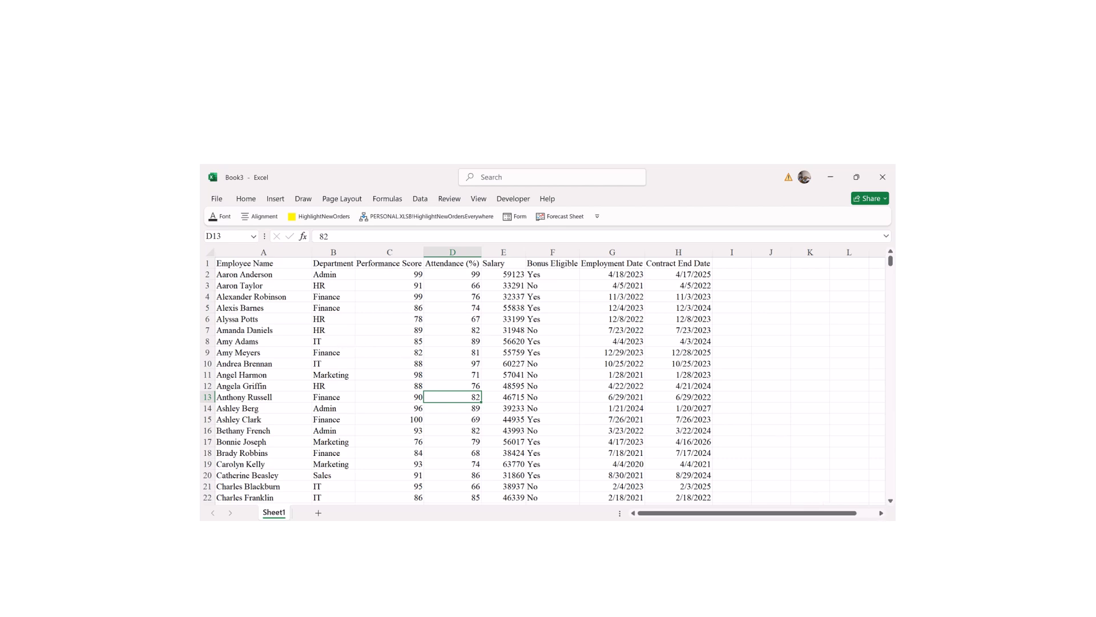
pyautogui.scroll(2, 404, 391)
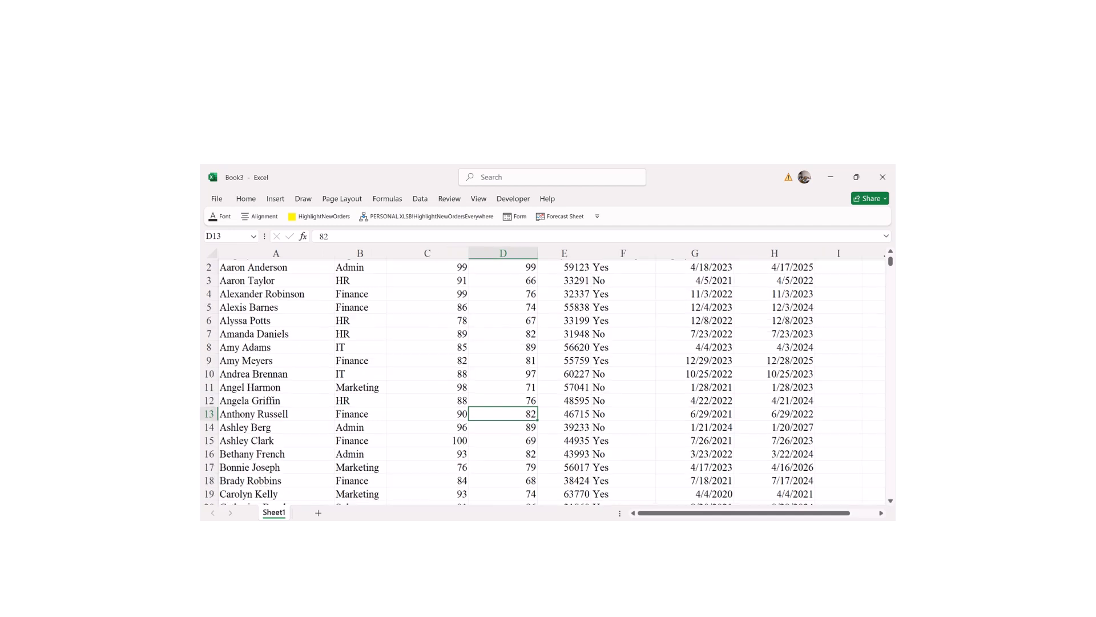
pyautogui.click(241, 332)
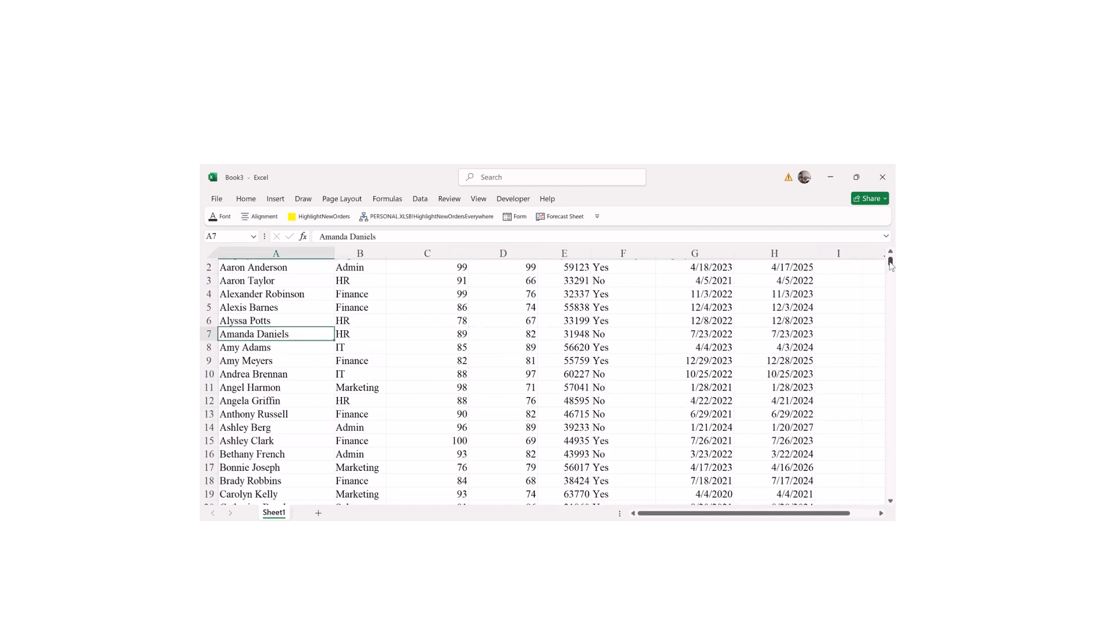
pyautogui.moveTo(891, 264); pyautogui.dragTo(892, 258)
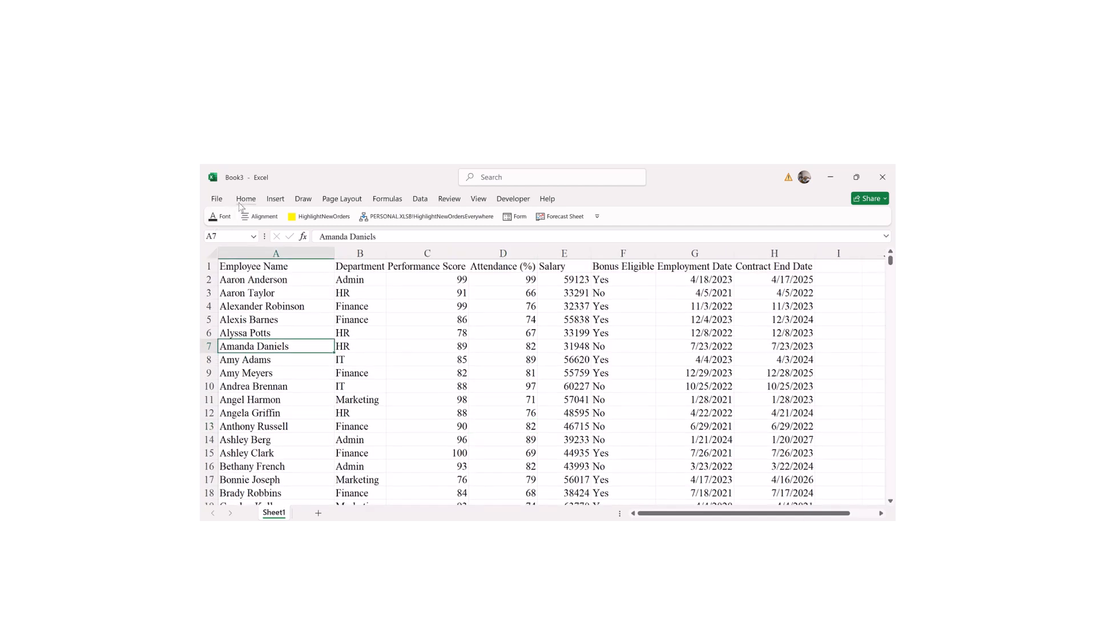
# - Start saving the workbook as a new file in the Content Creation > Excel Tutorials folder on Local Disk (D:)
pyautogui.click(217, 199)
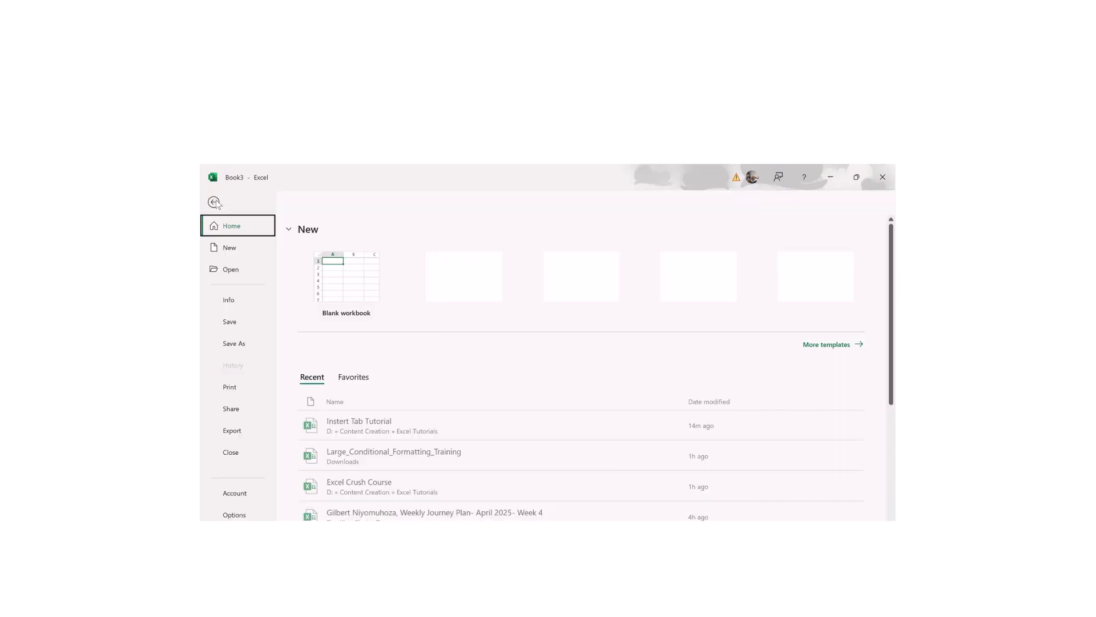
pyautogui.click(237, 344)
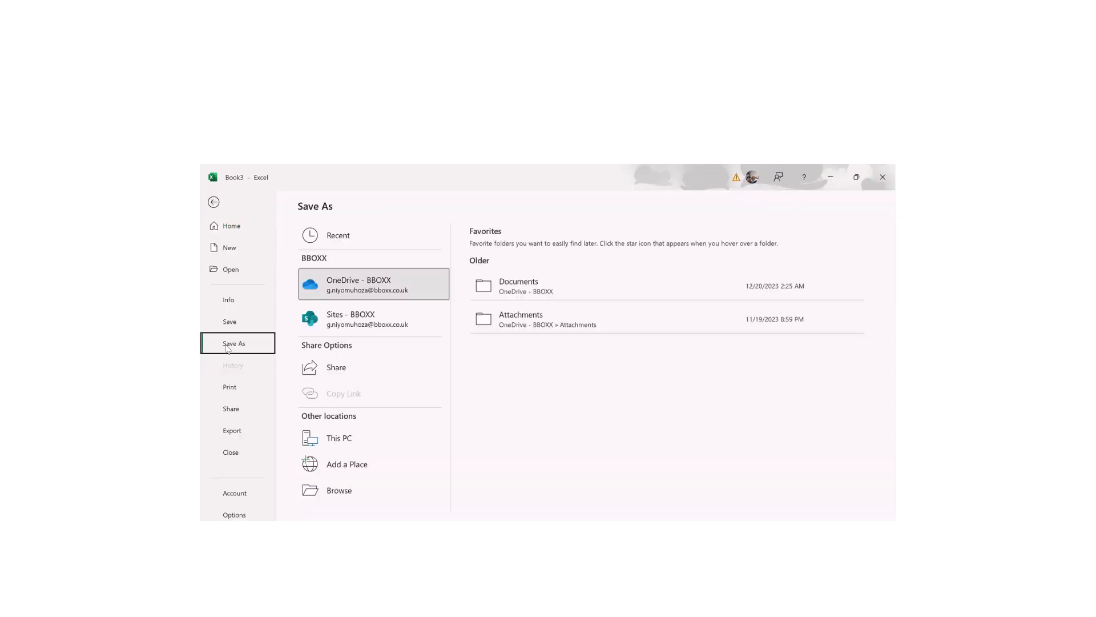
pyautogui.click(327, 492)
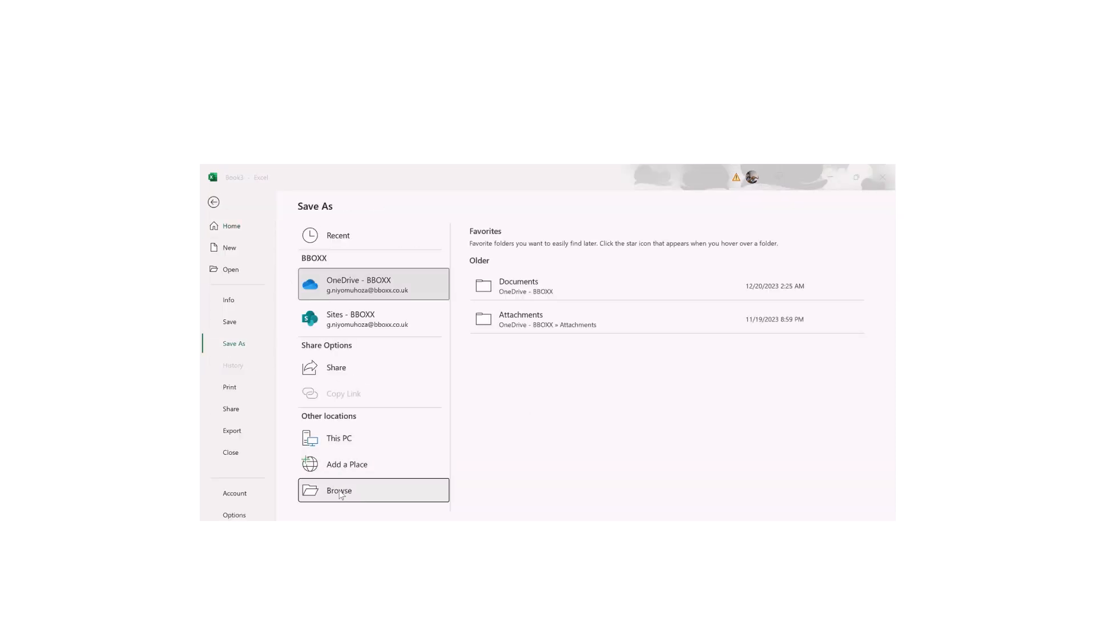
pyautogui.moveTo(302, 285); pyautogui.dragTo(303, 299)
pyautogui.click(266, 287)
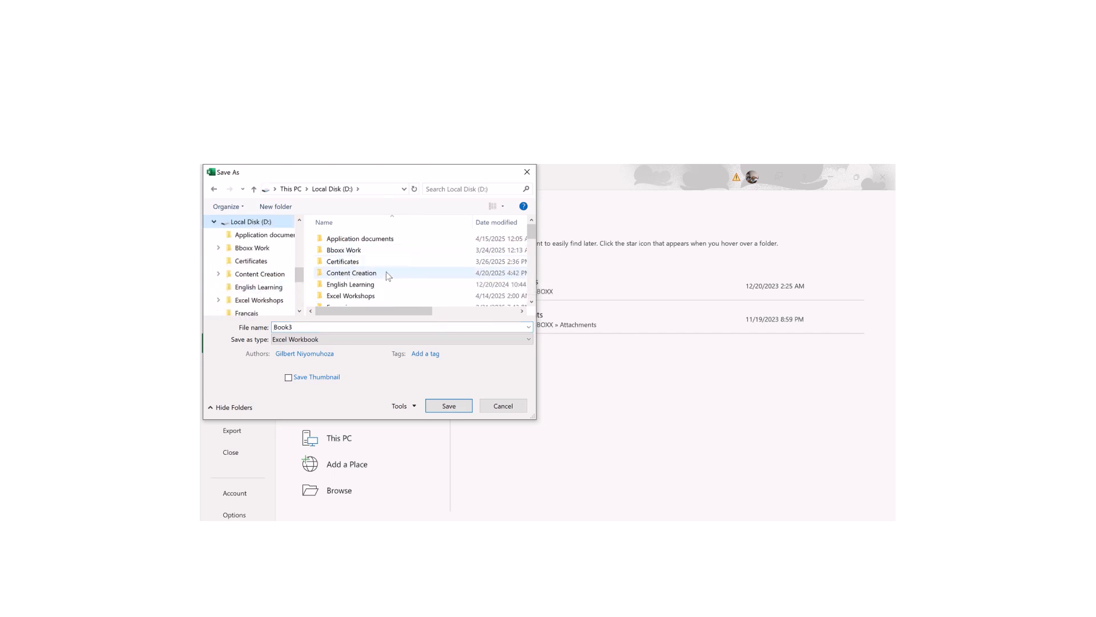
pyautogui.doubleClick(359, 274)
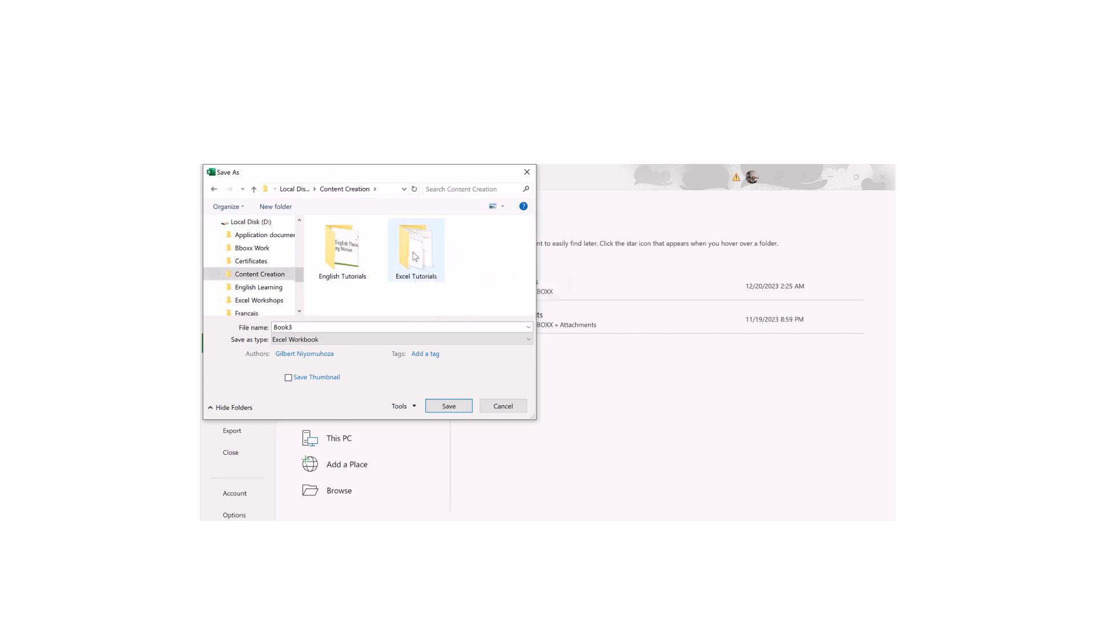
pyautogui.click(415, 258)
pyautogui.doubleClick(415, 258)
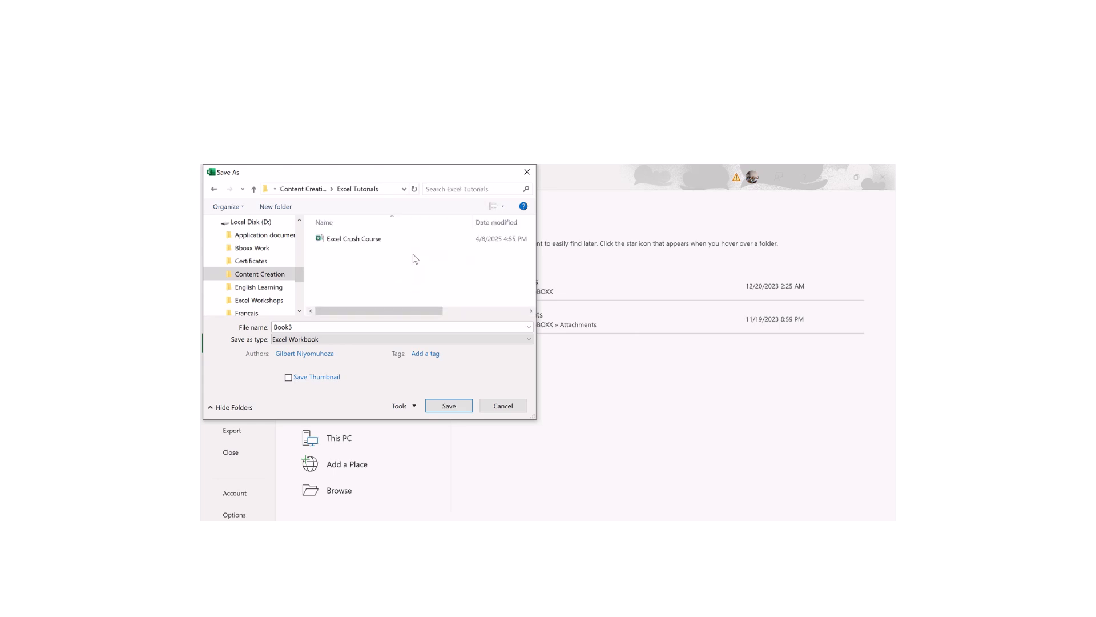
# - Name the file Insert Tab Tutorial and save it as an Excel Workbook
pyautogui.doubleClick(315, 327)
pyautogui.write('E')
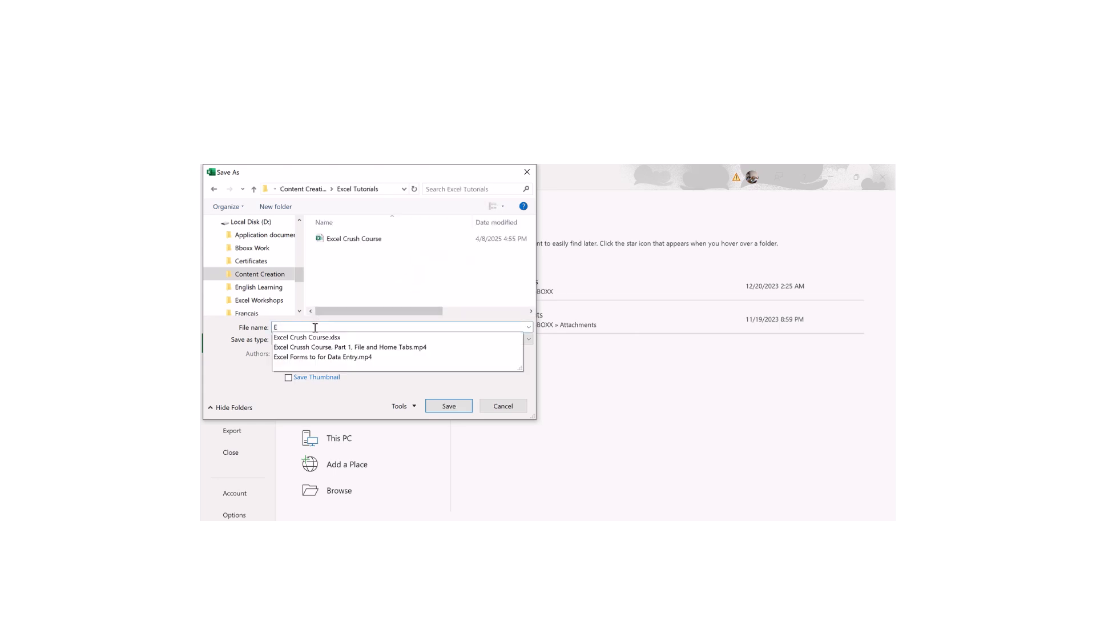
pyautogui.press('BackSpace')
pyautogui.write('Insert Tab ')
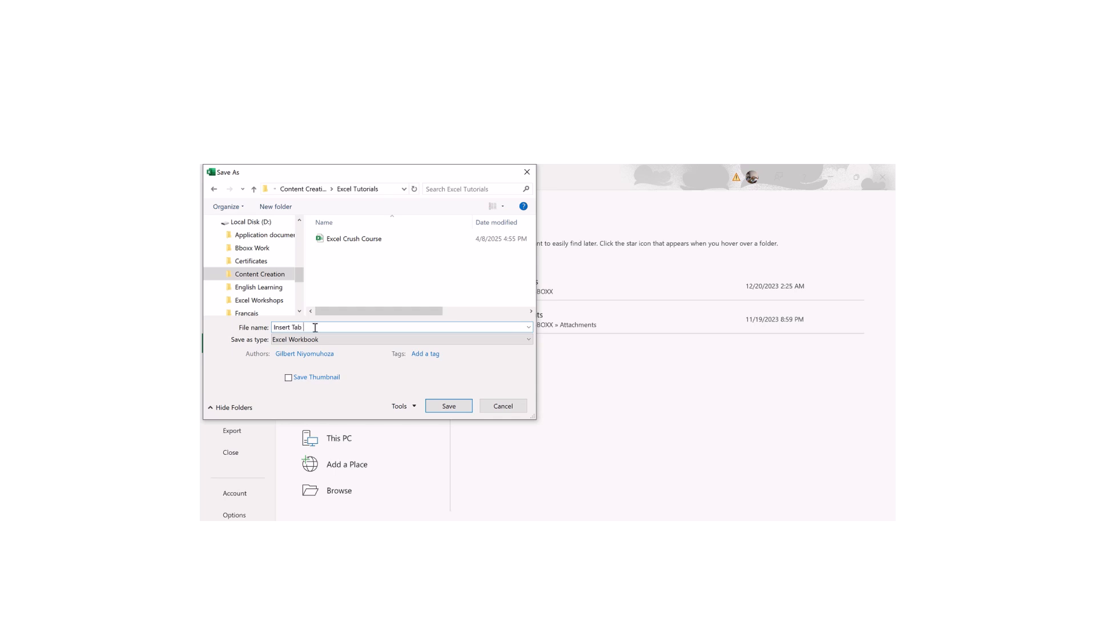
pyautogui.write('Tutorial')
pyautogui.press('Return')
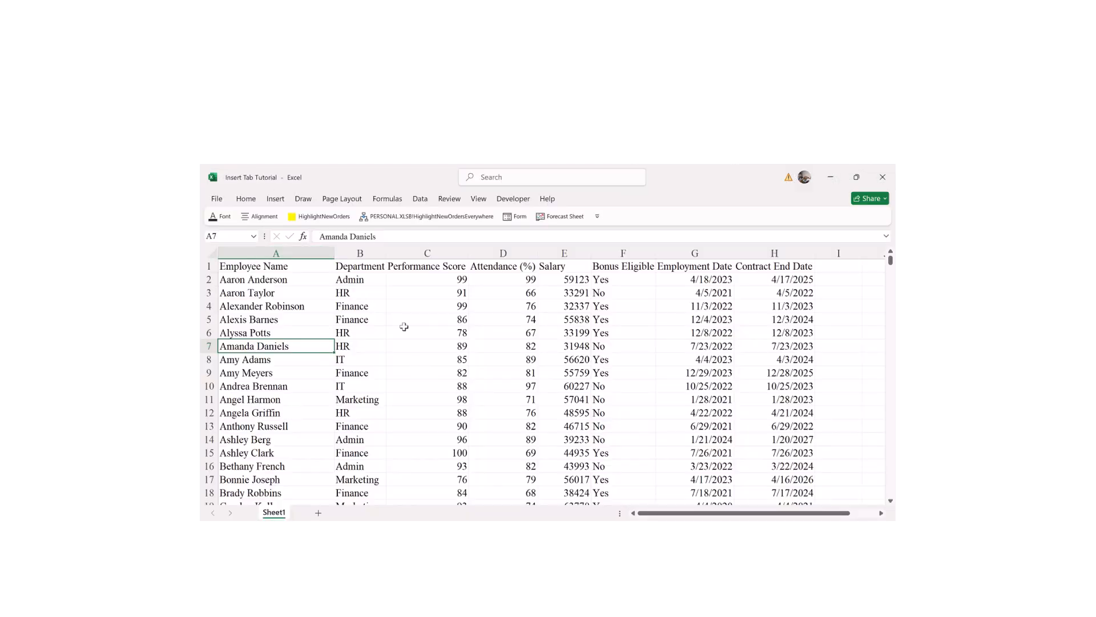
# - Clear the attendance value in D7 and undo the deletion
pyautogui.click(515, 342)
pyautogui.press('BackSpace')
pyautogui.press('Return')
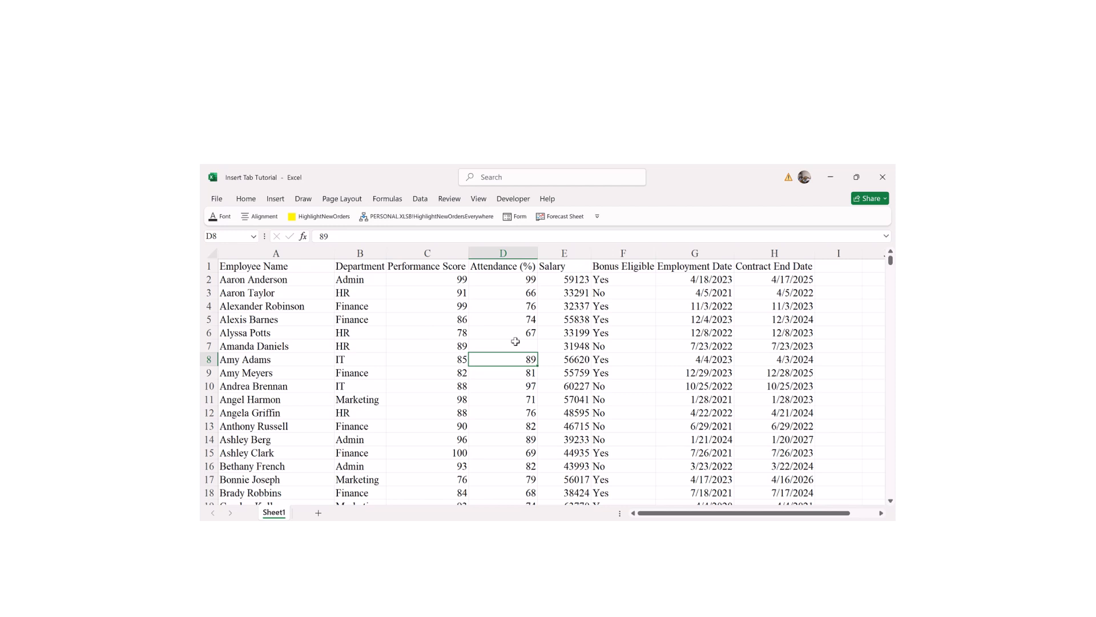
pyautogui.hotkey('ctrl', 'z')
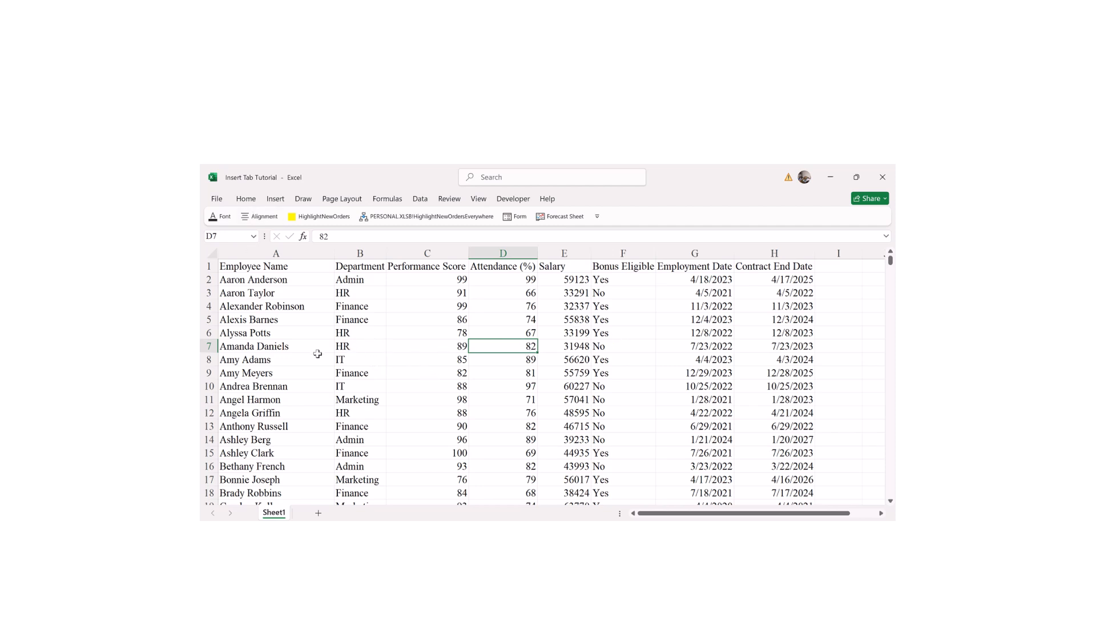
pyautogui.click(275, 199)
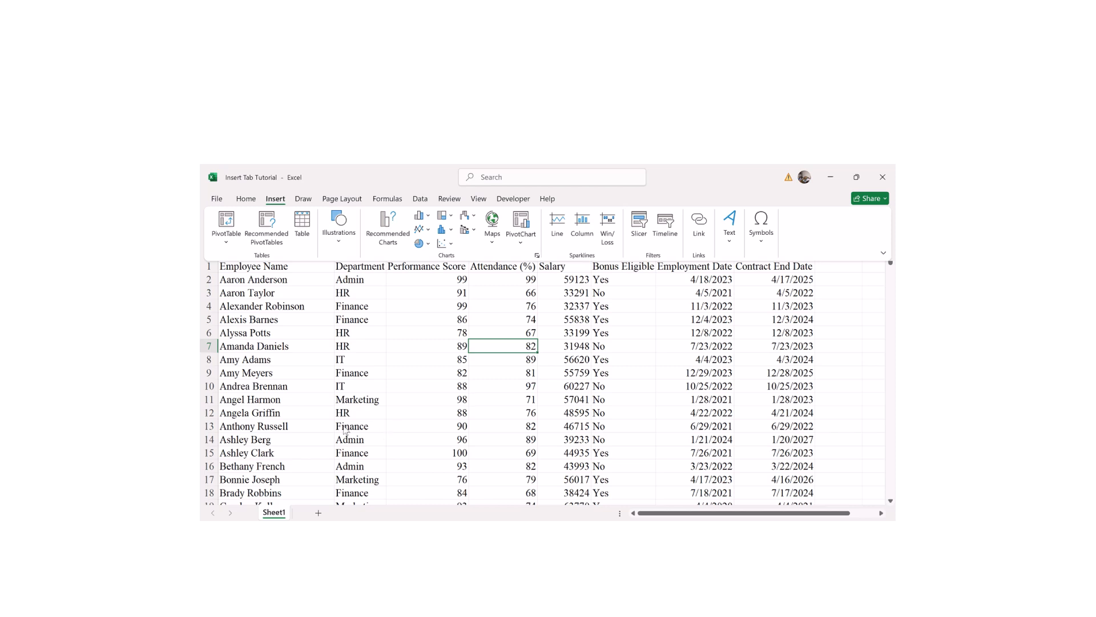
pyautogui.click(384, 398)
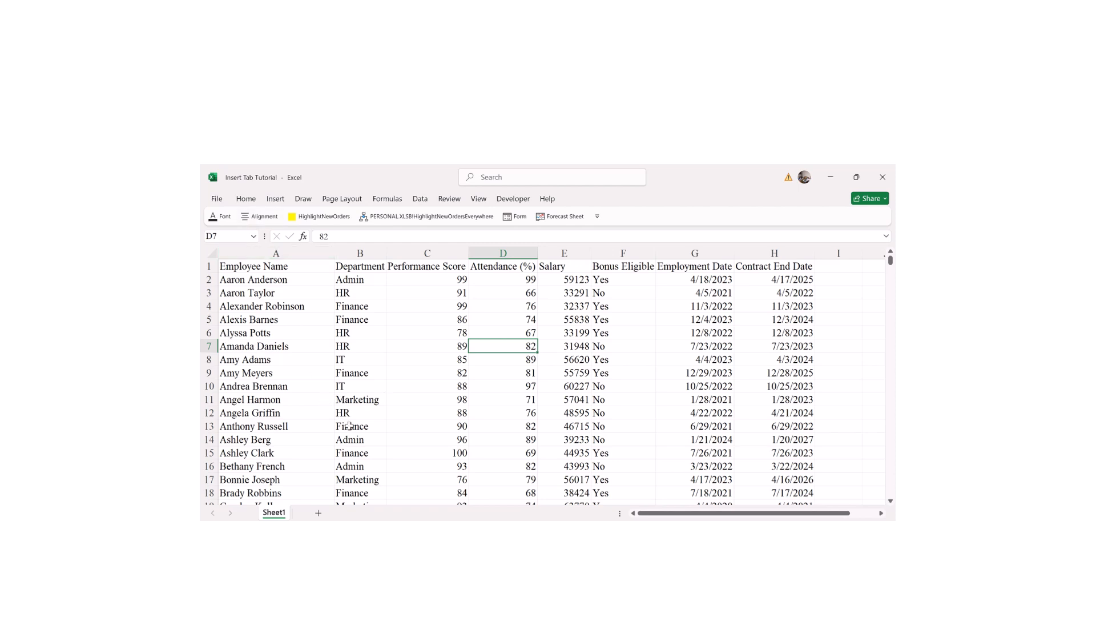
pyautogui.click(517, 387)
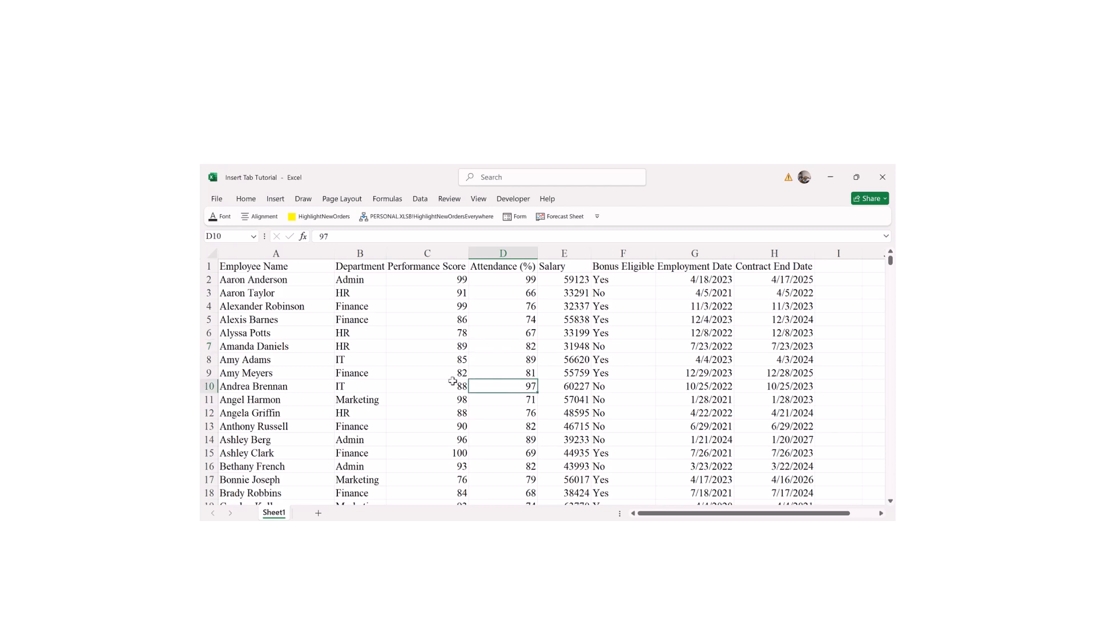
pyautogui.click(440, 375)
pyautogui.click(626, 372)
# - Convert the data range A1:H501 into a table with the "My table has headers" option switched off
pyautogui.click(447, 383)
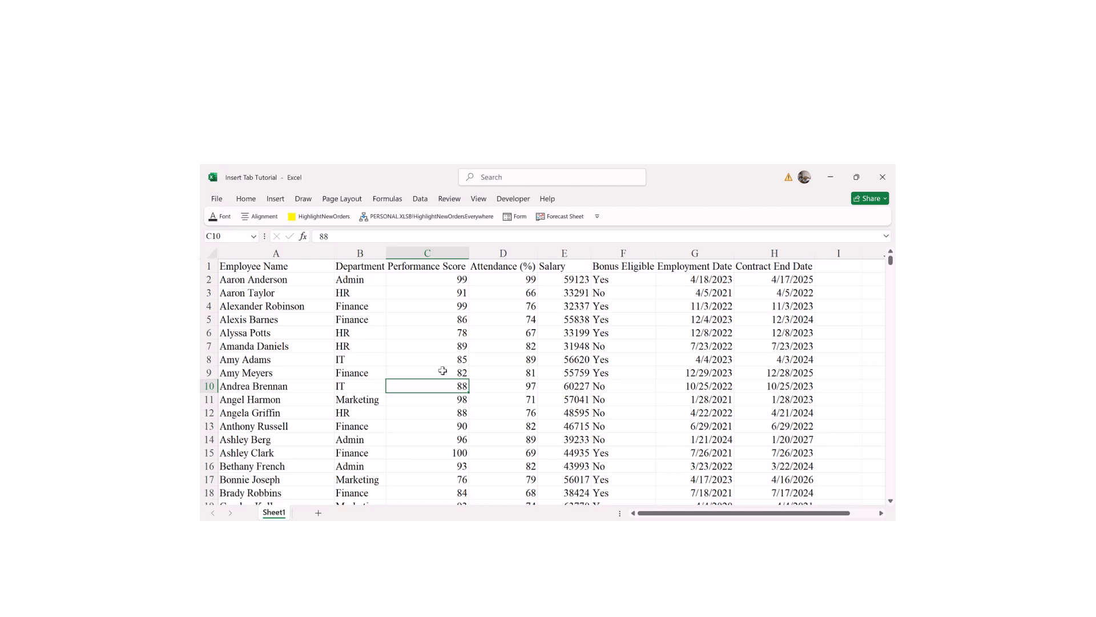
pyautogui.hotkey('ctrl', 't')
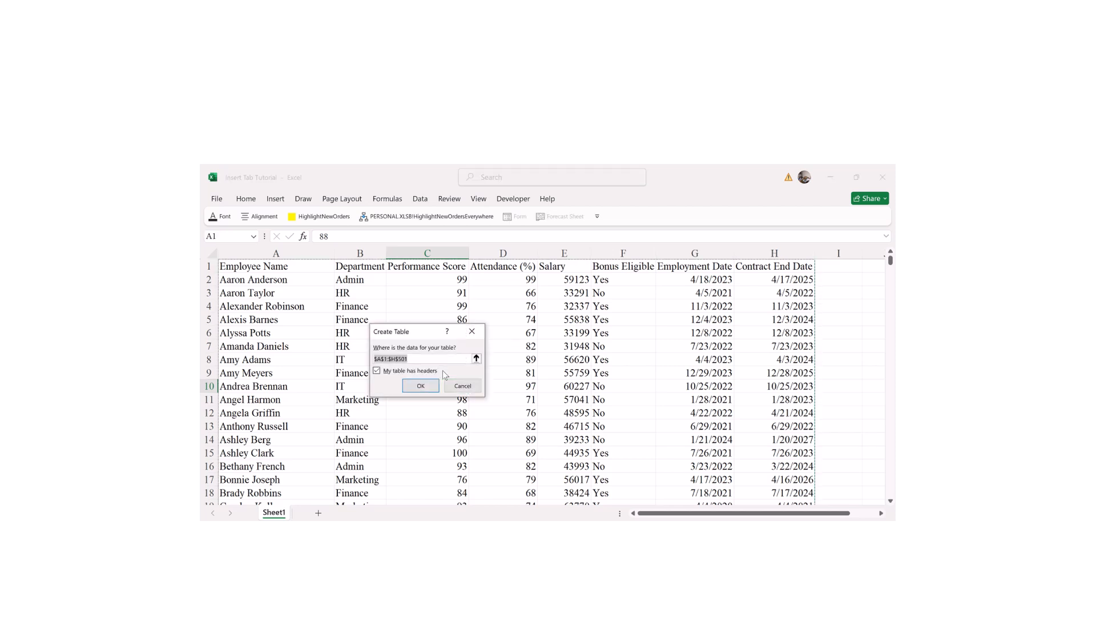
pyautogui.click(377, 371)
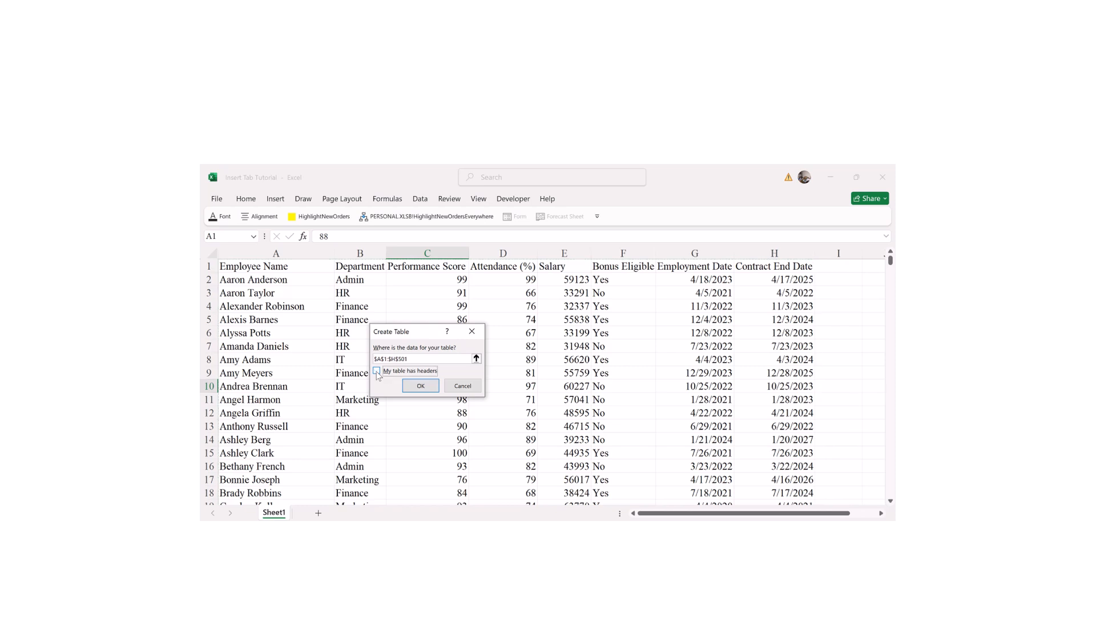
pyautogui.click(425, 386)
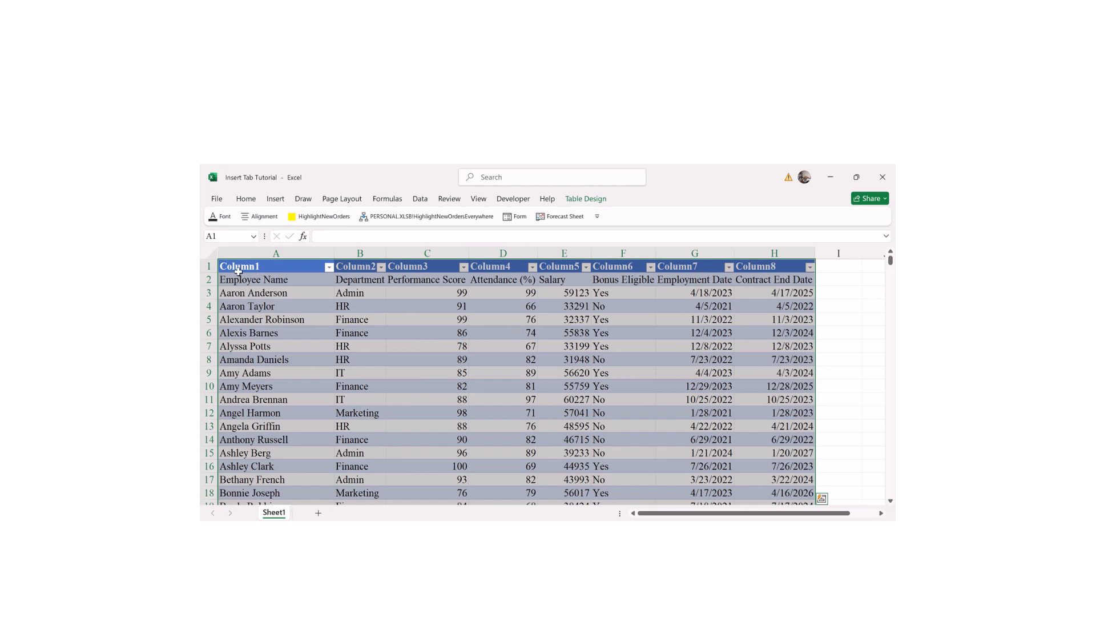
# - Rename the table's first header to Employee Name, and undo both the rename and the table creation
pyautogui.click(238, 271)
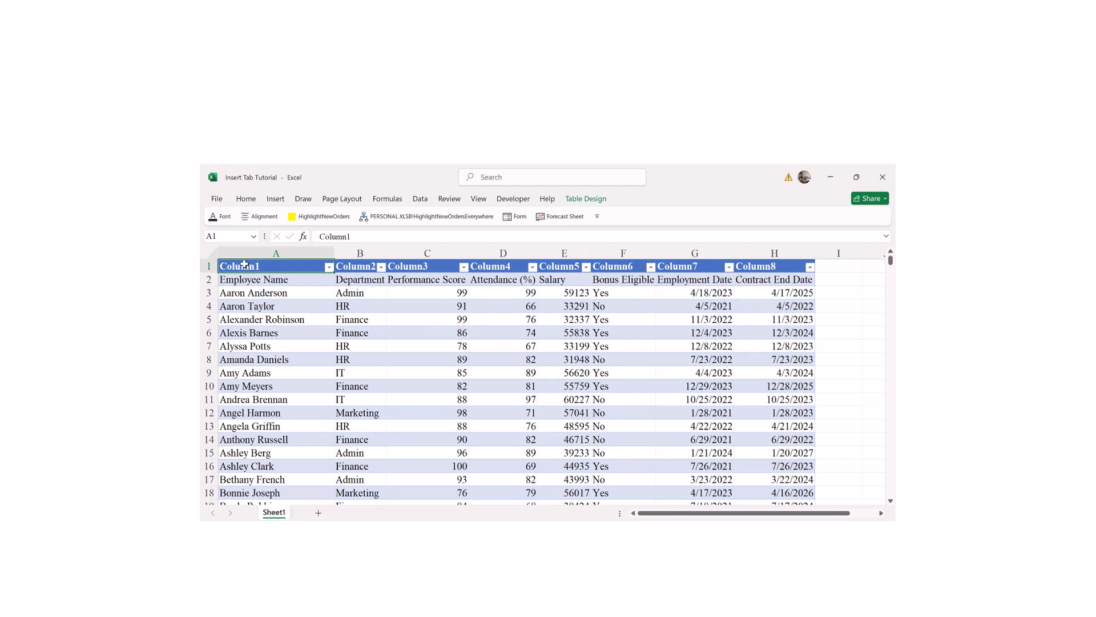
pyautogui.doubleClick(278, 267)
pyautogui.press('BackSpace')
pyautogui.press('BackSpace')
pyautogui.press('BackSpace')
pyautogui.press('BackSpace')
pyautogui.press('BackSpace')
pyautogui.press('BackSpace')
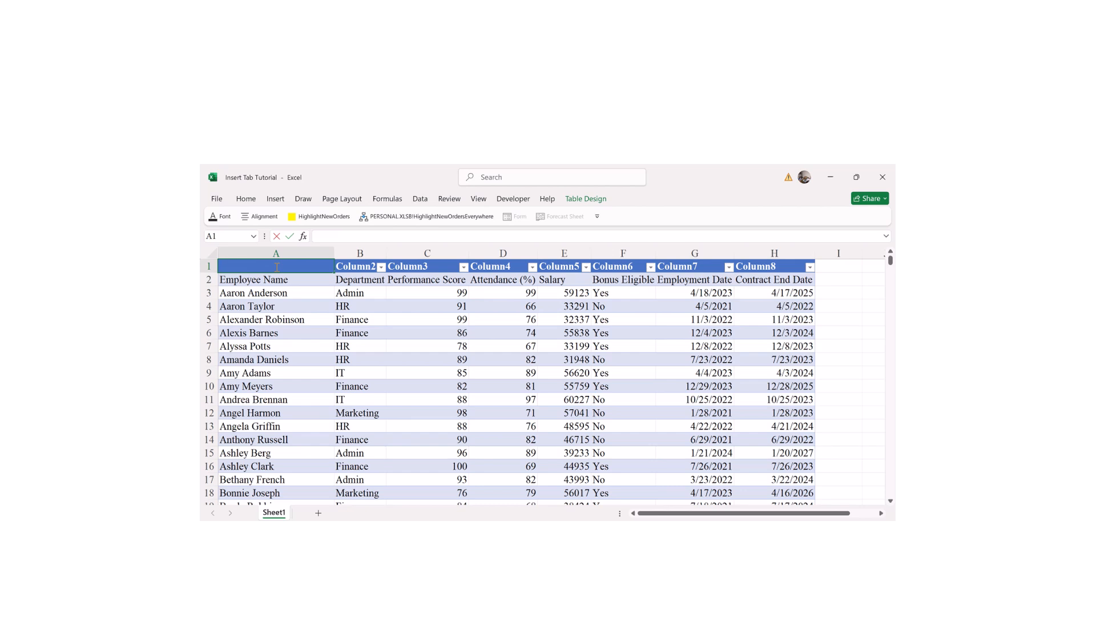
pyautogui.write('Employee Name')
pyautogui.press('Return')
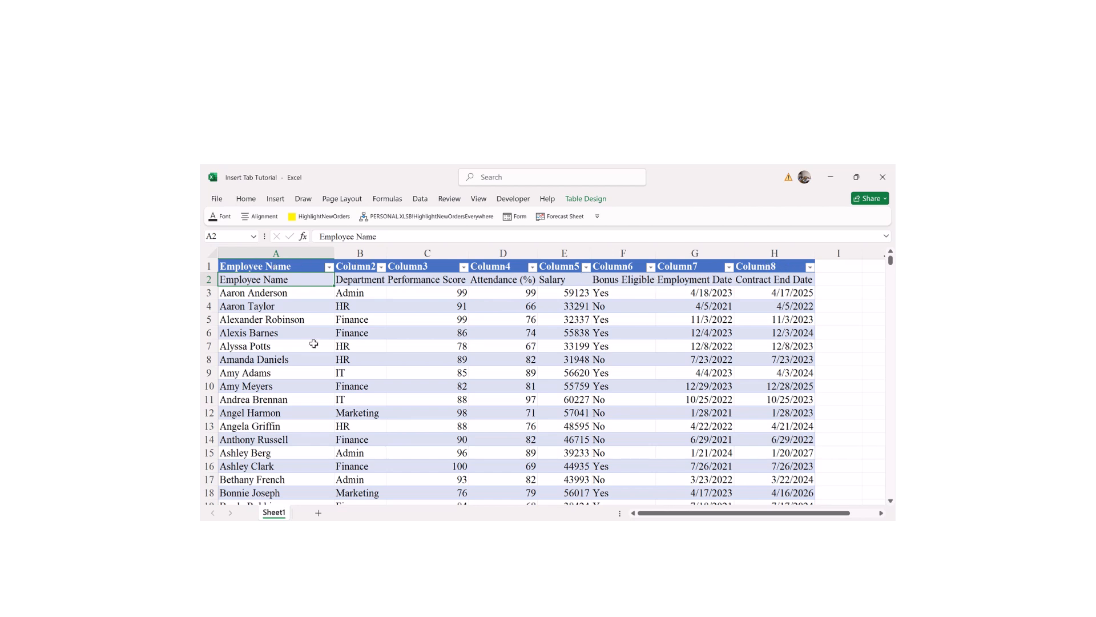
pyautogui.hotkey('ctrl', 'z')
pyautogui.hotkey('ctrl', 'z')
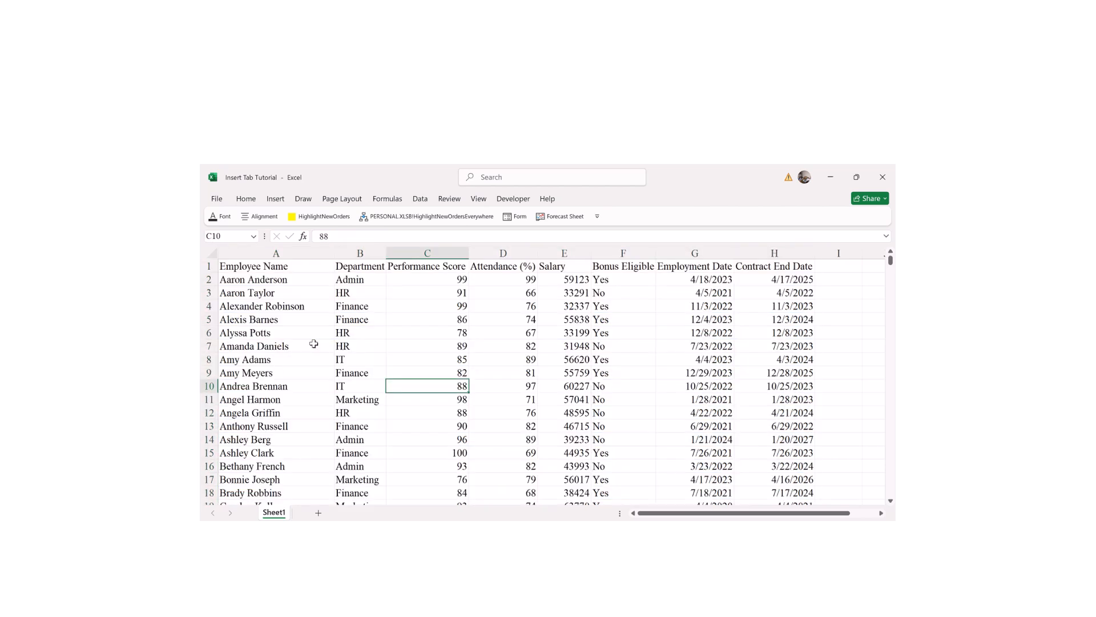
# - Convert A1:H501 into a table with its first row as headers, and undo the conversion
pyautogui.hotkey('ctrl', 't')
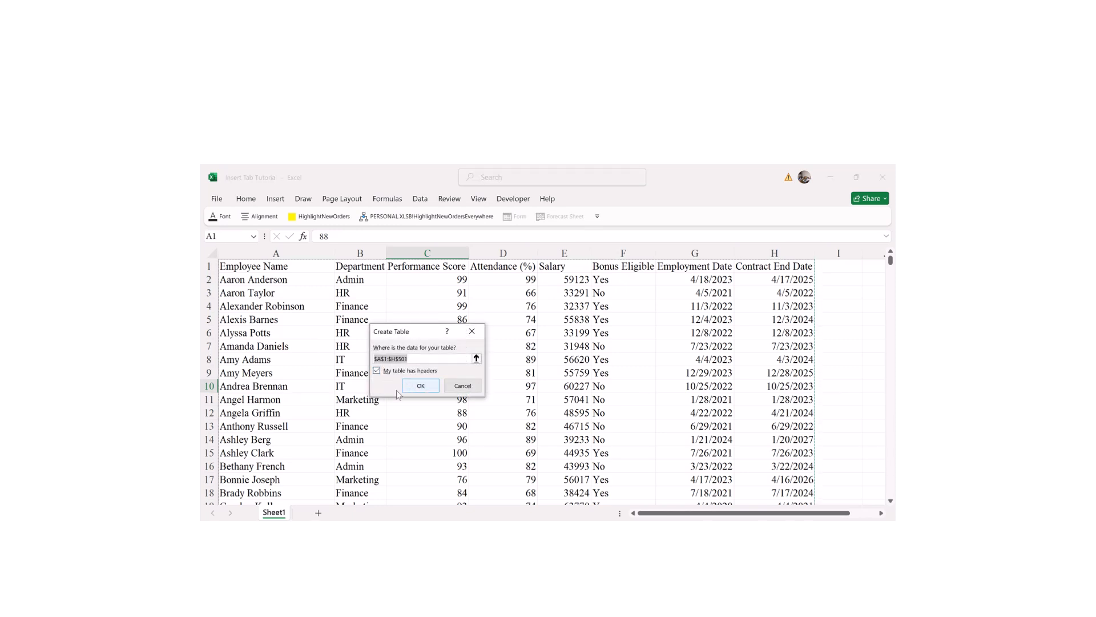
pyautogui.click(421, 386)
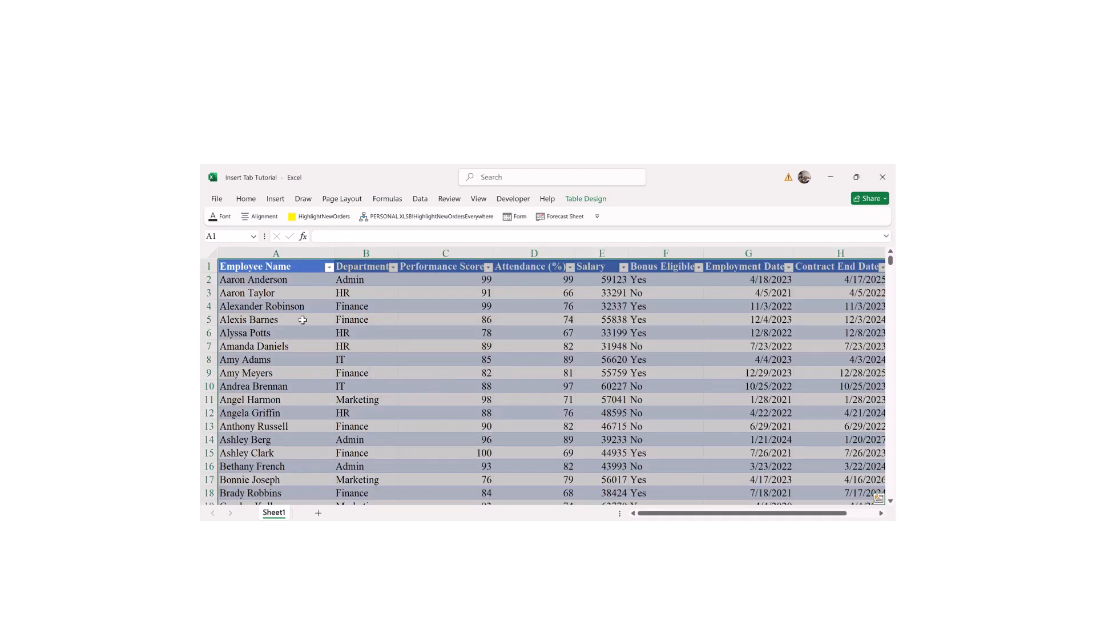
pyautogui.click(261, 269)
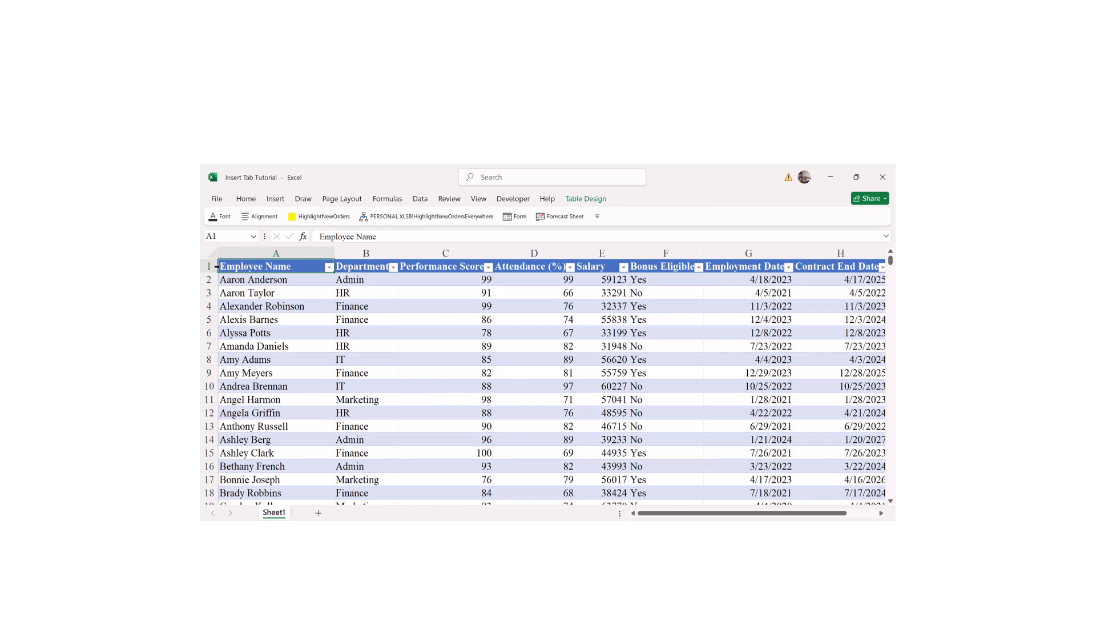
pyautogui.hotkey('ctrl', 'shift', 'Right')
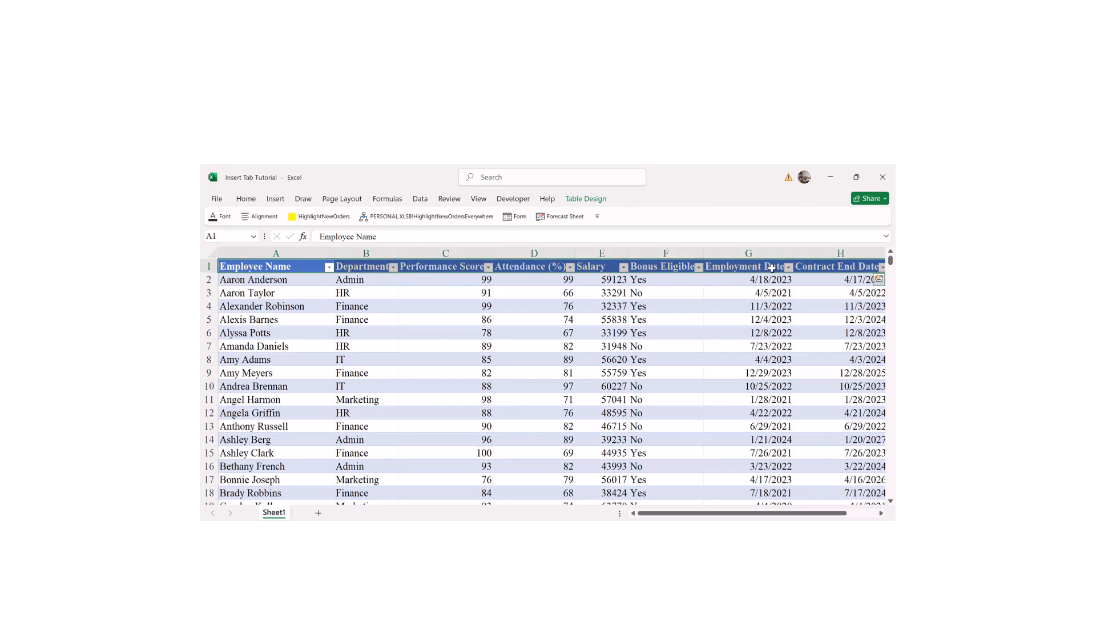
pyautogui.click(826, 266)
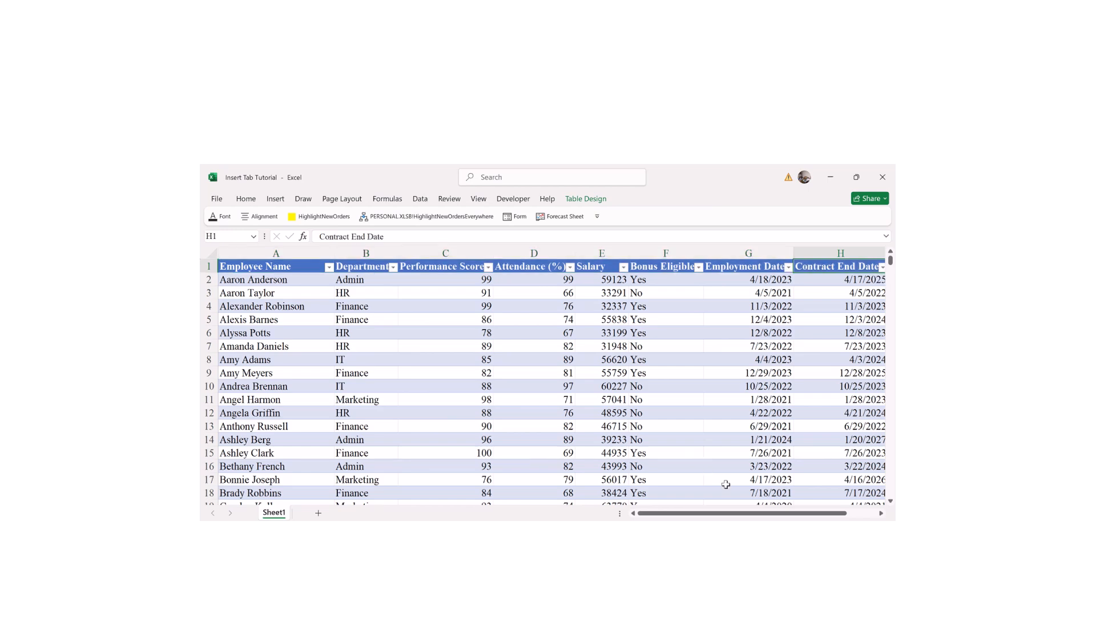
pyautogui.moveTo(723, 514)
pyautogui.mouseDown()
pyautogui.moveTo(761, 512)
pyautogui.moveTo(702, 514)
pyautogui.mouseUp()
pyautogui.hotkey('ctrl', 'z')
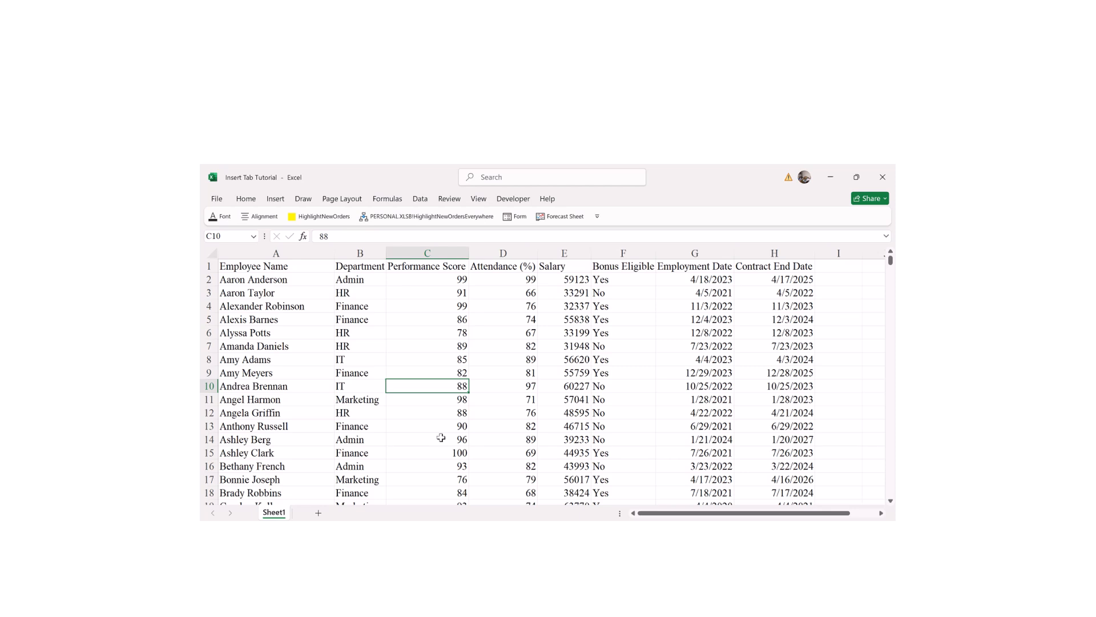
# - Create a table with headers from the employee data, extending its range to $A$1:$L$650
pyautogui.hotkey('ctrl', 't')
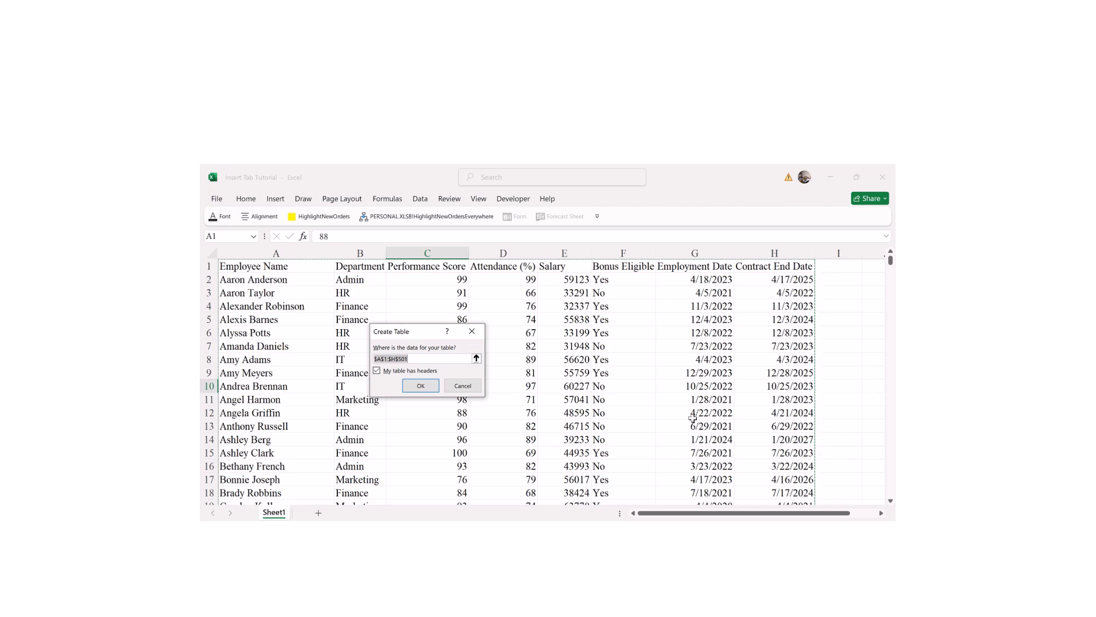
pyautogui.click(427, 360)
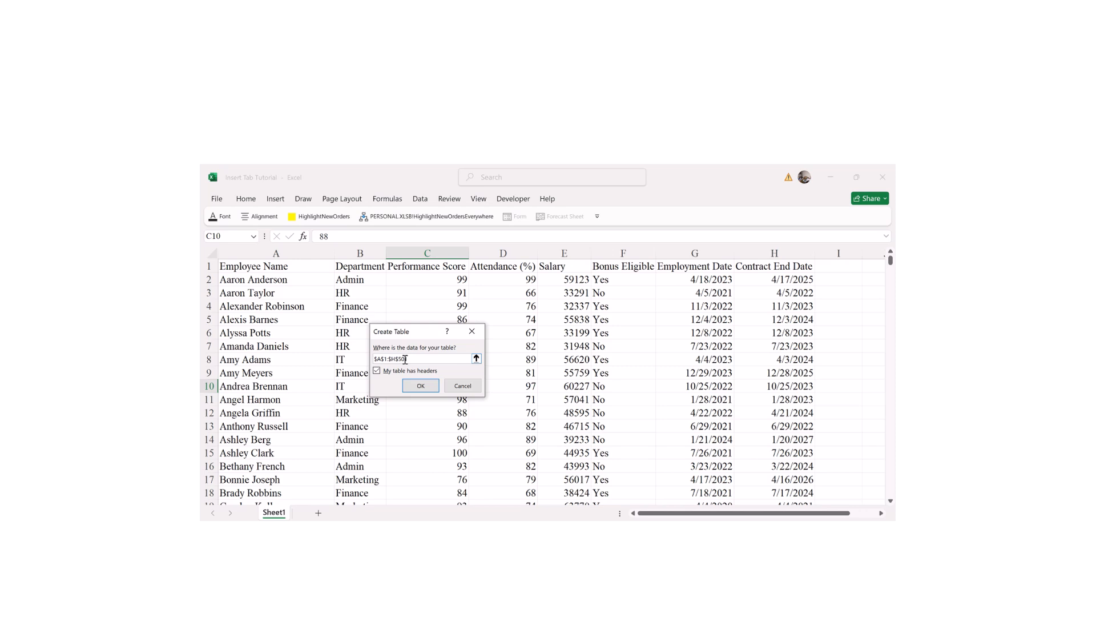
pyautogui.press('BackSpace')
pyautogui.press('BackSpace')
pyautogui.write('65')
pyautogui.click(421, 385)
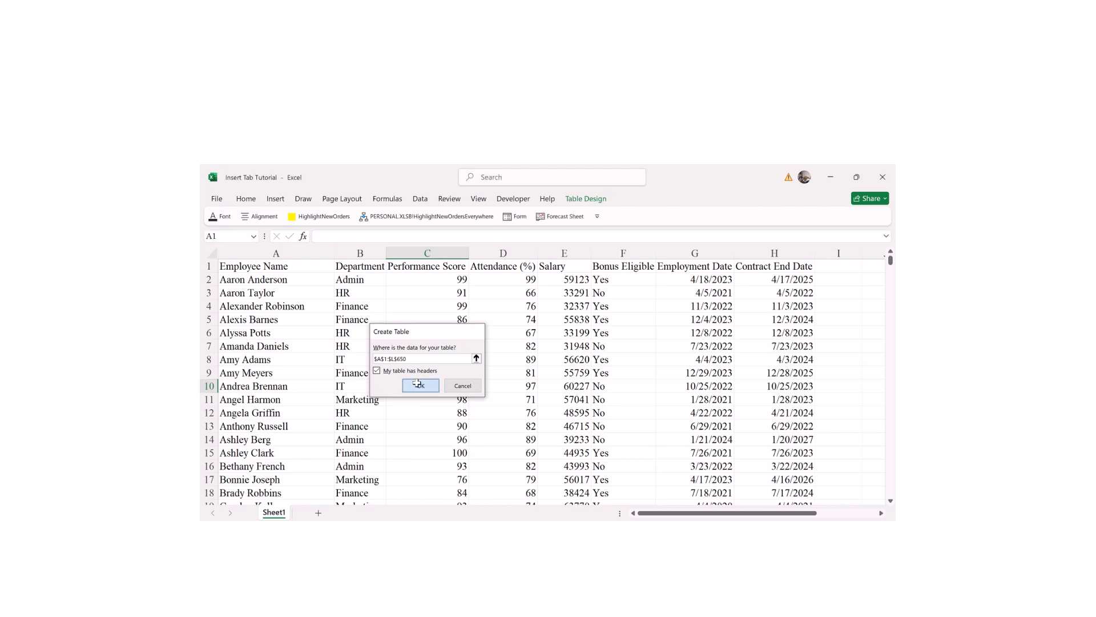
pyautogui.moveTo(663, 513); pyautogui.dragTo(751, 514)
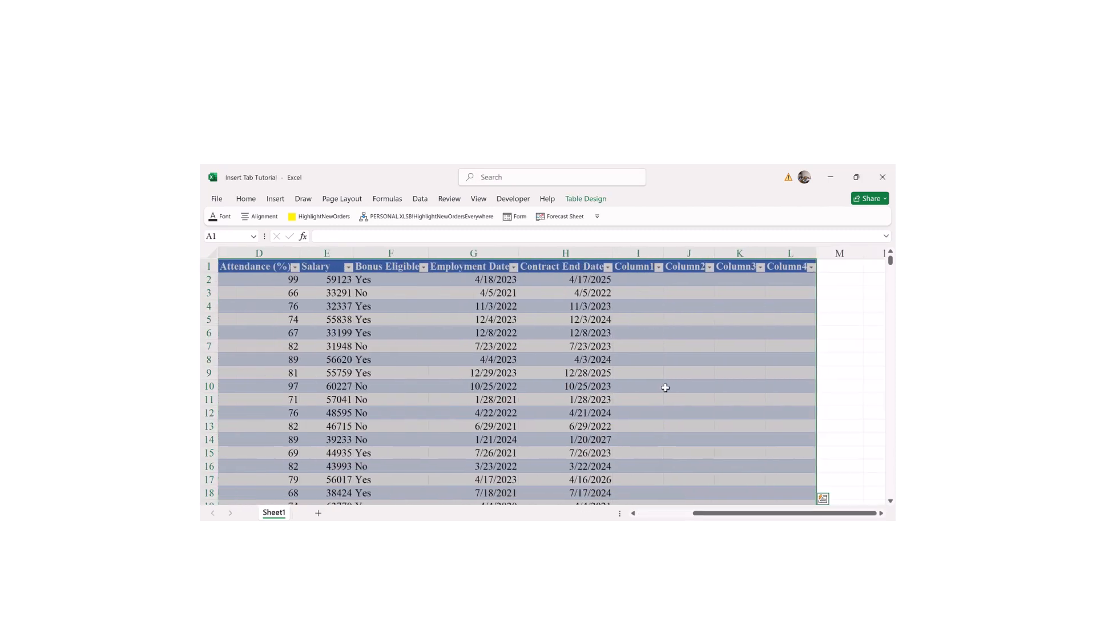
# - Rename the table's Column1 header in cell I1 to Renewal Eligibility
pyautogui.click(690, 316)
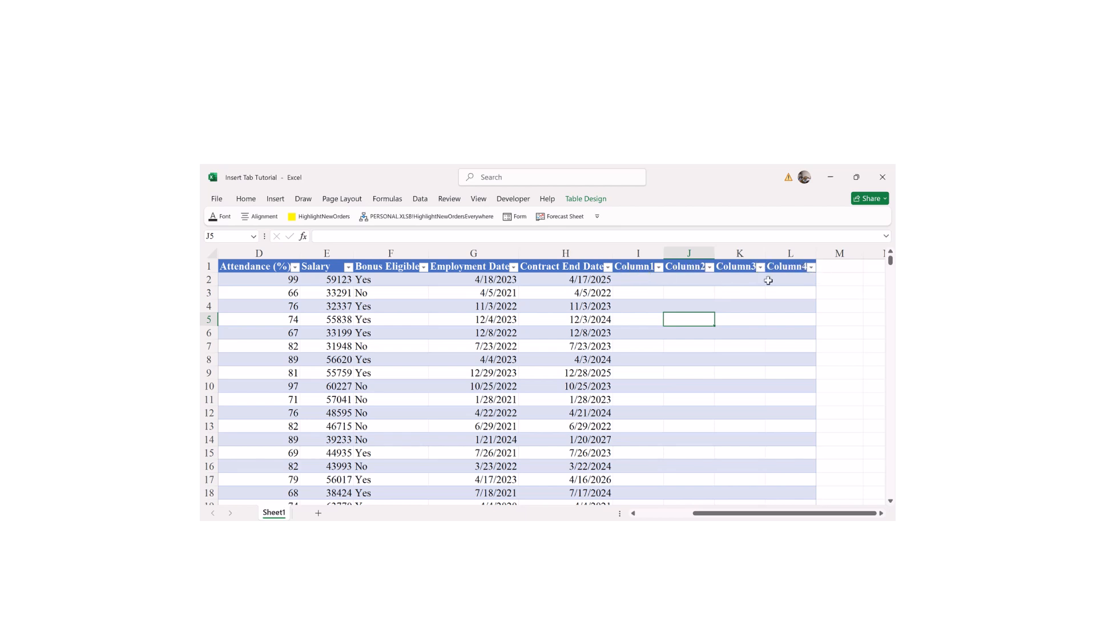
pyautogui.click(634, 268)
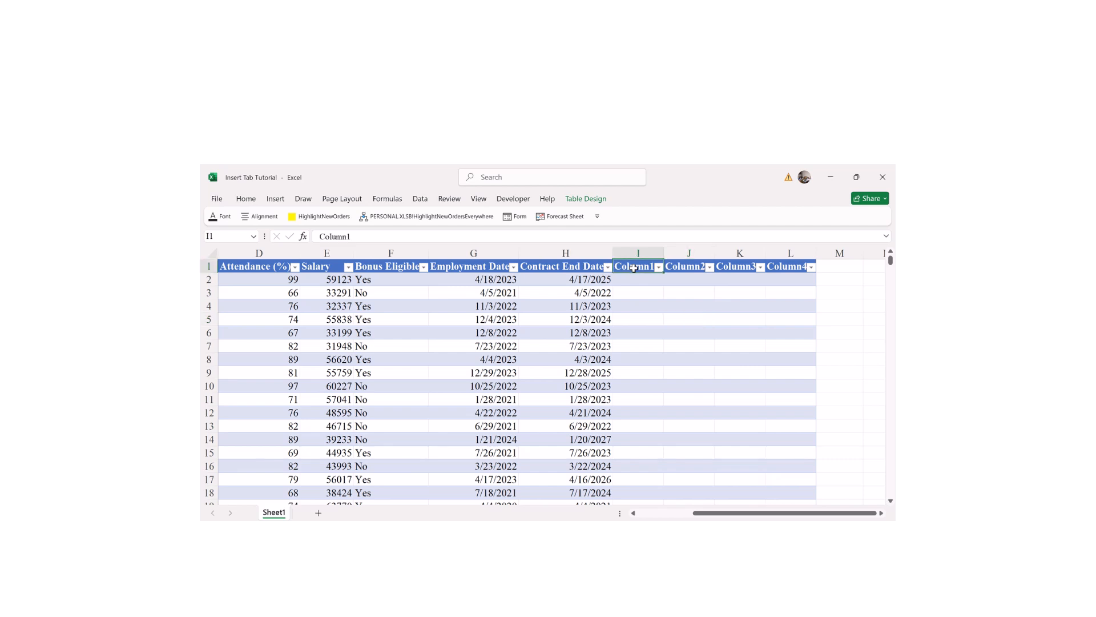
pyautogui.write('Rene')
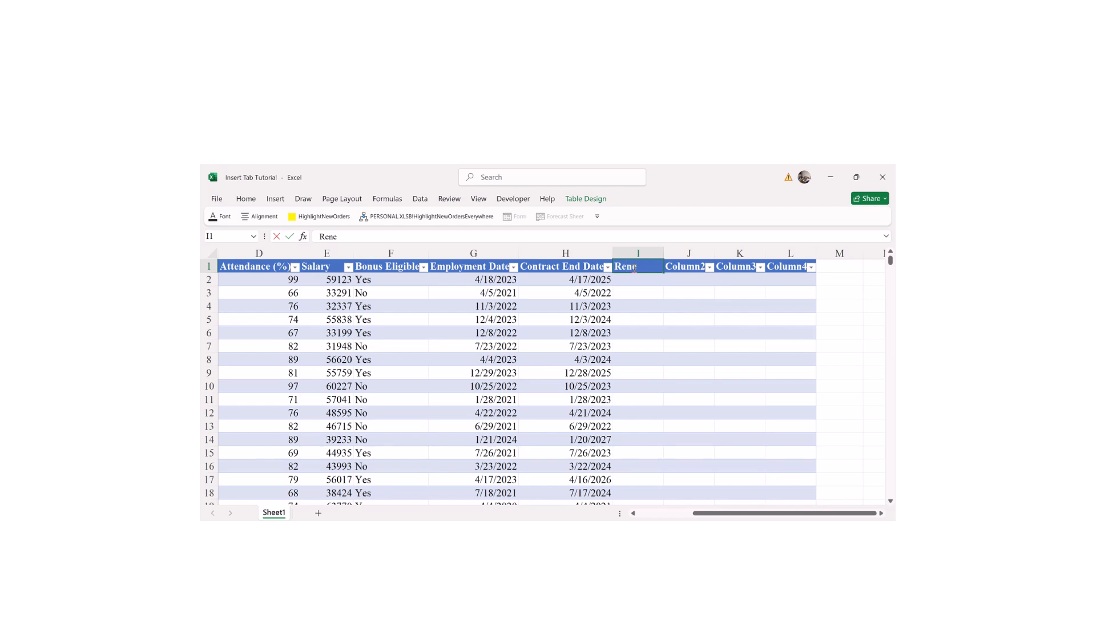
pyautogui.write('wal Eligibility')
pyautogui.click(490, 359)
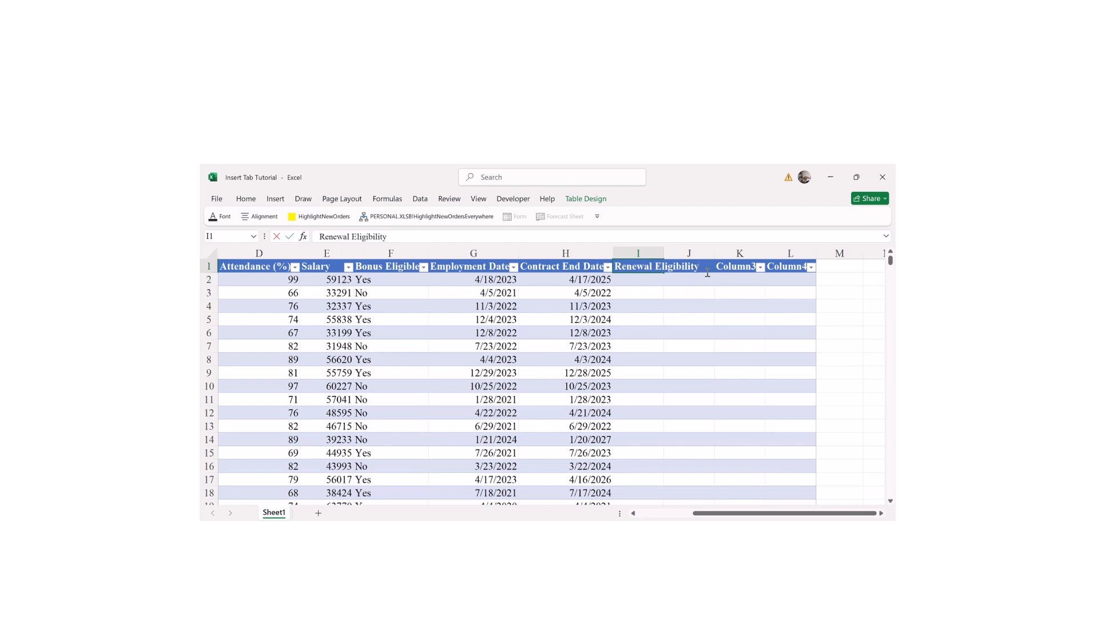
pyautogui.click(662, 318)
# - Rename the Column2 header in J1 to New and the Column3 header in K1 to New Contract End Date
pyautogui.click(680, 270)
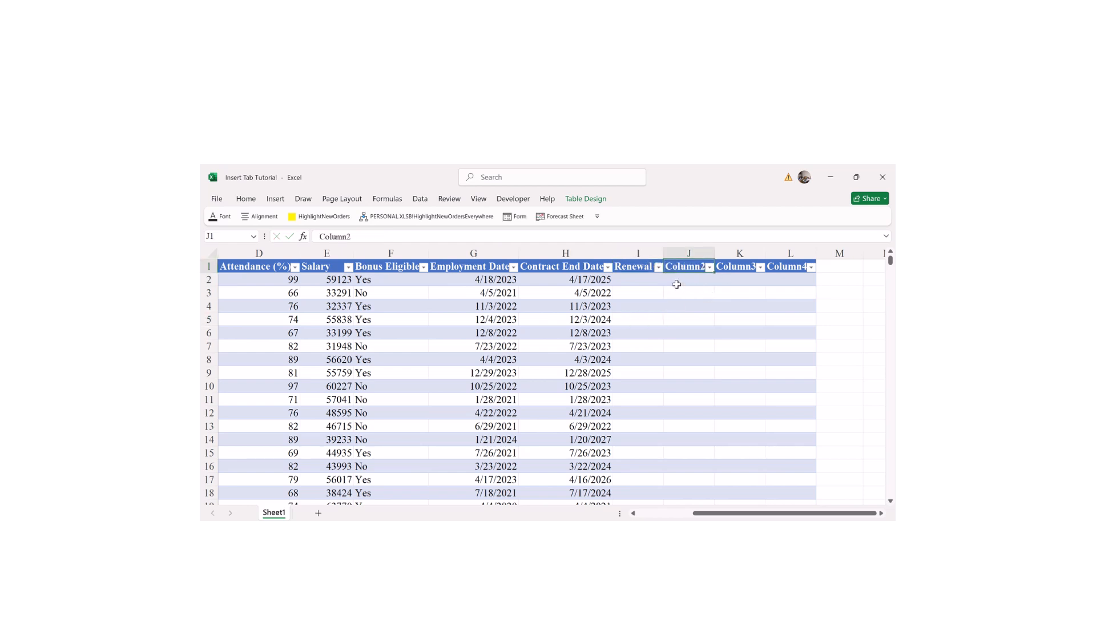
pyautogui.write('New')
pyautogui.click(740, 267)
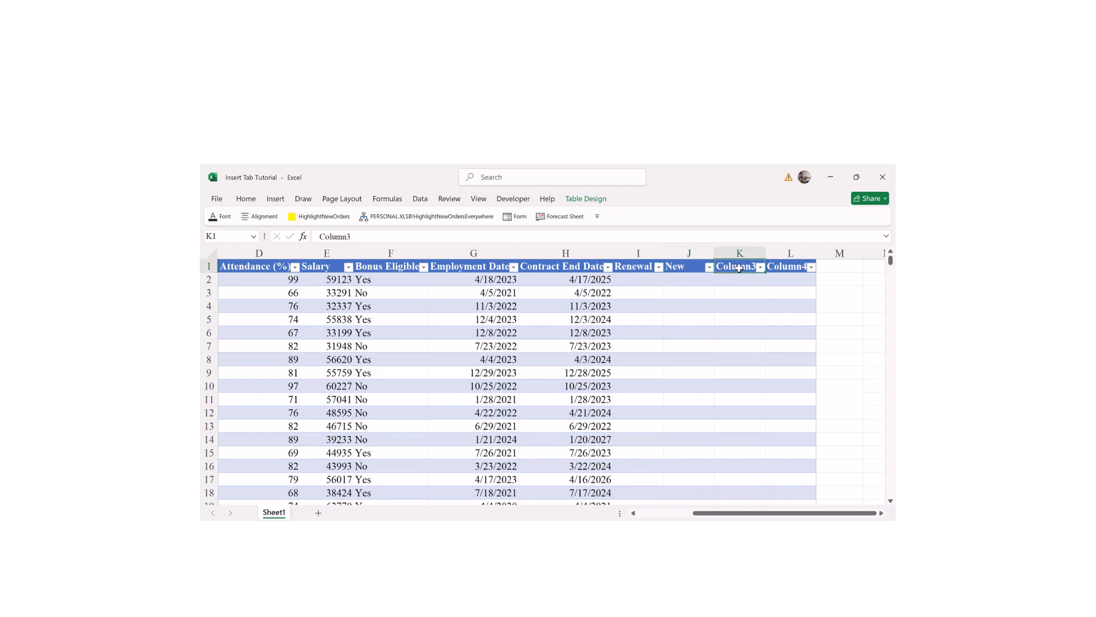
pyautogui.write('New C')
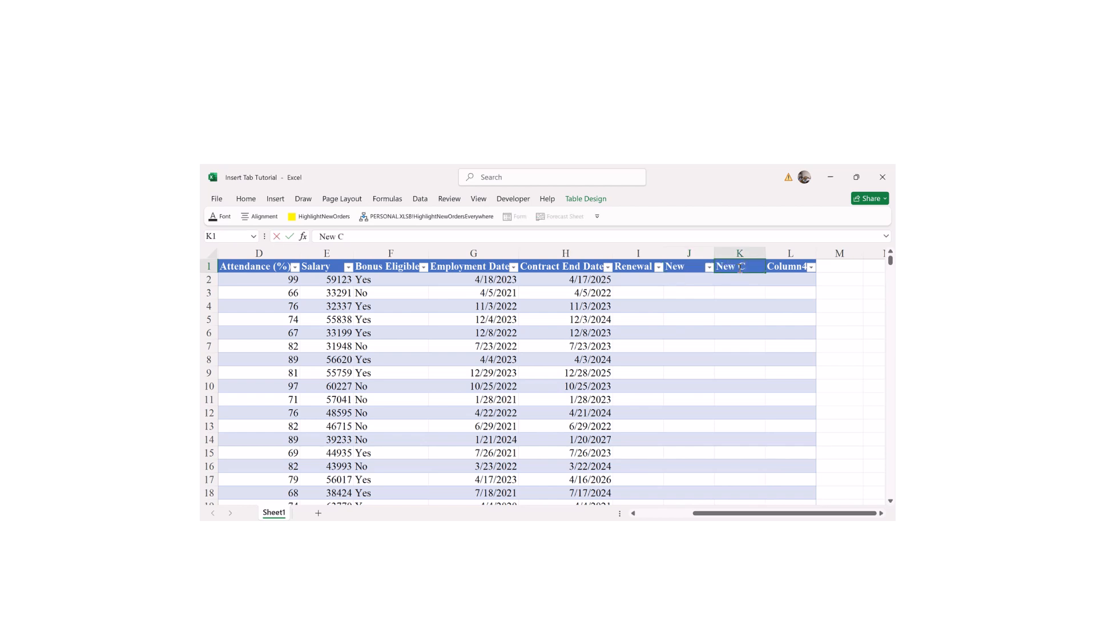
pyautogui.write('ontract End Date')
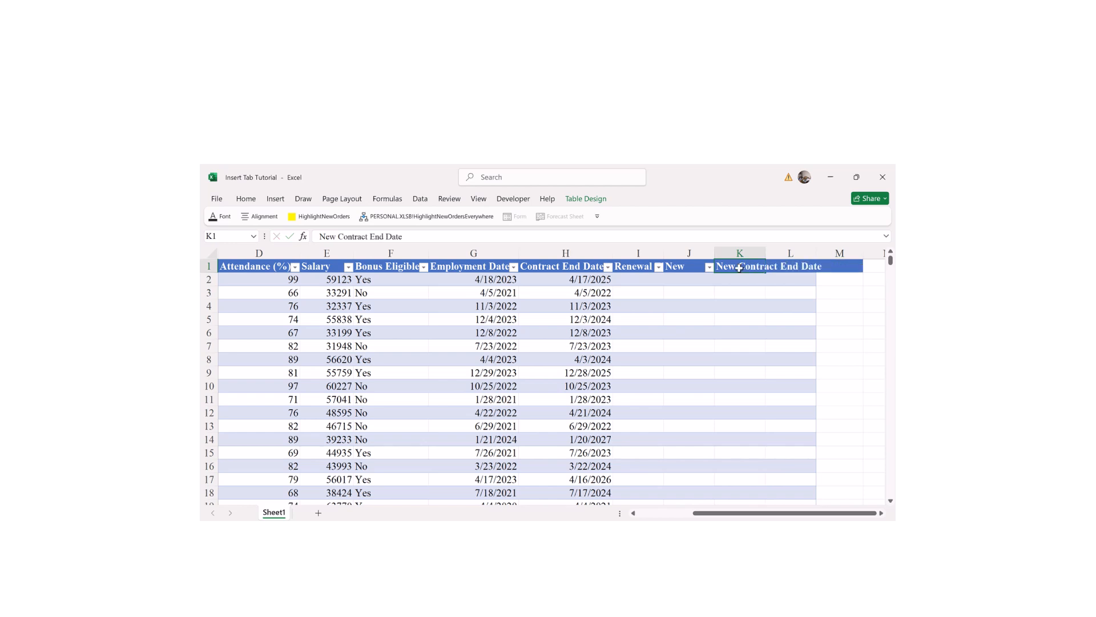
pyautogui.press('Tab')
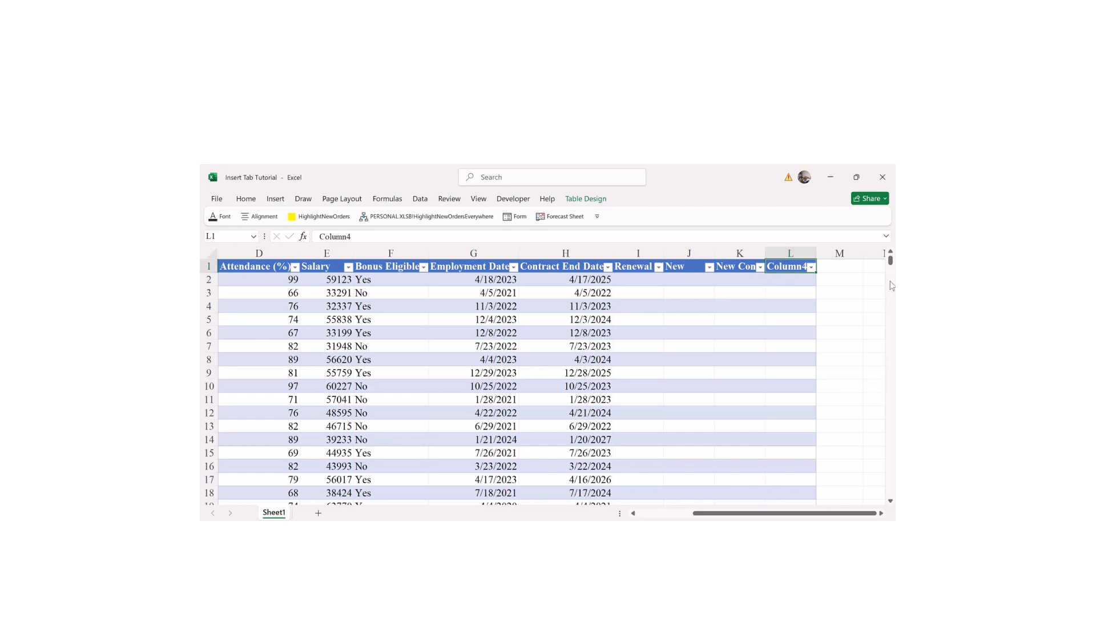
# - Resize the table from its lower-right corner at row 650 so that it ends at column H, leaving out columns I to L
pyautogui.moveTo(891, 261); pyautogui.dragTo(867, 442)
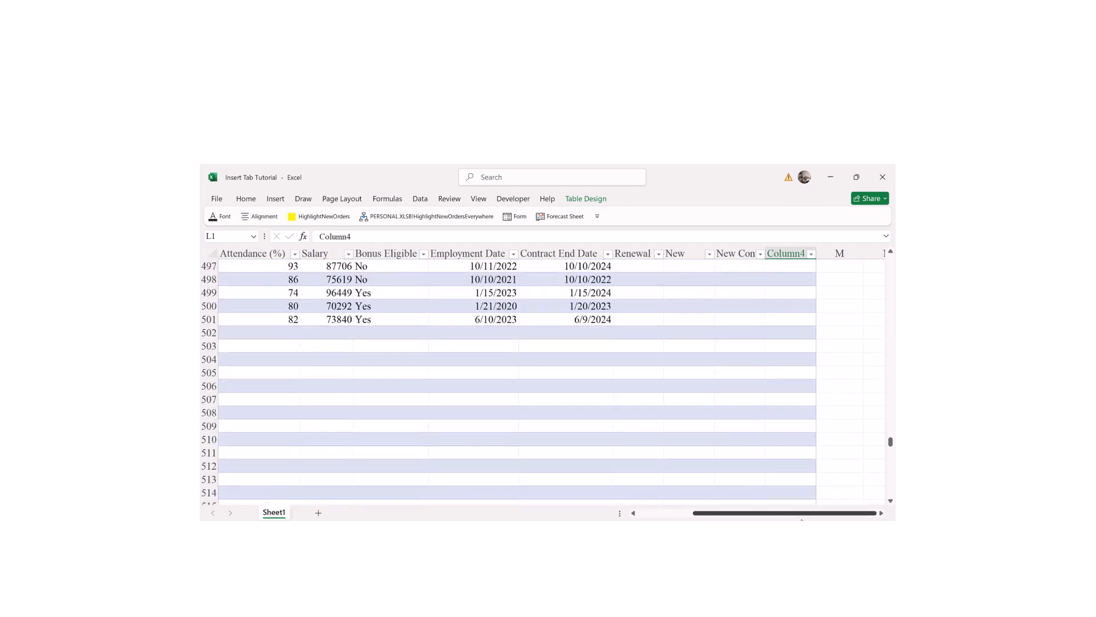
pyautogui.moveTo(789, 515); pyautogui.dragTo(733, 515)
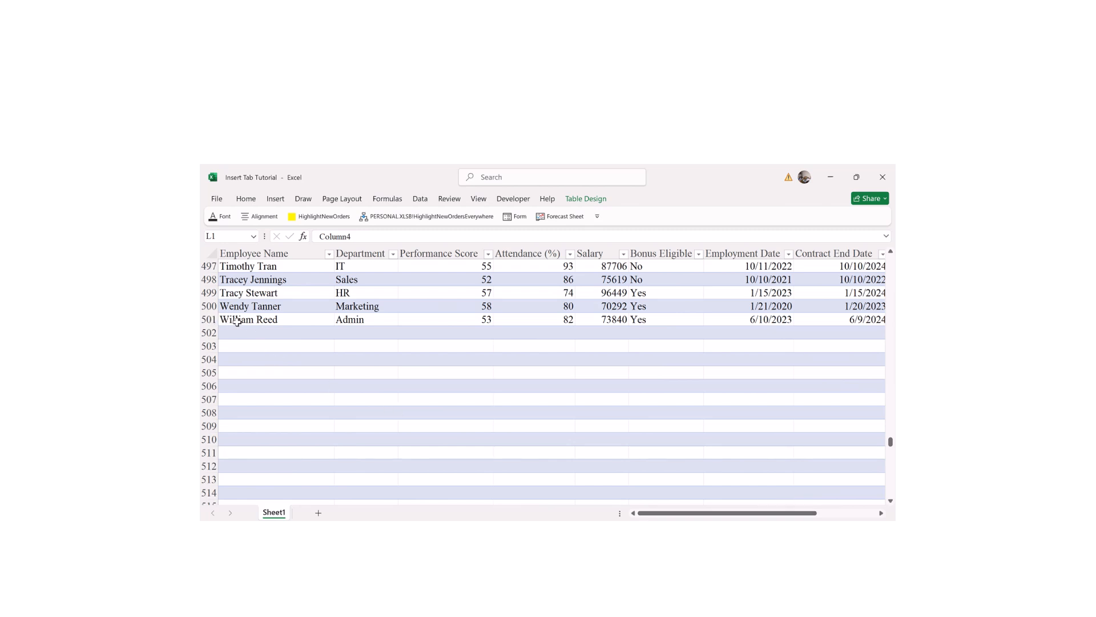
pyautogui.moveTo(891, 442); pyautogui.dragTo(867, 502)
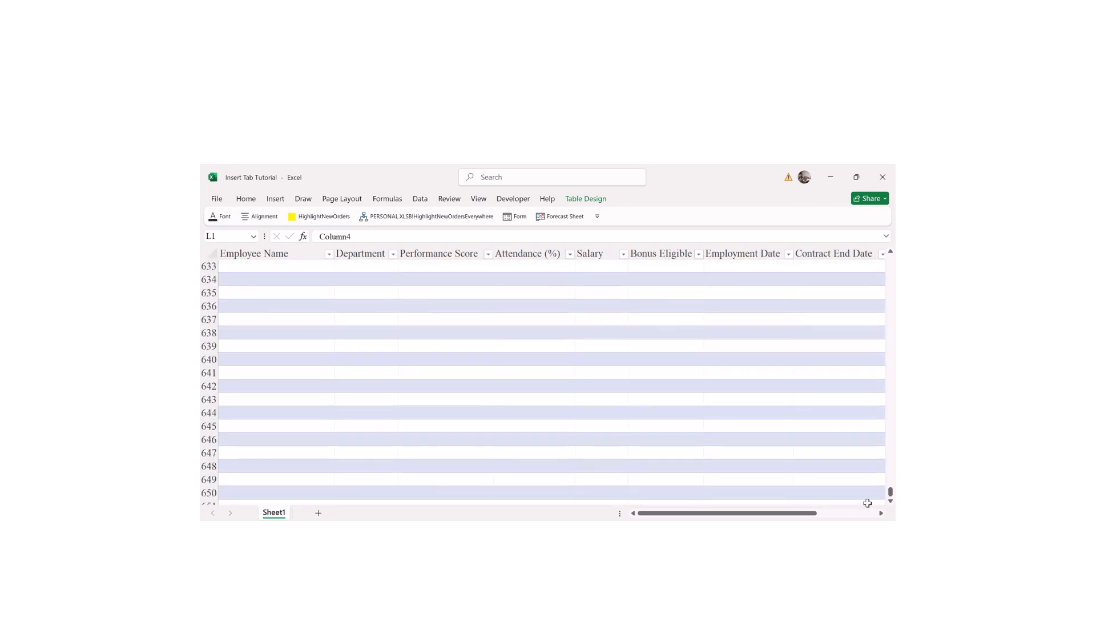
pyautogui.click(890, 502)
pyautogui.click(890, 502)
pyautogui.click(889, 502)
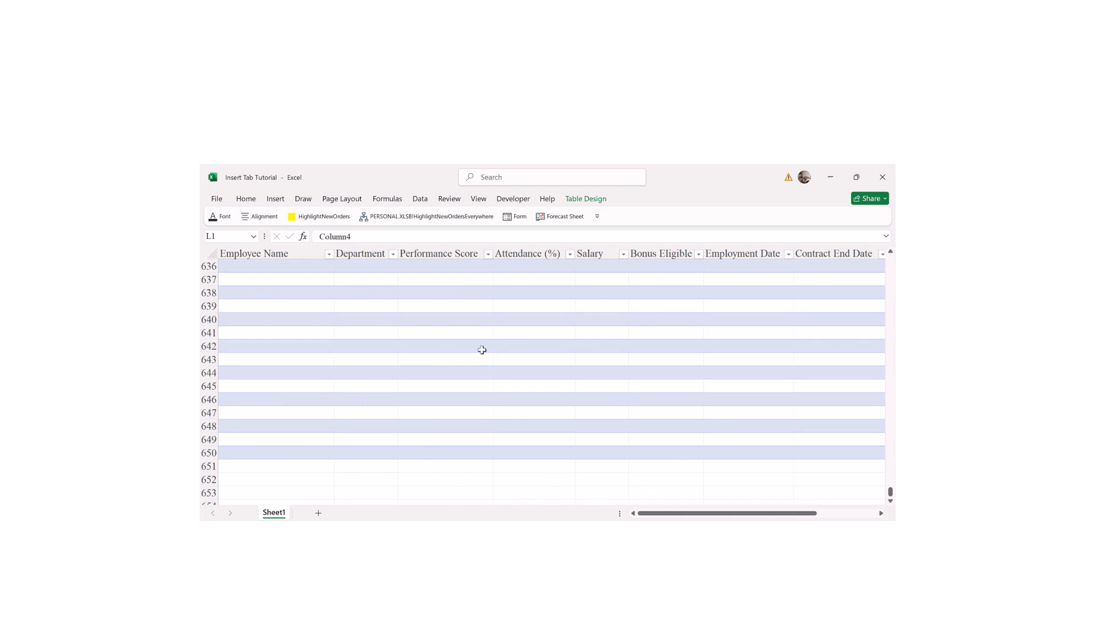
pyautogui.moveTo(691, 512); pyautogui.dragTo(794, 511)
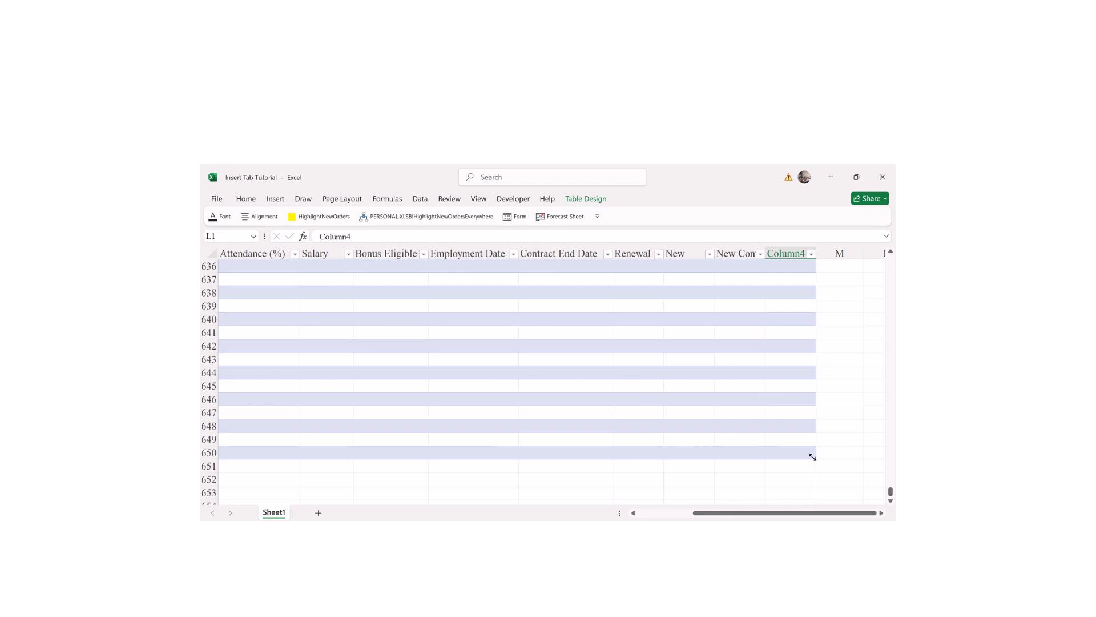
pyautogui.moveTo(811, 457); pyautogui.dragTo(607, 406)
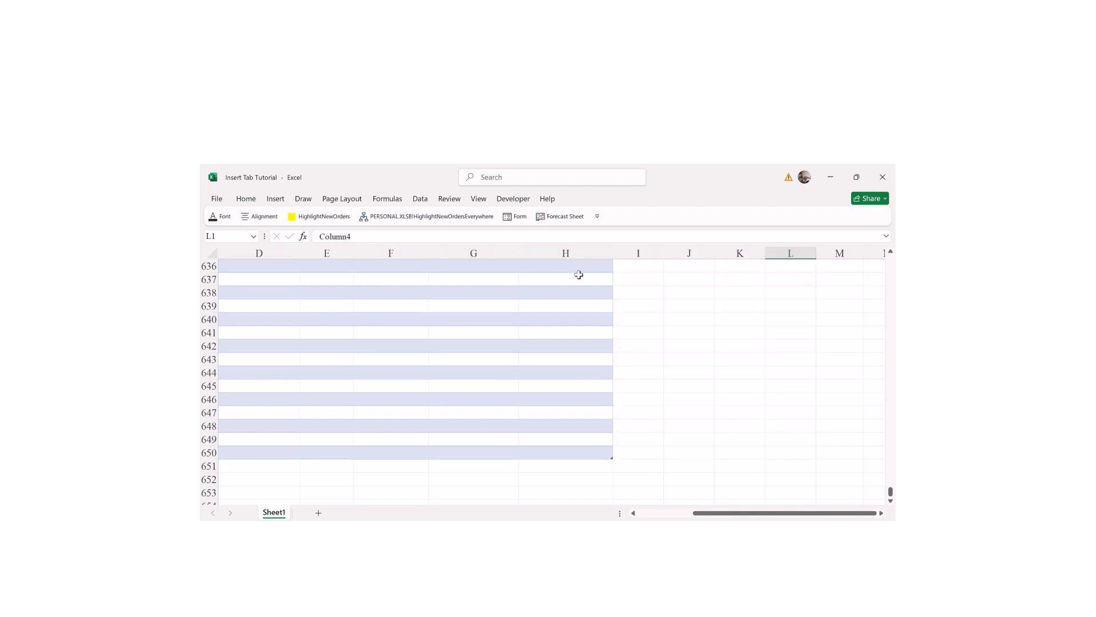
# - Clear the leftover header texts from cells K1, J1 and I1 beside the table
pyautogui.moveTo(891, 494); pyautogui.dragTo(778, 261)
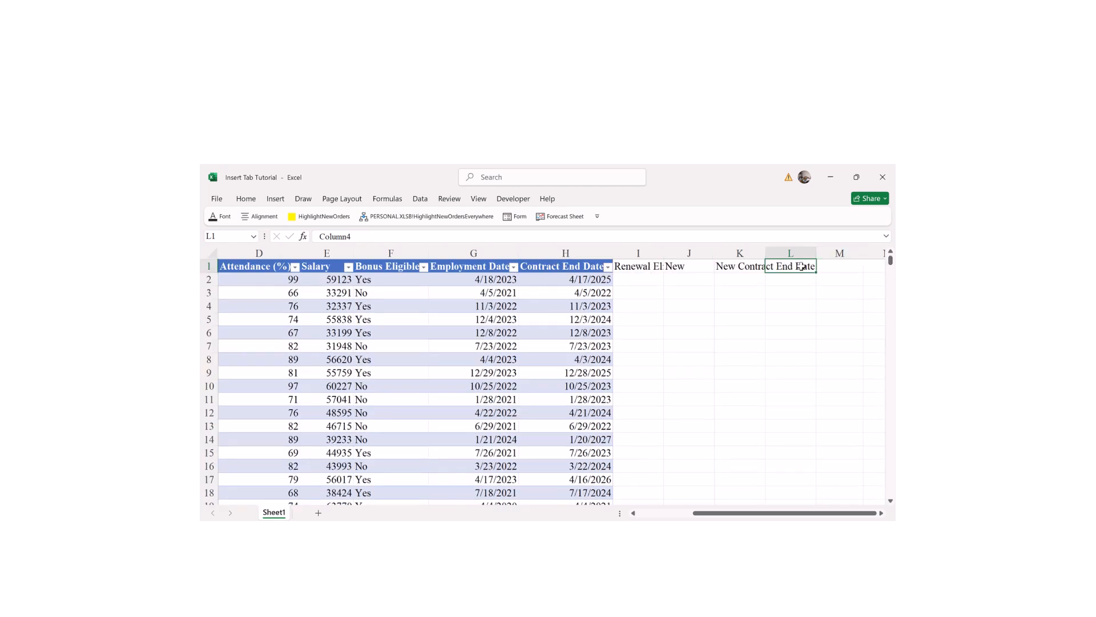
pyautogui.click(742, 266)
pyautogui.press('Delete')
pyautogui.click(689, 267)
pyautogui.press('BackSpace')
pyautogui.click(654, 264)
pyautogui.press('Delete')
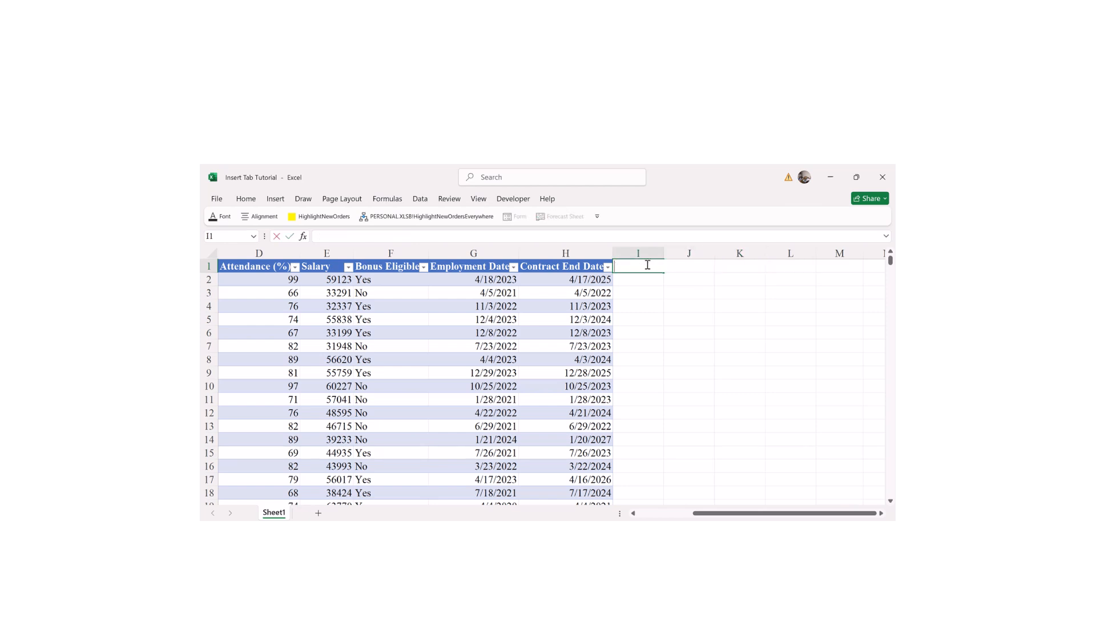
pyautogui.click(697, 356)
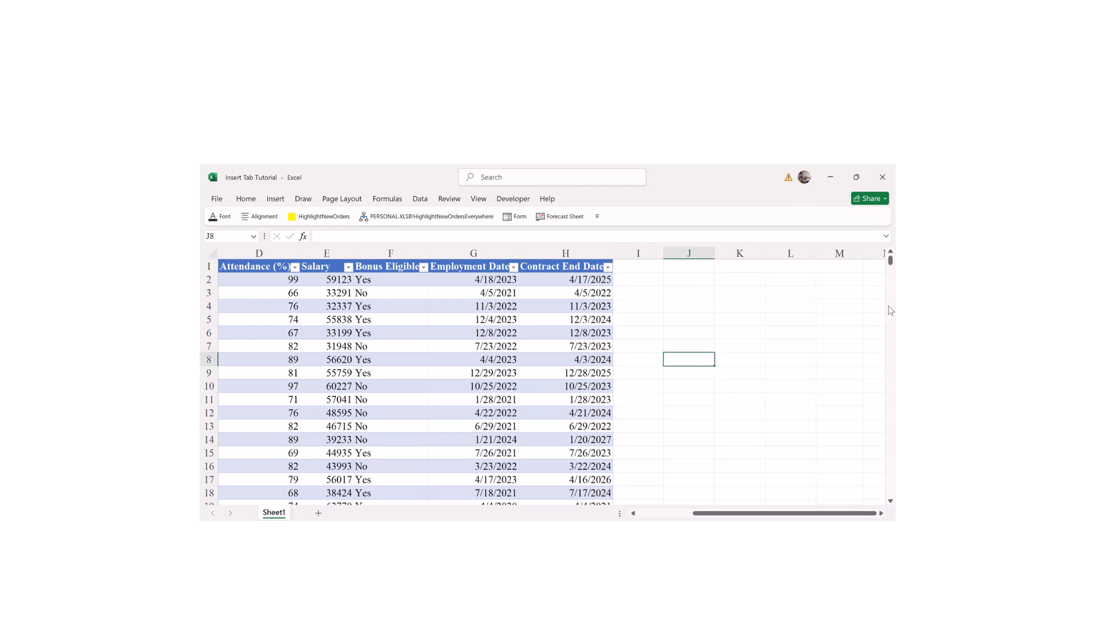
# - Resize the table upward so that it ends at the last data row, 501, without the empty rows
pyautogui.moveTo(888, 264); pyautogui.dragTo(866, 517)
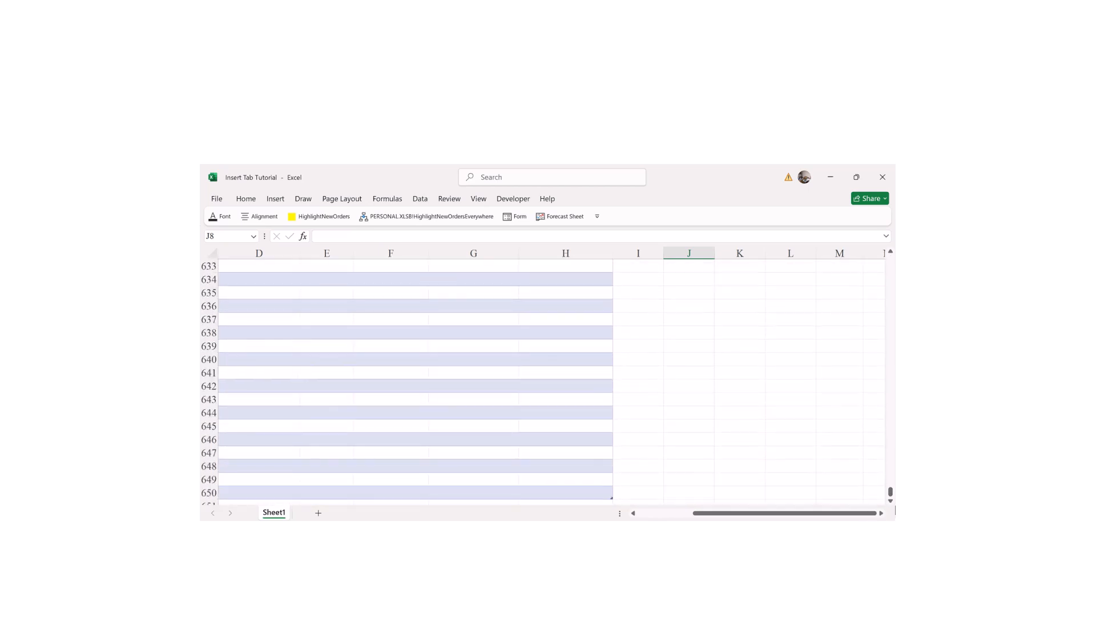
pyautogui.scroll(-1, 891, 500)
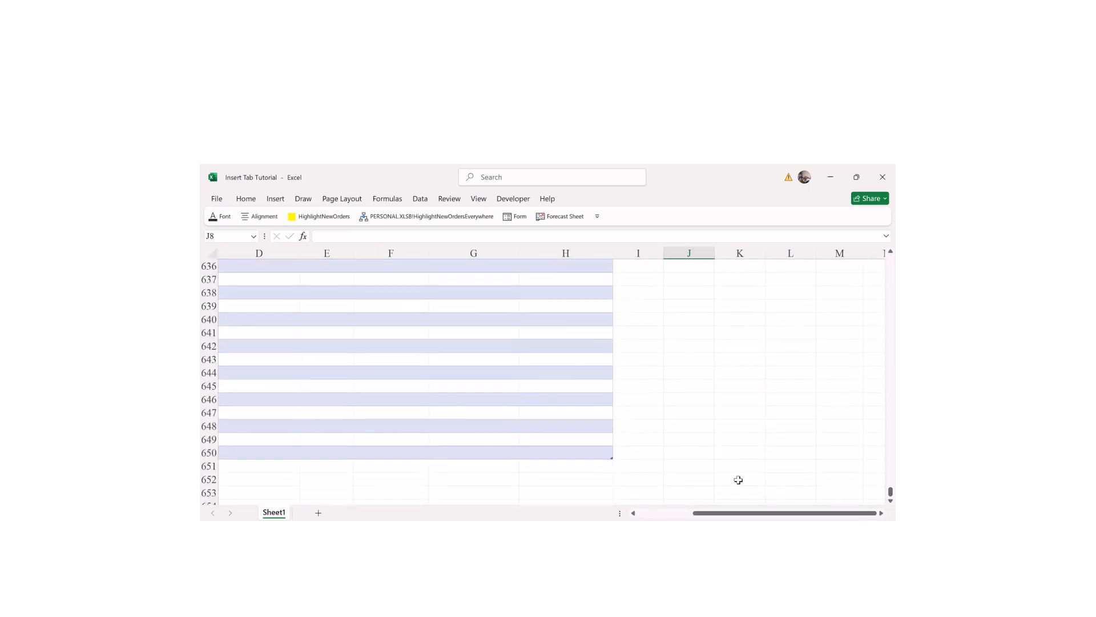
pyautogui.moveTo(611, 456); pyautogui.dragTo(591, 256)
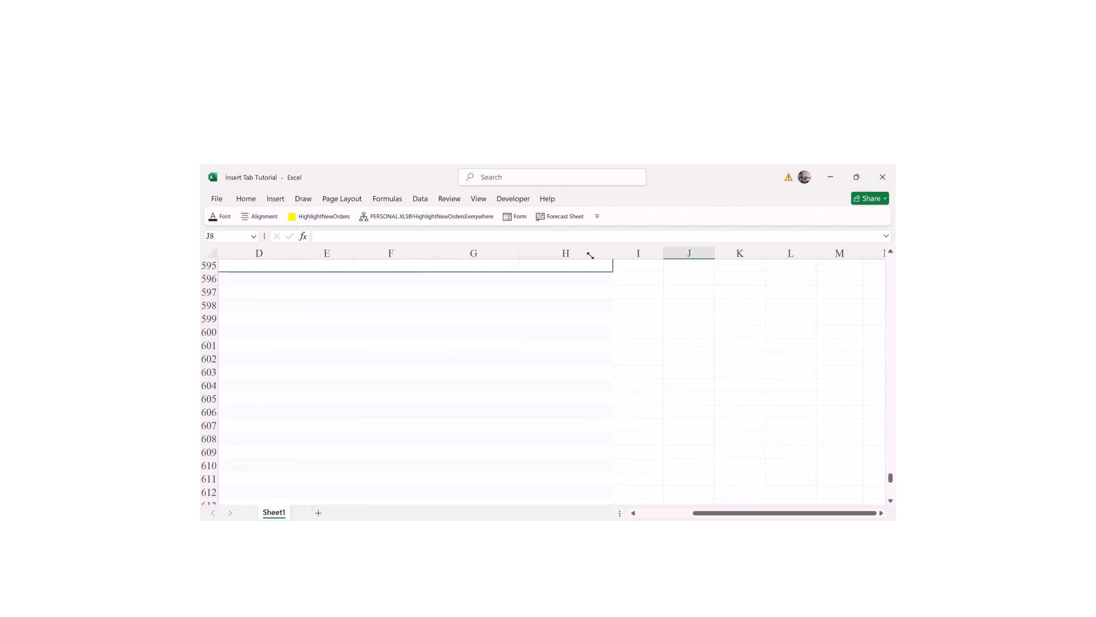
pyautogui.moveTo(591, 256); pyautogui.dragTo(588, 343)
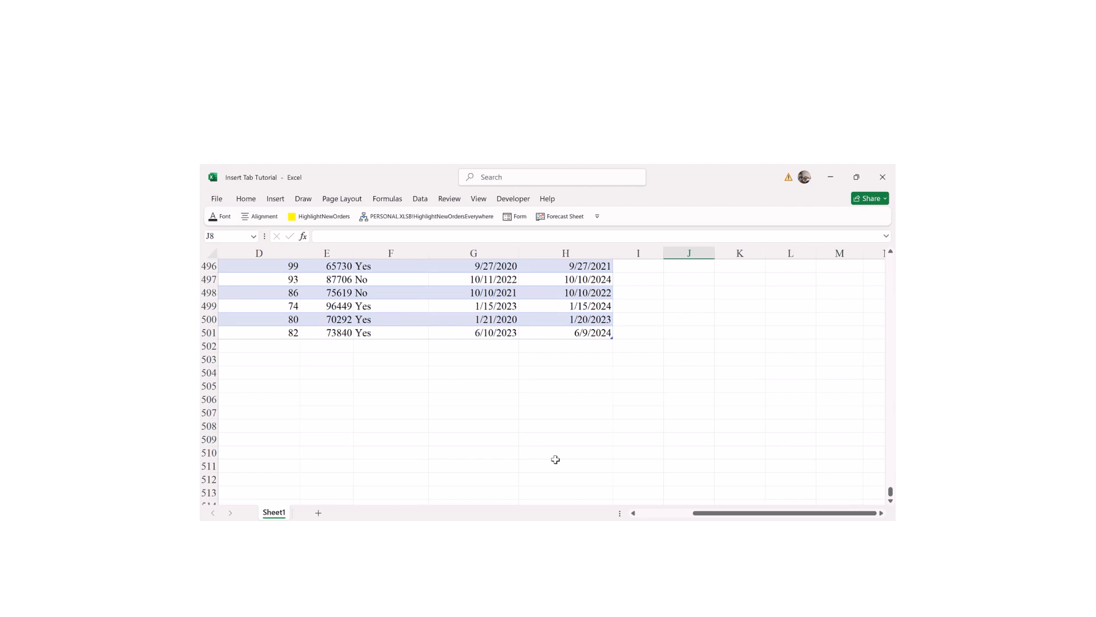
# - Undo the table resizing, header edits and table creation, back to the plain employee data range
pyautogui.moveTo(889, 490); pyautogui.dragTo(893, 244)
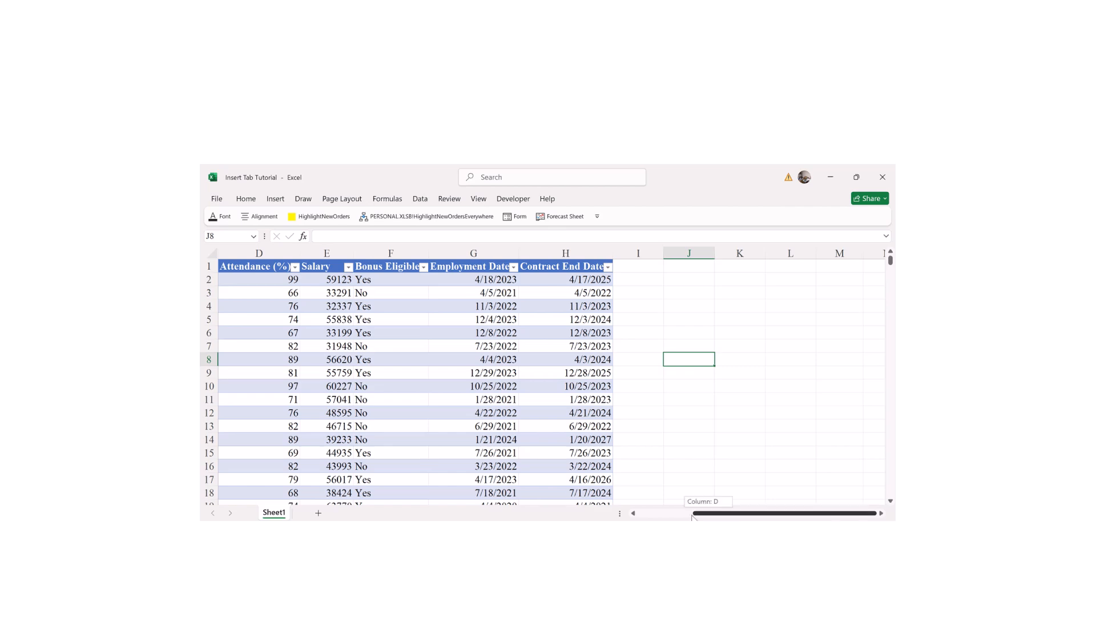
pyautogui.moveTo(696, 513); pyautogui.dragTo(635, 516)
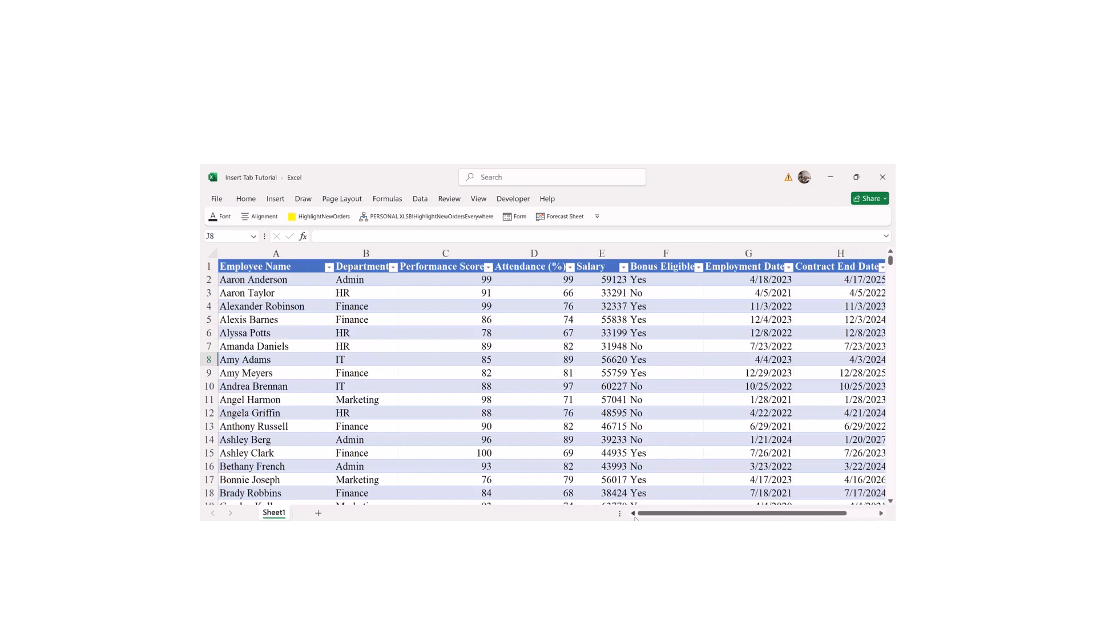
pyautogui.hotkey('ctrl', 'z')
pyautogui.hotkey('ctrl', 'z')
pyautogui.hotkey('ctrl', 'z')
pyautogui.hotkey('ctrl', 'z')
pyautogui.hotkey('ctrl', 'z')
pyautogui.hotkey('ctrl', 'z')
pyautogui.hotkey('ctrl', 'z')
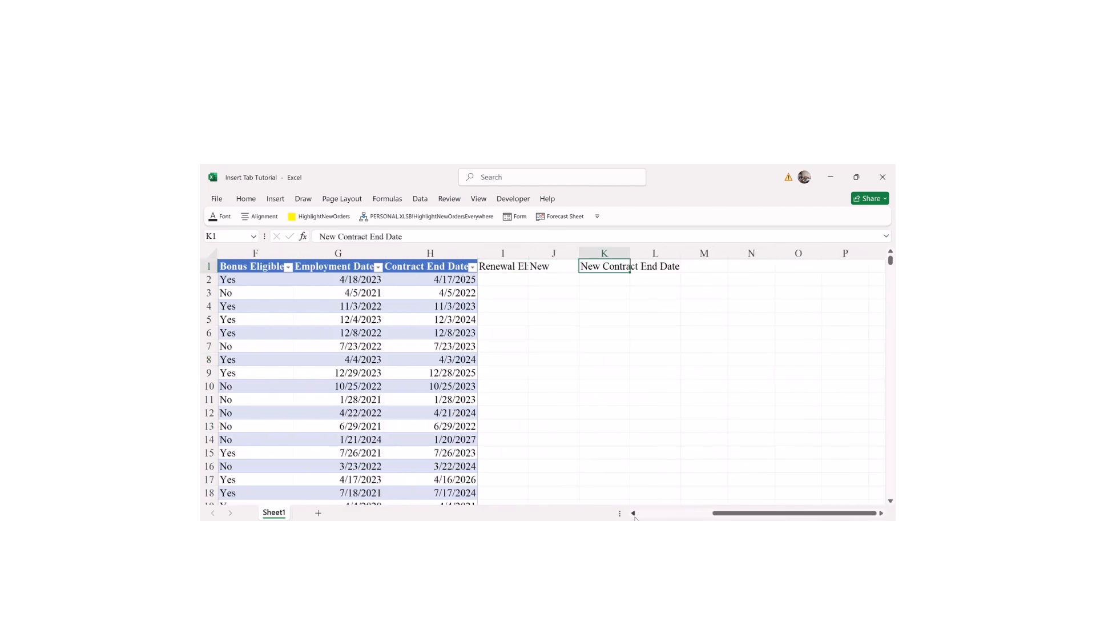
pyautogui.hotkey('ctrl', 'z')
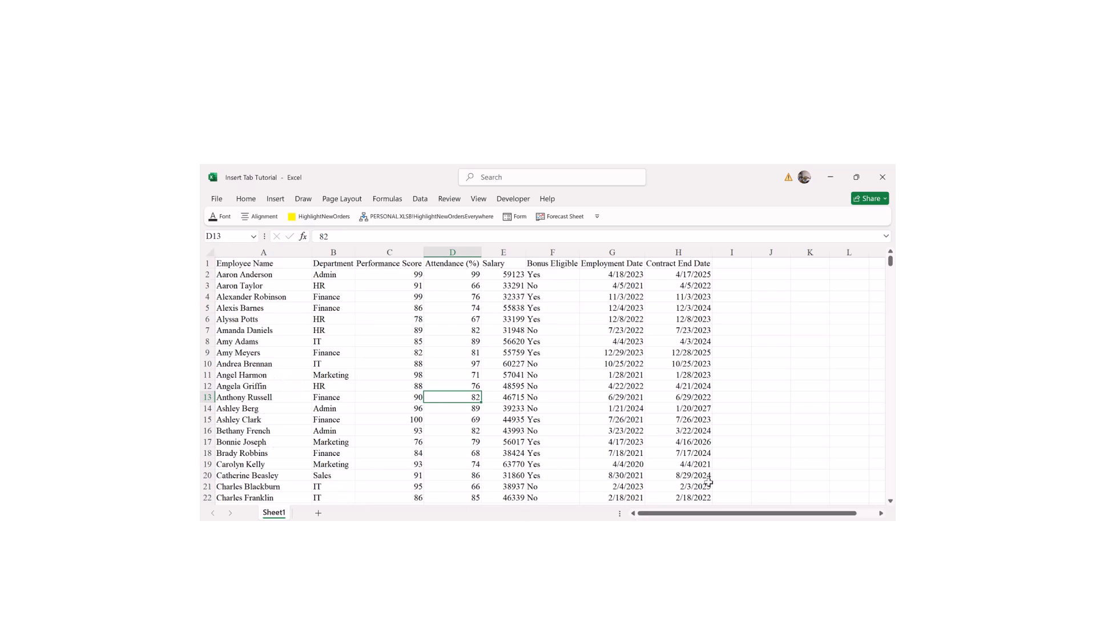
# - Convert the employee data range $A$1:$H$501 into a table with headers, starting from cell B7, and undo the conversion
pyautogui.scroll(2, 406, 397)
pyautogui.click(363, 386)
pyautogui.moveTo(891, 261); pyautogui.dragTo(893, 263)
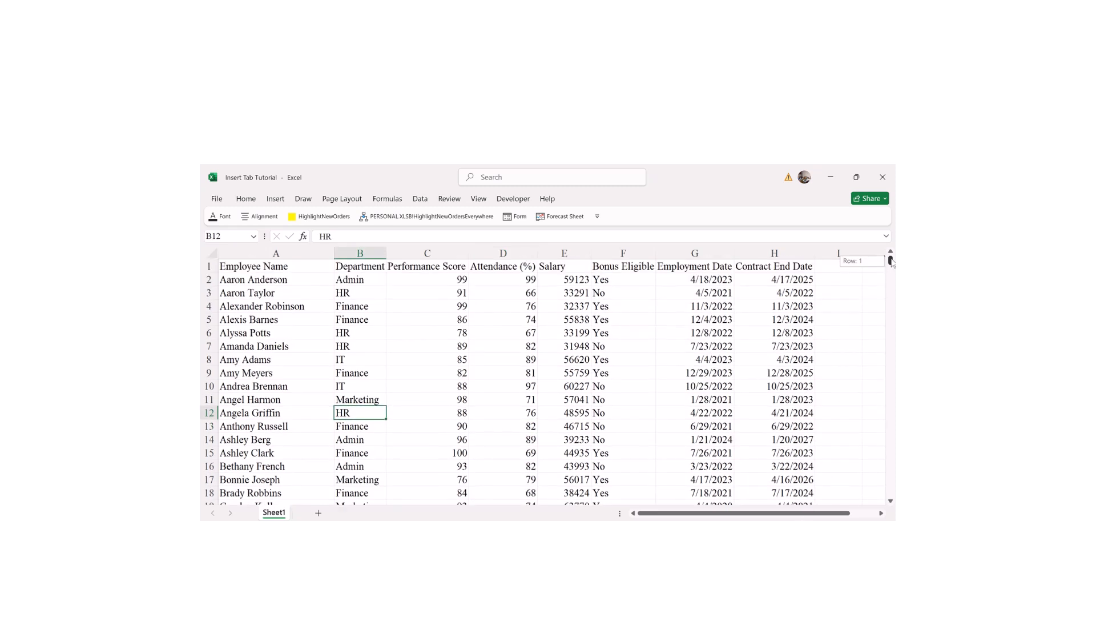
pyautogui.click(358, 349)
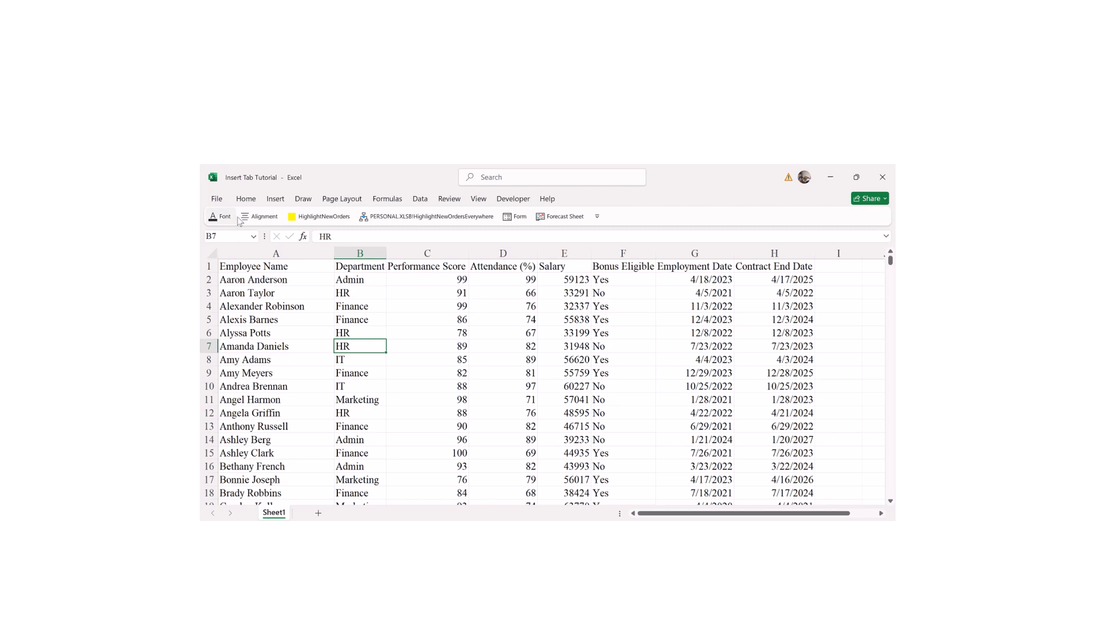
pyautogui.click(275, 200)
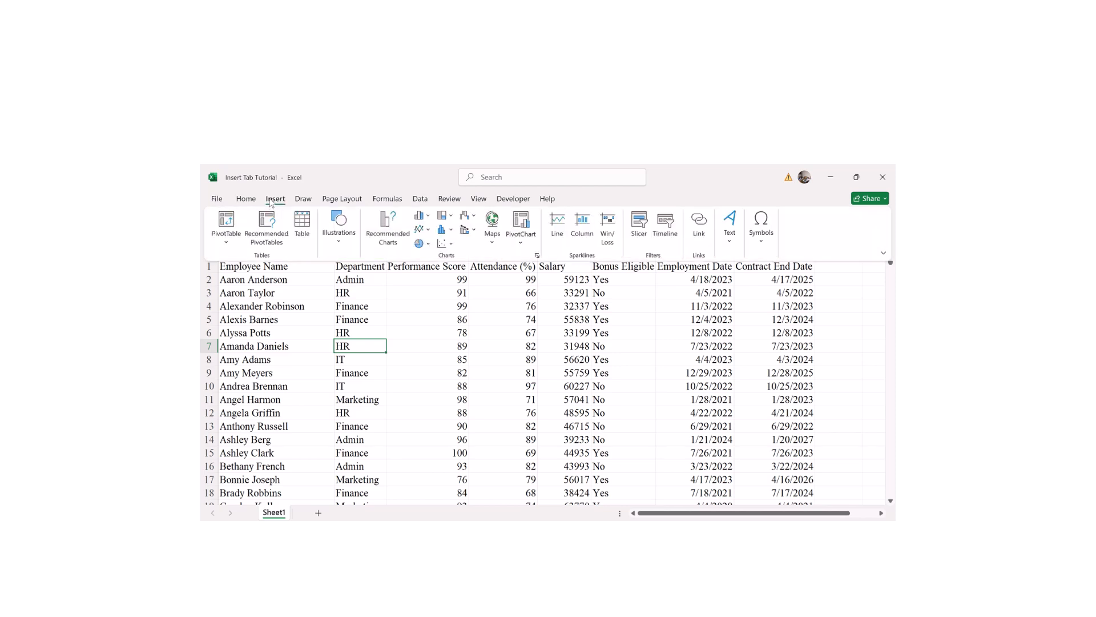
pyautogui.click(302, 224)
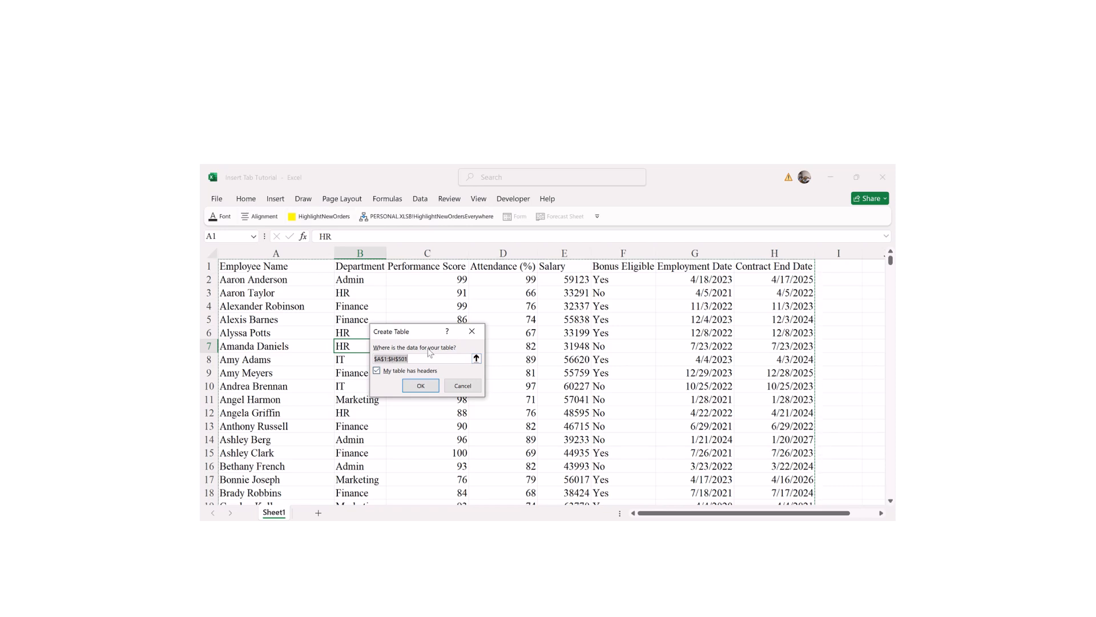
pyautogui.click(416, 385)
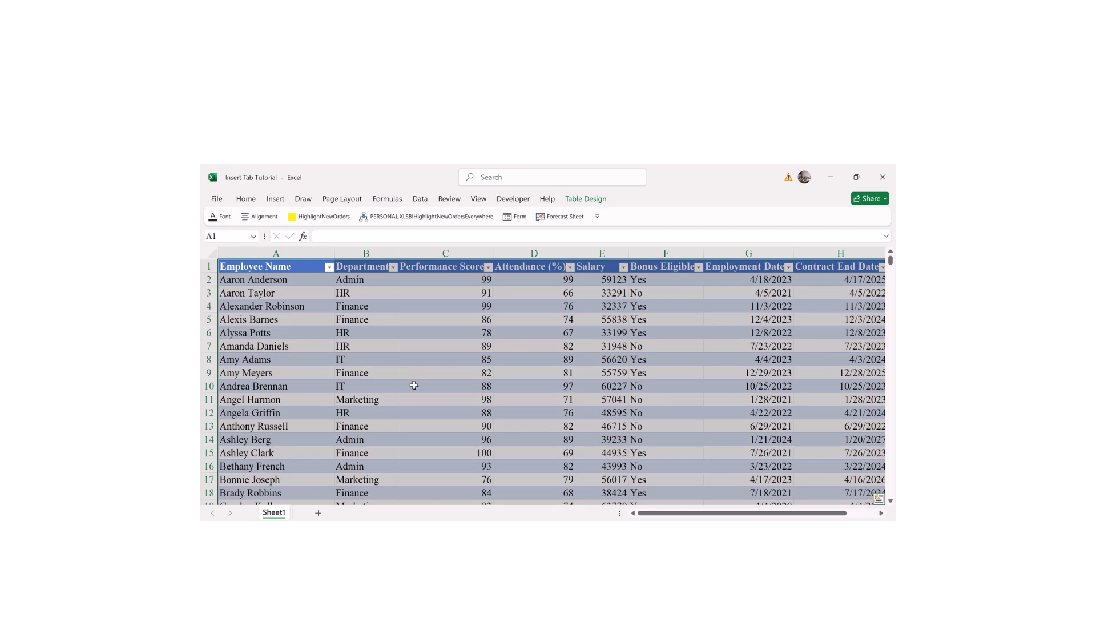
pyautogui.hotkey('ctrl', 'z')
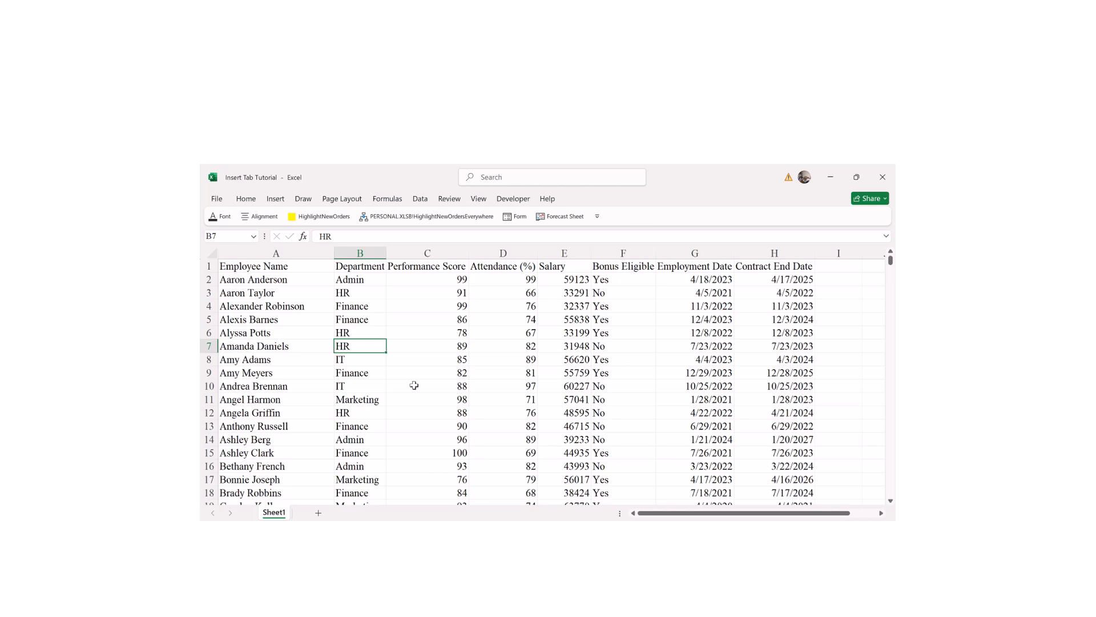
# - Select the employee data from A1 to H501 and convert it into a table with headers
pyautogui.hotkey('ctrl', 'a')
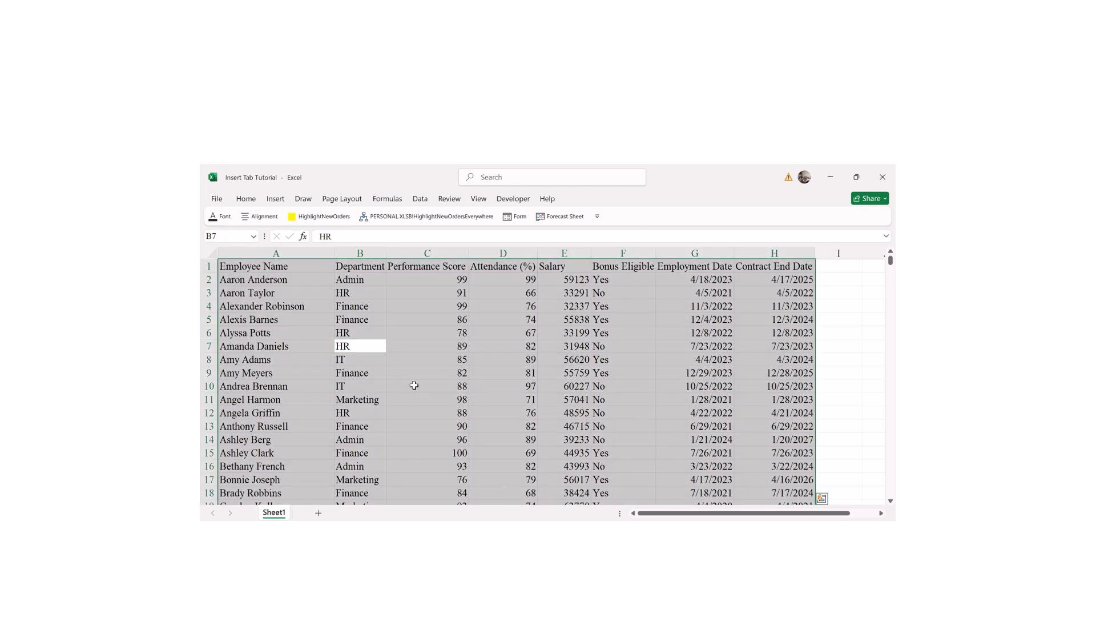
pyautogui.click(488, 386)
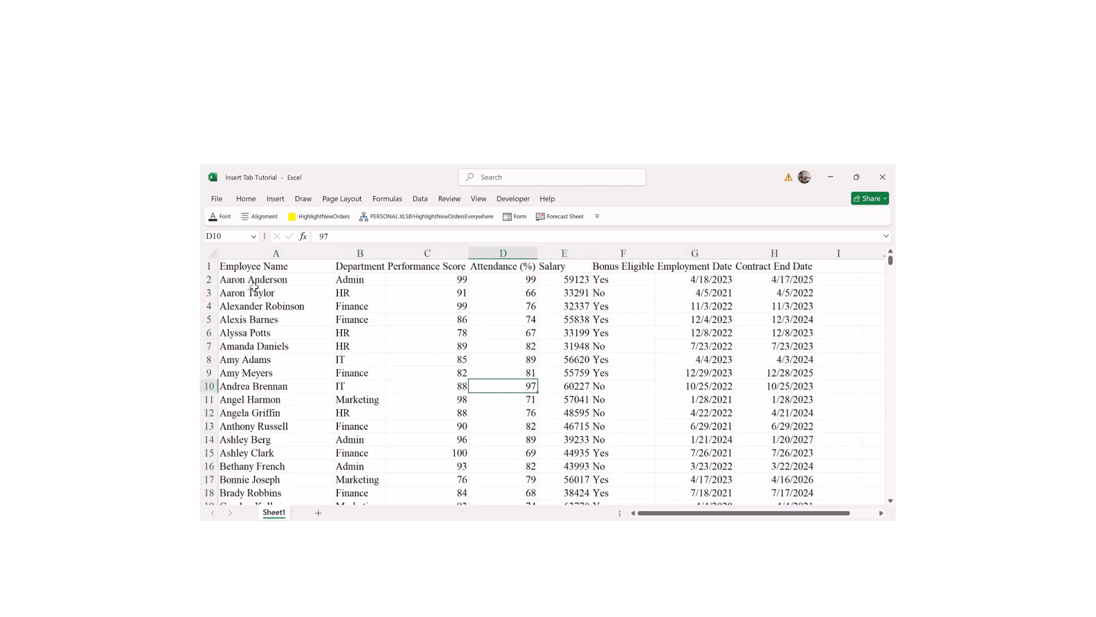
pyautogui.click(226, 262)
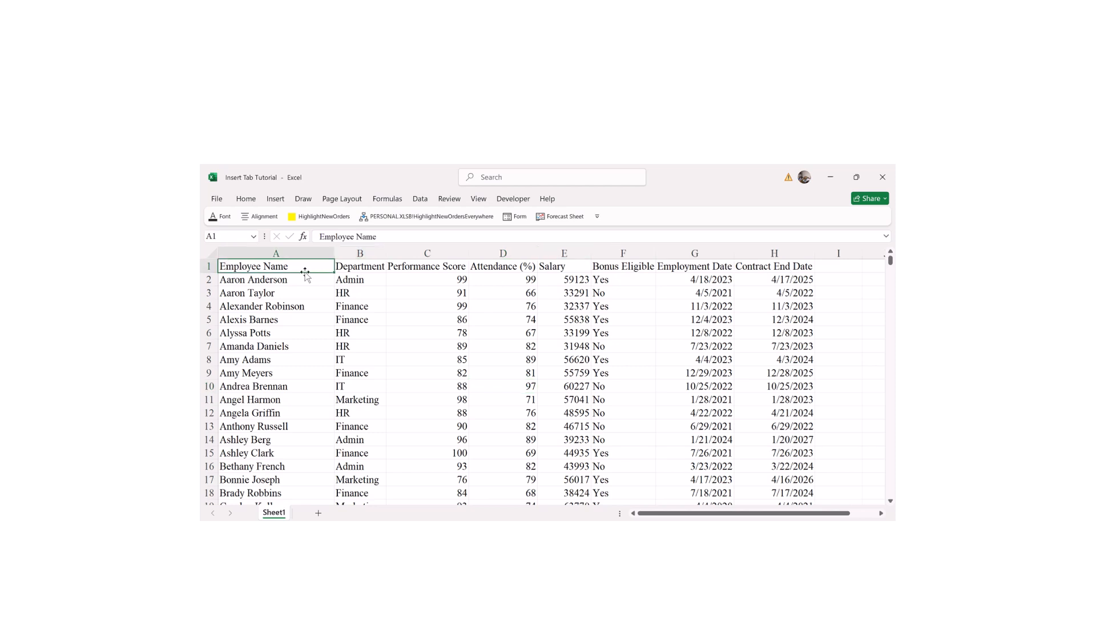
pyautogui.moveTo(271, 267); pyautogui.dragTo(792, 425)
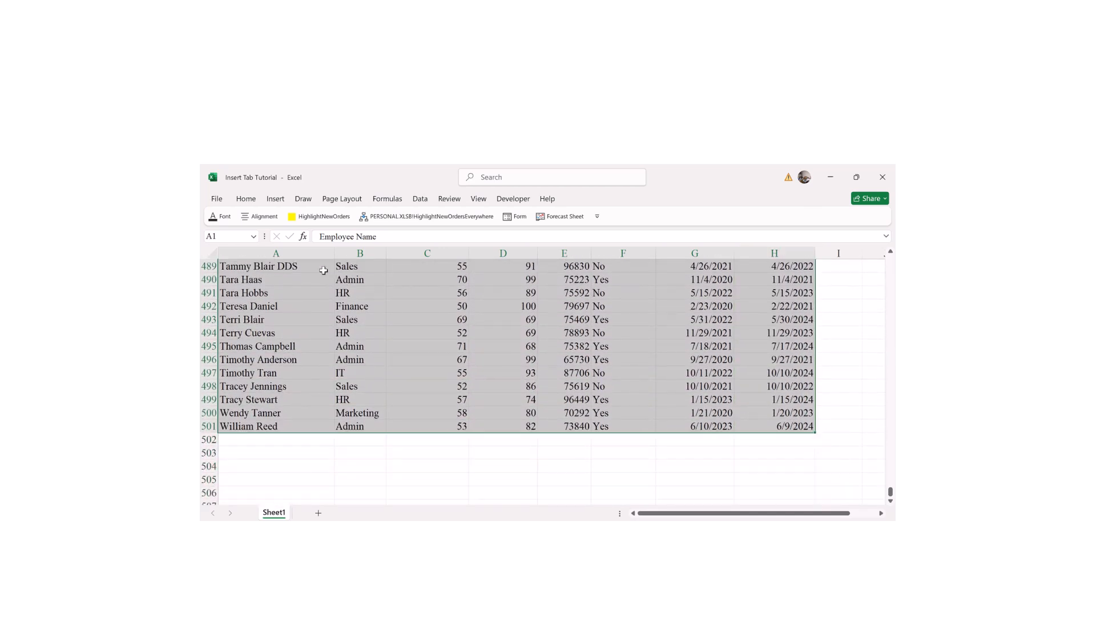
pyautogui.click(275, 199)
pyautogui.click(302, 225)
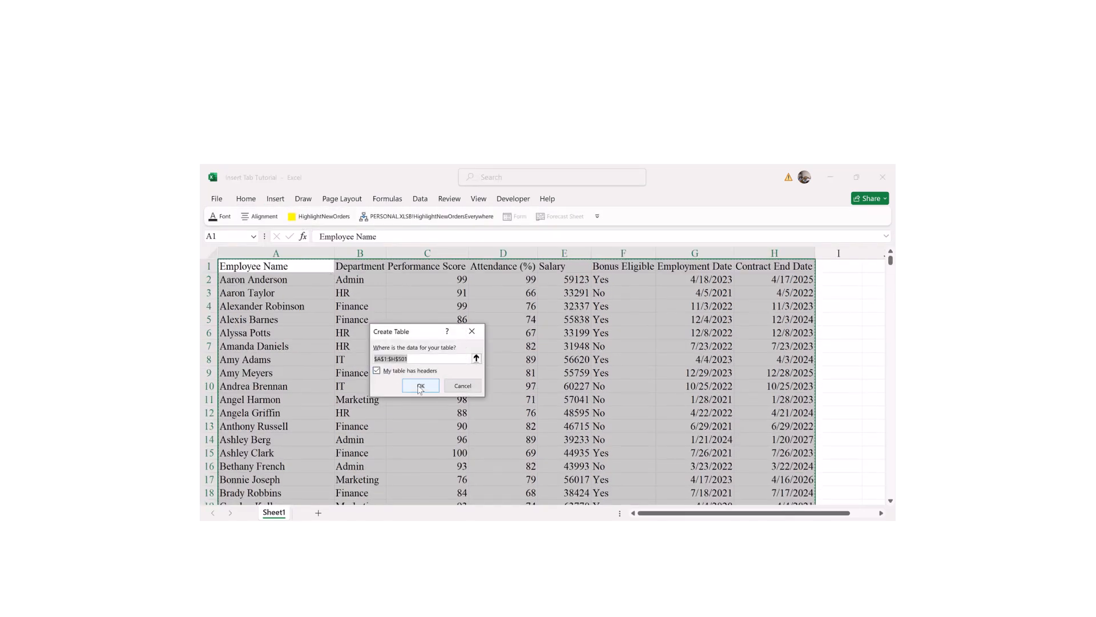
pyautogui.click(420, 386)
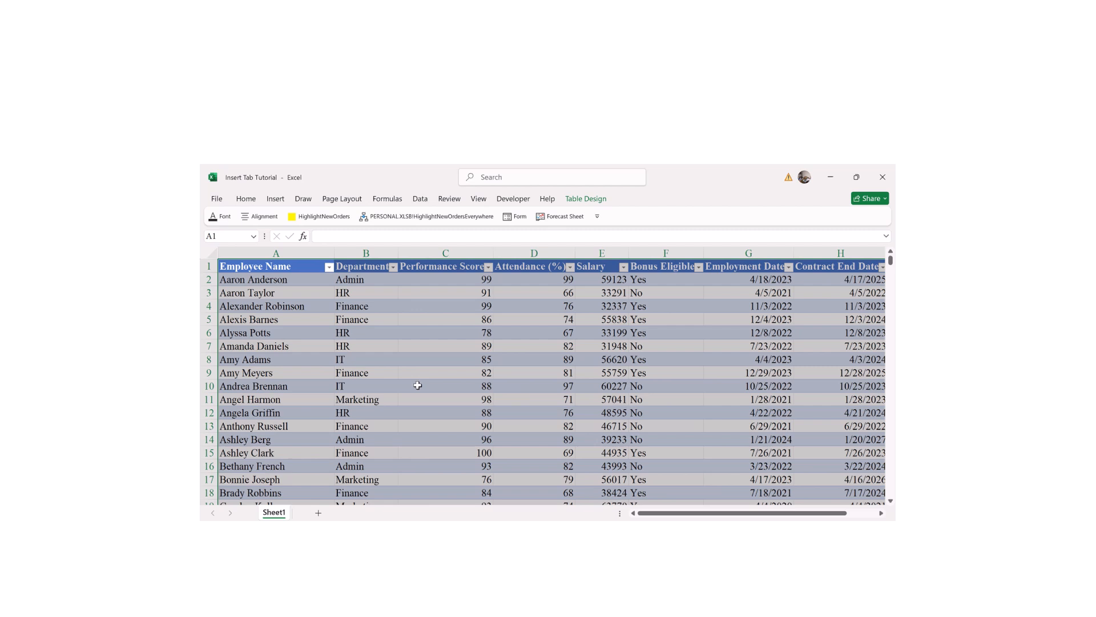
pyautogui.click(348, 378)
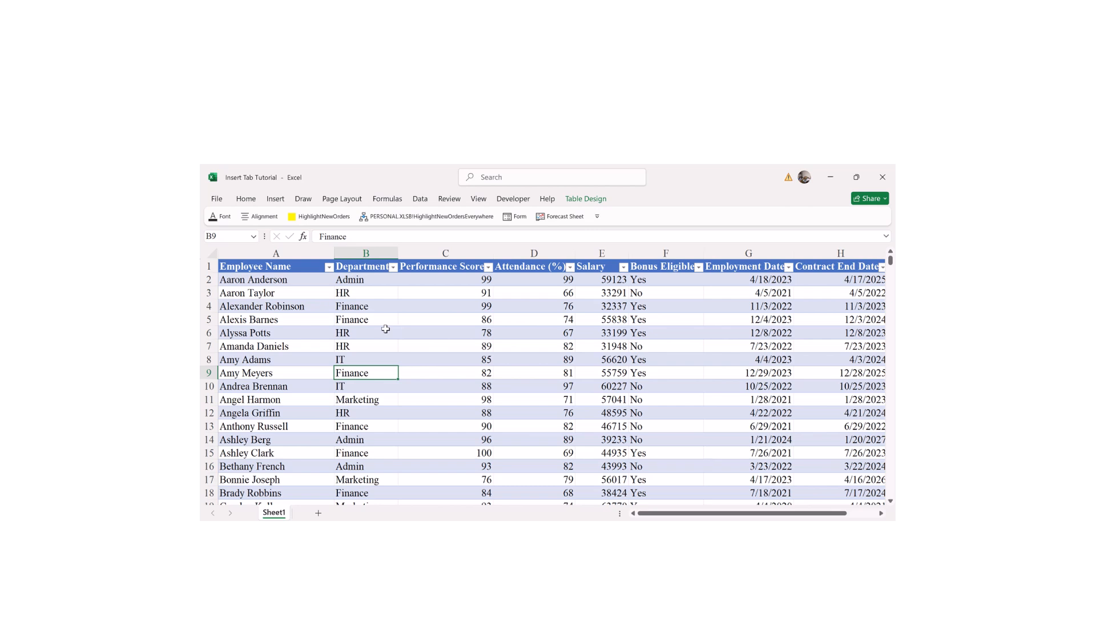
pyautogui.moveTo(640, 514)
pyautogui.mouseDown()
pyautogui.moveTo(725, 517)
pyautogui.moveTo(661, 516)
pyautogui.mouseUp()
pyautogui.click(275, 200)
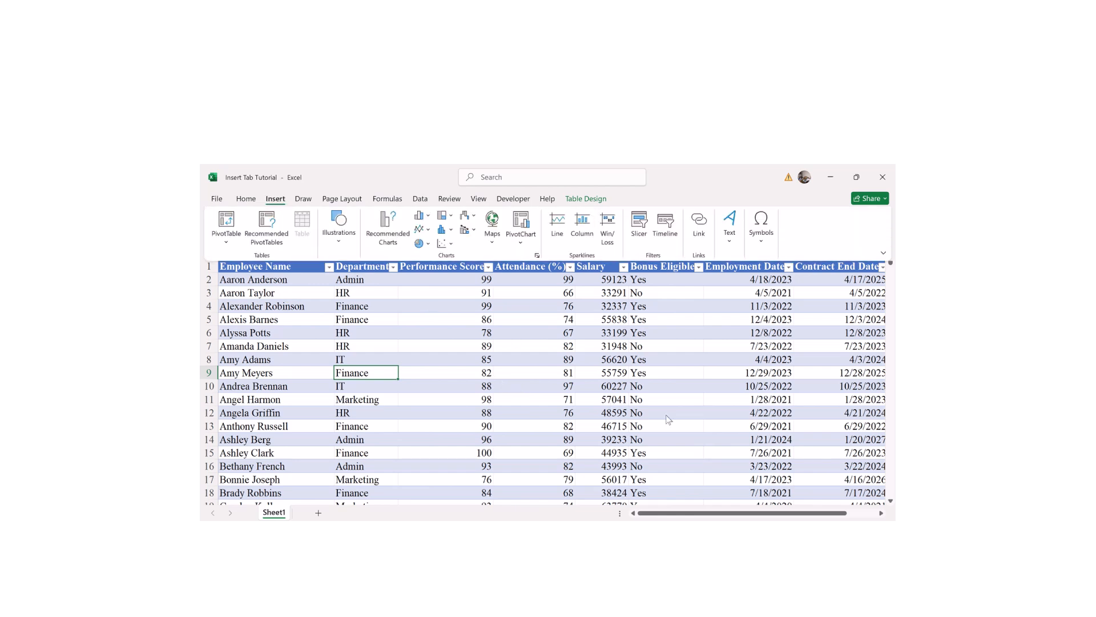
pyautogui.click(428, 386)
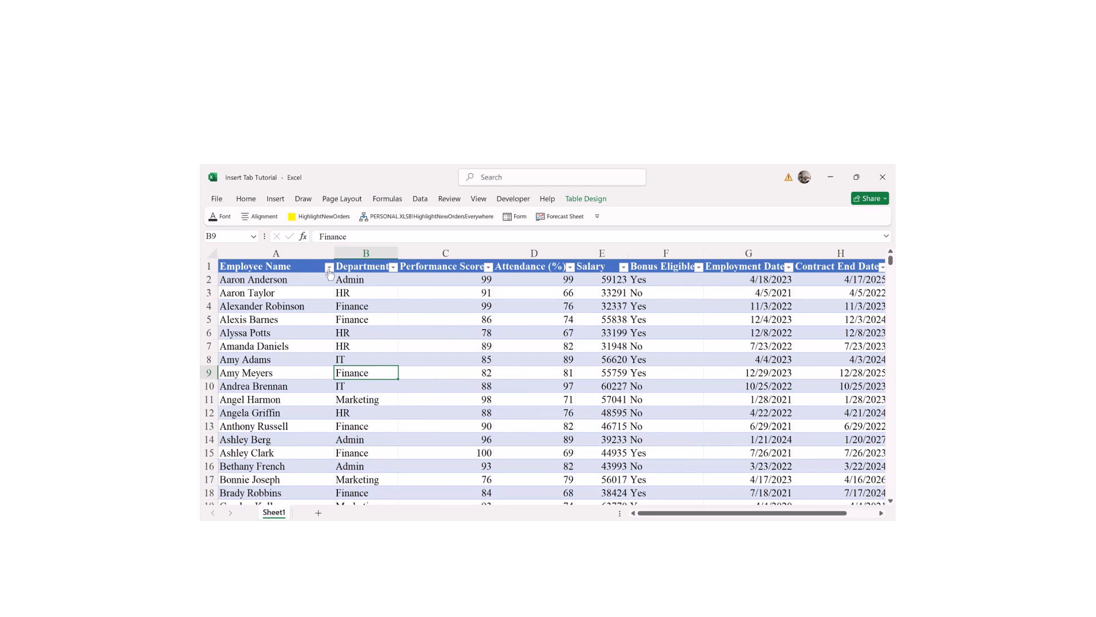
# - Sort the table by Department from A to Z and check the last rows of the sorted data
pyautogui.click(393, 267)
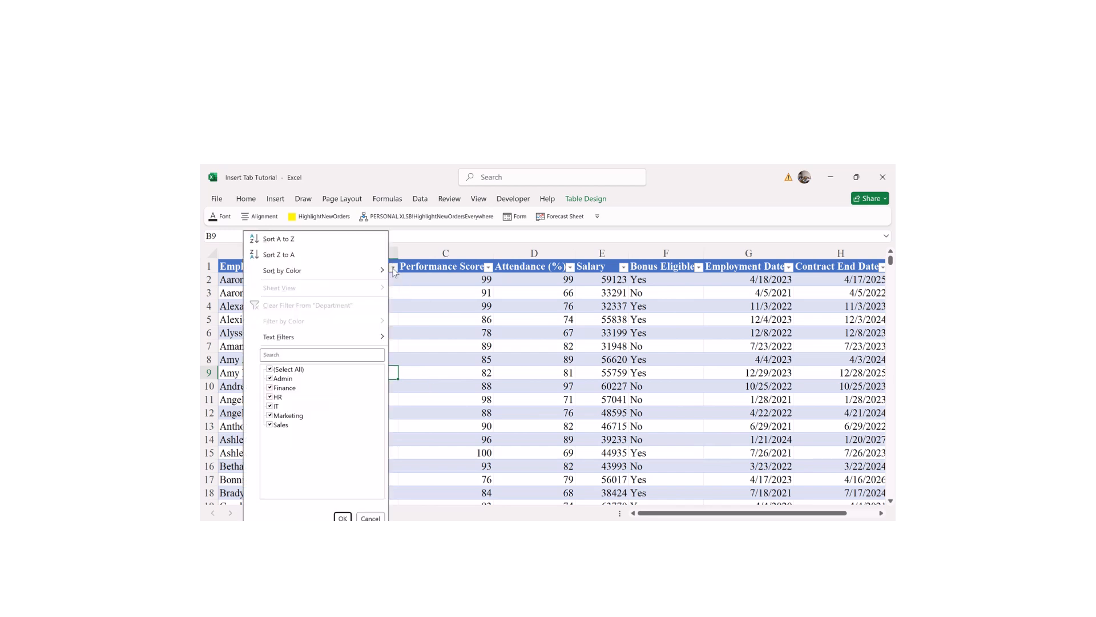
pyautogui.click(272, 242)
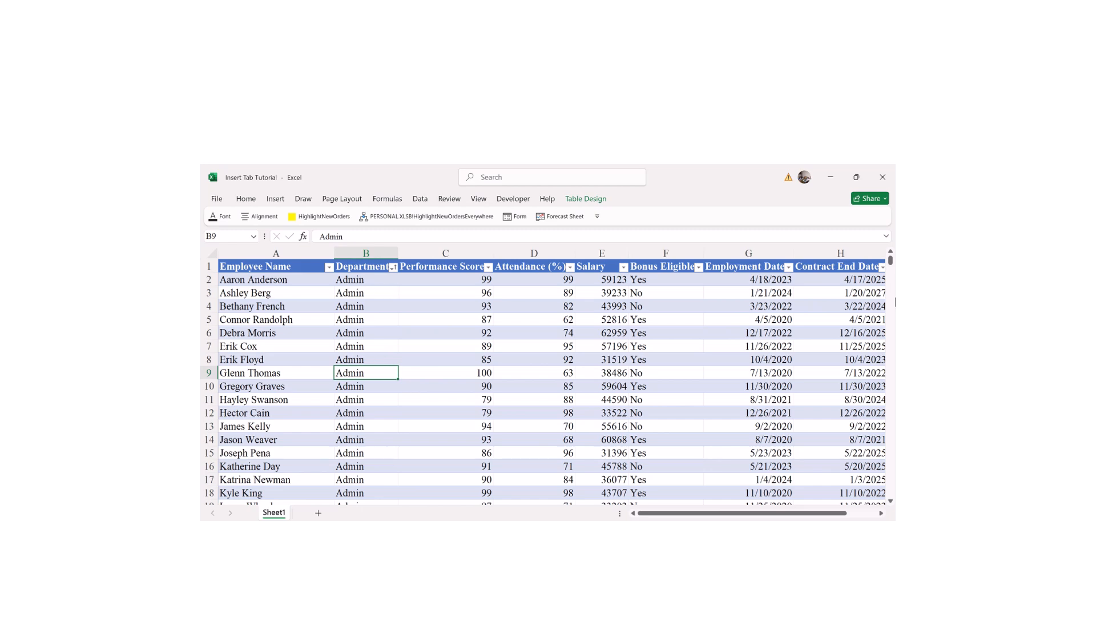
pyautogui.moveTo(892, 266); pyautogui.dragTo(890, 491)
pyautogui.click(348, 438)
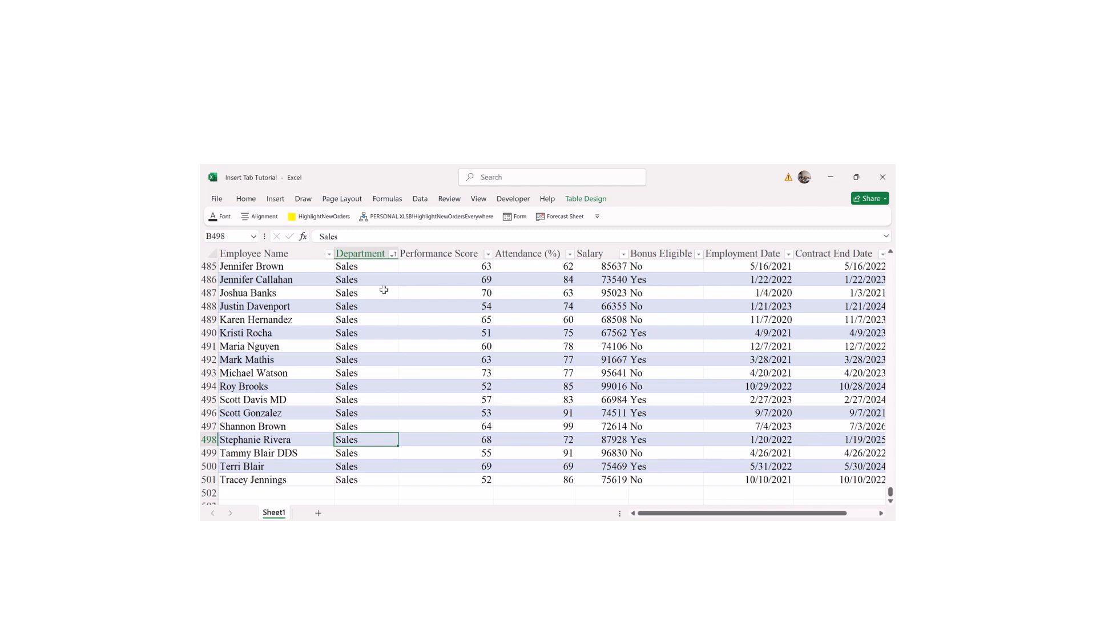
# - Sort the table by Department from Z to A and select the Performance Score to Contract End Date cells of row 501
pyautogui.click(393, 258)
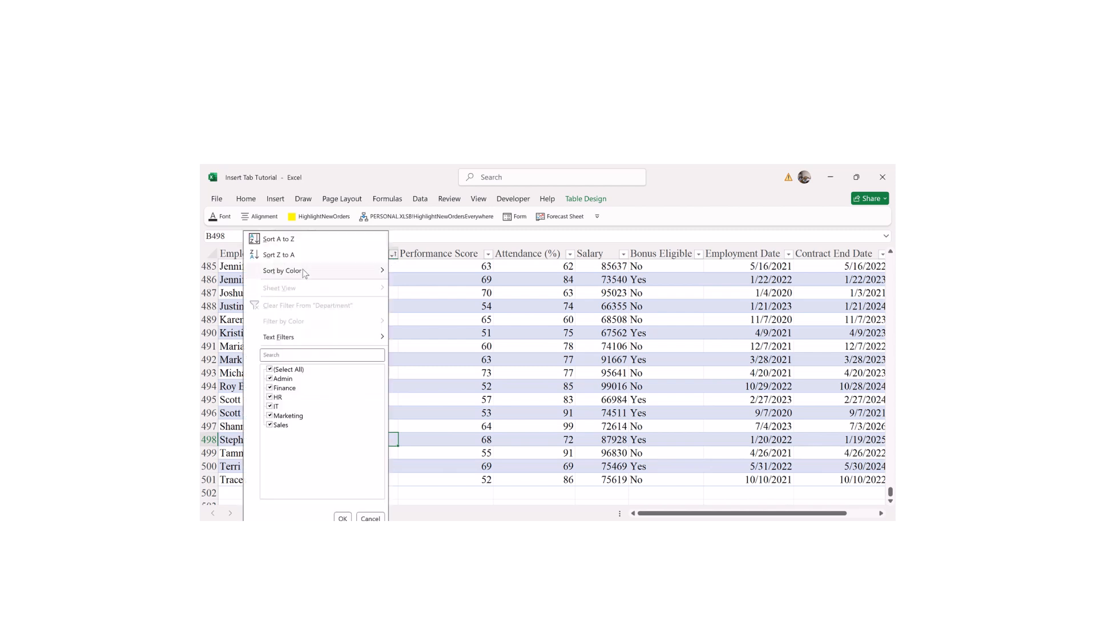
pyautogui.click(279, 255)
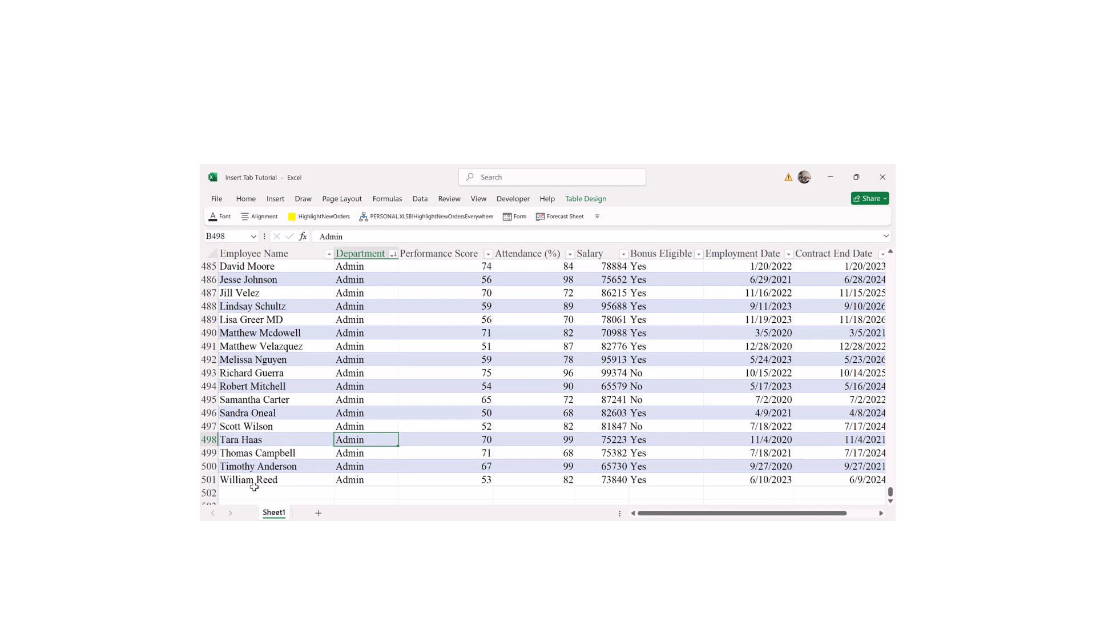
pyautogui.moveTo(457, 482); pyautogui.dragTo(855, 481)
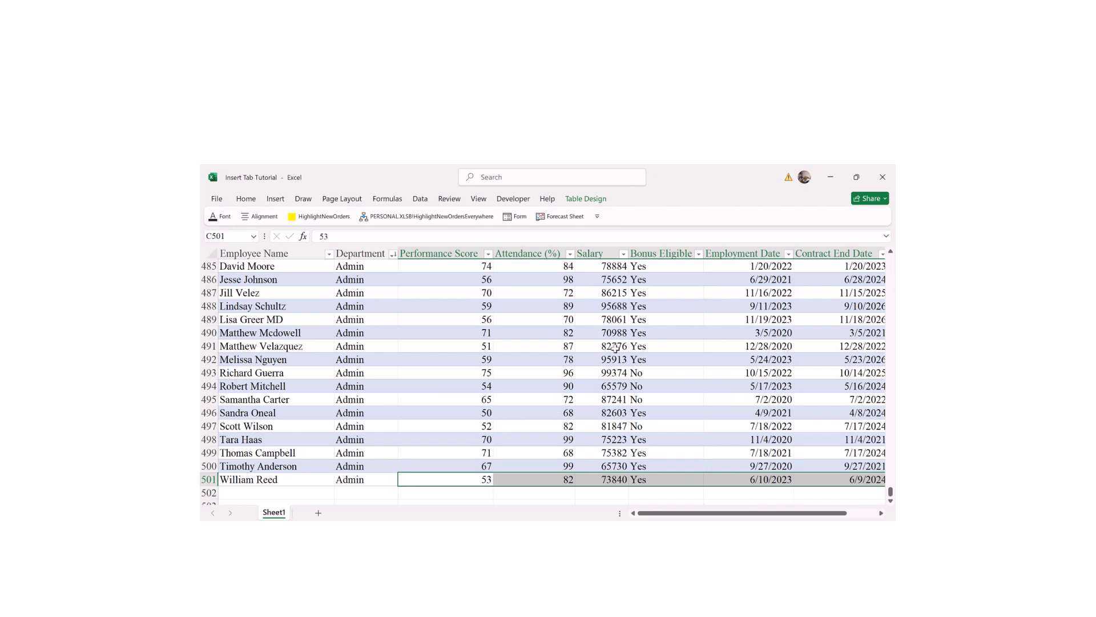
# - Examine the custom sort settings for the Department column and leave them without changes
pyautogui.click(391, 255)
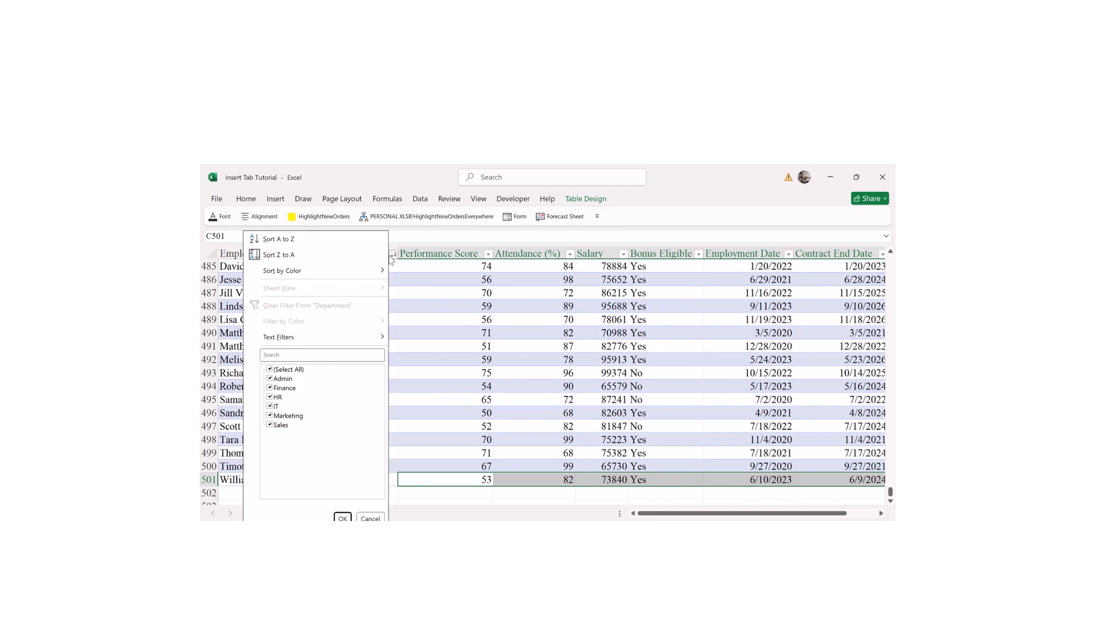
pyautogui.moveTo(287, 272)
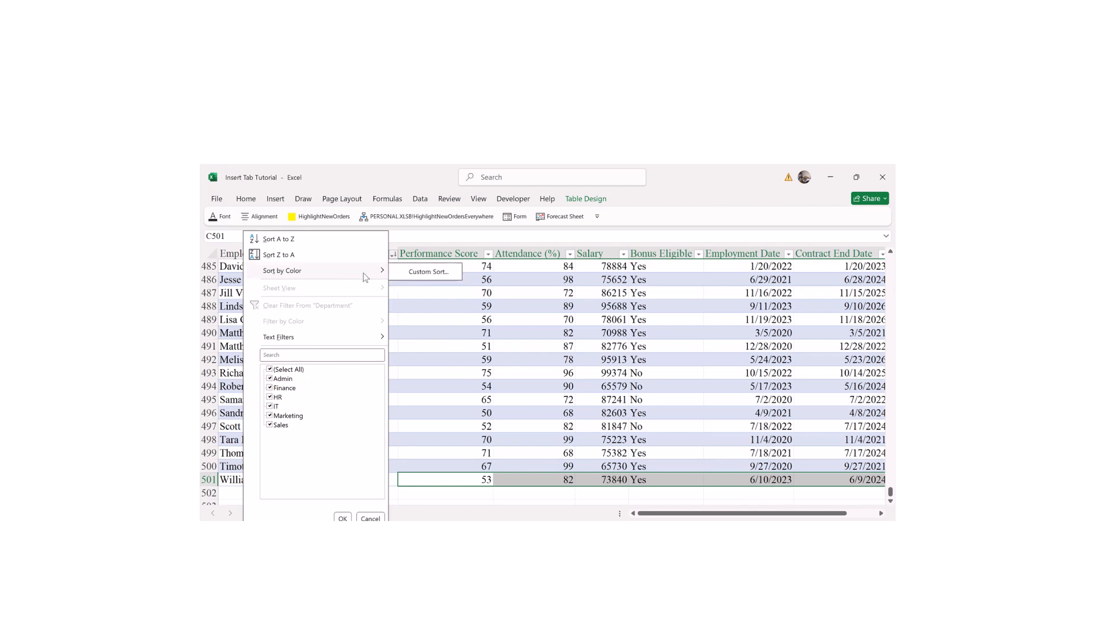
pyautogui.click(423, 272)
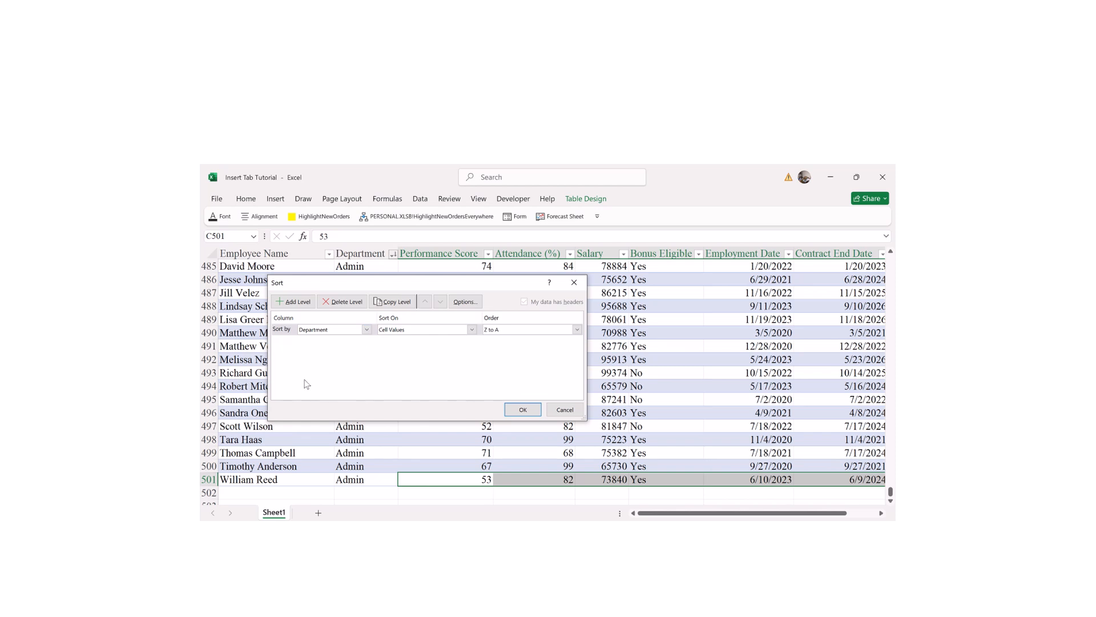
pyautogui.click(576, 283)
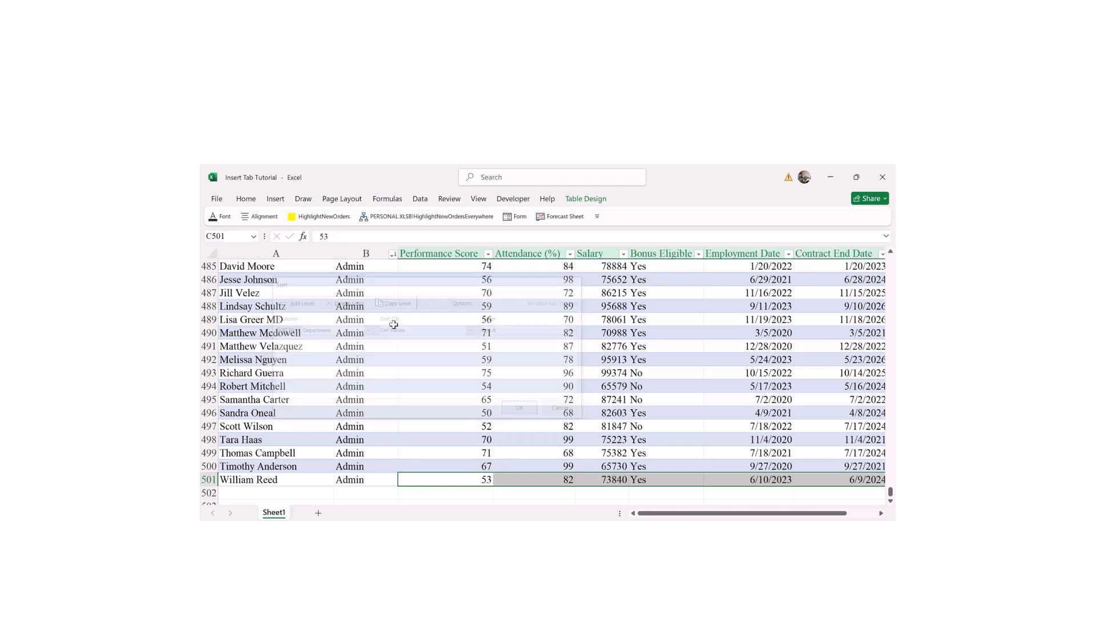
pyautogui.click(386, 414)
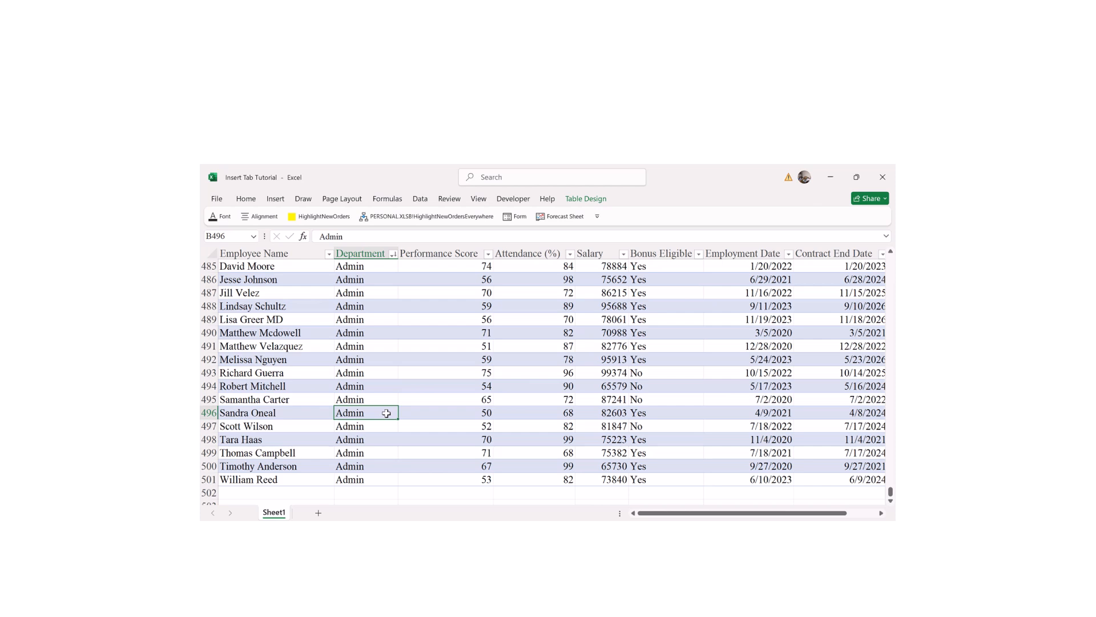
# - Filter the Department column with a text filter that does not equal Sales and look through the filtered rows
pyautogui.click(393, 254)
pyautogui.moveTo(306, 343)
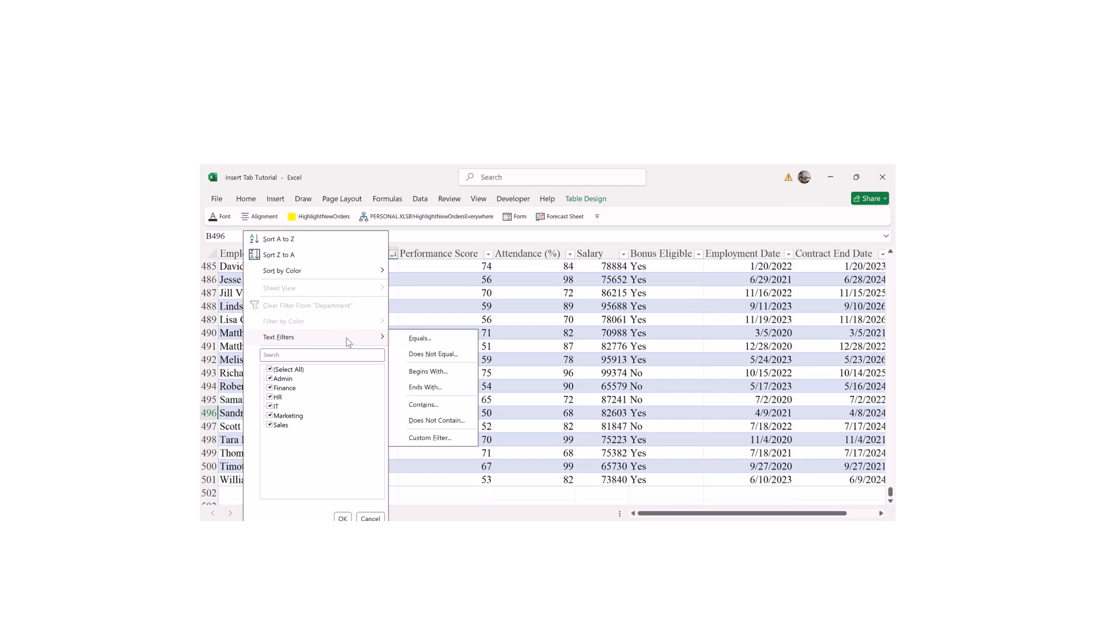
pyautogui.click(445, 356)
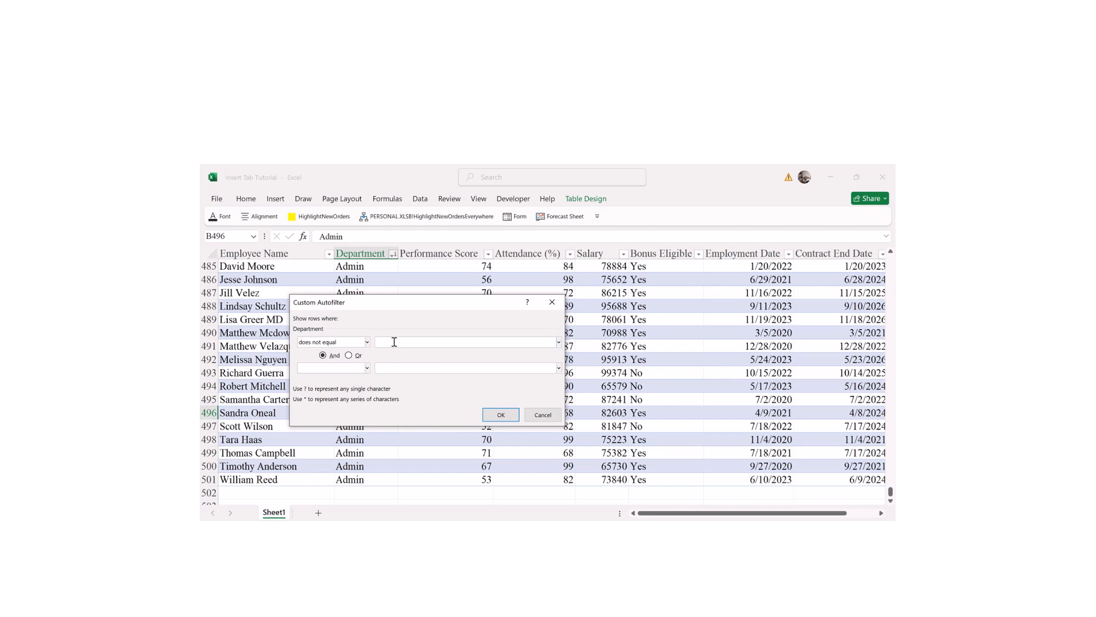
pyautogui.write('Sales')
pyautogui.click(500, 414)
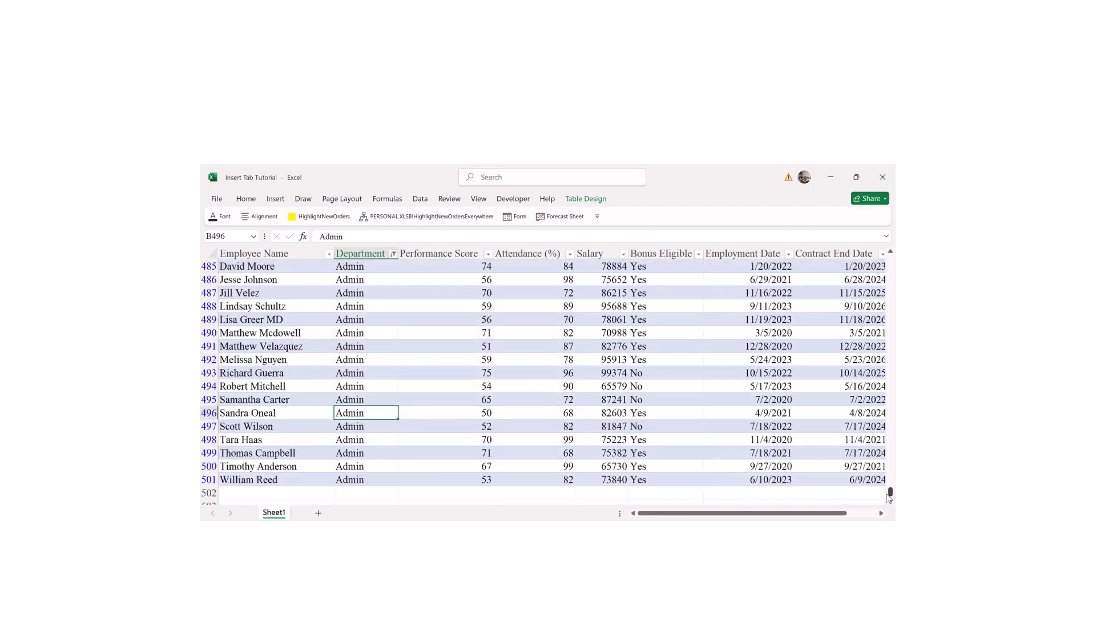
pyautogui.moveTo(890, 496)
pyautogui.mouseDown()
pyautogui.moveTo(892, 311)
pyautogui.moveTo(886, 500)
pyautogui.mouseUp()
pyautogui.moveTo(891, 494); pyautogui.dragTo(893, 279)
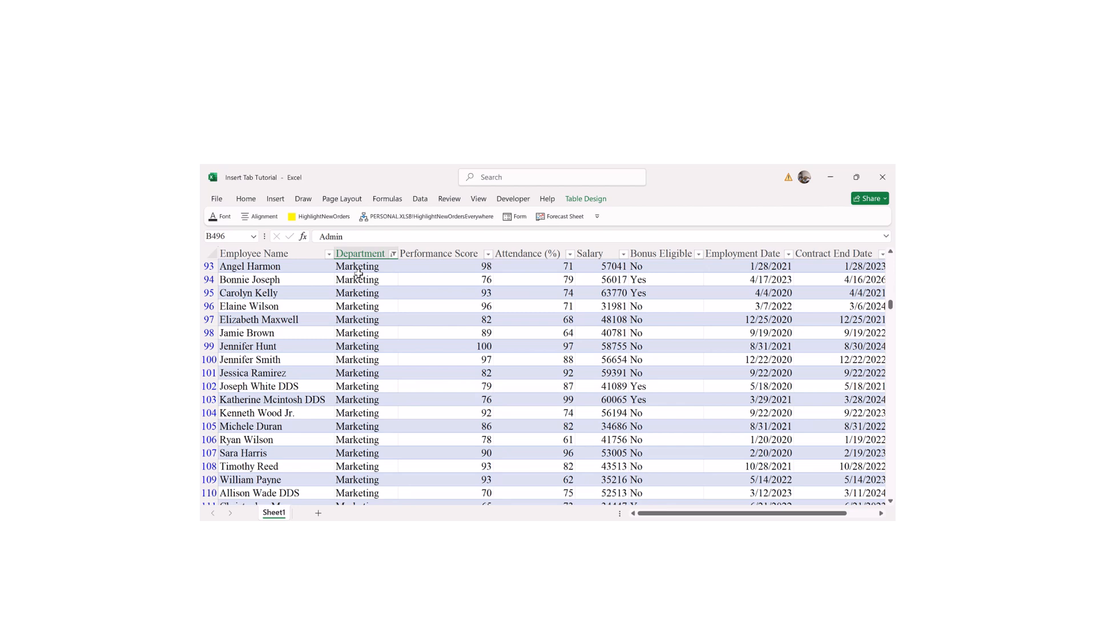
# - Undo the Department filter that excludes Sales and return to cell B3
pyautogui.hotkey('ctrl', 'z')
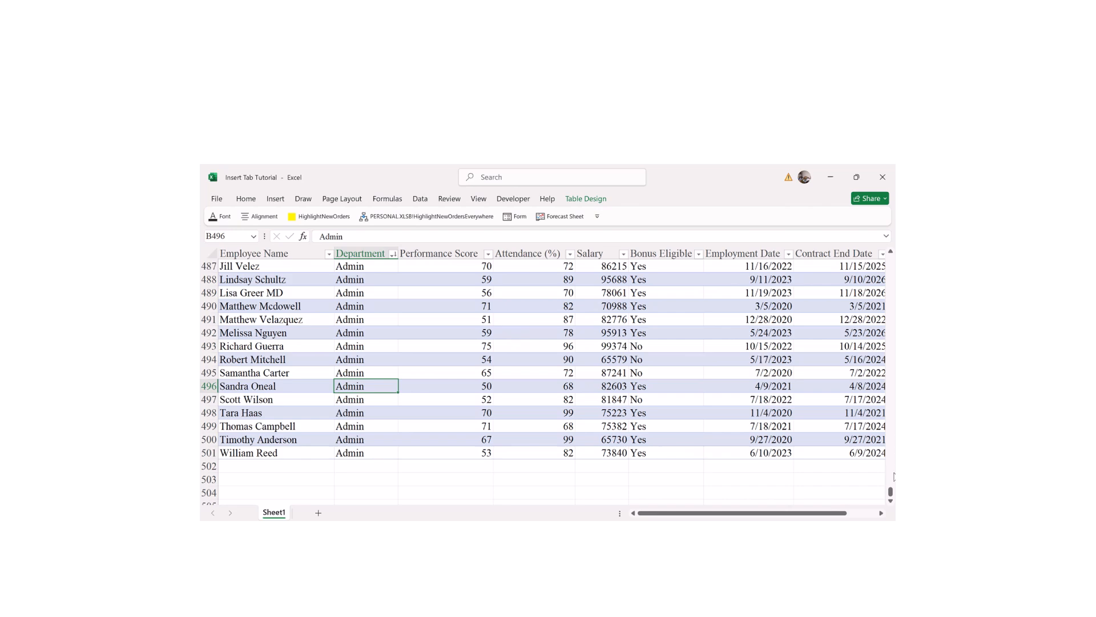
pyautogui.moveTo(891, 491); pyautogui.dragTo(895, 236)
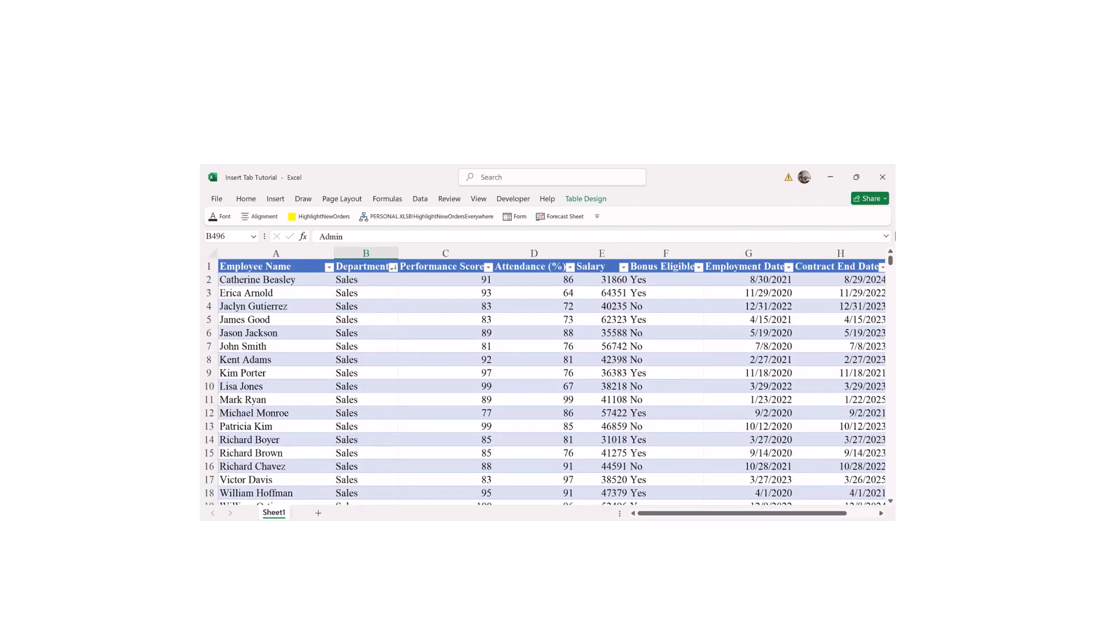
pyautogui.click(365, 293)
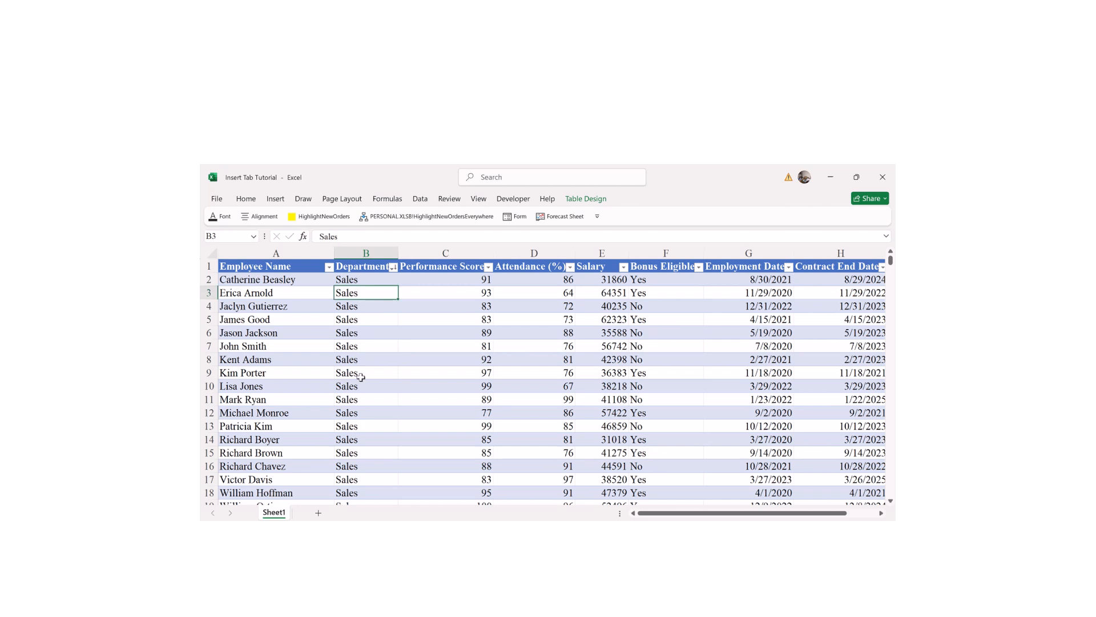
# - Filter the Department column with a text filter that equals Sales and look through the filtered rows
pyautogui.click(393, 267)
pyautogui.moveTo(290, 341)
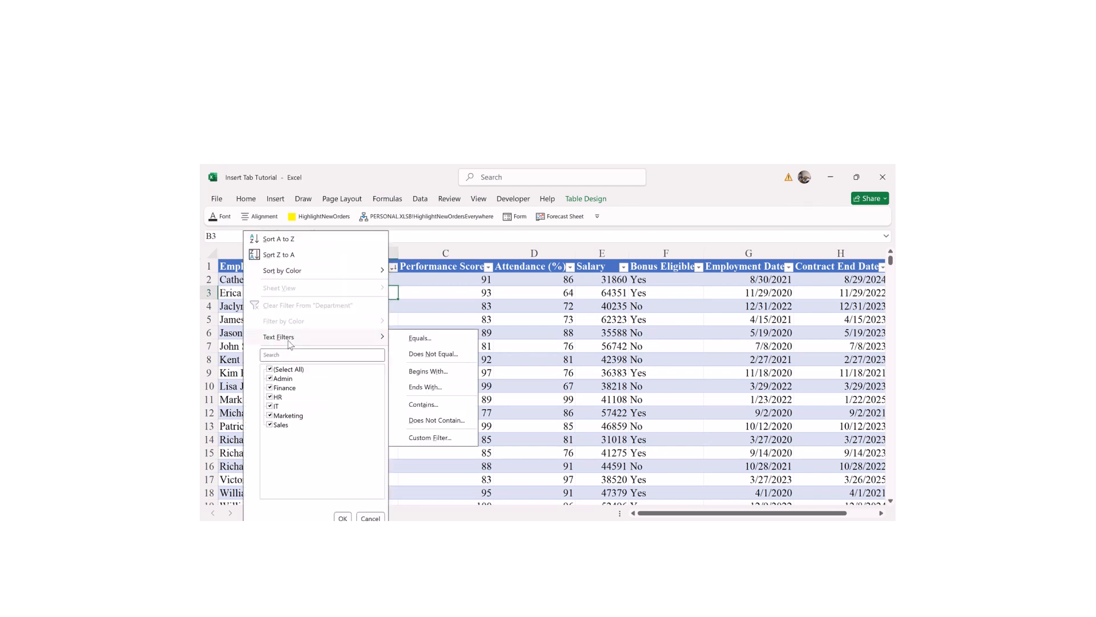
pyautogui.click(416, 340)
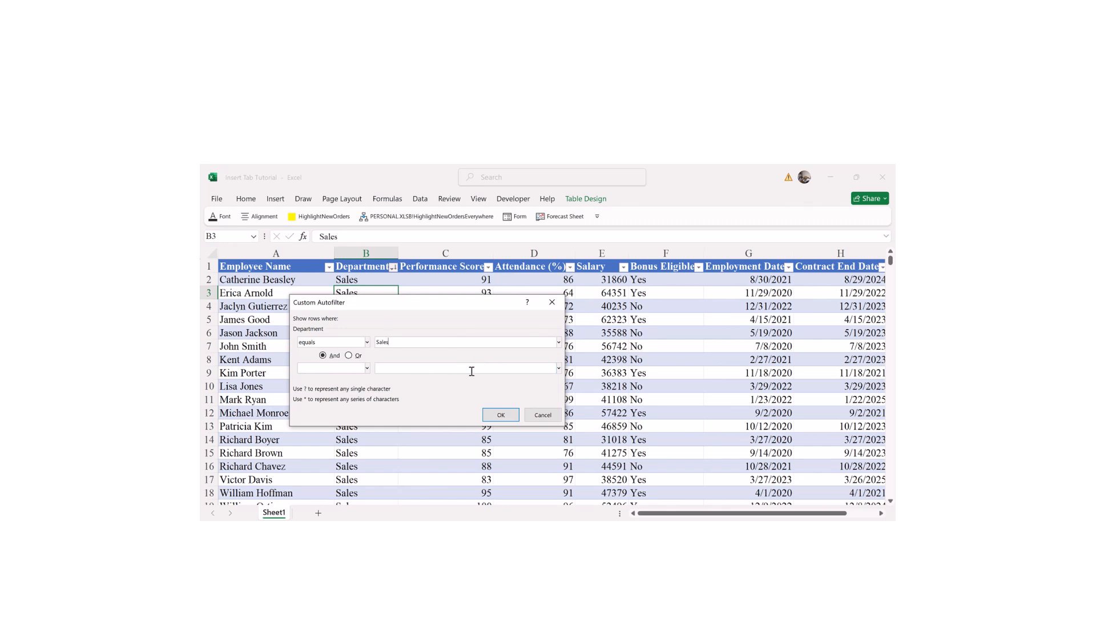
pyautogui.click(501, 414)
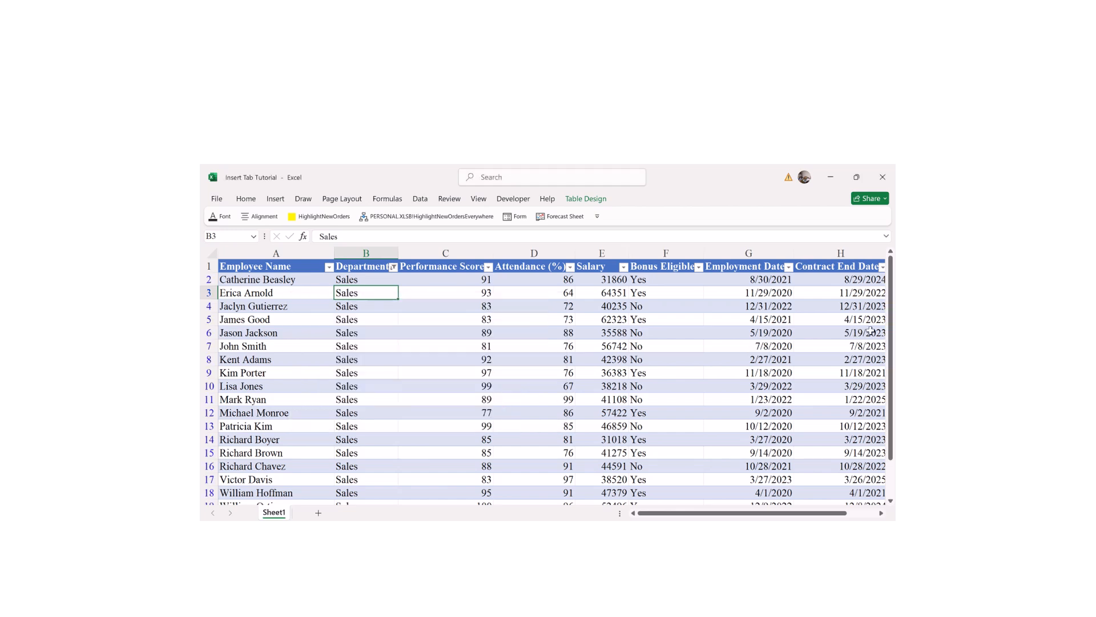
pyautogui.moveTo(891, 331); pyautogui.dragTo(891, 340)
pyautogui.moveTo(894, 420); pyautogui.dragTo(892, 478)
pyautogui.moveTo(895, 427); pyautogui.dragTo(892, 398)
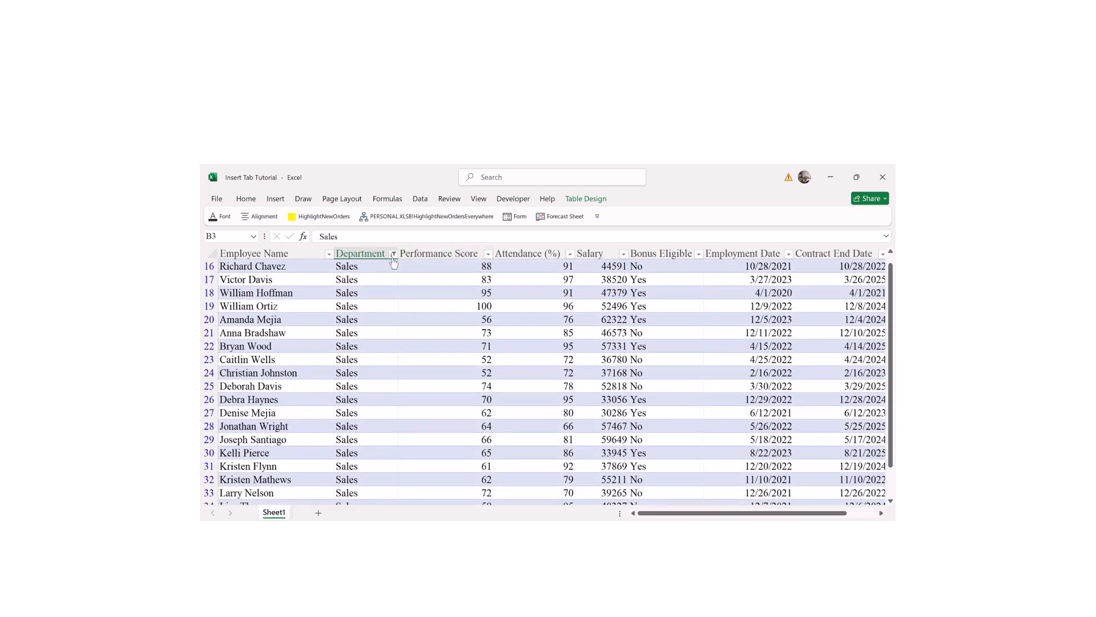
# - Remove the Sales-only filter from the Department column and go to cell B2
pyautogui.click(393, 253)
pyautogui.click(529, 333)
pyautogui.scroll(5, 528, 333)
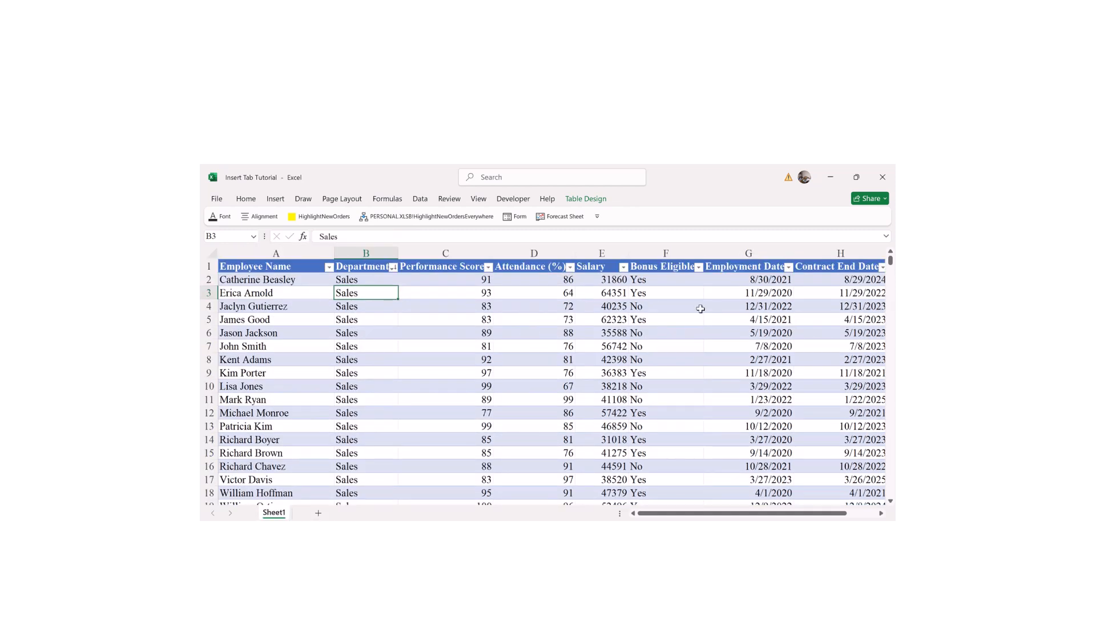
pyautogui.press('Up')
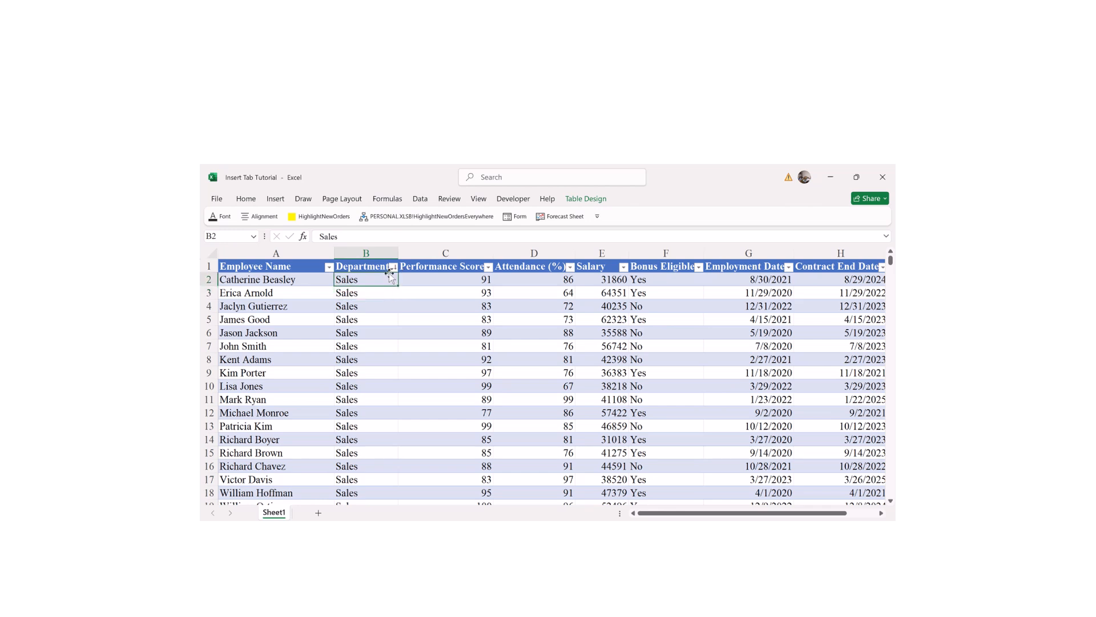
# - Filter the Department column by excluding the IT department from its value list
pyautogui.click(392, 266)
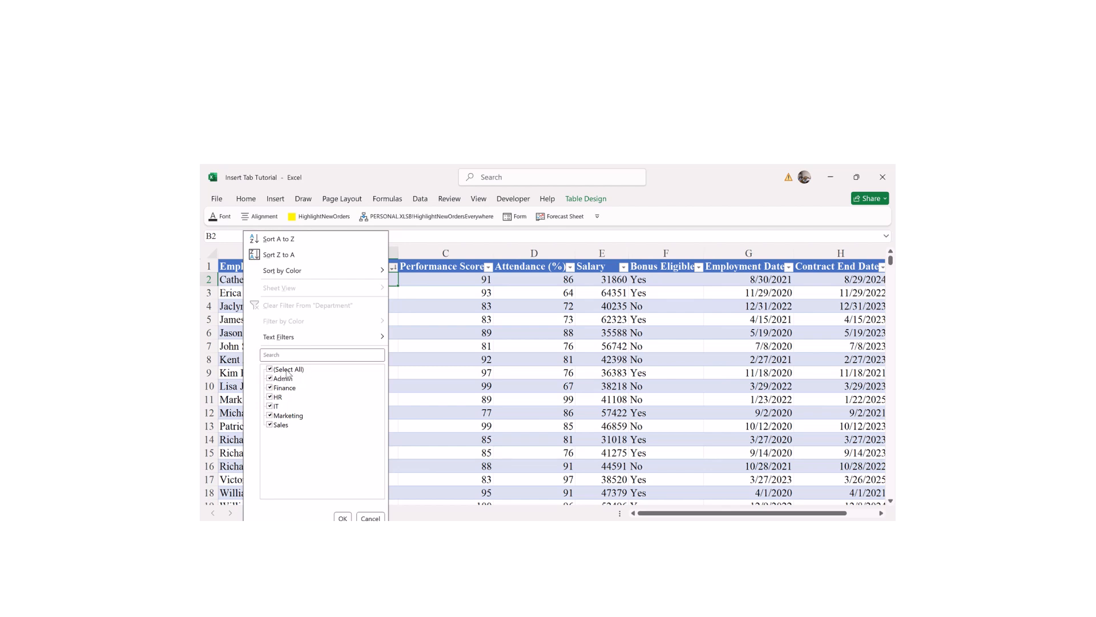
pyautogui.click(274, 407)
pyautogui.click(342, 517)
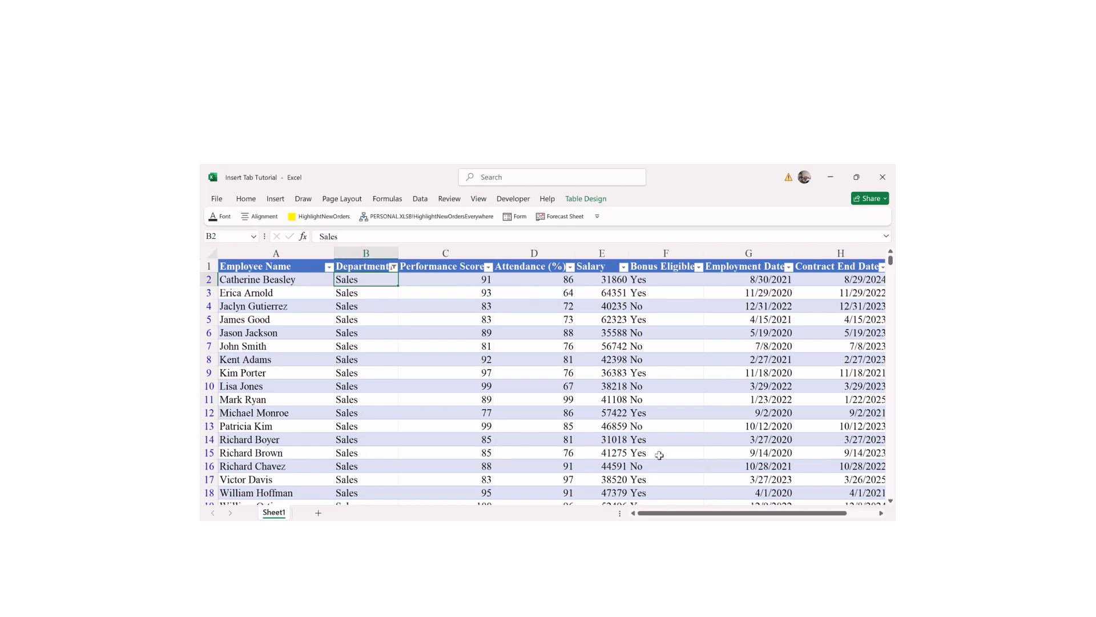
# - Look through the rows filtered without IT and remove the Department filter, returning to cell B2
pyautogui.moveTo(891, 260); pyautogui.dragTo(847, 451)
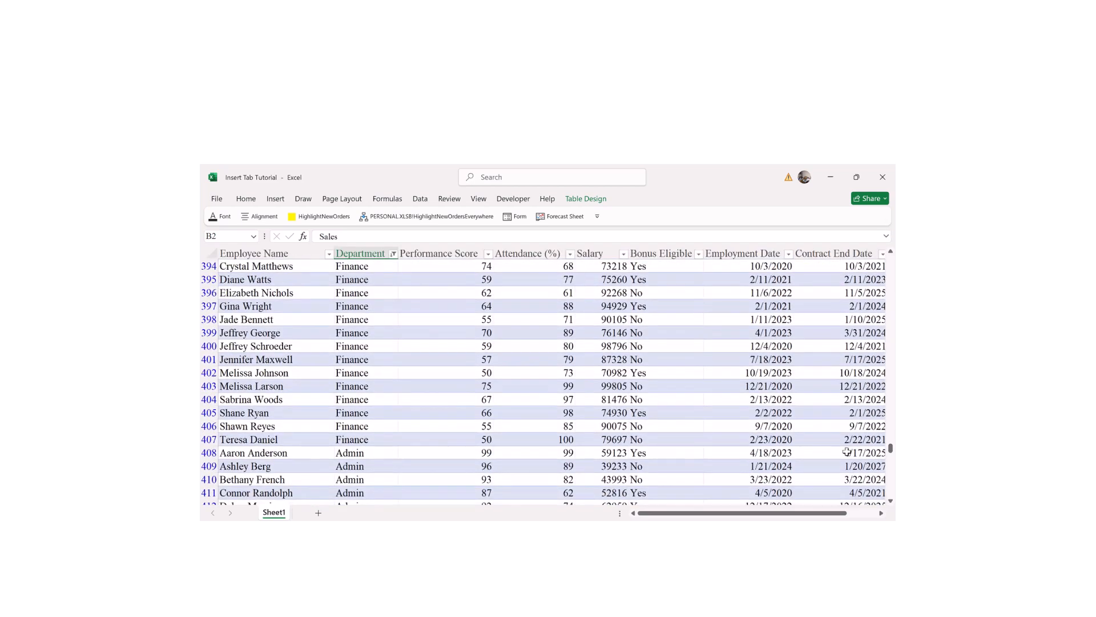
pyautogui.hotkey('ctrl', 'BackSpace')
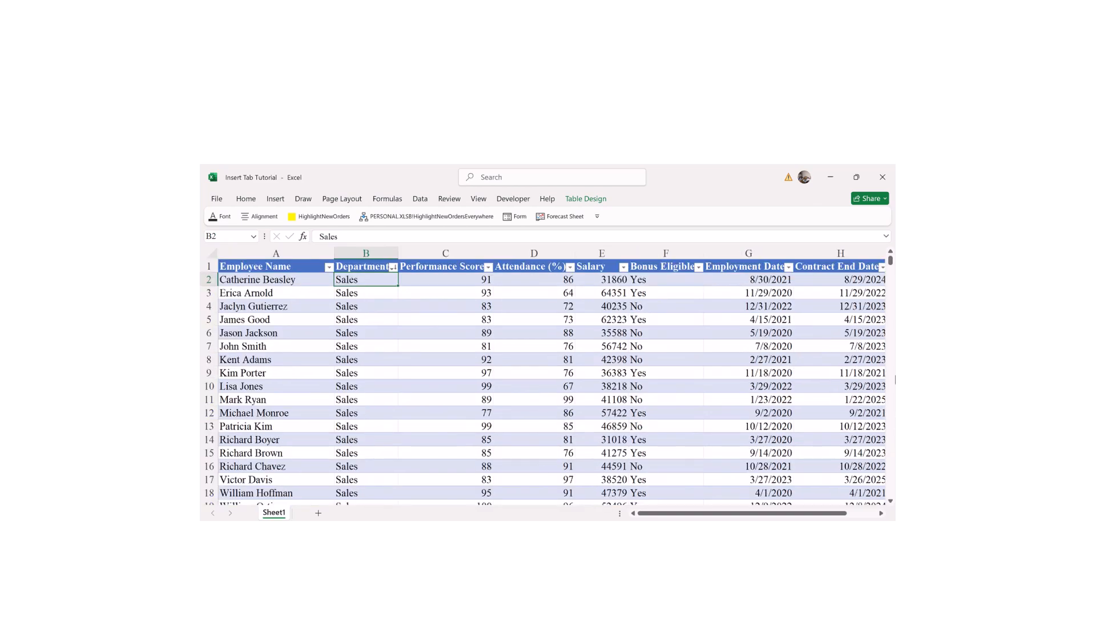
# - Go to cell C239 and sort the table by the Salary column from largest to smallest
pyautogui.moveTo(890, 261); pyautogui.dragTo(834, 370)
pyautogui.click(431, 336)
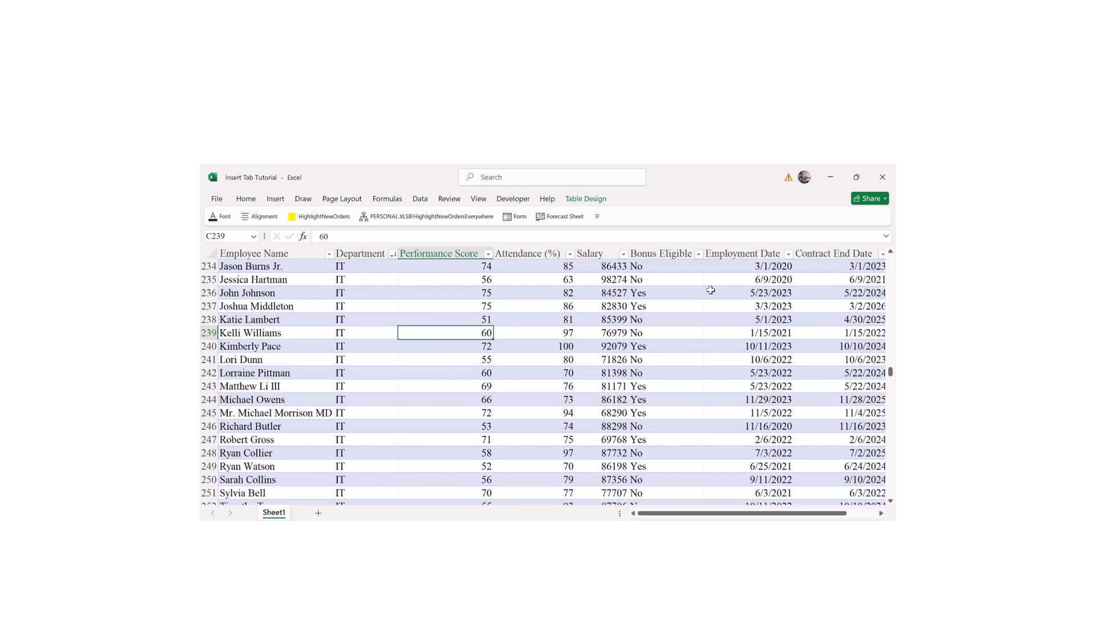
pyautogui.click(623, 254)
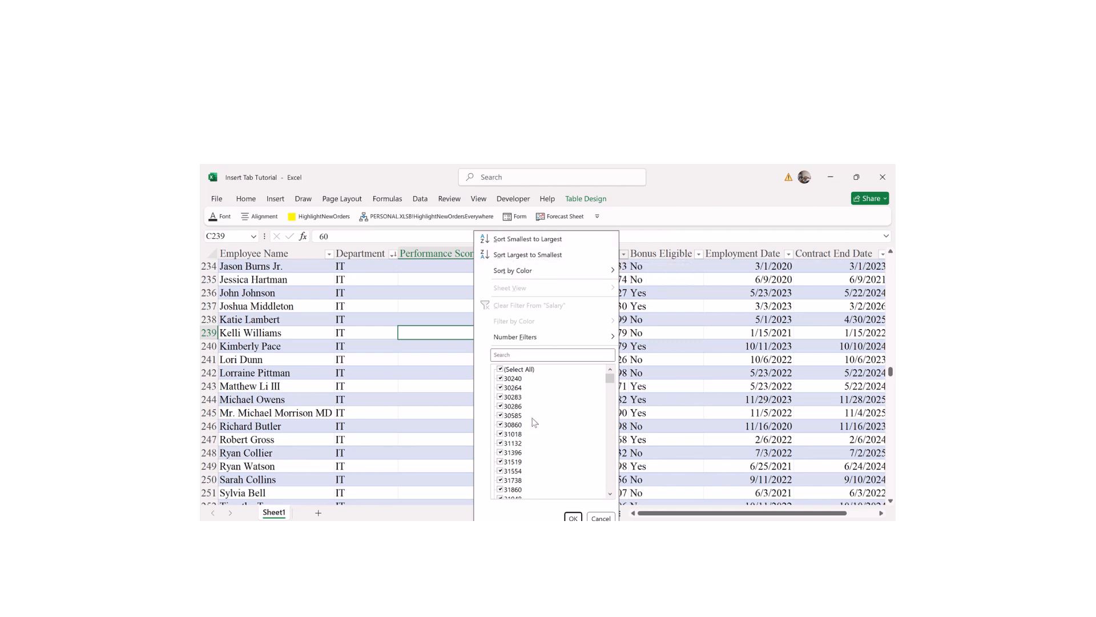
pyautogui.click(512, 256)
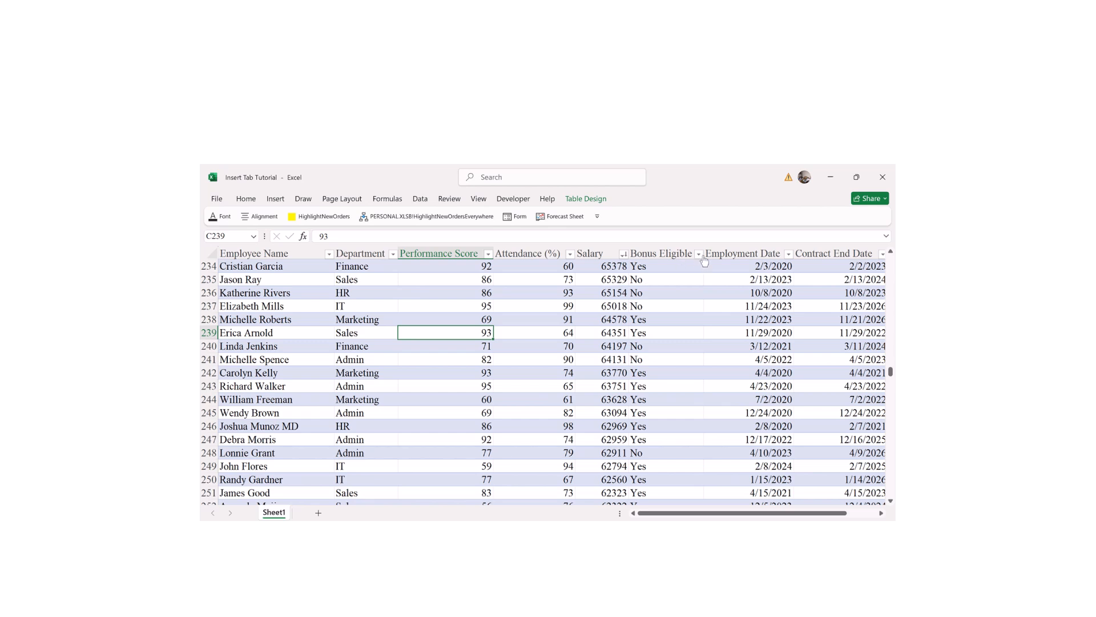
# - Filter the Employment Date column by excluding December 2021, expanding the 2021 months and the January days in its date list
pyautogui.moveTo(646, 513); pyautogui.dragTo(409, 487)
pyautogui.click(789, 254)
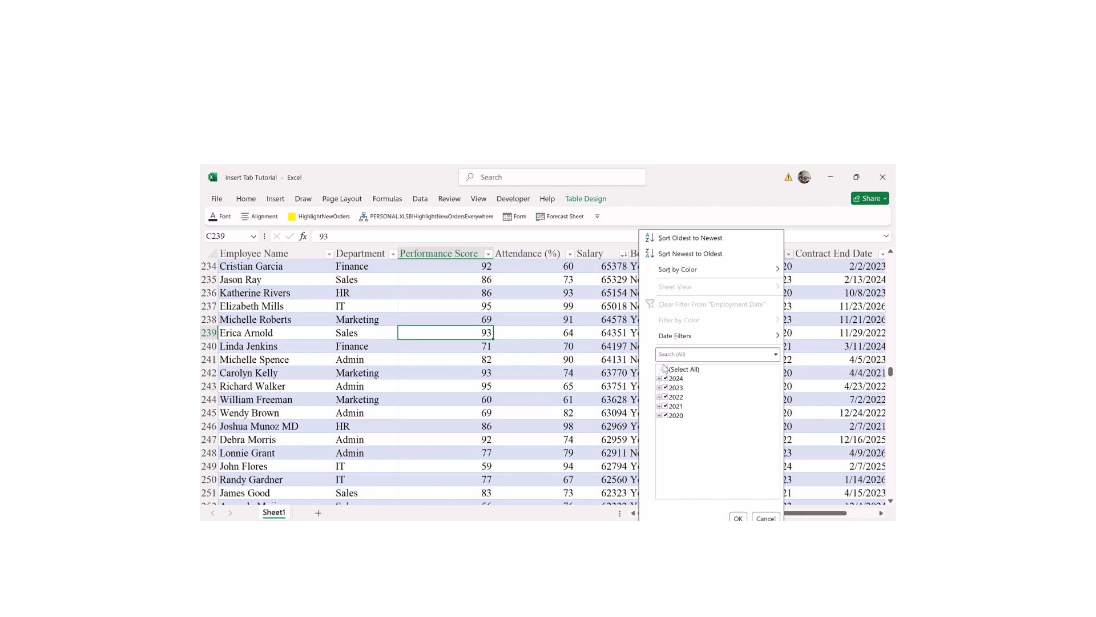
pyautogui.click(660, 406)
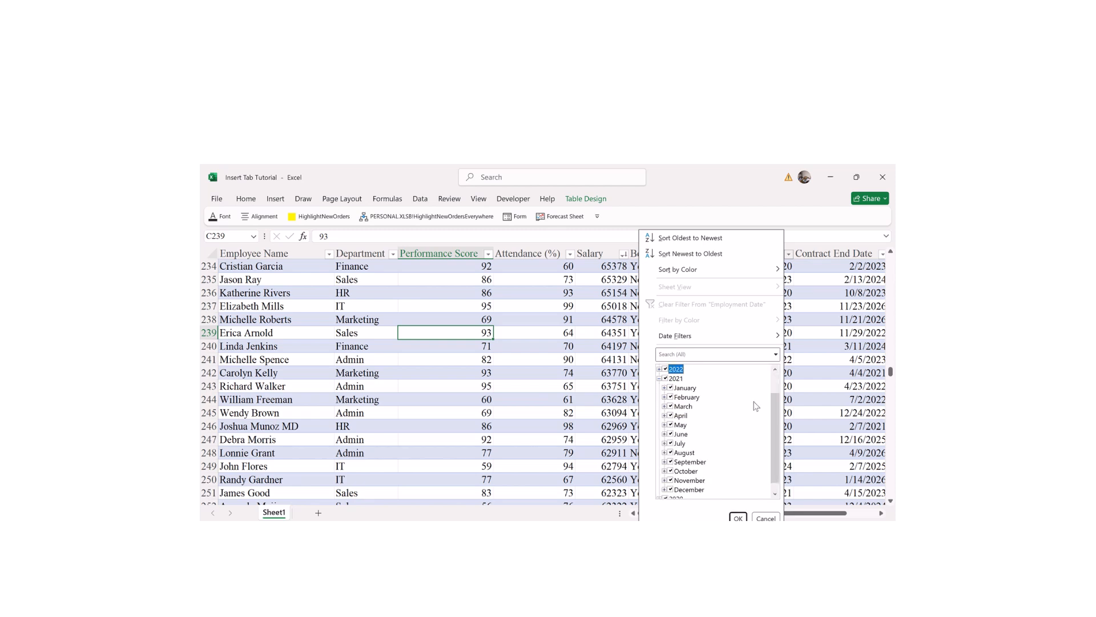
pyautogui.moveTo(776, 423); pyautogui.dragTo(771, 473)
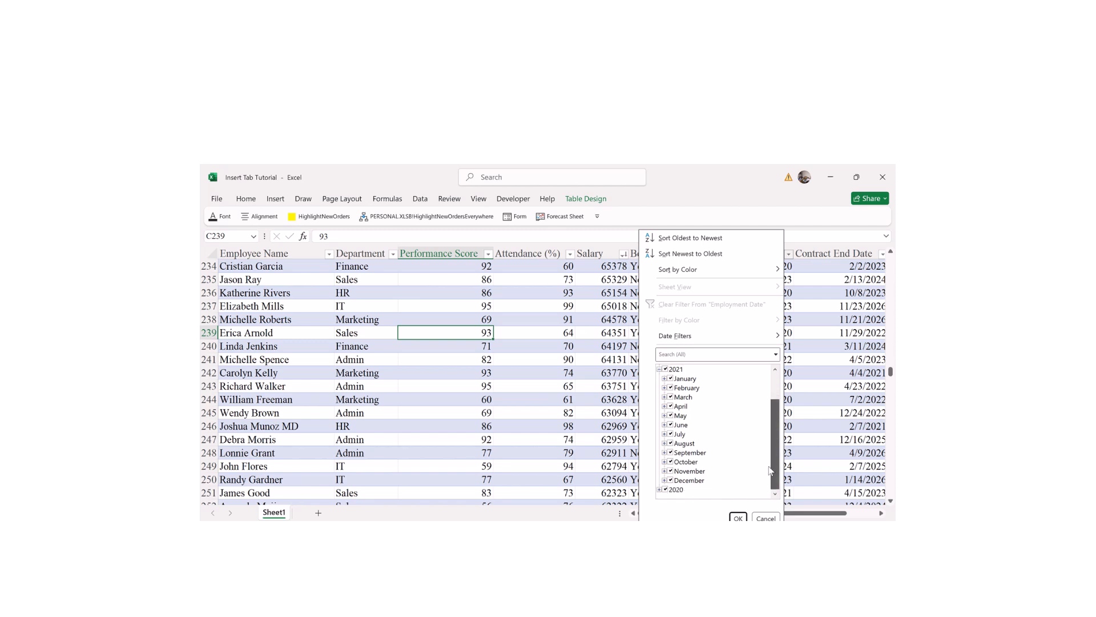
pyautogui.click(665, 379)
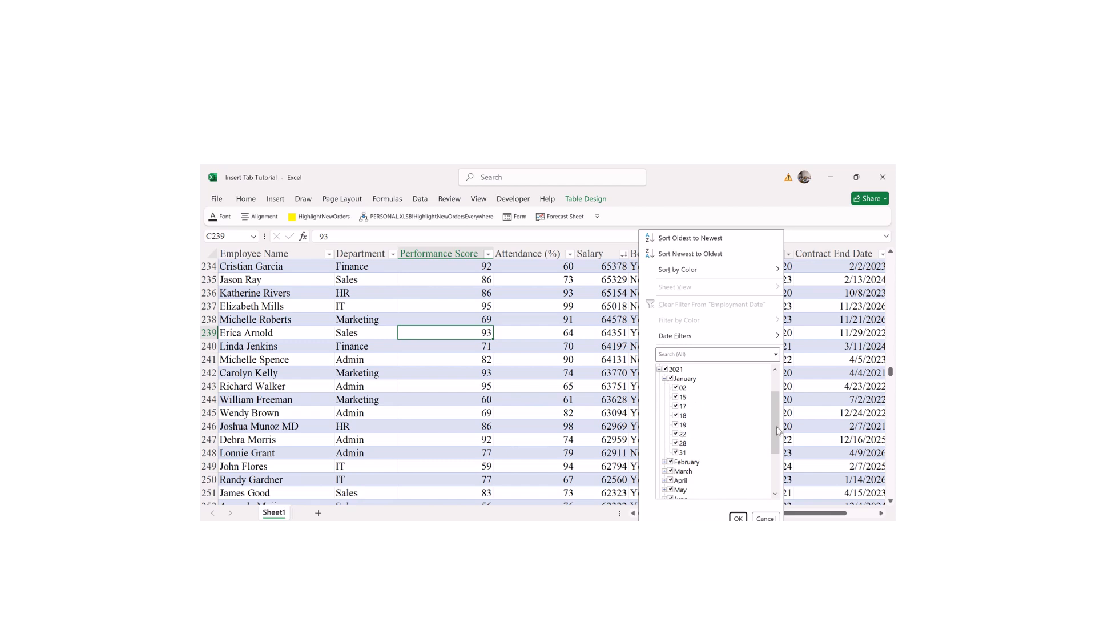
pyautogui.moveTo(778, 432); pyautogui.dragTo(773, 396)
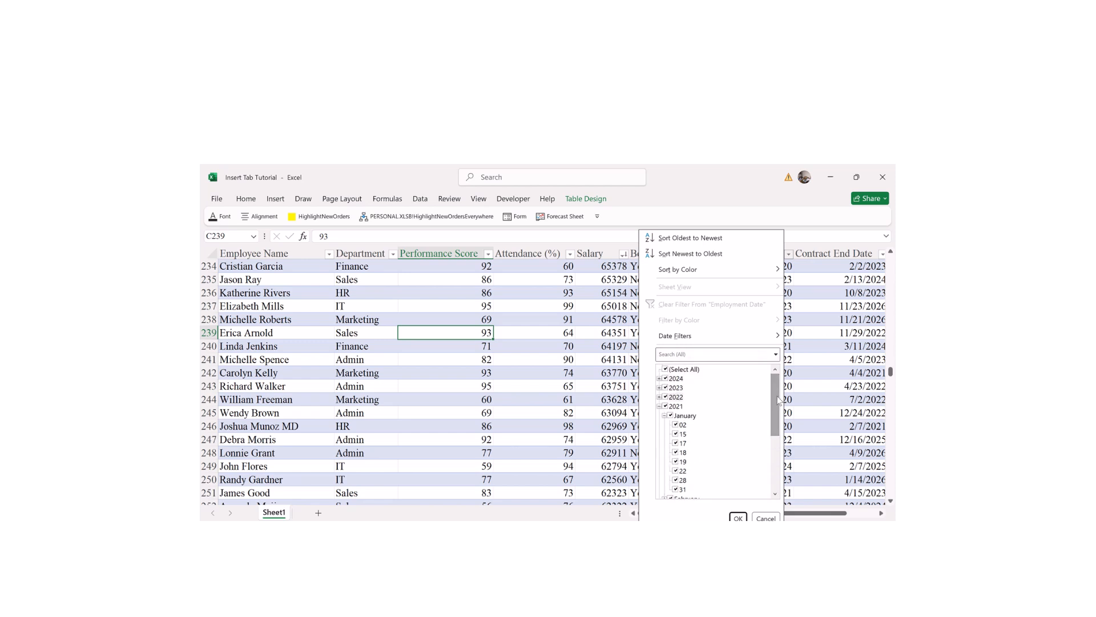
pyautogui.moveTo(779, 398); pyautogui.dragTo(772, 451)
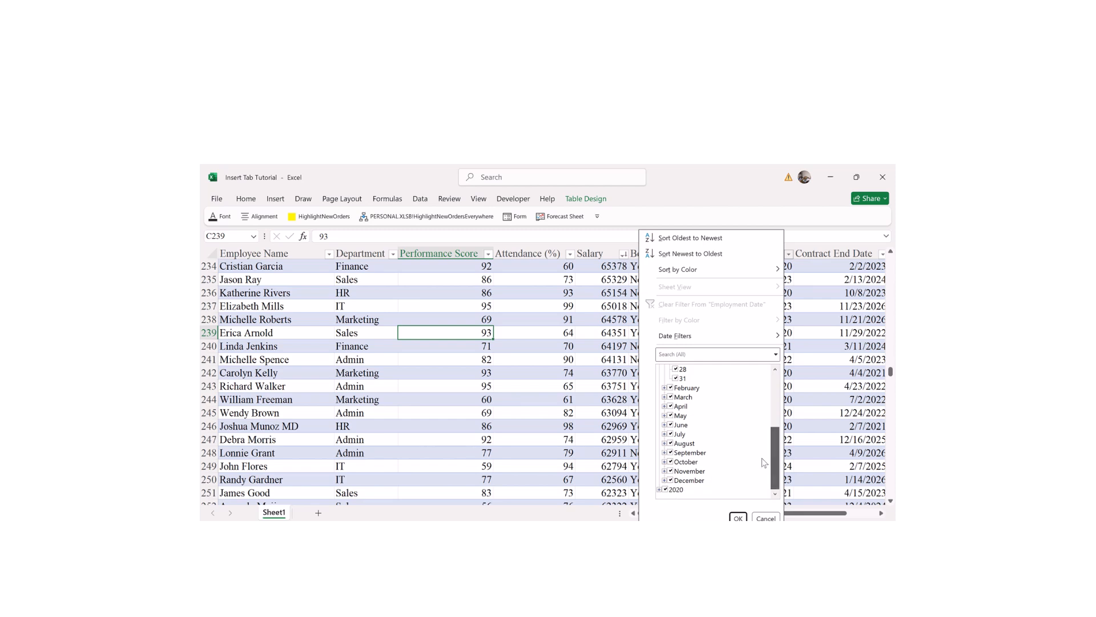
pyautogui.click(683, 481)
pyautogui.click(738, 518)
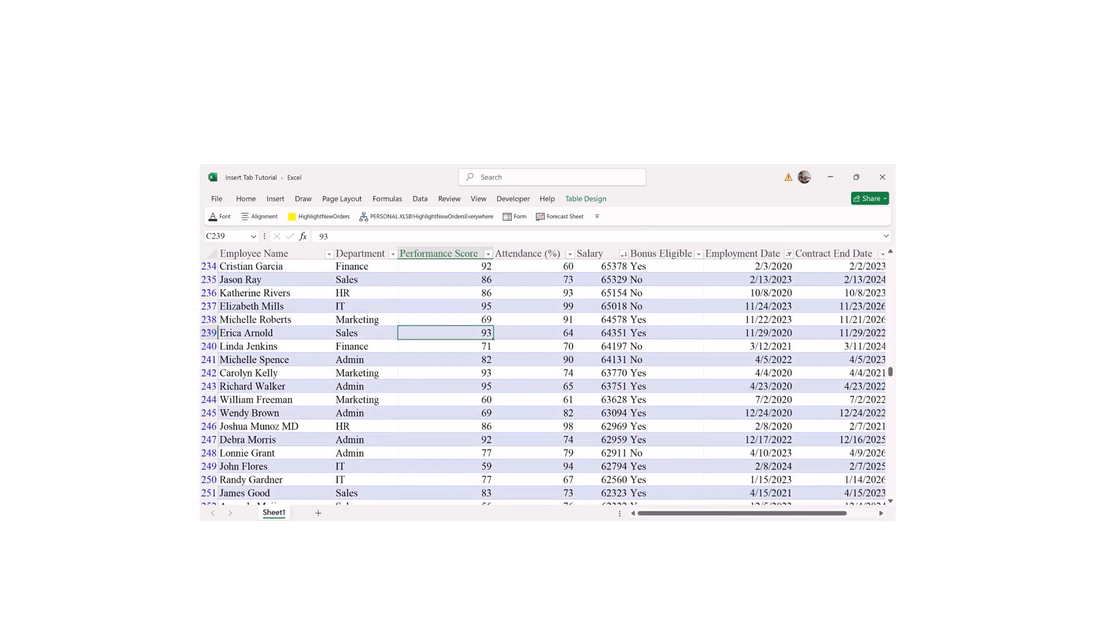
# - Look through the rows filtered without December 2021 and undo that Employment Date filter
pyautogui.moveTo(891, 372); pyautogui.dragTo(890, 285)
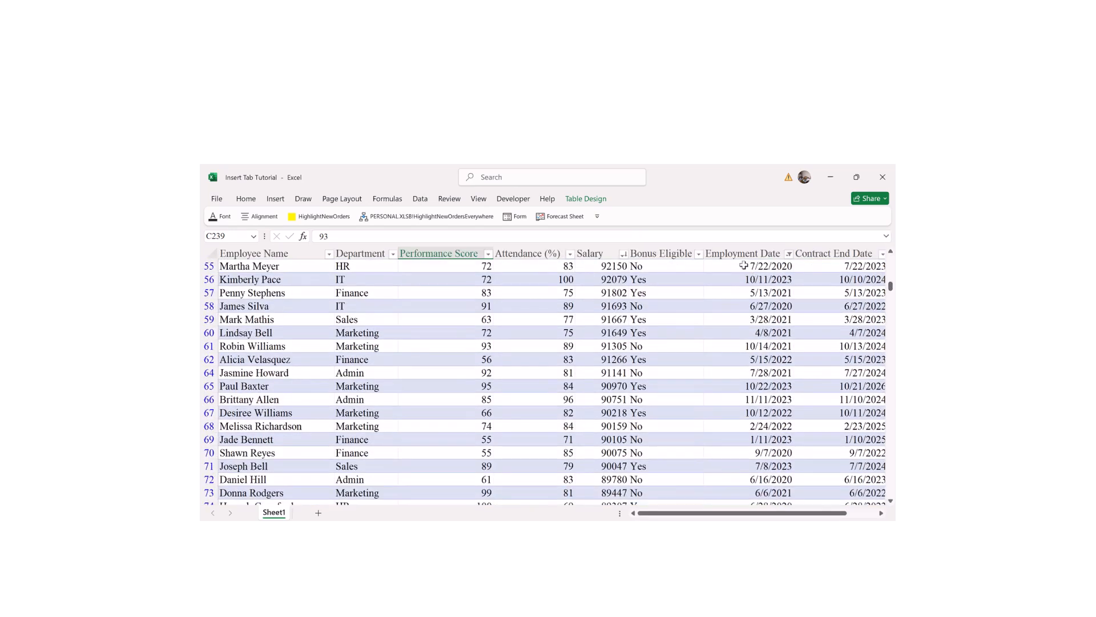
pyautogui.hotkey('ctrl', 'z')
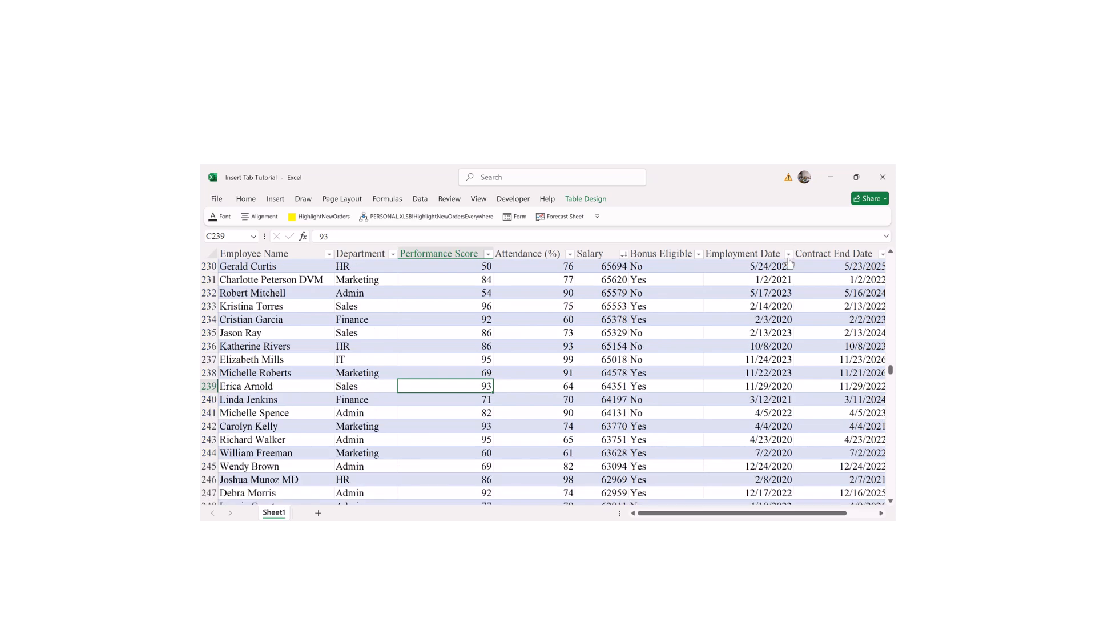
# - Filter the Employment Date column by excluding the year 2020
pyautogui.click(789, 254)
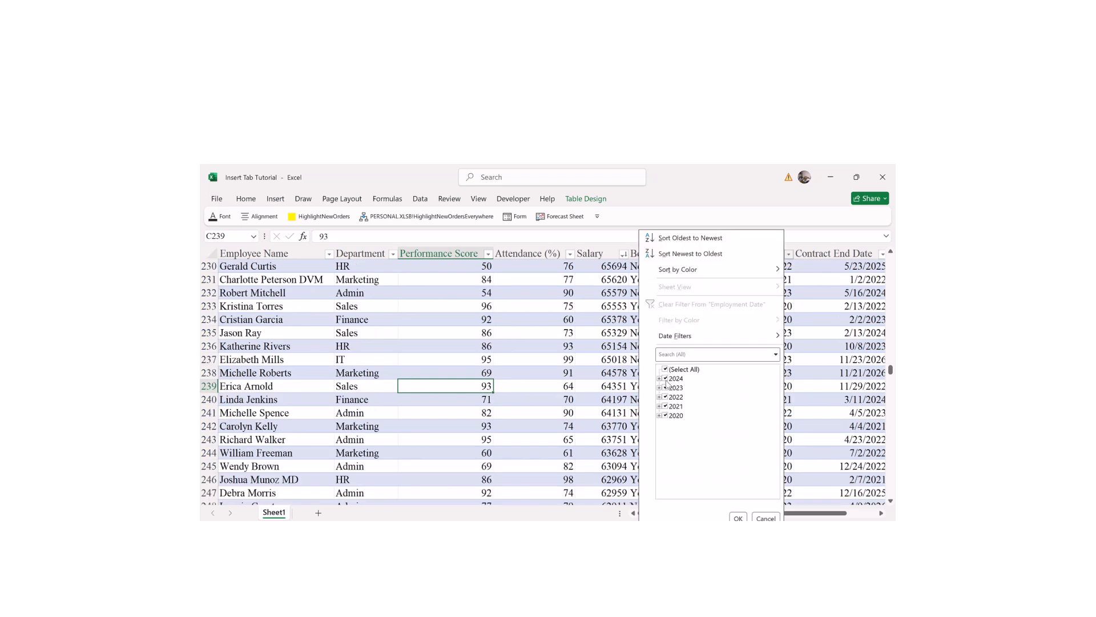
pyautogui.click(666, 416)
pyautogui.click(739, 517)
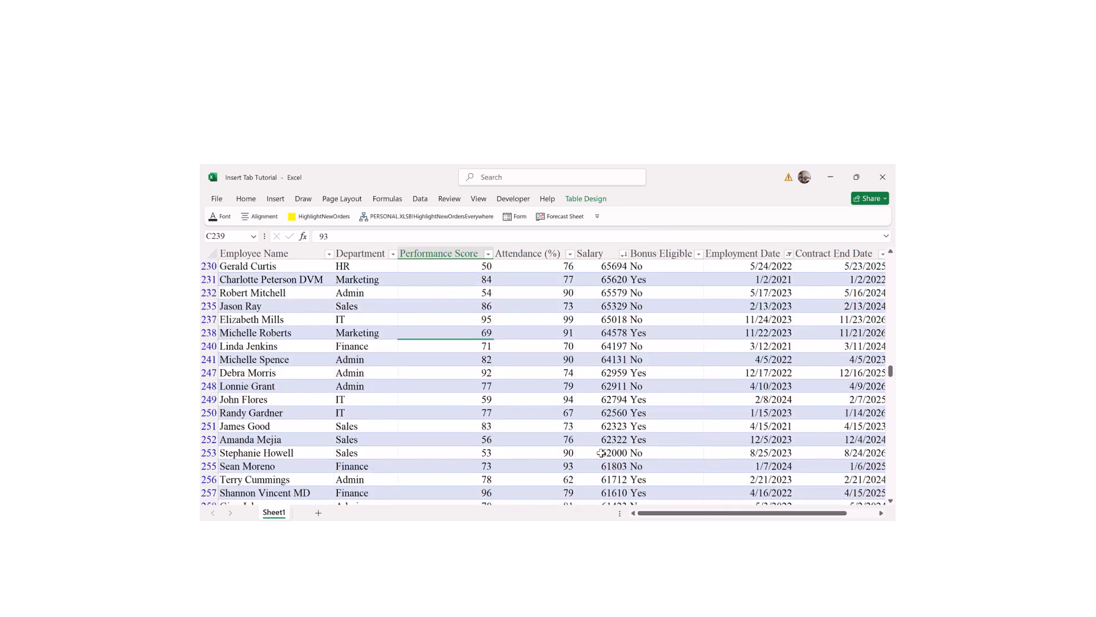
# - Examine the filtered Employment Date values row by row from cell G230 down to row 487 for any 2020 dates
pyautogui.click(763, 267)
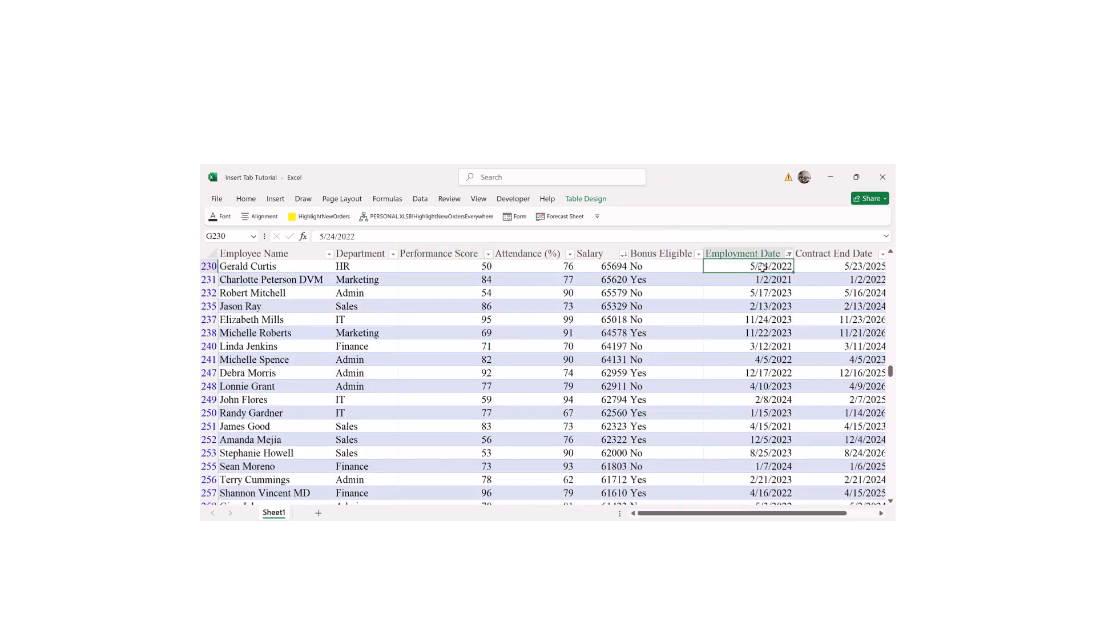
pyautogui.press('Down')
pyautogui.press('Down')
pyautogui.press('Down')
pyautogui.press('Down')
pyautogui.press('Down')
pyautogui.press('Down')
pyautogui.press('Down')
pyautogui.press('Down')
pyautogui.press('Down')
pyautogui.press('Down')
pyautogui.press('Down')
pyautogui.press('Down')
pyautogui.press('Down')
pyautogui.press('Down')
pyautogui.press('Down')
pyautogui.press('Down')
pyautogui.press('Down')
pyautogui.press('Down')
pyautogui.press('Down')
pyautogui.press('Down')
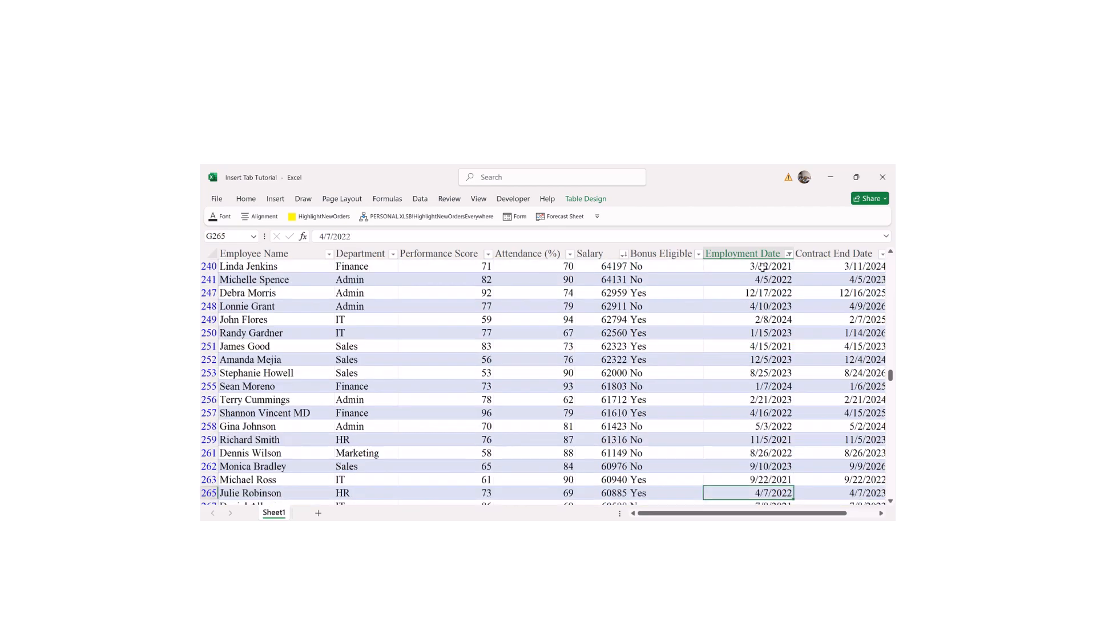
pyautogui.press('Down')
pyautogui.press('Down')
pyautogui.press('Down')
pyautogui.press('Down')
pyautogui.press('Down')
pyautogui.press('Down')
pyautogui.press('Down')
pyautogui.press('Down')
pyautogui.press('Down')
pyautogui.press('Down')
pyautogui.press('Down')
pyautogui.press('Down')
pyautogui.press('Down')
pyautogui.press('Down')
pyautogui.press('Down')
pyautogui.press('Down')
pyautogui.press('Down')
pyautogui.press('Down')
pyautogui.press('Down')
pyautogui.press('Down')
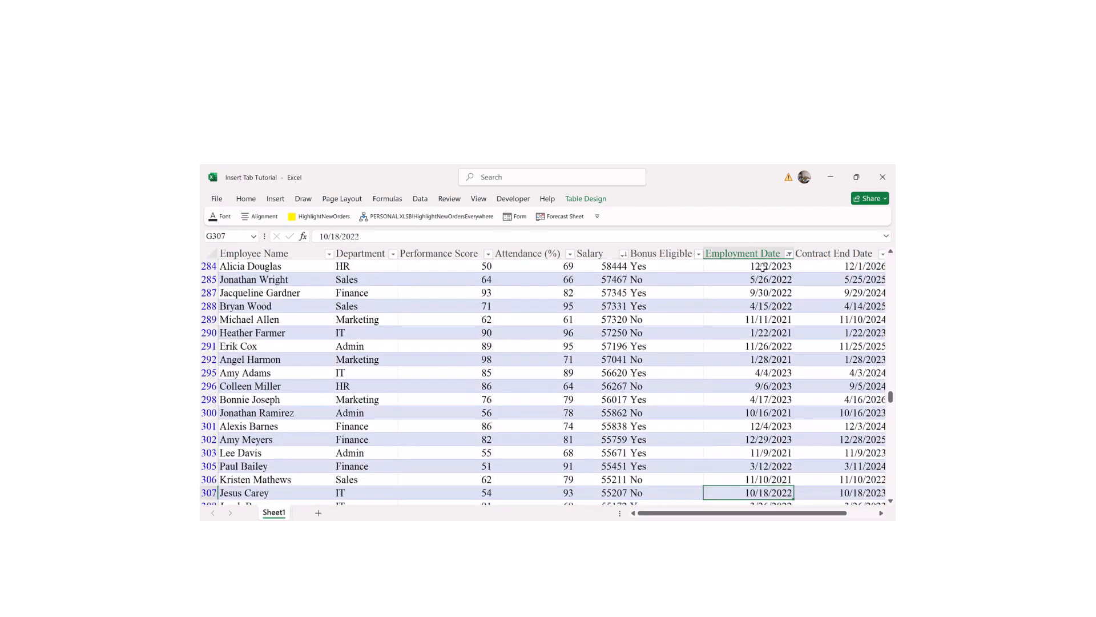
pyautogui.press('Down')
pyautogui.press('Down')
pyautogui.press('Down')
pyautogui.press('Down')
pyautogui.press('Down')
pyautogui.press('Down')
pyautogui.press('Down')
pyautogui.press('Down')
pyautogui.press('Down')
pyautogui.press('Down')
pyautogui.press('Down')
pyautogui.press('Down')
pyautogui.press('Down')
pyautogui.press('Down')
pyautogui.press('Down')
pyautogui.press('Down')
pyautogui.press('Down')
pyautogui.press('Down')
pyautogui.press('Down')
pyautogui.press('Down')
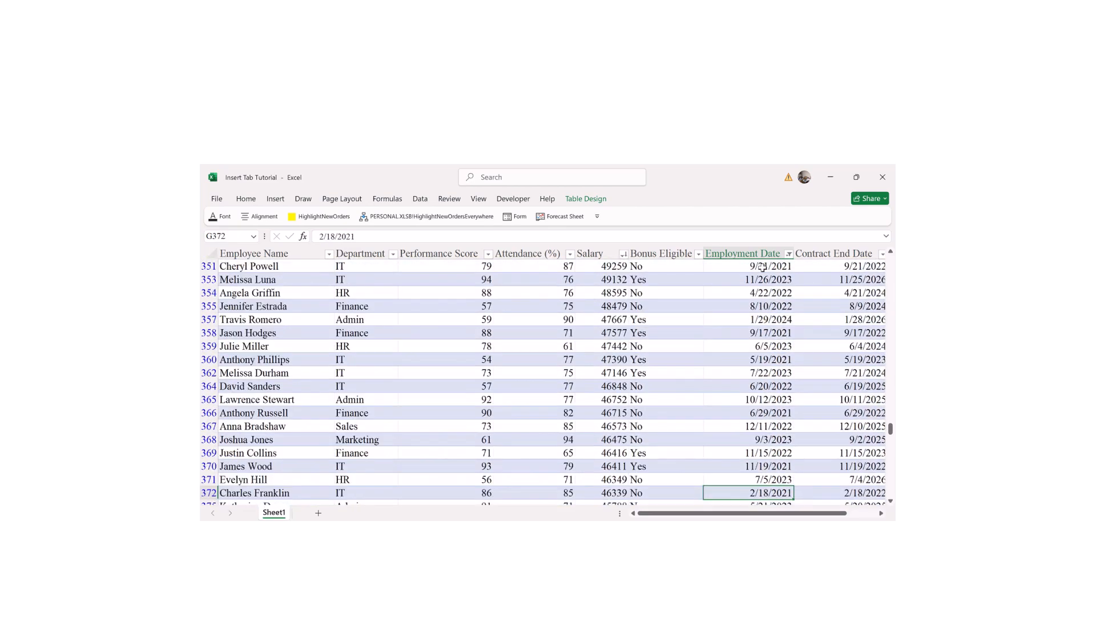
pyautogui.press('Down')
pyautogui.press('Down')
pyautogui.press('Down')
pyautogui.press('Down')
pyautogui.press('Down')
pyautogui.press('Down')
pyautogui.press('Down')
pyautogui.press('Down')
pyautogui.press('Down')
pyautogui.press('Down')
pyautogui.press('Down')
pyautogui.press('Down')
pyautogui.press('Down')
pyautogui.press('Down')
pyautogui.press('Down')
pyautogui.press('Down')
pyautogui.press('Down')
pyautogui.press('Down')
pyautogui.press('Down')
pyautogui.press('Down')
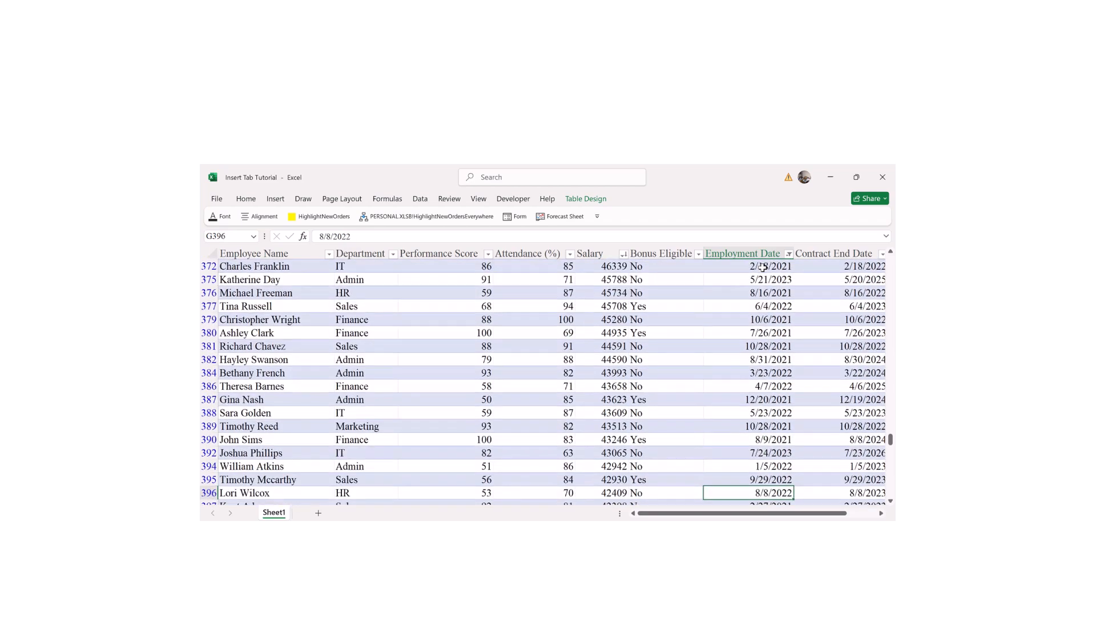
pyautogui.press('Down')
pyautogui.press('Down')
pyautogui.press('Down')
pyautogui.press('Down')
pyautogui.press('Down')
pyautogui.press('Down')
pyautogui.press('Down')
pyautogui.press('Down')
pyautogui.press('Down')
pyautogui.press('Down')
pyautogui.press('Down')
pyautogui.press('Down')
pyautogui.press('Down')
pyautogui.press('Down')
pyautogui.press('Down')
pyautogui.press('Down')
pyautogui.press('Down')
pyautogui.press('Down')
pyautogui.press('Down')
pyautogui.press('Down')
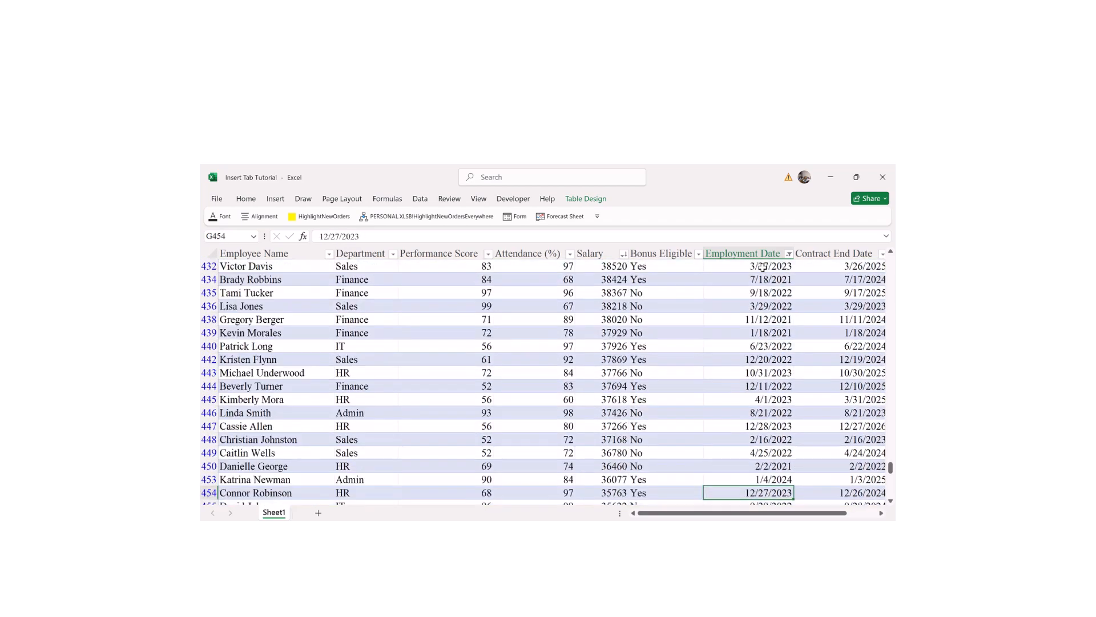
pyautogui.press('Down')
pyautogui.press('Down')
pyautogui.press('Down')
pyautogui.press('Down')
pyautogui.press('Down')
pyautogui.press('Down')
pyautogui.press('Down')
pyautogui.press('Down')
pyautogui.press('Down')
pyautogui.press('Down')
pyautogui.press('Down')
pyautogui.press('Down')
pyautogui.press('Down')
# - Undo the filter that excludes 2020 and go through the 2020 dates in cells G482, G481, G473 and G471
pyautogui.hotkey('ctrl', 'z')
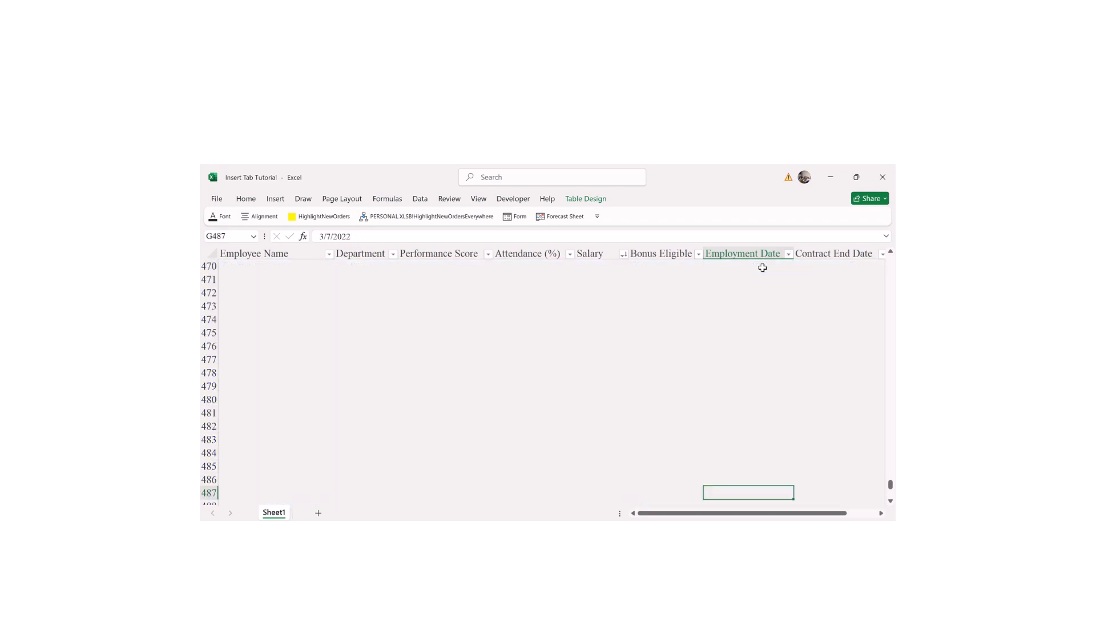
pyautogui.click(779, 429)
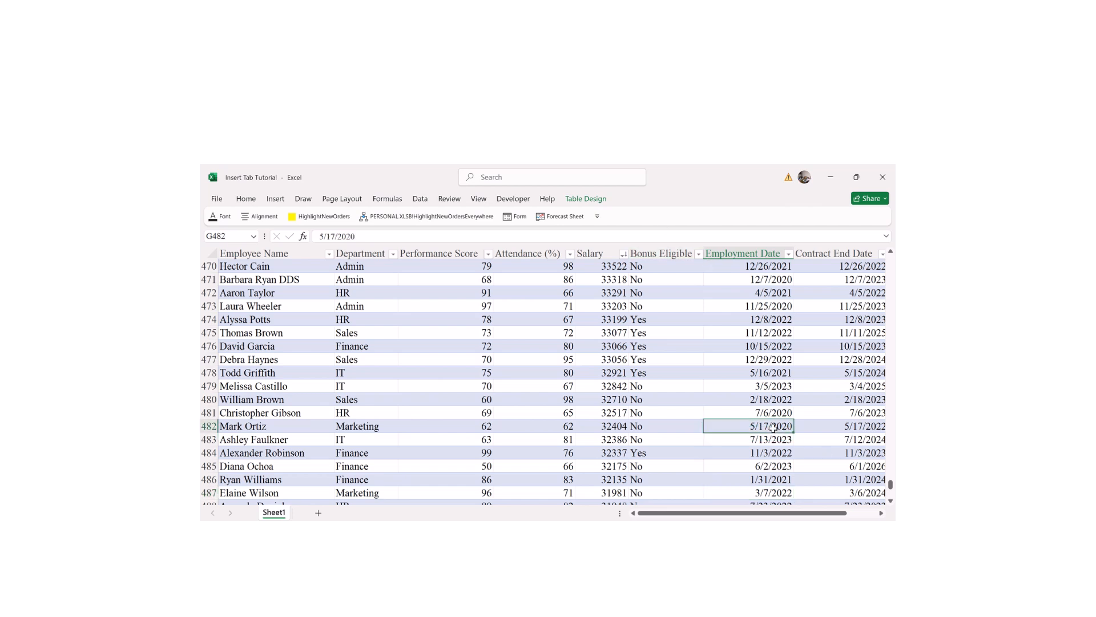
pyautogui.click(780, 411)
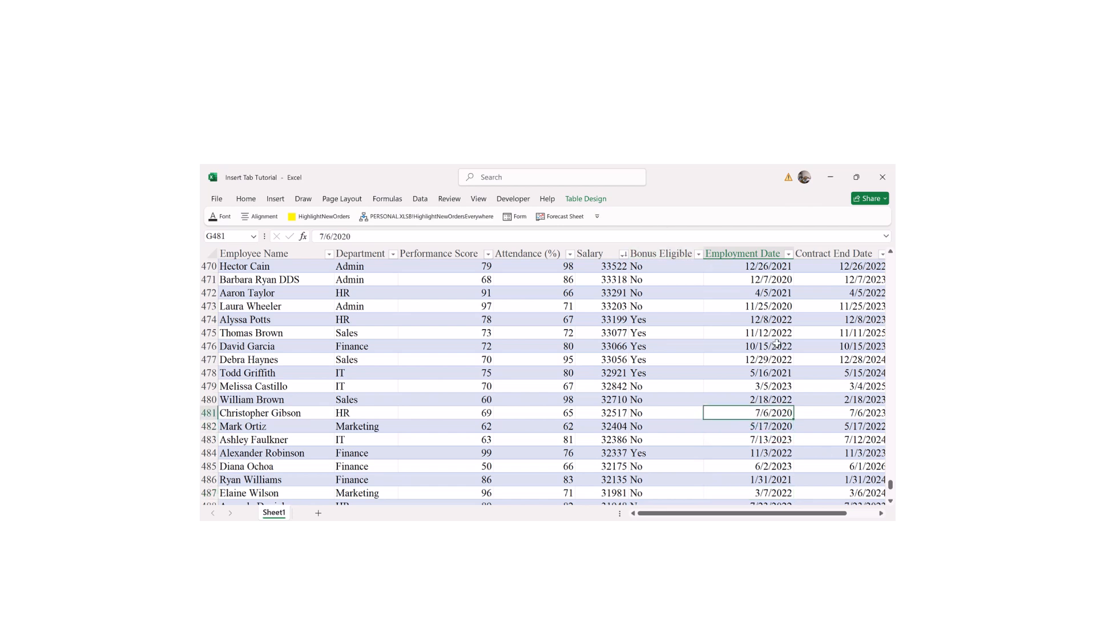
pyautogui.click(773, 306)
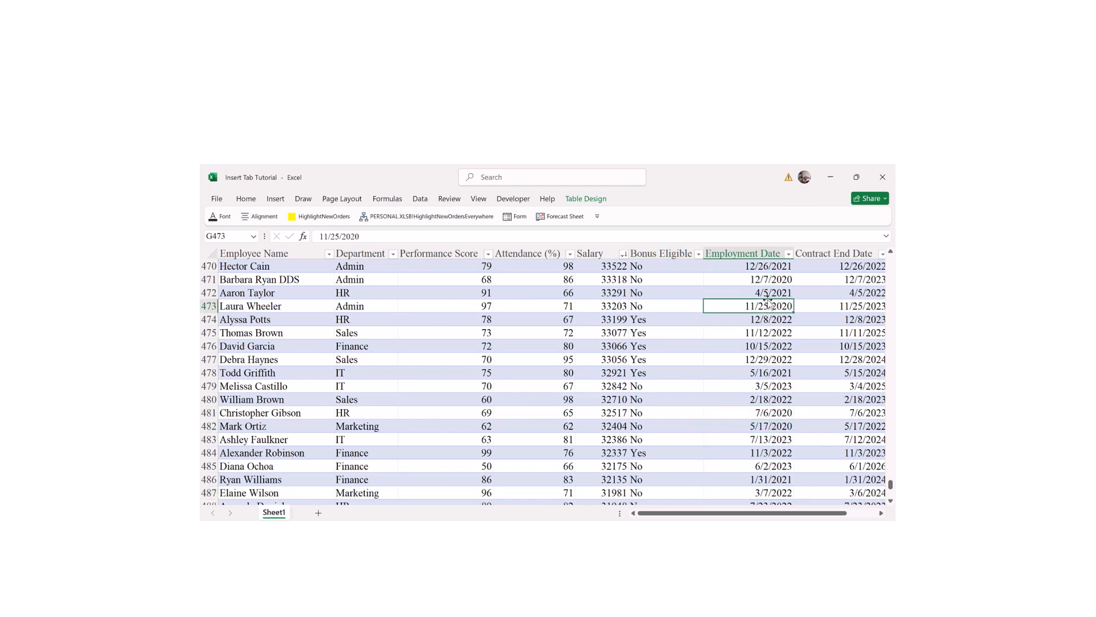
pyautogui.click(755, 282)
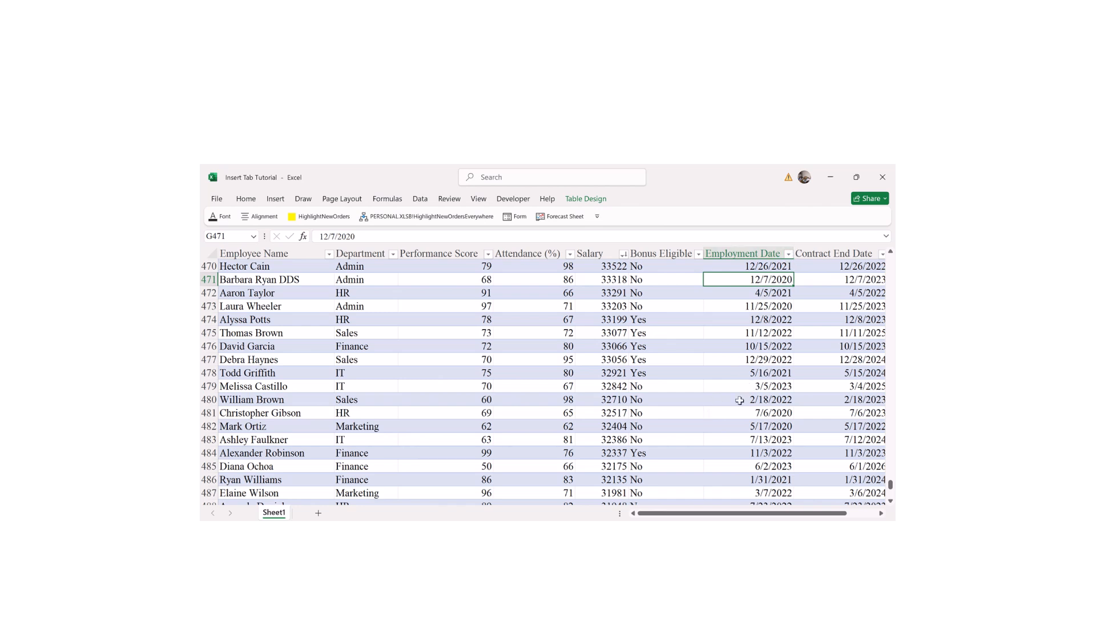
# - Examine the sort and filter options of the Employment Date, Salary and Department columns
pyautogui.click(788, 253)
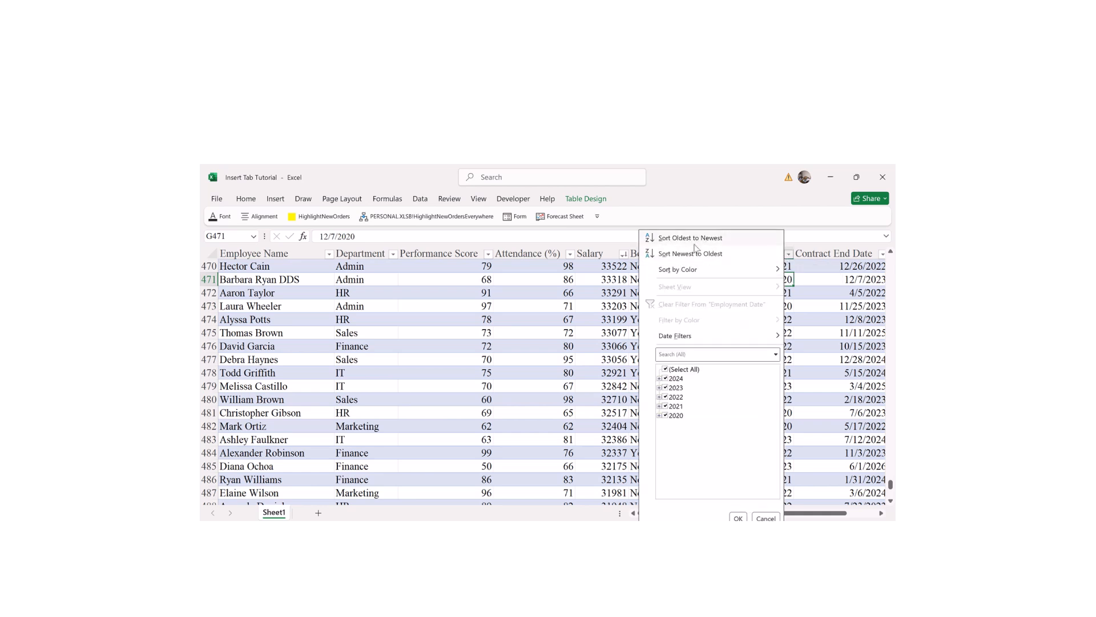
pyautogui.click(593, 273)
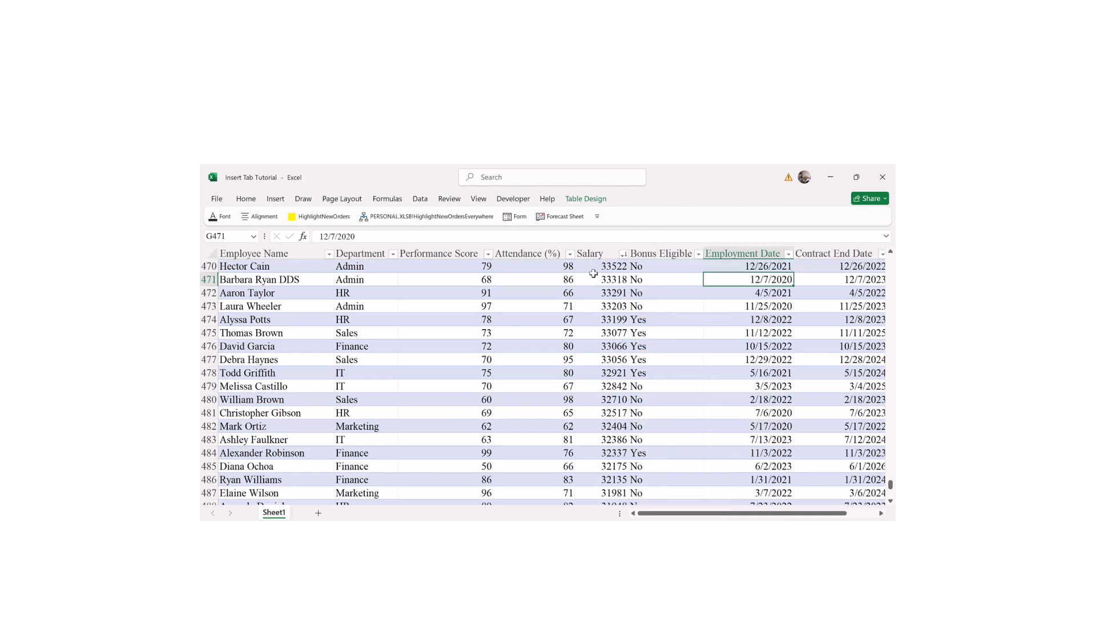
pyautogui.click(624, 253)
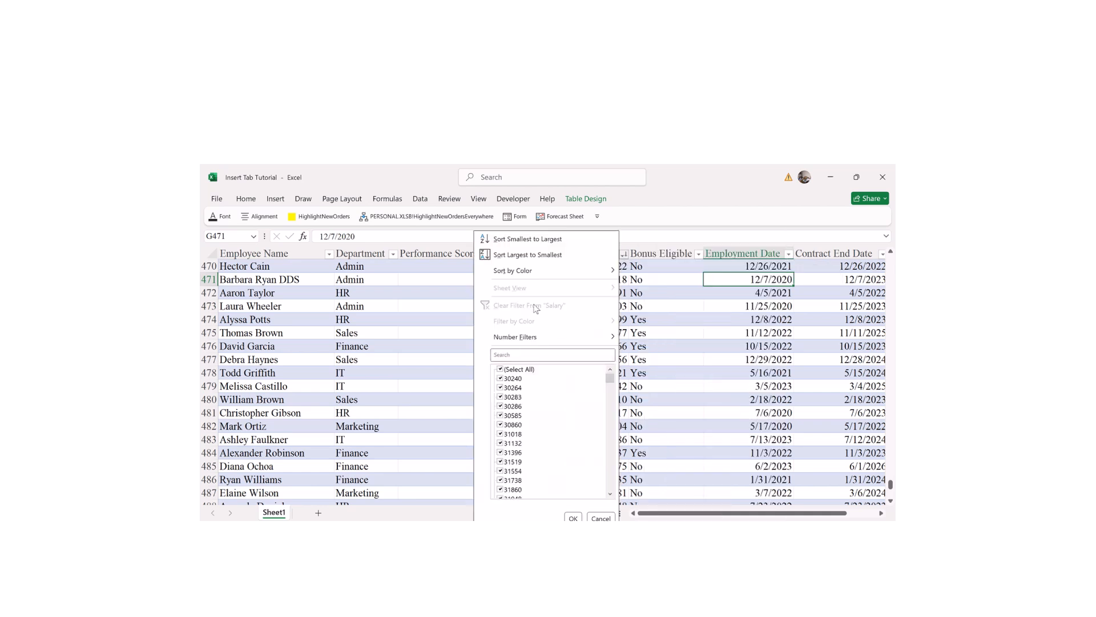
pyautogui.click(345, 287)
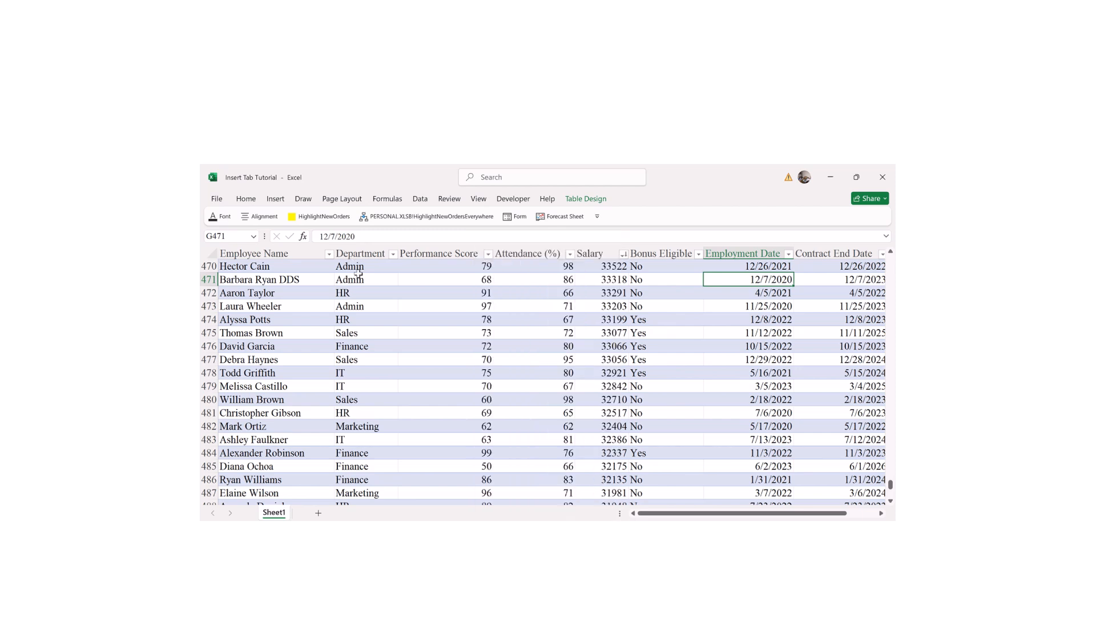
pyautogui.click(392, 254)
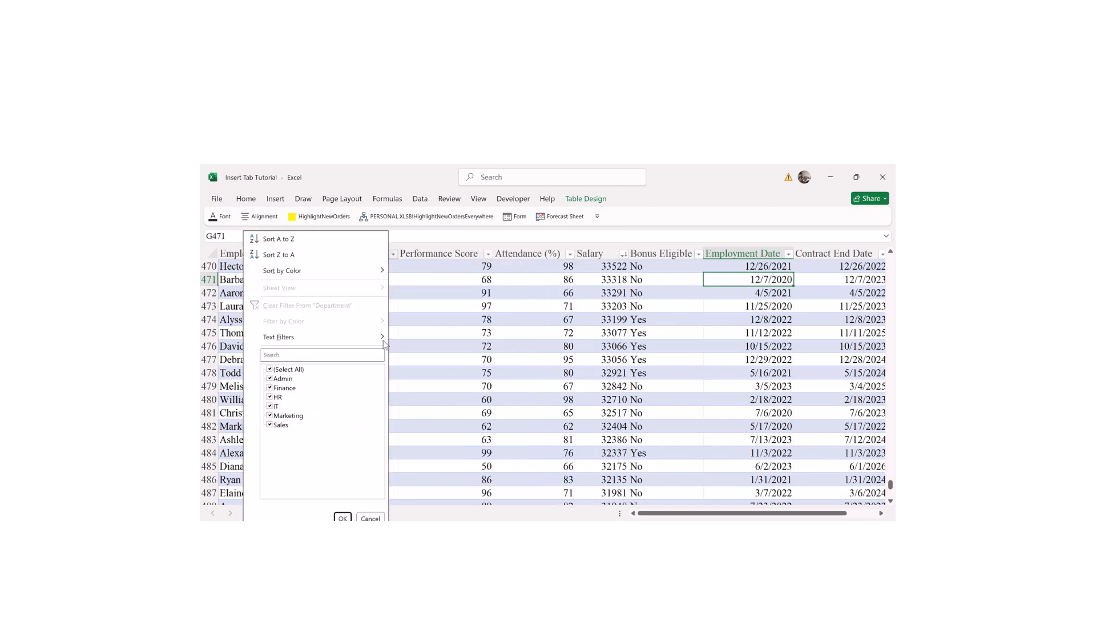
pyautogui.click(446, 373)
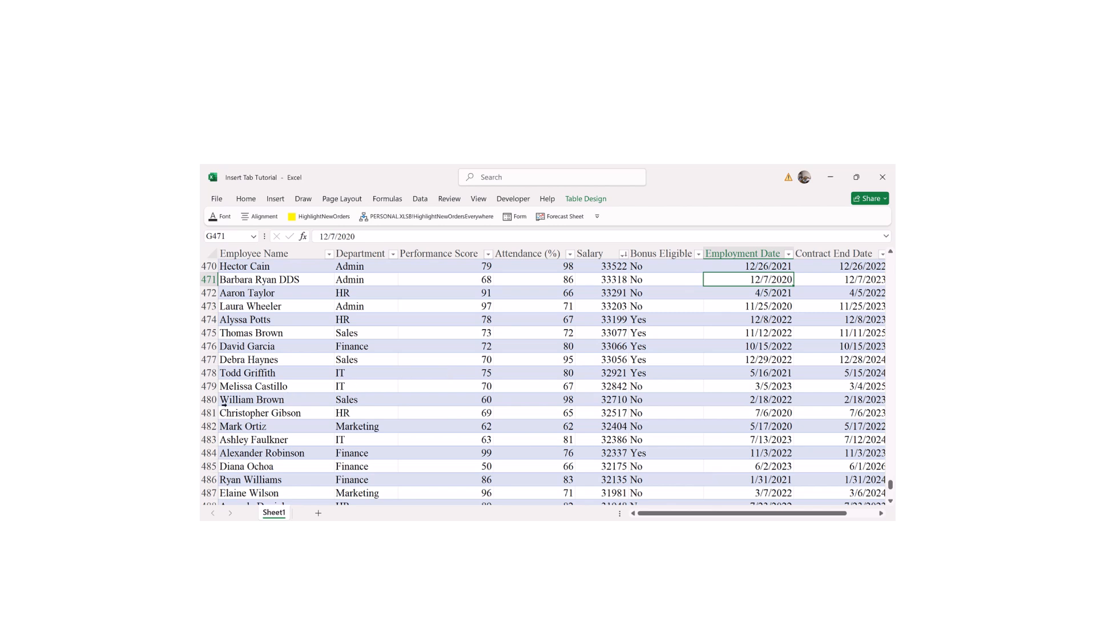
# - Examine the illustration types that can be inserted and the available sources for 3D models
pyautogui.moveTo(687, 517); pyautogui.dragTo(544, 520)
pyautogui.click(275, 199)
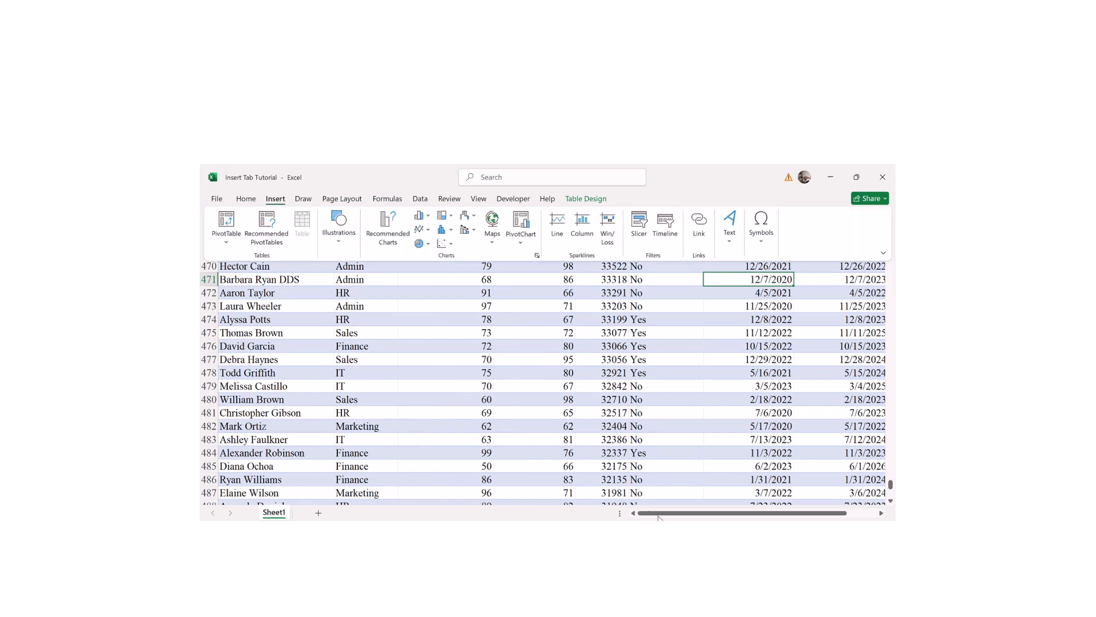
pyautogui.moveTo(659, 514); pyautogui.dragTo(883, 515)
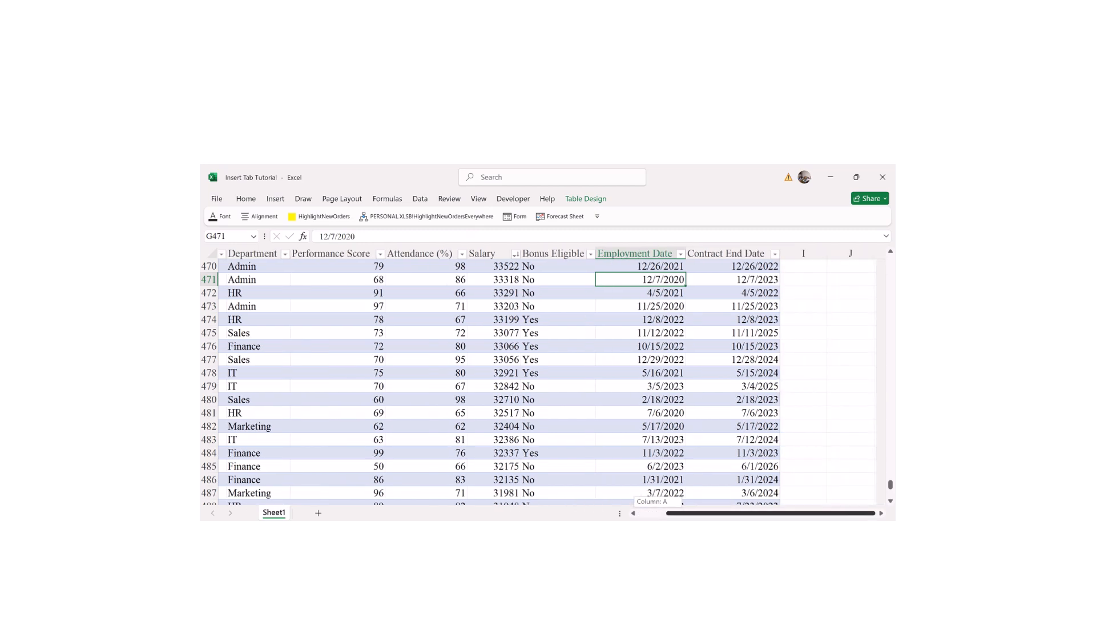
pyautogui.click(882, 514)
pyautogui.moveTo(891, 492); pyautogui.dragTo(891, 258)
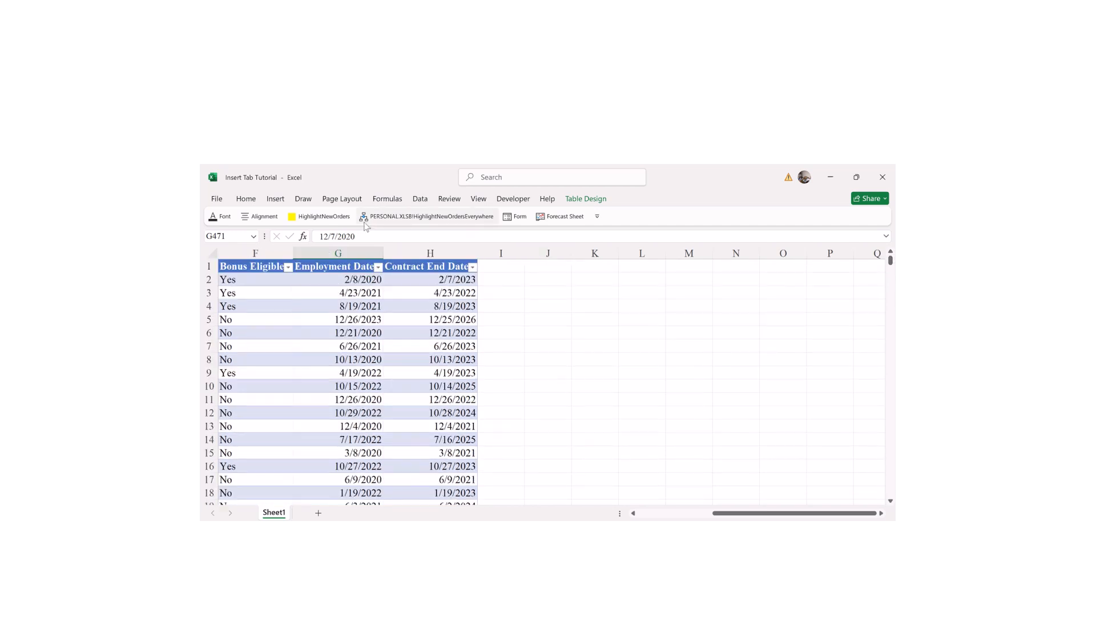
pyautogui.click(276, 199)
pyautogui.click(341, 240)
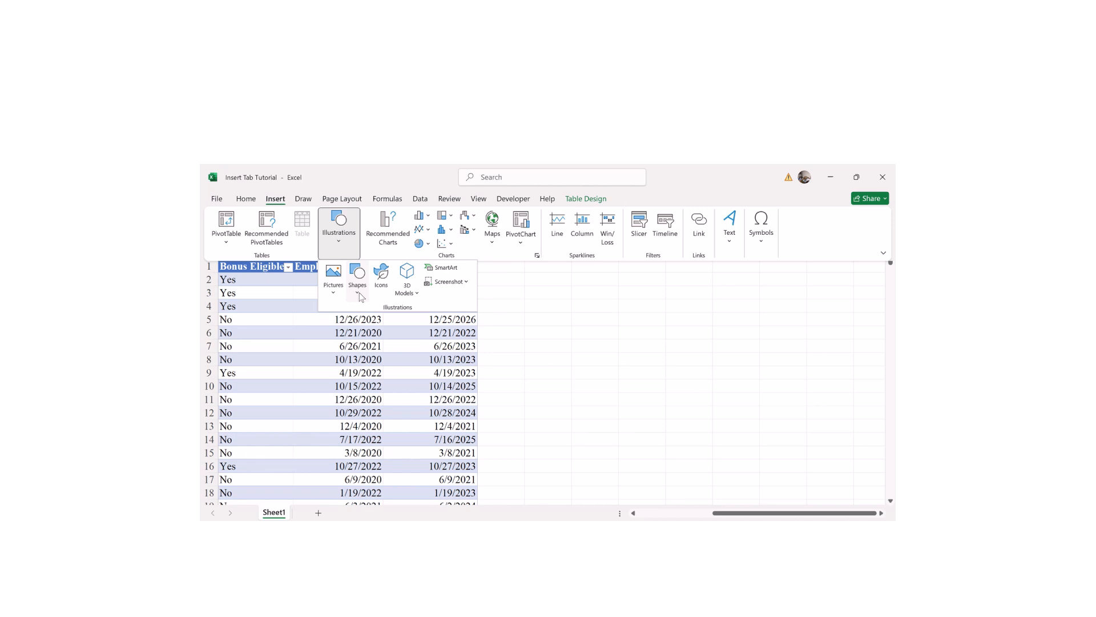
pyautogui.click(418, 293)
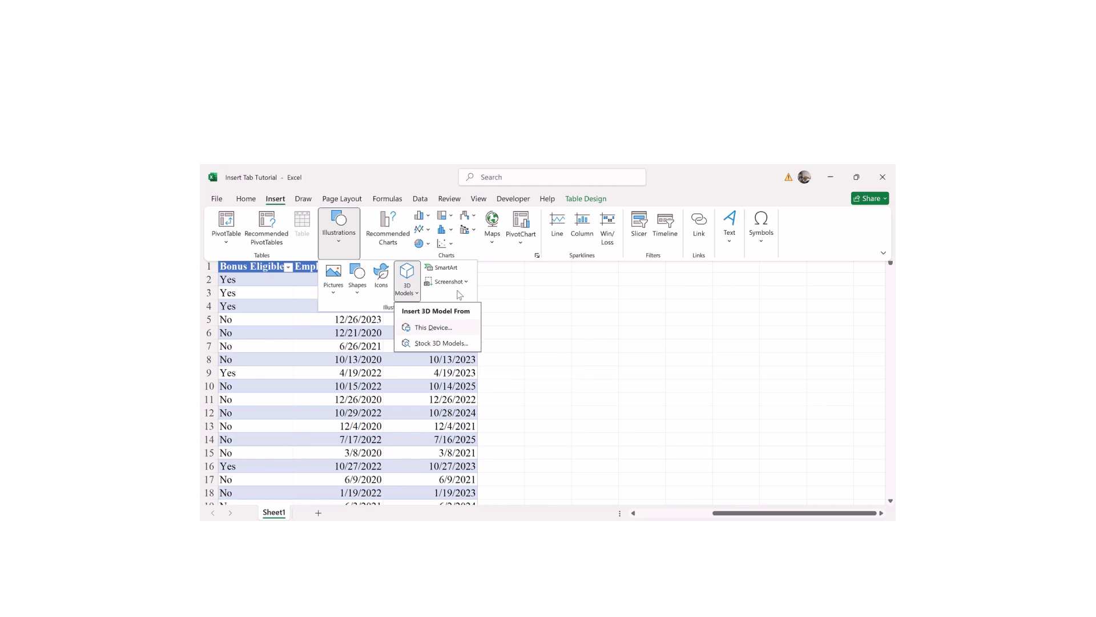
# - Insert the English Flyer picture from this device's Downloads folder
pyautogui.click(339, 293)
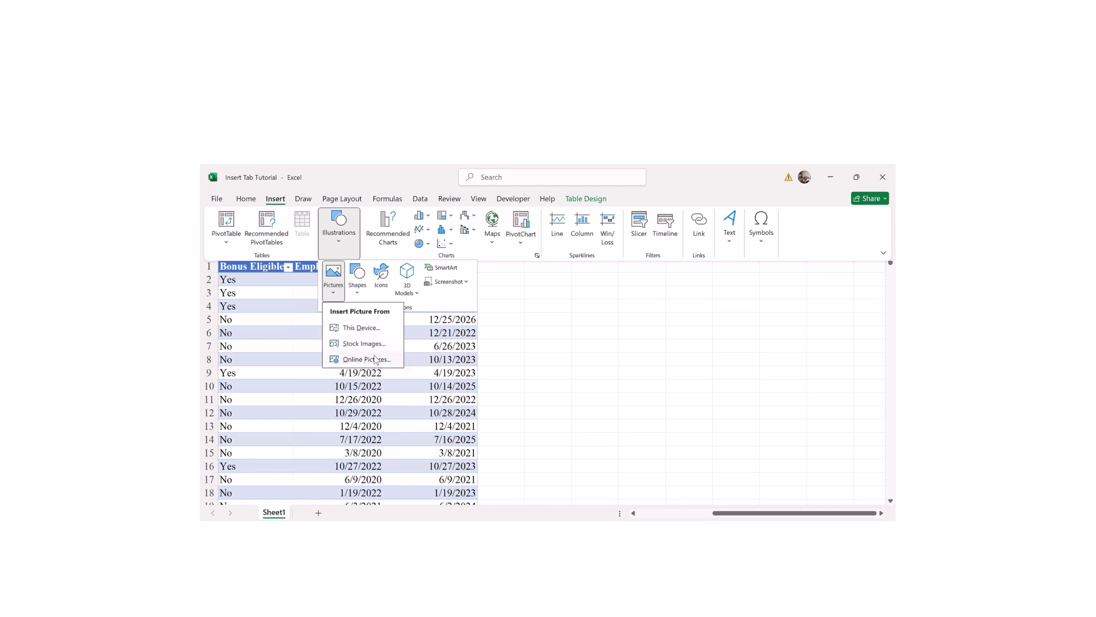
pyautogui.click(349, 333)
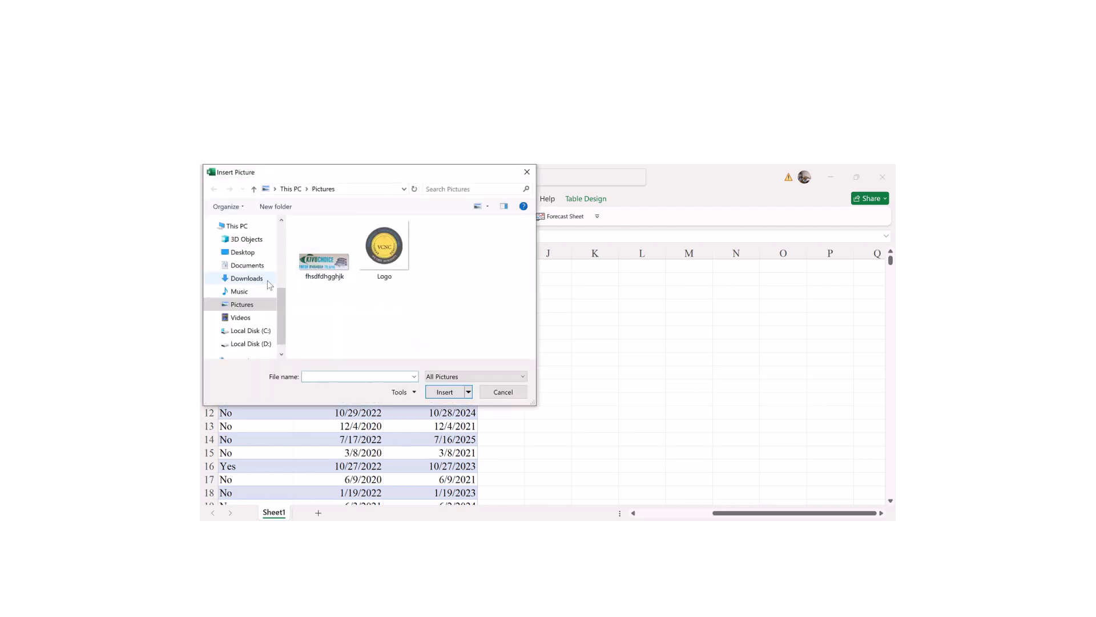
pyautogui.click(247, 278)
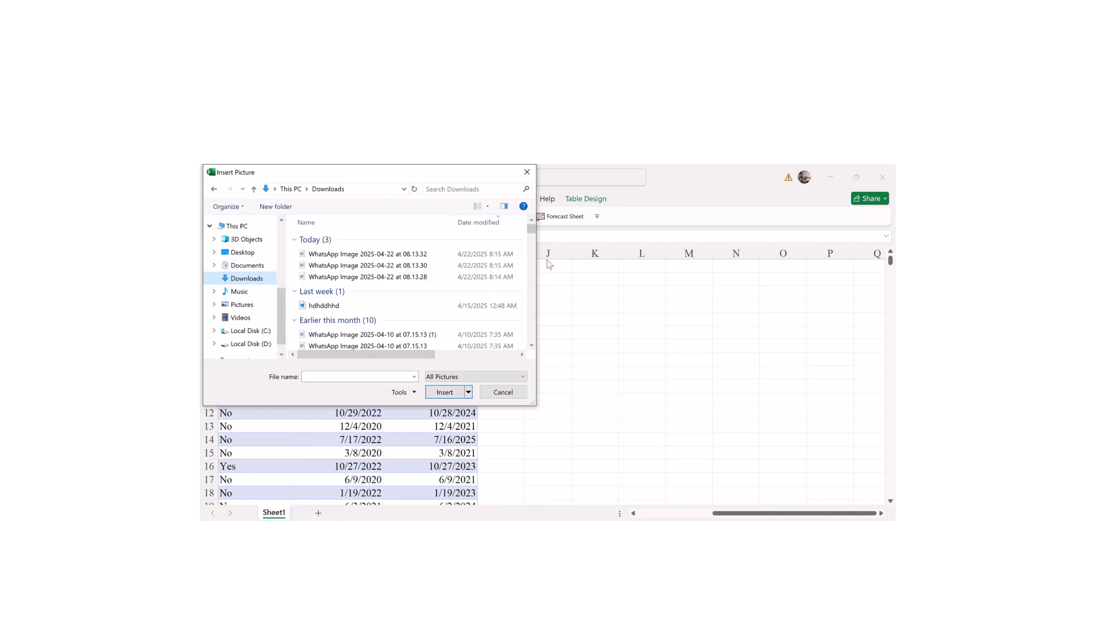
pyautogui.click(532, 346)
pyautogui.click(531, 346)
pyautogui.click(532, 345)
pyautogui.click(531, 346)
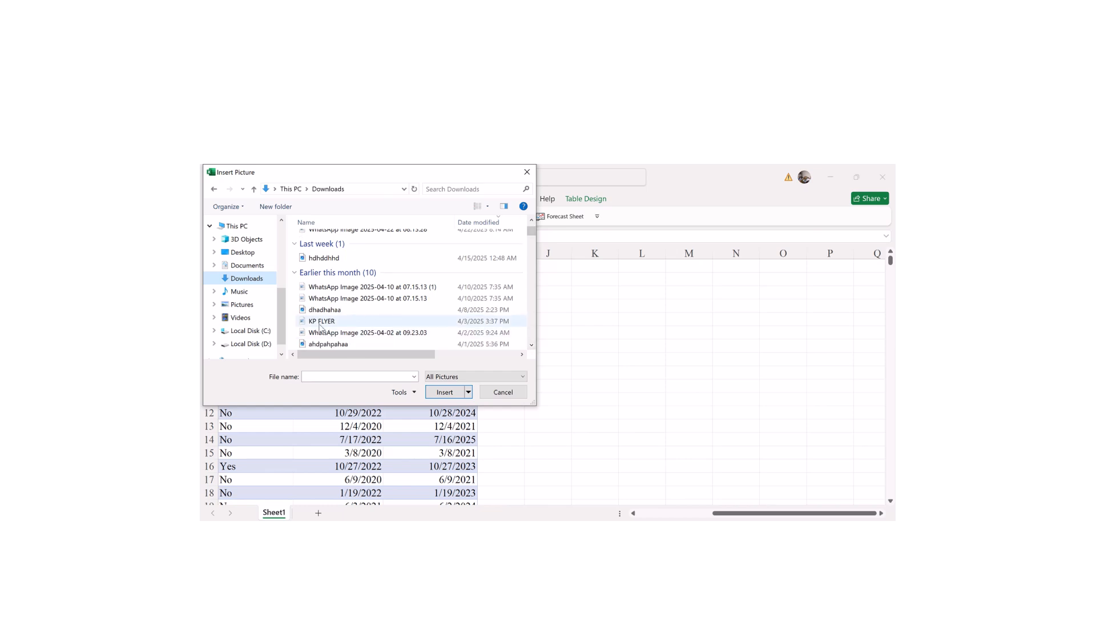
pyautogui.click(532, 345)
pyautogui.click(531, 346)
pyautogui.click(532, 345)
pyautogui.click(531, 346)
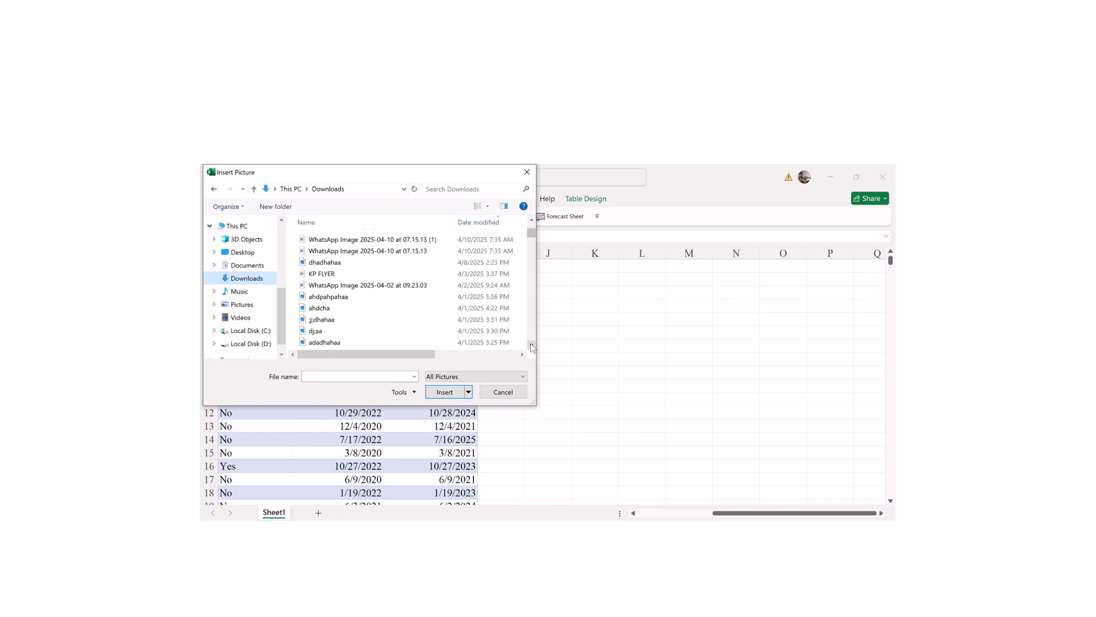
pyautogui.click(532, 345)
pyautogui.click(532, 345)
pyautogui.click(532, 345)
pyautogui.click(531, 345)
pyautogui.click(532, 345)
pyautogui.click(531, 345)
pyautogui.click(531, 345)
pyautogui.click(532, 346)
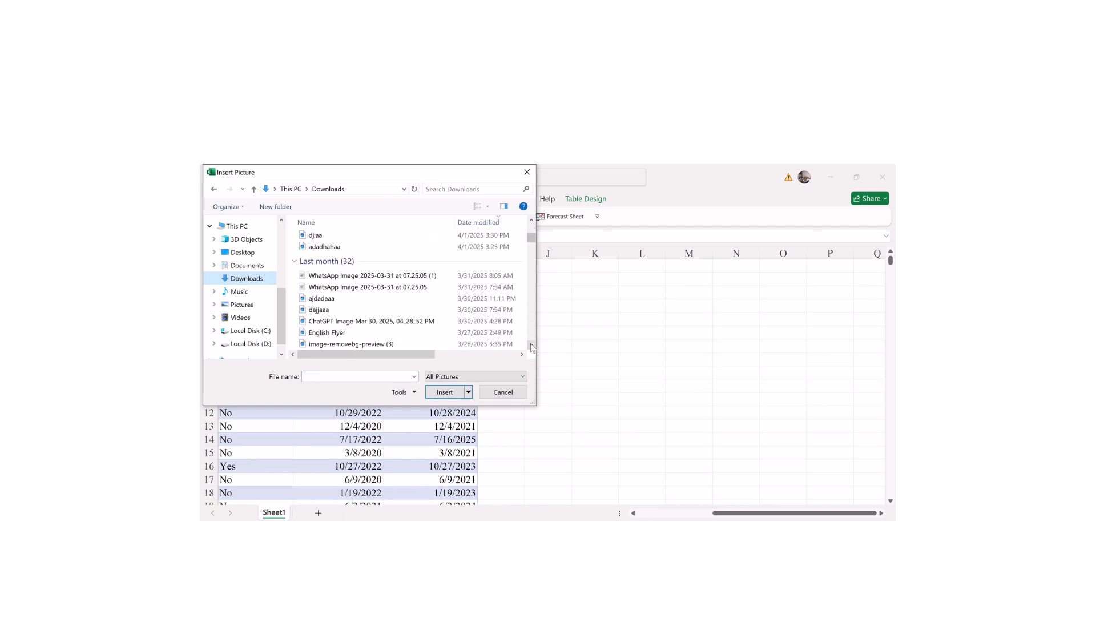
pyautogui.doubleClick(368, 335)
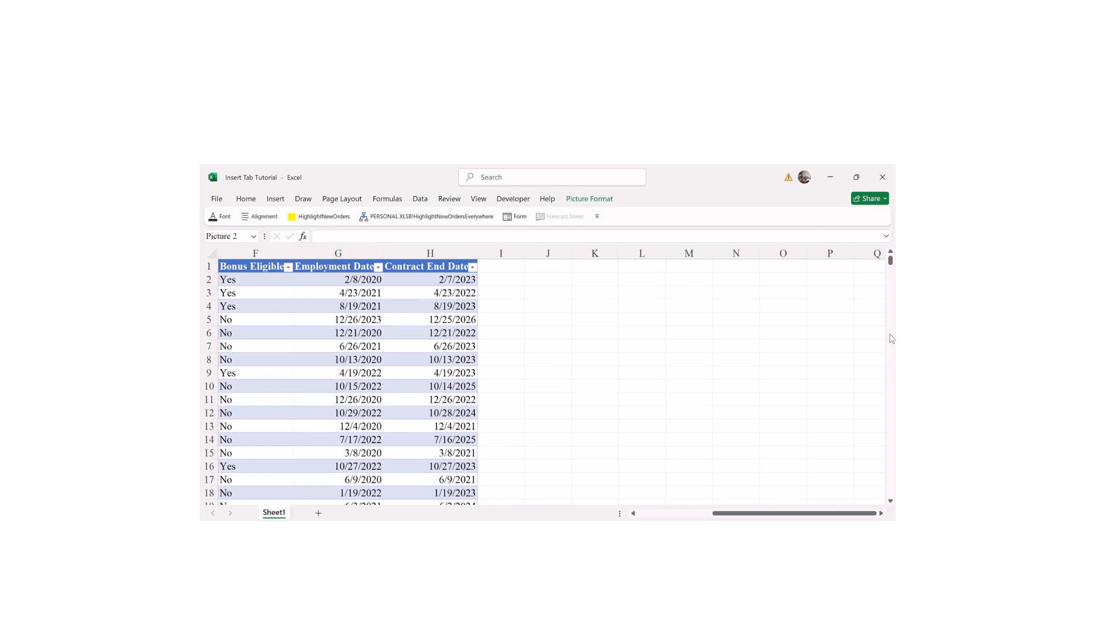
# - Insert the English Flyer picture from this device again, with its upper corner at the empty cell K4 beside the table
pyautogui.moveTo(721, 514); pyautogui.dragTo(850, 436)
pyautogui.moveTo(892, 265)
pyautogui.mouseDown()
pyautogui.moveTo(890, 306)
pyautogui.moveTo(891, 260)
pyautogui.mouseUp()
pyautogui.click(682, 266)
pyautogui.click(577, 306)
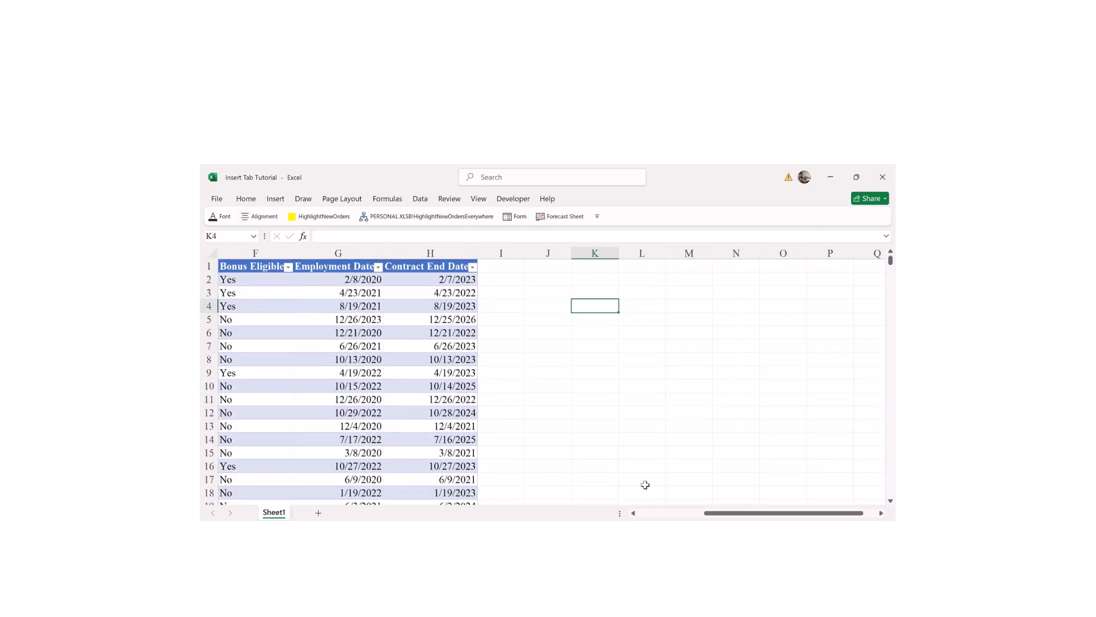
pyautogui.moveTo(714, 513)
pyautogui.mouseDown()
pyautogui.moveTo(647, 513)
pyautogui.moveTo(727, 513)
pyautogui.mouseUp()
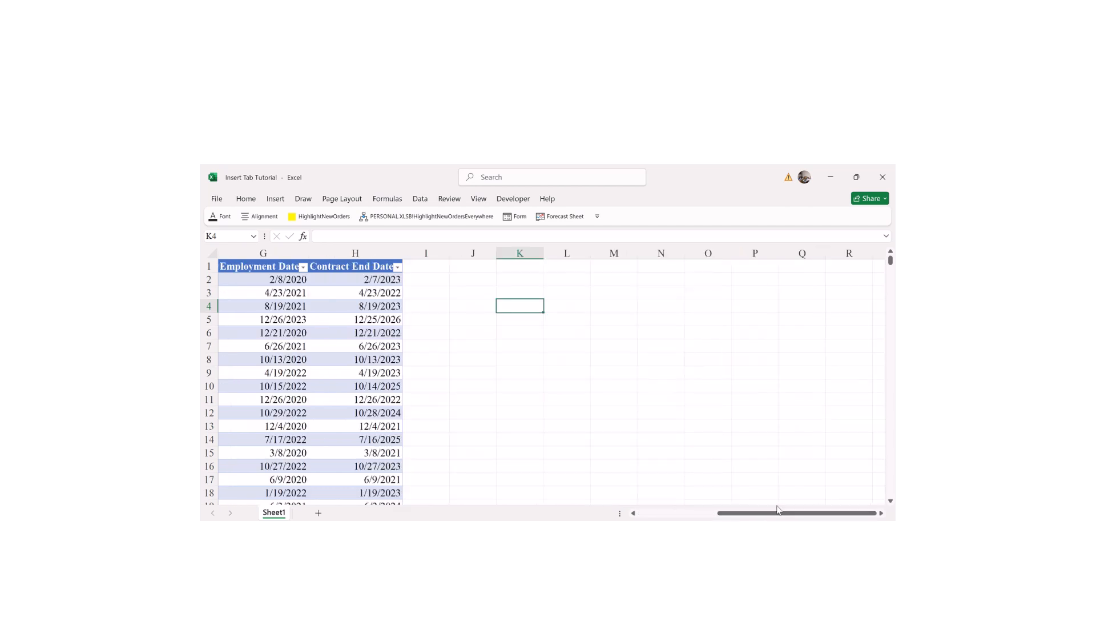
pyautogui.click(275, 200)
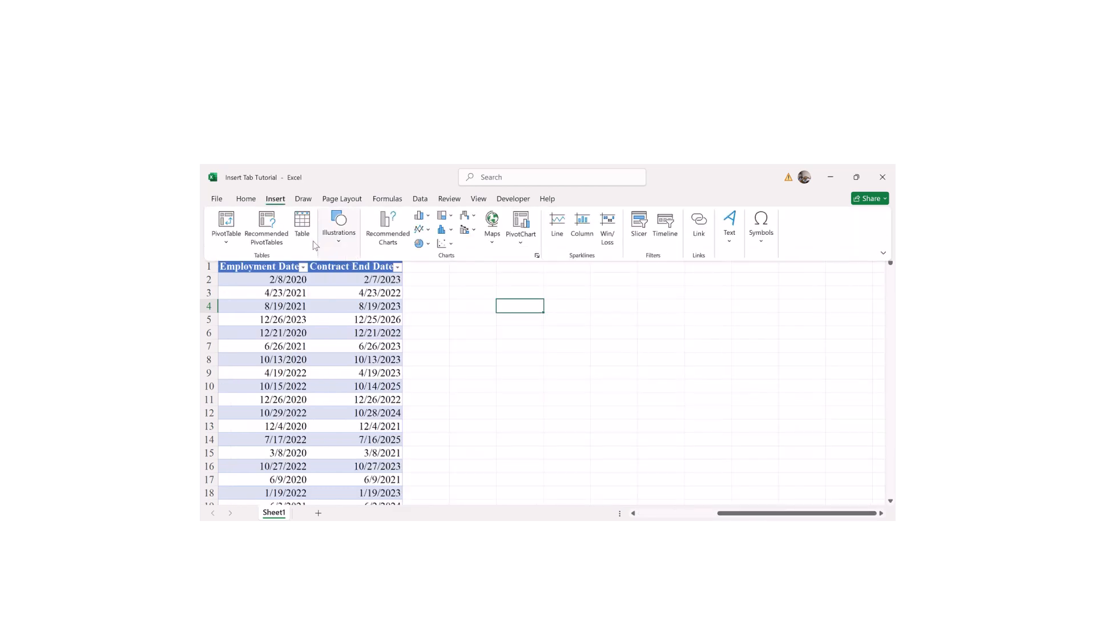
pyautogui.click(340, 248)
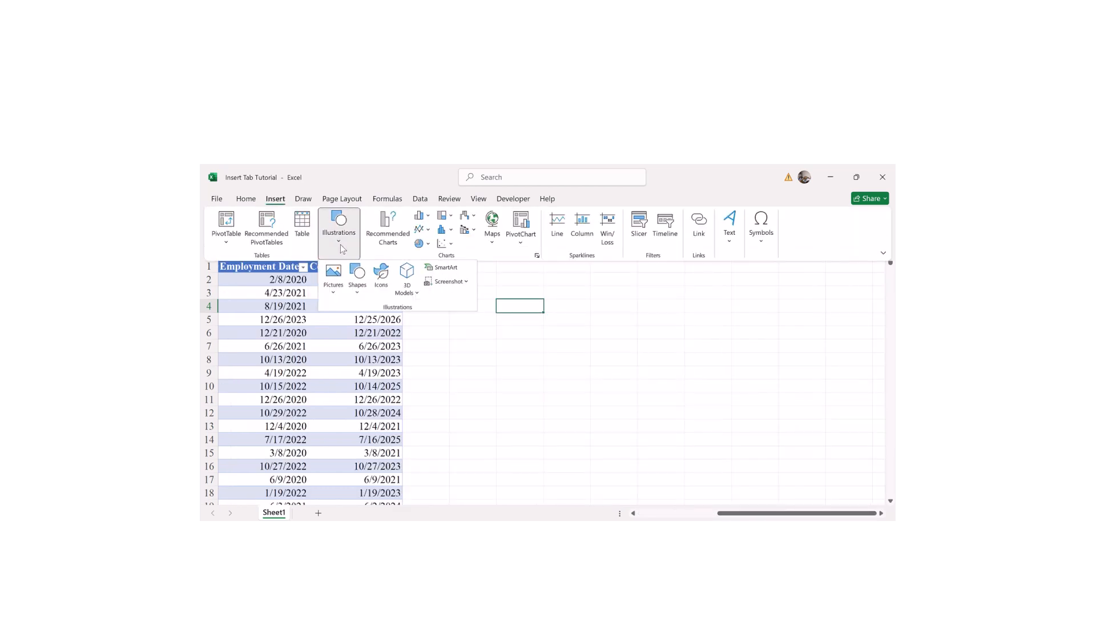
pyautogui.click(334, 292)
pyautogui.click(366, 330)
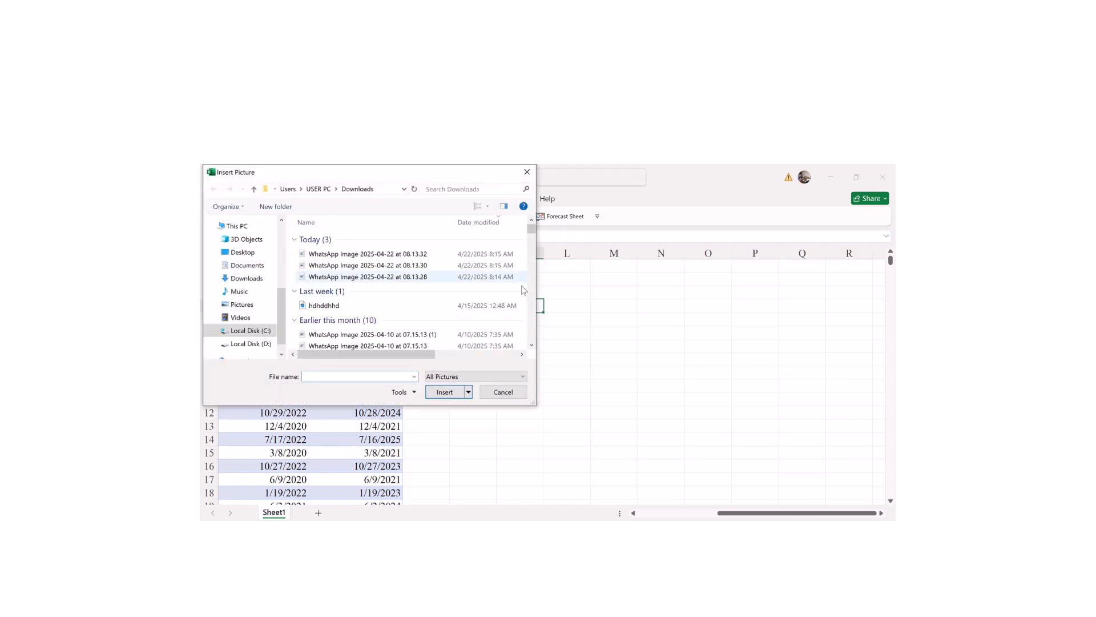
pyautogui.scroll(-5, 532, 347)
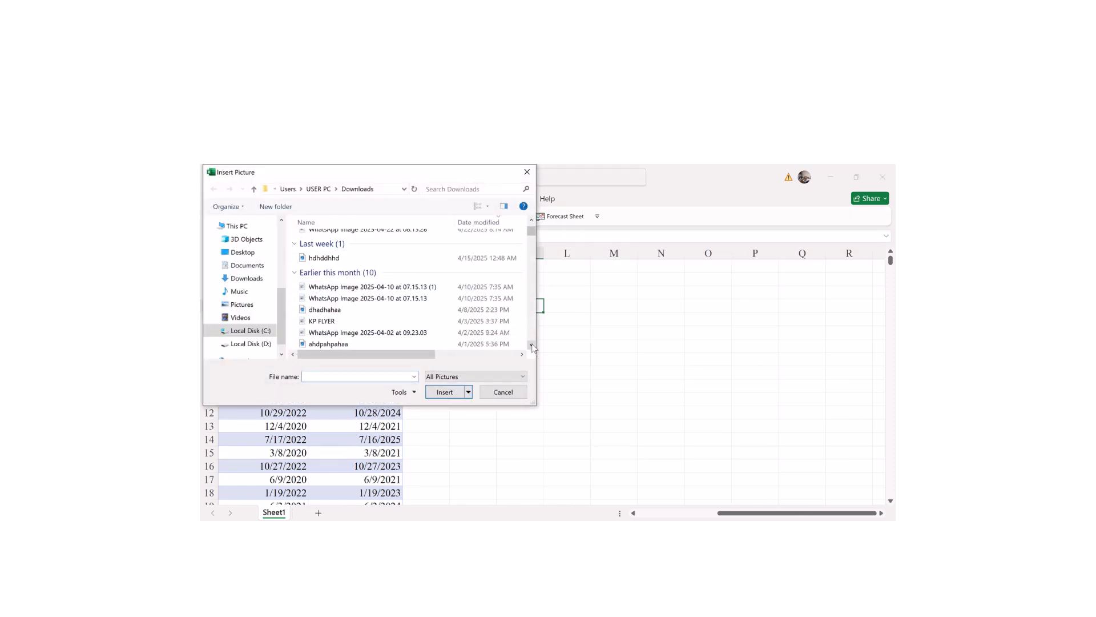
pyautogui.scroll(-3, 532, 348)
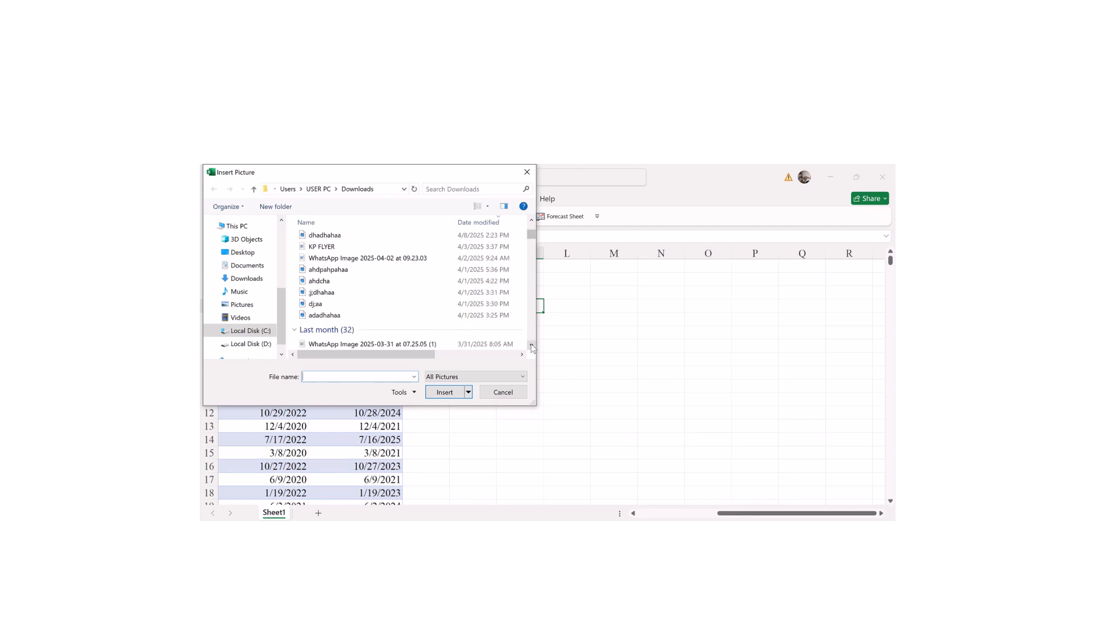
pyautogui.scroll(-1, 532, 348)
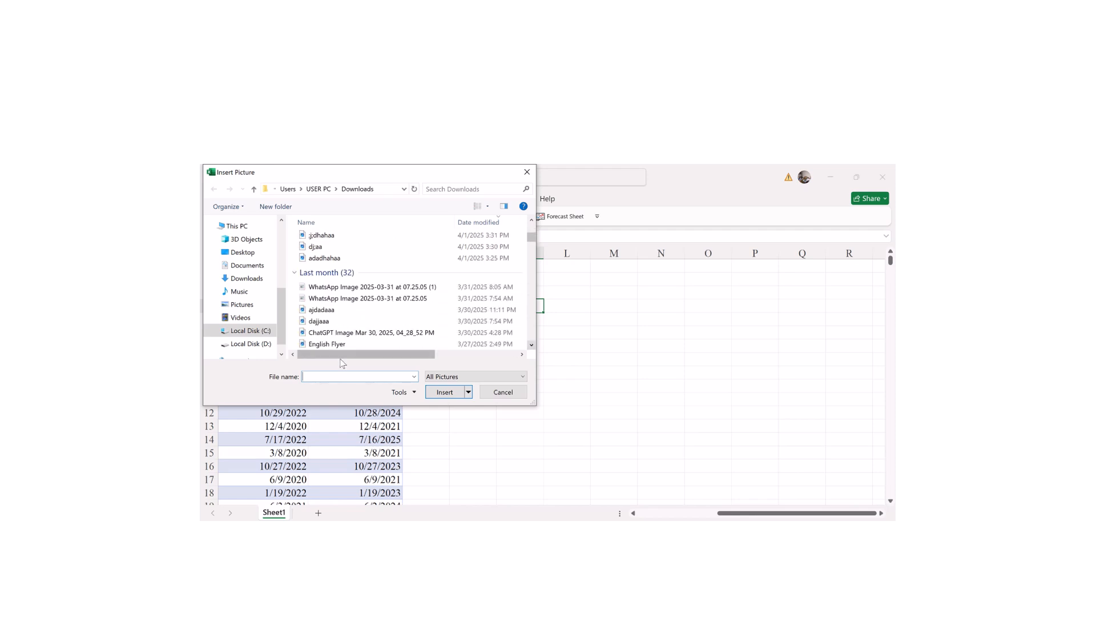
pyautogui.click(324, 345)
pyautogui.doubleClick(323, 344)
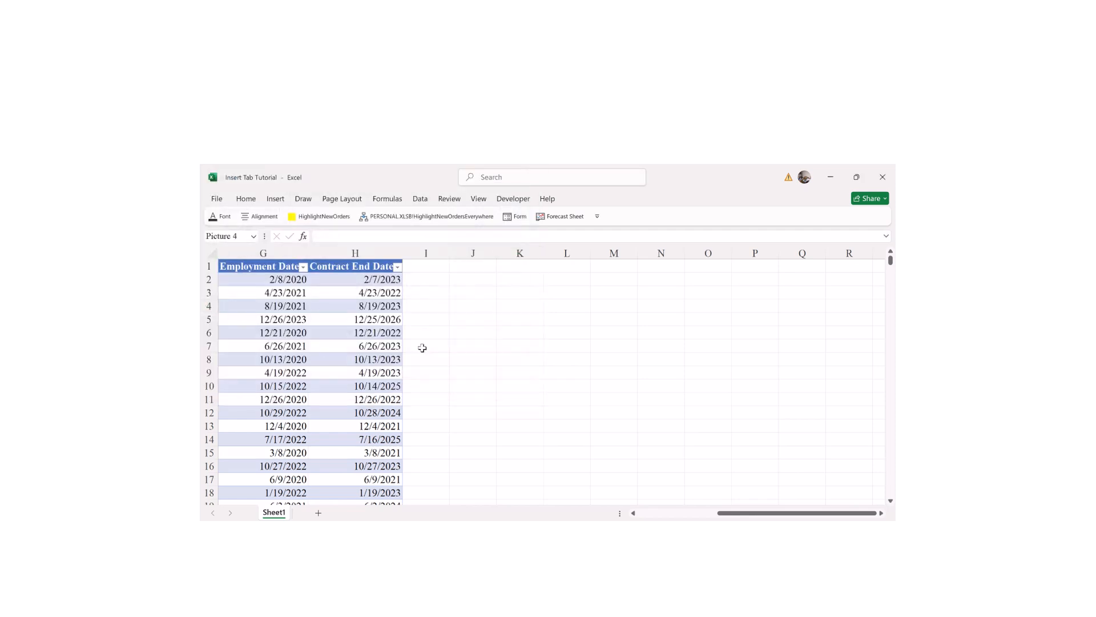
# - Shrink the flyer picture proportionally and move it so that it starts at row 1 and spans about columns L to Q
pyautogui.click(891, 500)
pyautogui.click(891, 500)
pyautogui.click(891, 500)
pyautogui.moveTo(790, 514); pyautogui.dragTo(791, 518)
pyautogui.click(882, 514)
pyautogui.click(881, 514)
pyautogui.click(881, 514)
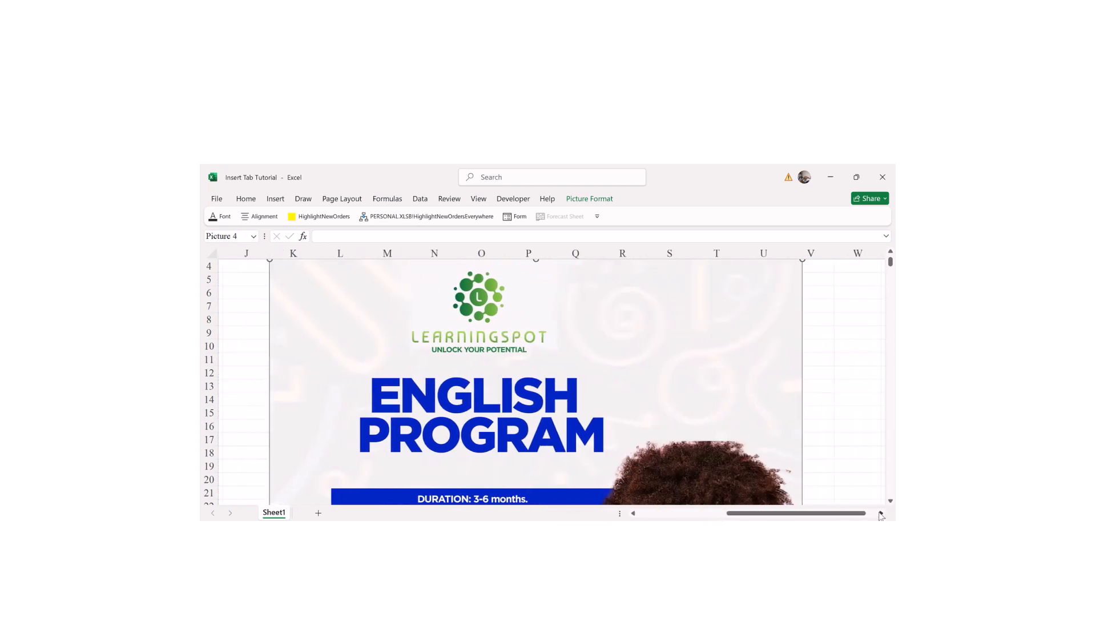
pyautogui.moveTo(891, 269); pyautogui.dragTo(890, 264)
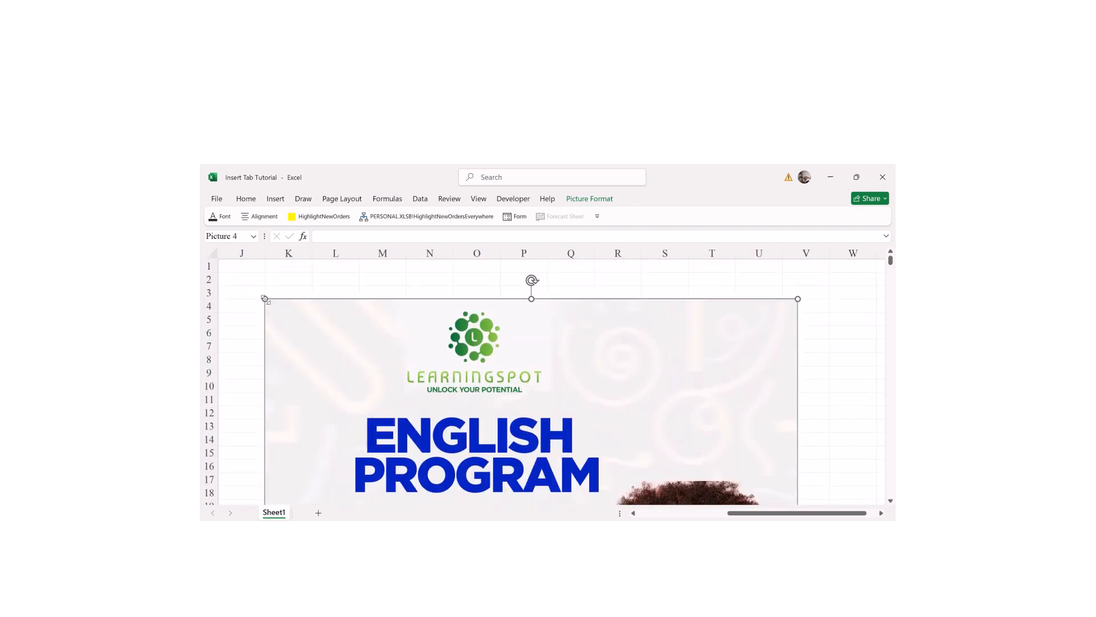
pyautogui.moveTo(264, 298); pyautogui.dragTo(411, 446)
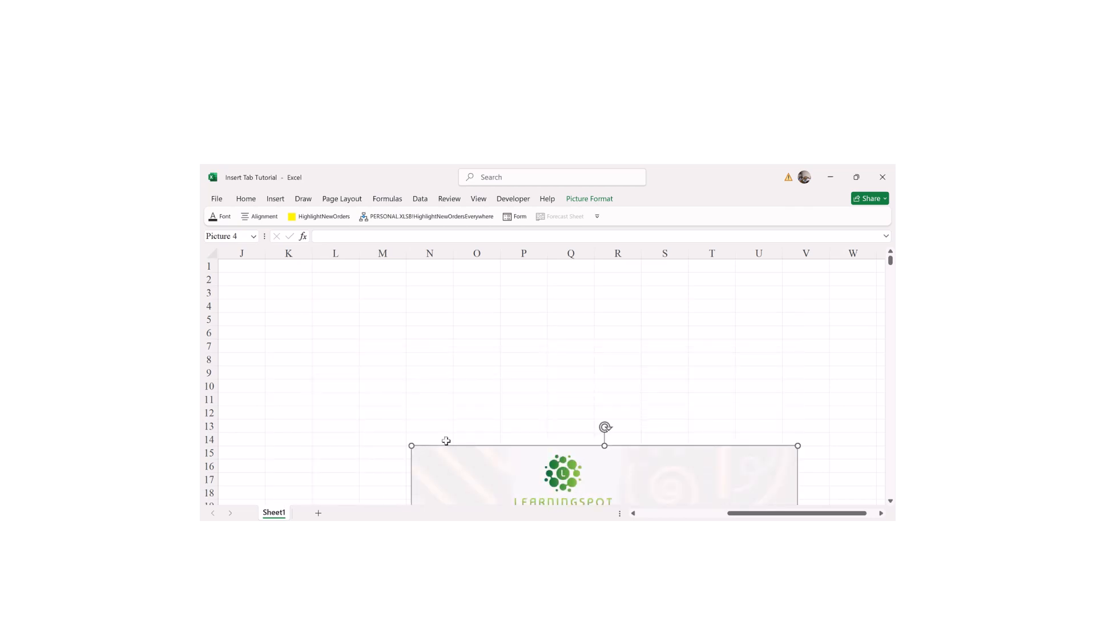
pyautogui.moveTo(482, 474); pyautogui.dragTo(374, 341)
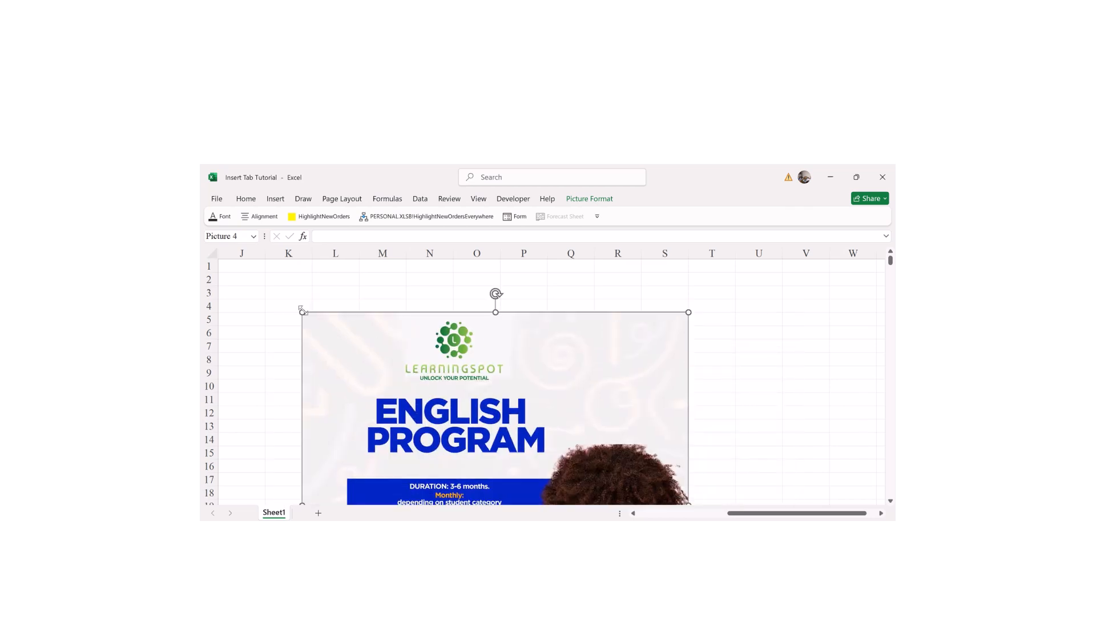
pyautogui.moveTo(305, 314); pyautogui.dragTo(395, 405)
pyautogui.moveTo(443, 450); pyautogui.dragTo(358, 310)
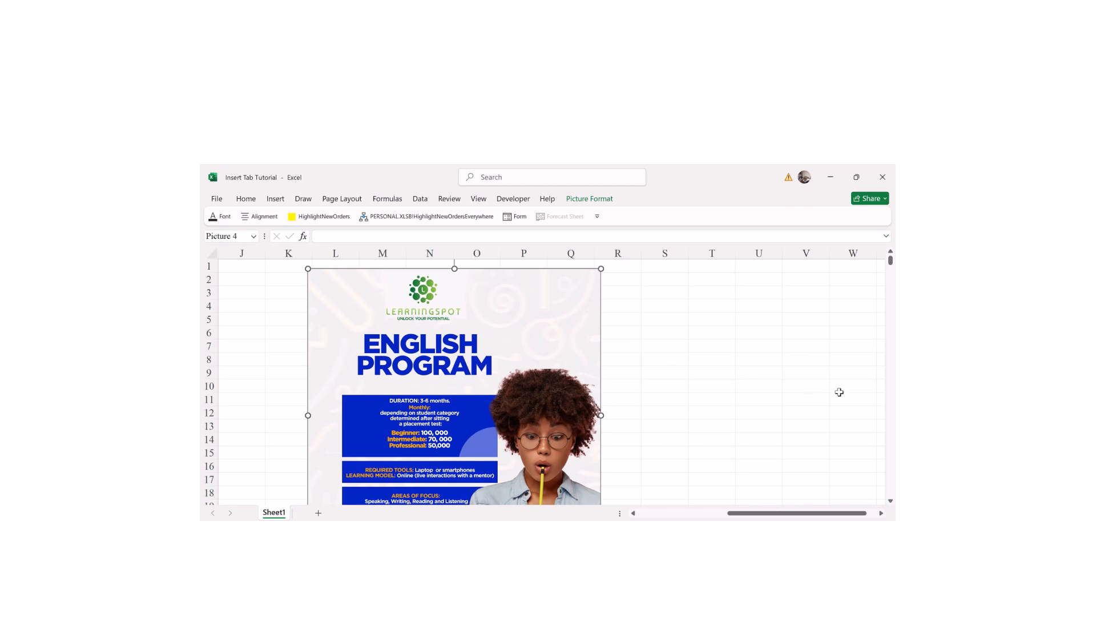
# - Shrink the flyer picture to about 3.07 by 3.07 inches and place it over about columns O to R, rows 3 to 17
pyautogui.click(891, 500)
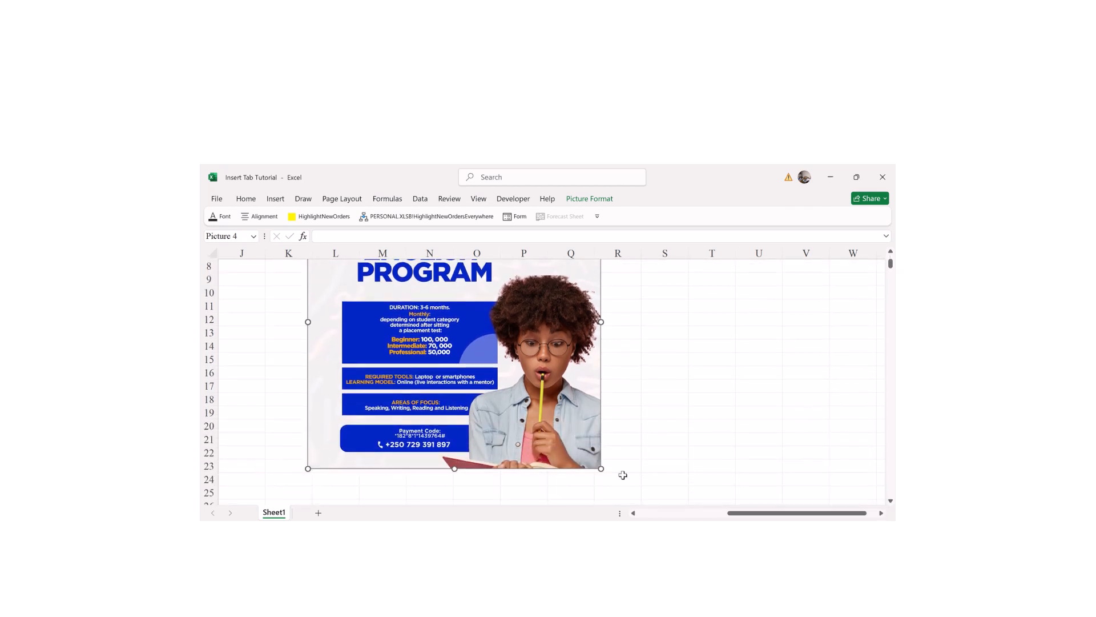
pyautogui.moveTo(602, 469); pyautogui.dragTo(500, 367)
pyautogui.scroll(3, 889, 259)
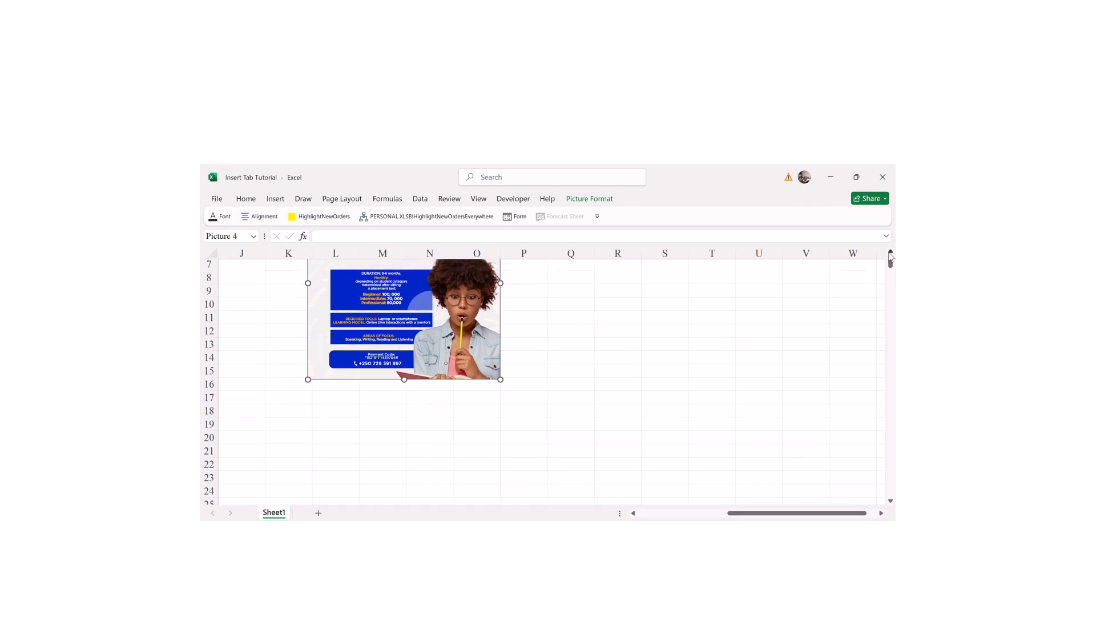
pyautogui.moveTo(421, 313); pyautogui.dragTo(571, 323)
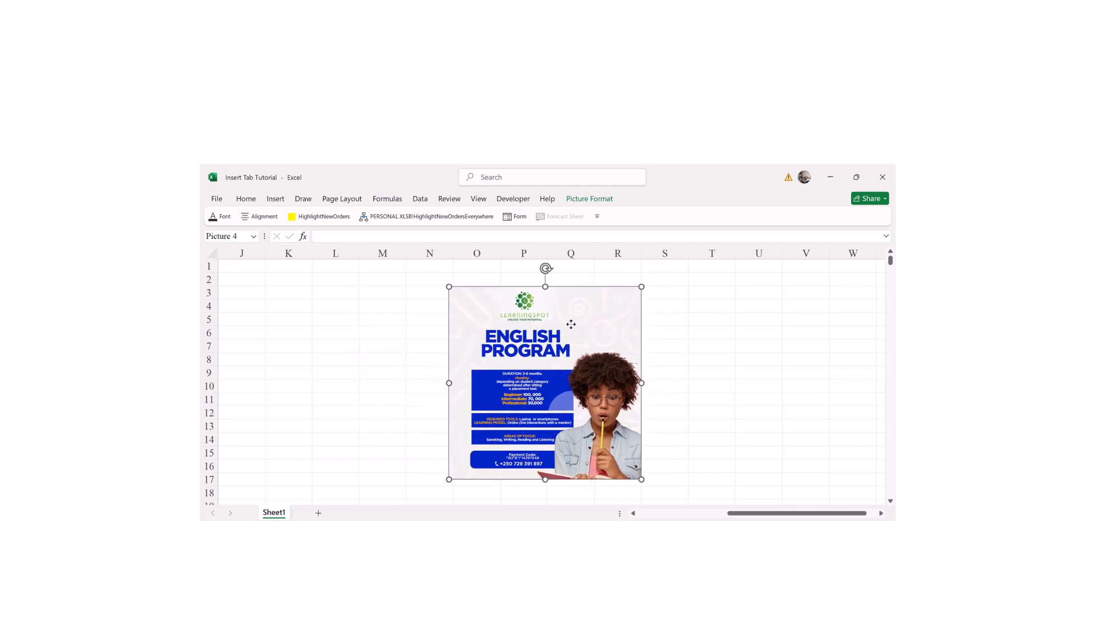
# - Reduce only the flyer picture's height to about 2.11 inches from its lower edge and display its picture formatting options
pyautogui.click(820, 359)
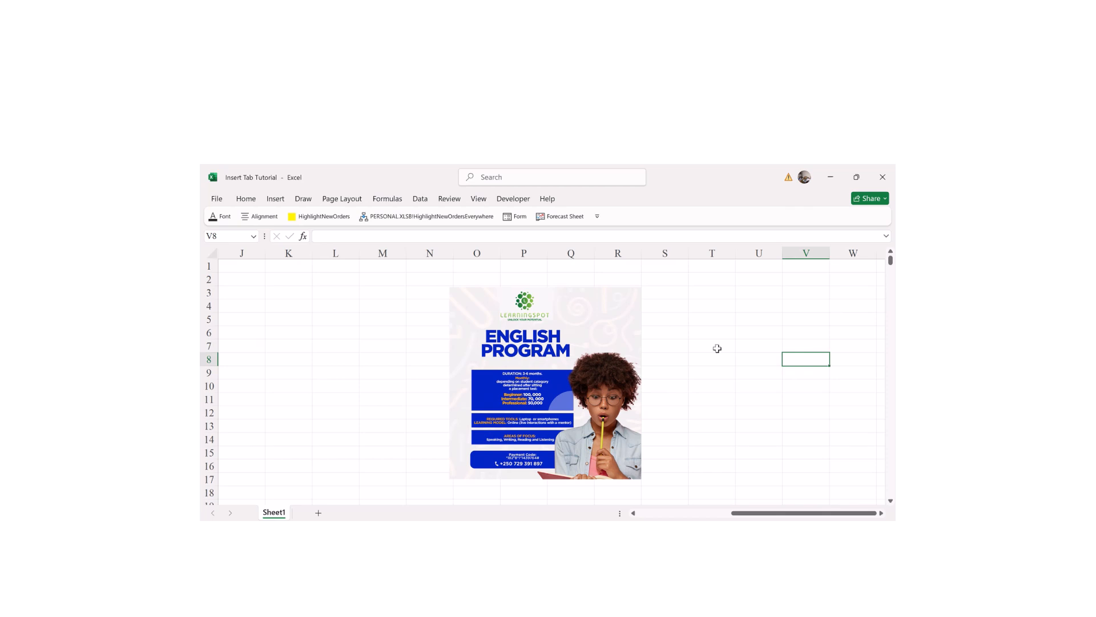
pyautogui.click(638, 341)
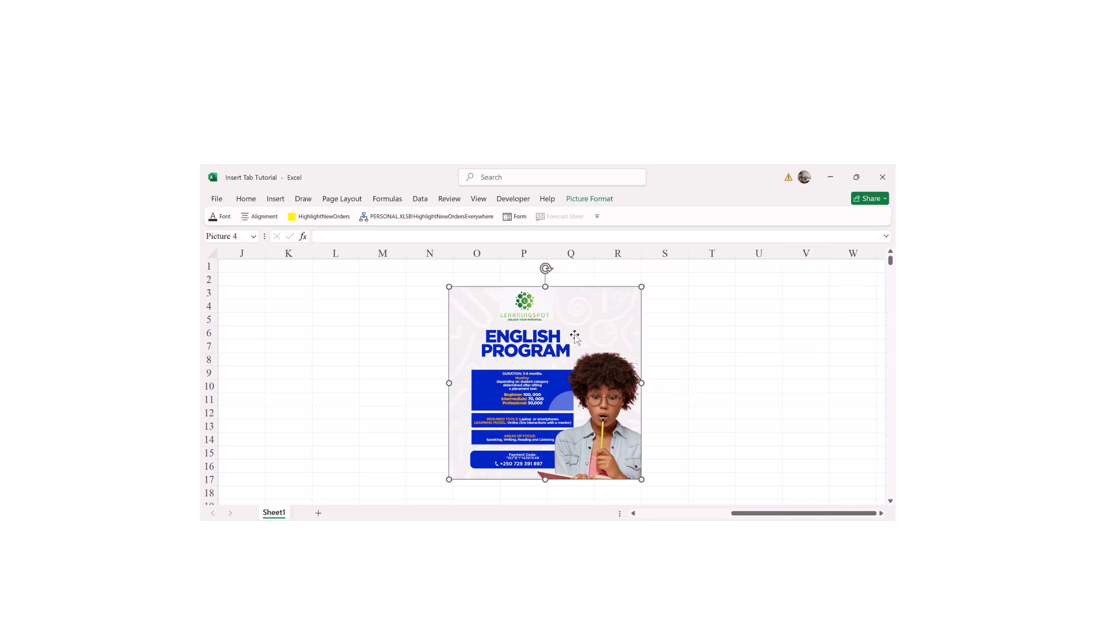
pyautogui.click(580, 208)
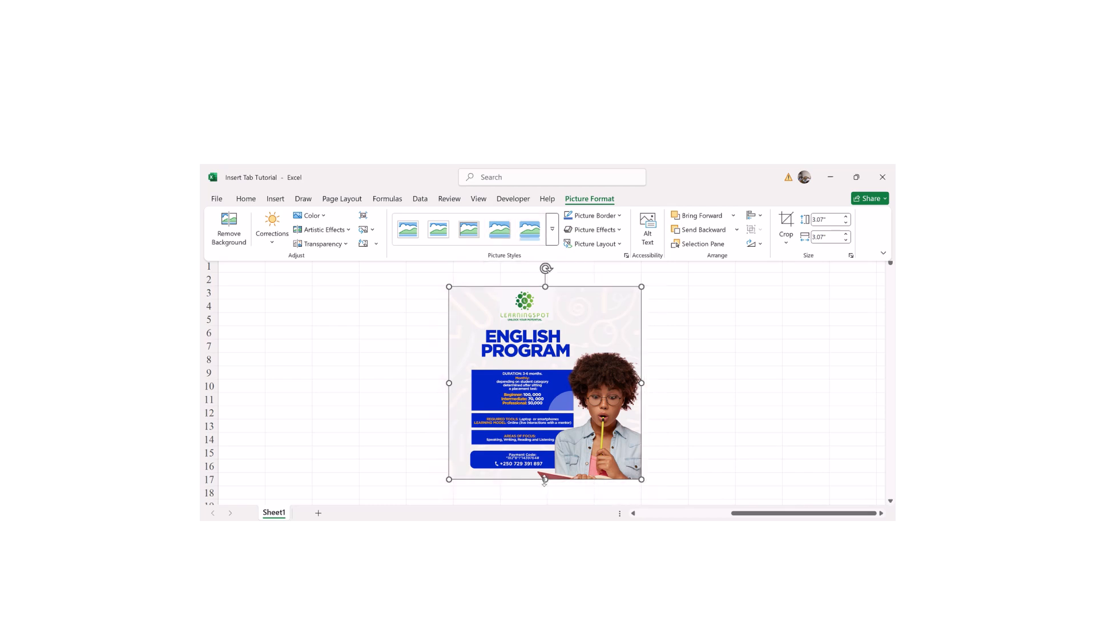
pyautogui.click(544, 481)
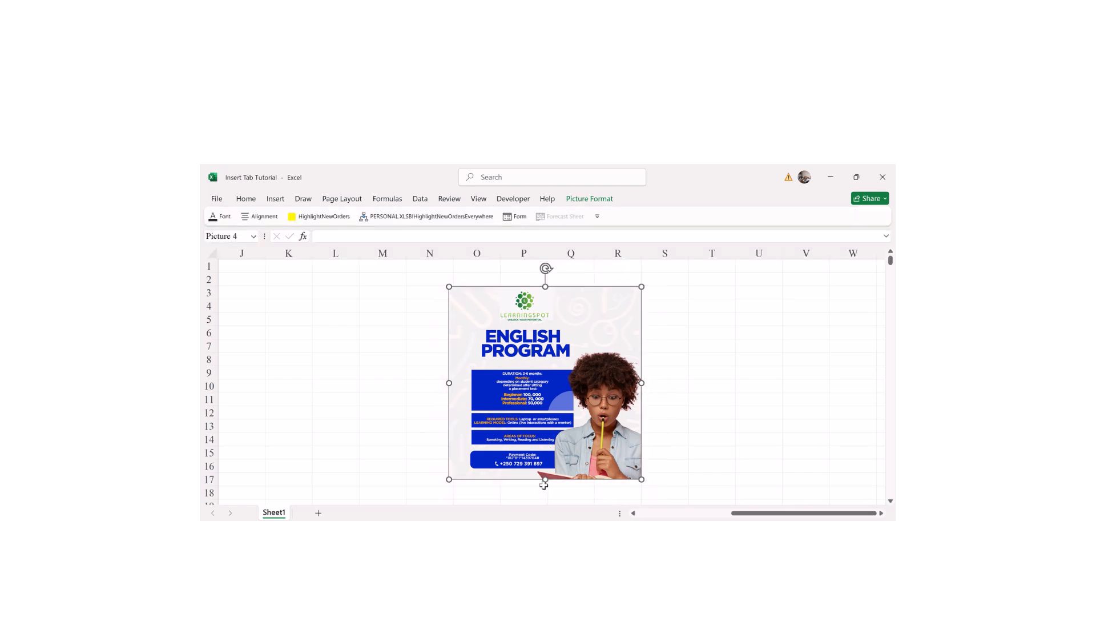
pyautogui.moveTo(545, 481); pyautogui.dragTo(545, 418)
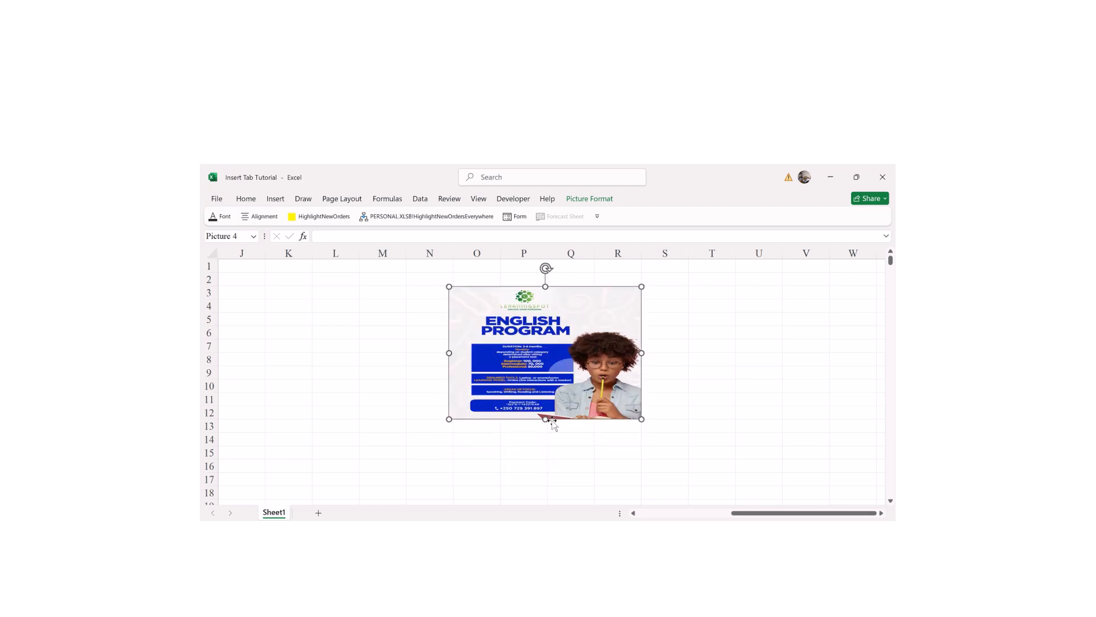
pyautogui.click(591, 199)
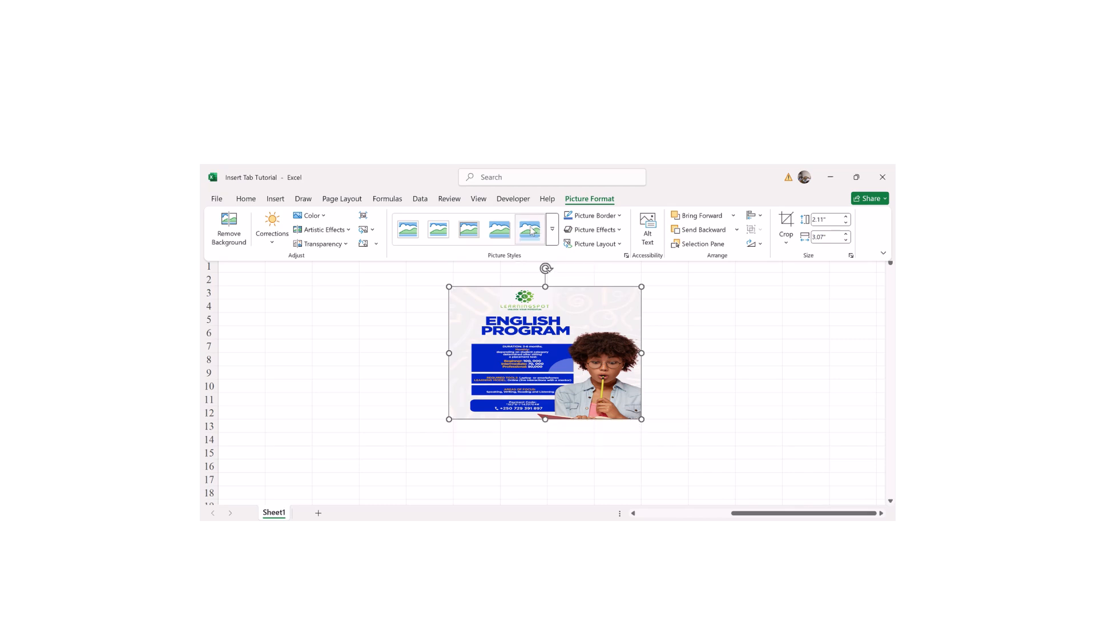
# - Try the reflected picture style on the flyer, then apply the white matte frame style instead
pyautogui.click(532, 230)
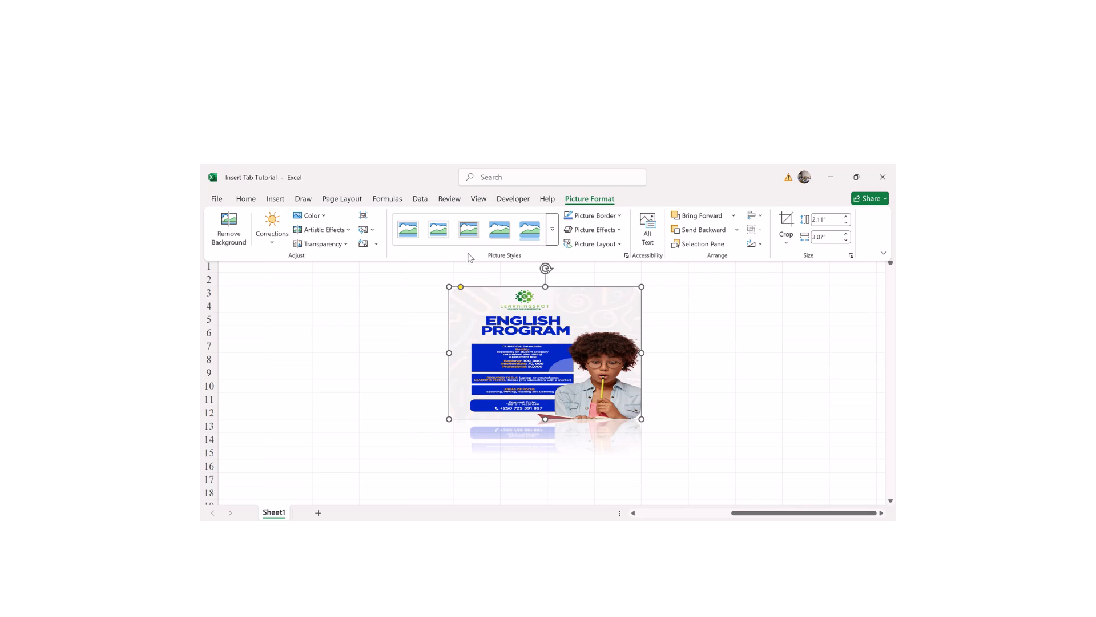
pyautogui.click(443, 233)
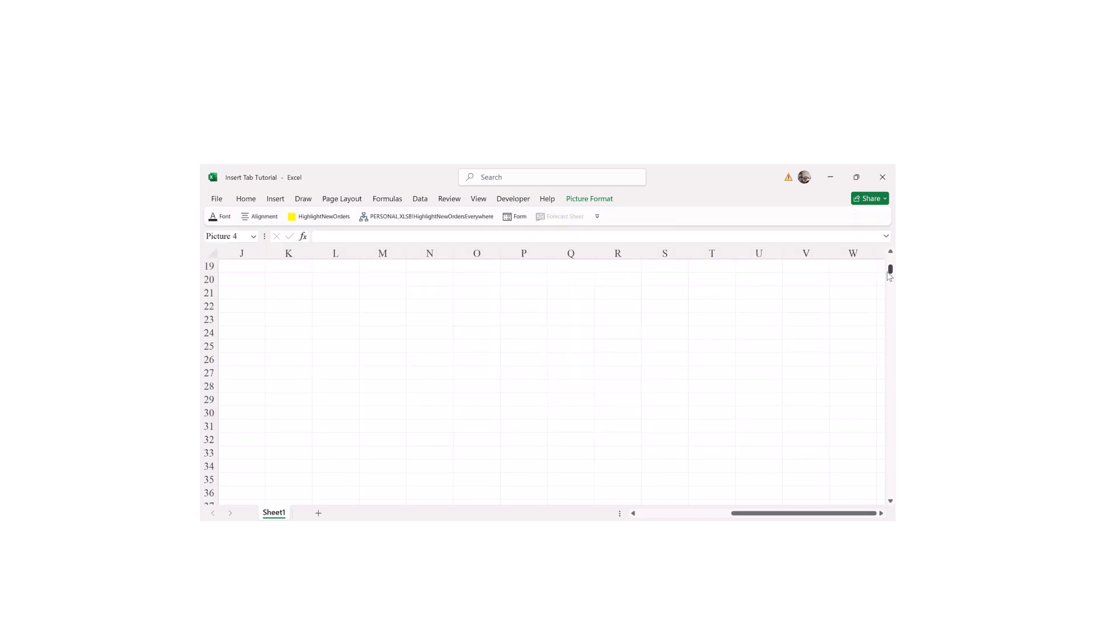
pyautogui.moveTo(890, 269); pyautogui.dragTo(890, 261)
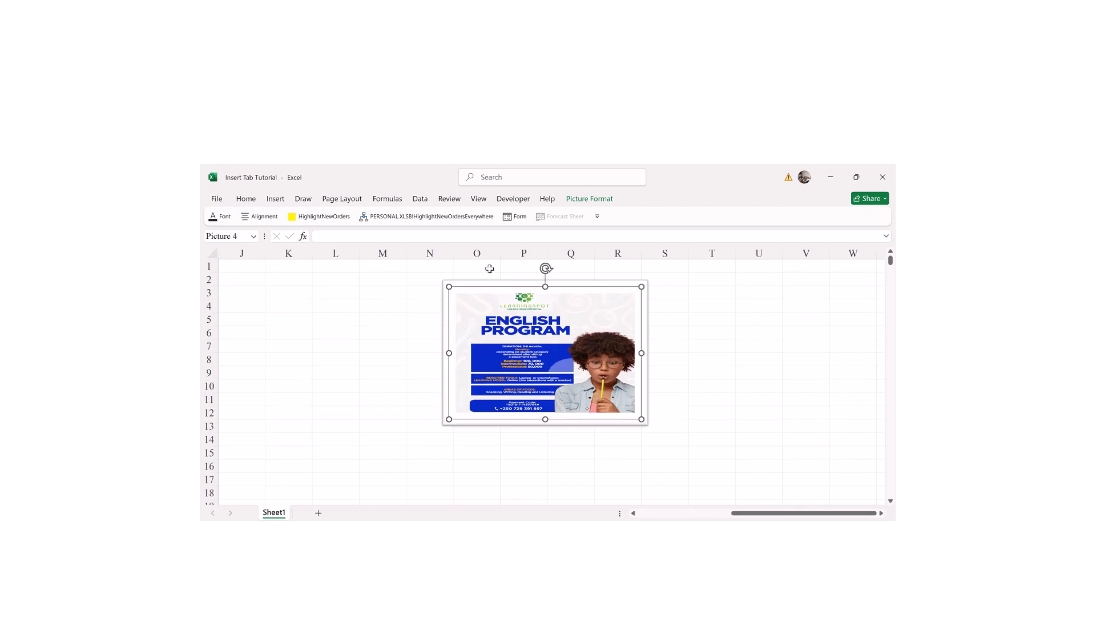
# - Apply the oval metal frame style from the full picture style gallery to the flyer picture
pyautogui.click(577, 199)
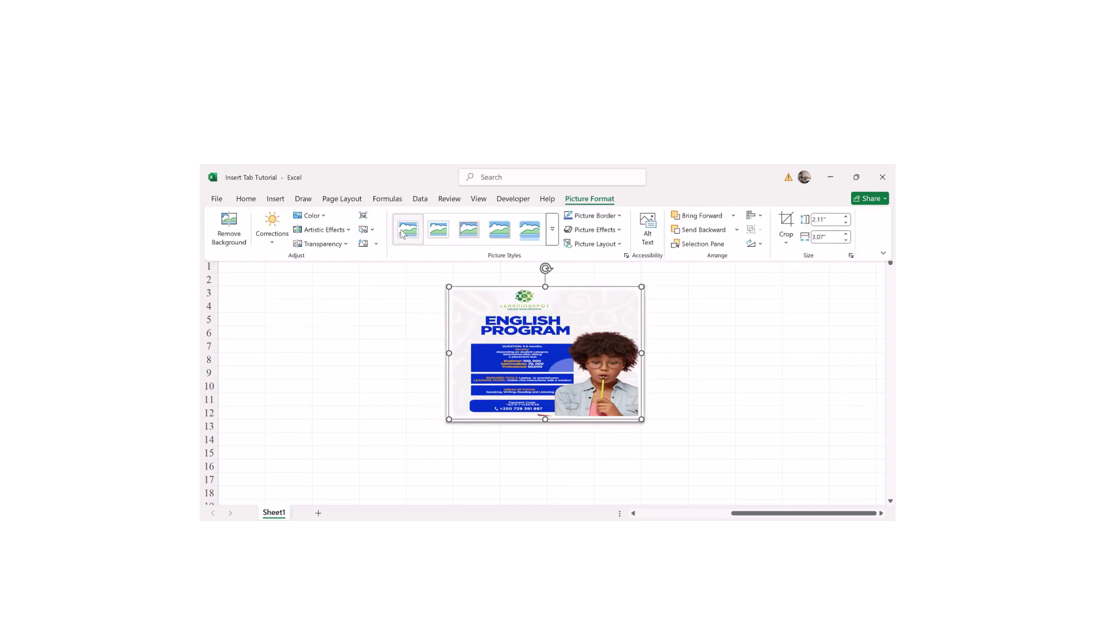
pyautogui.click(552, 229)
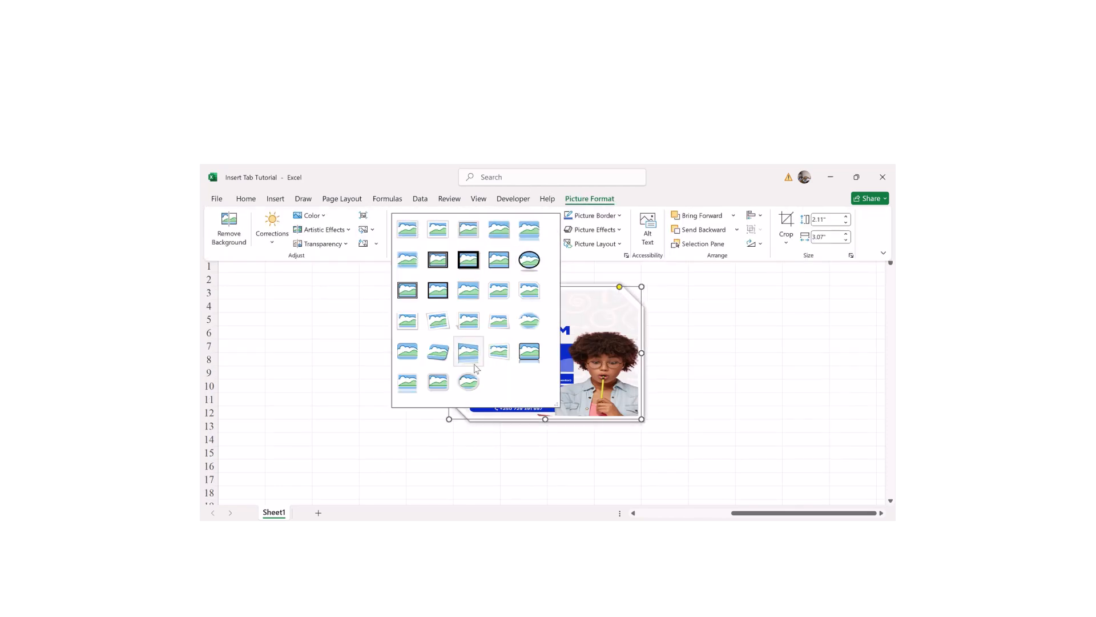
pyautogui.click(464, 389)
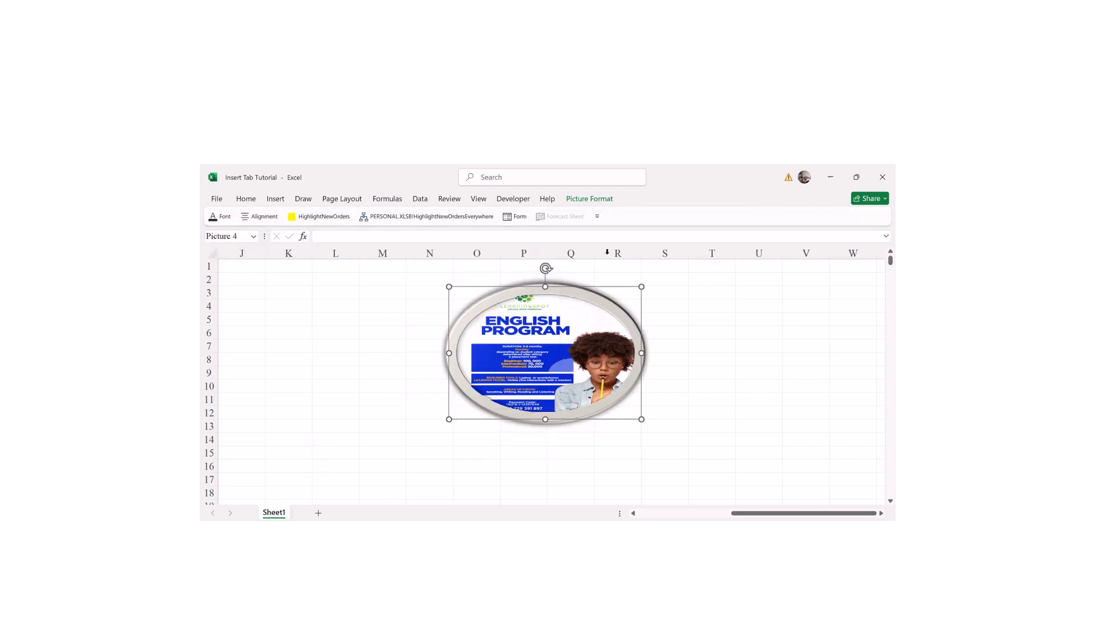
# - Turn the oval flyer picture grayscale with the lowest color saturation preset
pyautogui.click(578, 199)
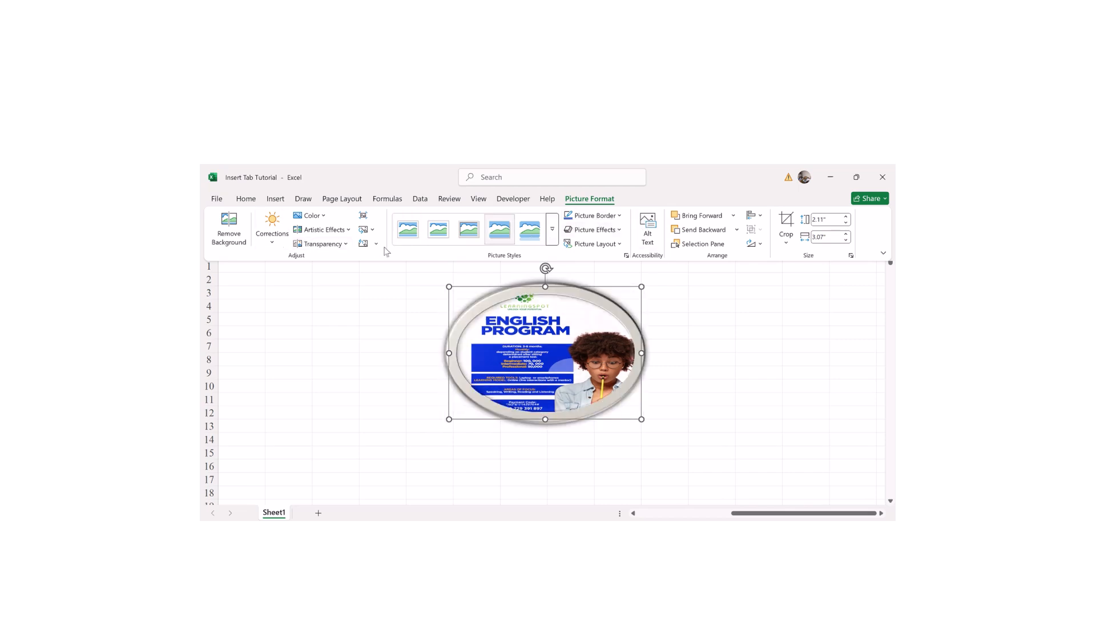
pyautogui.click(313, 215)
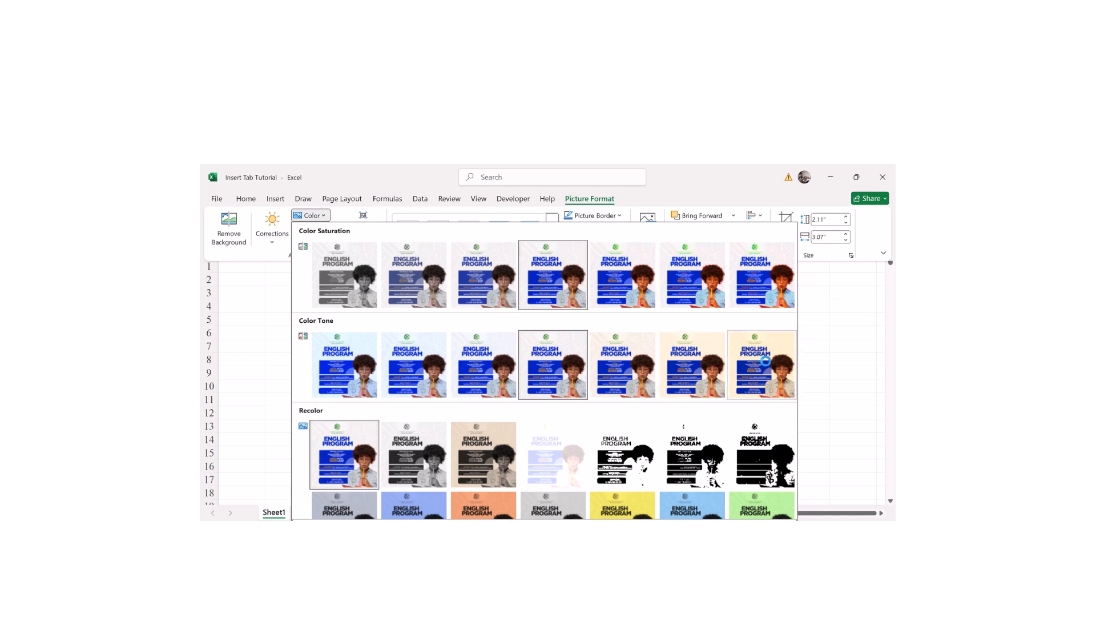
pyautogui.click(341, 279)
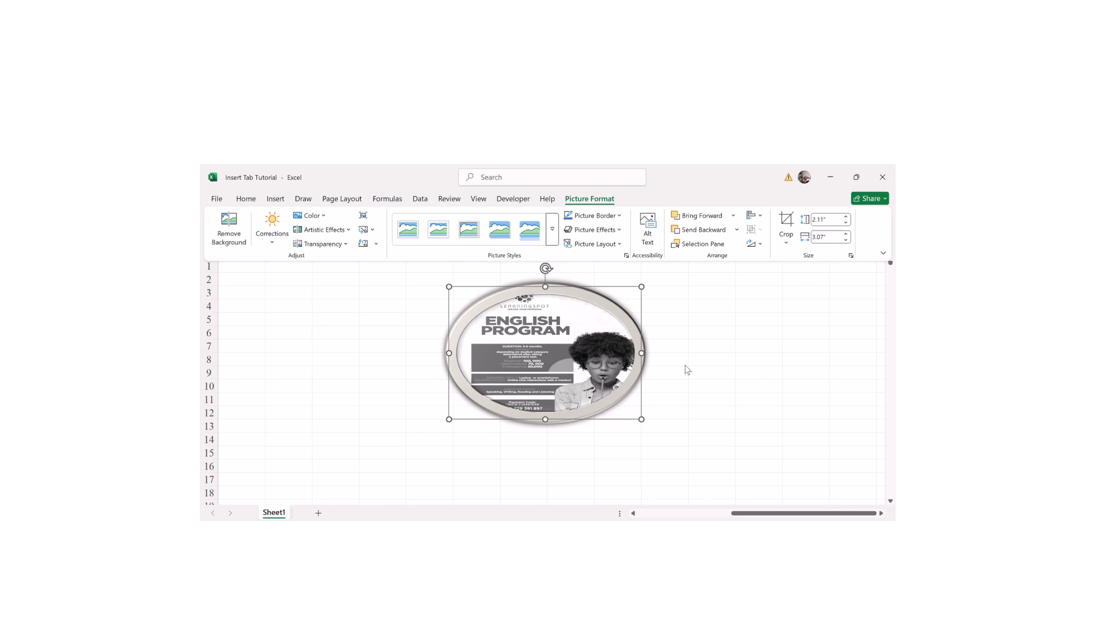
# - Set the flyer's color saturation to the fifth preset and apply the second artistic effect to it
pyautogui.click(319, 219)
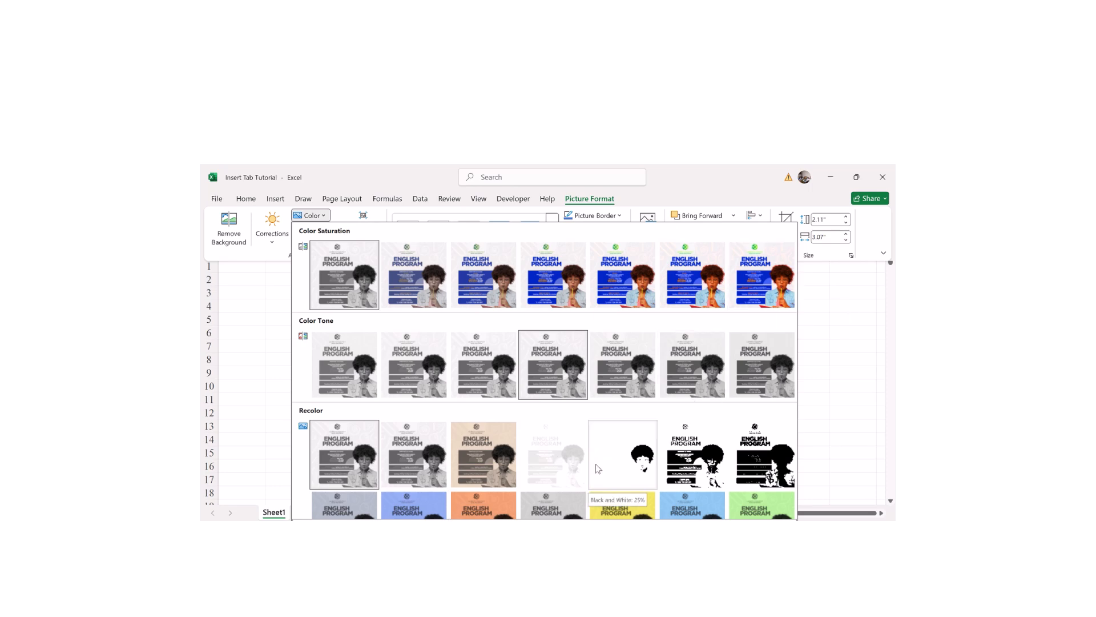
pyautogui.click(627, 301)
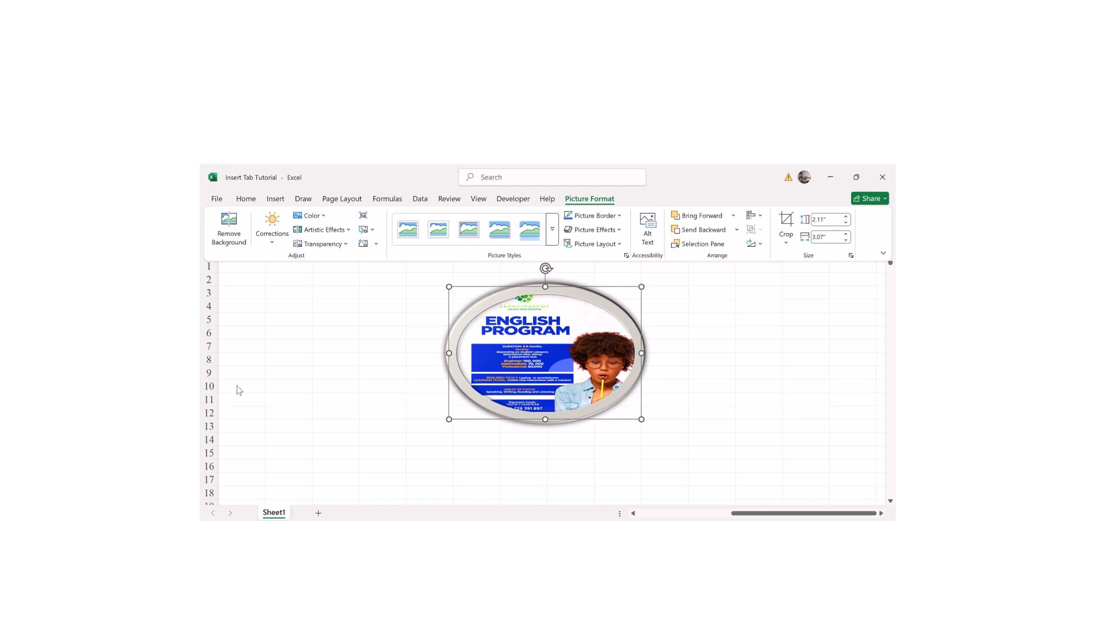
pyautogui.click(331, 233)
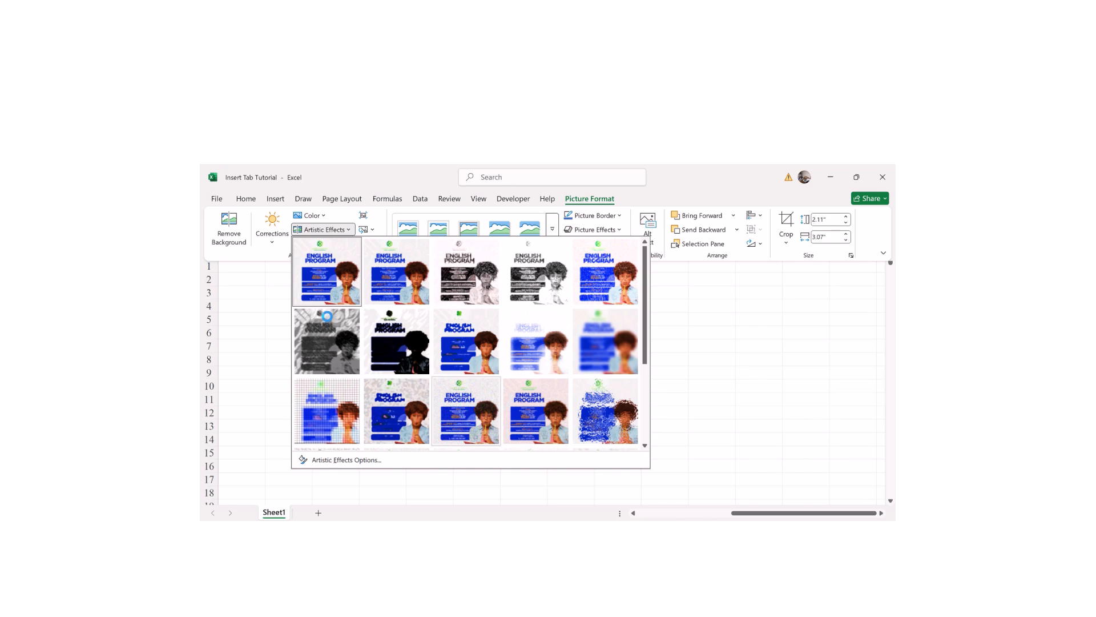
pyautogui.click(397, 284)
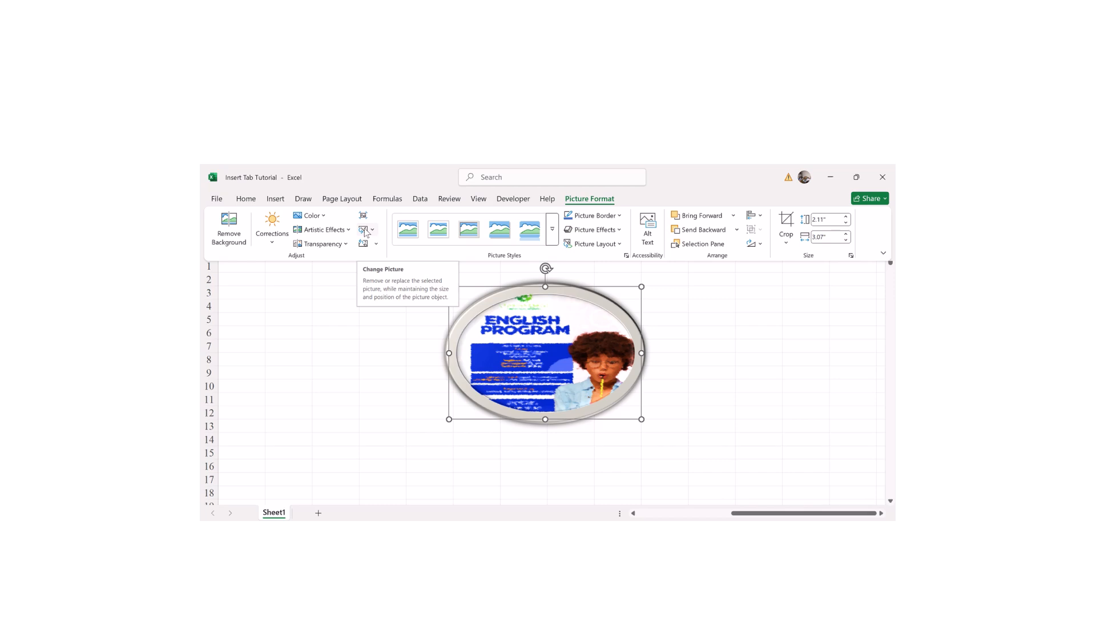
# - Replace the flyer picture with the Learn French with LearningSpot flyer from this device's Downloads folder
pyautogui.click(365, 230)
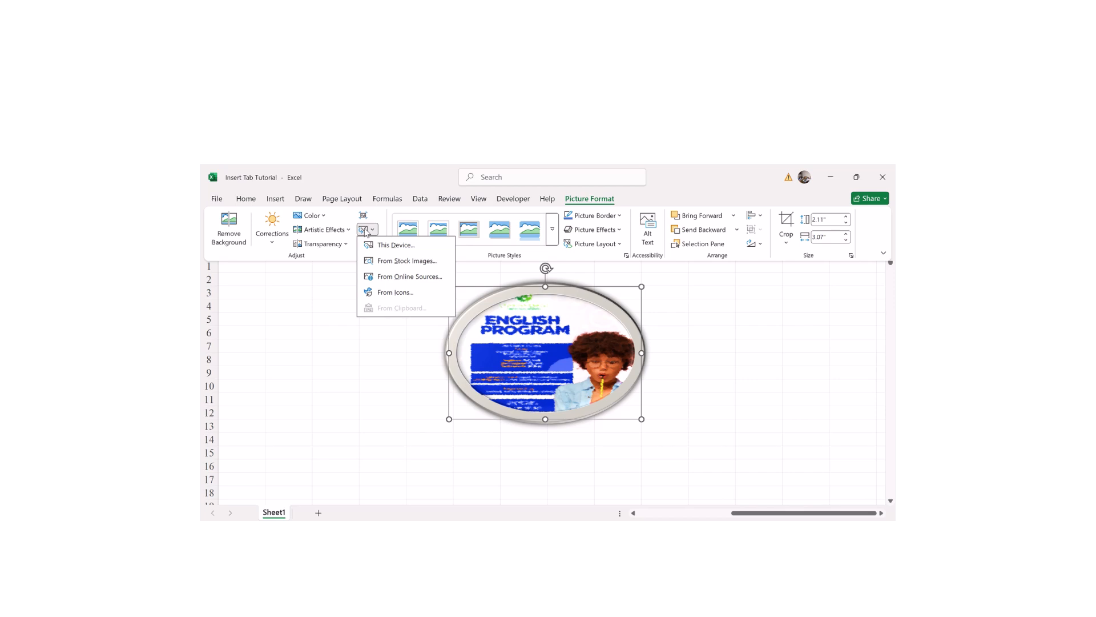
pyautogui.click(393, 245)
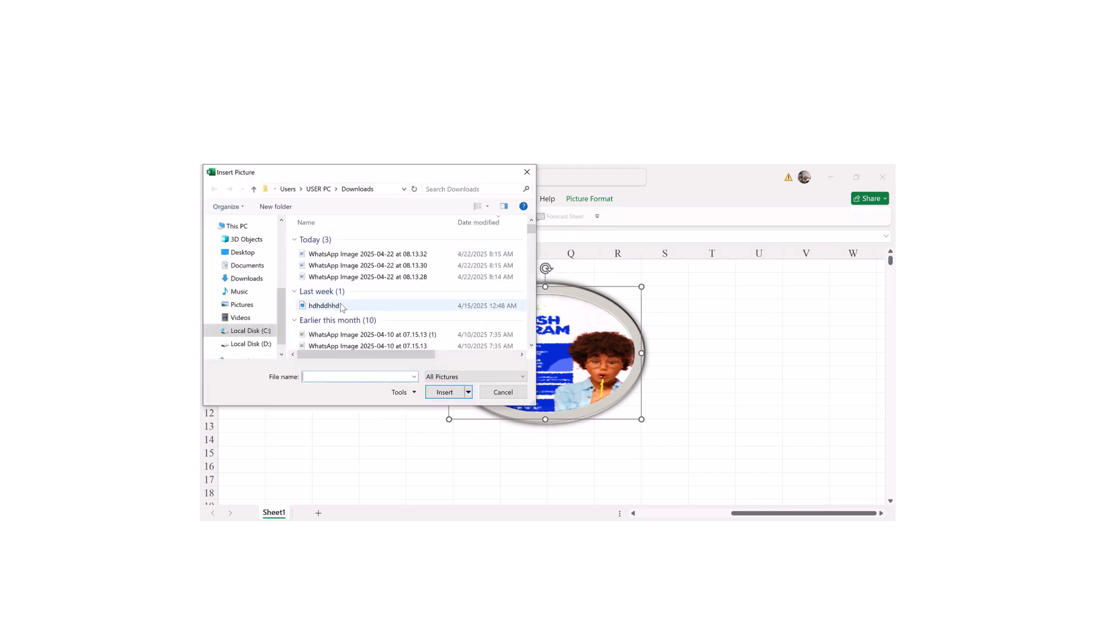
pyautogui.moveTo(531, 229); pyautogui.dragTo(532, 263)
pyautogui.doubleClick(349, 327)
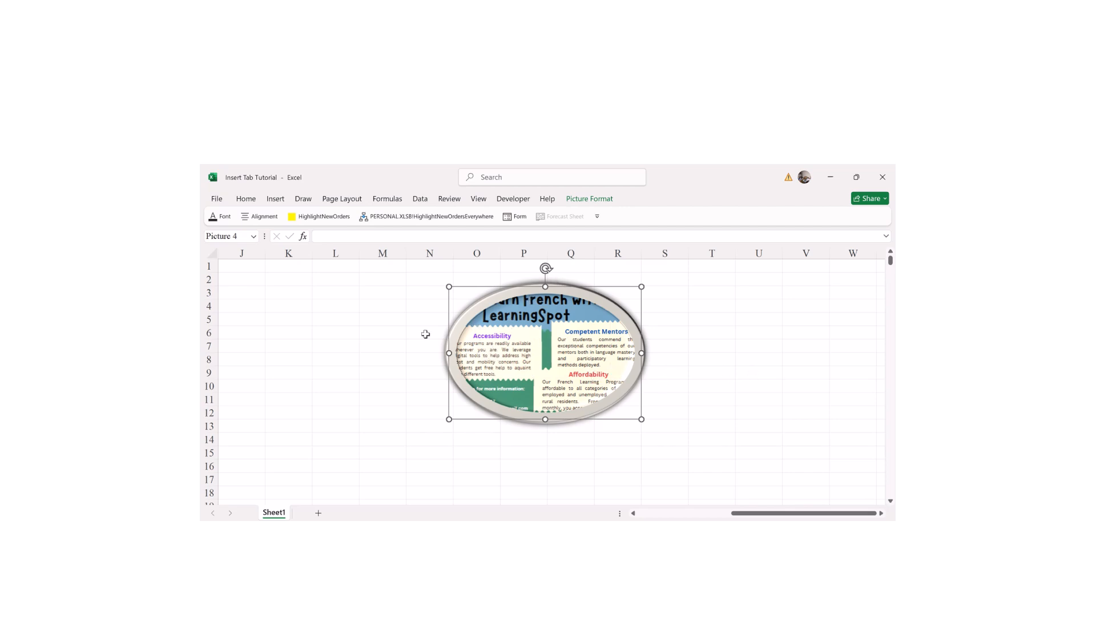
pyautogui.click(590, 200)
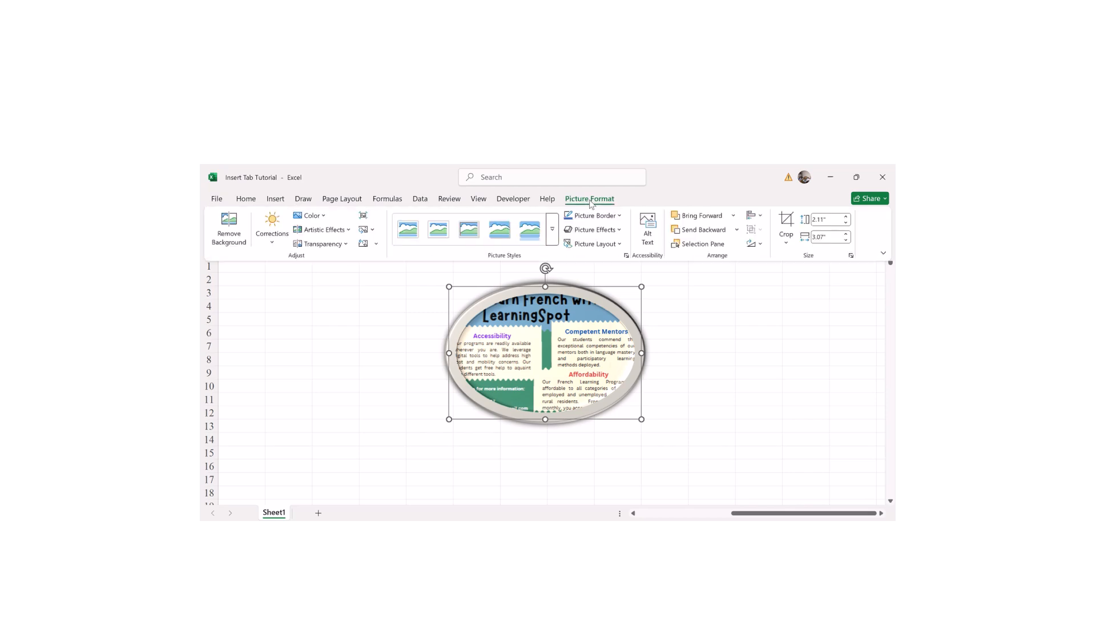
pyautogui.click(374, 230)
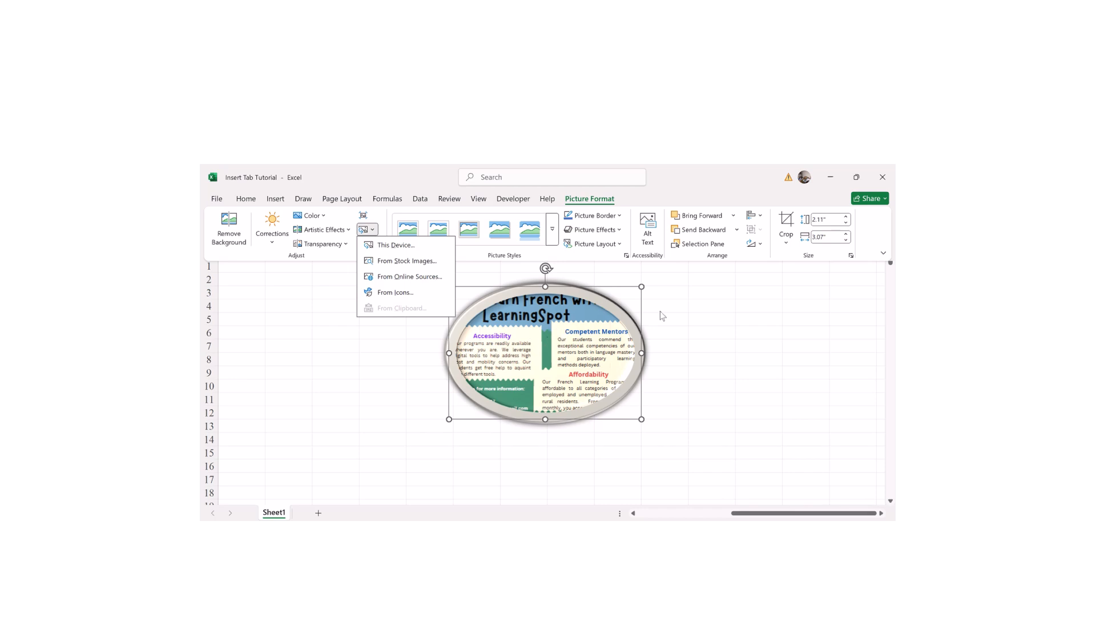
pyautogui.click(769, 338)
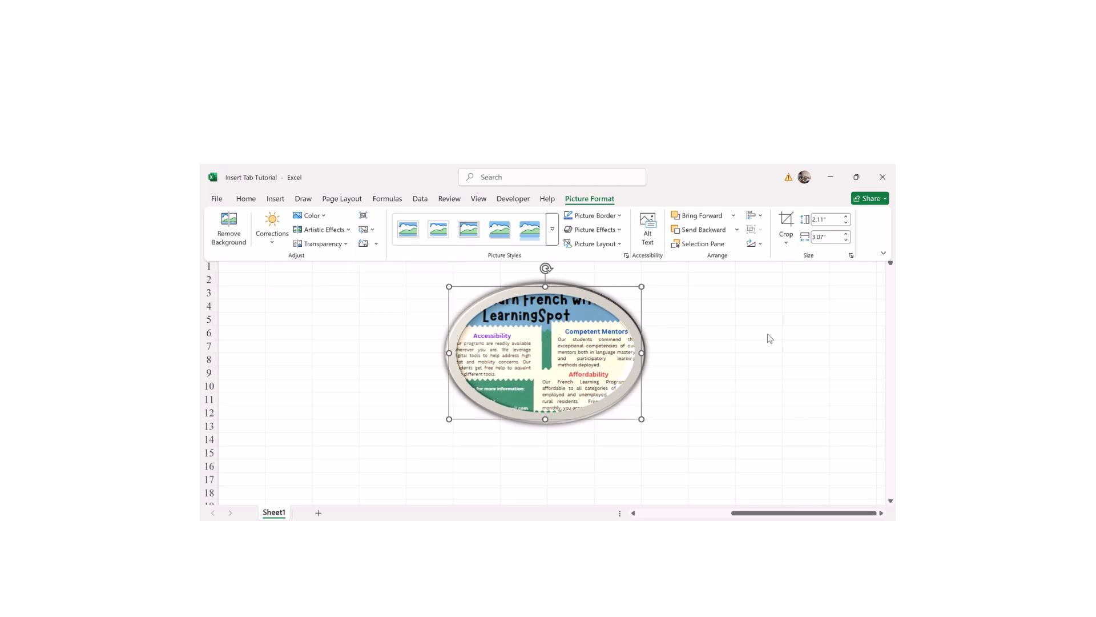
# - Enter "This is to show you why you should enroll in our French program." in cell N3
pyautogui.click(429, 294)
pyautogui.write('Th')
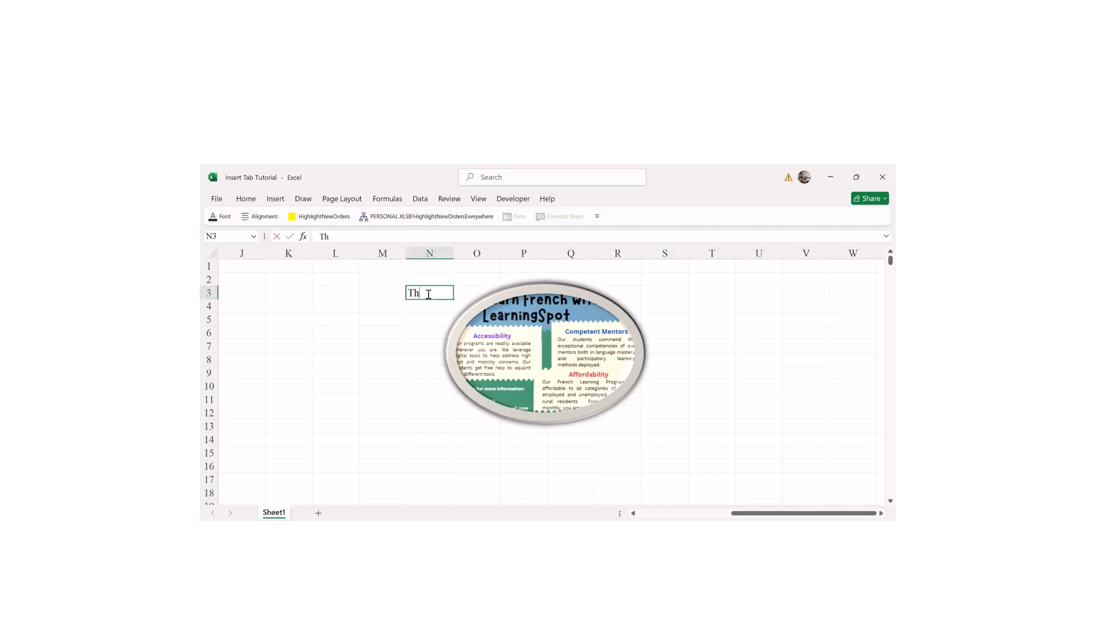
pyautogui.write('is is to show')
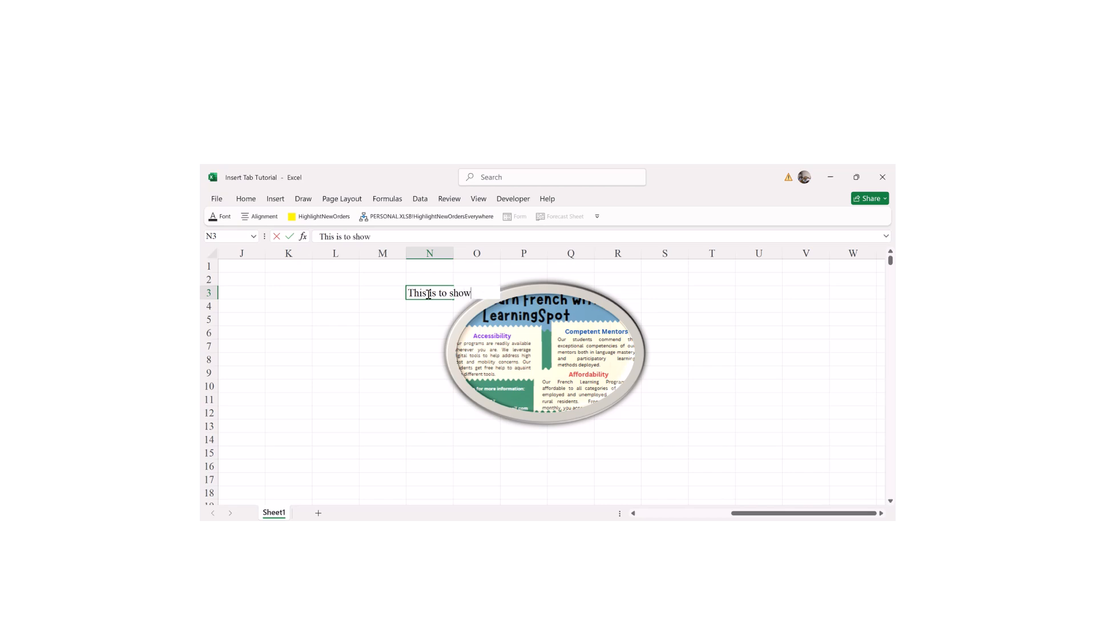
pyautogui.write(' you th')
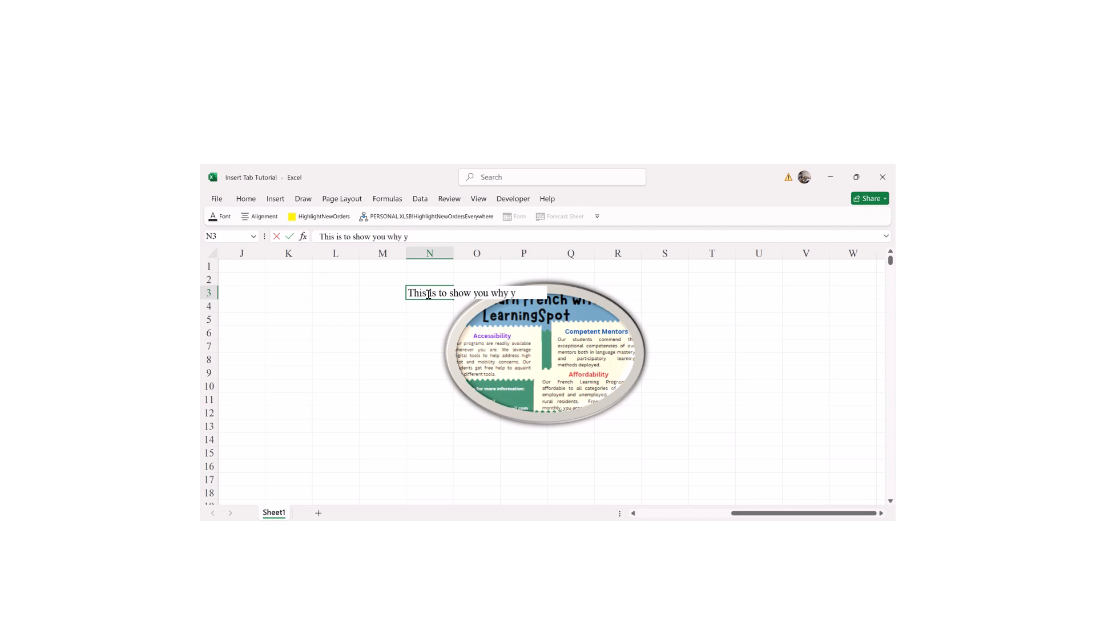
pyautogui.write('should ')
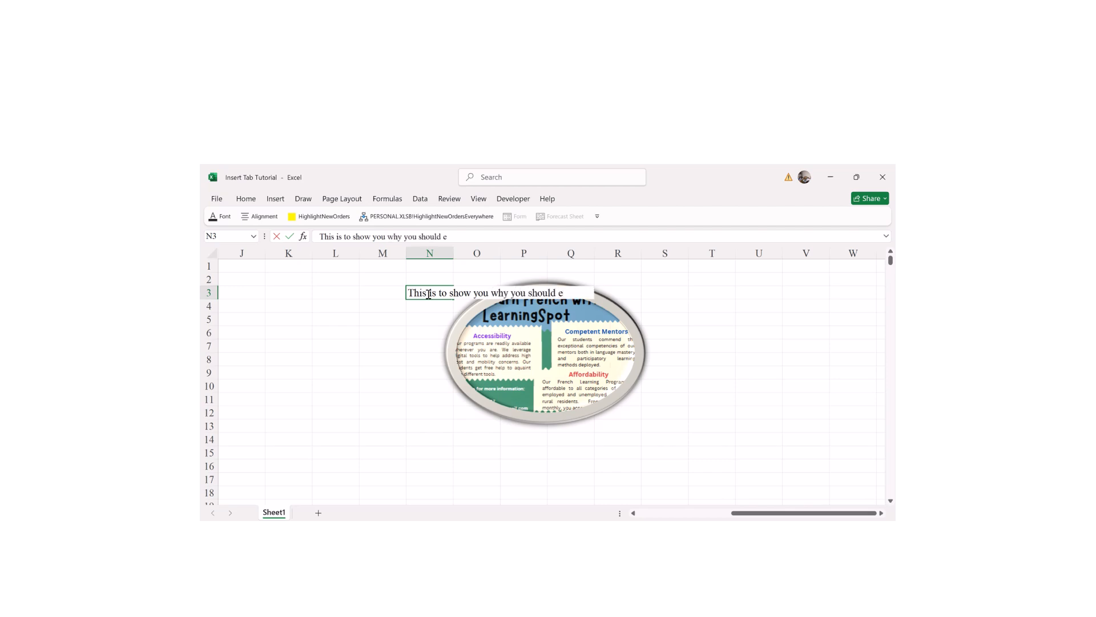
pyautogui.write('enroll in our French program.')
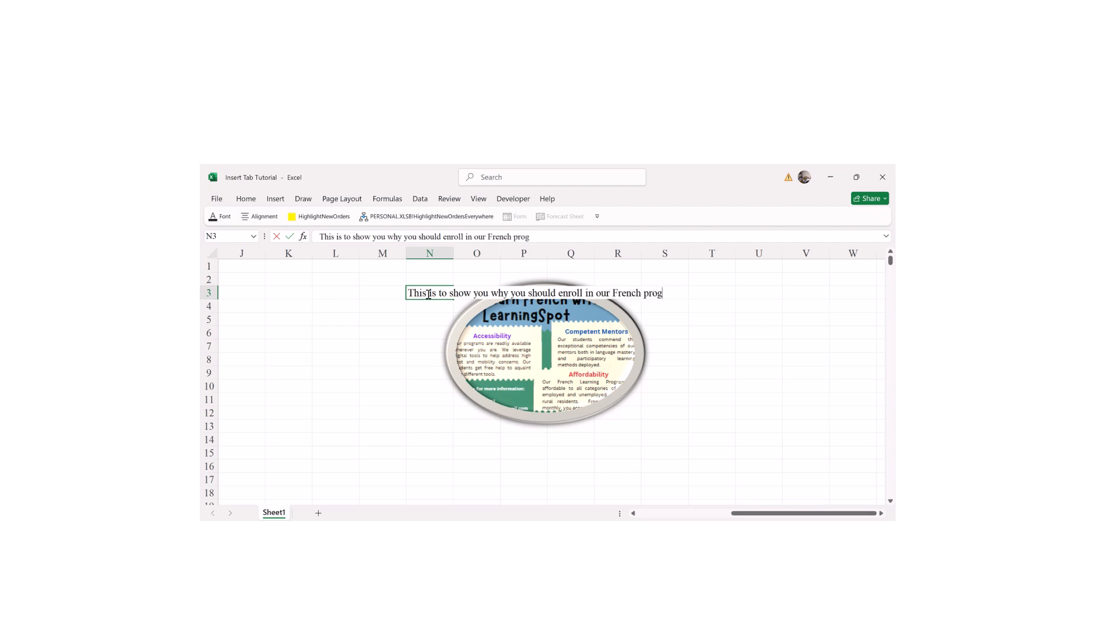
pyautogui.click(745, 400)
pyautogui.click(445, 304)
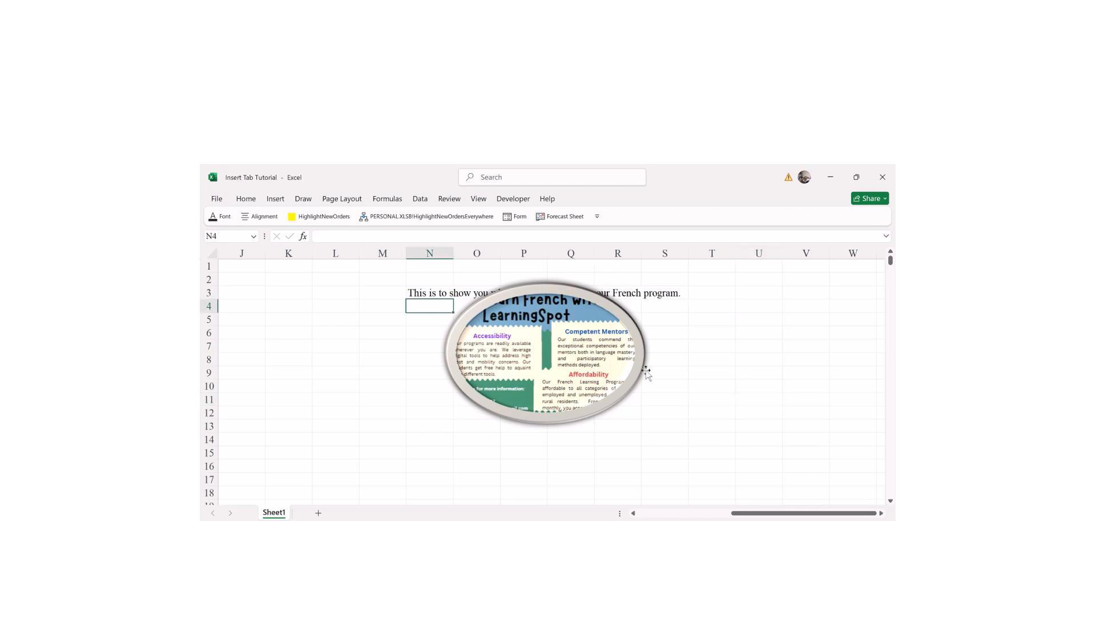
pyautogui.click(424, 290)
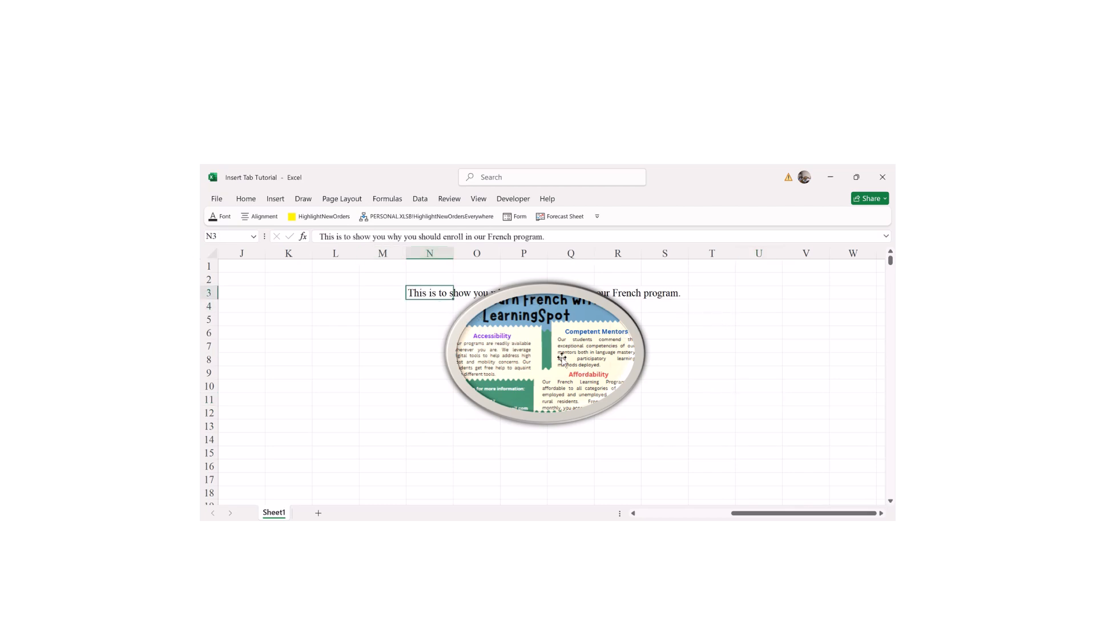
pyautogui.click(749, 375)
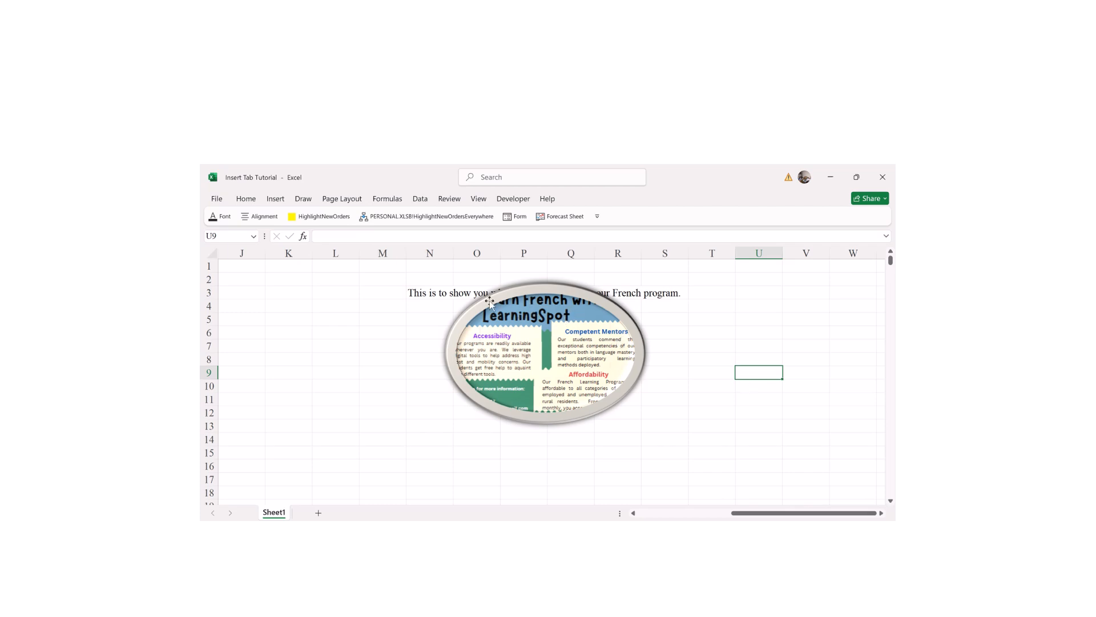
pyautogui.click(422, 293)
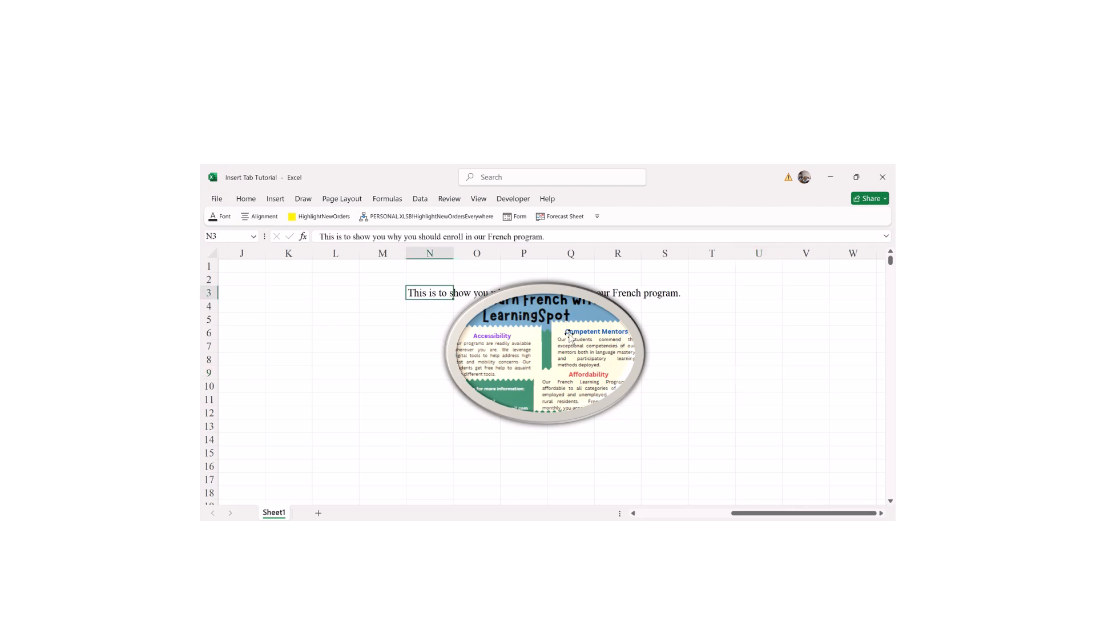
# - Try to send the French flyer picture backward behind the sentence in cell N3, and check the cell
pyautogui.click(545, 352)
pyautogui.click(592, 198)
pyautogui.click(709, 230)
pyautogui.click(709, 234)
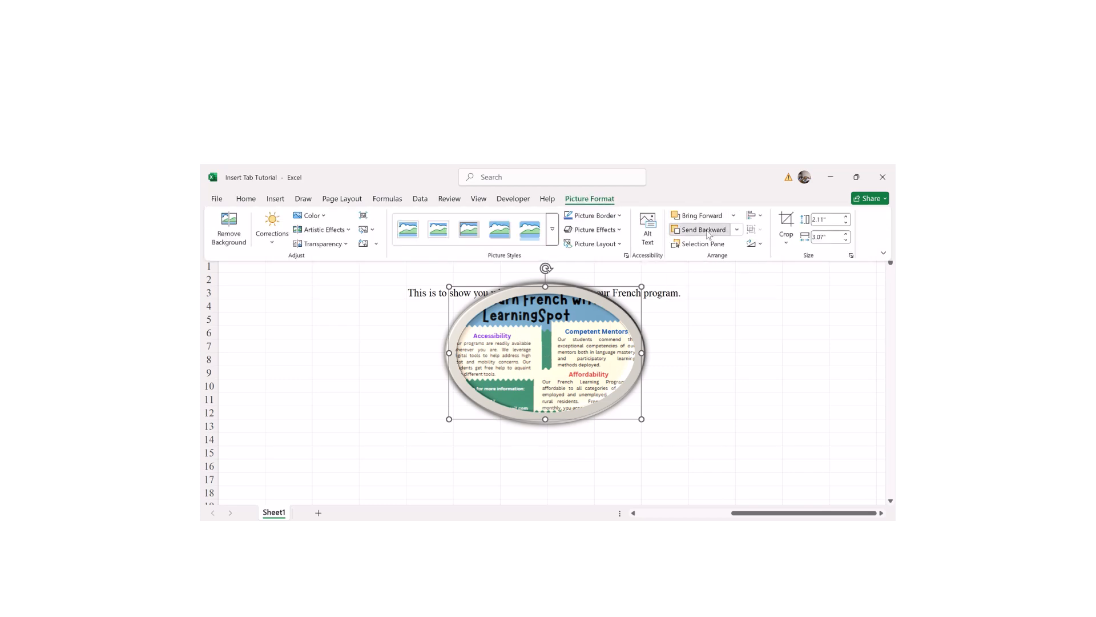
pyautogui.click(744, 332)
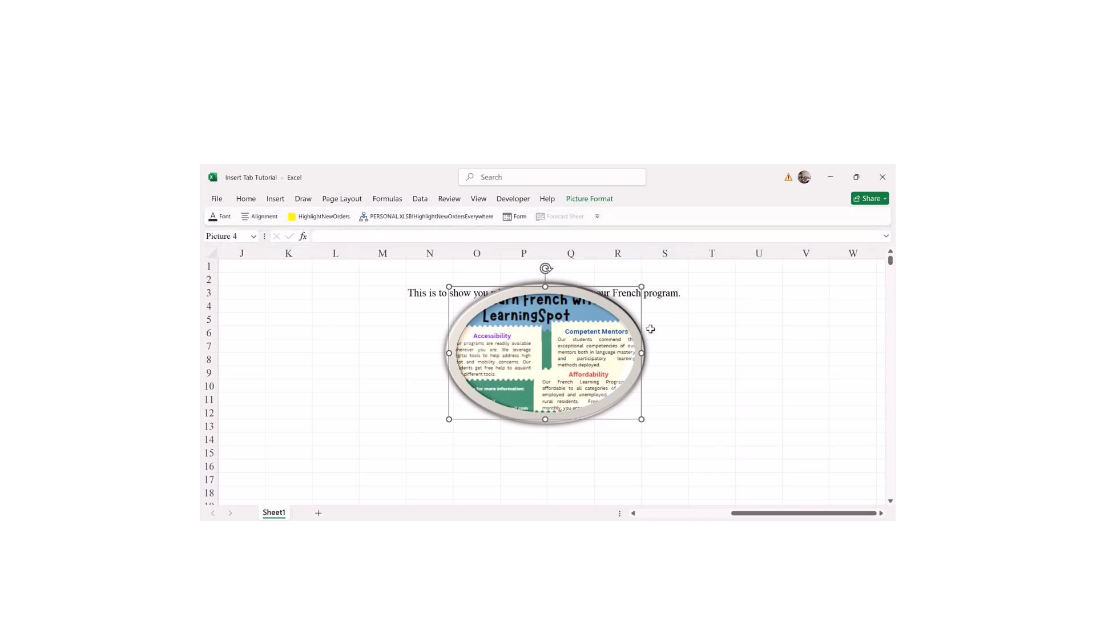
pyautogui.click(715, 341)
pyautogui.click(460, 295)
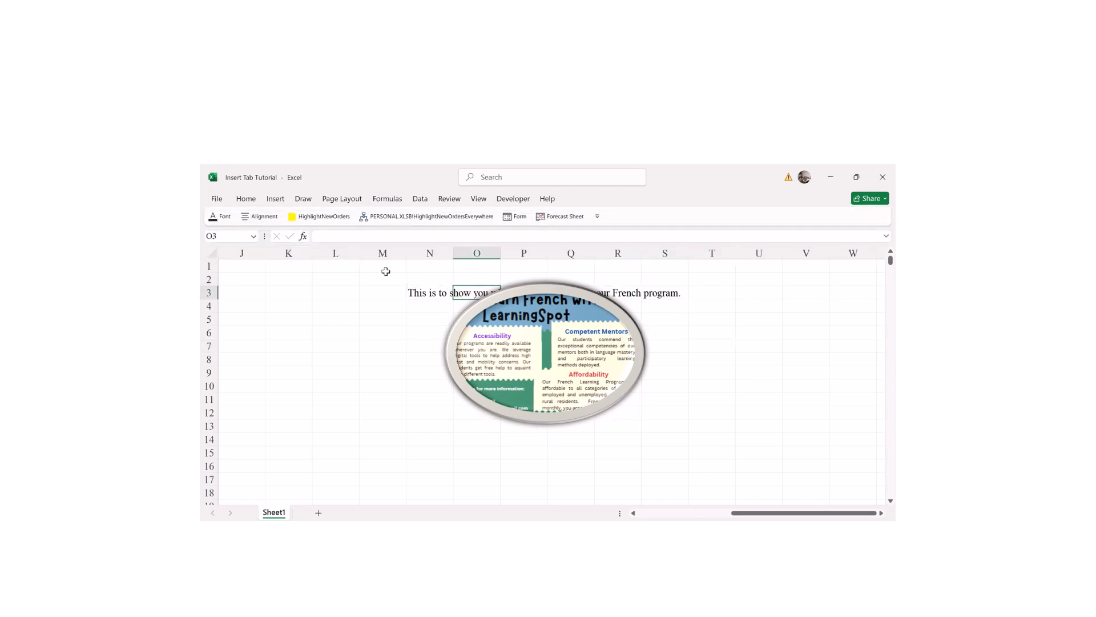
pyautogui.click(419, 295)
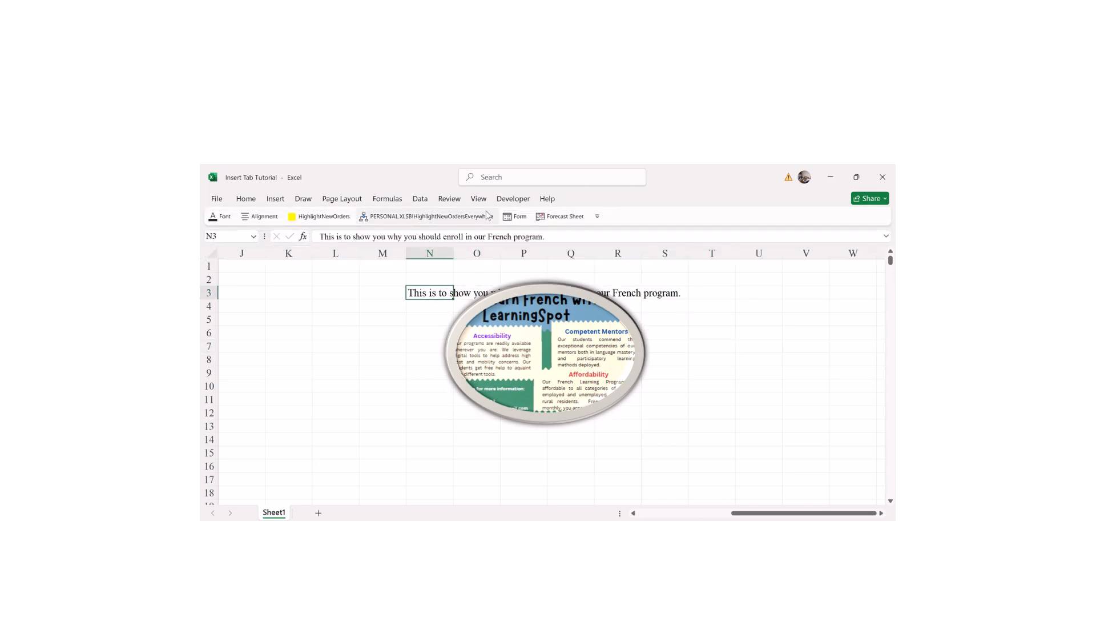
pyautogui.click(564, 343)
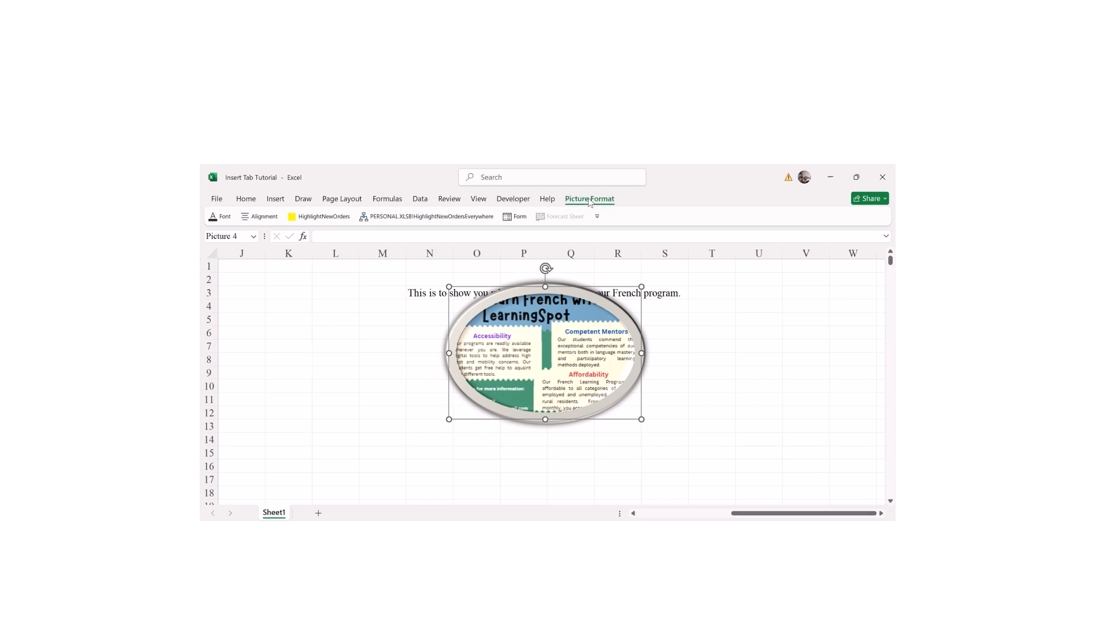
pyautogui.click(590, 199)
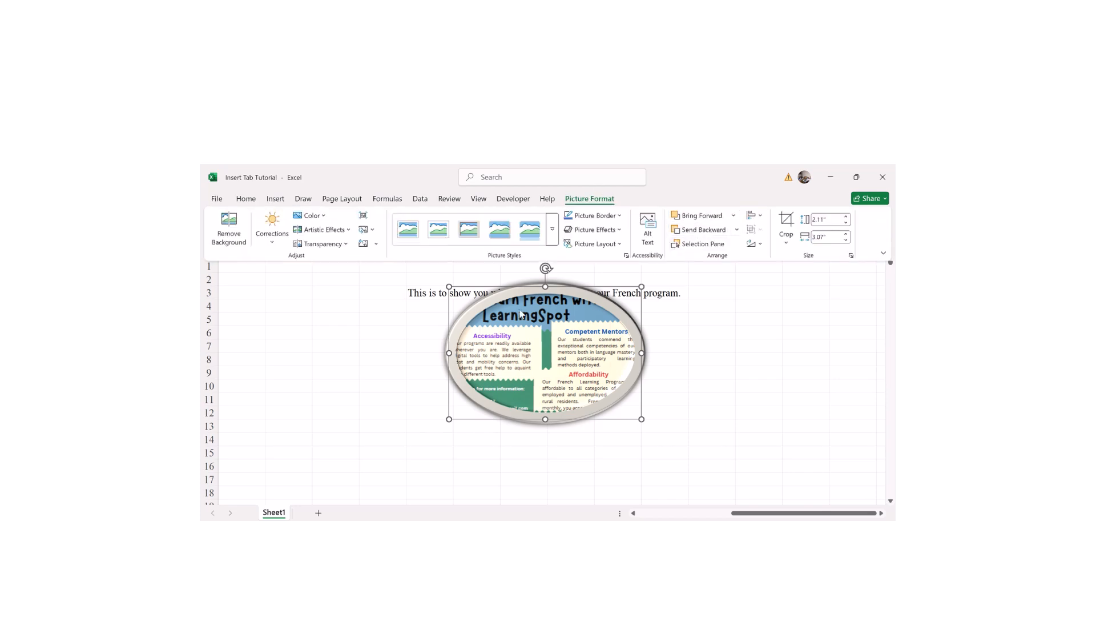
pyautogui.click(427, 292)
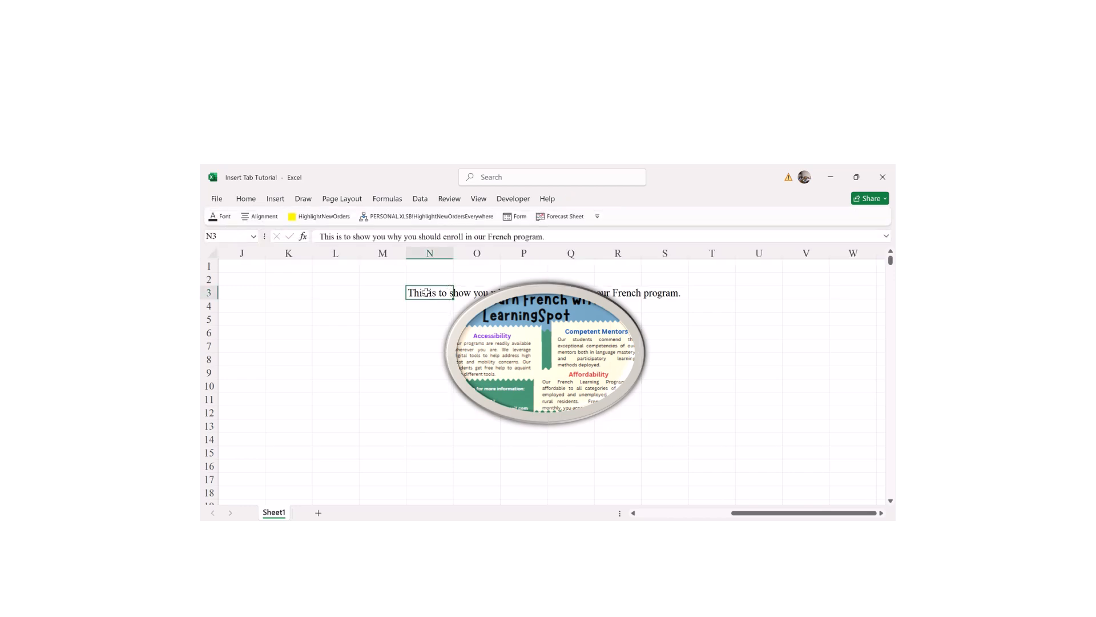
# - Merge and center the French program sentence across cells N3 to S3
pyautogui.moveTo(427, 295); pyautogui.dragTo(656, 295)
pyautogui.click(251, 203)
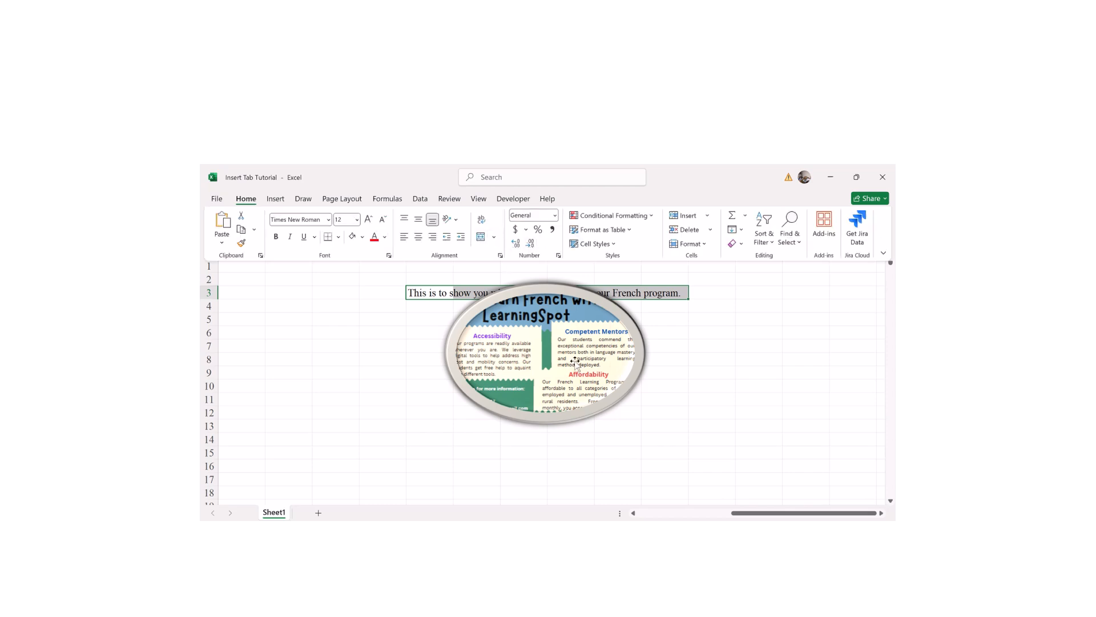
pyautogui.click(481, 238)
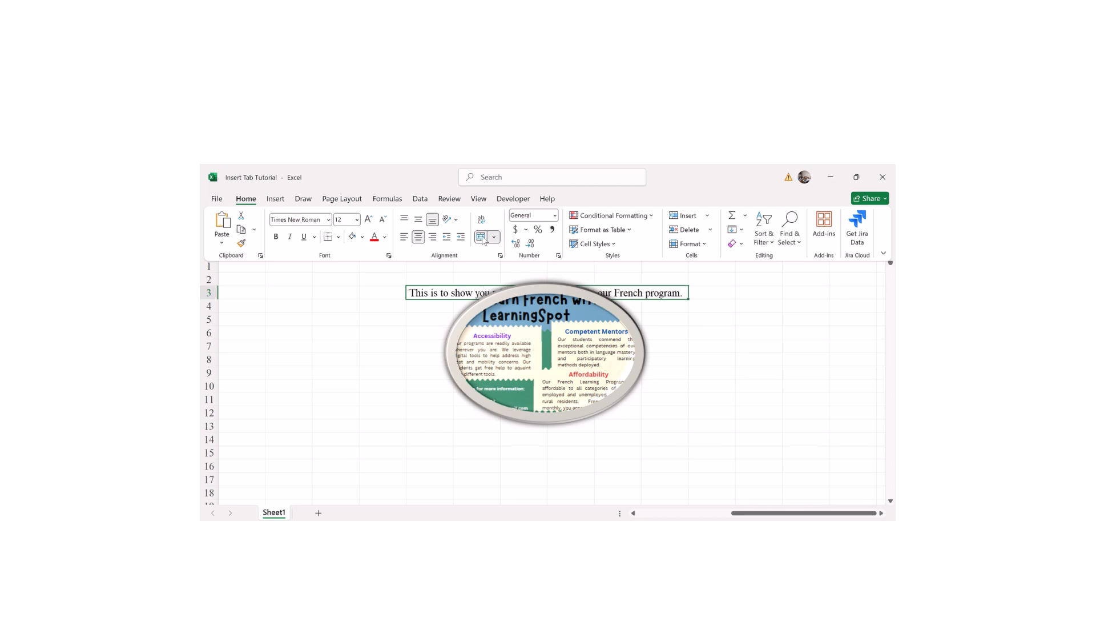
pyautogui.click(404, 362)
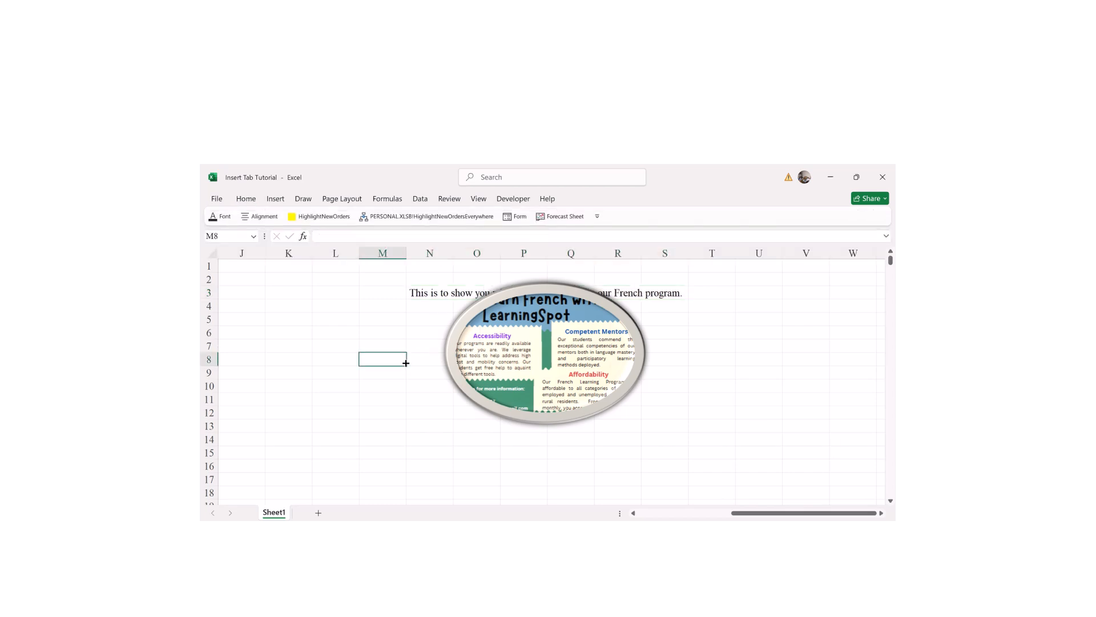
# - Try to send the French flyer picture behind the merged sentence in row 3, and check the merged cell
pyautogui.click(523, 340)
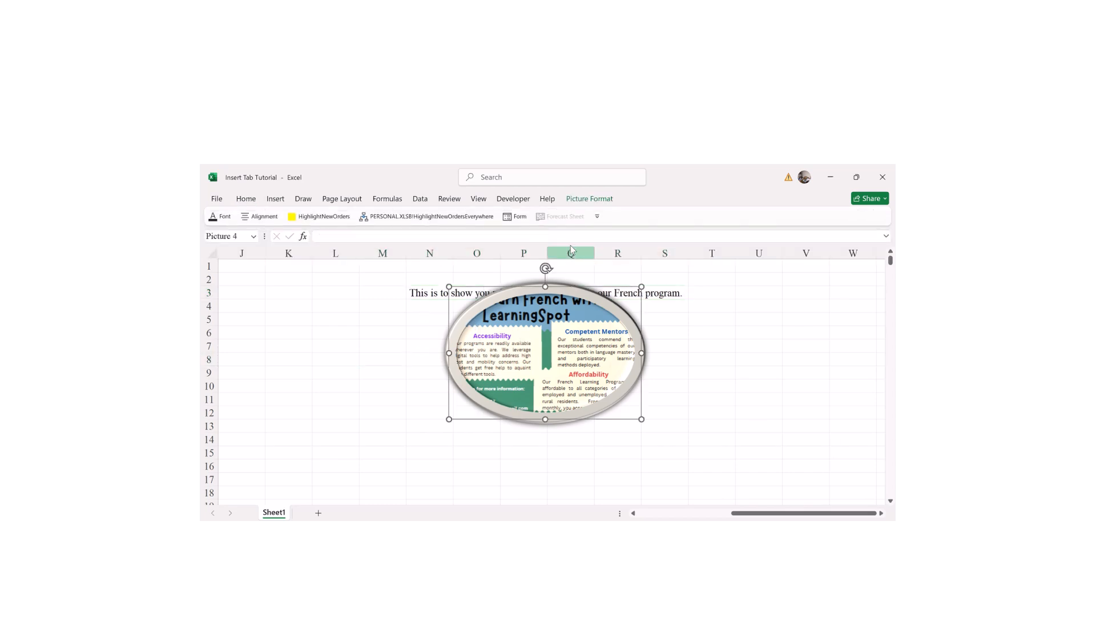
pyautogui.click(583, 201)
pyautogui.click(398, 330)
pyautogui.click(528, 334)
pyautogui.click(601, 201)
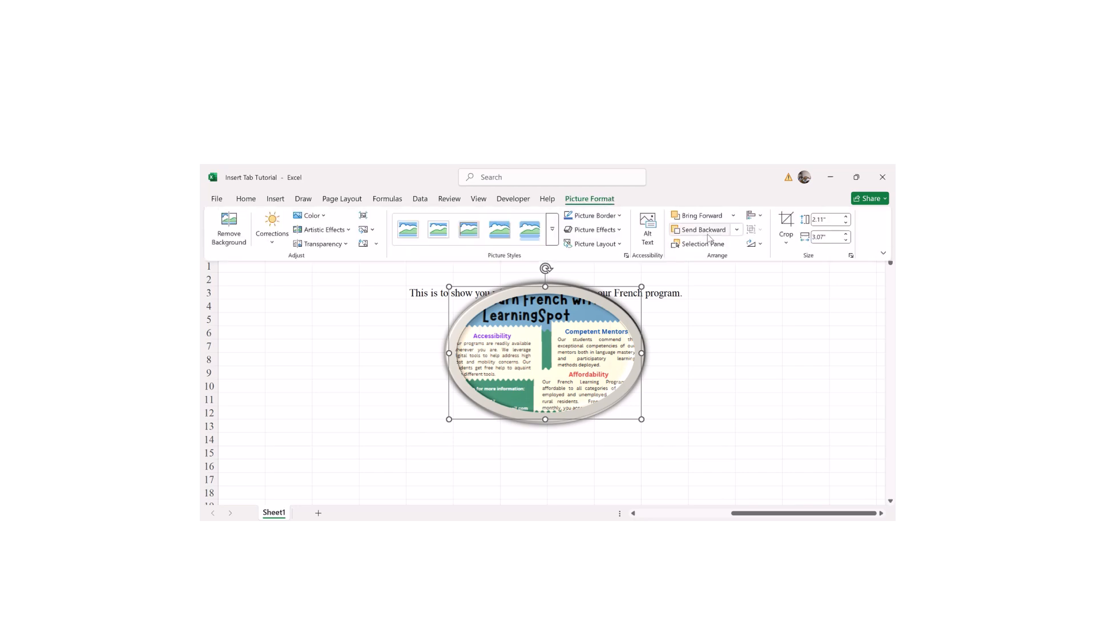
pyautogui.click(737, 230)
pyautogui.click(711, 261)
pyautogui.click(706, 321)
pyautogui.click(706, 320)
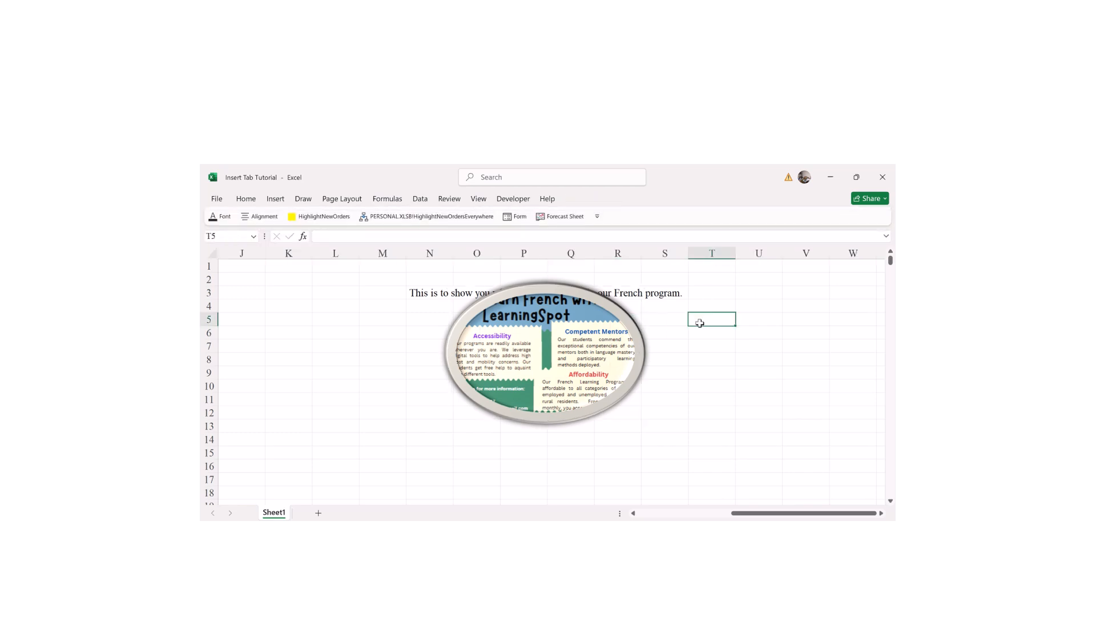
pyautogui.click(450, 301)
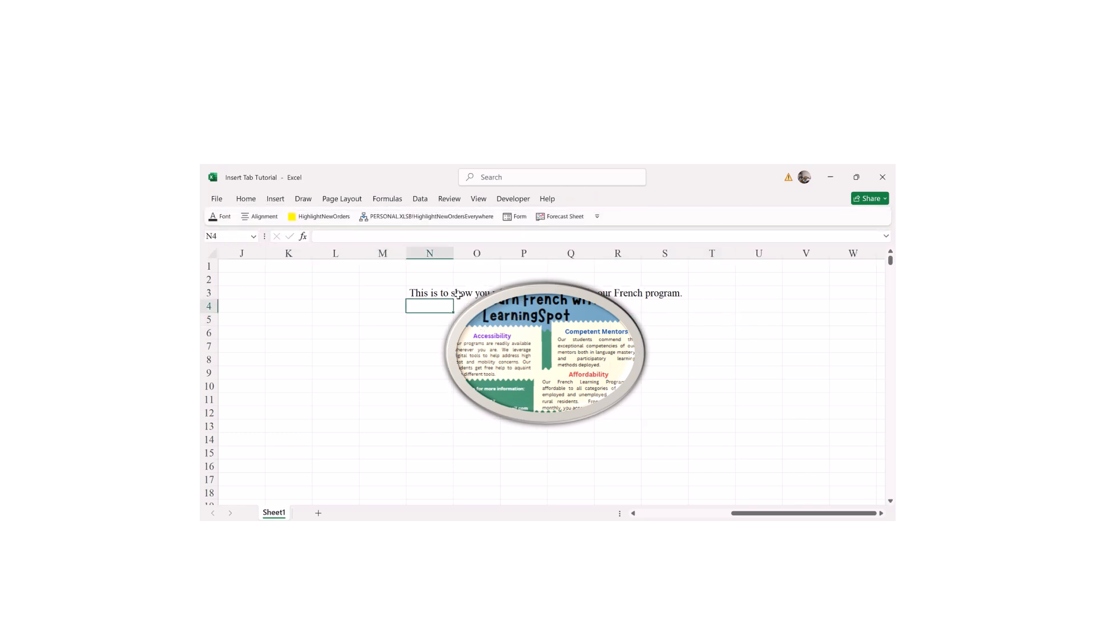
pyautogui.press('Up')
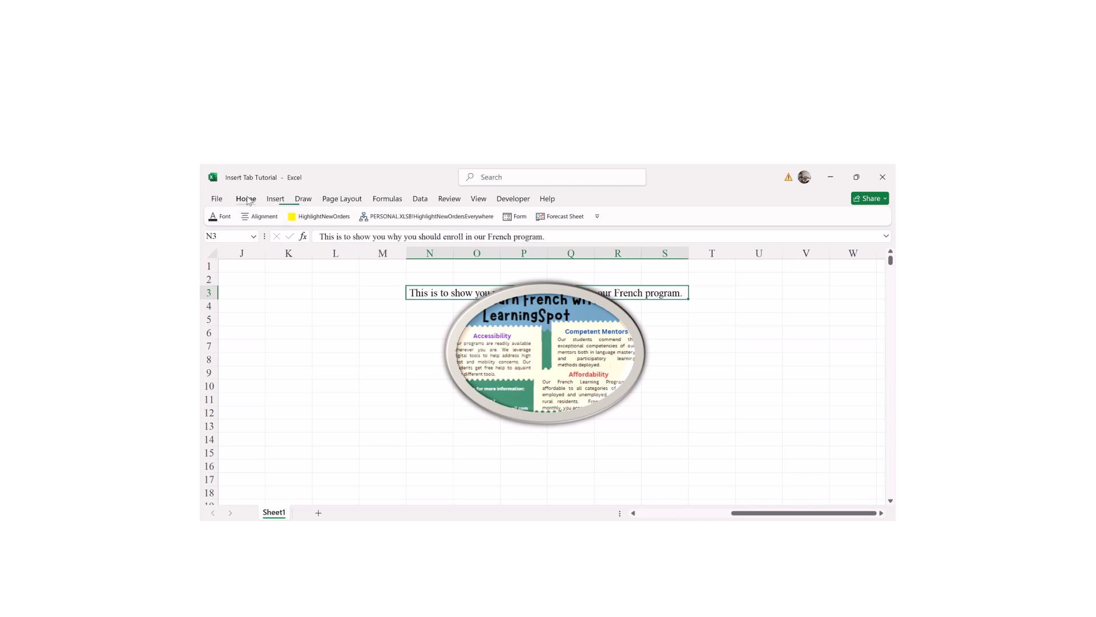
# - Draw a Plaque shape overlapping the right edge of the French flyer picture and enlarge it to cover about R5 to T10
pyautogui.click(247, 199)
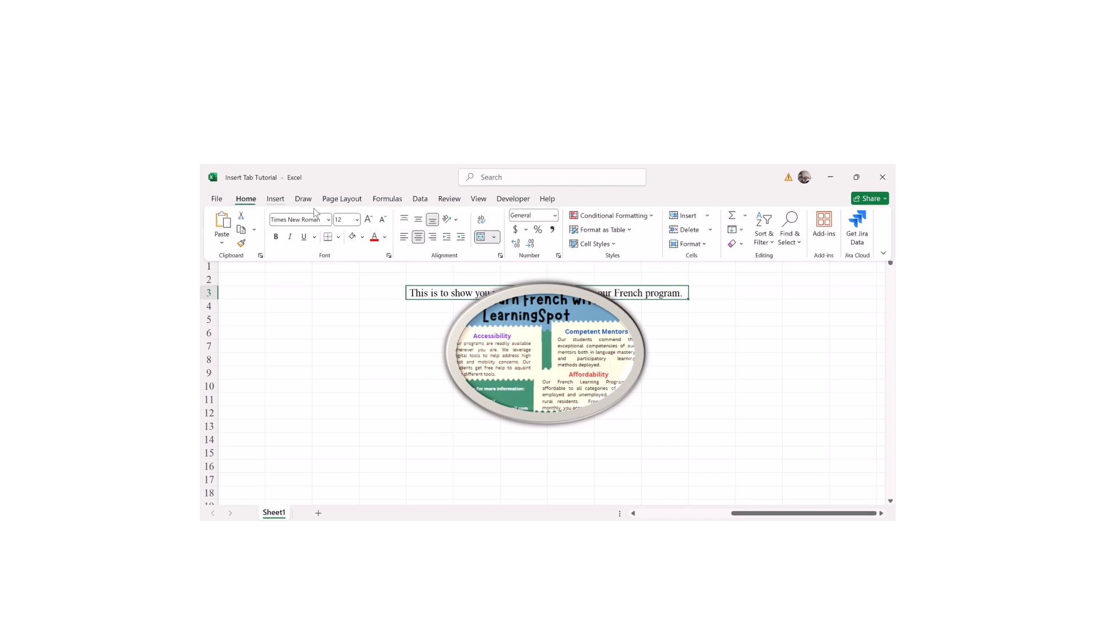
pyautogui.click(279, 199)
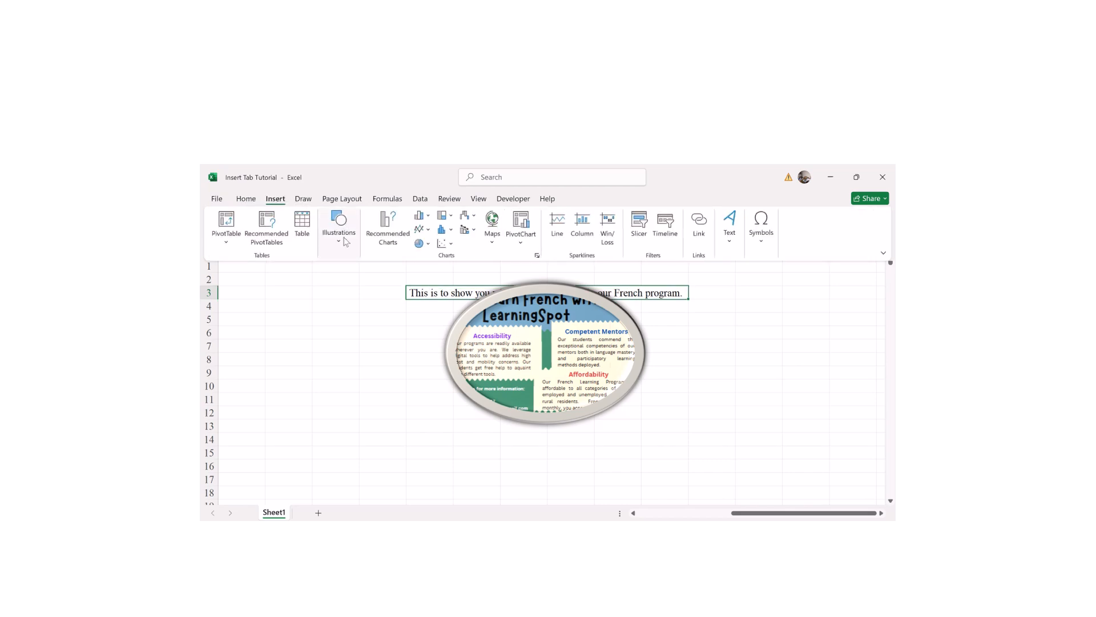
pyautogui.click(343, 240)
pyautogui.click(334, 280)
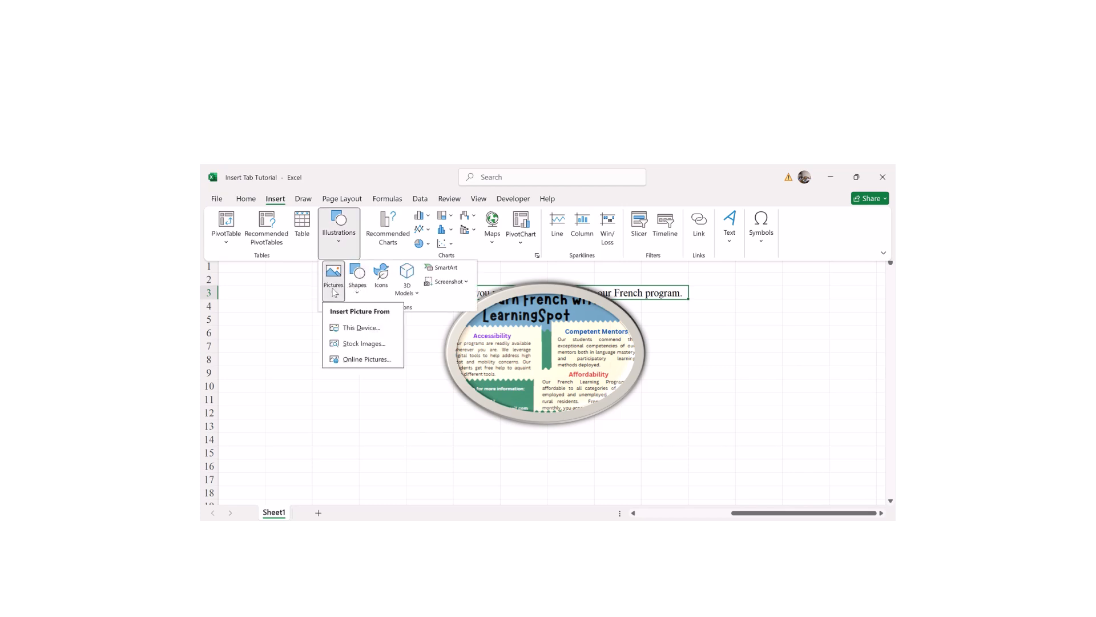
pyautogui.click(358, 288)
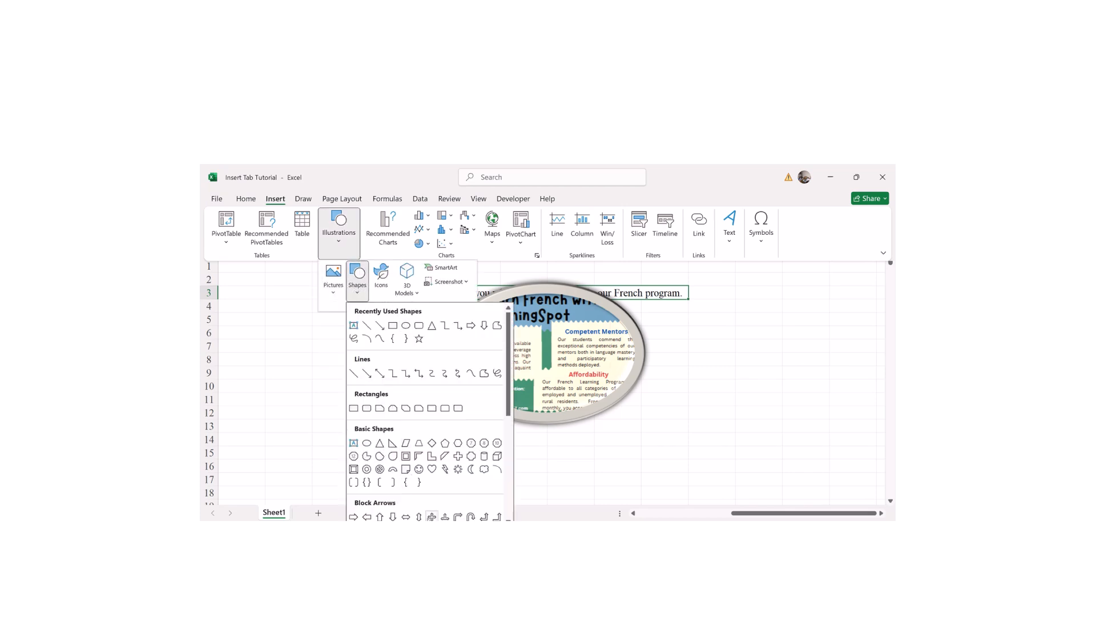
pyautogui.click(471, 457)
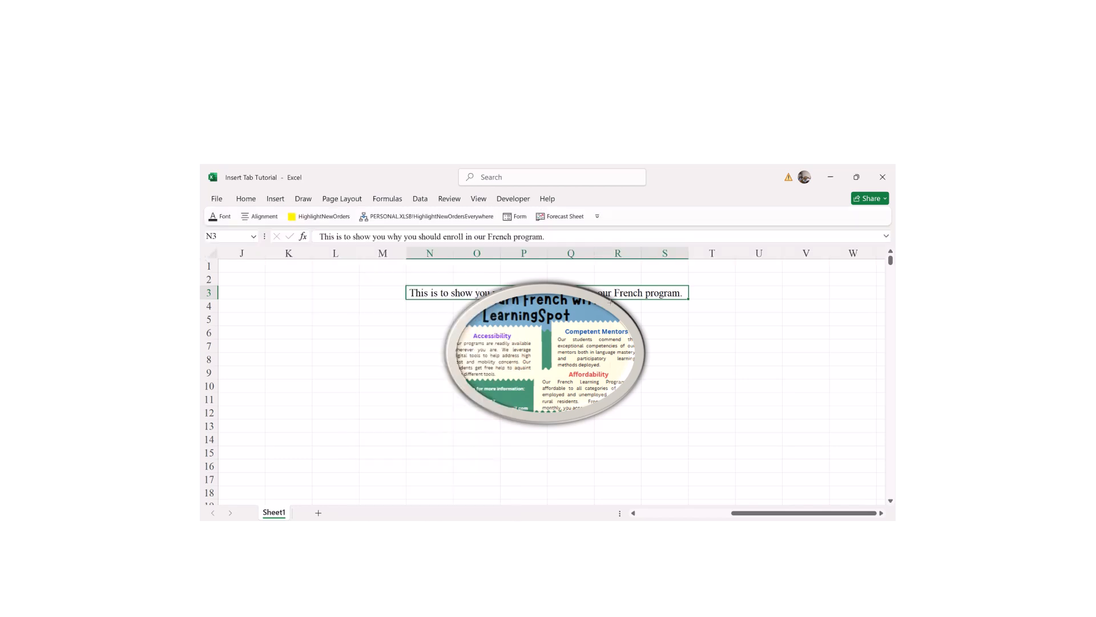
pyautogui.moveTo(598, 315)
pyautogui.mouseDown()
pyautogui.moveTo(661, 377)
pyautogui.moveTo(705, 343)
pyautogui.moveTo(736, 346)
pyautogui.mouseUp()
pyautogui.moveTo(675, 378); pyautogui.dragTo(671, 395)
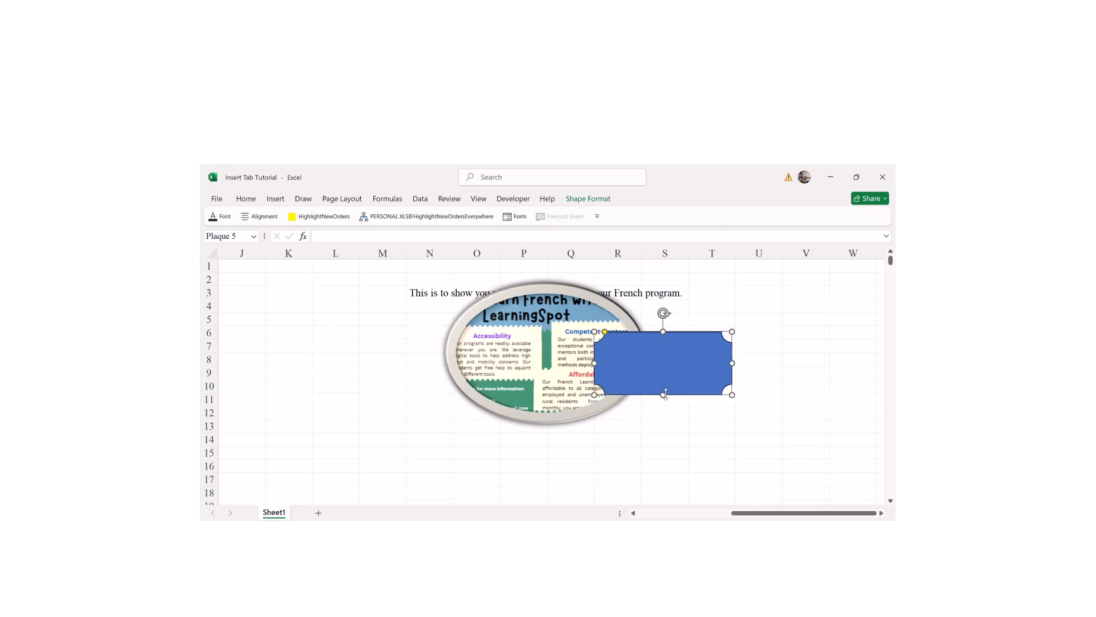
pyautogui.moveTo(665, 329); pyautogui.dragTo(664, 312)
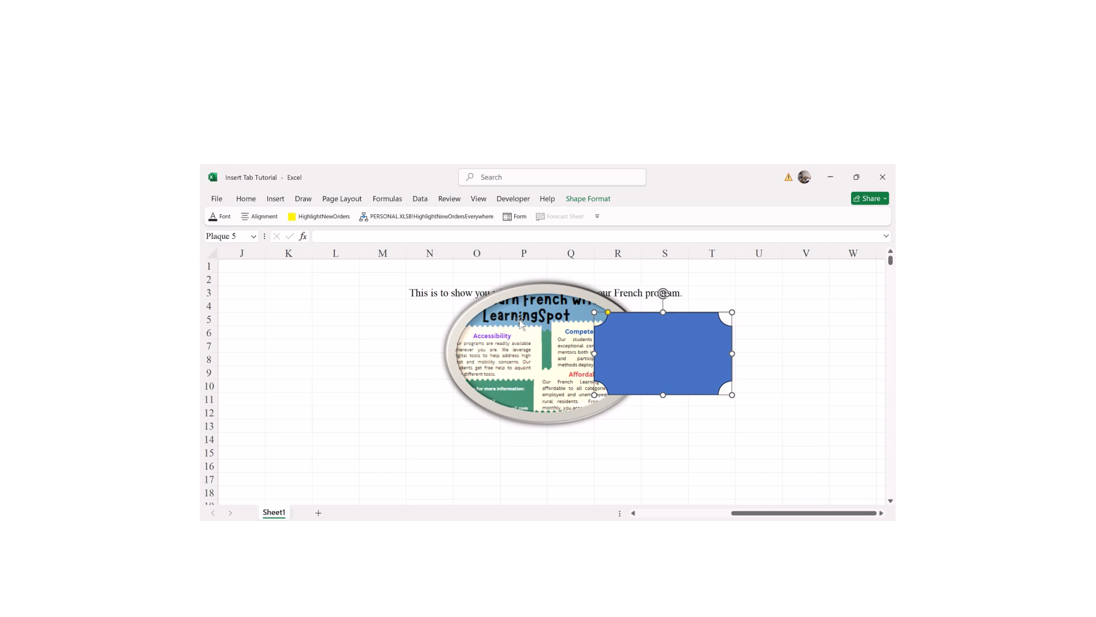
# - Bring the French flyer picture forward in front of the blue plaque shape
pyautogui.click(522, 378)
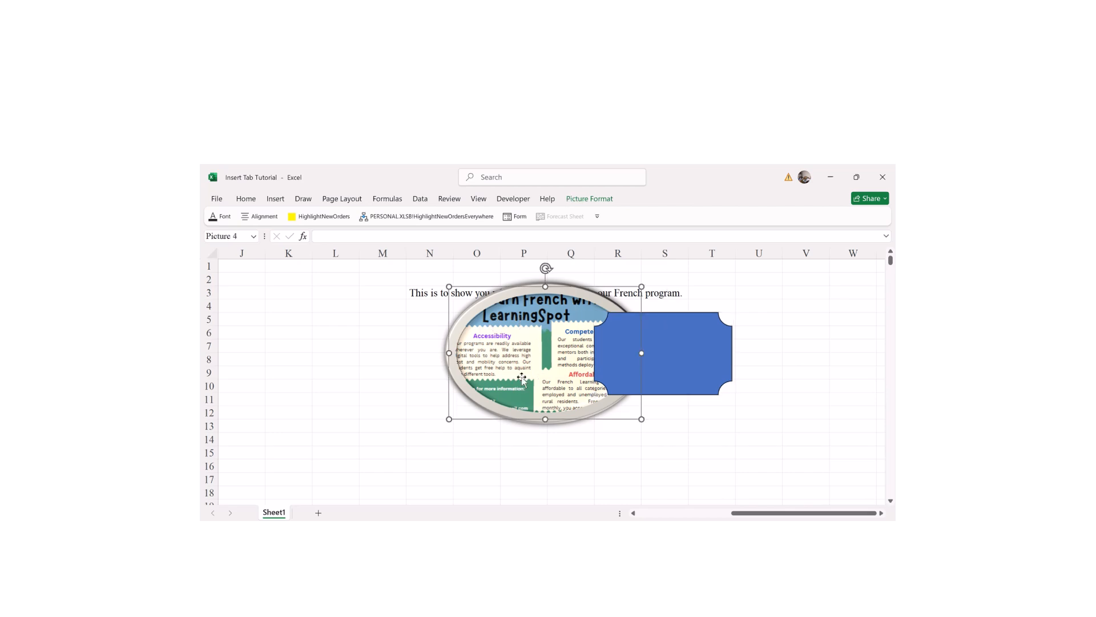
pyautogui.click(817, 450)
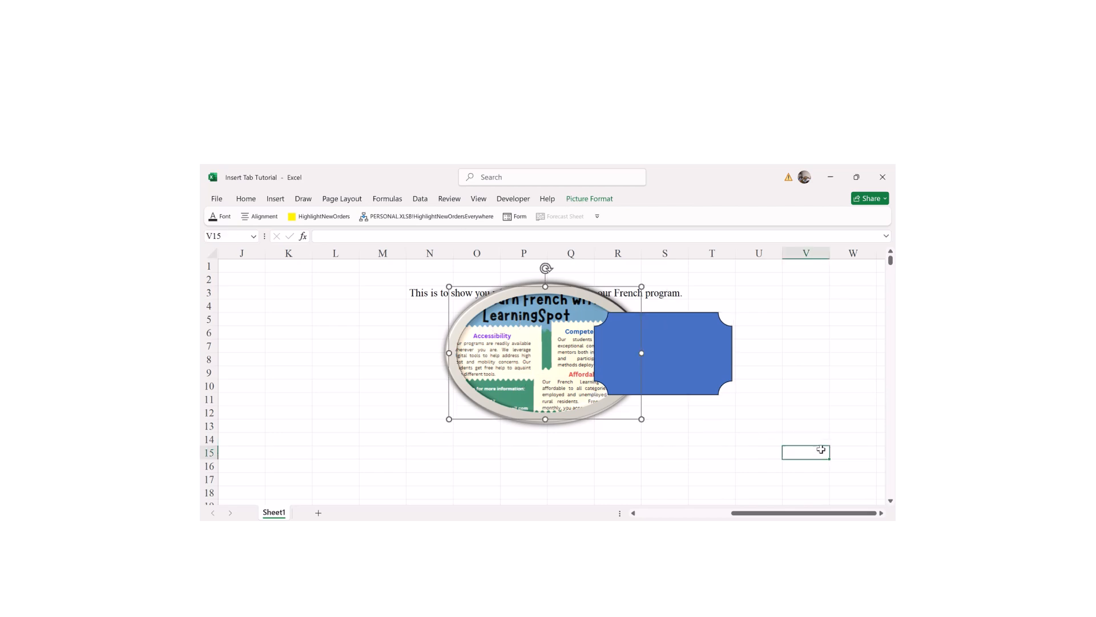
pyautogui.click(512, 358)
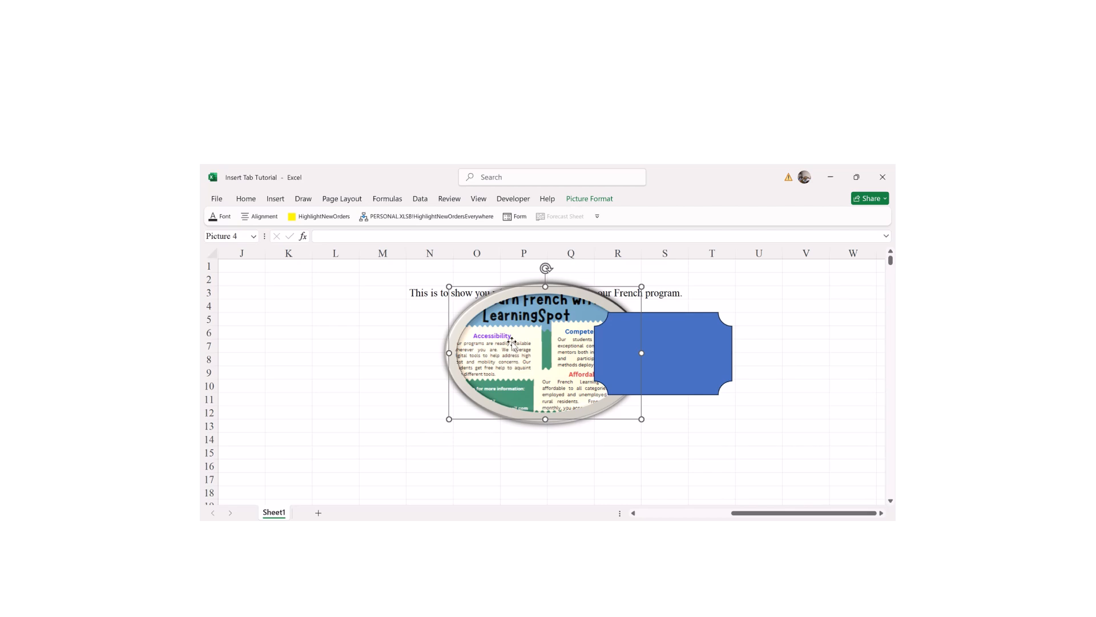
pyautogui.click(590, 200)
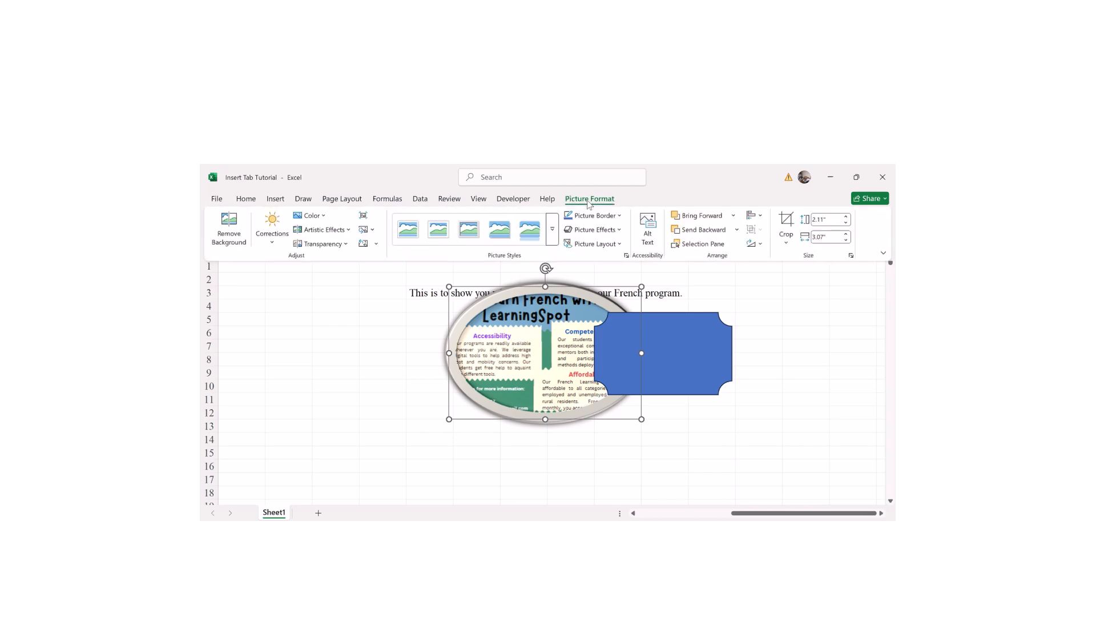
pyautogui.click(709, 215)
pyautogui.hotkey('ctrl', 'F1')
pyautogui.click(763, 390)
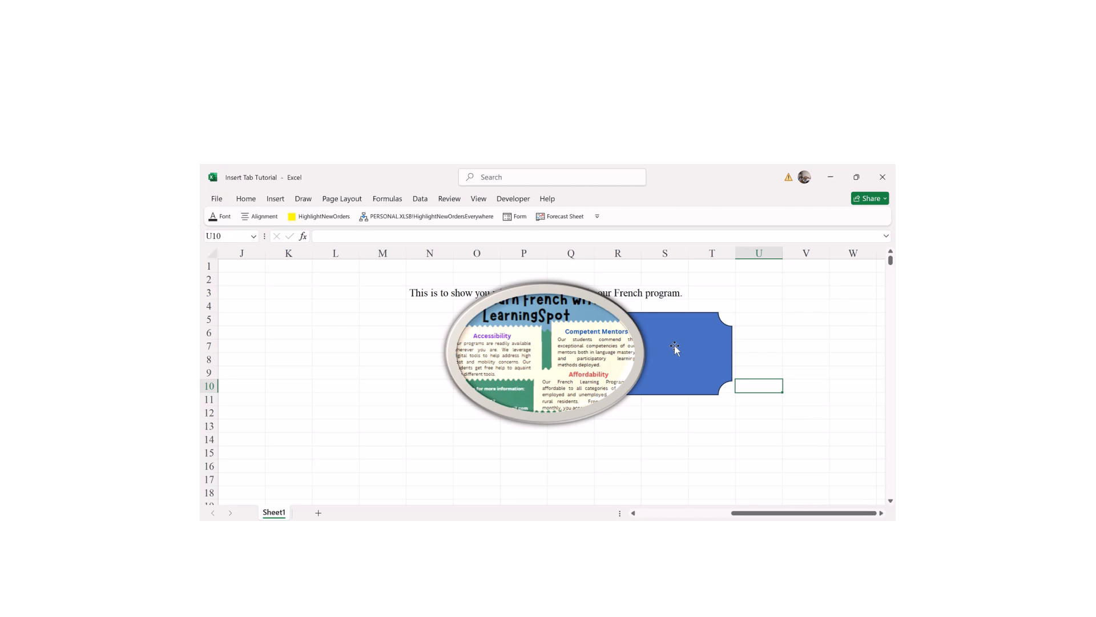
# - Send the French flyer picture backward behind the blue plaque shape
pyautogui.click(579, 360)
pyautogui.click(592, 199)
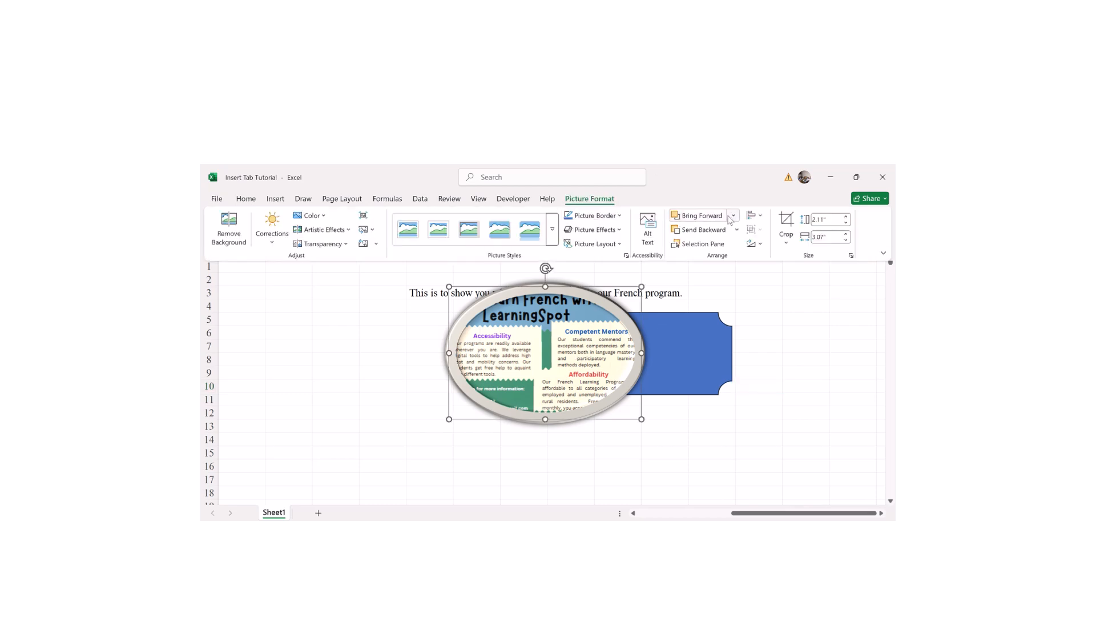
pyautogui.click(720, 231)
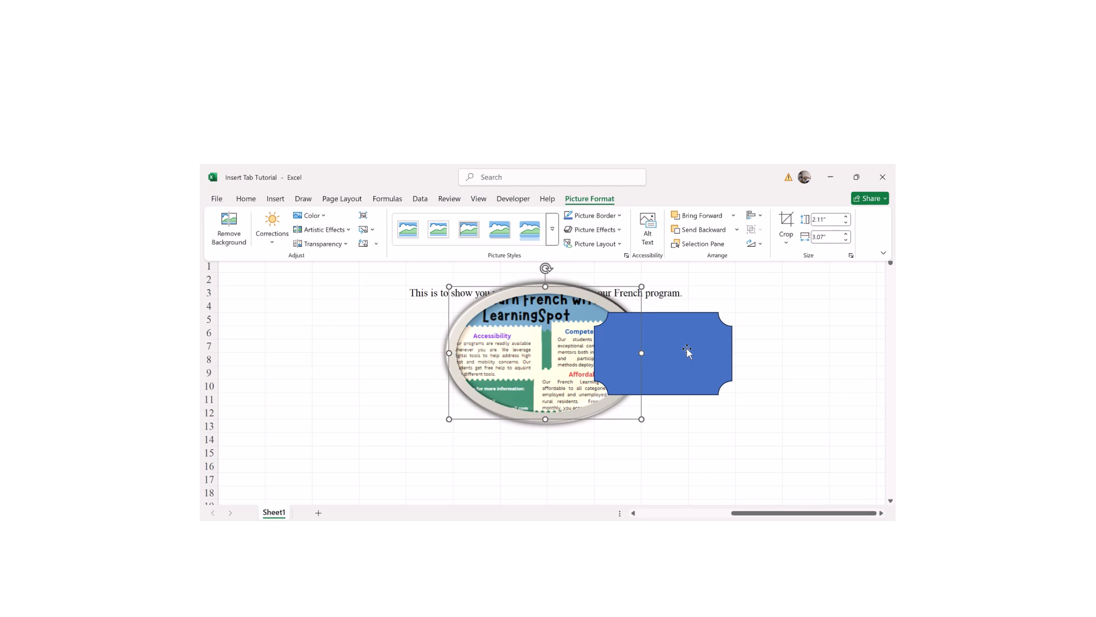
pyautogui.hotkey('ctrl', 'F1')
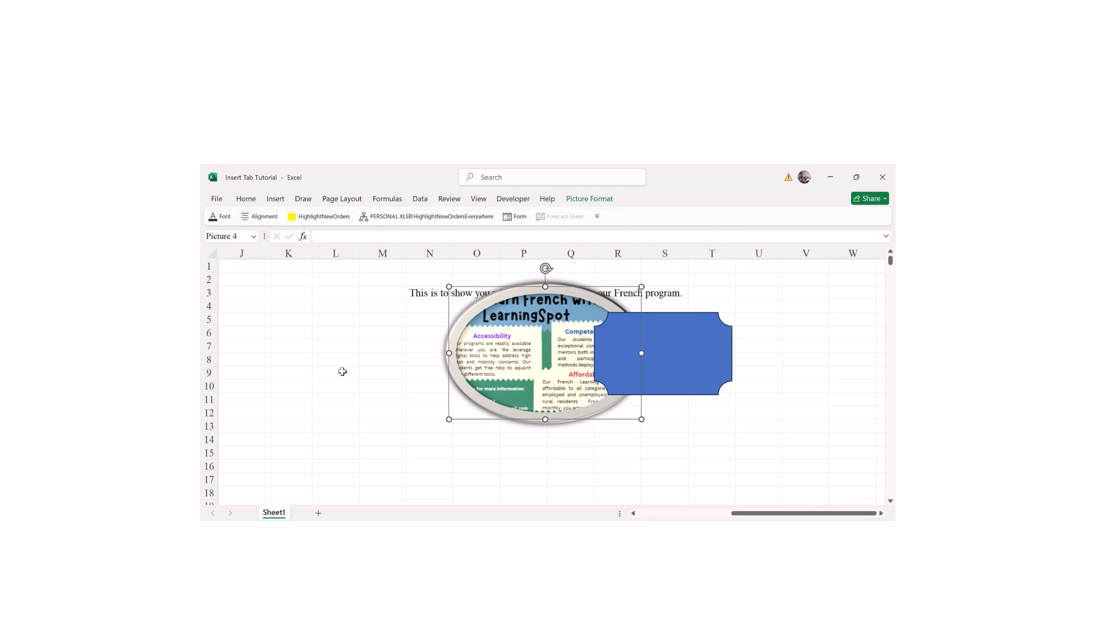
pyautogui.click(351, 354)
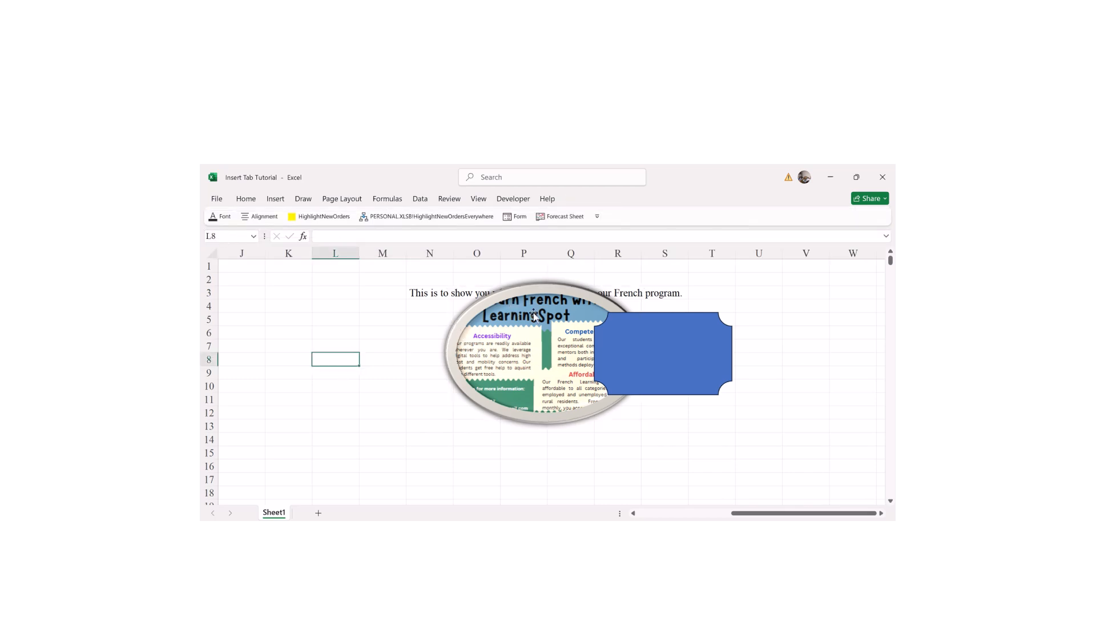
pyautogui.click(571, 356)
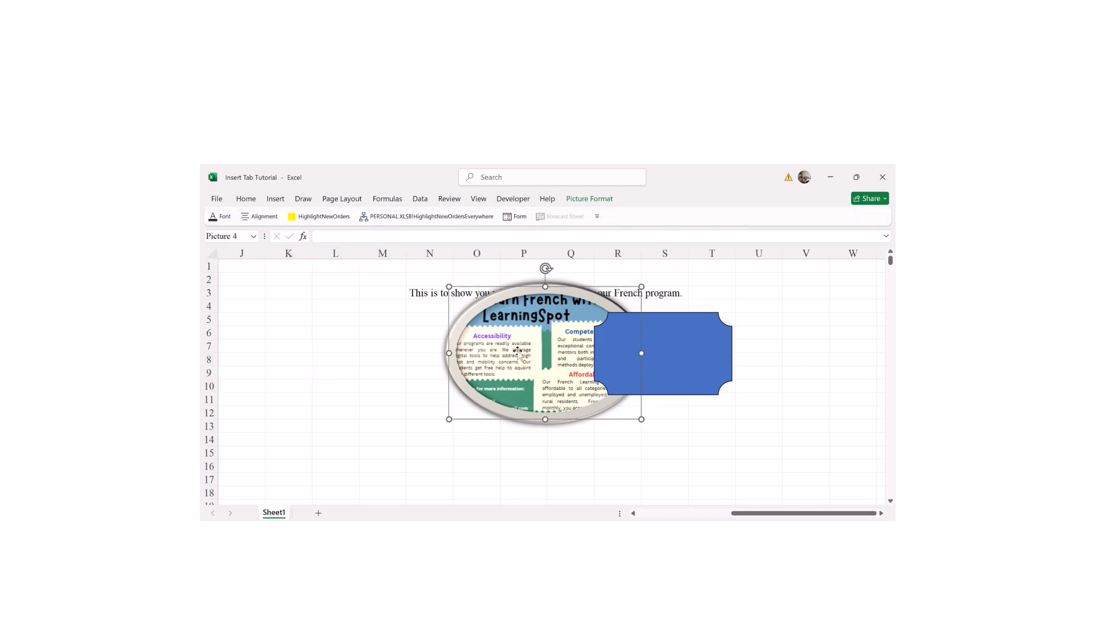
pyautogui.click(702, 372)
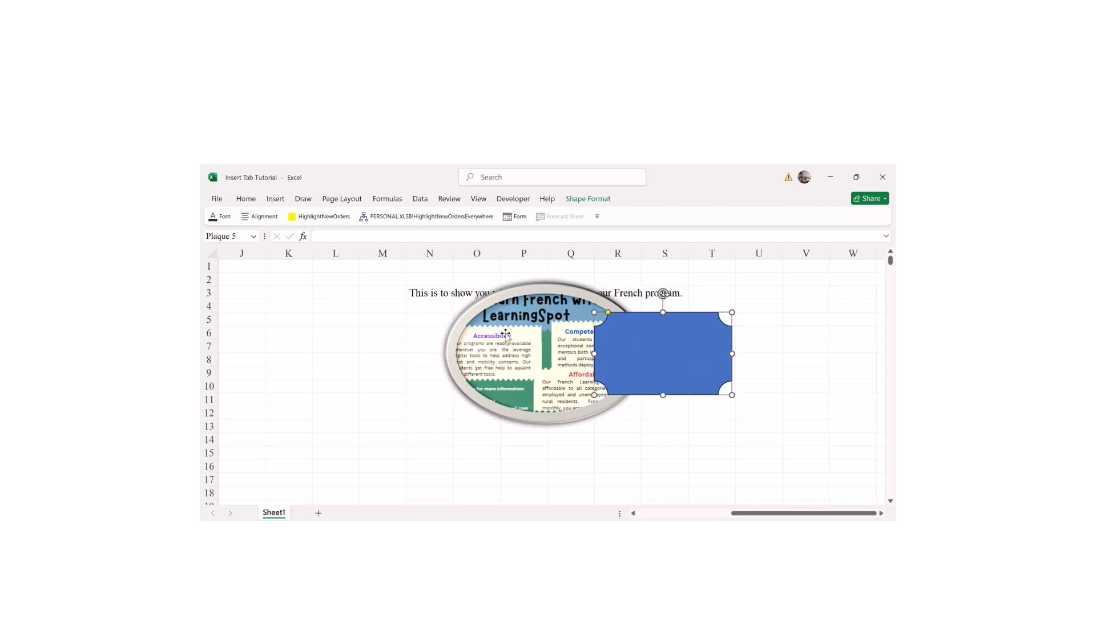
# - Insert a 14-point explosion shape from the Stars and Banners group below the flyer picture, around column M
pyautogui.click(275, 200)
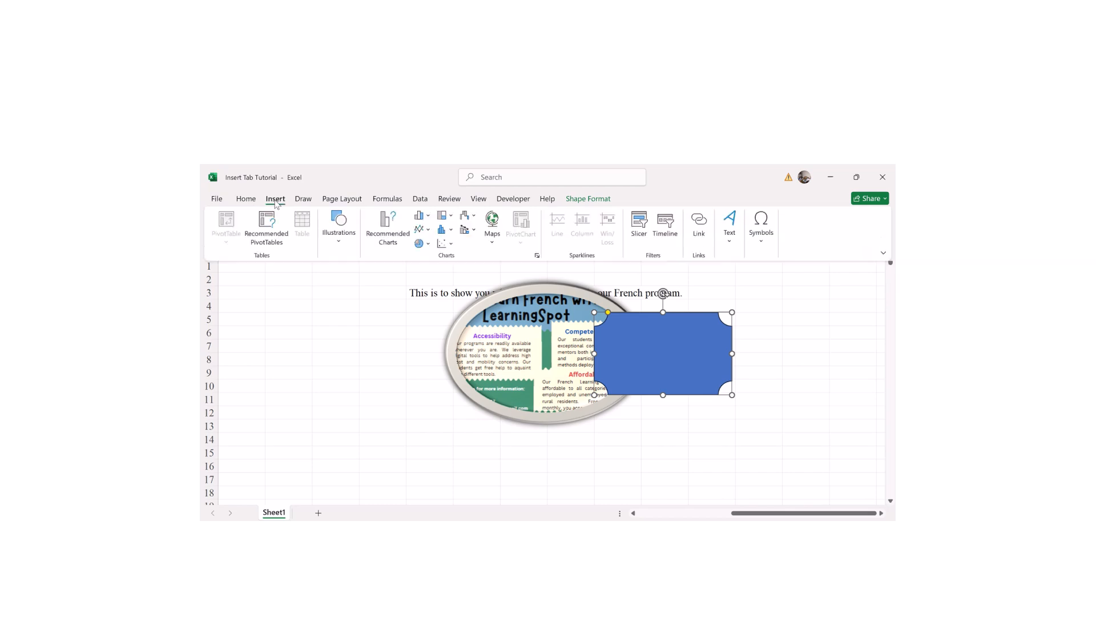
pyautogui.click(347, 244)
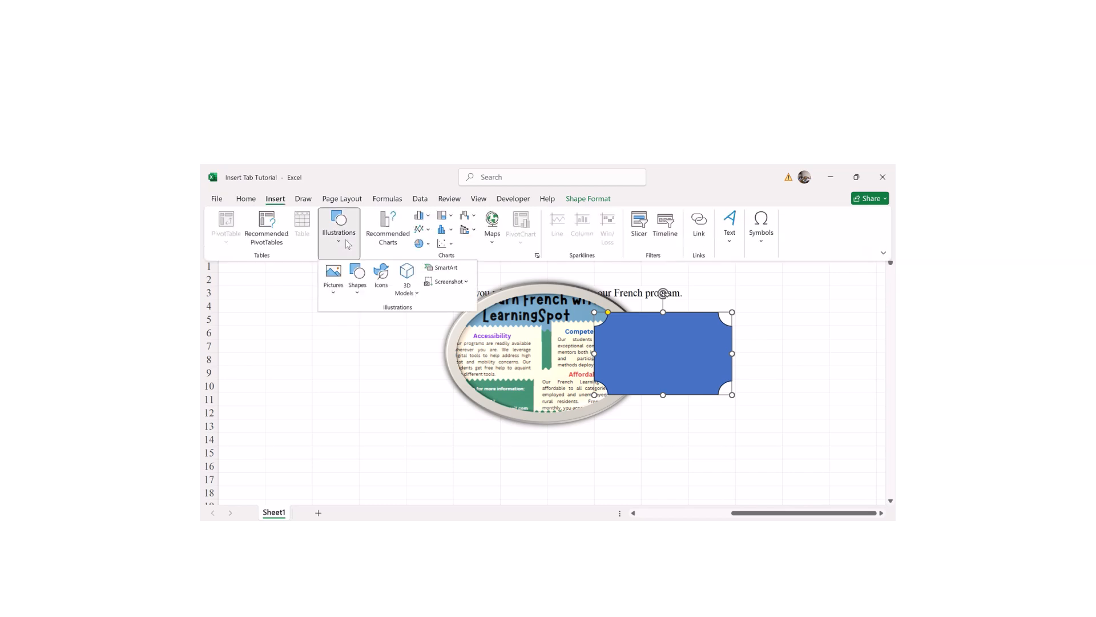
pyautogui.click(358, 296)
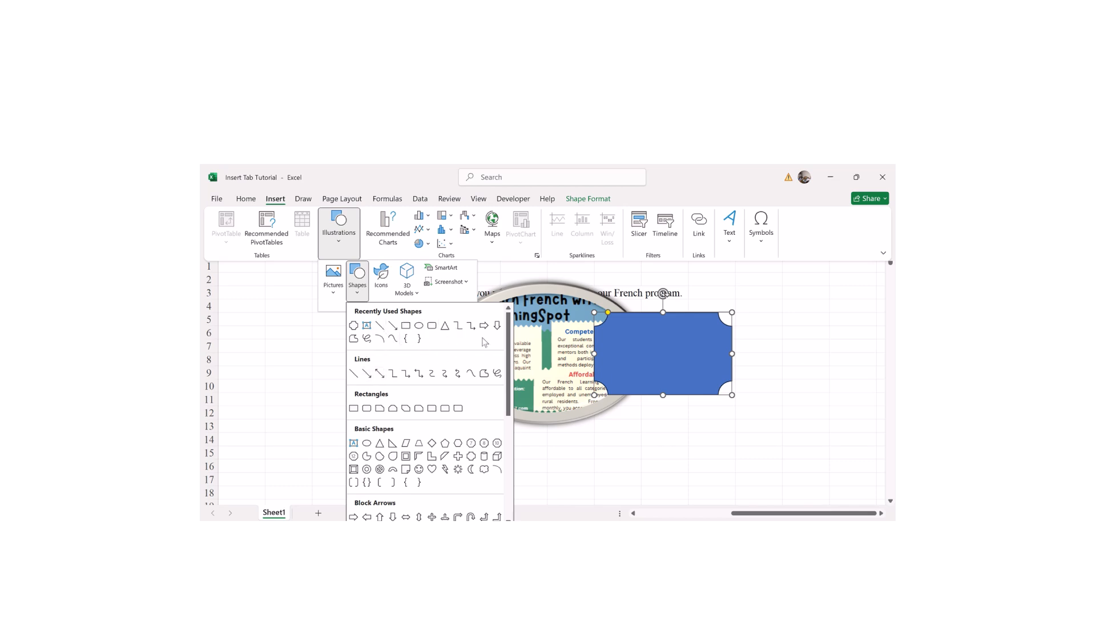
pyautogui.scroll(-5, 415, 477)
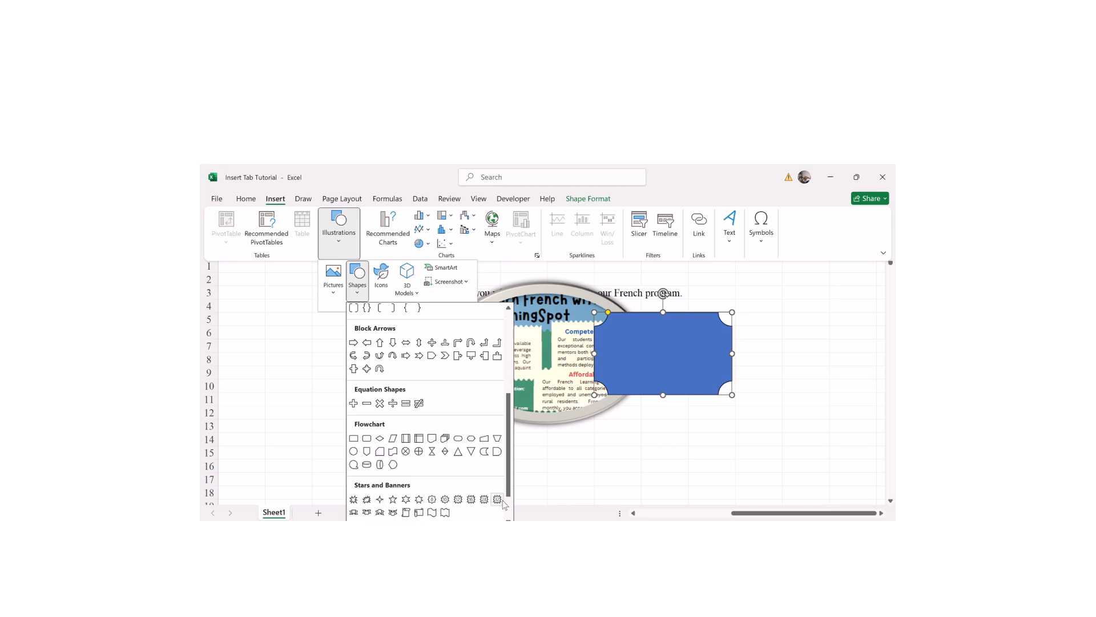
pyautogui.click(367, 500)
pyautogui.click(360, 499)
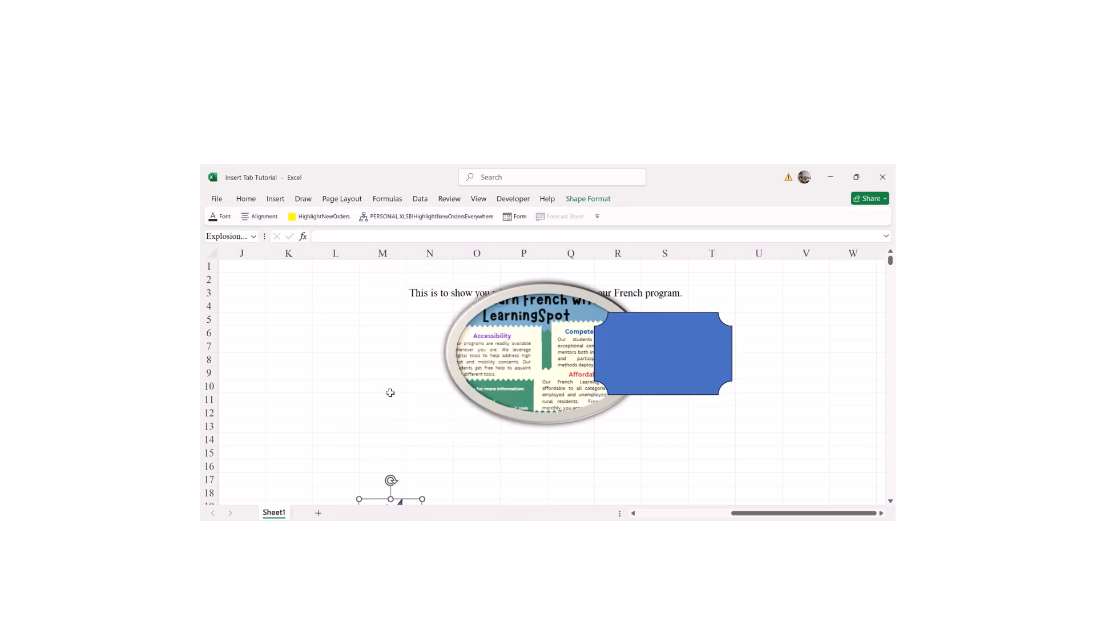
# - Enlarge the explosion shape to about 2.77 by 2.7 inches and place it overlapping the lower edge of the flyer picture
pyautogui.click(891, 501)
pyautogui.click(890, 501)
pyautogui.click(890, 501)
pyautogui.click(890, 501)
pyautogui.click(890, 501)
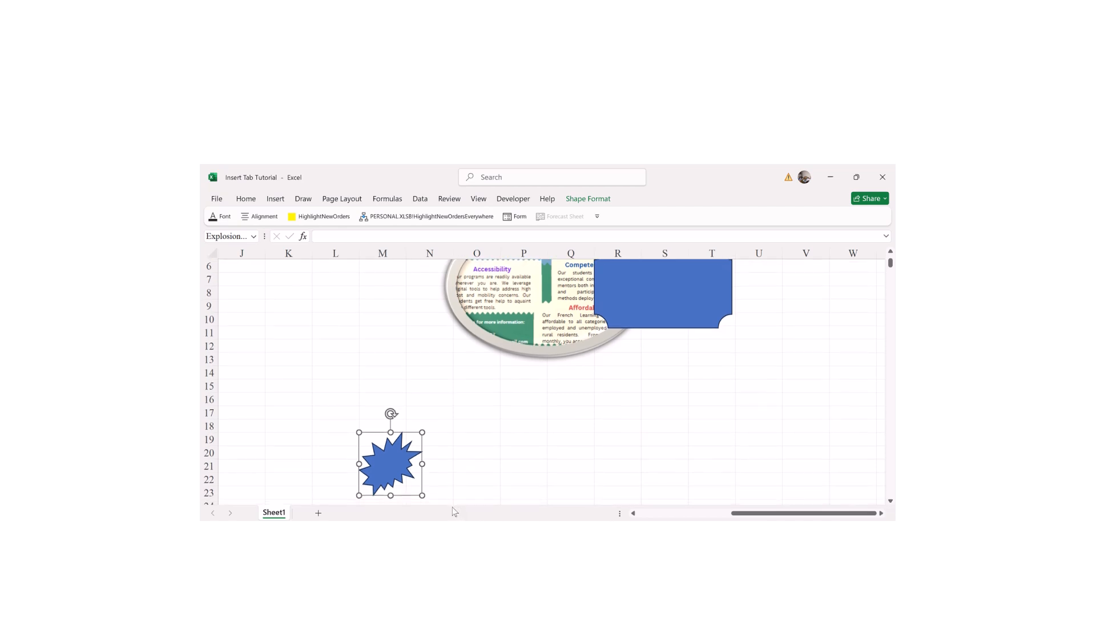
pyautogui.moveTo(399, 459); pyautogui.dragTo(689, 397)
pyautogui.moveTo(604, 428); pyautogui.dragTo(603, 458)
pyautogui.moveTo(604, 363); pyautogui.dragTo(593, 286)
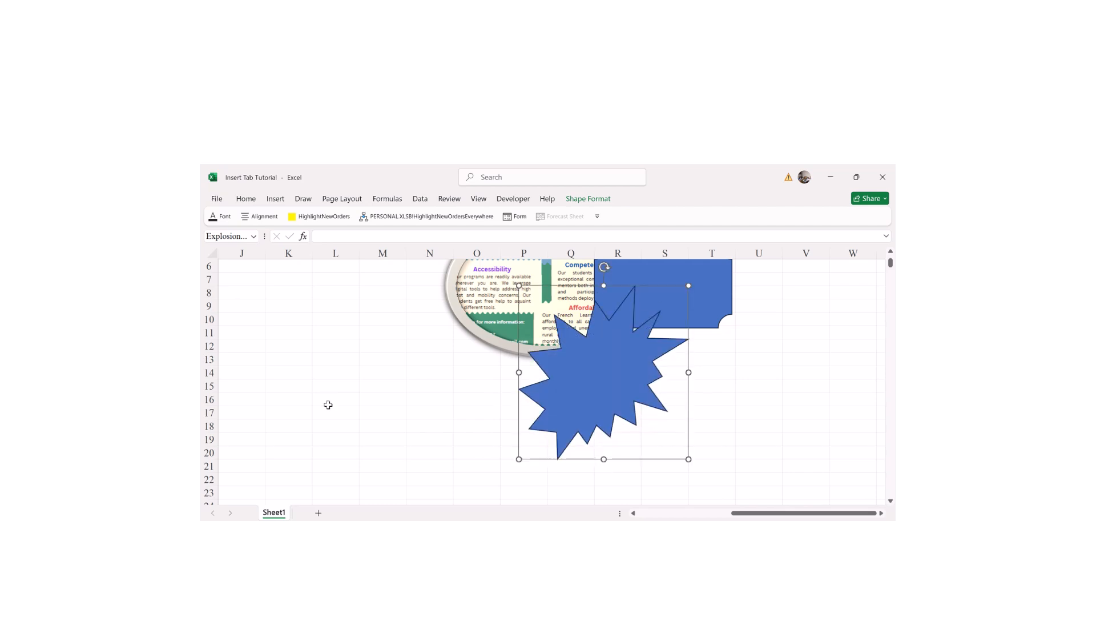
pyautogui.moveTo(602, 401); pyautogui.dragTo(559, 422)
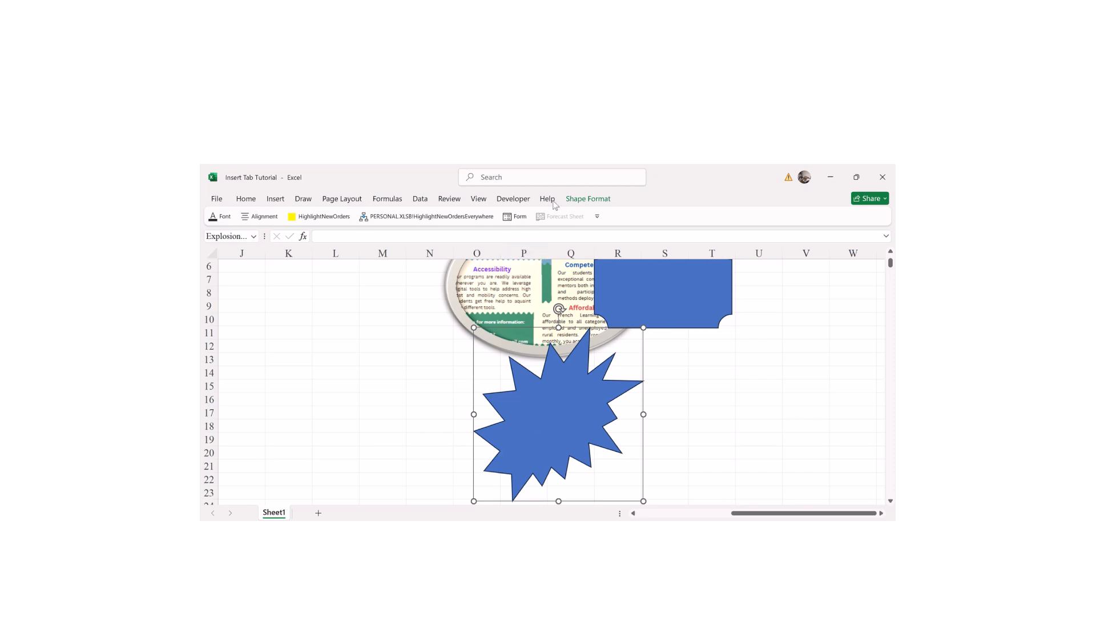
pyautogui.click(595, 201)
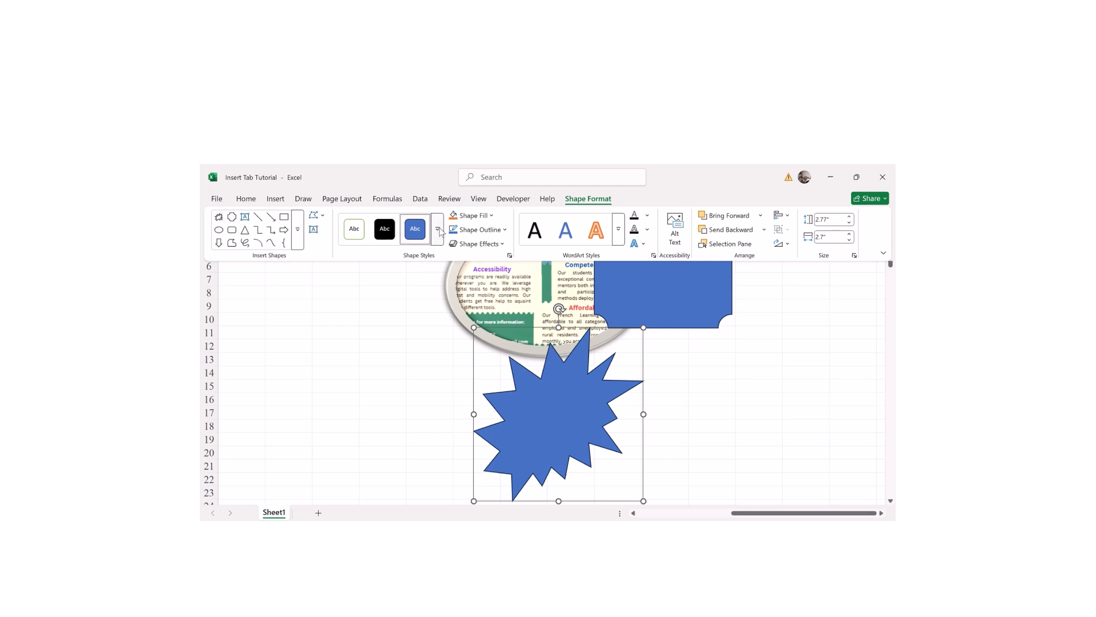
# - Apply the gold theme style from the last Theme Styles row to the explosion shape, replacing the flat gold style tried first
pyautogui.click(438, 230)
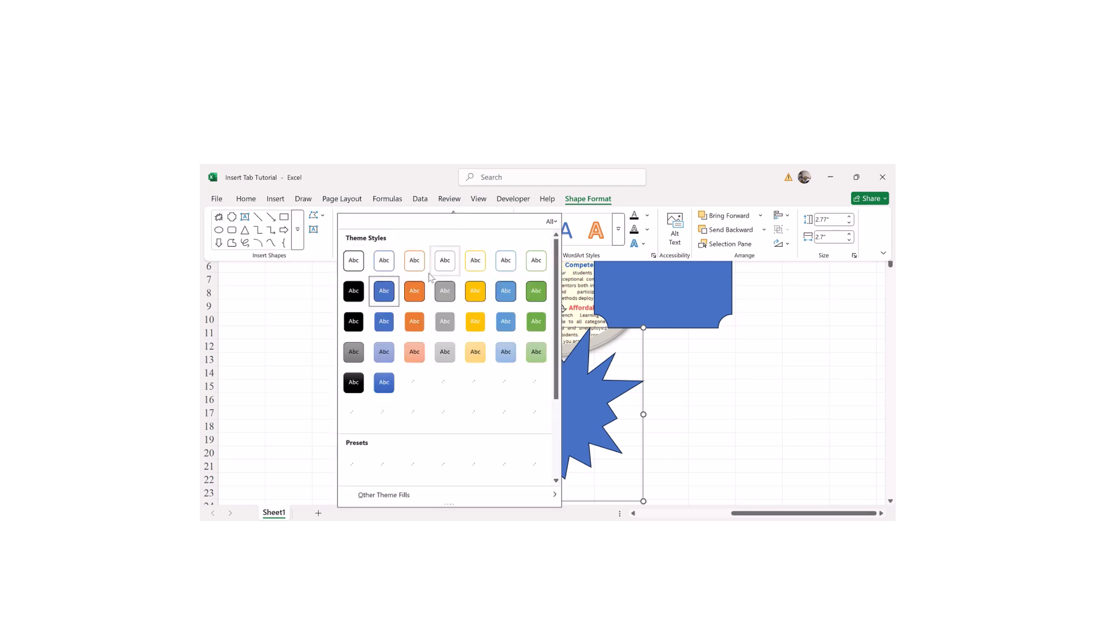
pyautogui.click(484, 328)
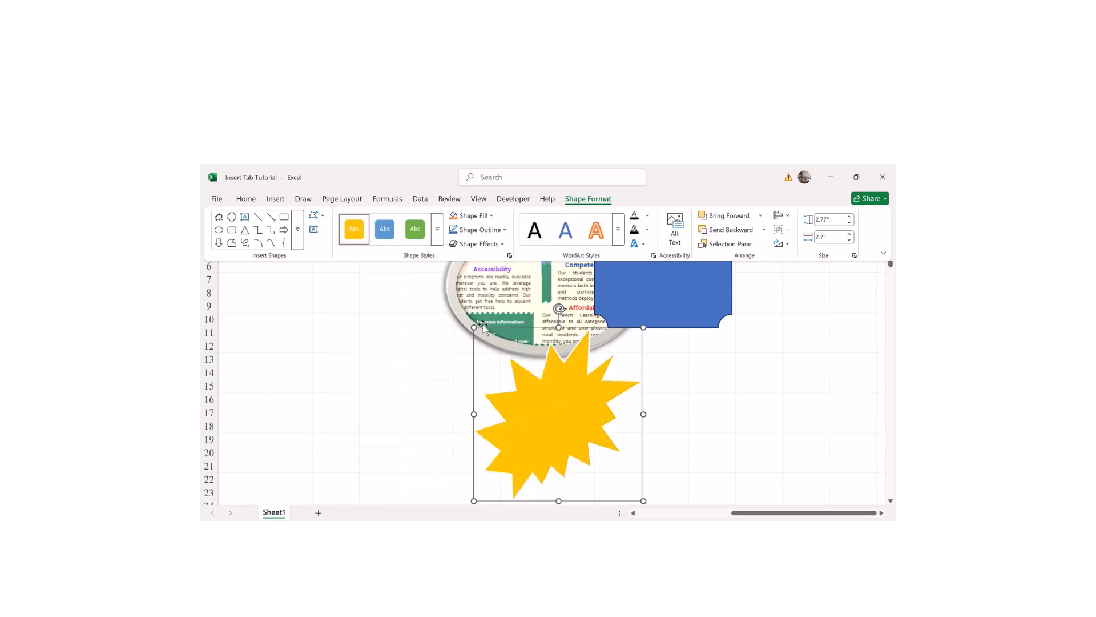
pyautogui.click(439, 230)
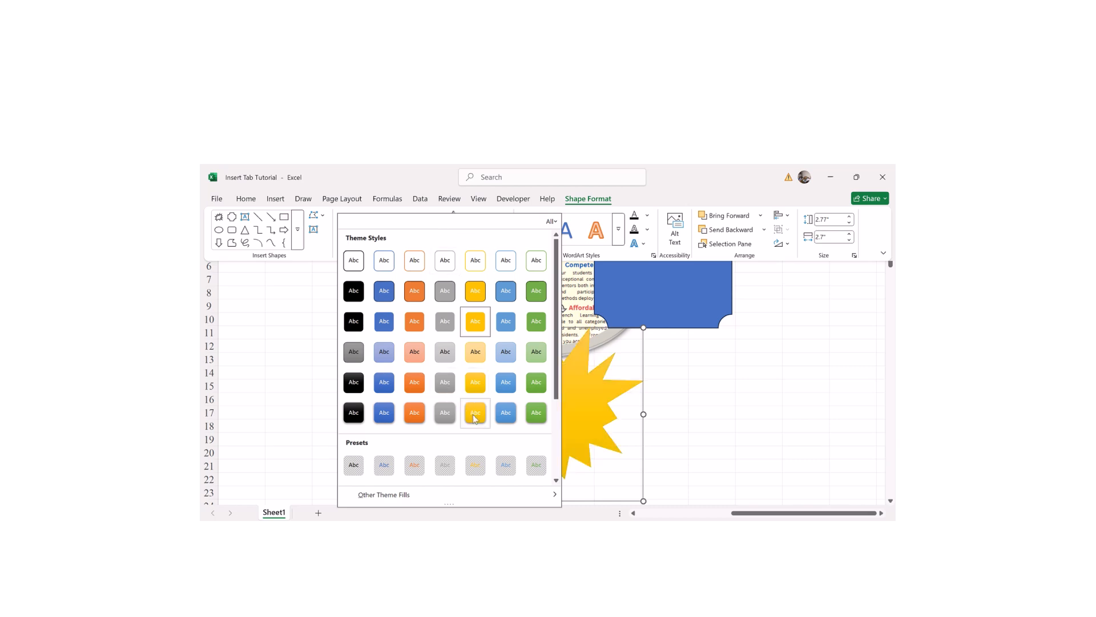
pyautogui.click(474, 417)
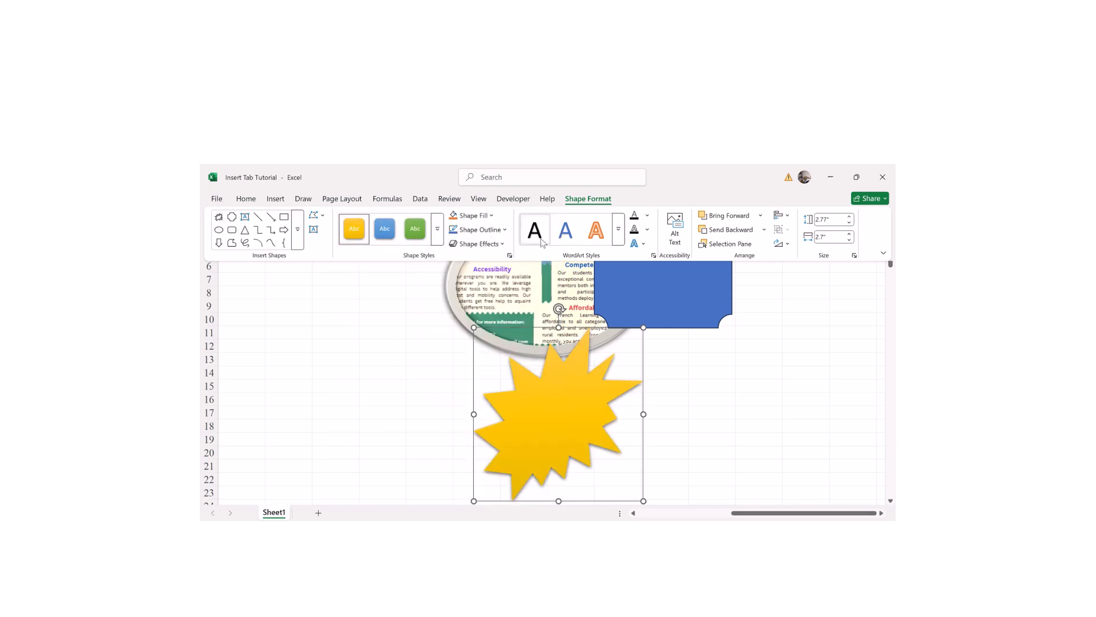
# - Fill the explosion shape with standard yellow and give it a dark blue-gray theme outline
pyautogui.click(475, 216)
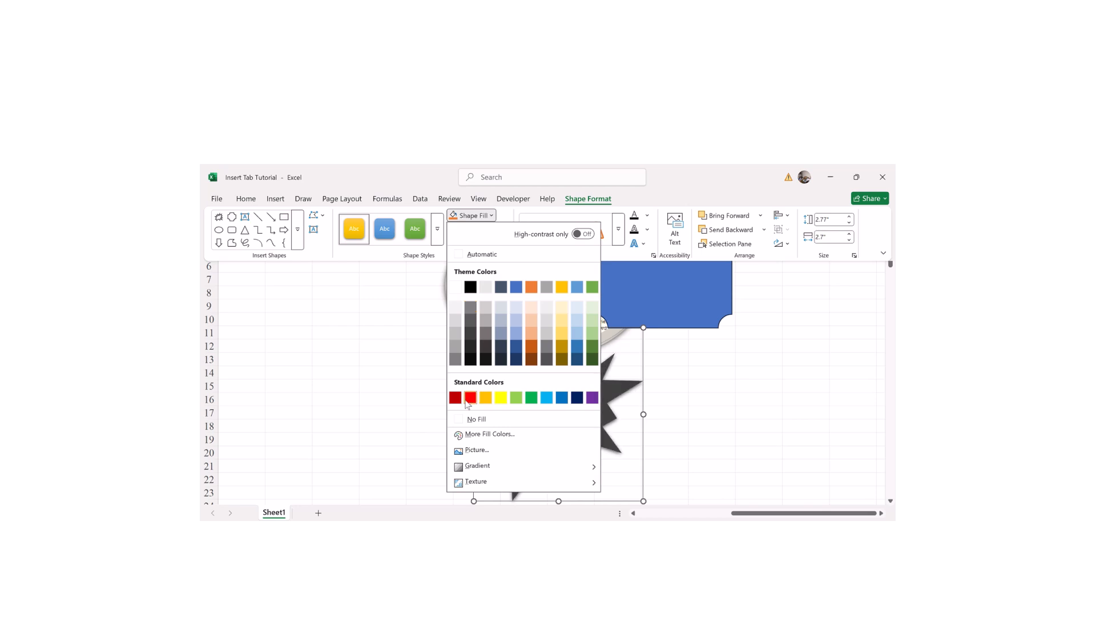
pyautogui.click(505, 398)
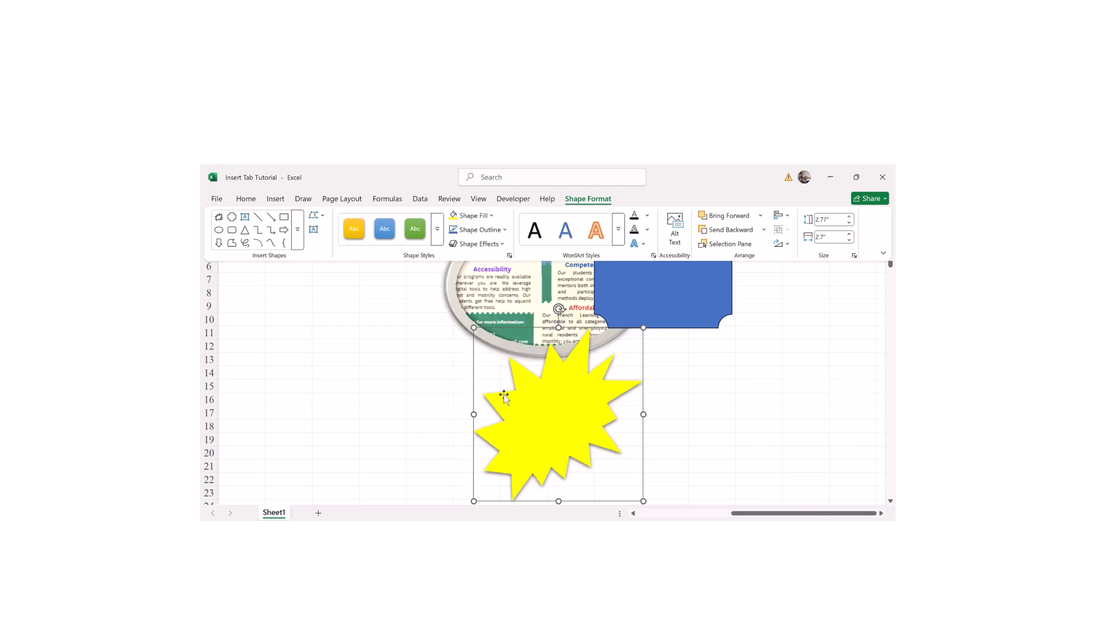
pyautogui.click(479, 233)
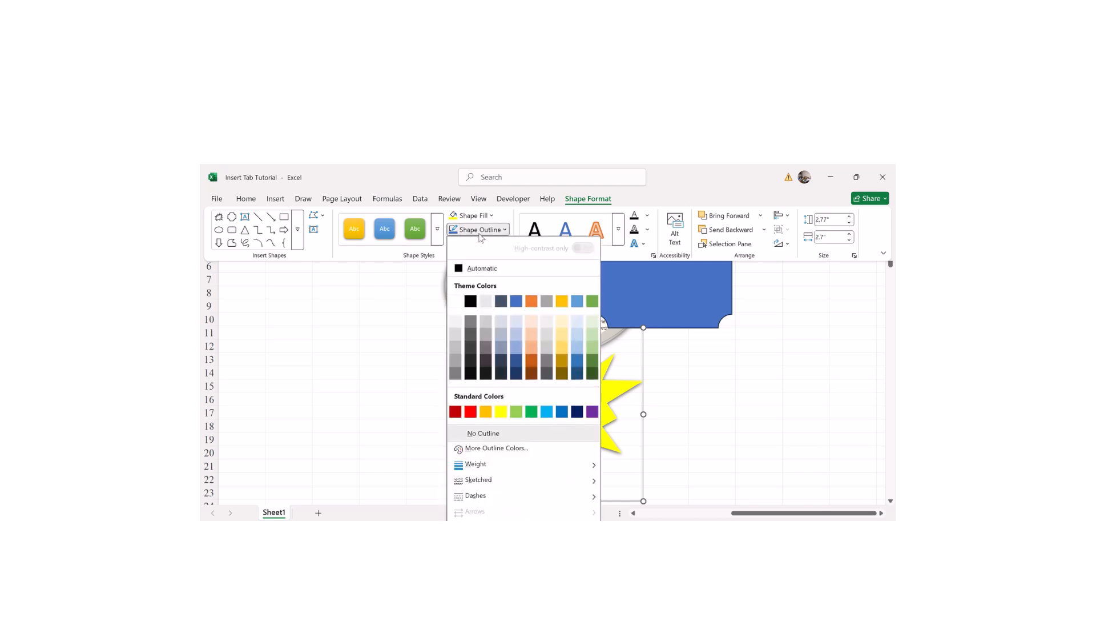
pyautogui.click(505, 307)
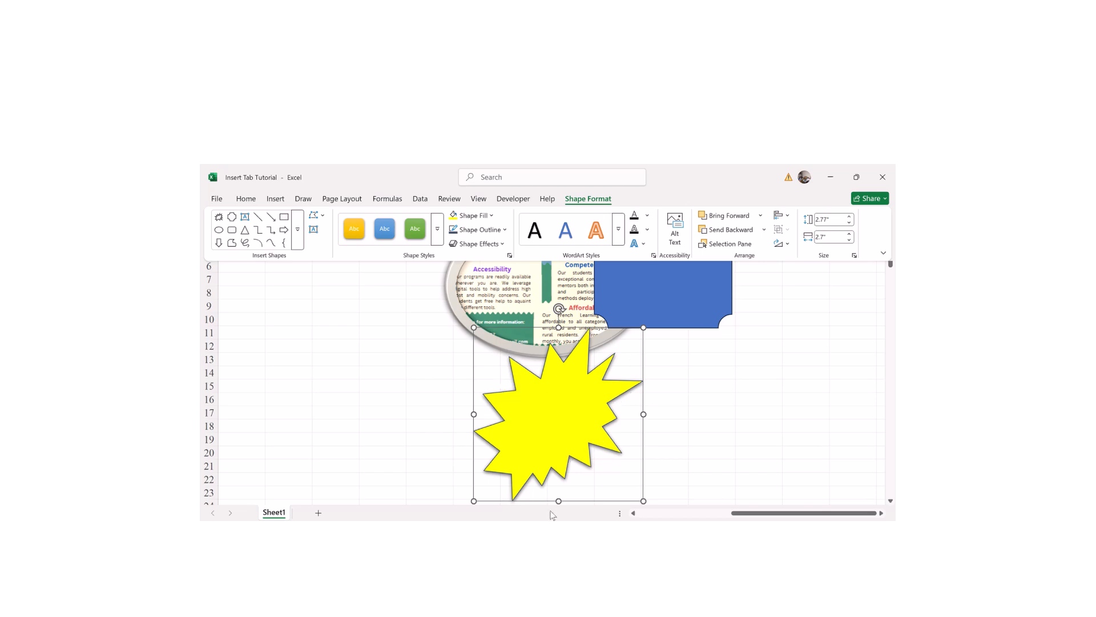
# - Give the explosion shape the second bevel of the first row and the first outer shadow of the third row
pyautogui.click(488, 245)
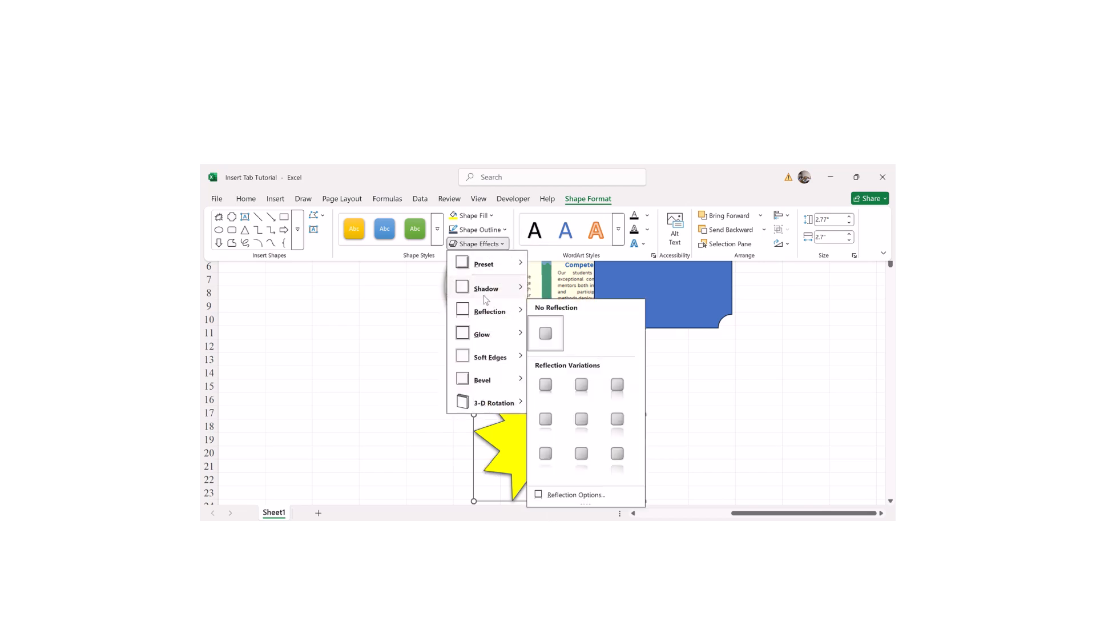
pyautogui.moveTo(490, 294)
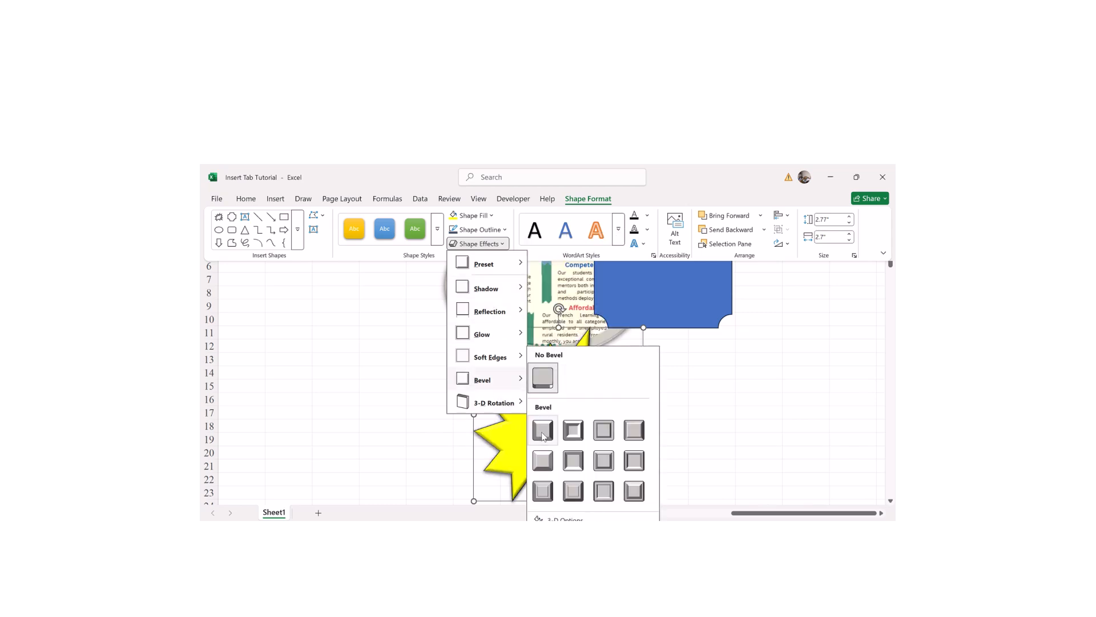
pyautogui.click(573, 431)
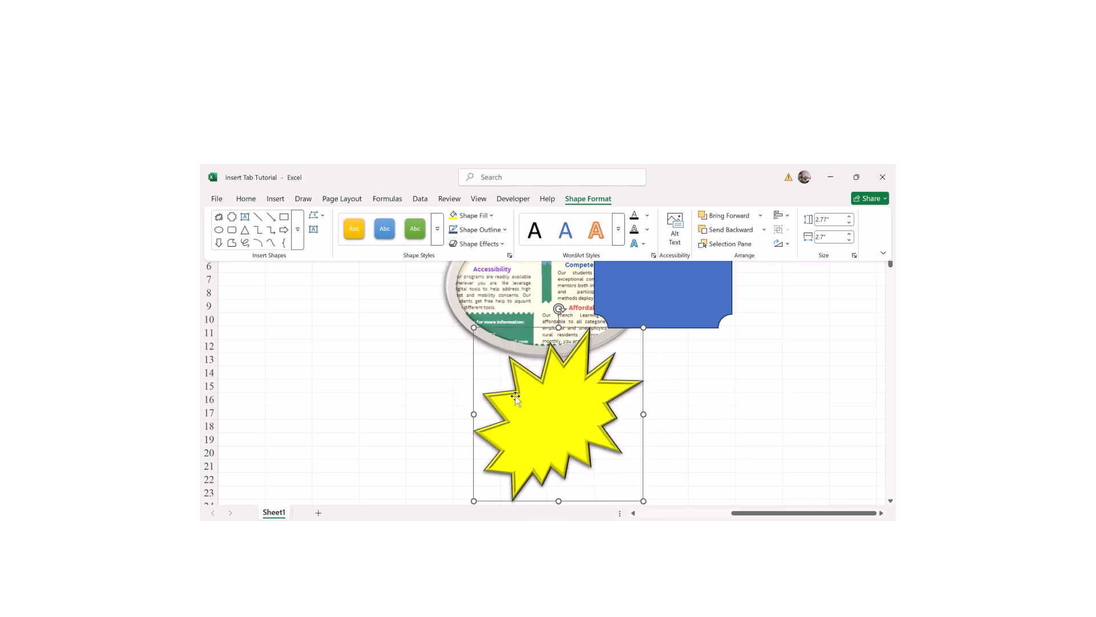
pyautogui.click(499, 246)
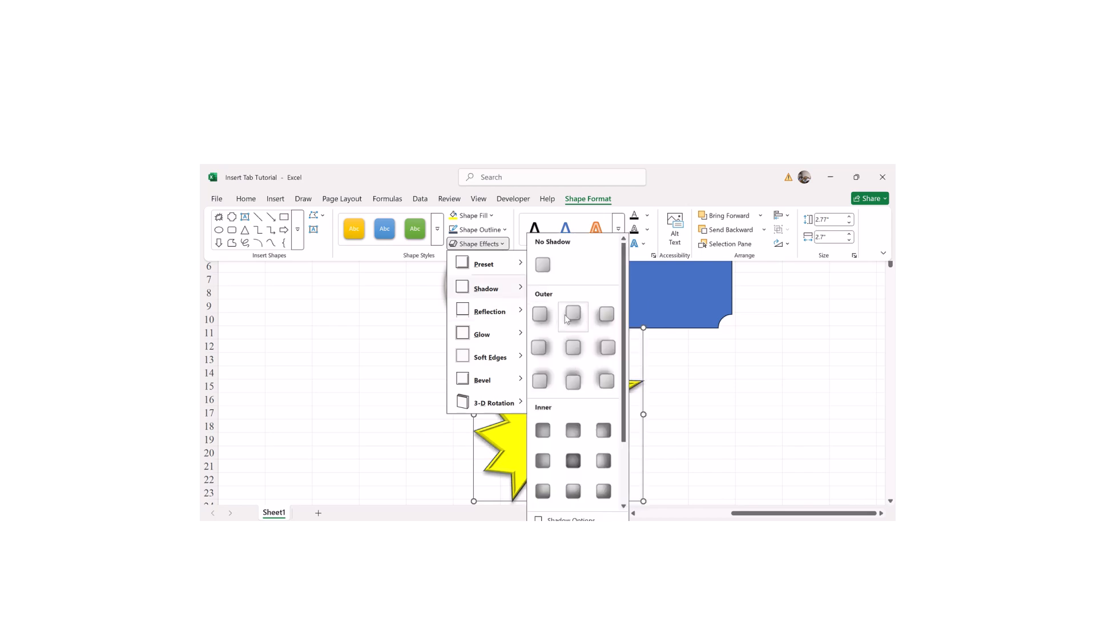
pyautogui.click(545, 391)
pyautogui.hotkey('ctrl', 'F1')
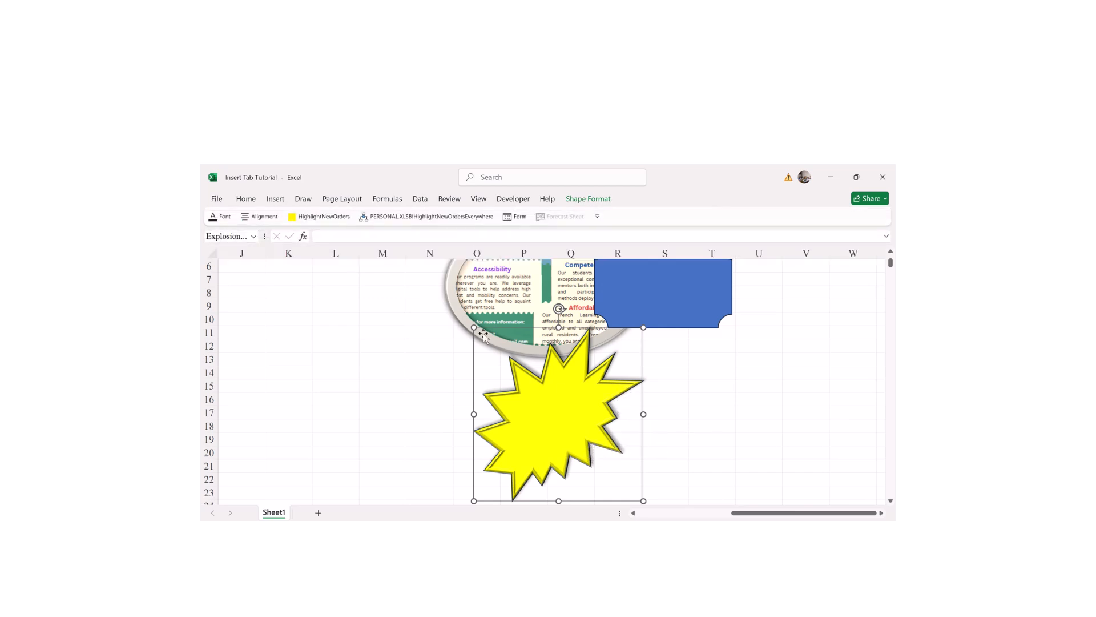
# - Try two parallel 3-D rotations on the explosion shape, the second and finally the third preset in the second row
pyautogui.click(595, 200)
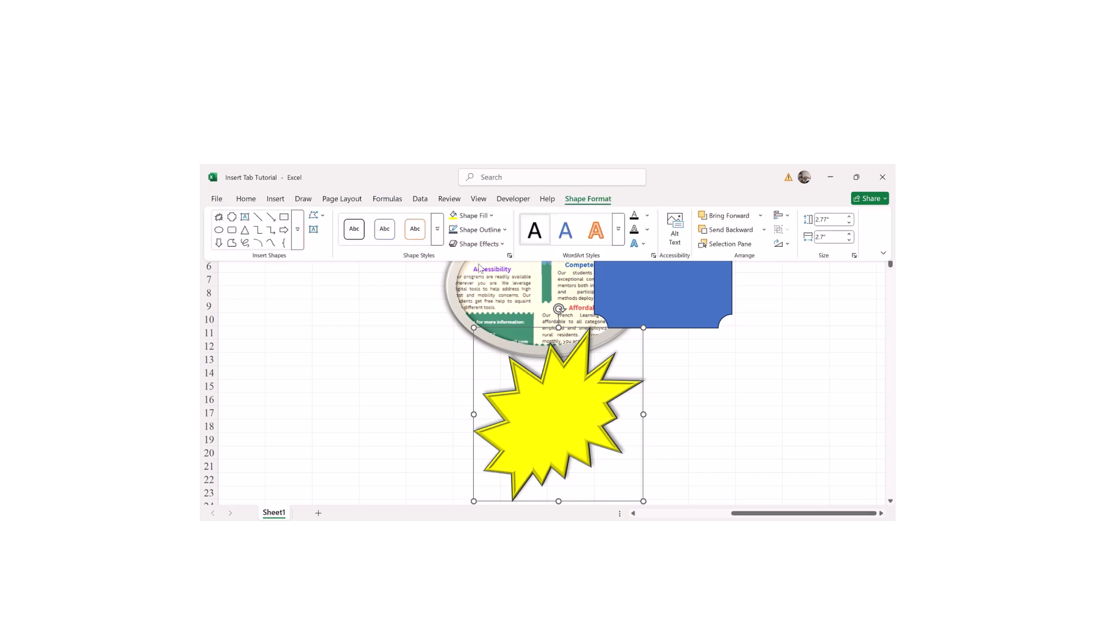
pyautogui.click(500, 245)
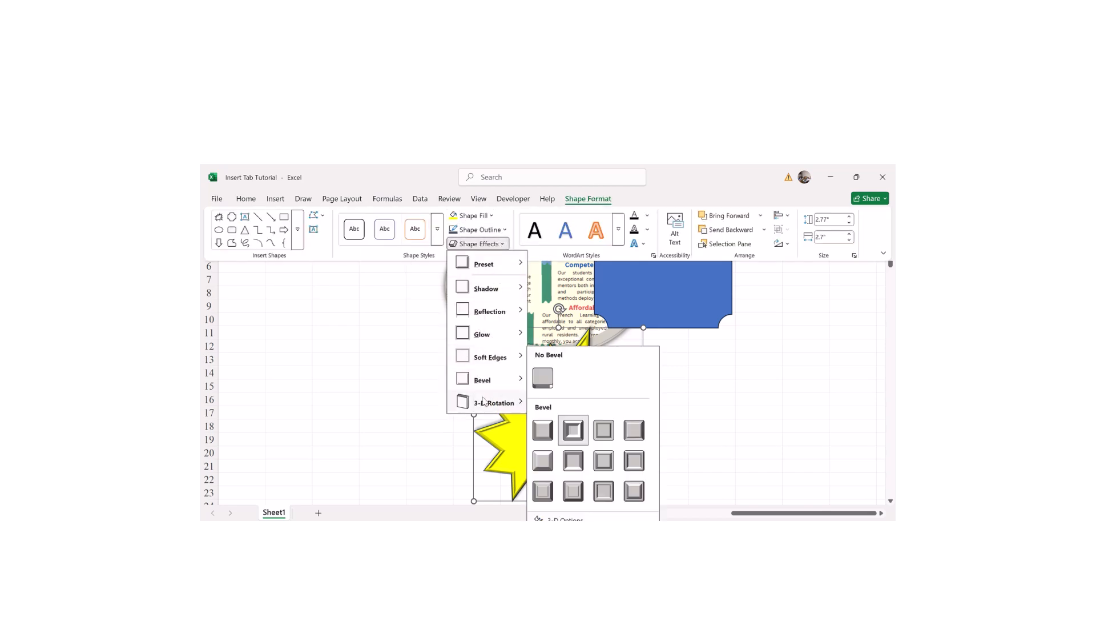
pyautogui.moveTo(484, 402)
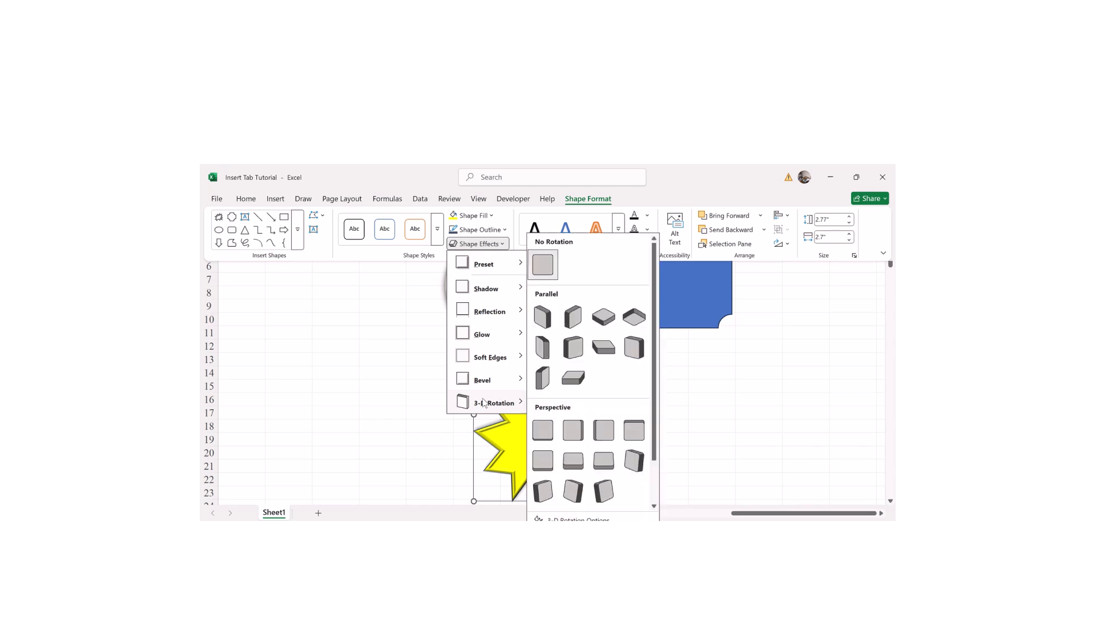
pyautogui.click(579, 350)
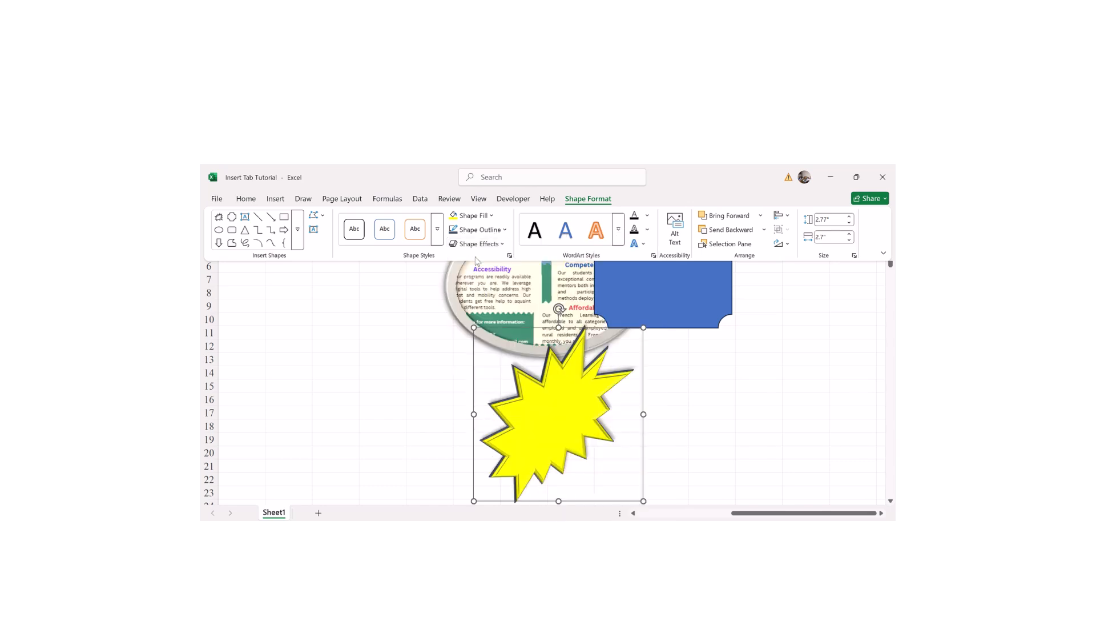
pyautogui.click(494, 245)
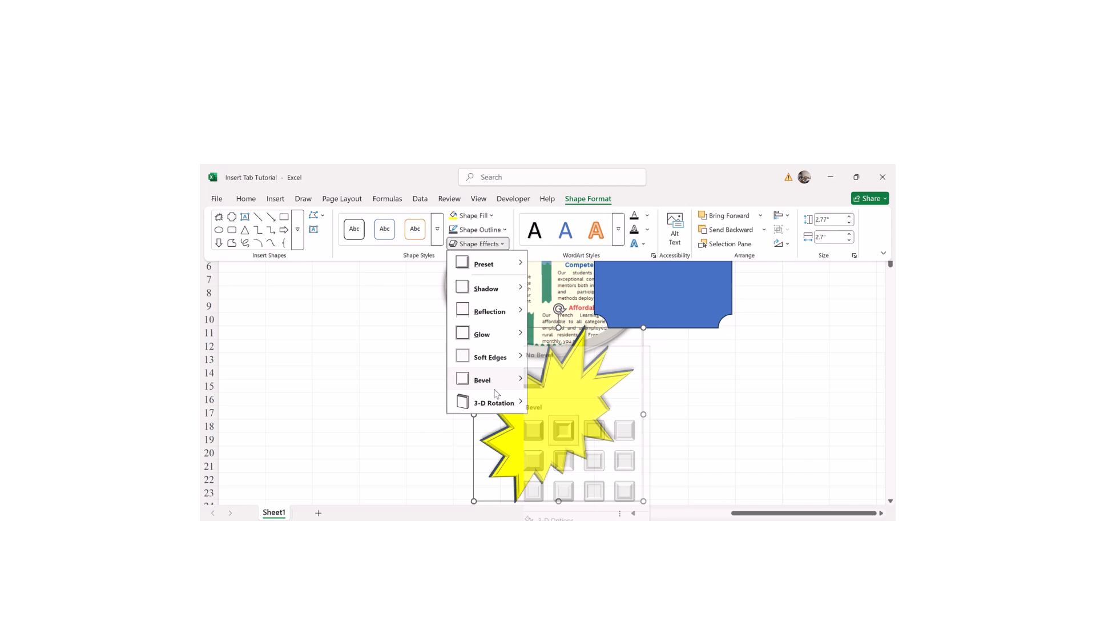
pyautogui.moveTo(494, 407)
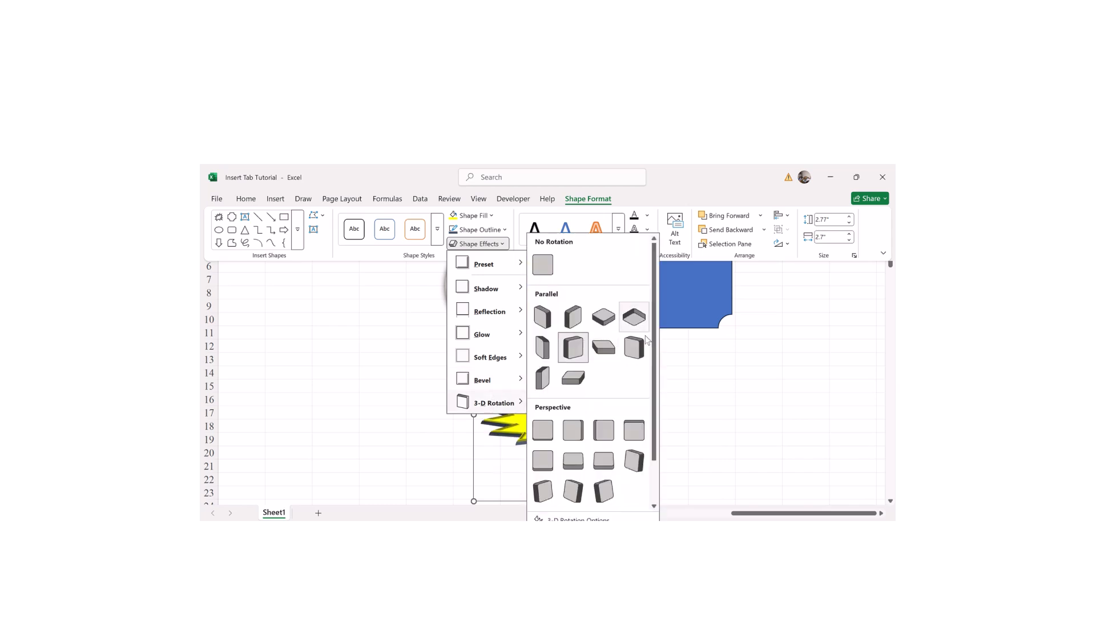
pyautogui.click(604, 350)
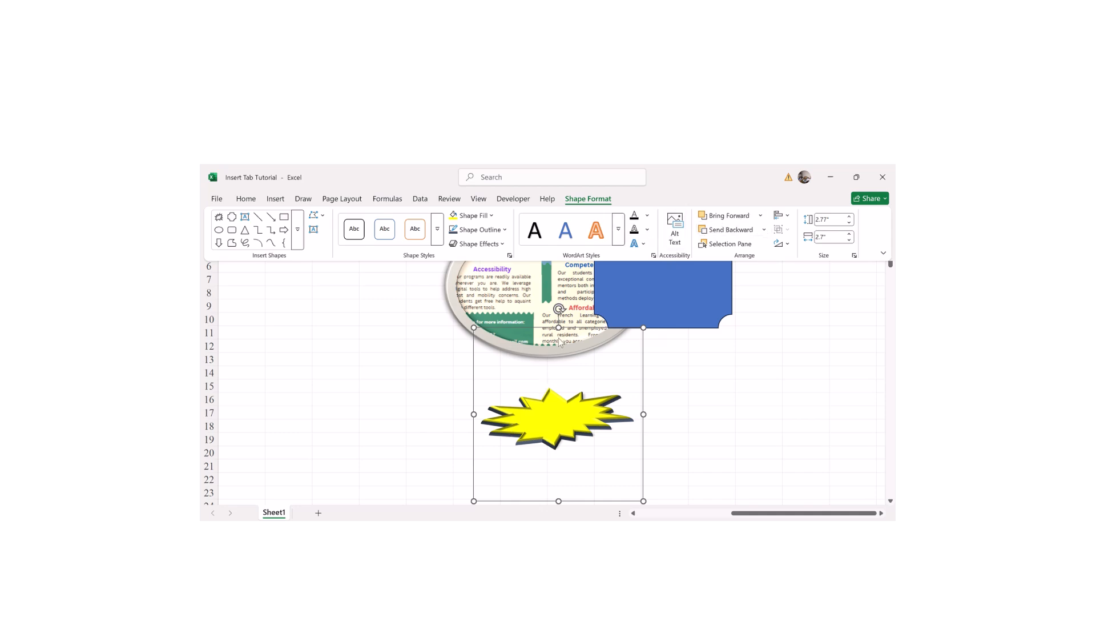
# - Add the text "This is to prove that we still have hope to stand strong." to the explosion shape and color it black
pyautogui.rightClick(542, 421)
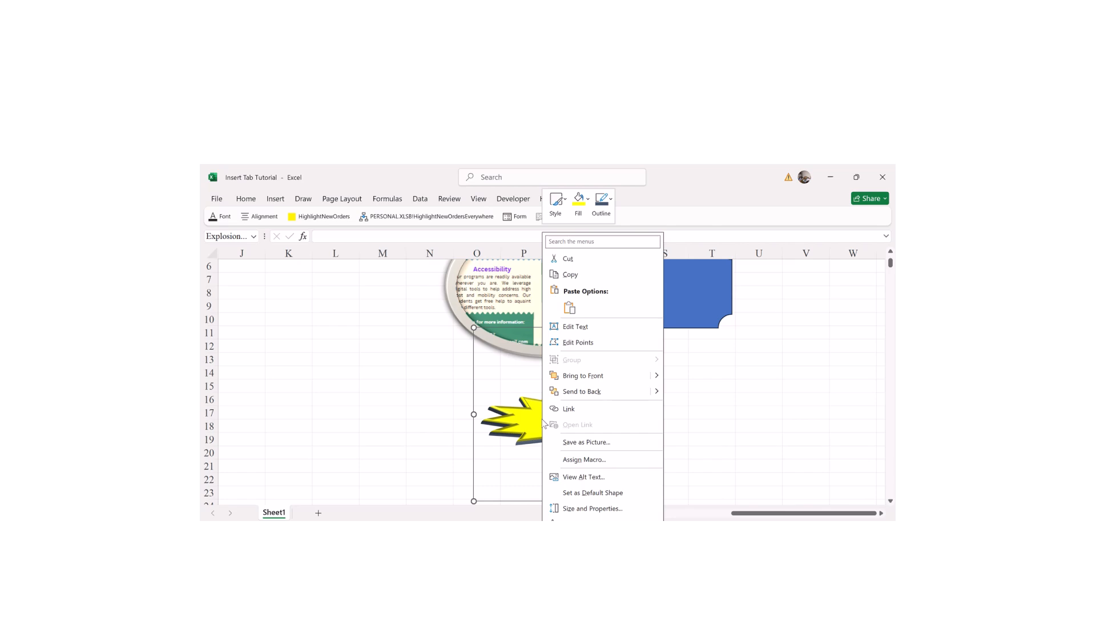
pyautogui.click(575, 327)
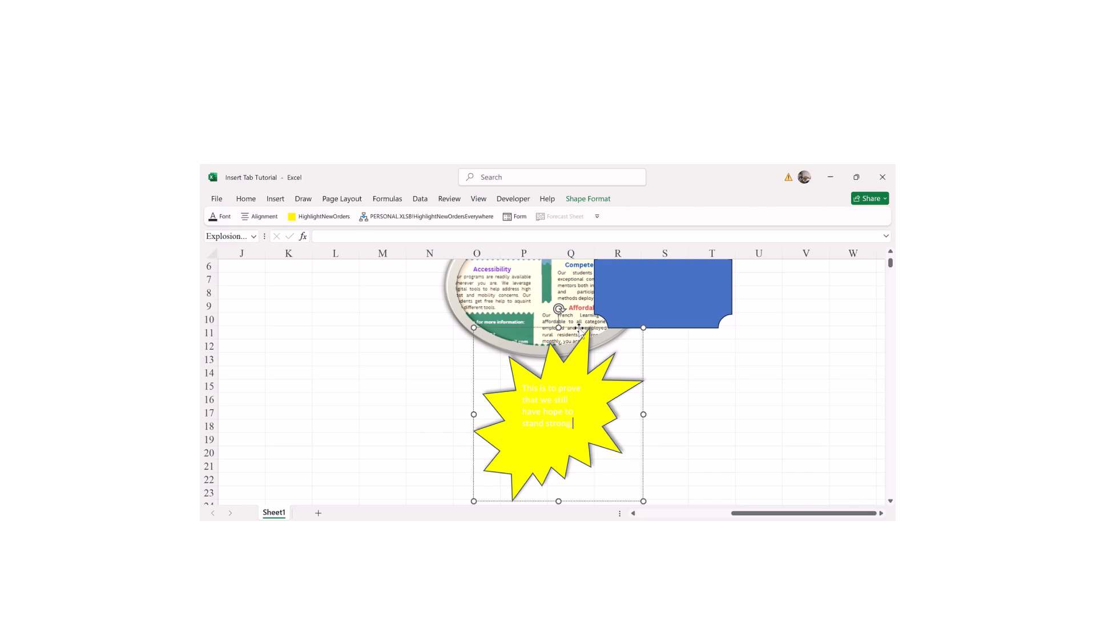
pyautogui.hotkey('ctrl', 'a')
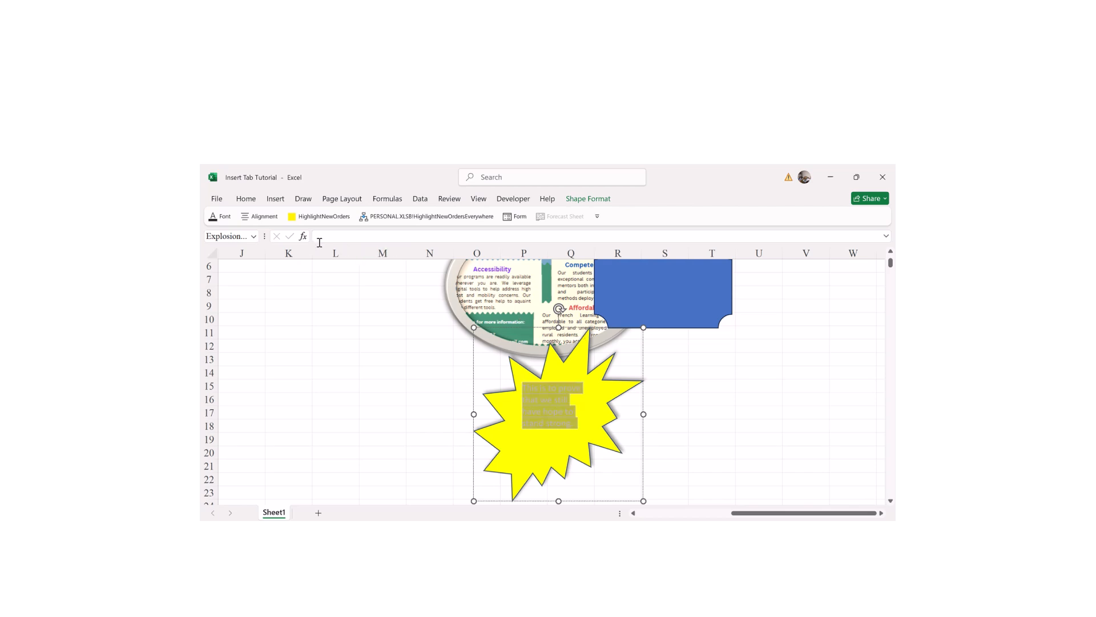
pyautogui.click(247, 199)
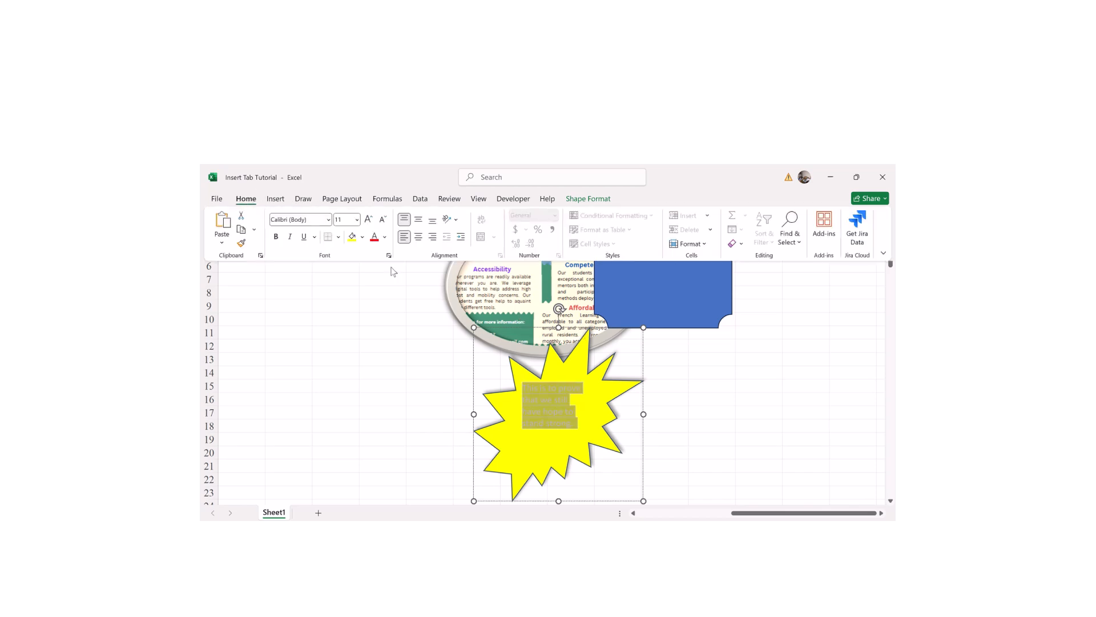
pyautogui.click(385, 237)
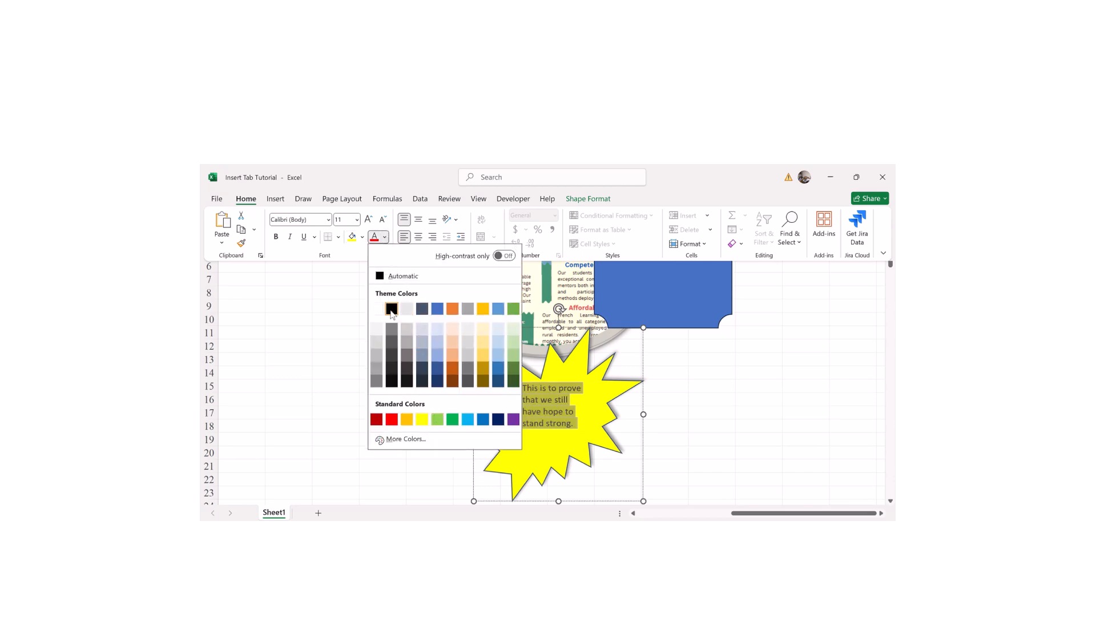
pyautogui.click(526, 462)
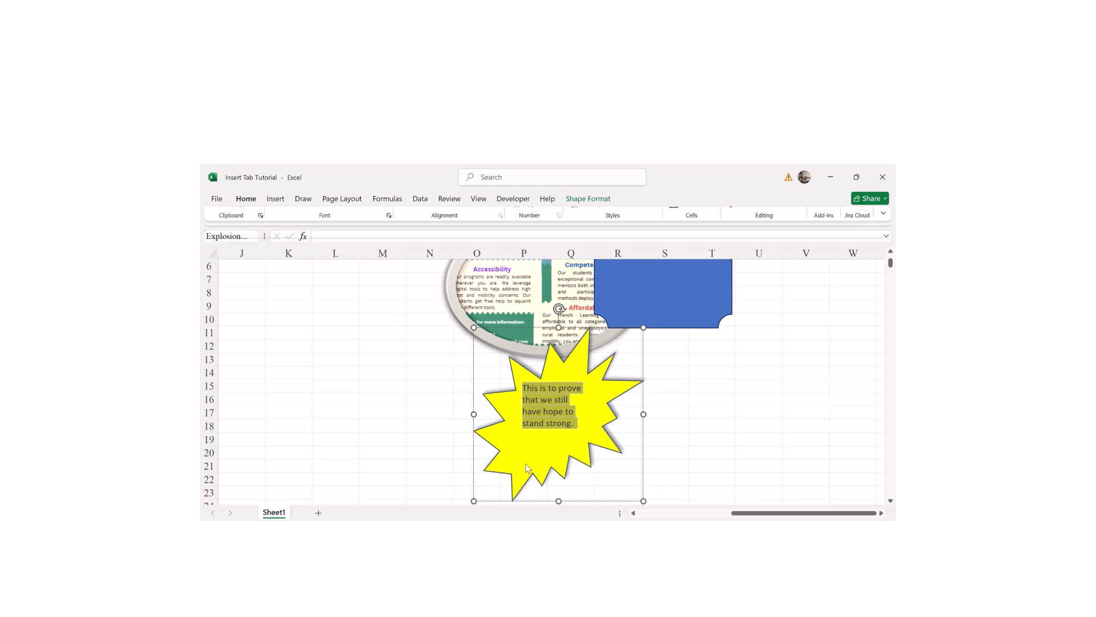
pyautogui.click(556, 436)
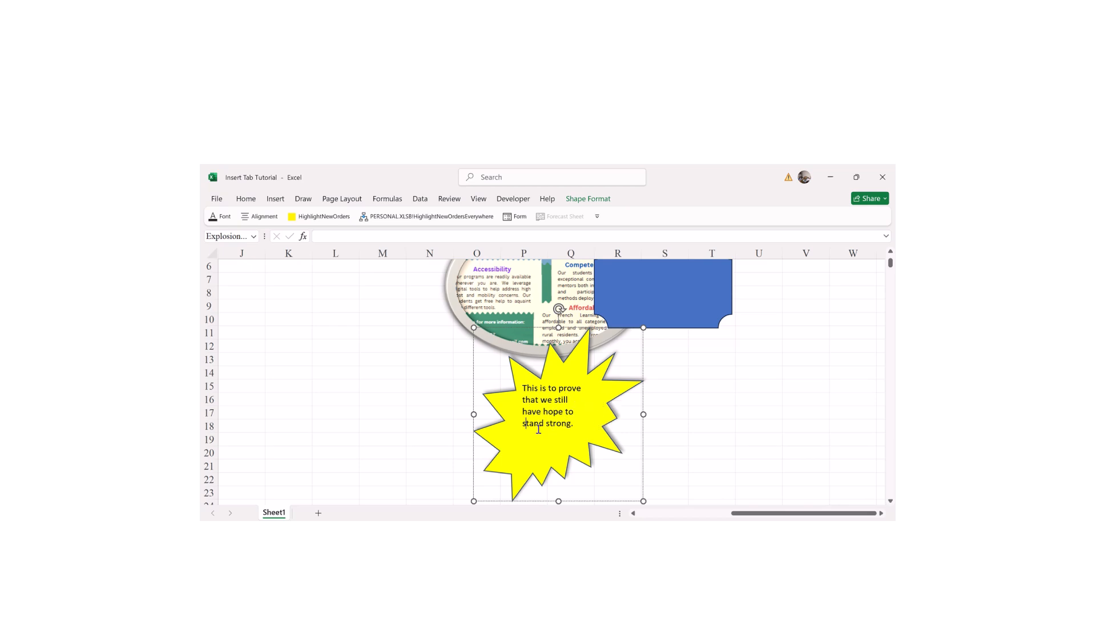
pyautogui.click(708, 441)
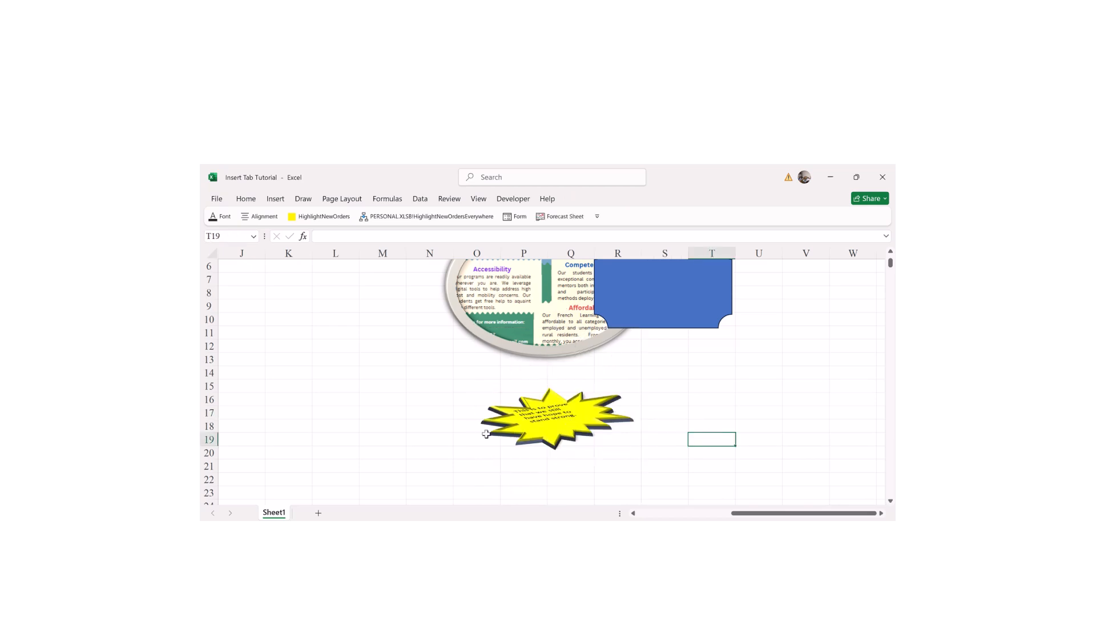
# - Change the explosion shape's 3-D rotation to the first Perspective preset and deselect the shape
pyautogui.click(524, 417)
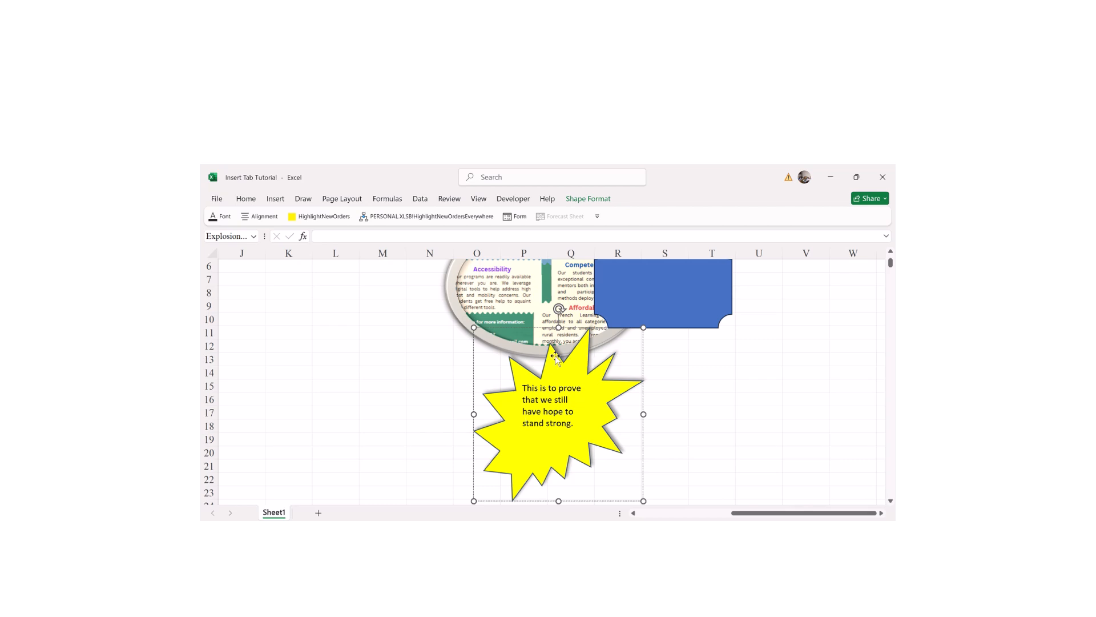
pyautogui.click(588, 198)
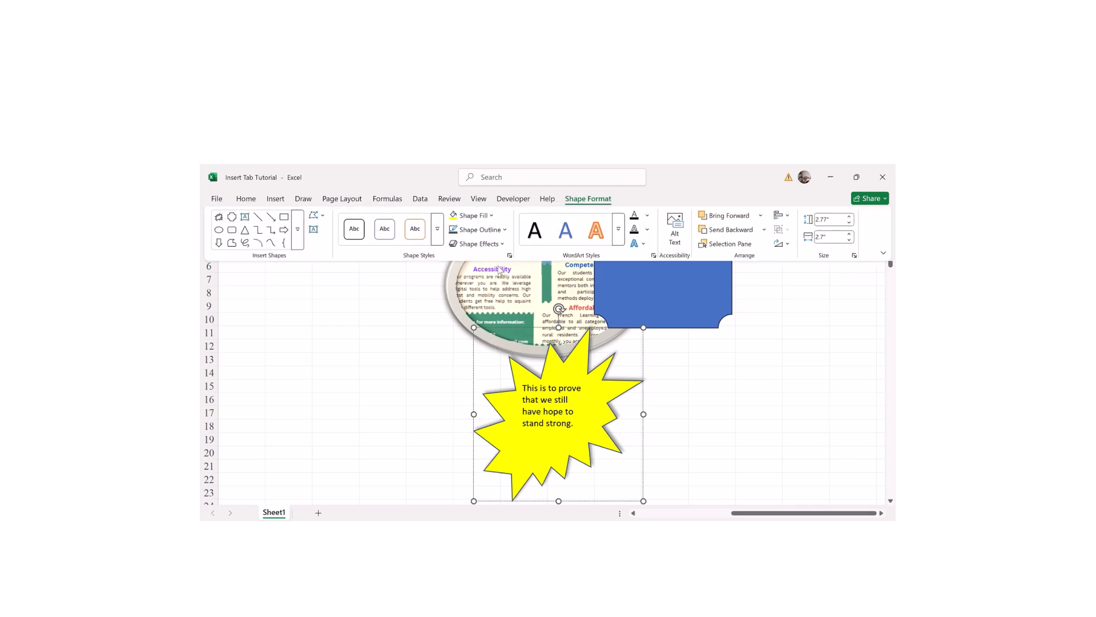
pyautogui.click(479, 247)
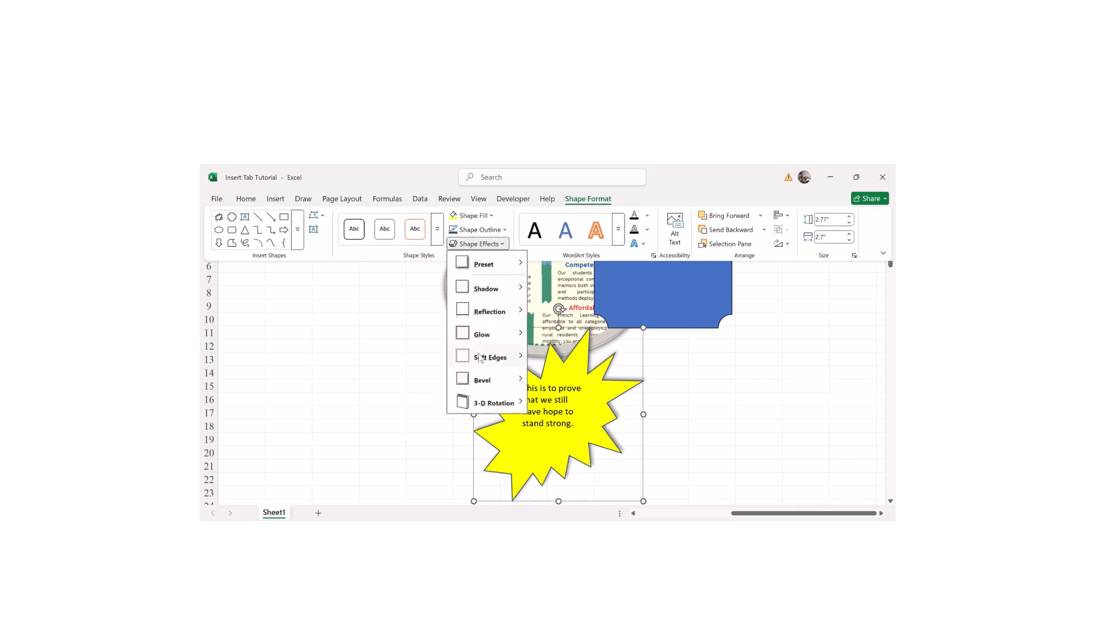
pyautogui.moveTo(480, 359)
pyautogui.moveTo(517, 404)
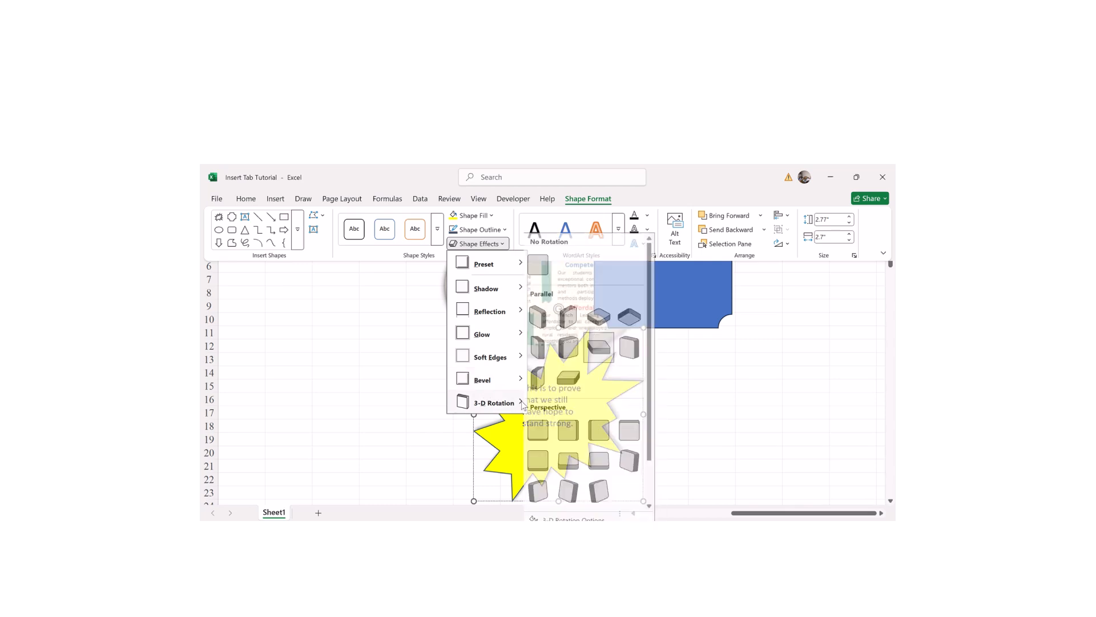
pyautogui.click(543, 429)
pyautogui.click(694, 421)
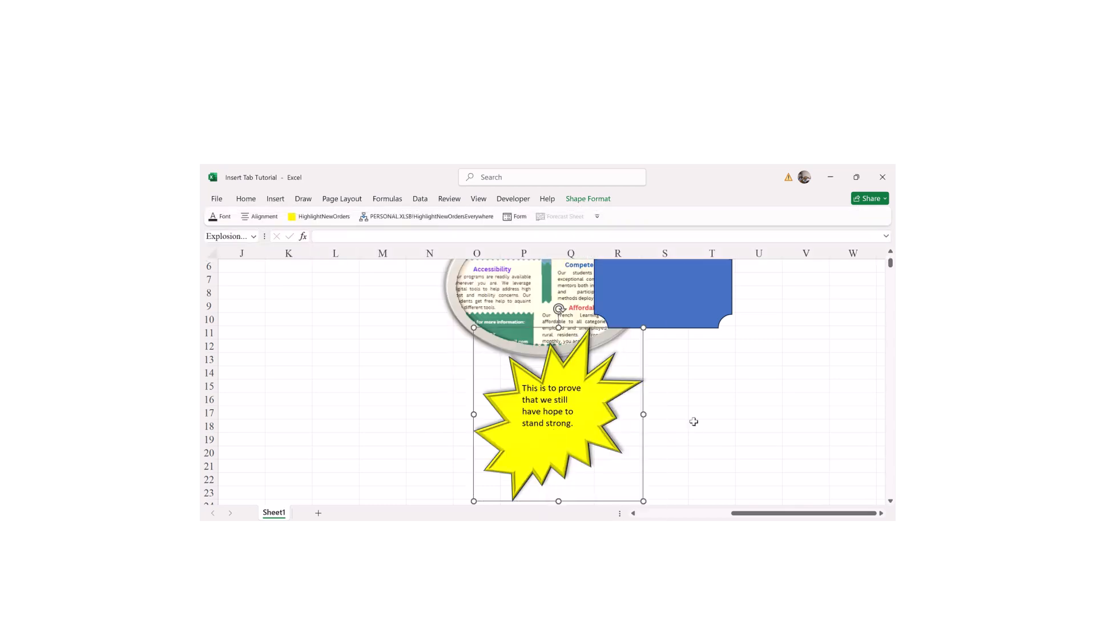
pyautogui.click(385, 400)
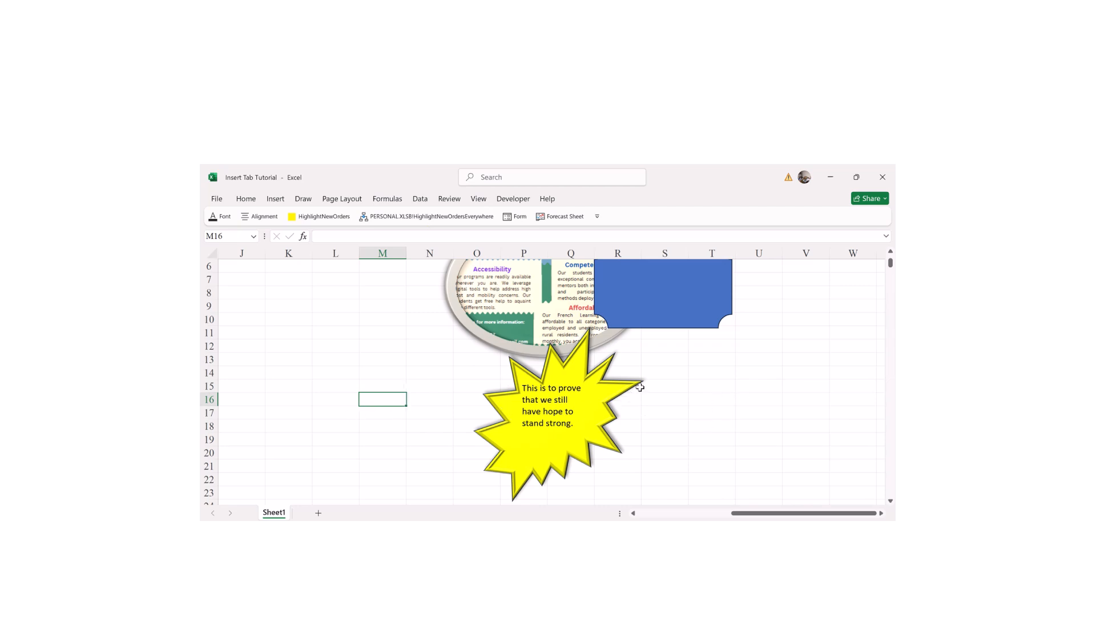
pyautogui.click(530, 333)
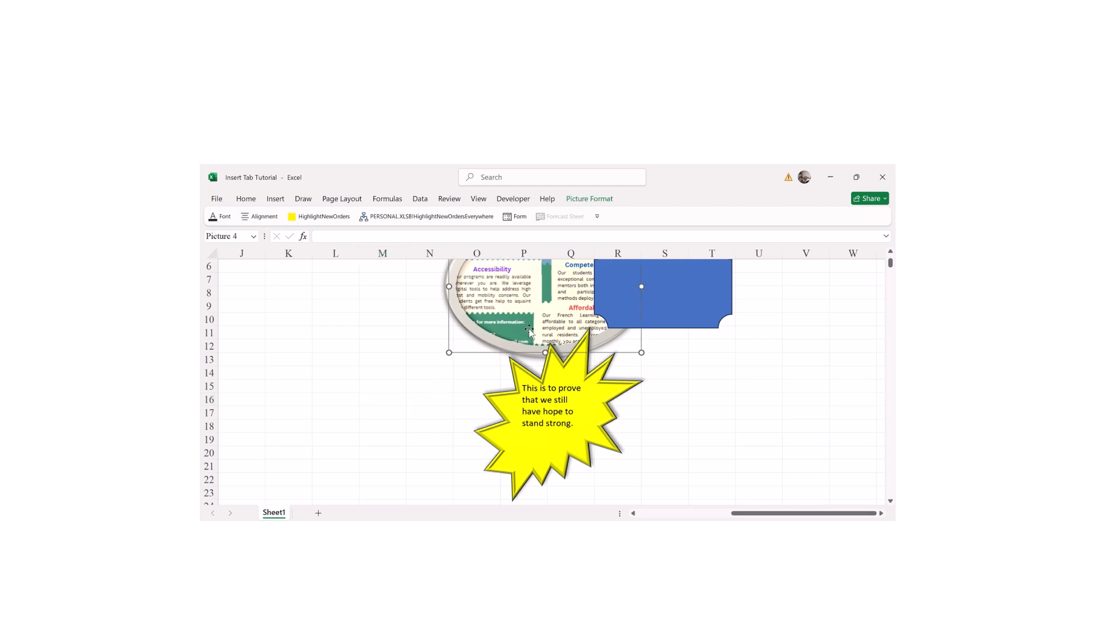
pyautogui.click(692, 395)
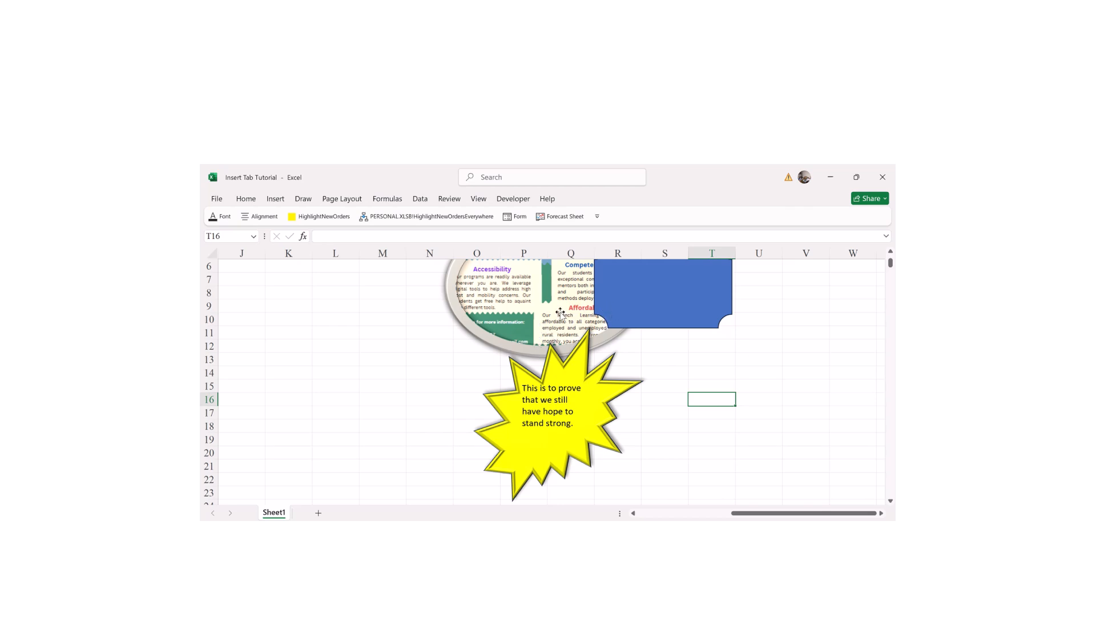
pyautogui.click(523, 416)
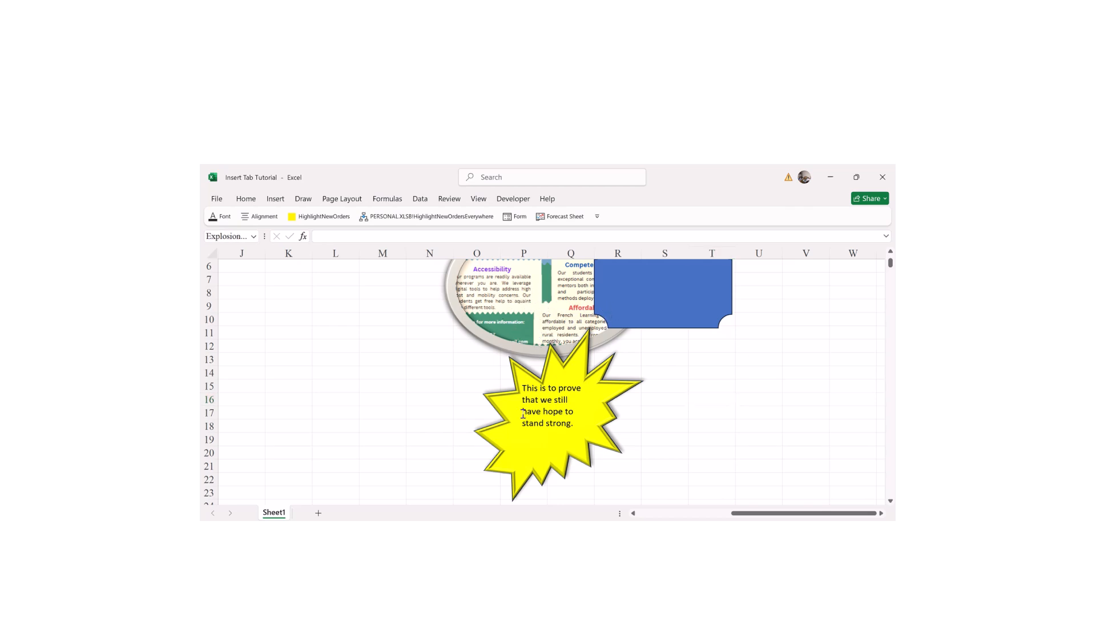
pyautogui.click(497, 476)
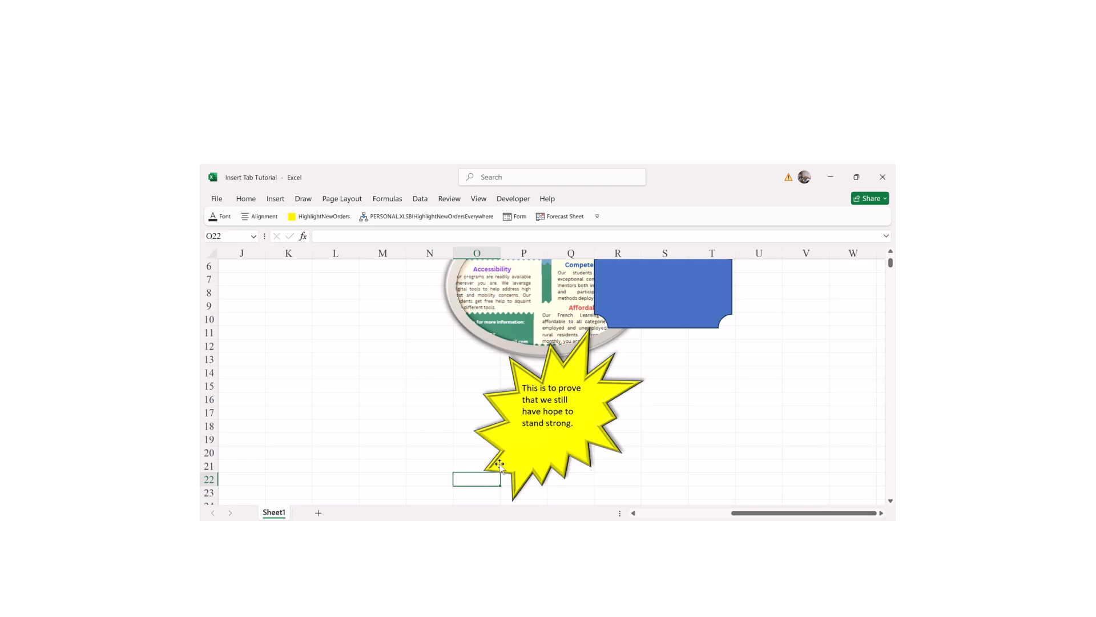
# - Enter the alt text "This is an image that was made back in 1950." for the explosion shape and mark the shape as decorative
pyautogui.click(501, 466)
pyautogui.click(589, 198)
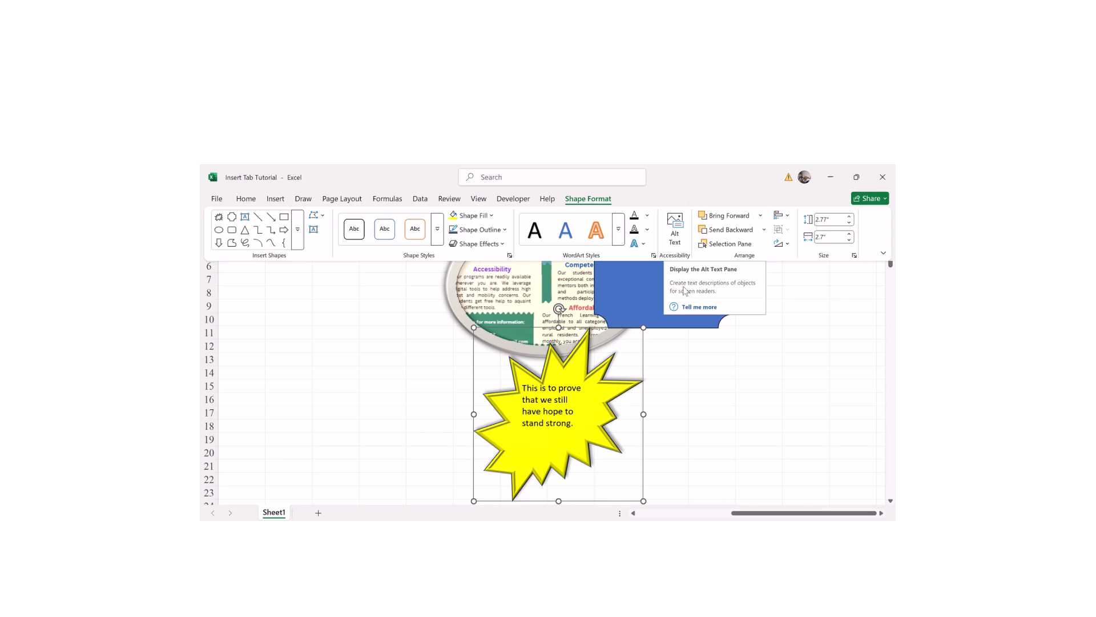
pyautogui.press('F1')
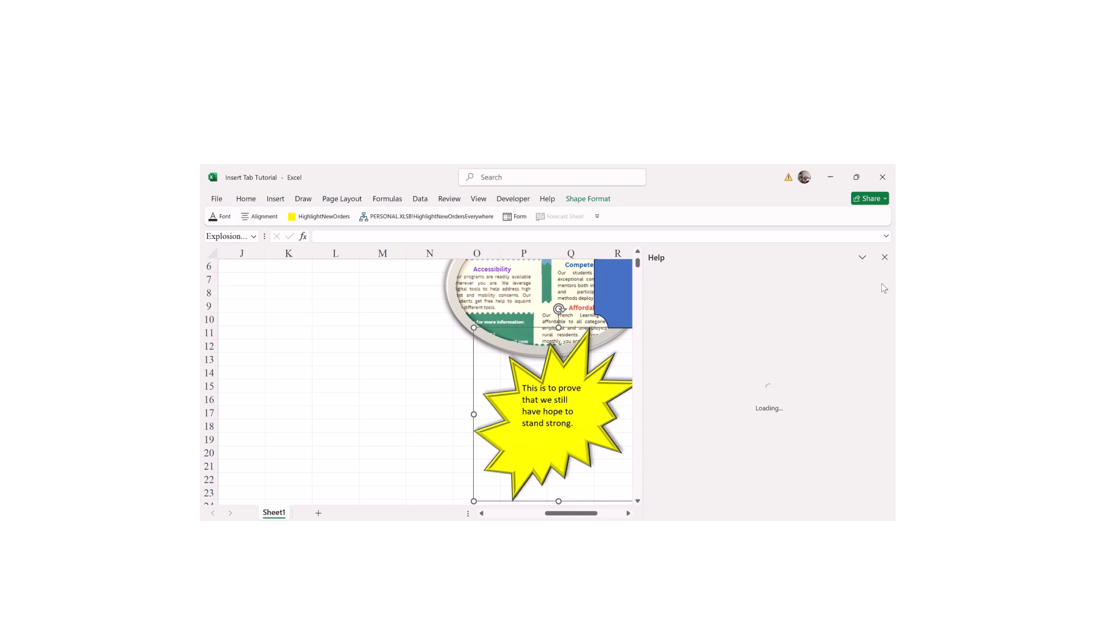
pyautogui.click(884, 257)
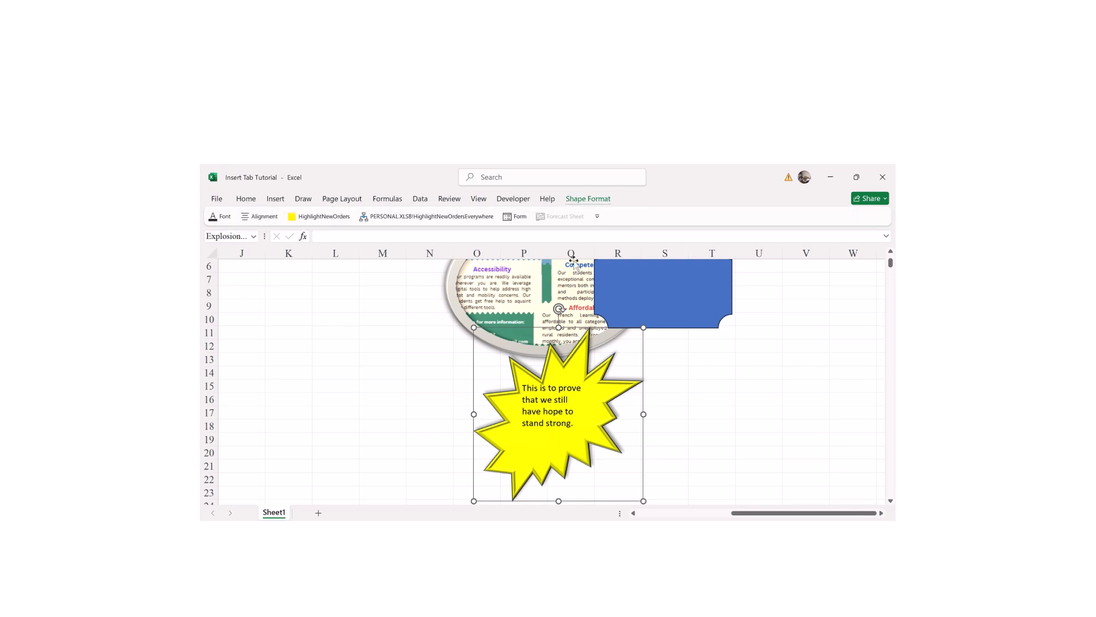
pyautogui.click(589, 201)
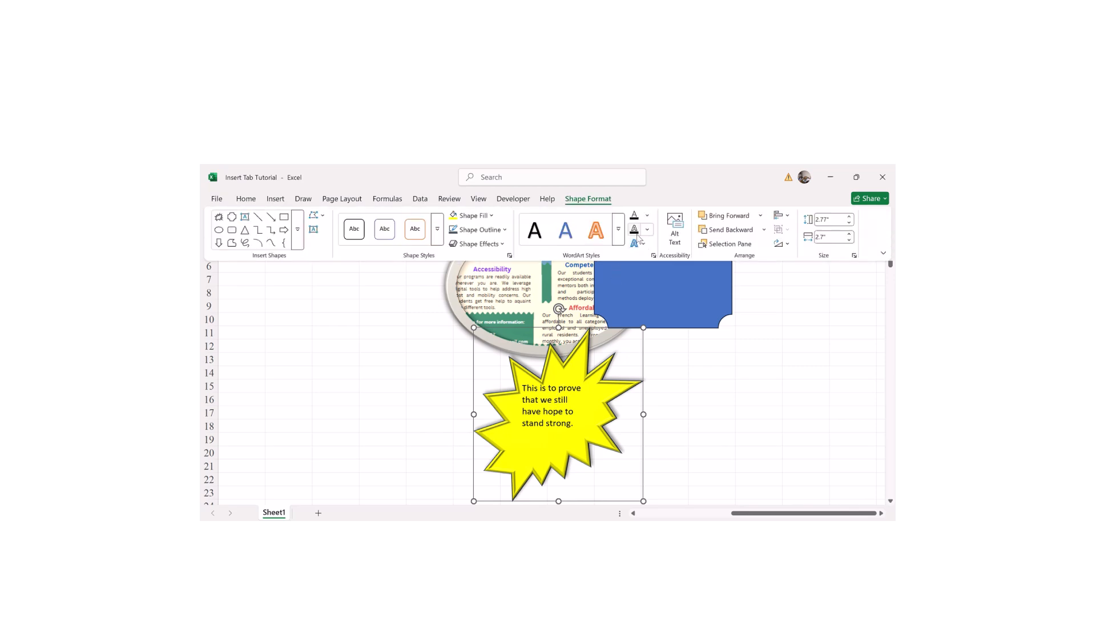
pyautogui.click(674, 228)
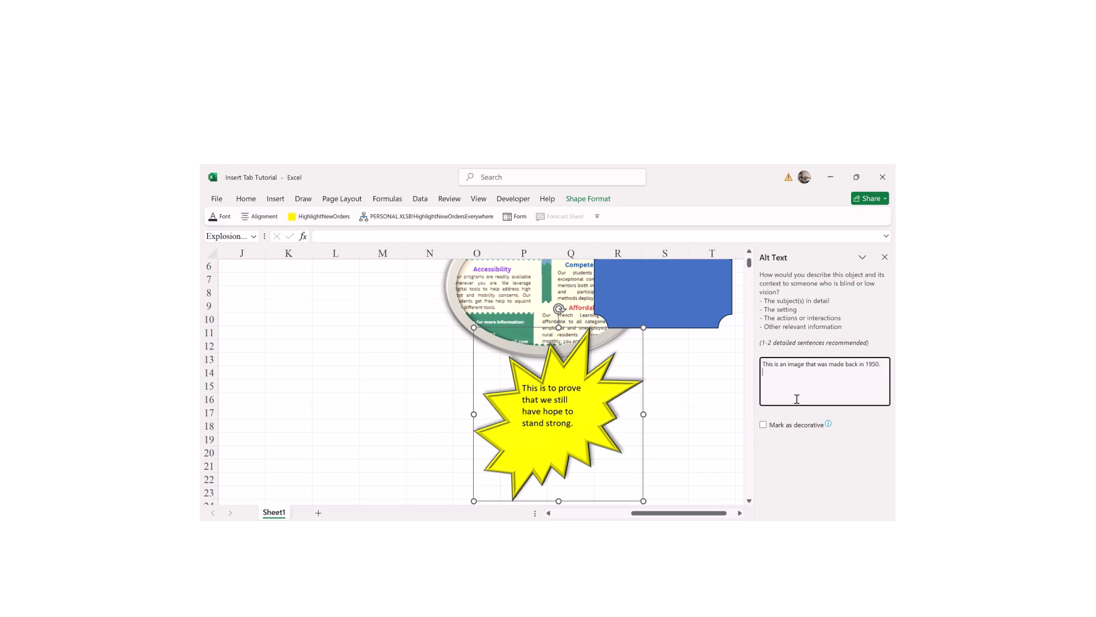
pyautogui.click(763, 425)
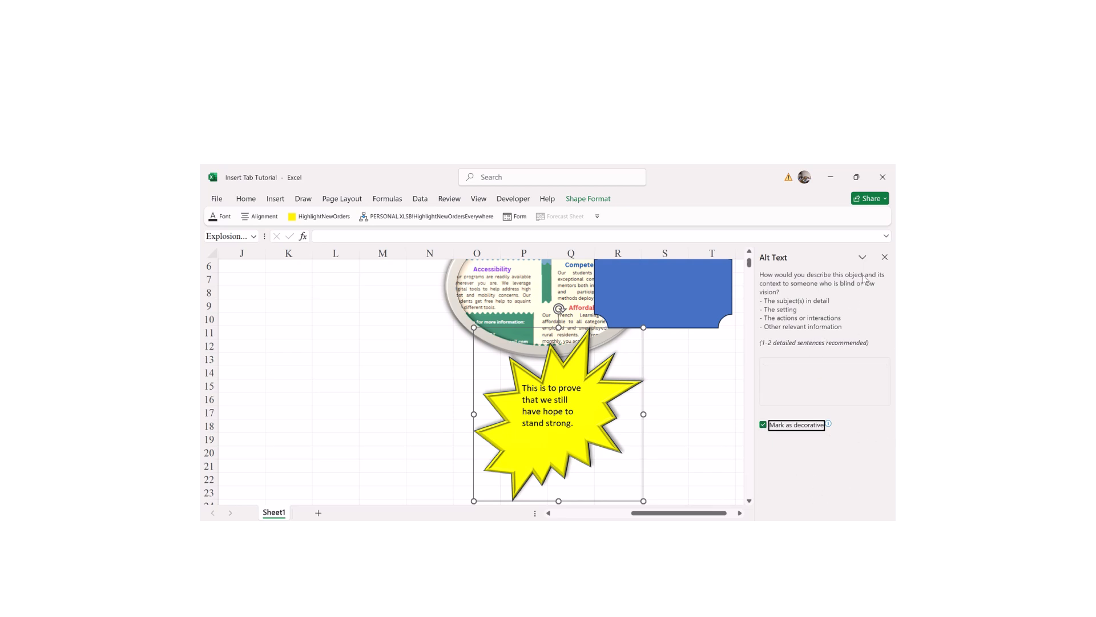
pyautogui.click(886, 258)
pyautogui.moveTo(708, 374); pyautogui.dragTo(708, 384)
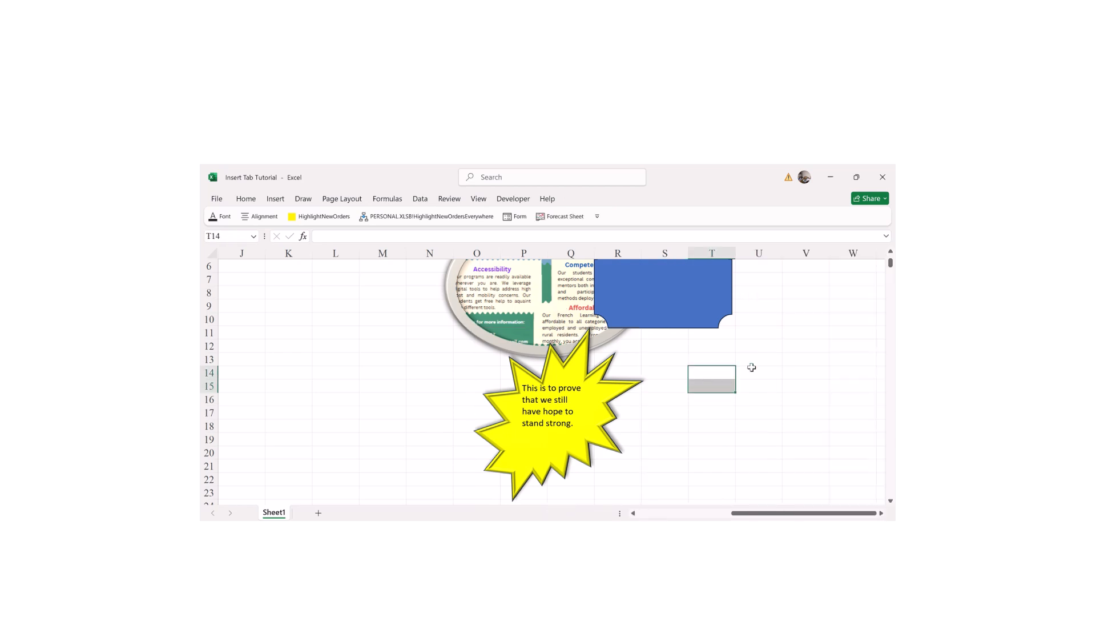
# - Hide the worksheet's gridlines using the explosion shape's alignment options
pyautogui.moveTo(891, 262); pyautogui.dragTo(891, 263)
pyautogui.click(482, 372)
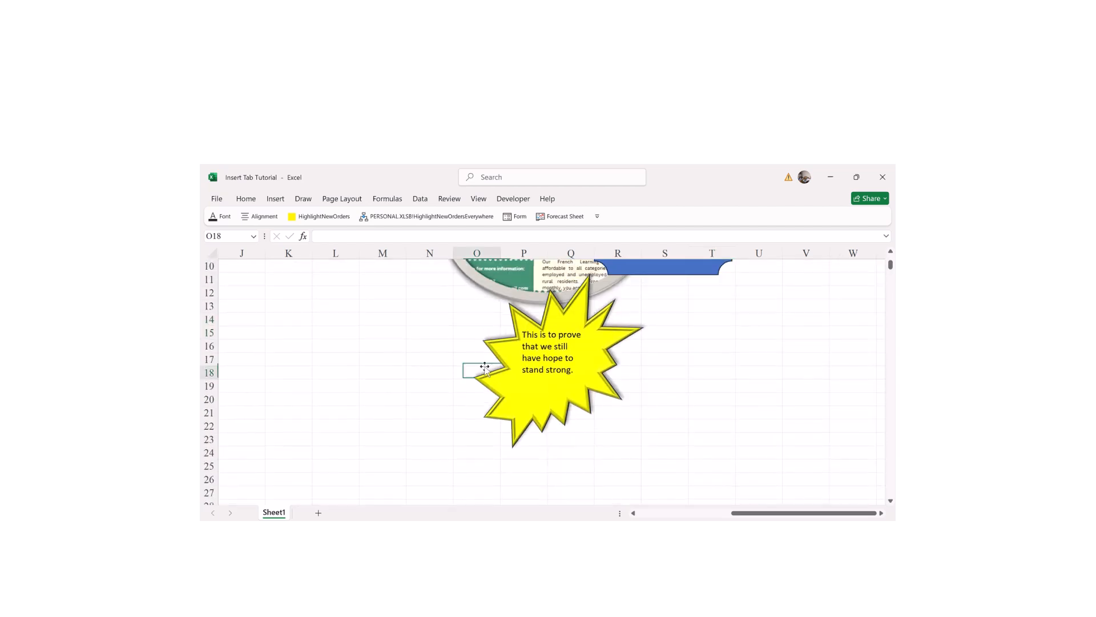
pyautogui.click(523, 370)
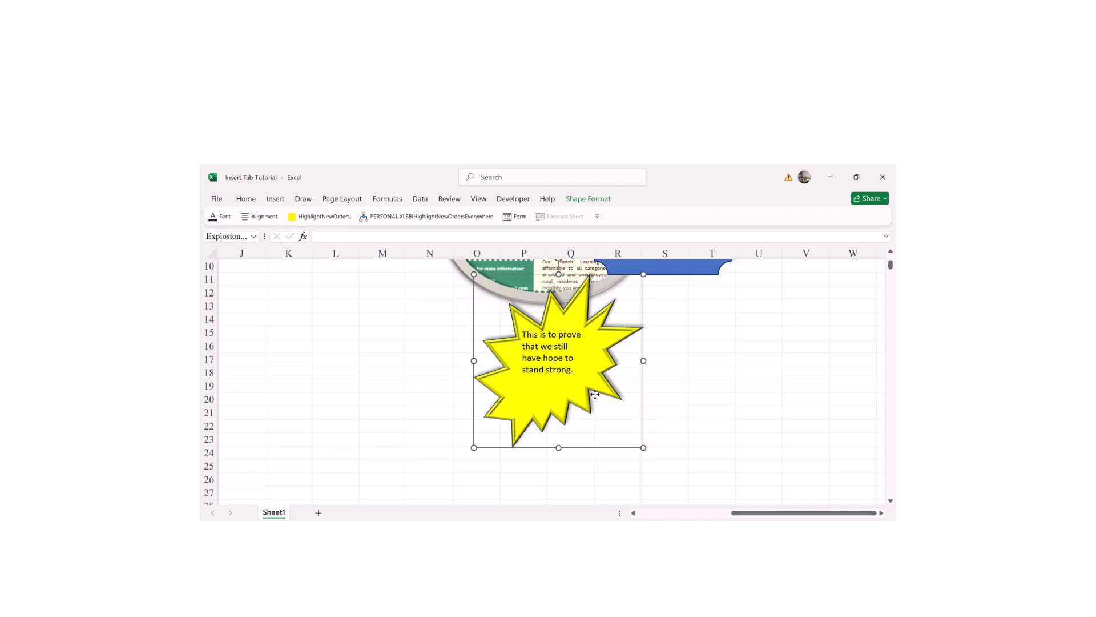
pyautogui.click(588, 200)
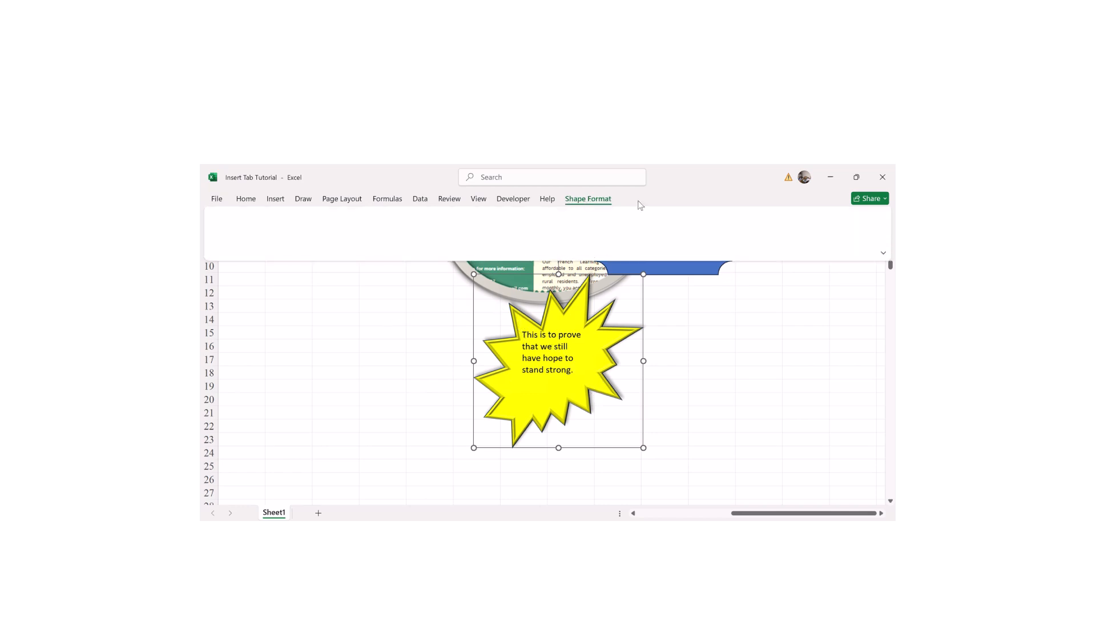
pyautogui.click(785, 220)
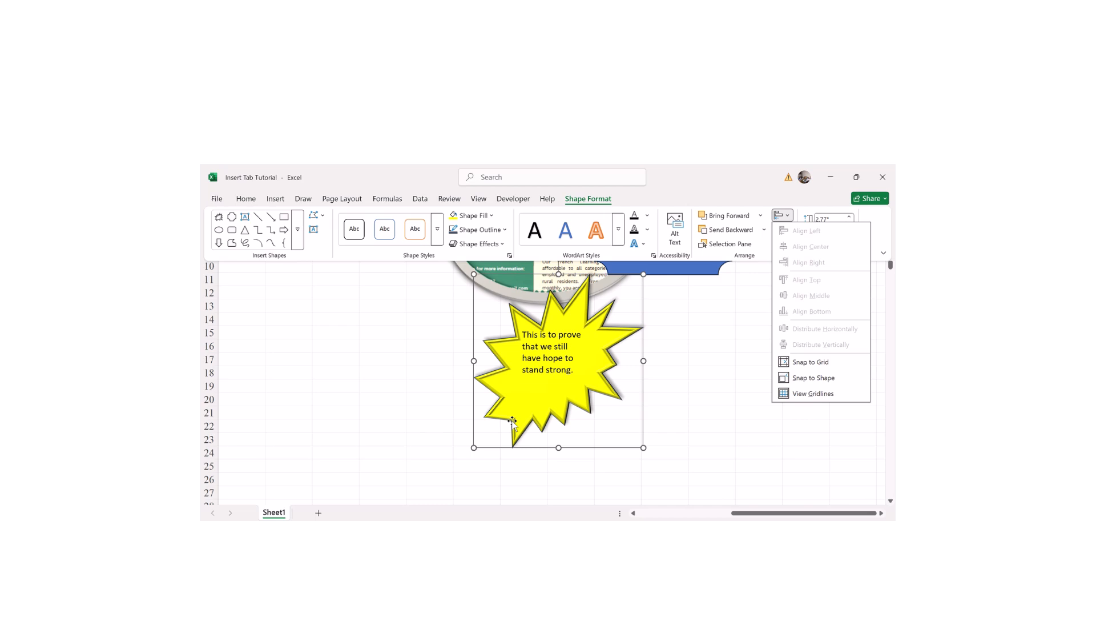
pyautogui.click(803, 394)
pyautogui.click(338, 454)
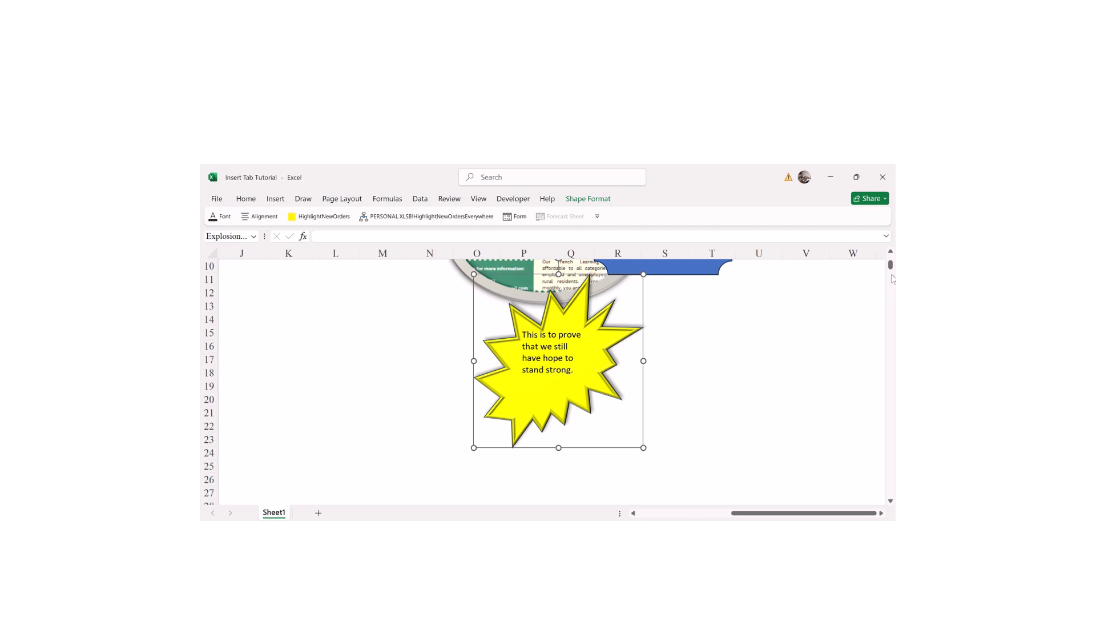
# - Check how the employee table and the area with the picture and shapes look without gridlines
pyautogui.moveTo(892, 272); pyautogui.dragTo(892, 263)
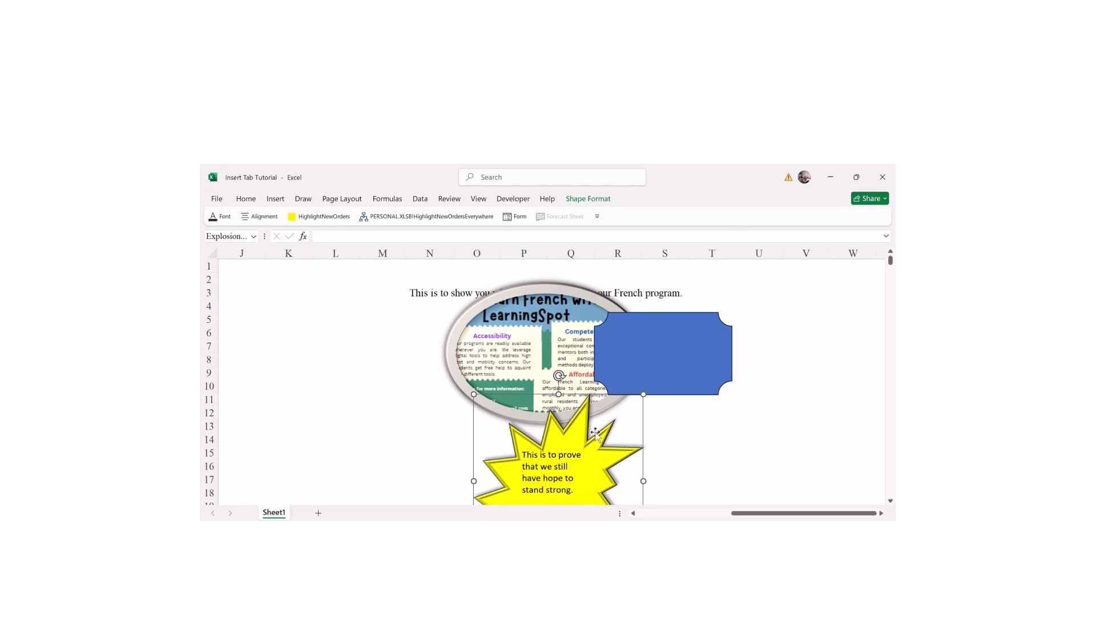
pyautogui.moveTo(758, 513); pyautogui.dragTo(743, 513)
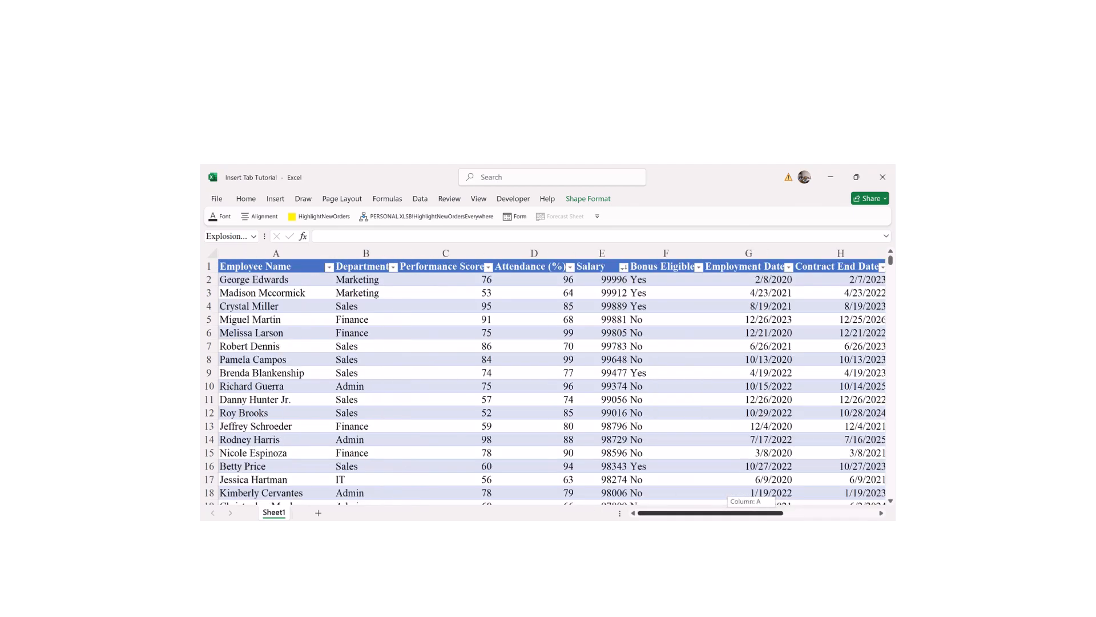
pyautogui.moveTo(662, 516); pyautogui.dragTo(778, 477)
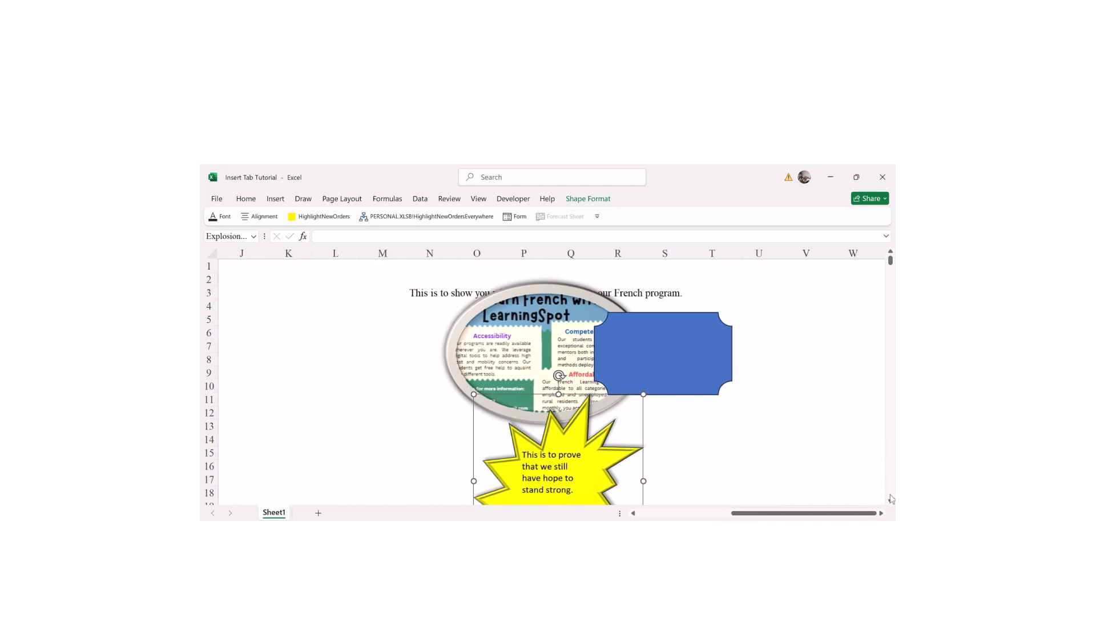
pyautogui.scroll(-20, 891, 499)
pyautogui.scroll(-6, 892, 500)
pyautogui.moveTo(890, 314); pyautogui.dragTo(895, 260)
# - Increase the width of the explosion shape to 3.9"
pyautogui.click(581, 199)
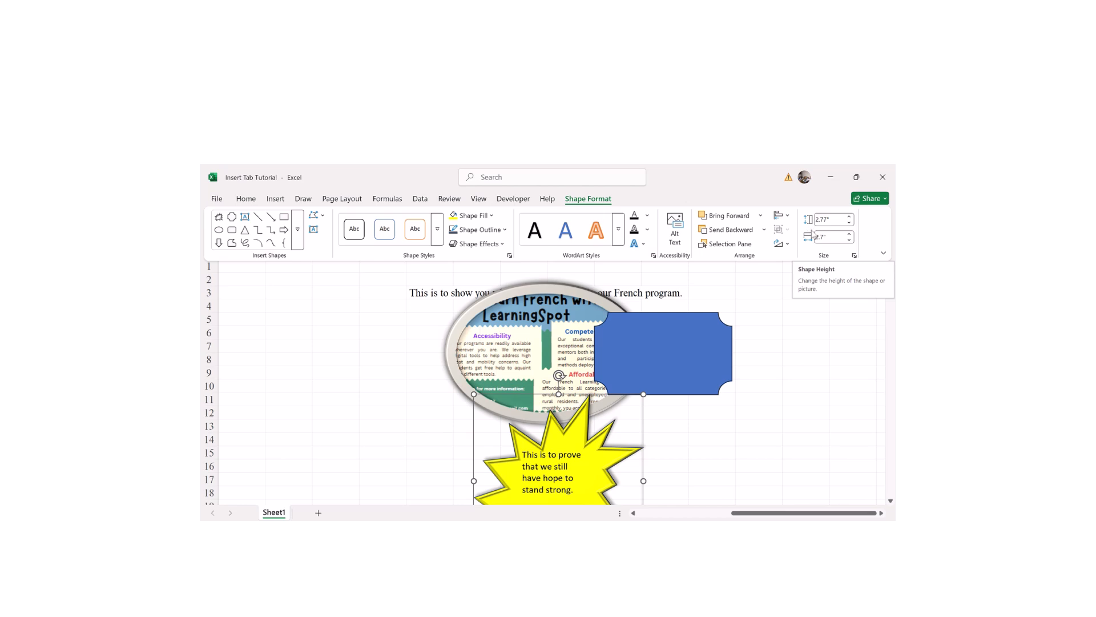
pyautogui.click(850, 241)
pyautogui.click(850, 241)
pyautogui.click(850, 241)
pyautogui.click(849, 241)
pyautogui.click(849, 233)
pyautogui.click(850, 233)
pyautogui.click(850, 233)
pyautogui.click(849, 233)
pyautogui.click(849, 234)
pyautogui.click(849, 233)
pyautogui.click(849, 233)
pyautogui.click(850, 233)
# - Increase the height of the explosion shape to 3.9" and deselect the shape
pyautogui.click(849, 216)
pyautogui.click(850, 217)
pyautogui.click(850, 216)
pyautogui.click(850, 216)
pyautogui.click(849, 216)
pyautogui.click(850, 217)
pyautogui.click(850, 216)
pyautogui.click(850, 216)
pyautogui.click(850, 217)
pyautogui.click(849, 216)
pyautogui.click(850, 216)
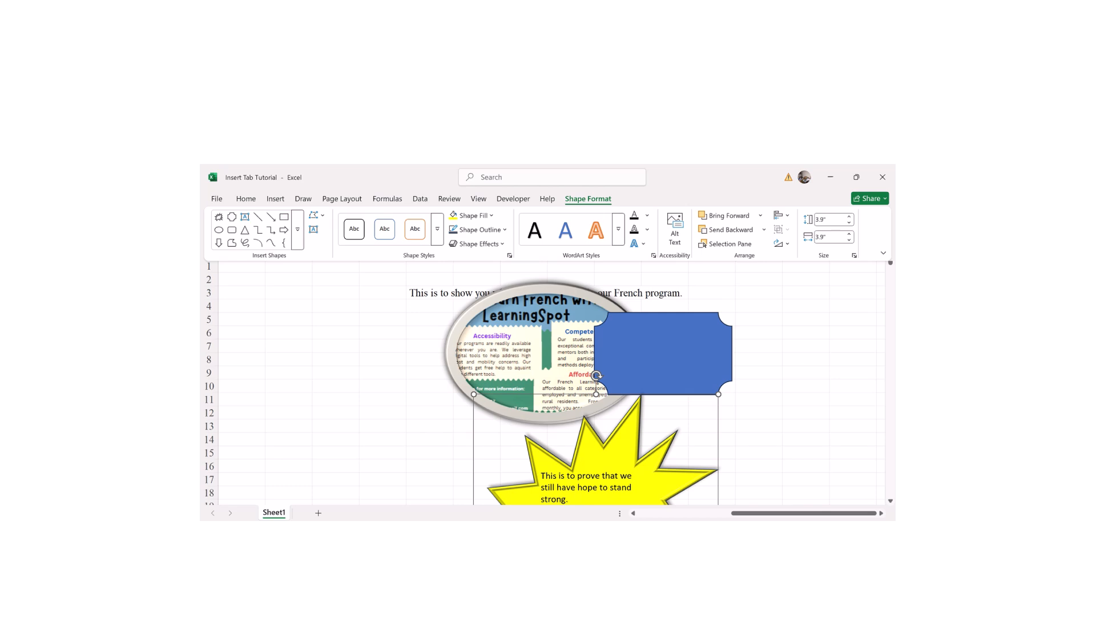
pyautogui.click(891, 501)
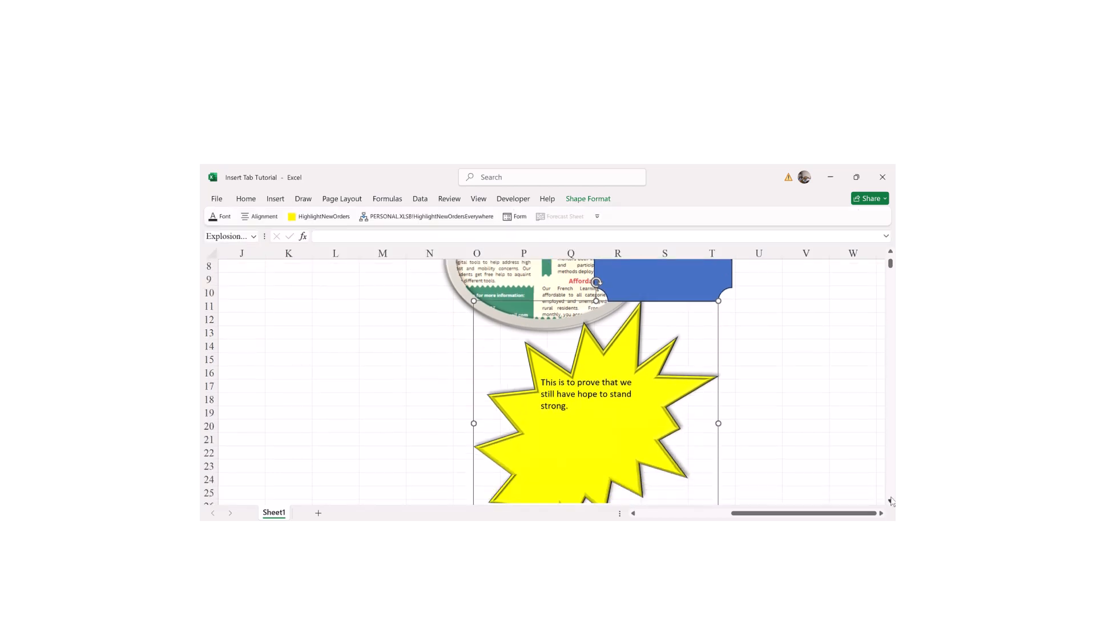
pyautogui.click(563, 354)
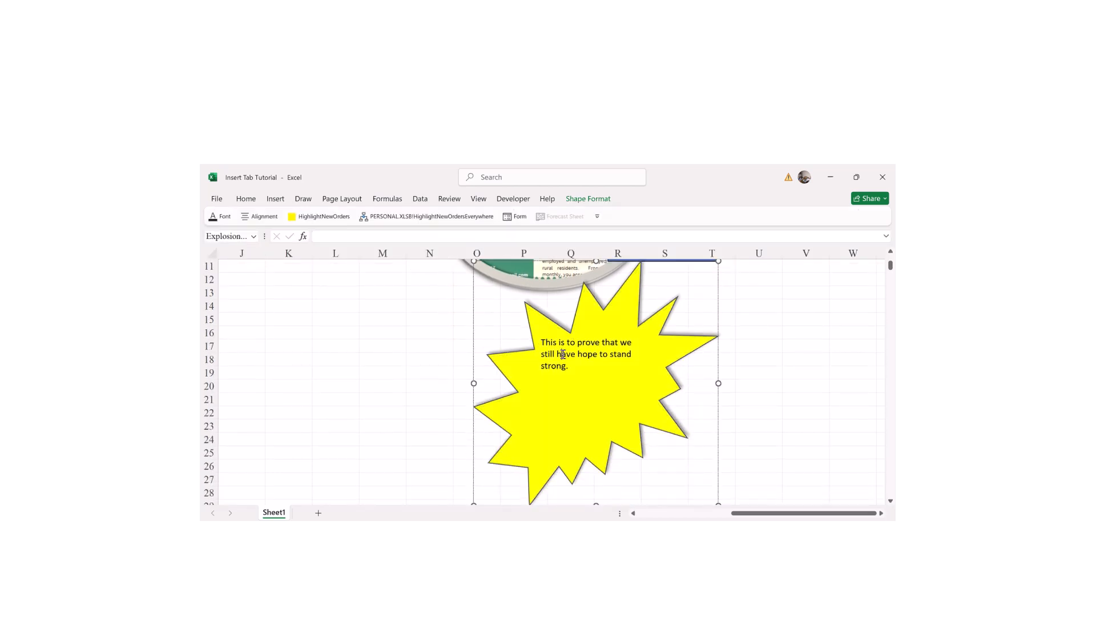
pyautogui.click(351, 347)
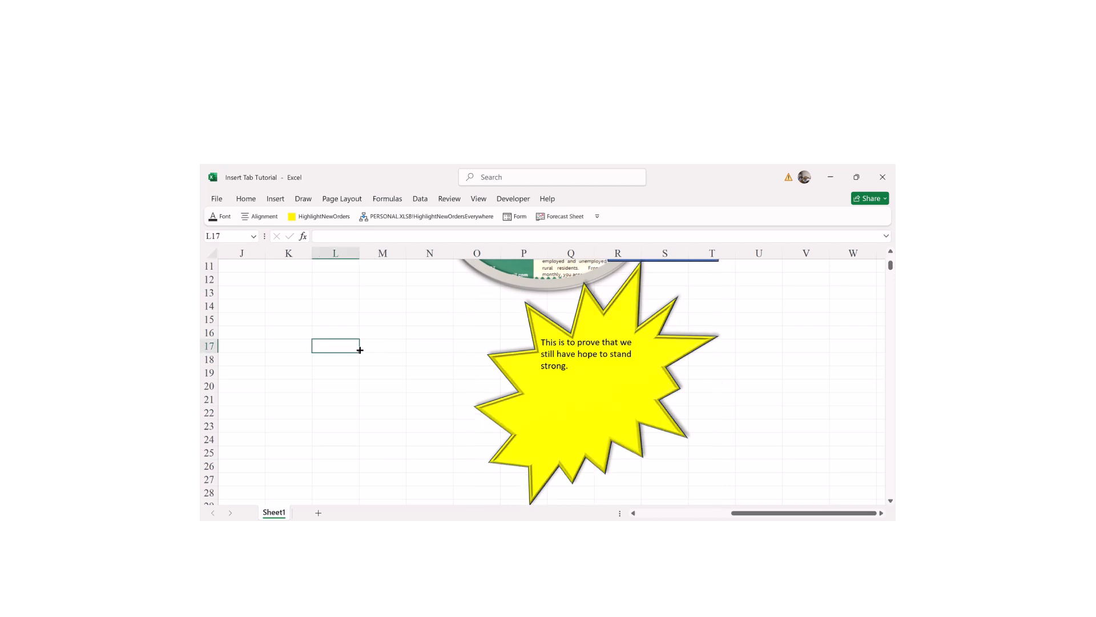
# - Move the explosion shape out to the left and up the sheet toward the picture and the blue plaque
pyautogui.moveTo(556, 399); pyautogui.dragTo(377, 412)
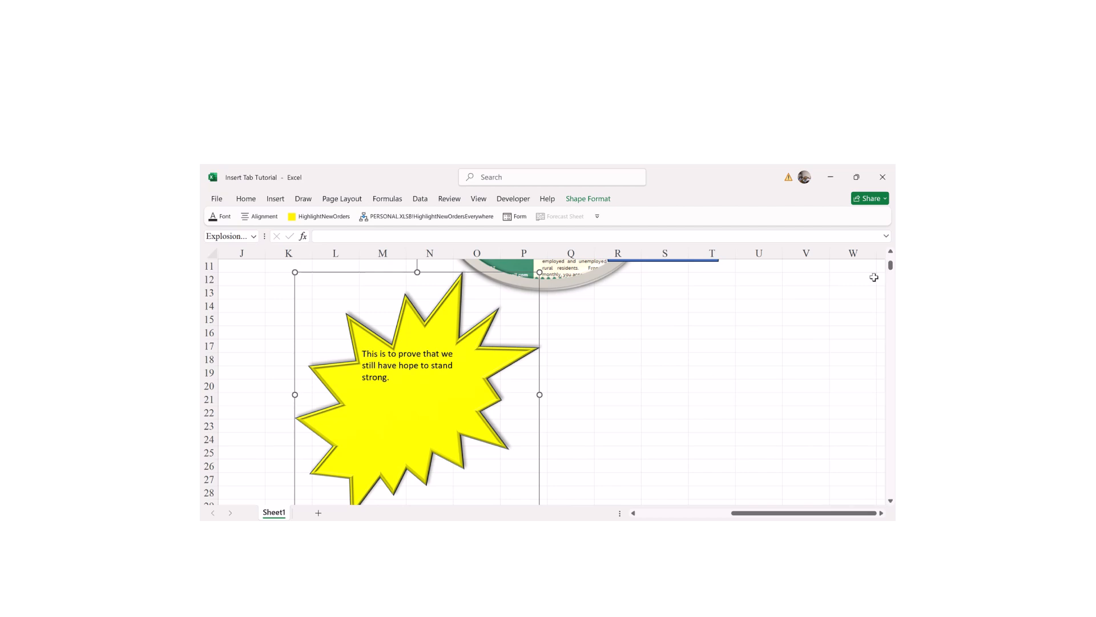
pyautogui.moveTo(891, 269); pyautogui.dragTo(892, 260)
pyautogui.moveTo(372, 454); pyautogui.dragTo(376, 360)
pyautogui.click(441, 490)
pyautogui.moveTo(441, 490); pyautogui.dragTo(557, 408)
# - Move the oval picture and the blue plaque shape up and to the left, keeping them side by side
pyautogui.click(535, 340)
pyautogui.moveTo(525, 294); pyautogui.dragTo(479, 266)
pyautogui.click(646, 349)
pyautogui.moveTo(646, 348); pyautogui.dragTo(600, 337)
# - Move the explosion shape up so that it overlaps the oval picture and the blue plaque, and deselect it
pyautogui.moveTo(544, 427); pyautogui.dragTo(523, 363)
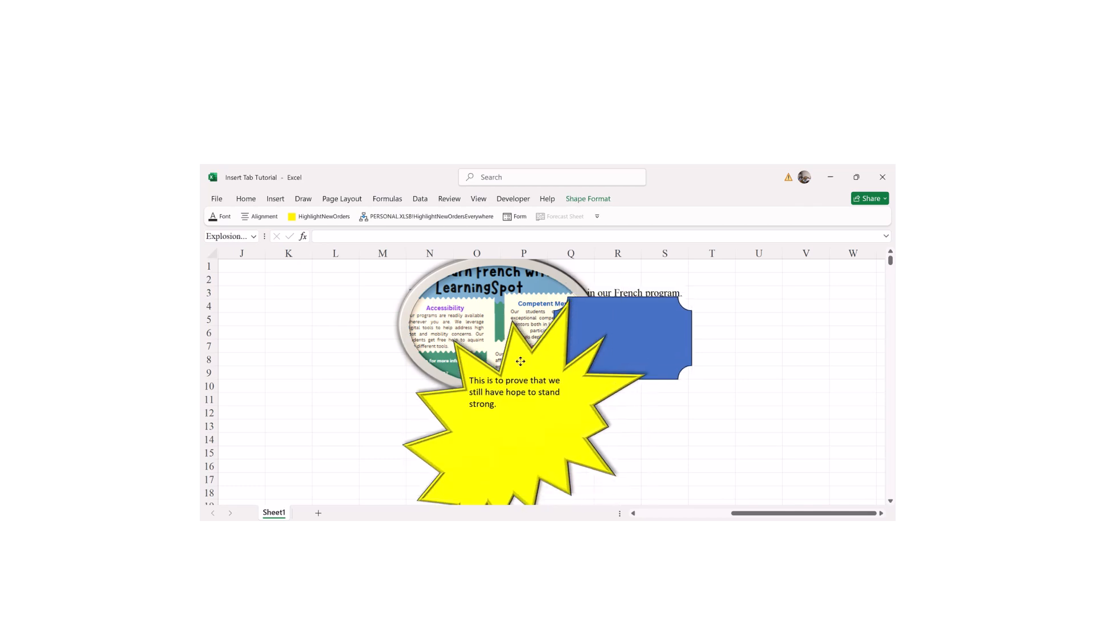
pyautogui.moveTo(494, 419); pyautogui.dragTo(477, 410)
pyautogui.click(798, 403)
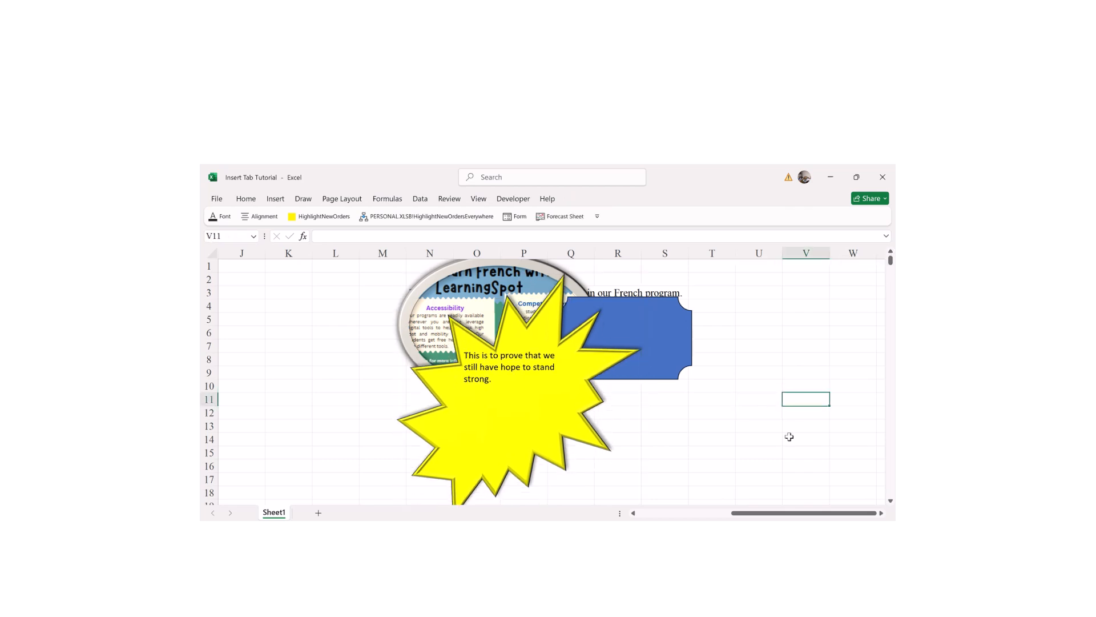
# - Open the stock icons library for the sheet and browse through the available icons
pyautogui.moveTo(745, 516); pyautogui.dragTo(829, 502)
pyautogui.scroll(-3, 891, 500)
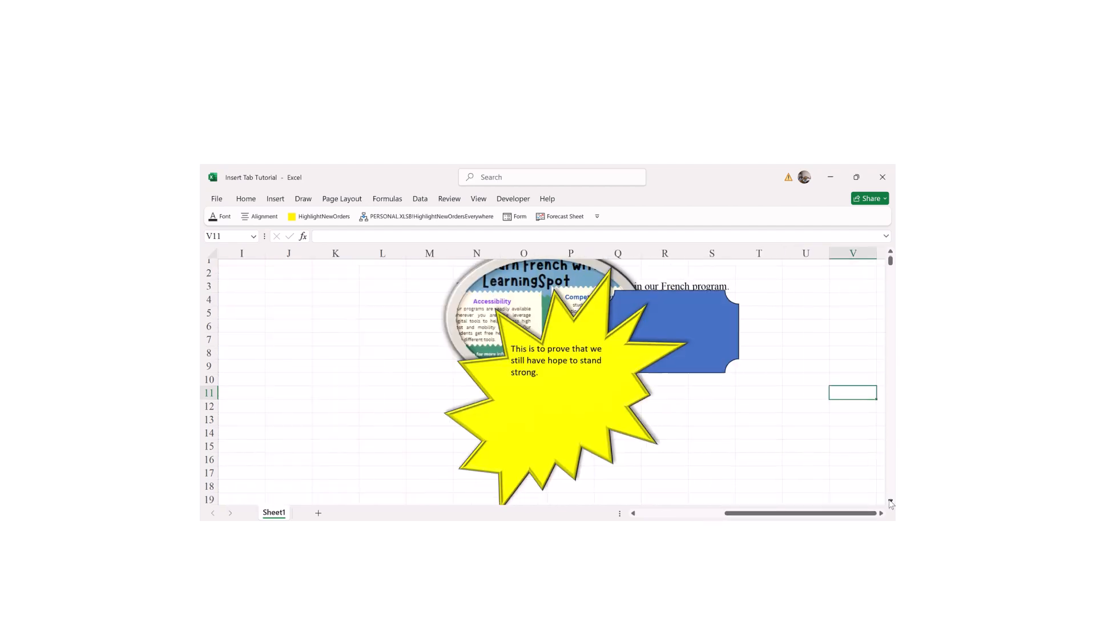
pyautogui.scroll(-3, 891, 502)
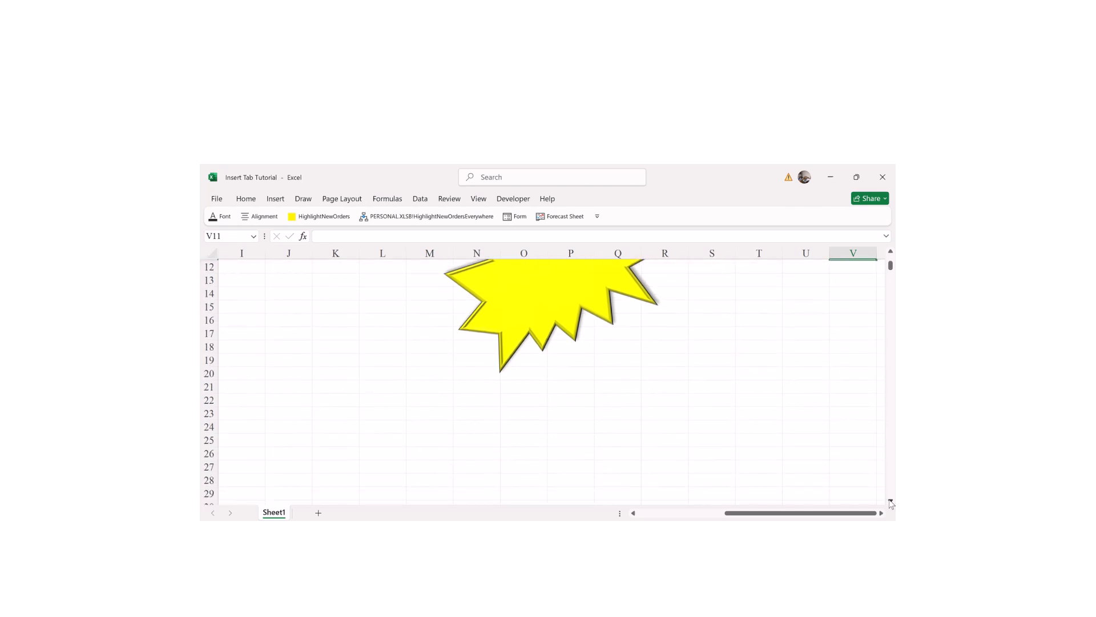
pyautogui.click(274, 203)
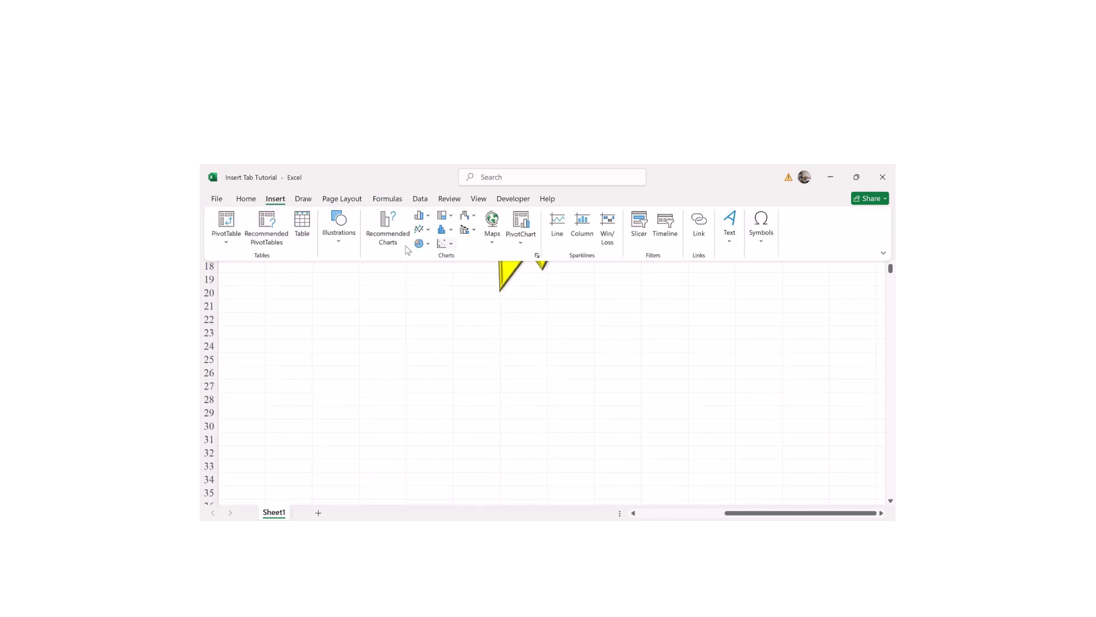
pyautogui.click(350, 244)
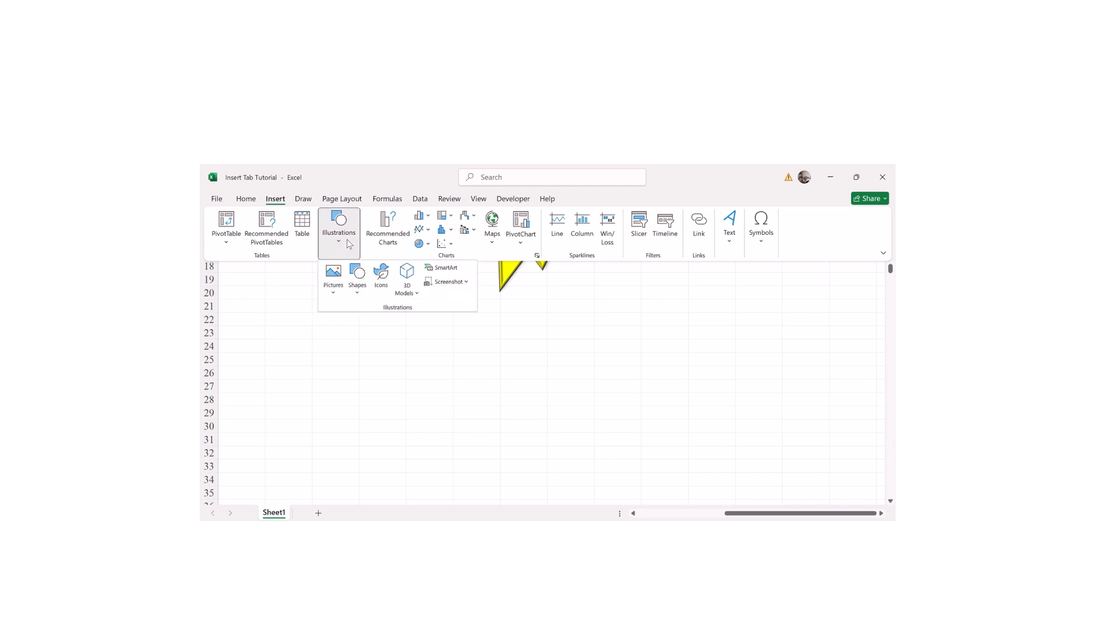
pyautogui.click(382, 277)
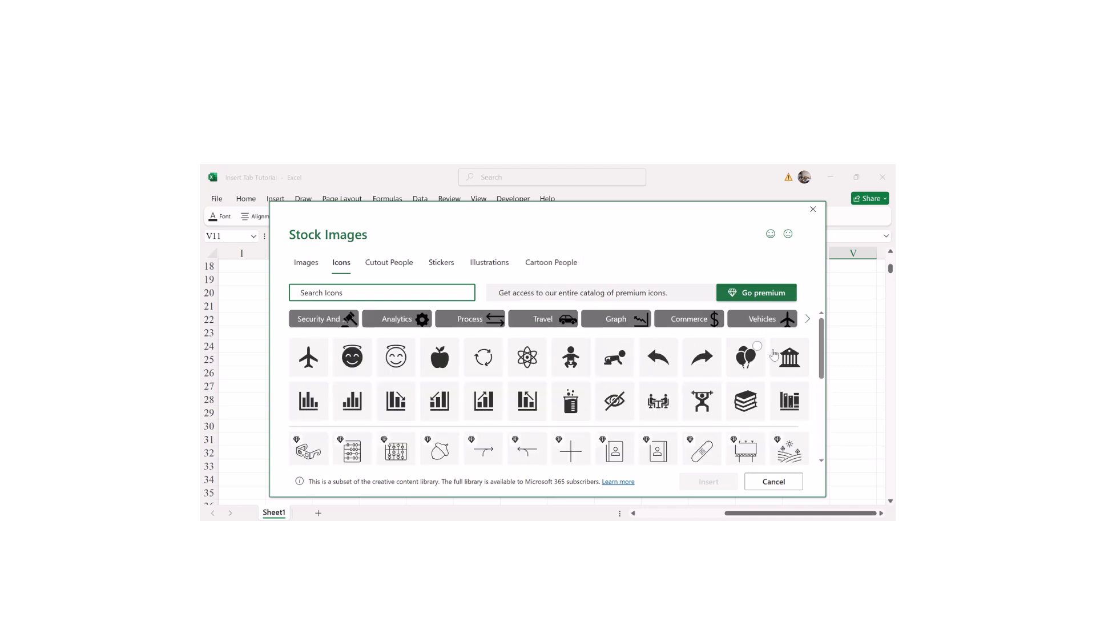
pyautogui.moveTo(822, 338); pyautogui.dragTo(809, 415)
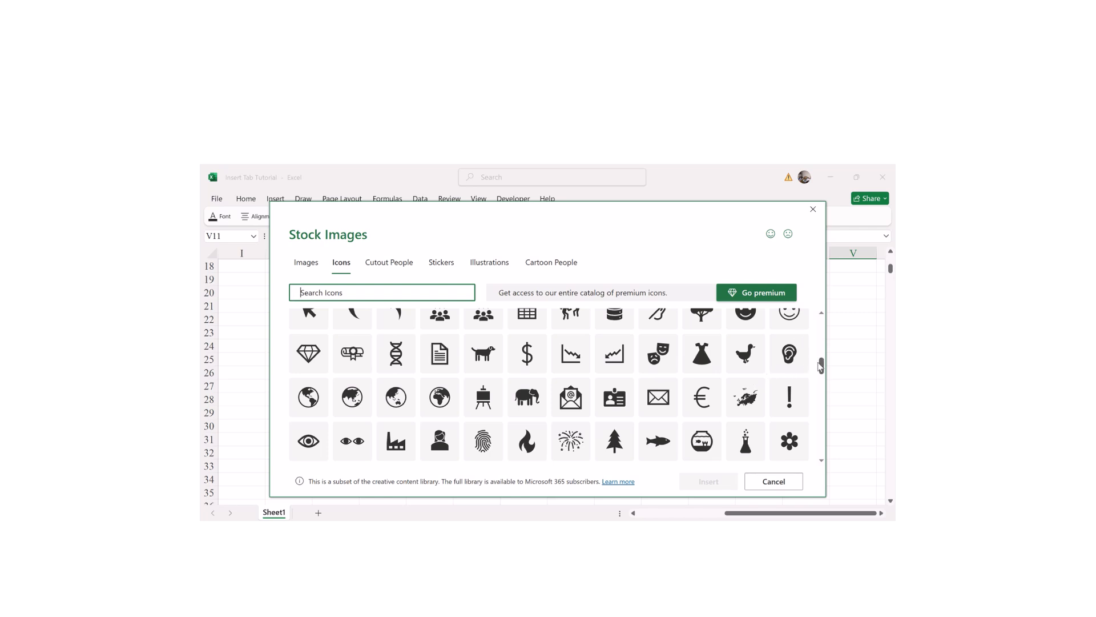
pyautogui.moveTo(822, 370); pyautogui.dragTo(815, 413)
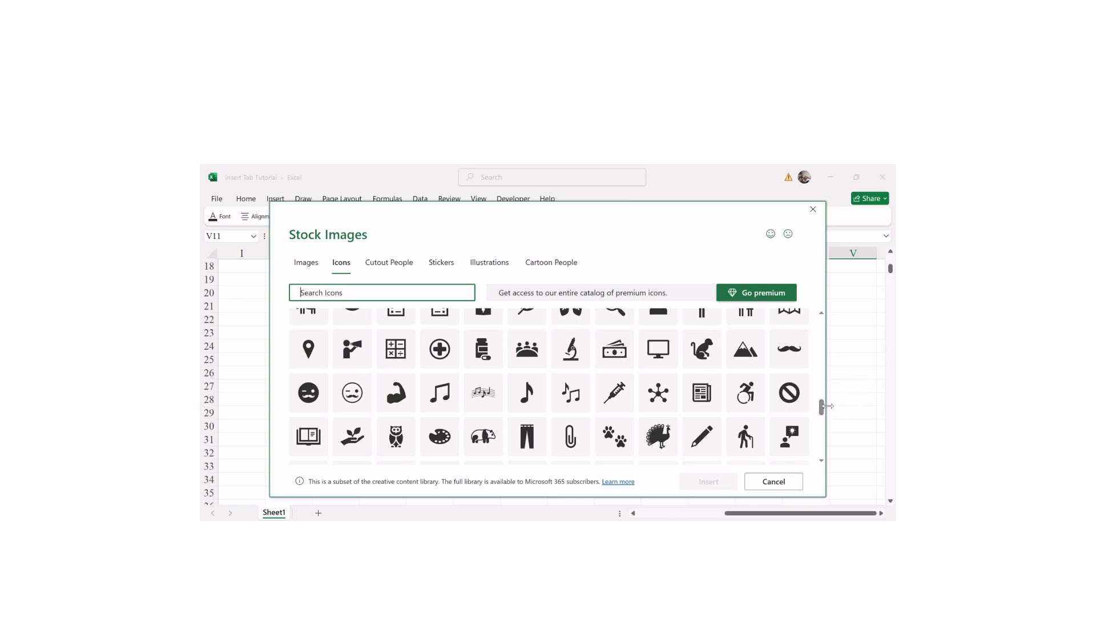
pyautogui.scroll(-3, 697, 408)
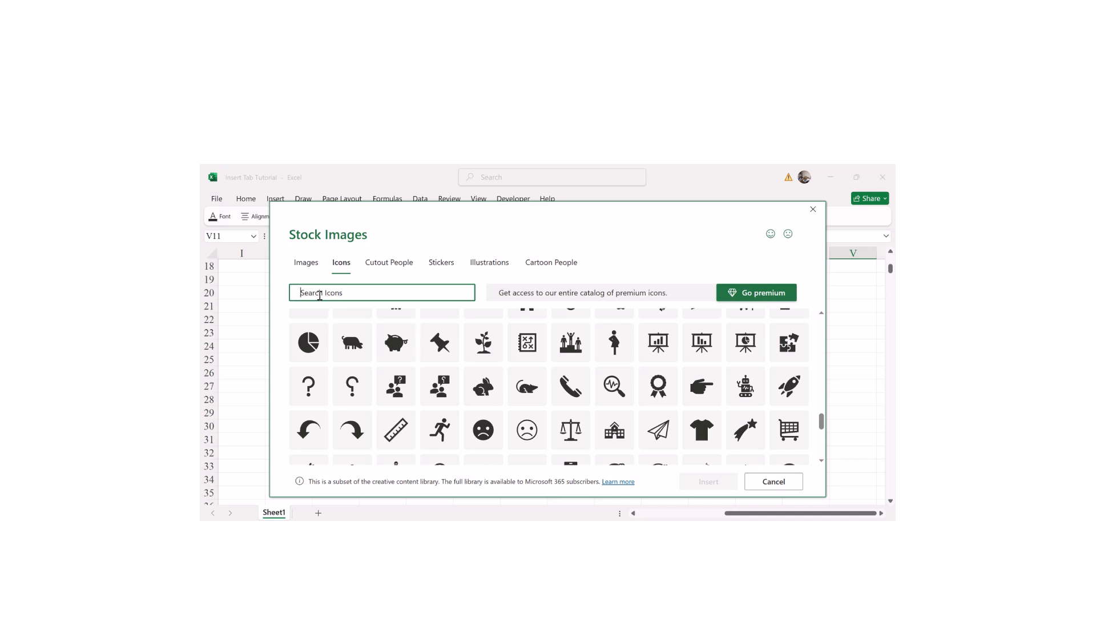
# - Search the stock icons for "search" and insert the plain magnifying glass icon
pyautogui.write('search bar')
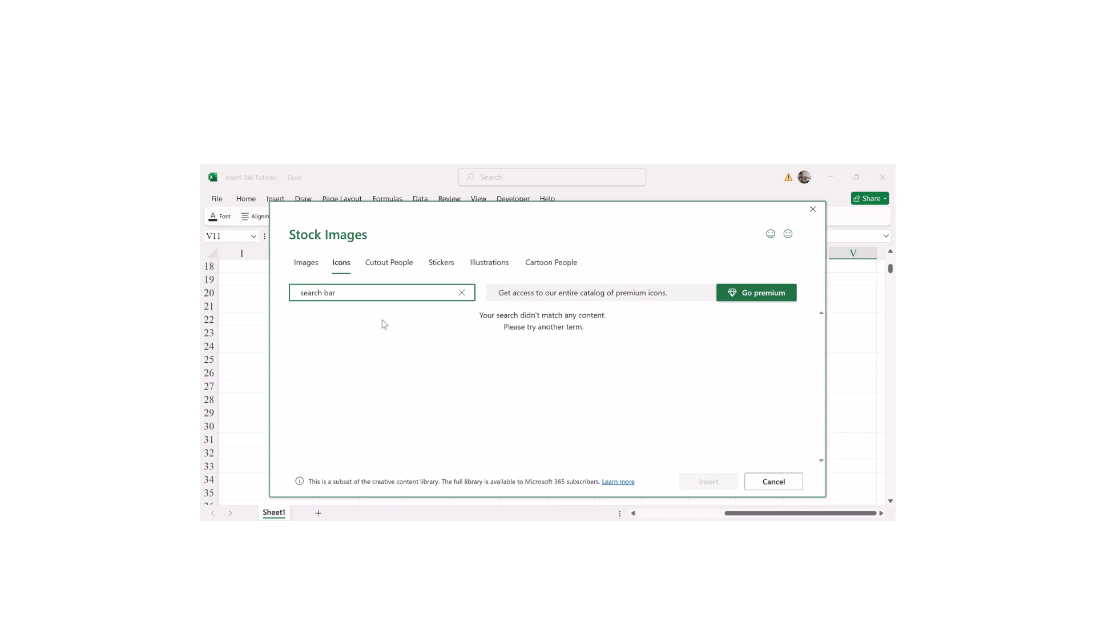
pyautogui.press('BackSpace')
pyautogui.press('BackSpace')
pyautogui.press('BackSpace')
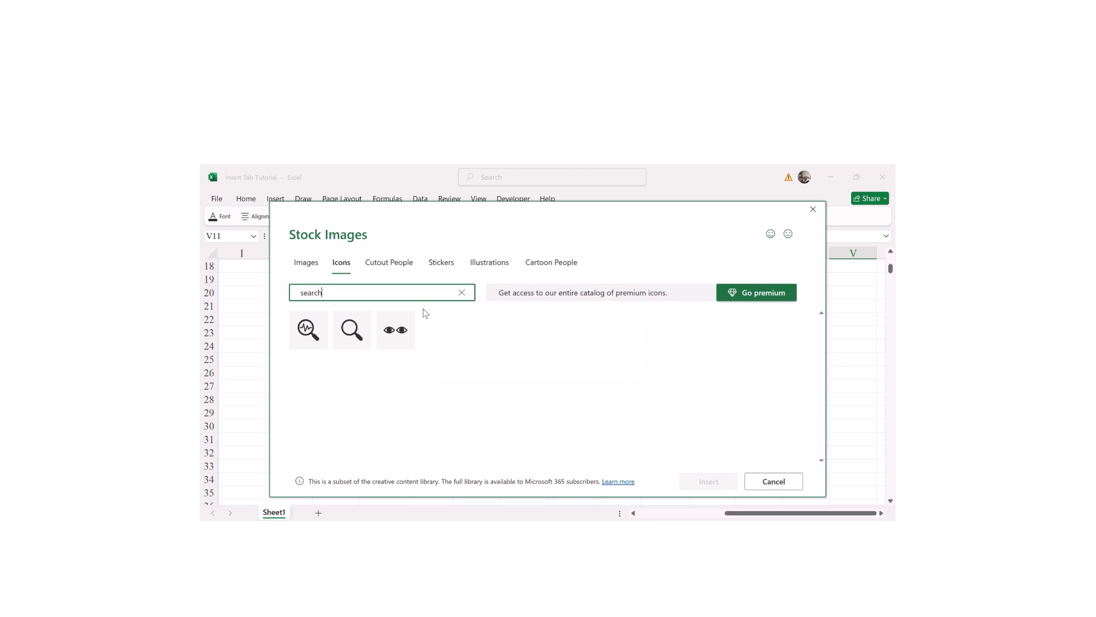
pyautogui.moveTo(347, 340)
pyautogui.click(350, 337)
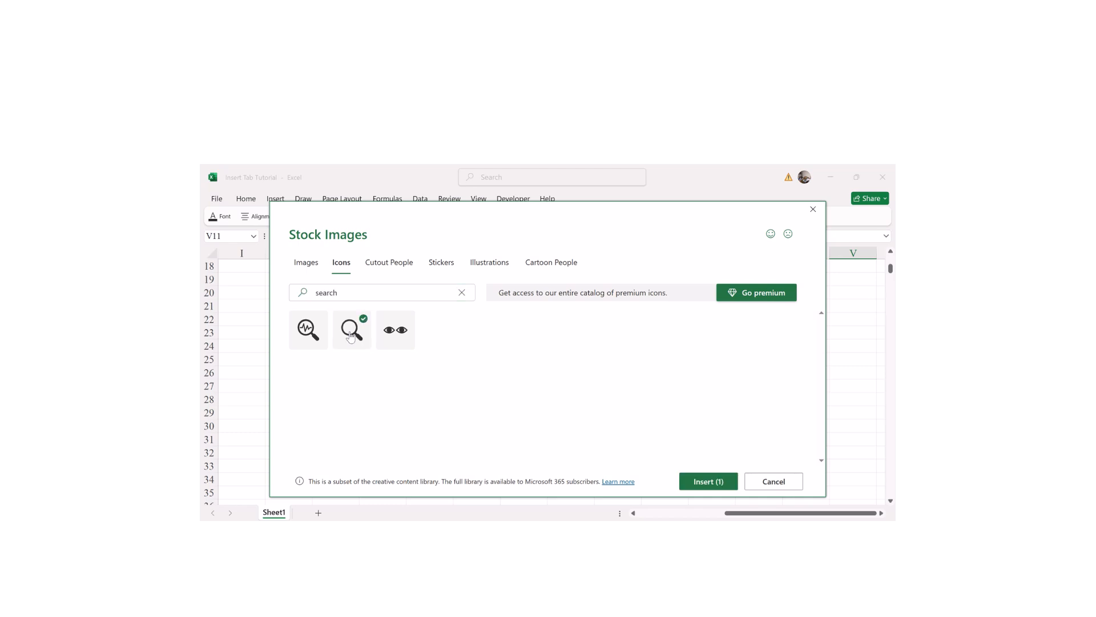
pyautogui.click(702, 480)
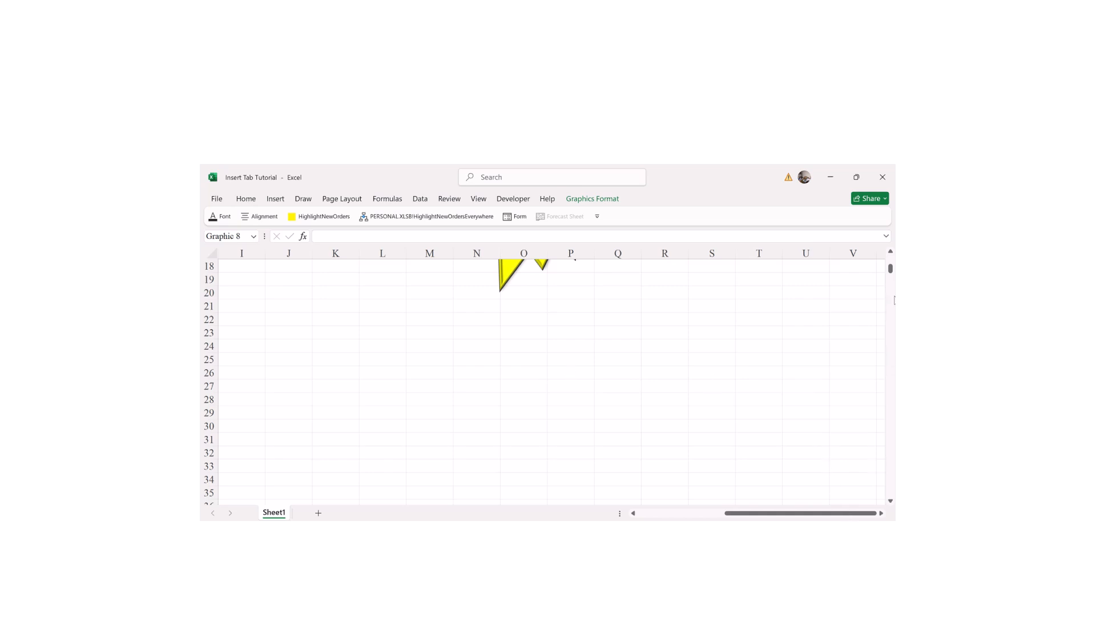
# - Move the magnifying glass icon left to just below the blue plaque, around column S, and keep it selected
pyautogui.moveTo(891, 274); pyautogui.dragTo(893, 260)
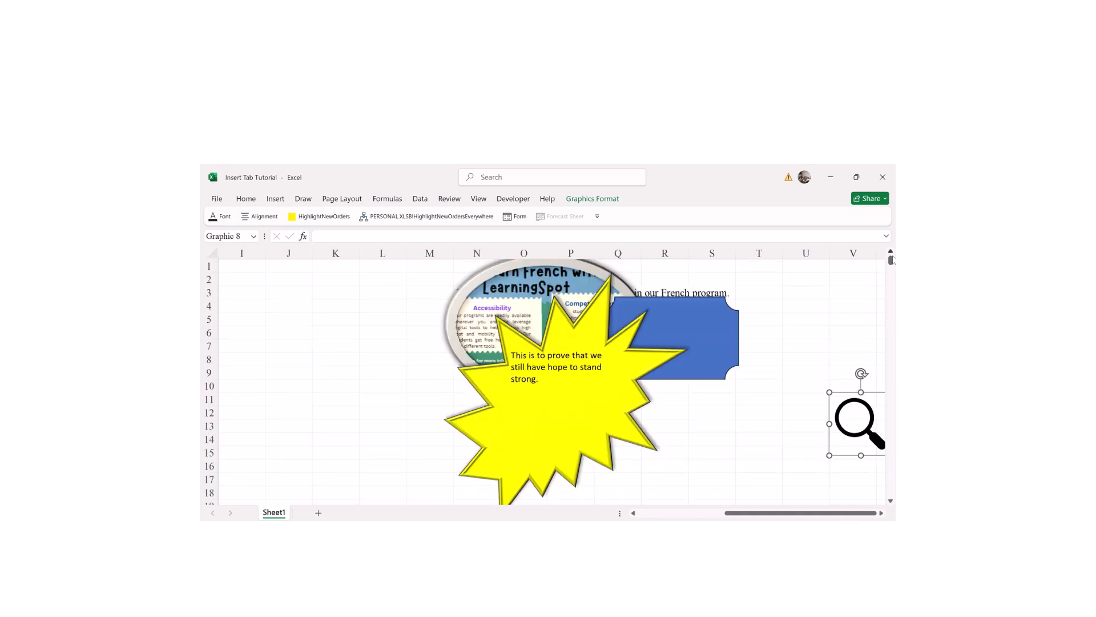
pyautogui.moveTo(739, 513); pyautogui.dragTo(823, 502)
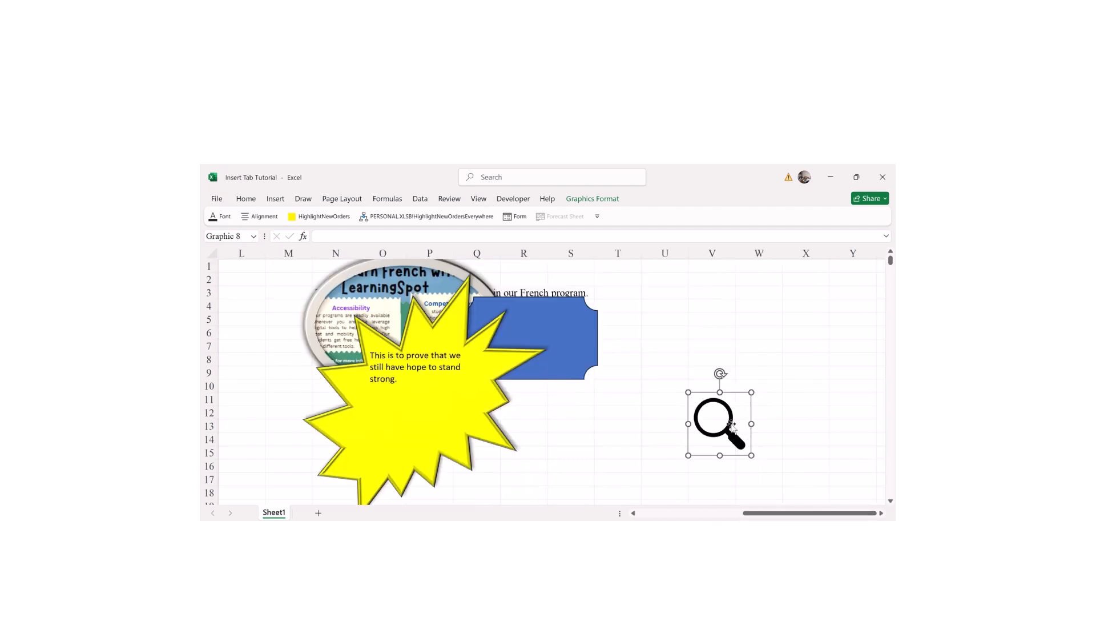
pyautogui.moveTo(725, 415); pyautogui.dragTo(663, 383)
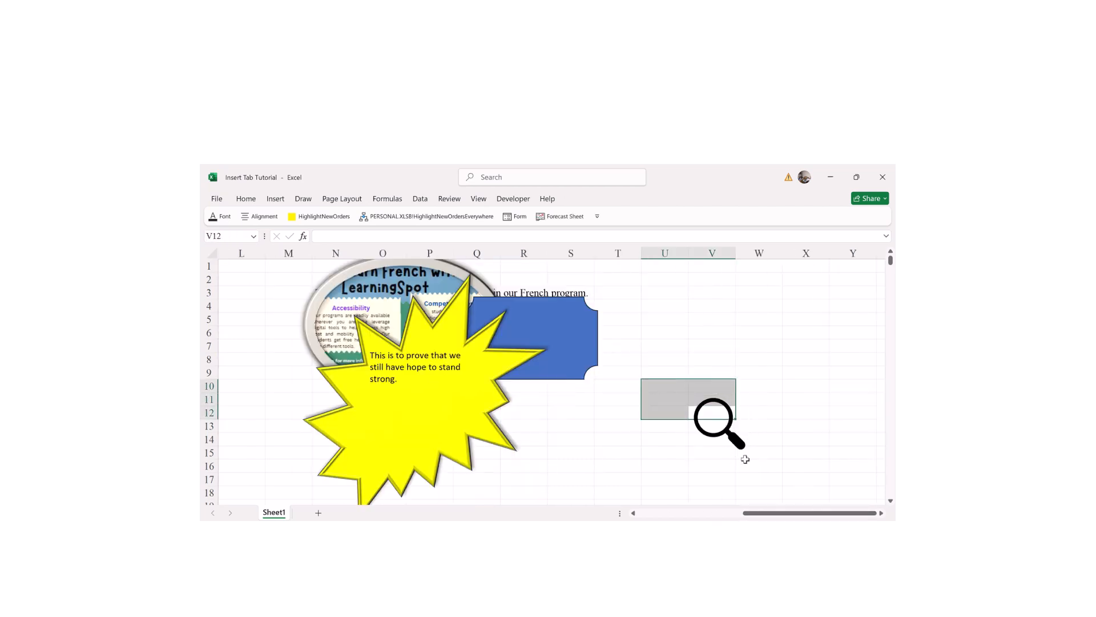
pyautogui.click(725, 443)
pyautogui.moveTo(726, 443); pyautogui.dragTo(554, 403)
pyautogui.click(591, 443)
pyautogui.click(482, 422)
pyautogui.click(574, 440)
pyautogui.click(570, 417)
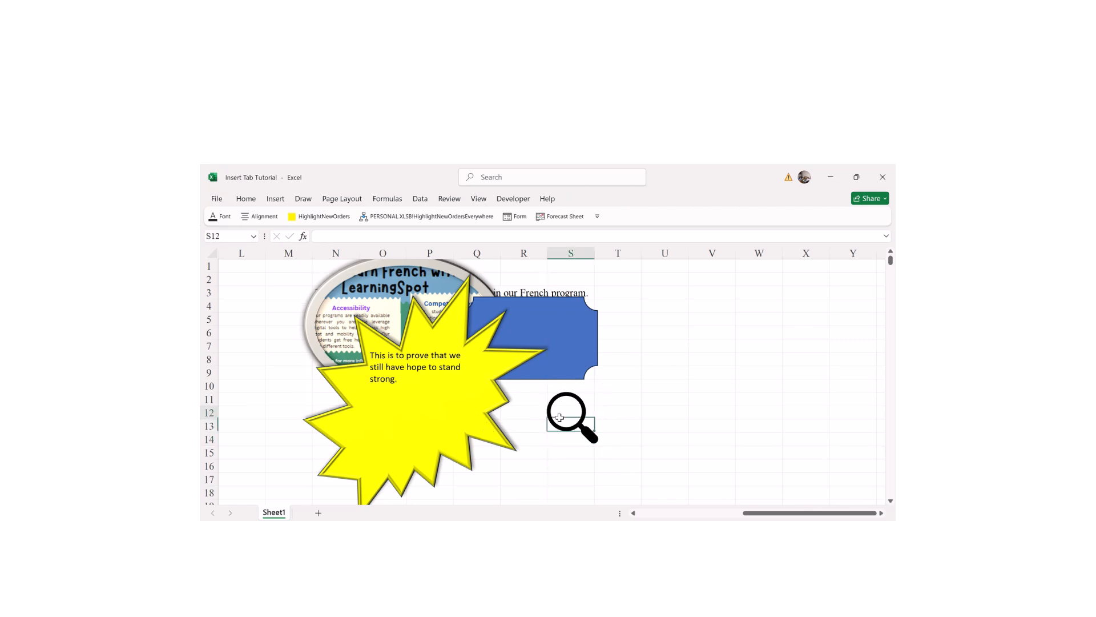
pyautogui.click(571, 418)
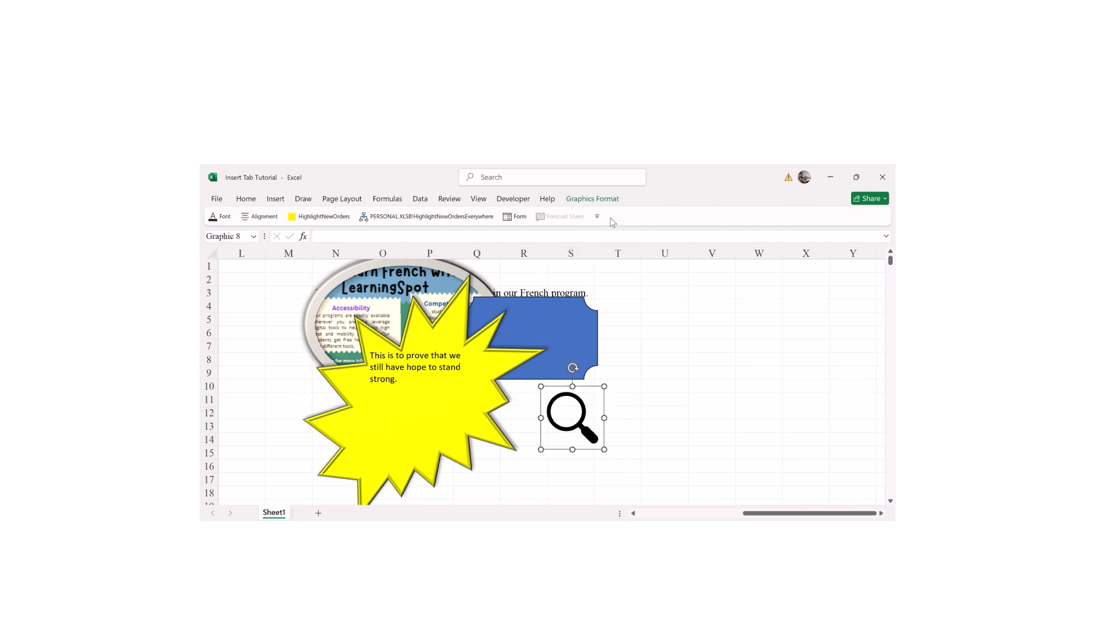
# - Apply the solid orange preset without outline to the magnifying glass icon and add an upward outer shadow
pyautogui.click(597, 200)
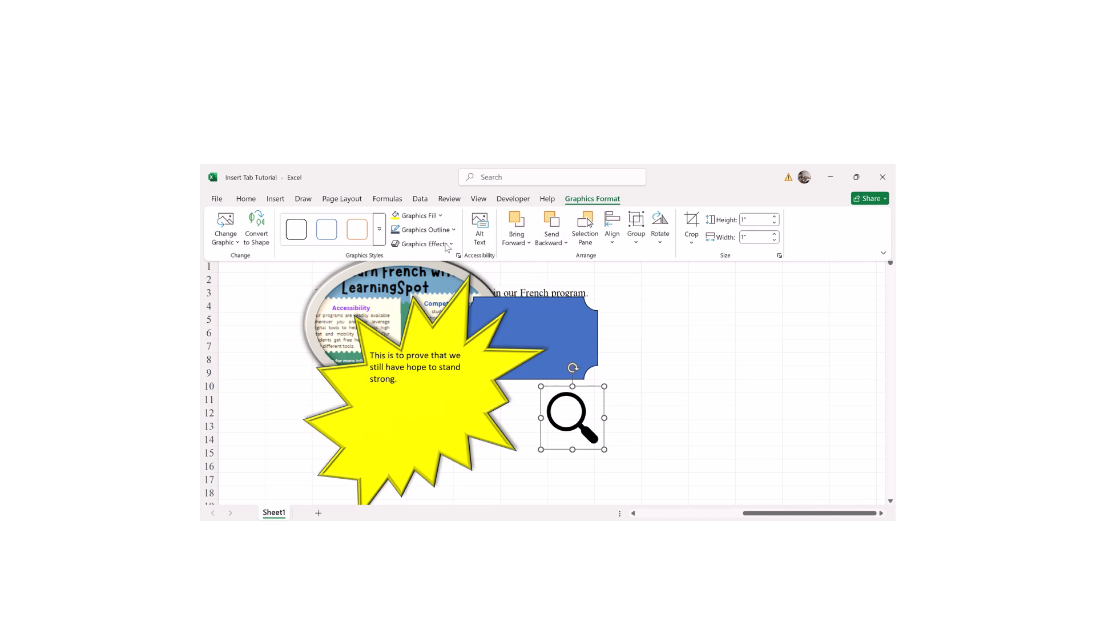
pyautogui.click(379, 229)
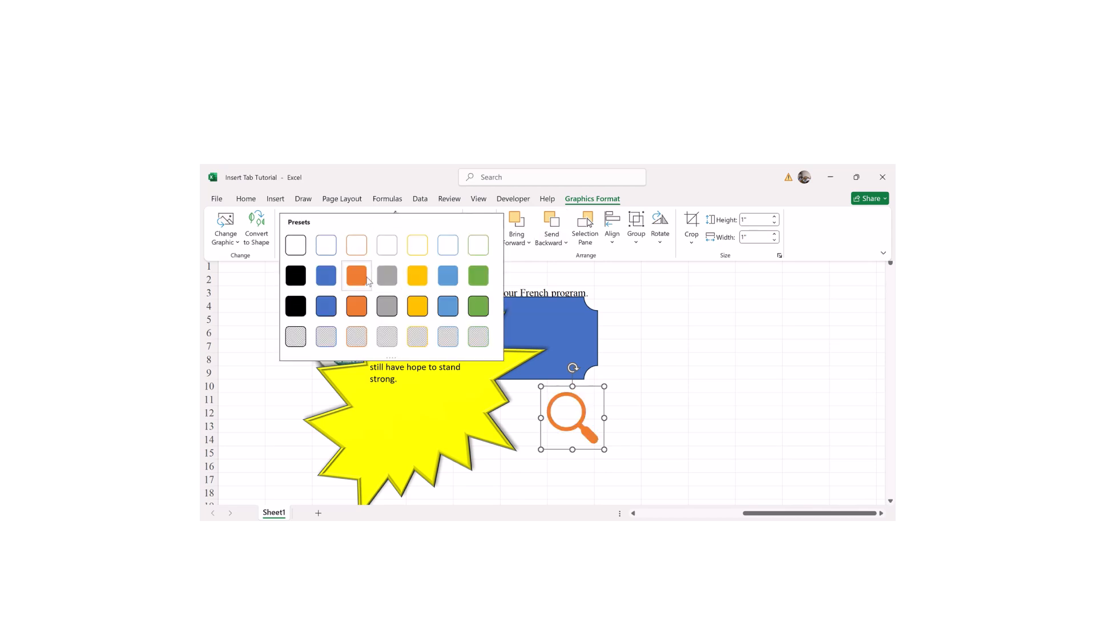
pyautogui.click(360, 275)
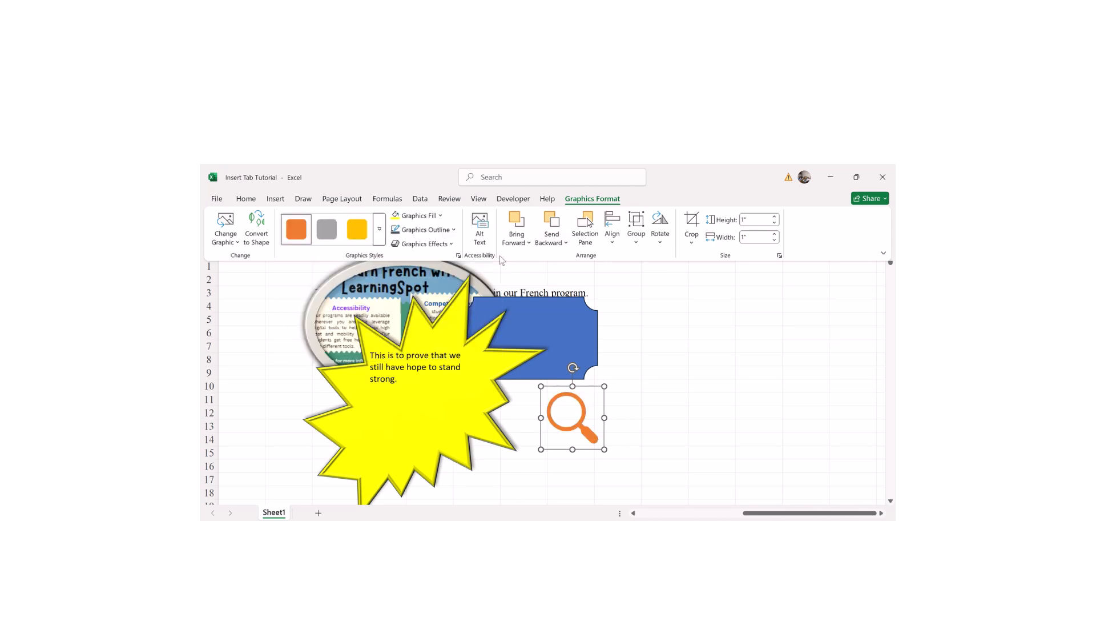
pyautogui.click(432, 244)
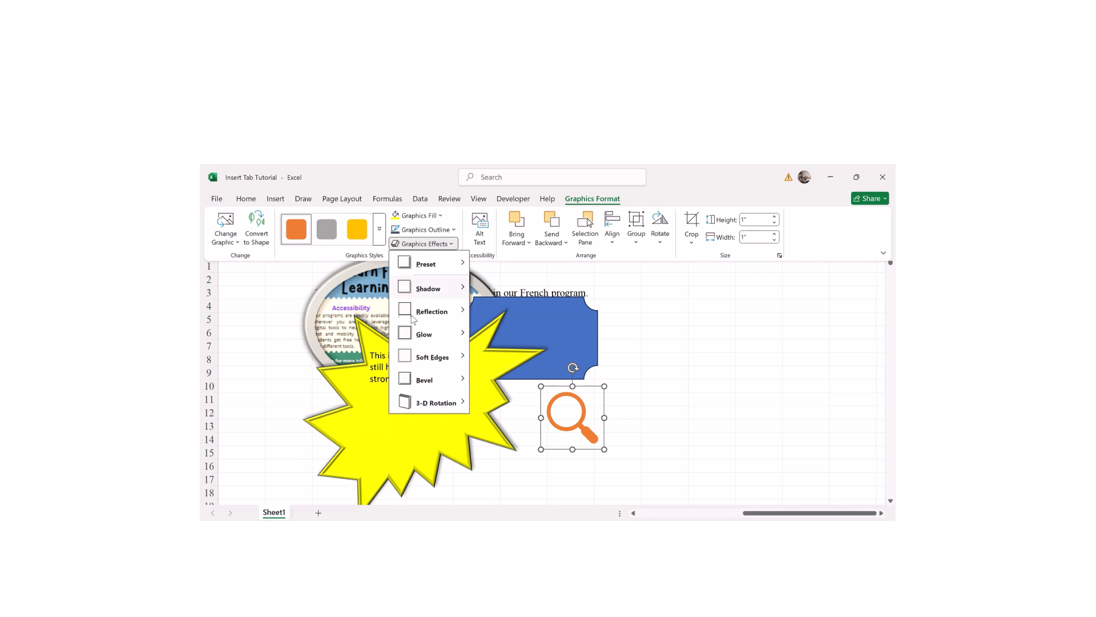
pyautogui.moveTo(434, 380)
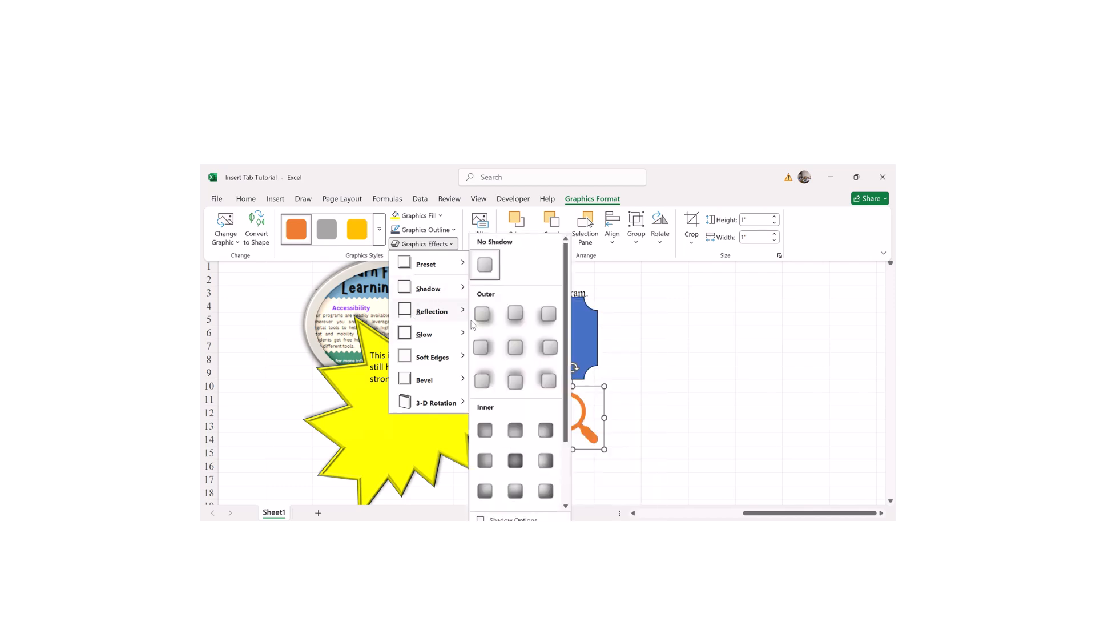
pyautogui.click(522, 388)
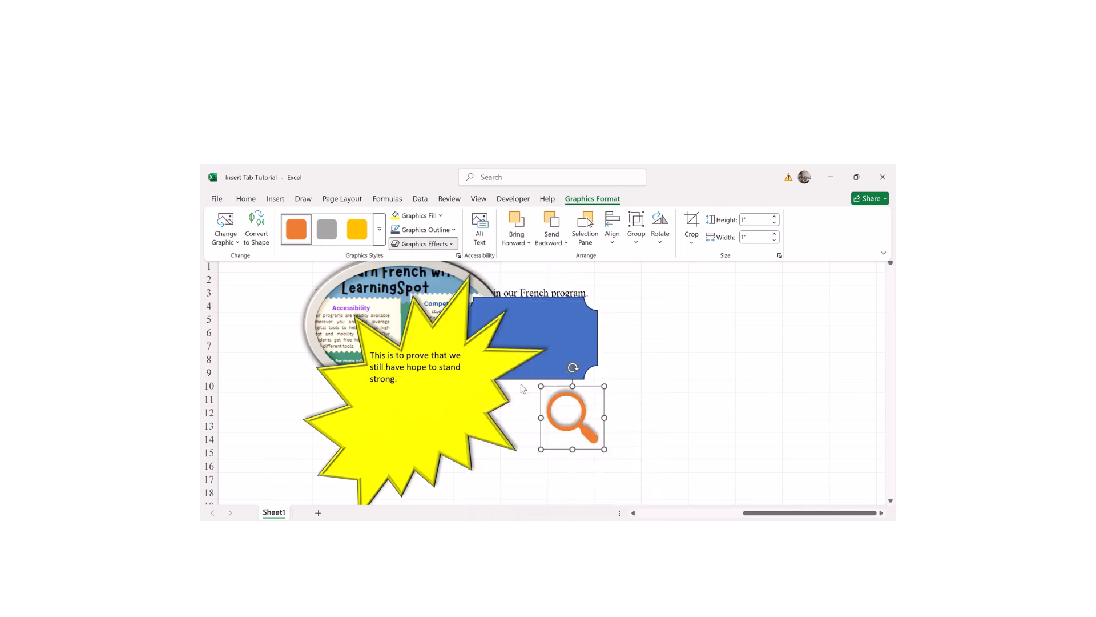
# - Add the second bevel of the first row and a 3-D rotation effect to the magnifying glass icon
pyautogui.click(408, 246)
pyautogui.moveTo(416, 378)
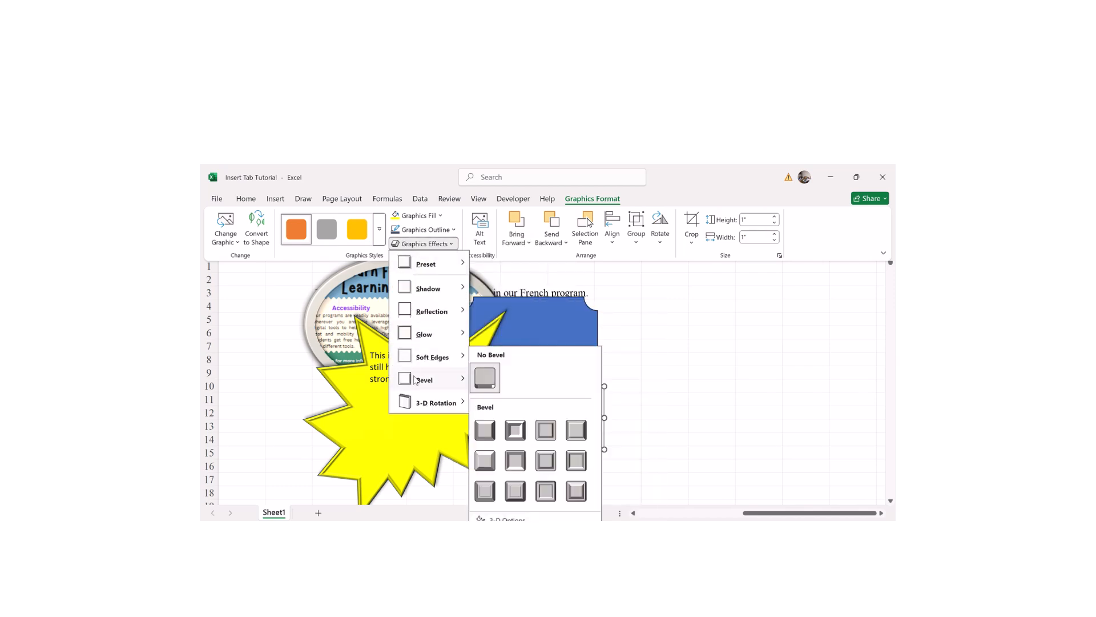
pyautogui.click(525, 438)
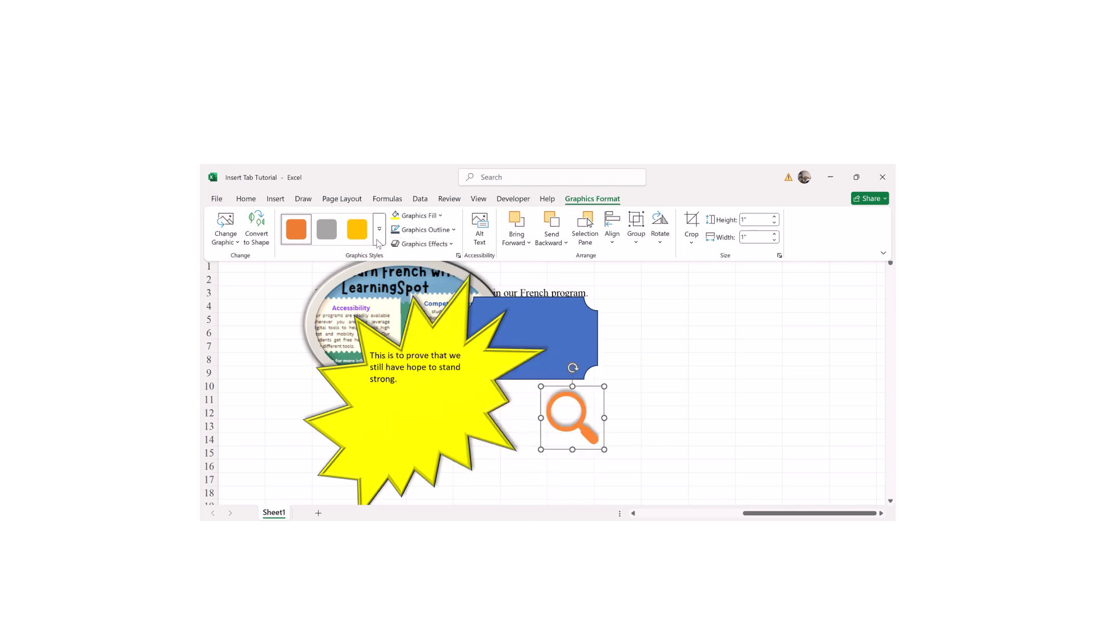
pyautogui.click(444, 246)
pyautogui.moveTo(414, 402)
pyautogui.click(517, 495)
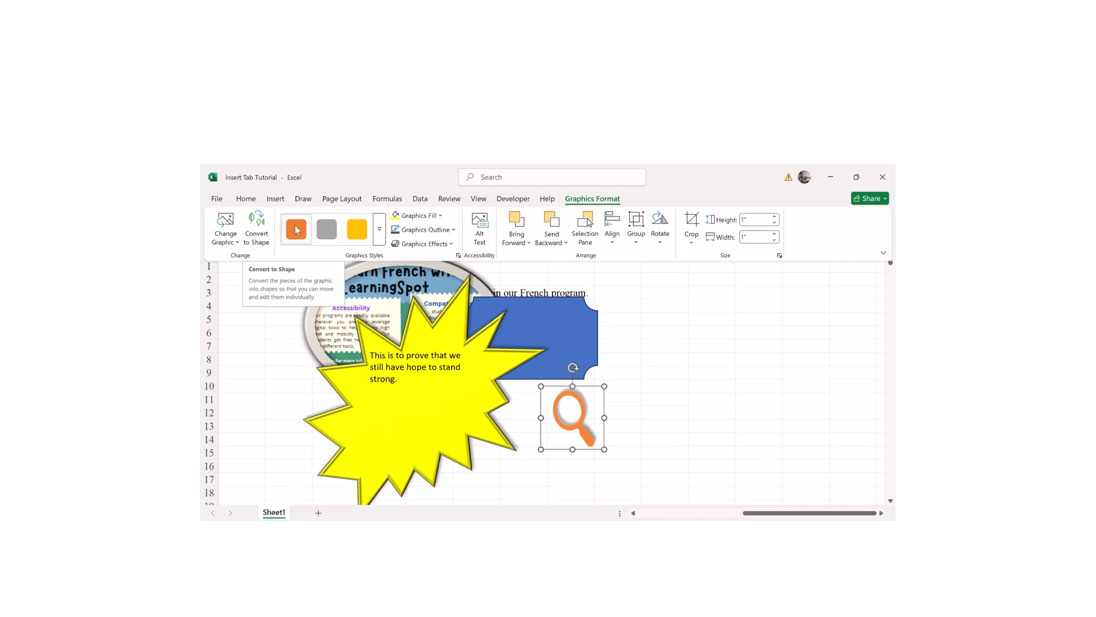
# - Replace the magnifying glass graphic with the airplane icon from the stock icons and deselect it
pyautogui.click(237, 244)
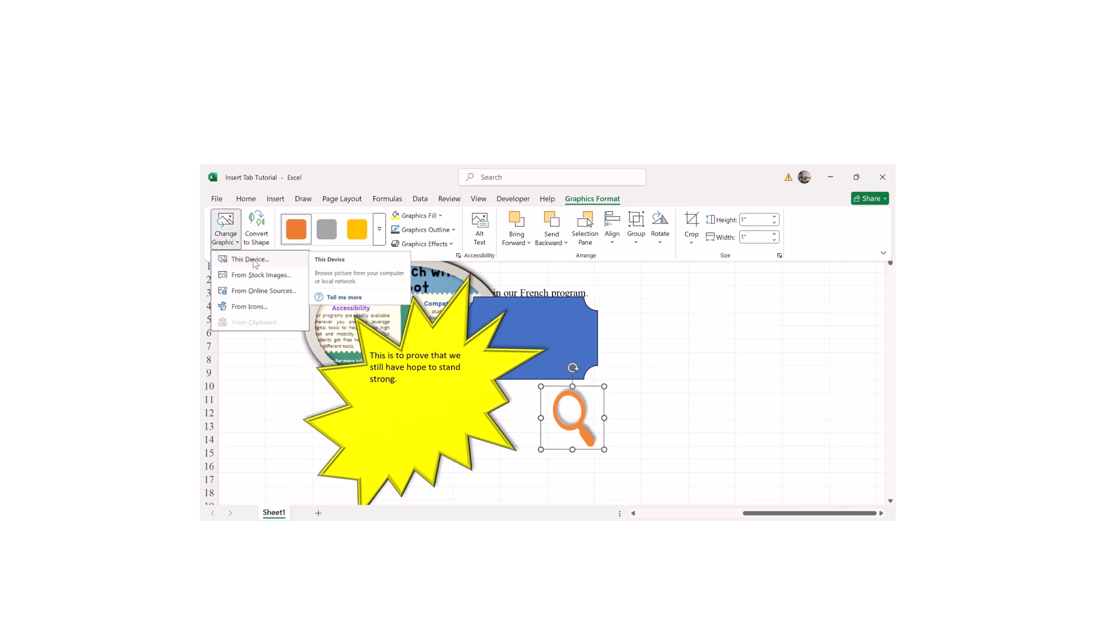
pyautogui.click(251, 307)
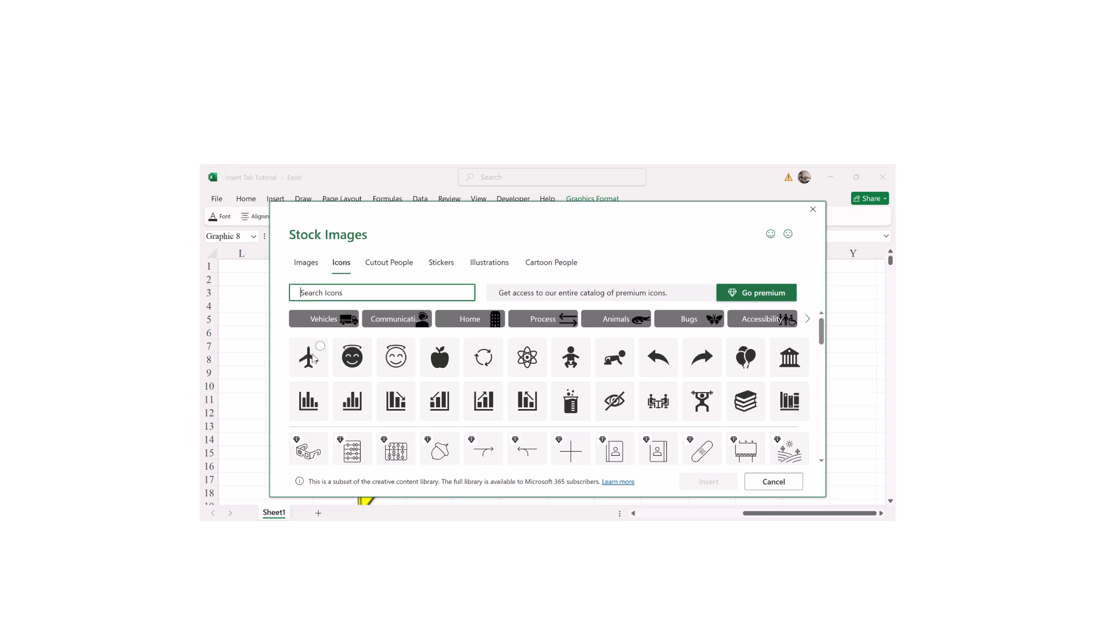
pyautogui.click(313, 358)
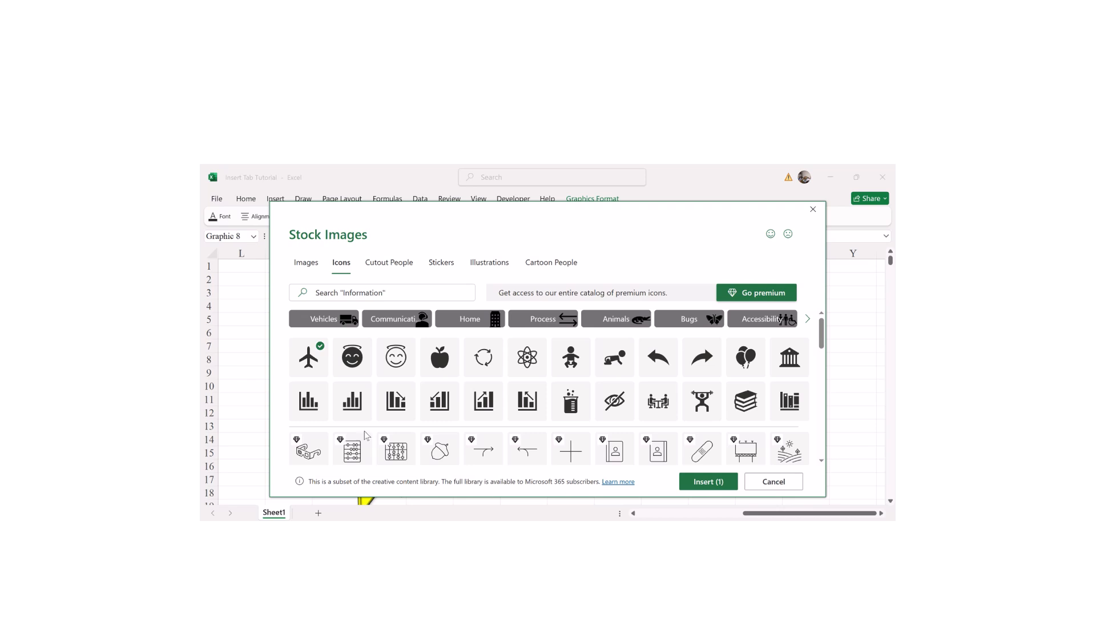
pyautogui.click(708, 480)
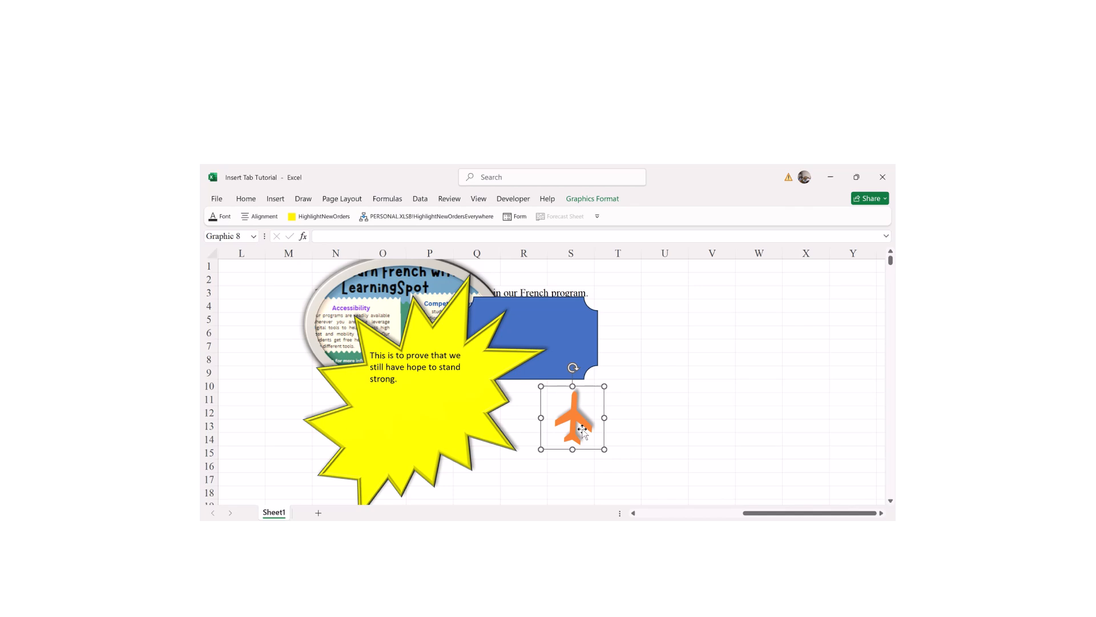
pyautogui.click(665, 400)
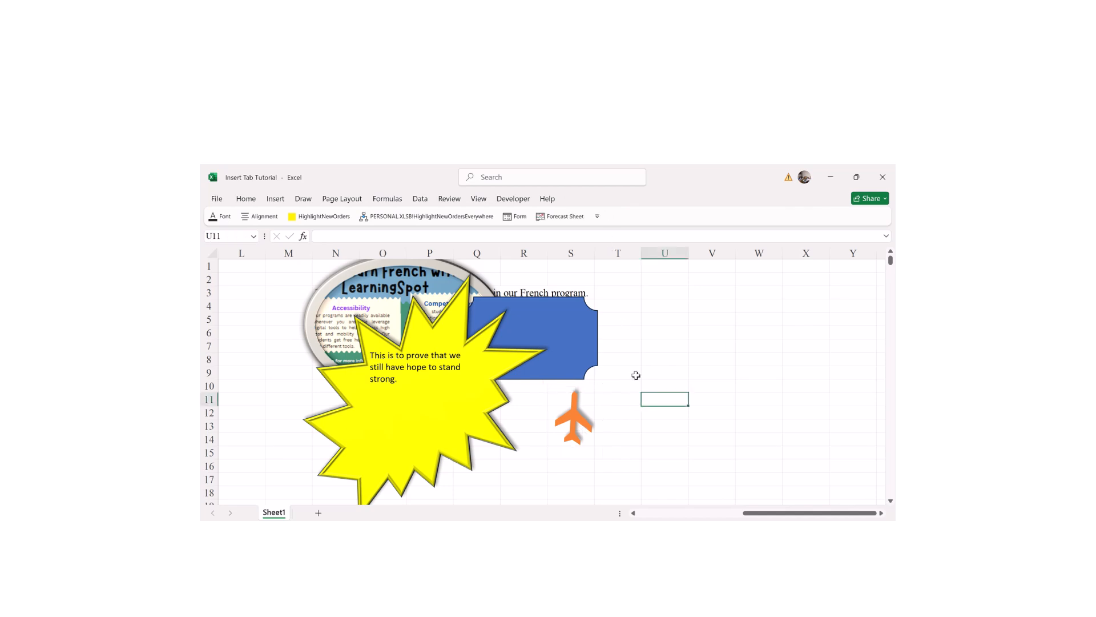
# - Reopen the stock icons library to add another icon and look through the icon list
pyautogui.click(275, 199)
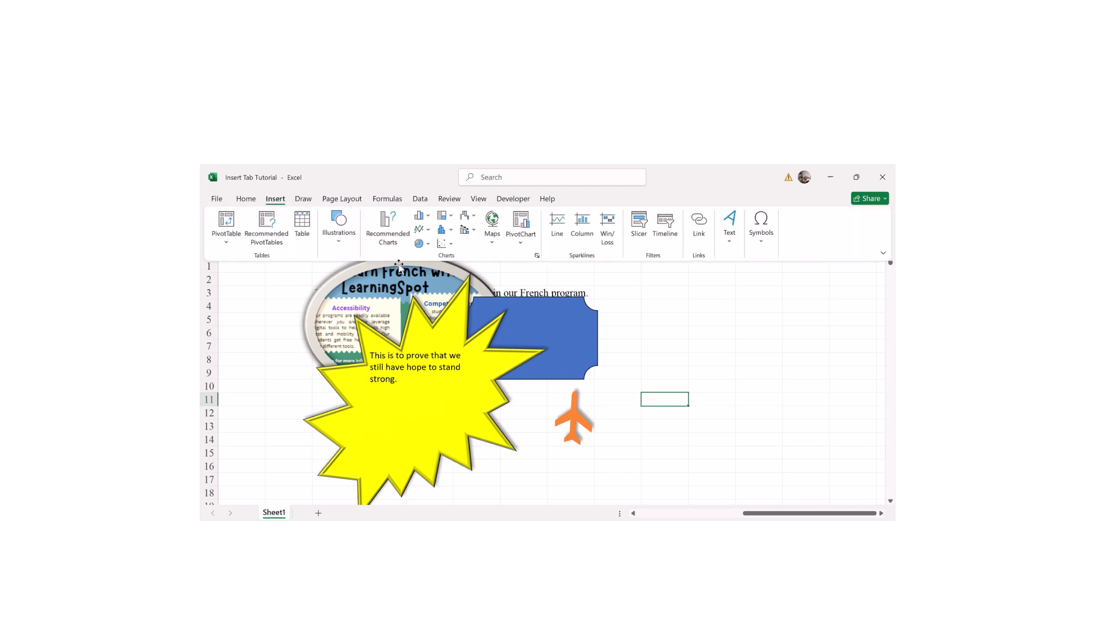
pyautogui.click(345, 242)
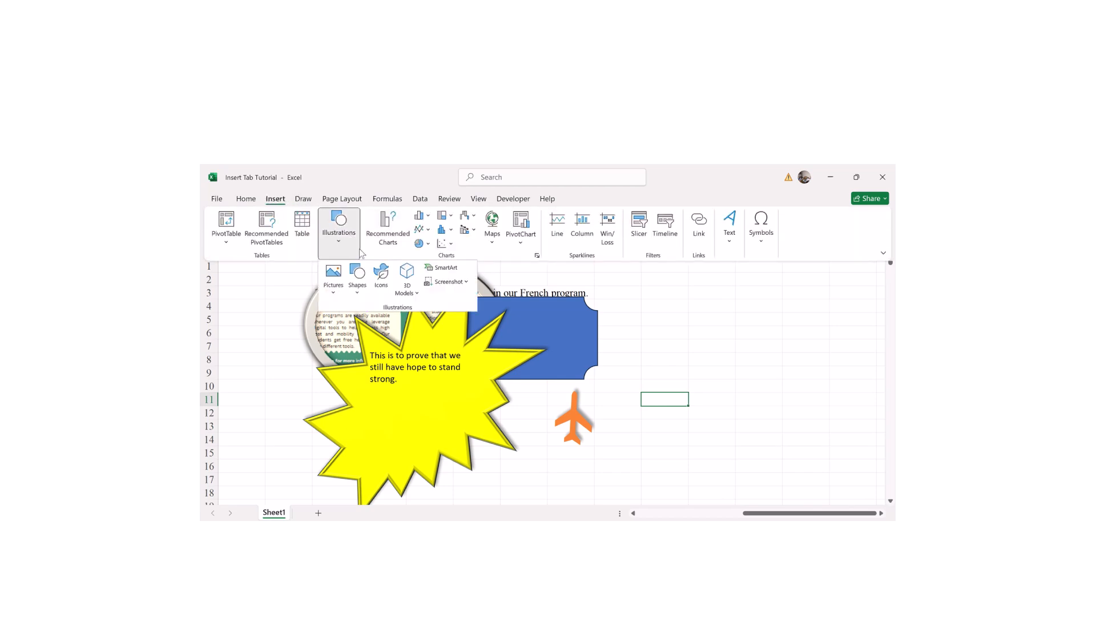
pyautogui.click(381, 280)
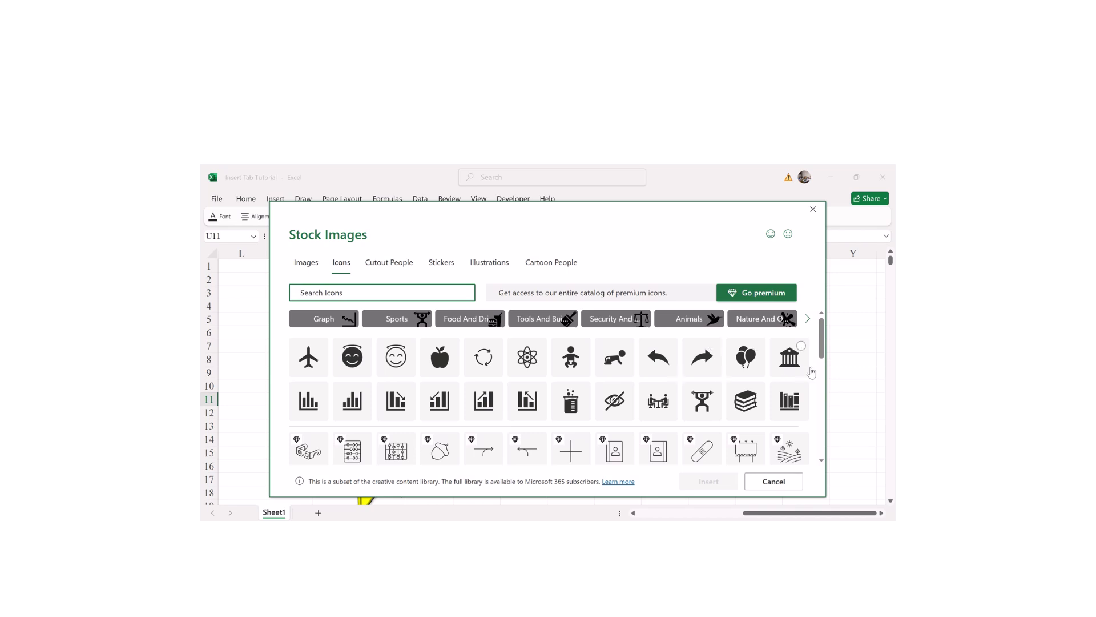
pyautogui.scroll(-2, 824, 344)
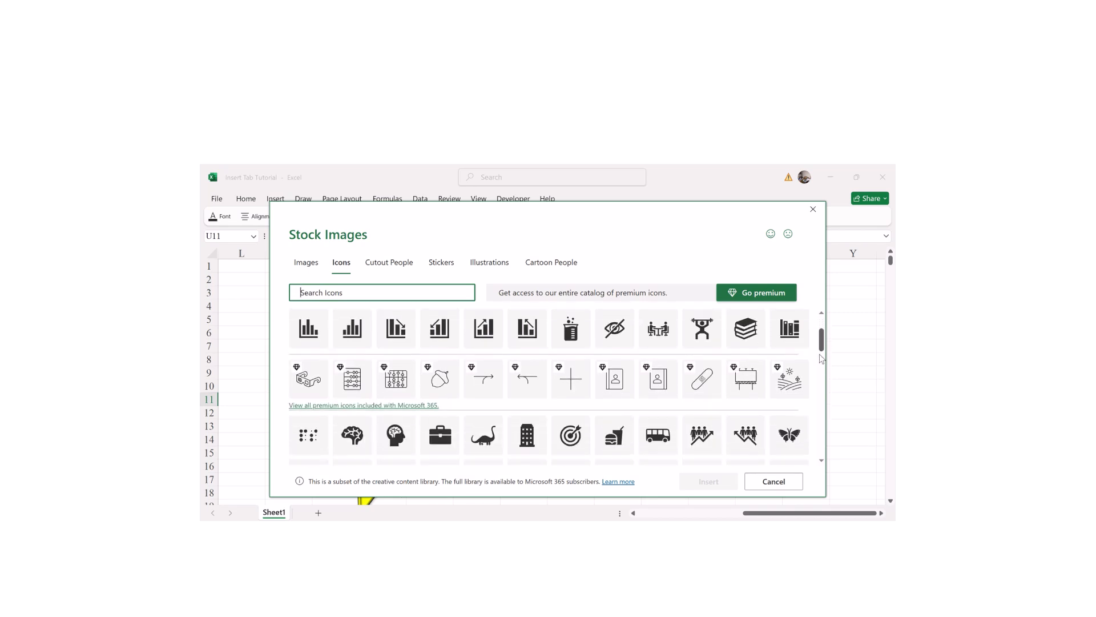
pyautogui.scroll(-5, 822, 359)
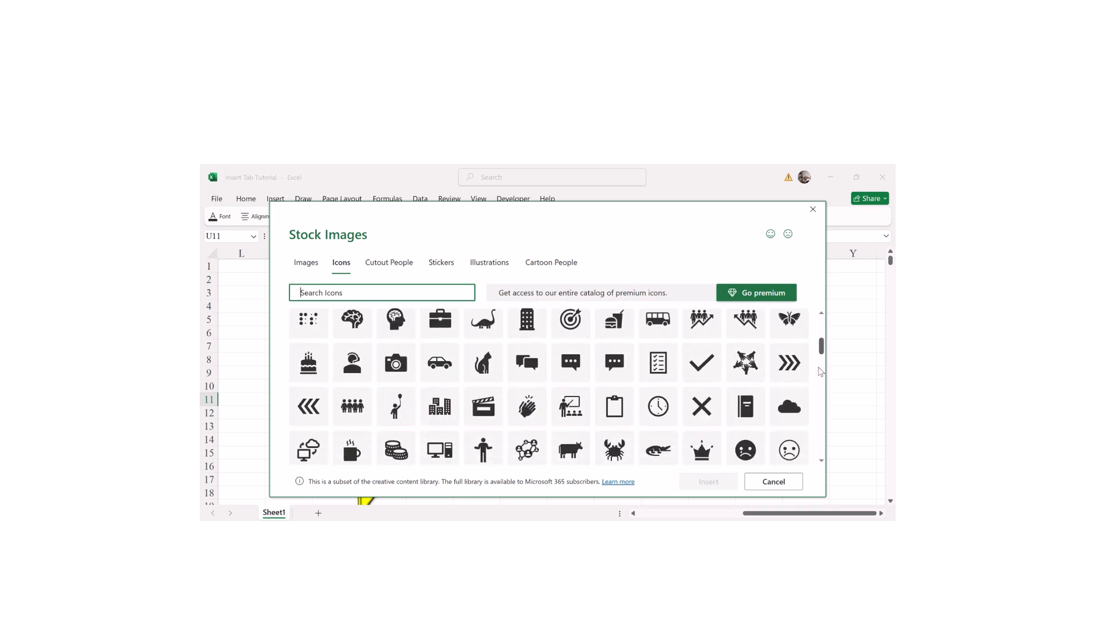
pyautogui.scroll(-4, 820, 376)
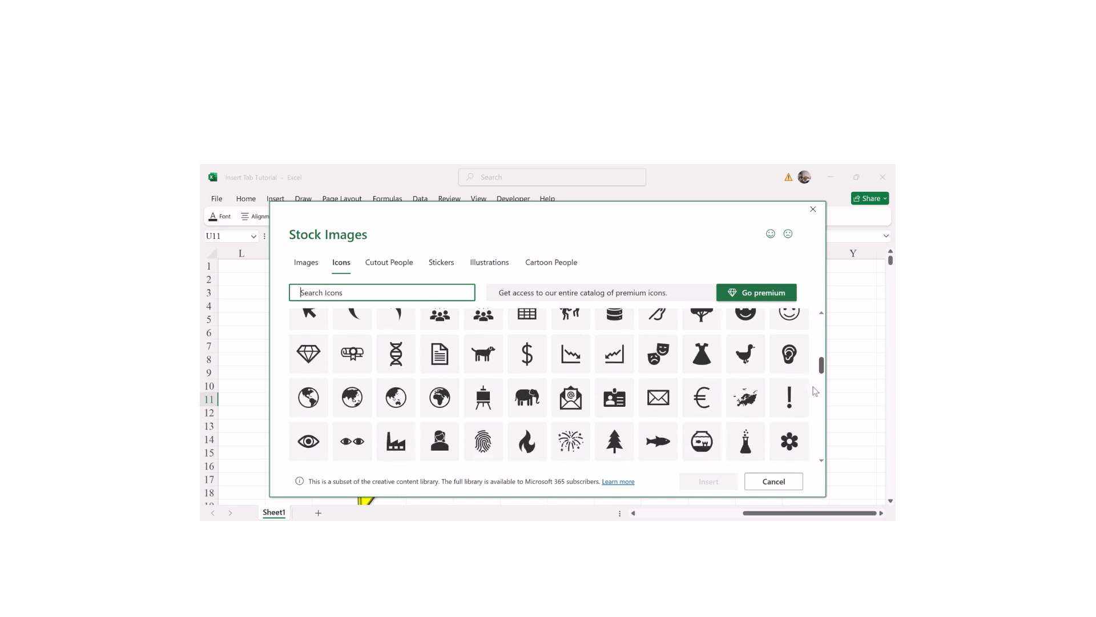
# - Insert the Chat RTL icon from the stock icon library
pyautogui.moveTo(813, 387); pyautogui.dragTo(811, 385)
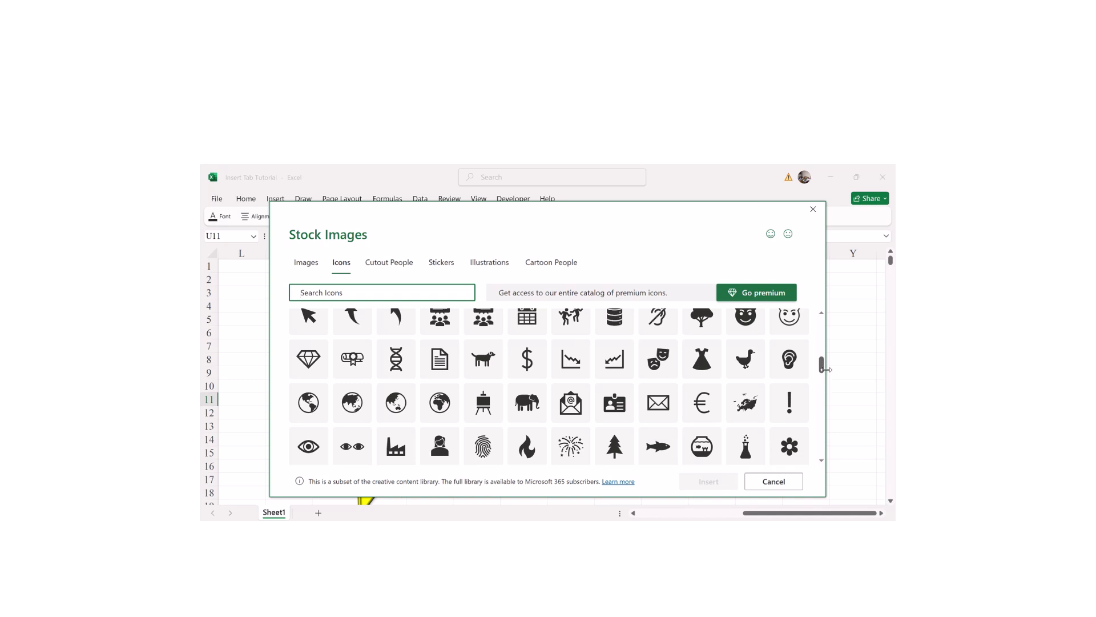
pyautogui.moveTo(823, 371); pyautogui.dragTo(826, 349)
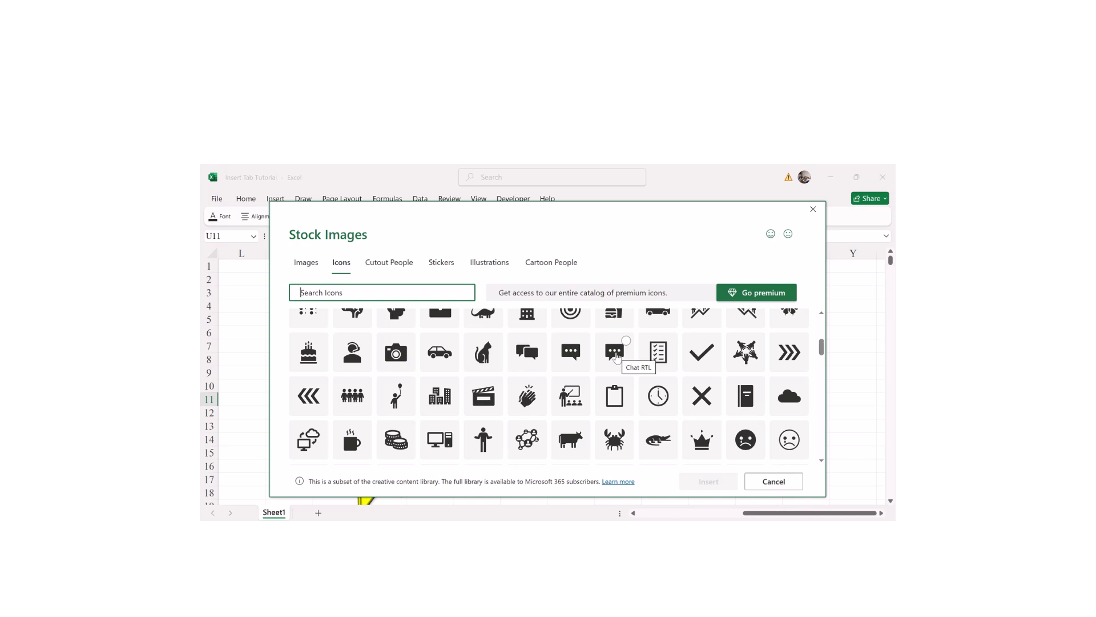
pyautogui.doubleClick(616, 354)
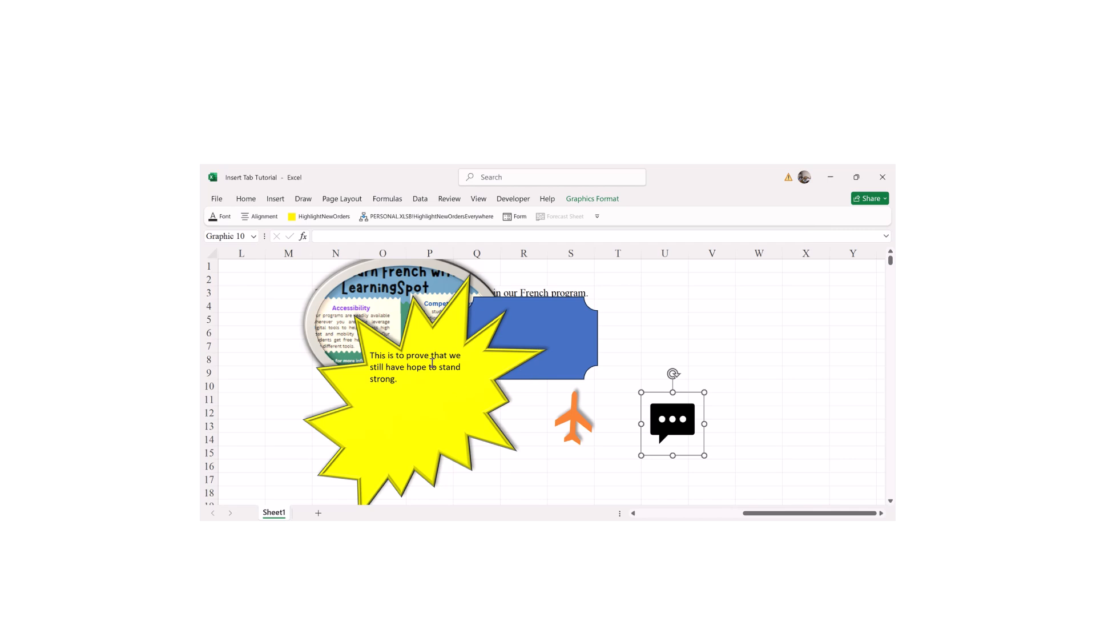
# - Crop the chat icon to the middle band of its bubble, about 0.43 inches high, removing the tail
pyautogui.click(591, 200)
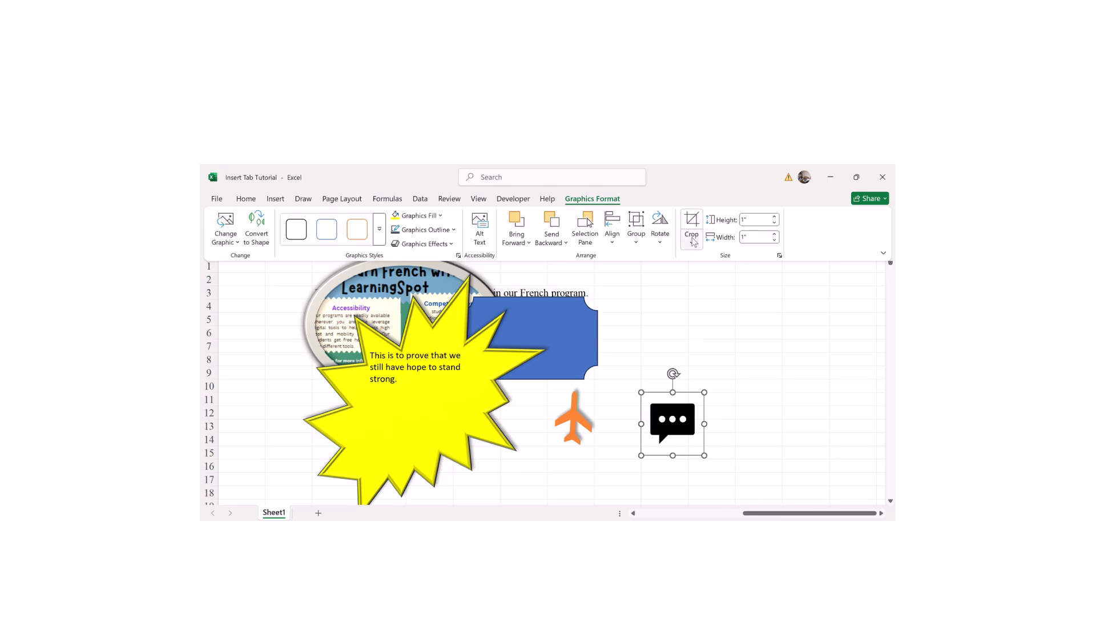
pyautogui.click(691, 231)
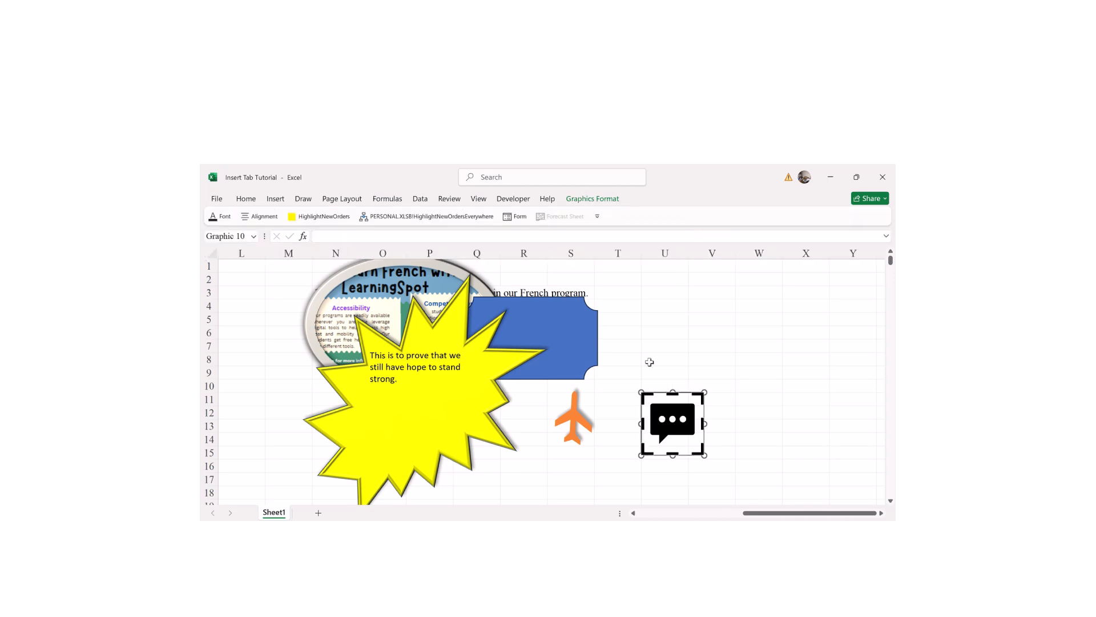
pyautogui.moveTo(643, 455); pyautogui.dragTo(673, 413)
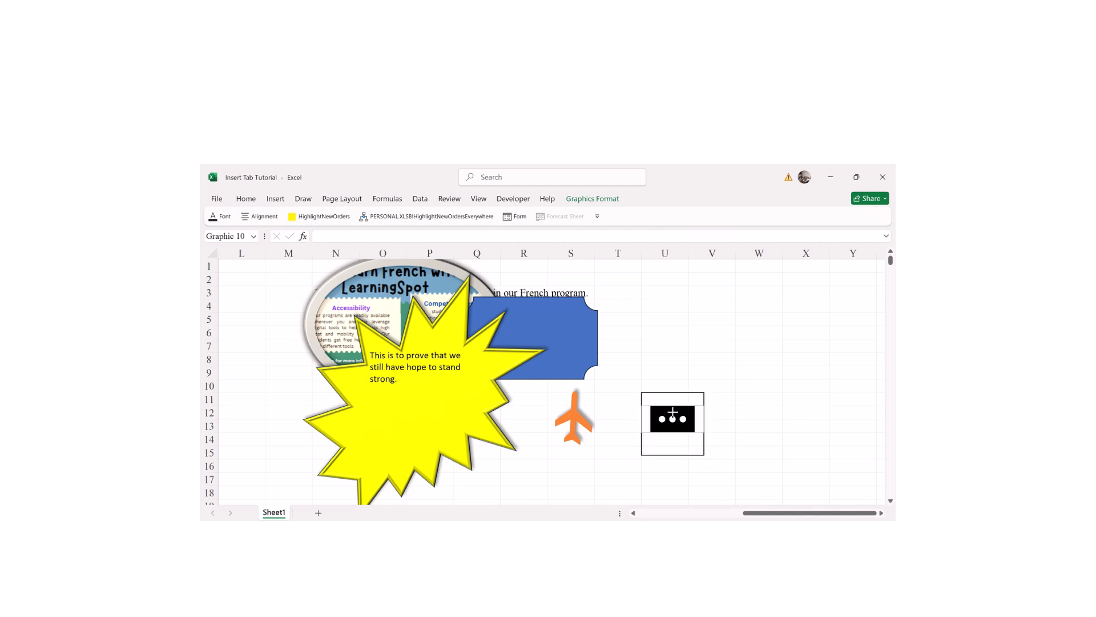
pyautogui.click(741, 414)
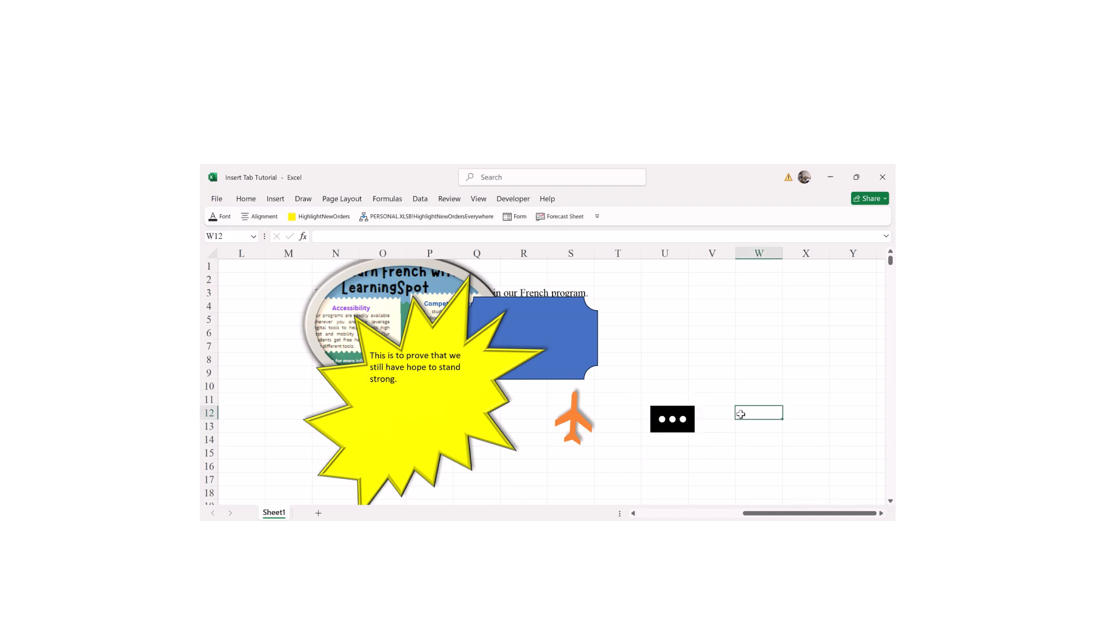
# - Enlarge the cropped chat icon to 0.89 inches high and 2.1 inches wide
pyautogui.click(682, 418)
pyautogui.click(604, 203)
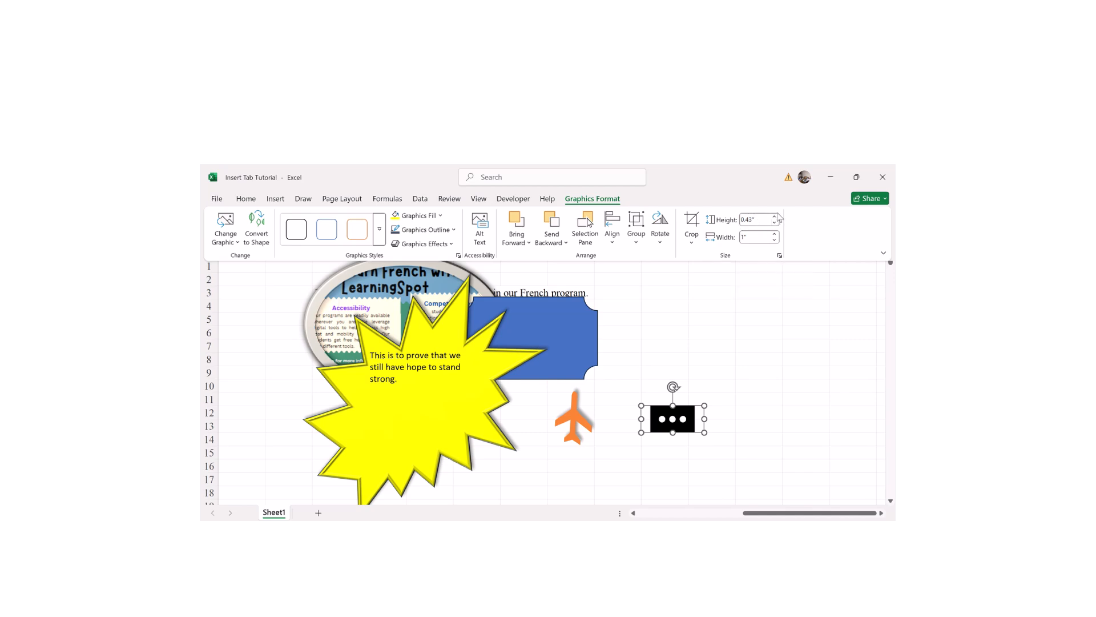
pyautogui.click(775, 217)
pyautogui.click(775, 216)
pyautogui.click(775, 216)
pyautogui.click(775, 216)
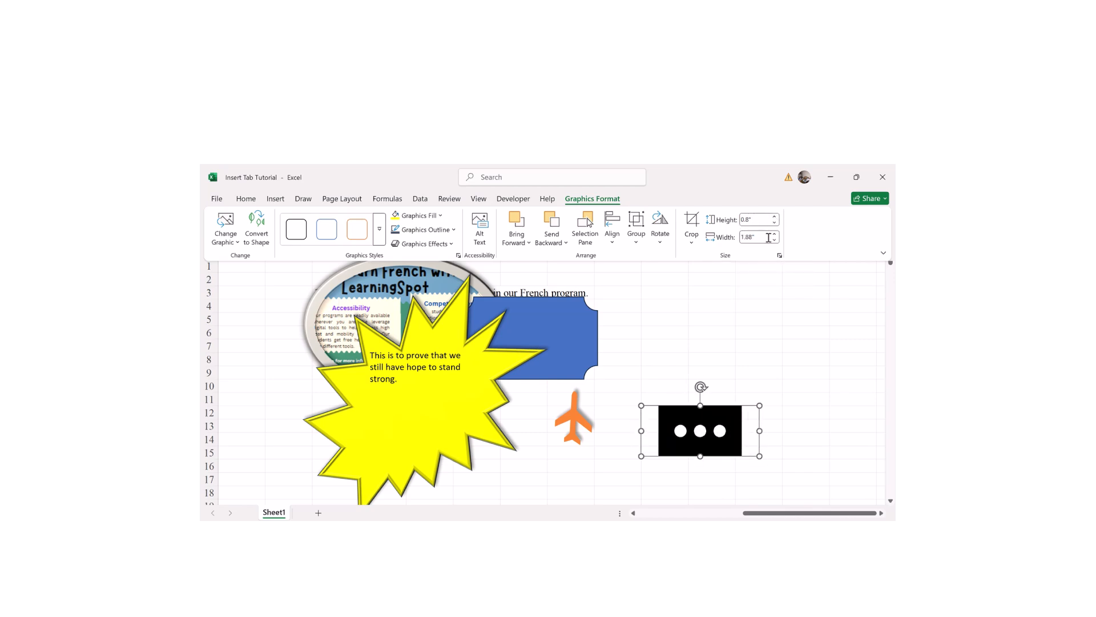
pyautogui.click(775, 240)
pyautogui.click(774, 241)
pyautogui.click(775, 240)
pyautogui.click(774, 241)
pyautogui.click(775, 240)
pyautogui.click(775, 234)
pyautogui.click(775, 234)
pyautogui.click(775, 234)
pyautogui.click(775, 234)
pyautogui.click(775, 233)
pyautogui.click(775, 233)
pyautogui.click(775, 233)
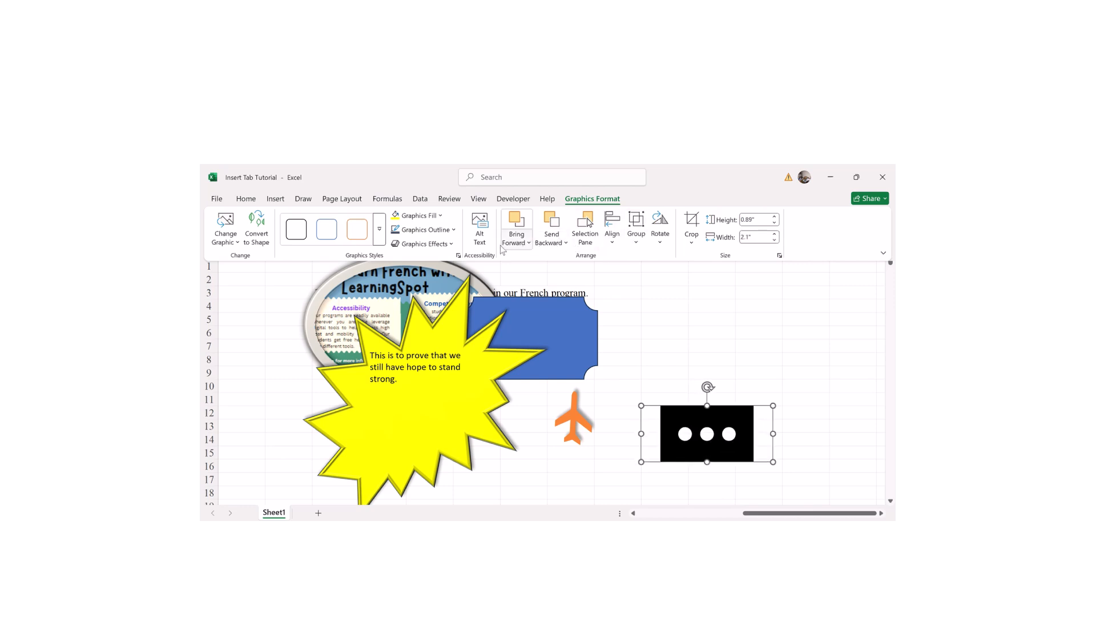
# - Move the chat icon over the right edge of the blue plaque and send it backward behind the plaque
pyautogui.click(694, 417)
pyautogui.moveTo(675, 415); pyautogui.dragTo(580, 343)
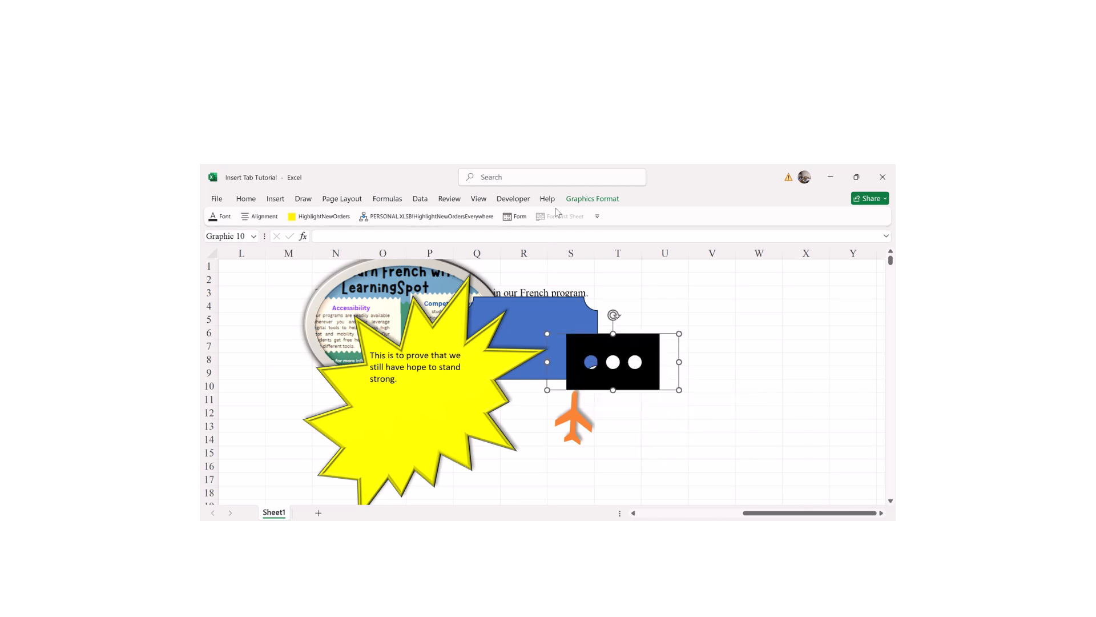
pyautogui.click(591, 199)
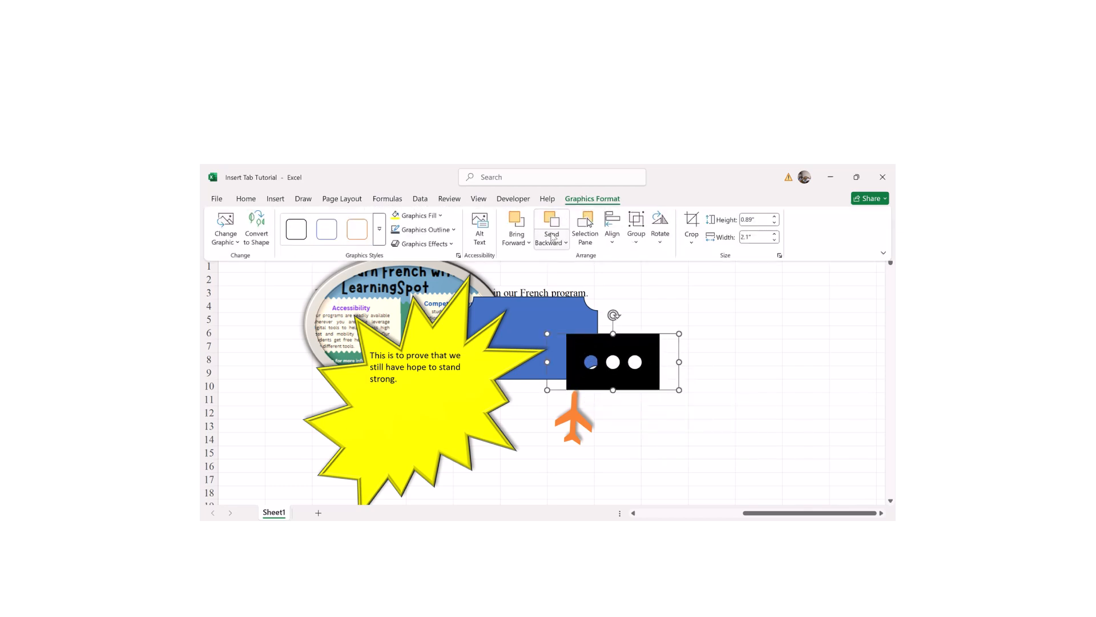
pyautogui.click(552, 224)
pyautogui.click(547, 220)
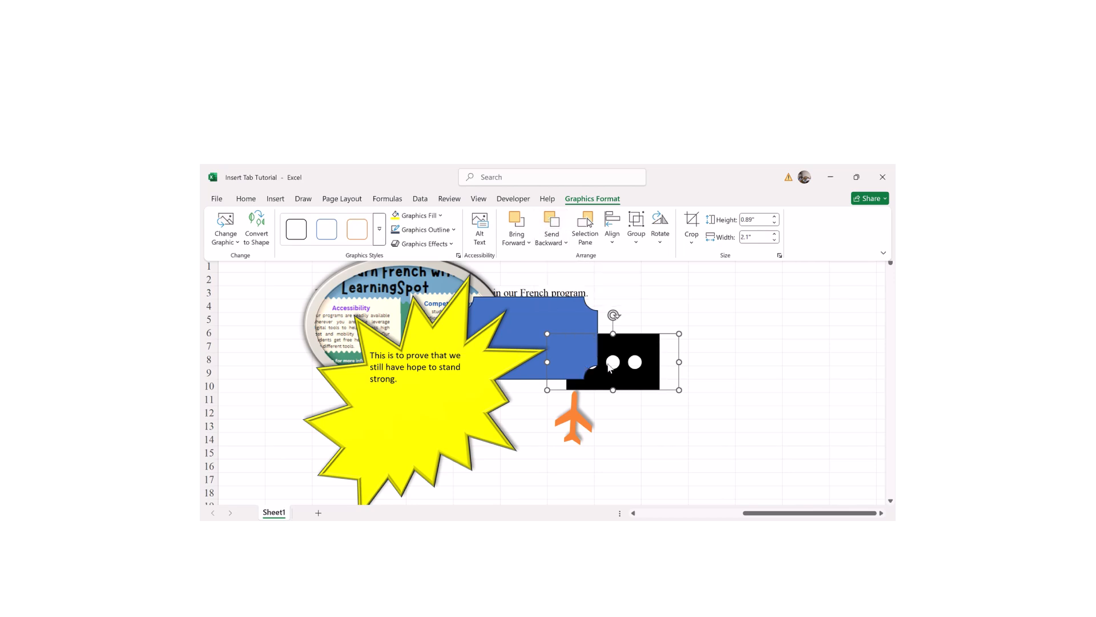
pyautogui.click(543, 309)
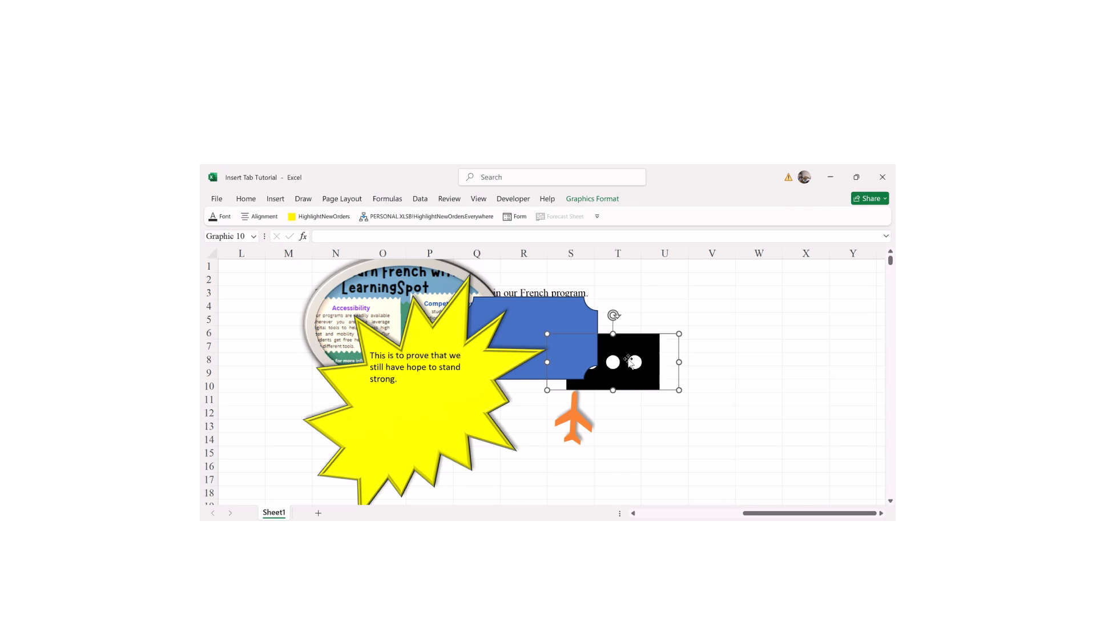
# - Bring the chat icon forward in front of the blue plaque and move it onto the middle of the plaque
pyautogui.click(592, 198)
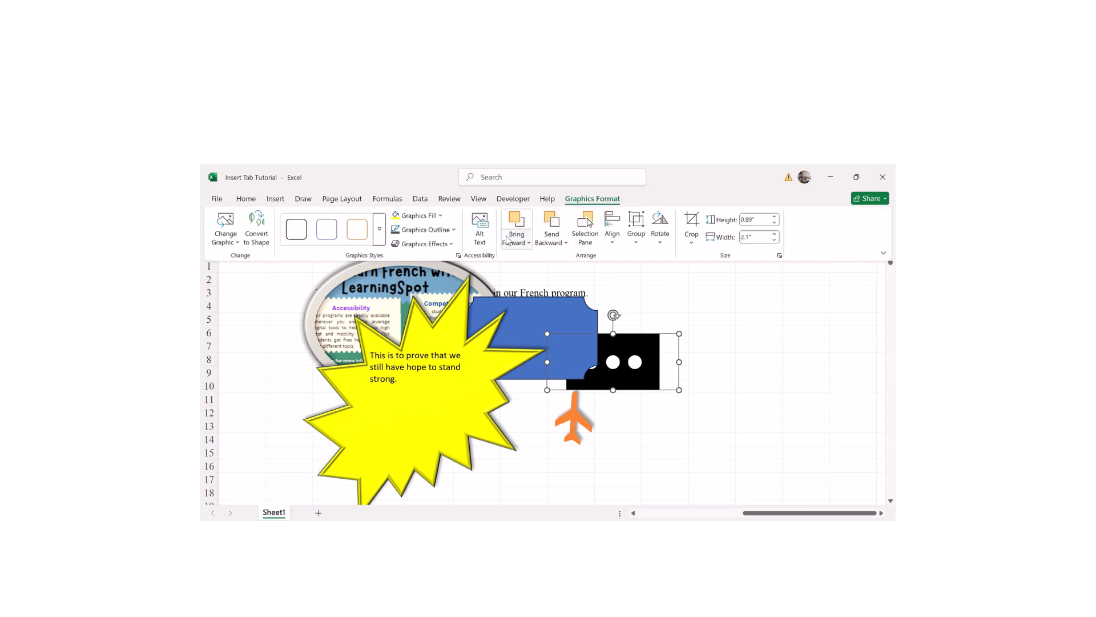
pyautogui.click(516, 220)
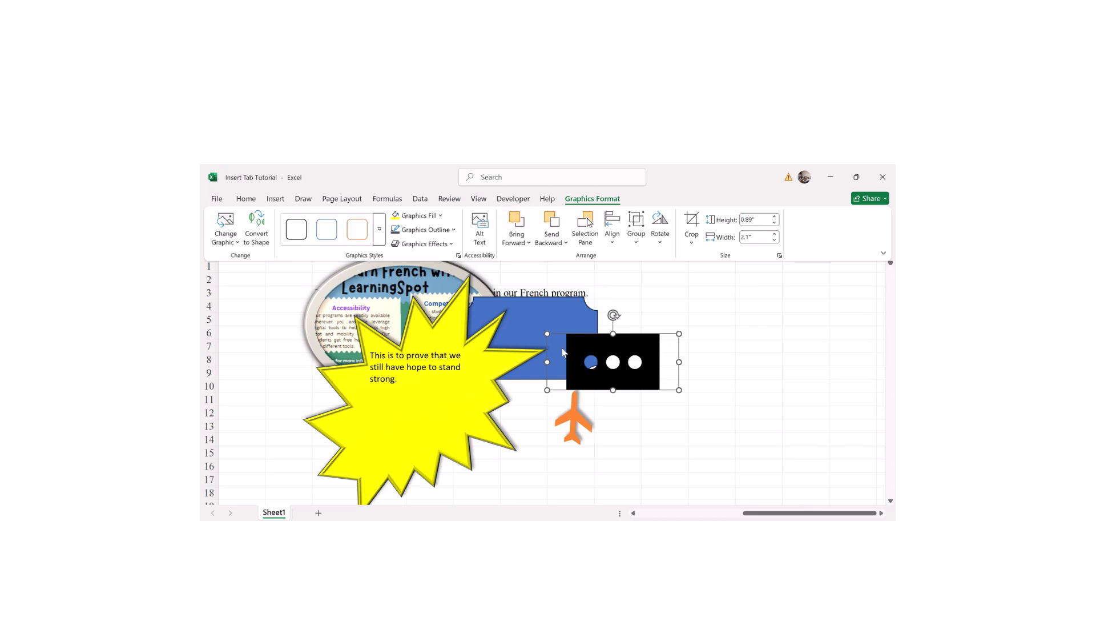
pyautogui.click(567, 317)
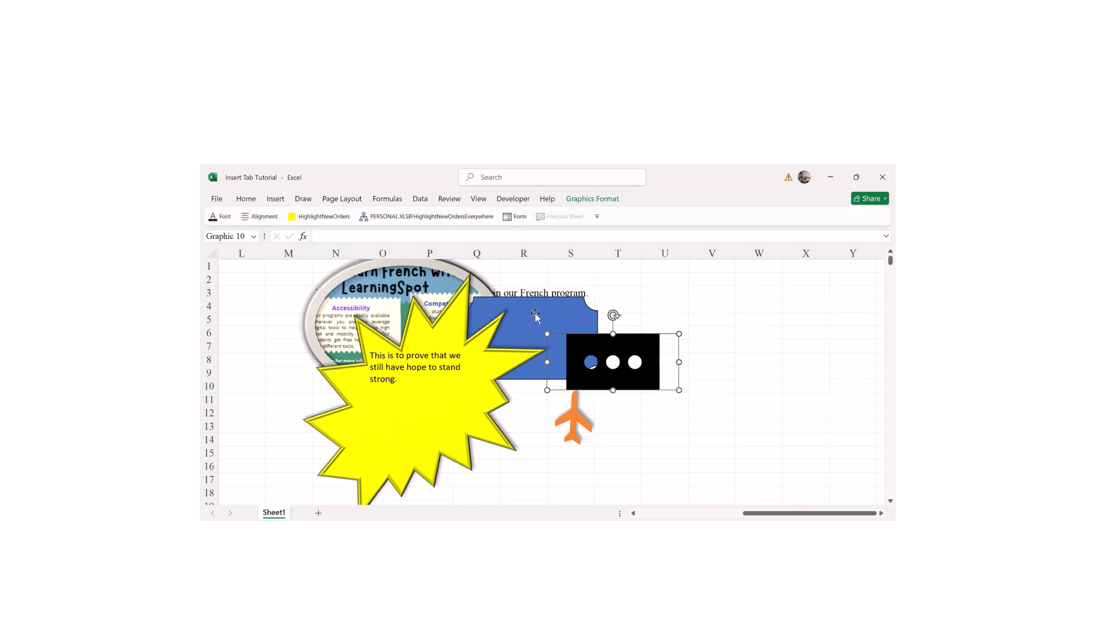
pyautogui.click(536, 315)
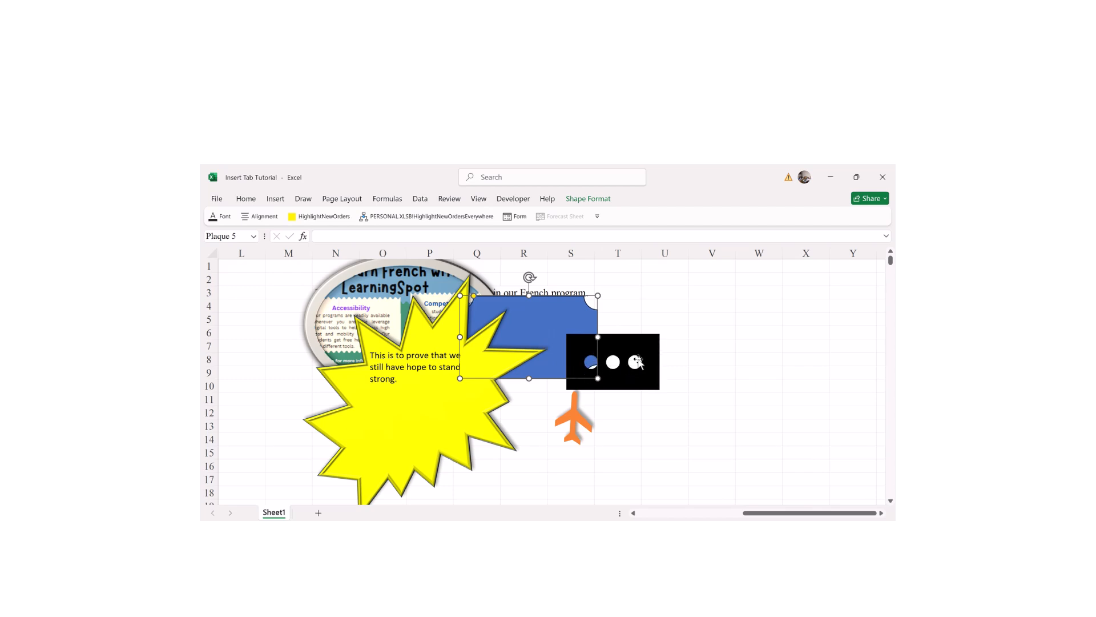
pyautogui.moveTo(636, 361); pyautogui.dragTo(562, 324)
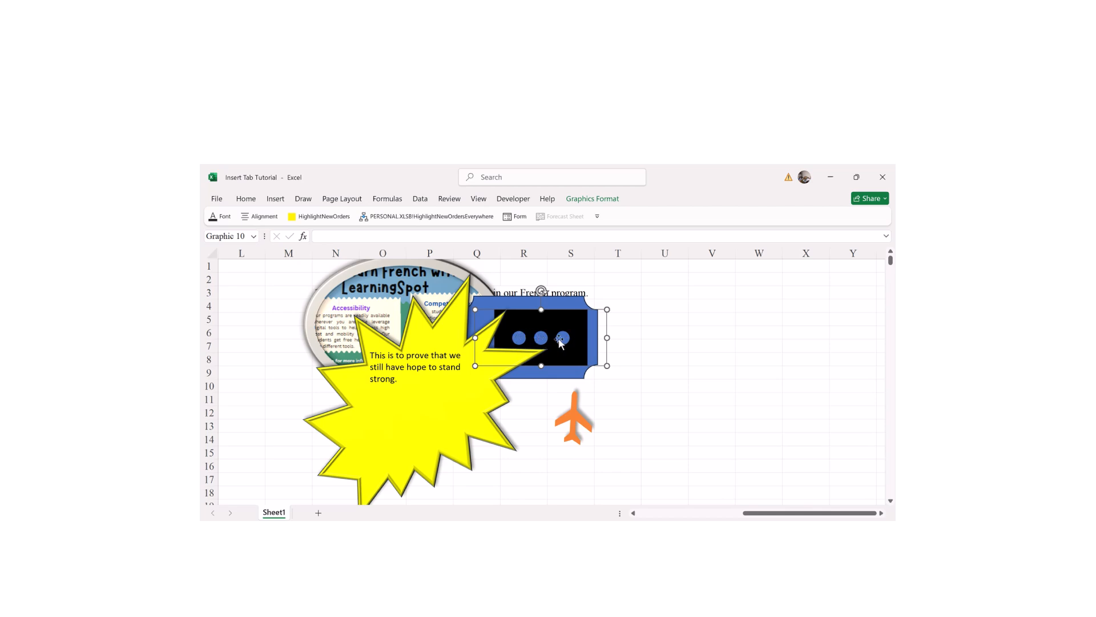
# - Convert the cropped chat icon to an editable shape
pyautogui.click(591, 198)
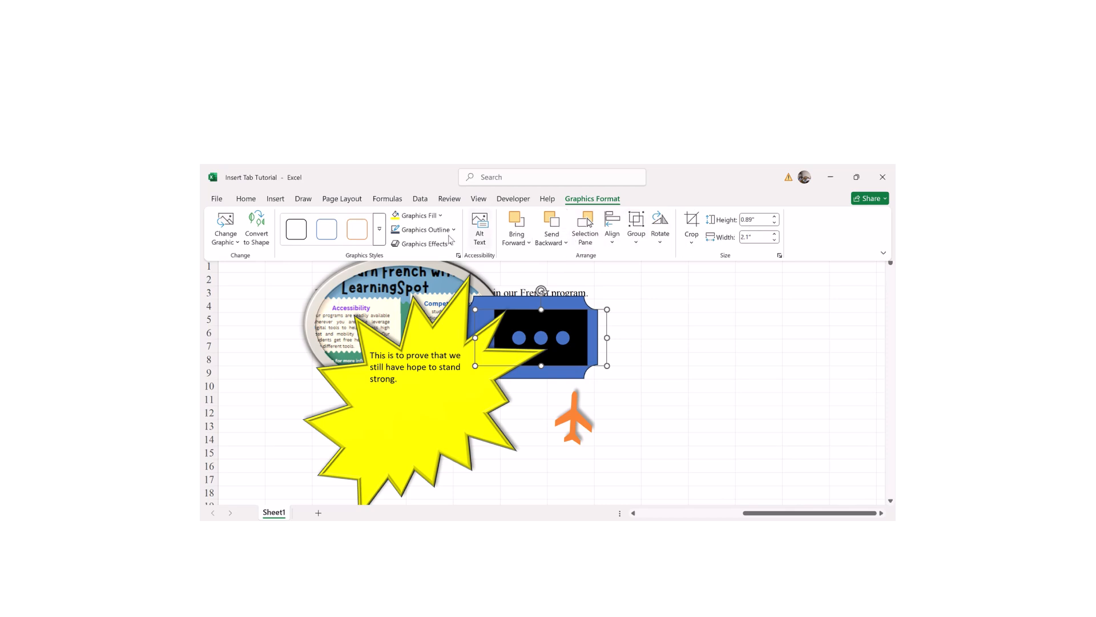
pyautogui.click(296, 228)
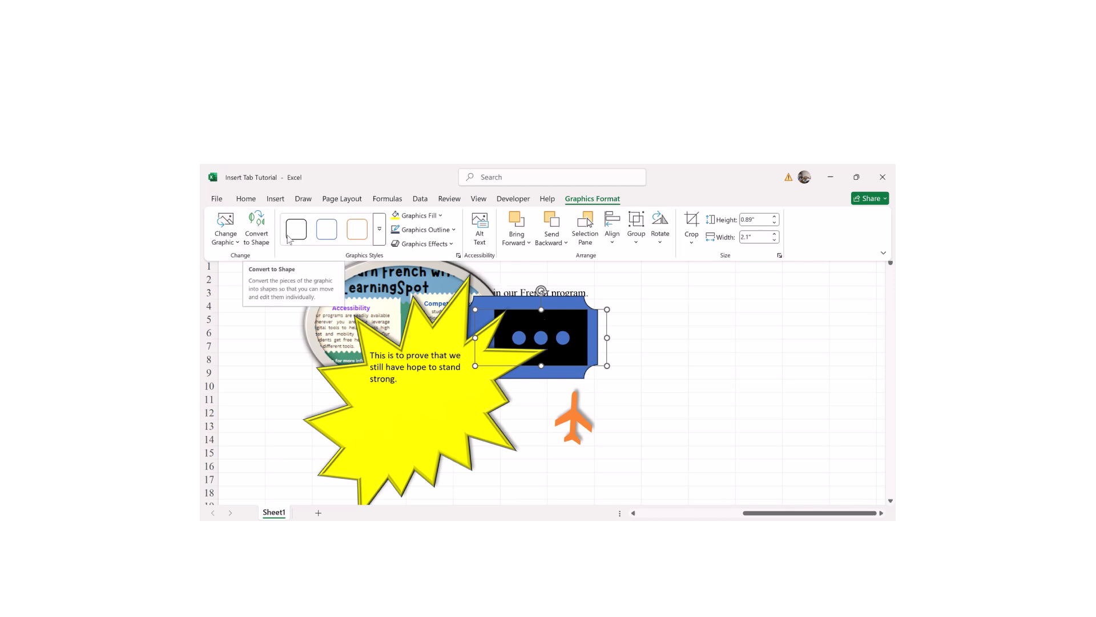
pyautogui.click(258, 226)
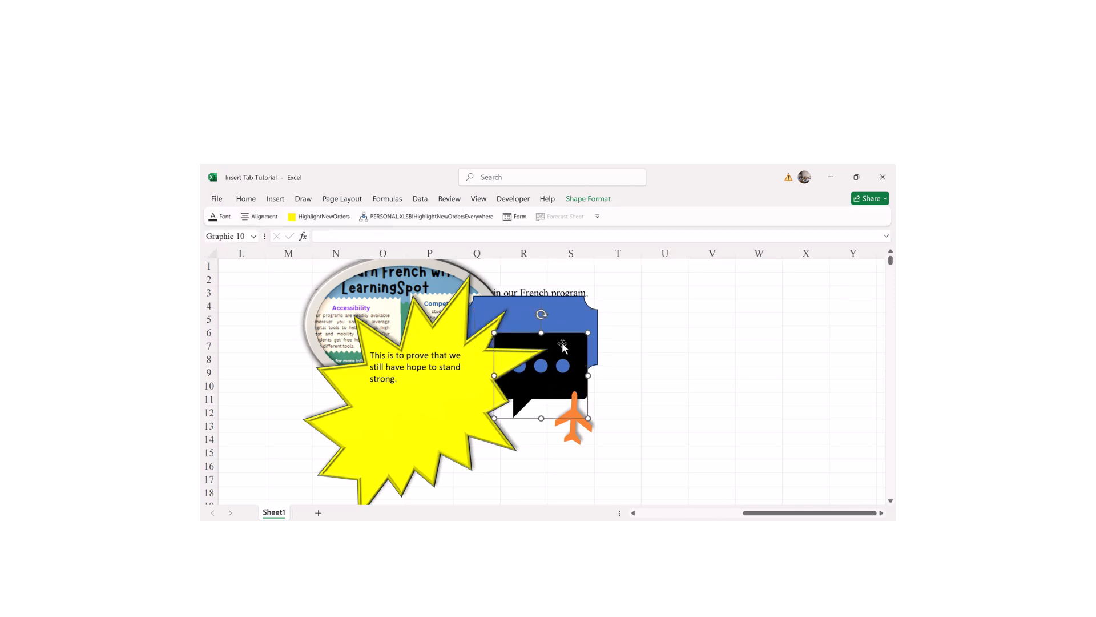
# - Try moving the converted chat shape off the blue plaque, and undo the conversion
pyautogui.moveTo(562, 346); pyautogui.dragTo(671, 340)
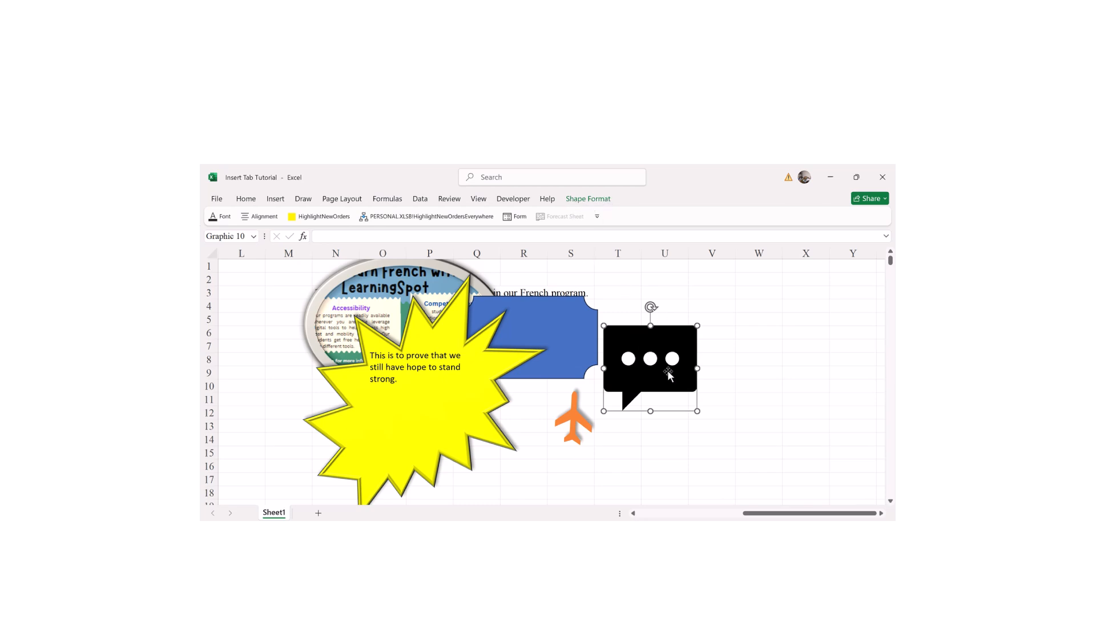
pyautogui.moveTo(668, 374); pyautogui.dragTo(558, 380)
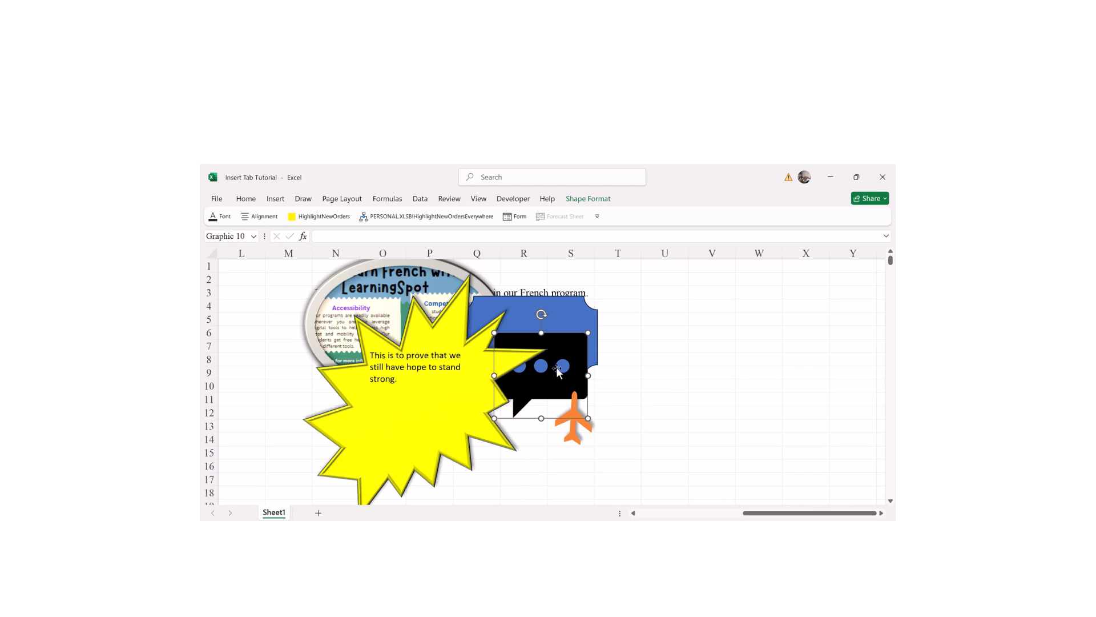
pyautogui.hotkey('ctrl', 'z')
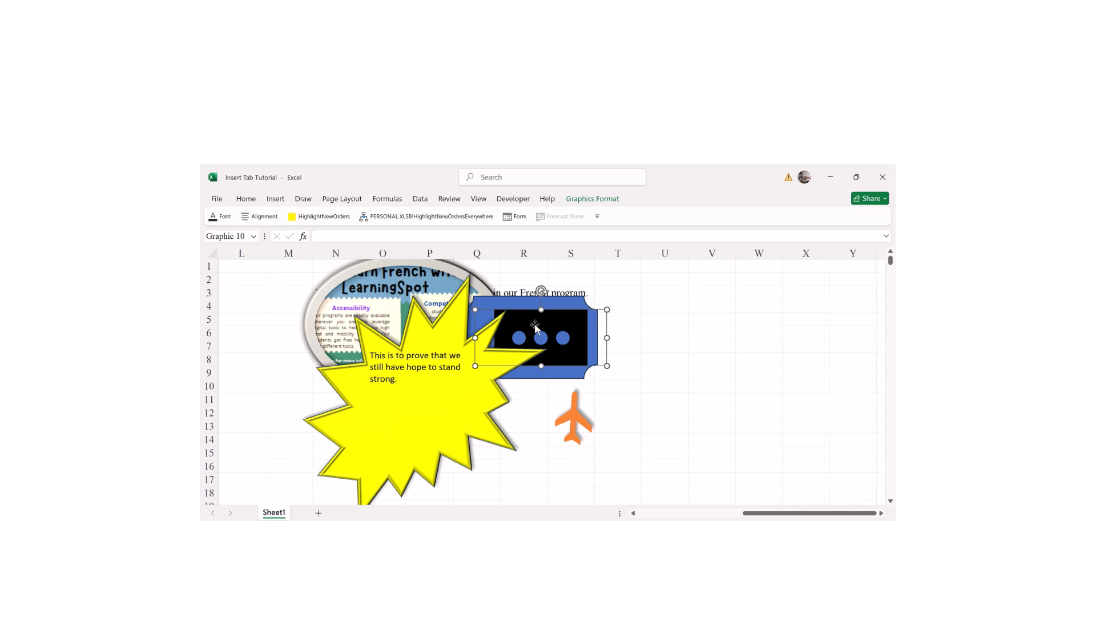
# - Move the cropped chat icon up to the blue plaque's upper-right corner, around columns S to U and rows 1 to 5
pyautogui.moveTo(535, 324); pyautogui.dragTo(549, 320)
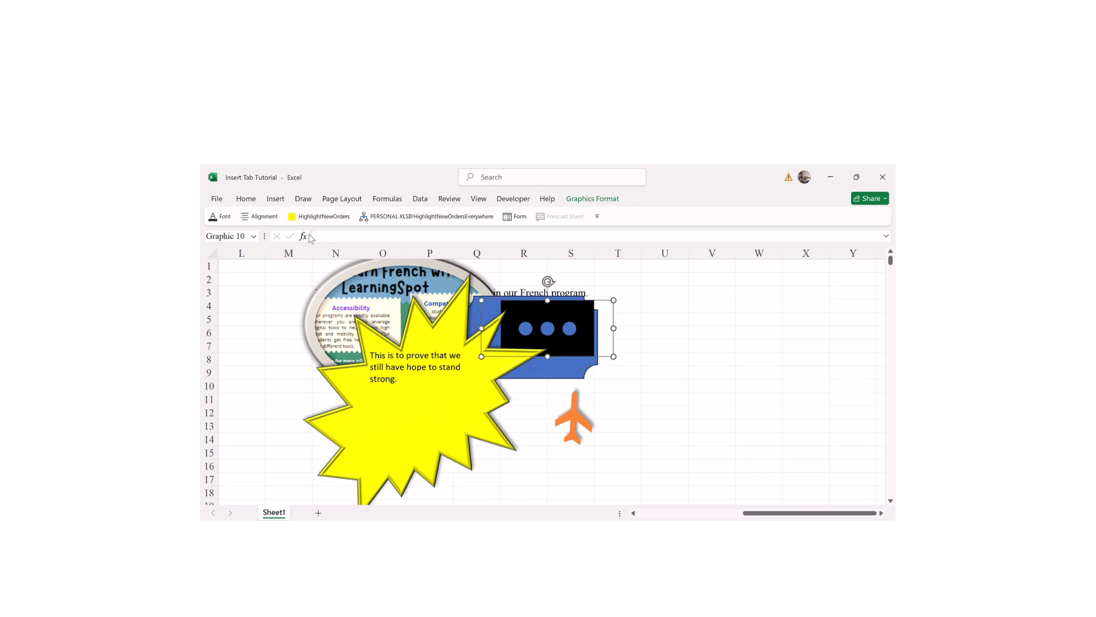
pyautogui.moveTo(558, 316); pyautogui.dragTo(645, 284)
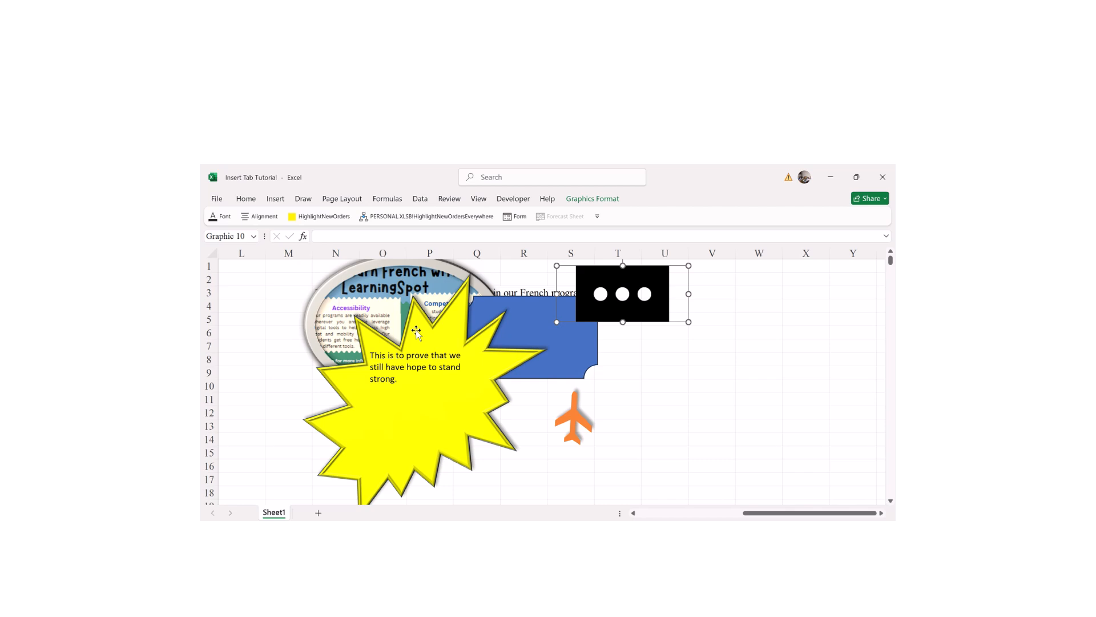
pyautogui.click(276, 200)
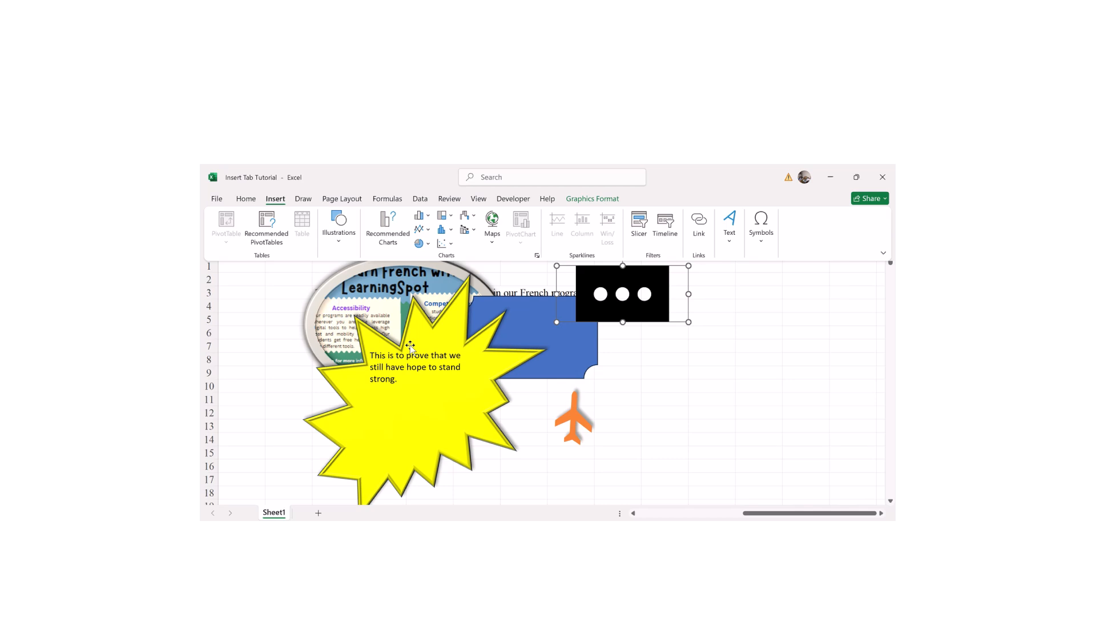
pyautogui.click(341, 245)
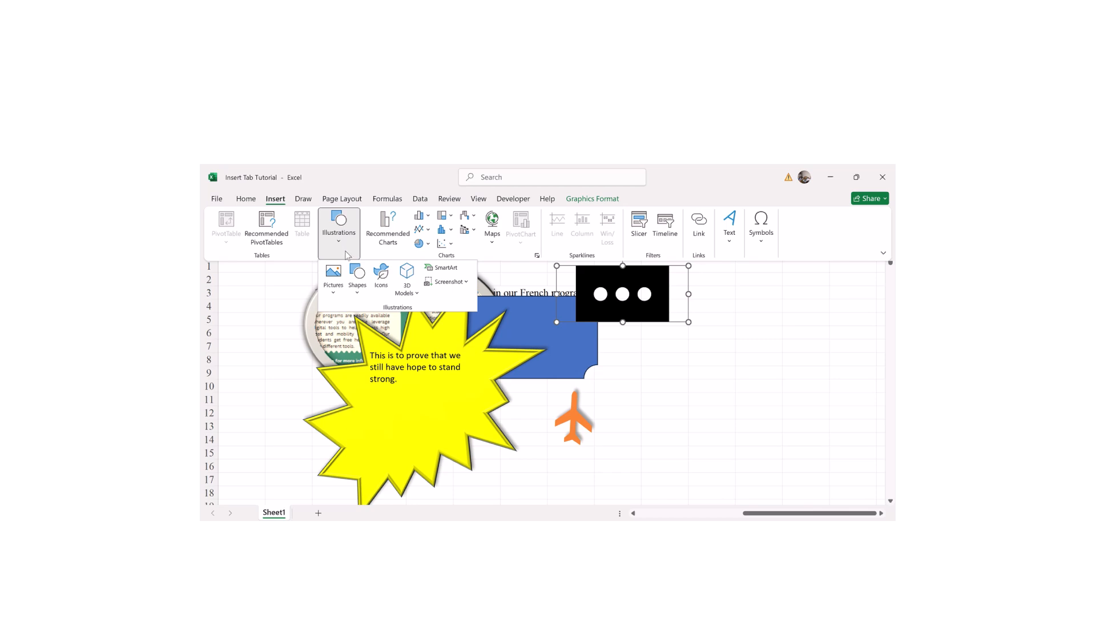
pyautogui.click(417, 294)
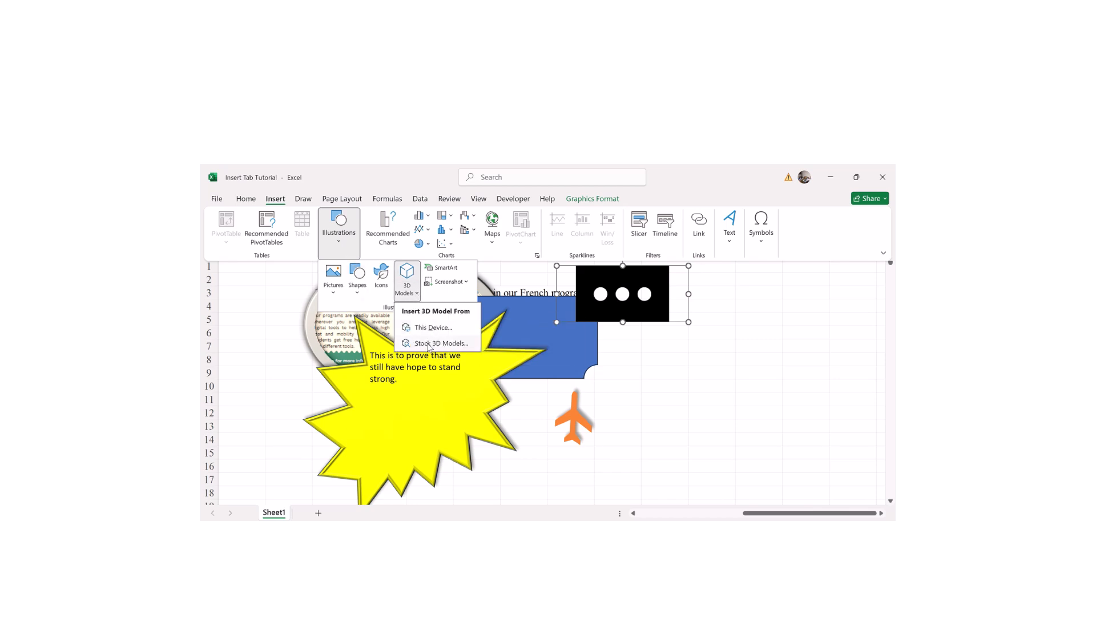
pyautogui.click(422, 327)
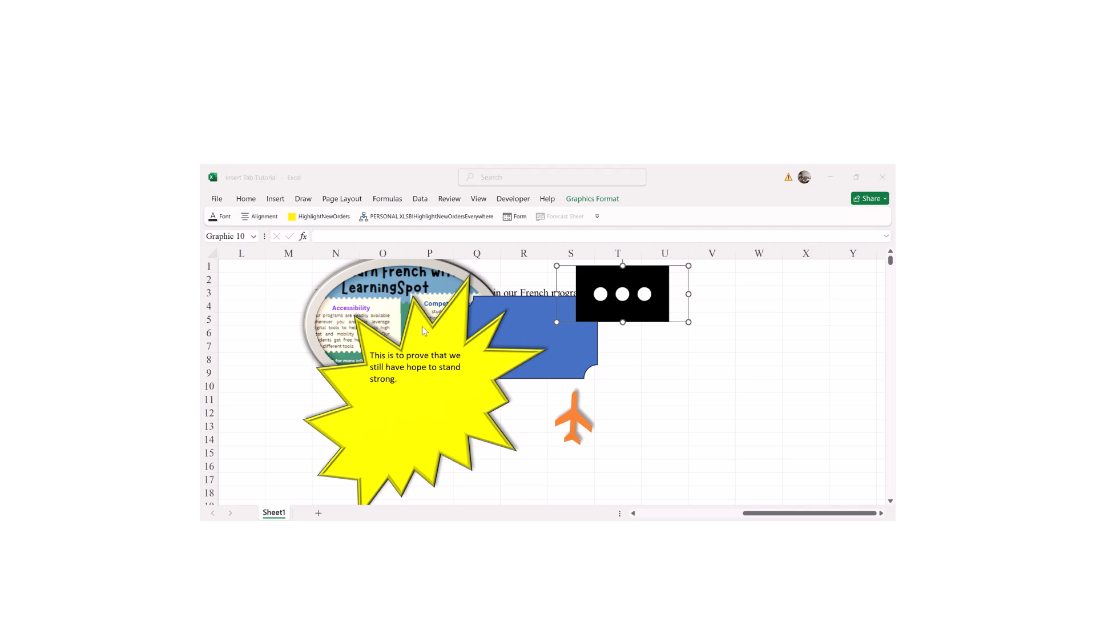
pyautogui.click(527, 172)
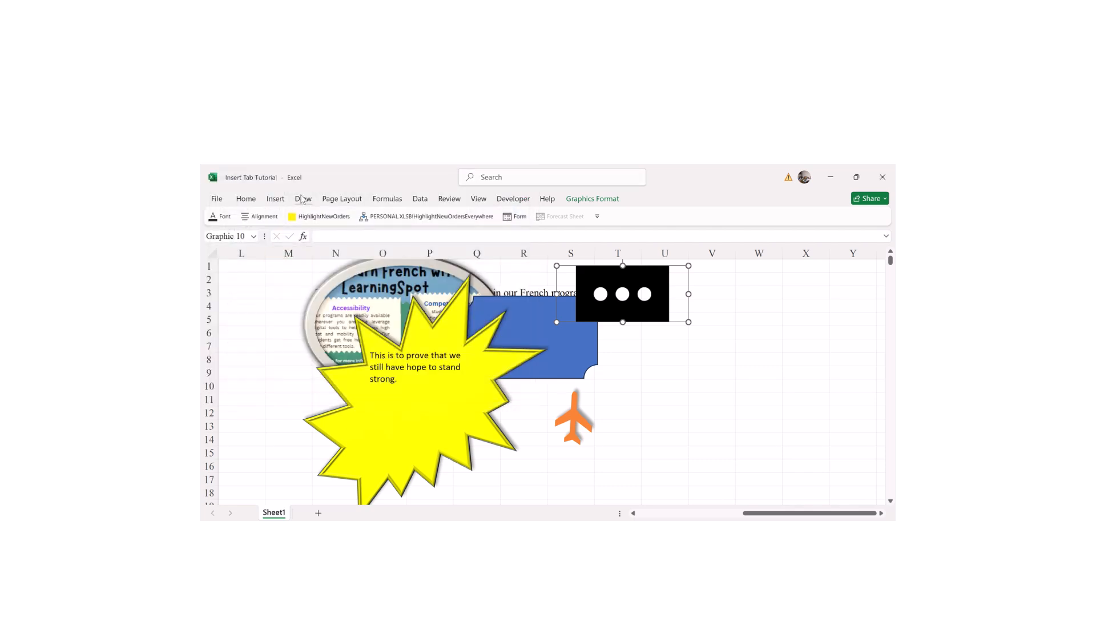
# - Try inserting a Cycle SmartArt graphic of five arrow-linked circles over the existing illustrations, and undo the insertion
pyautogui.click(275, 199)
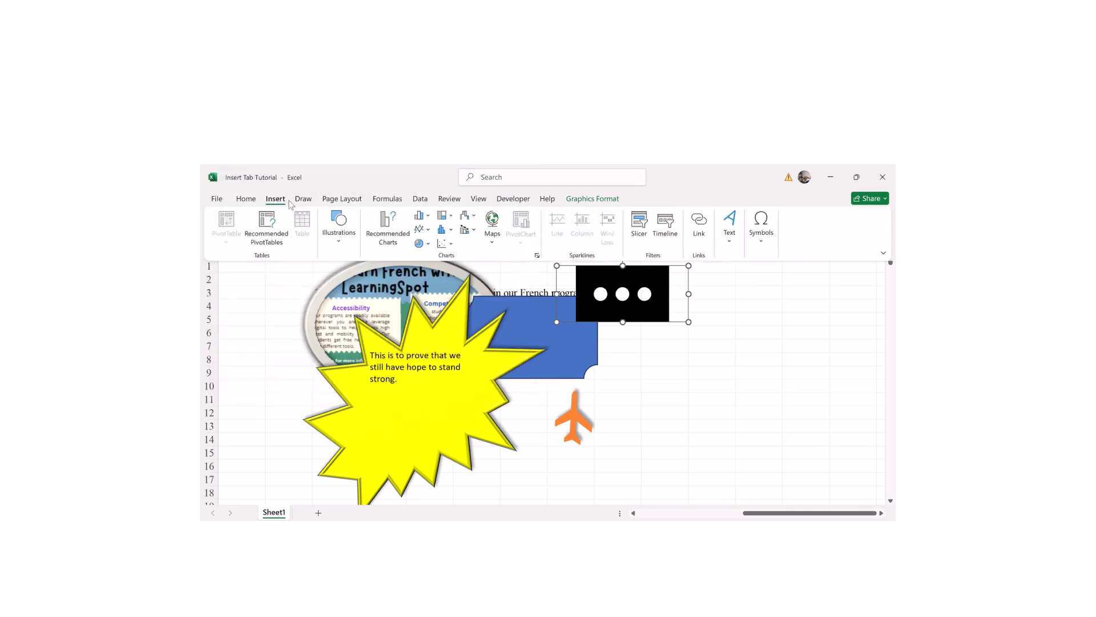
pyautogui.click(337, 239)
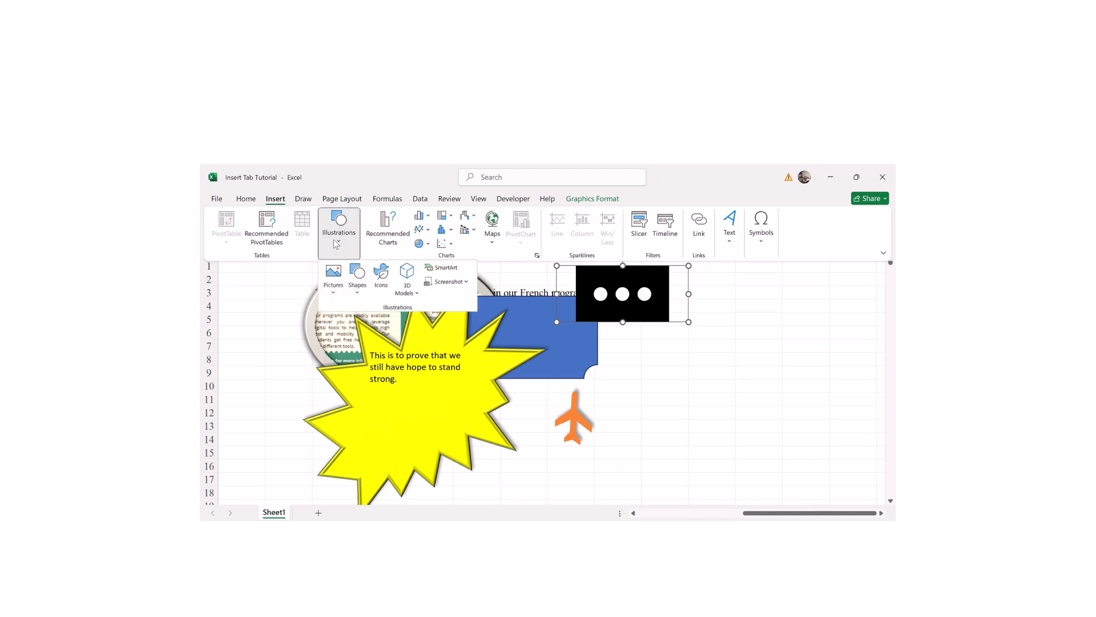
pyautogui.click(444, 268)
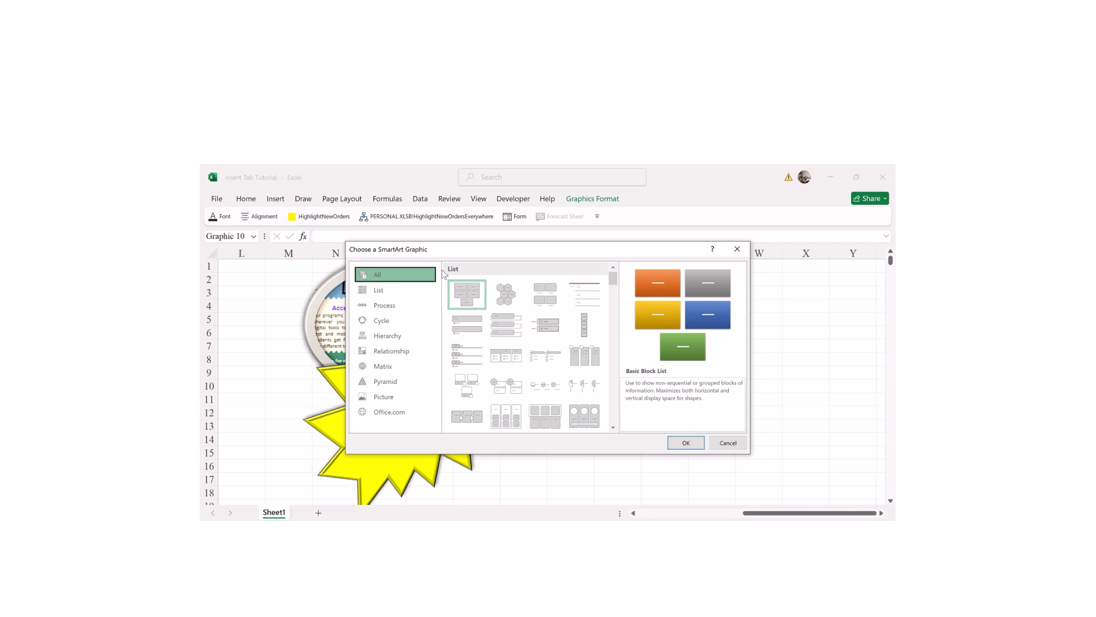
pyautogui.click(392, 323)
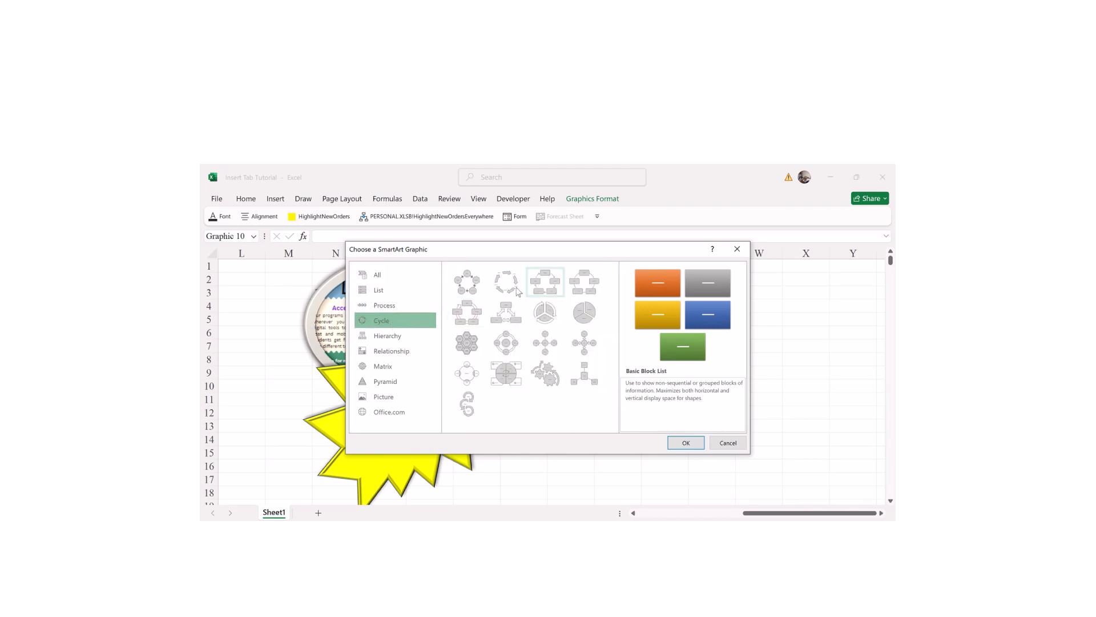
pyautogui.doubleClick(467, 287)
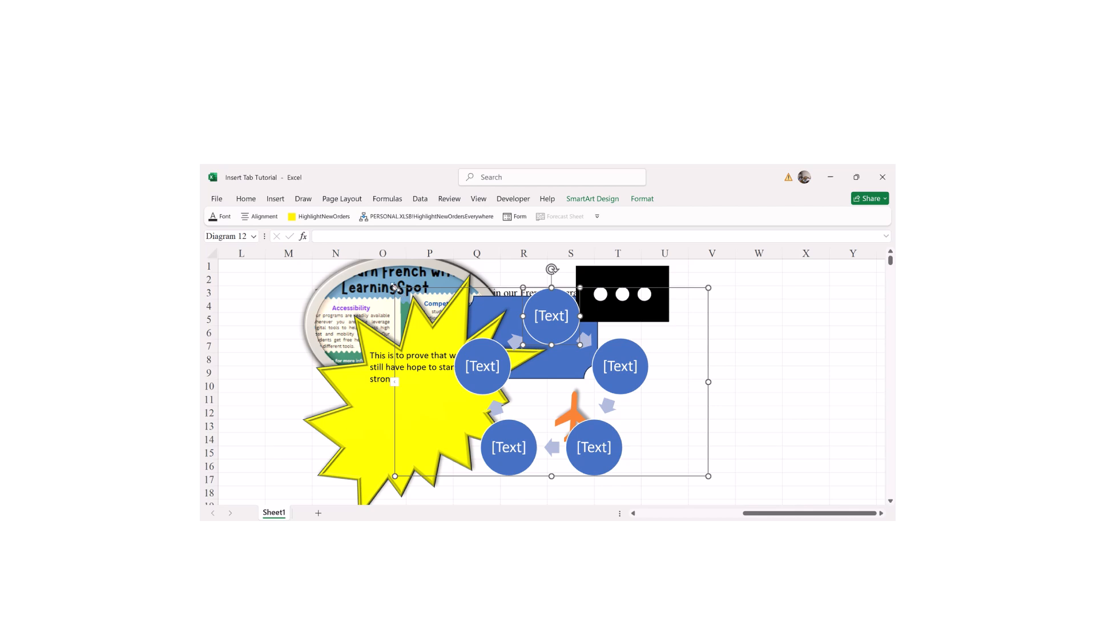
pyautogui.moveTo(407, 286); pyautogui.dragTo(411, 293)
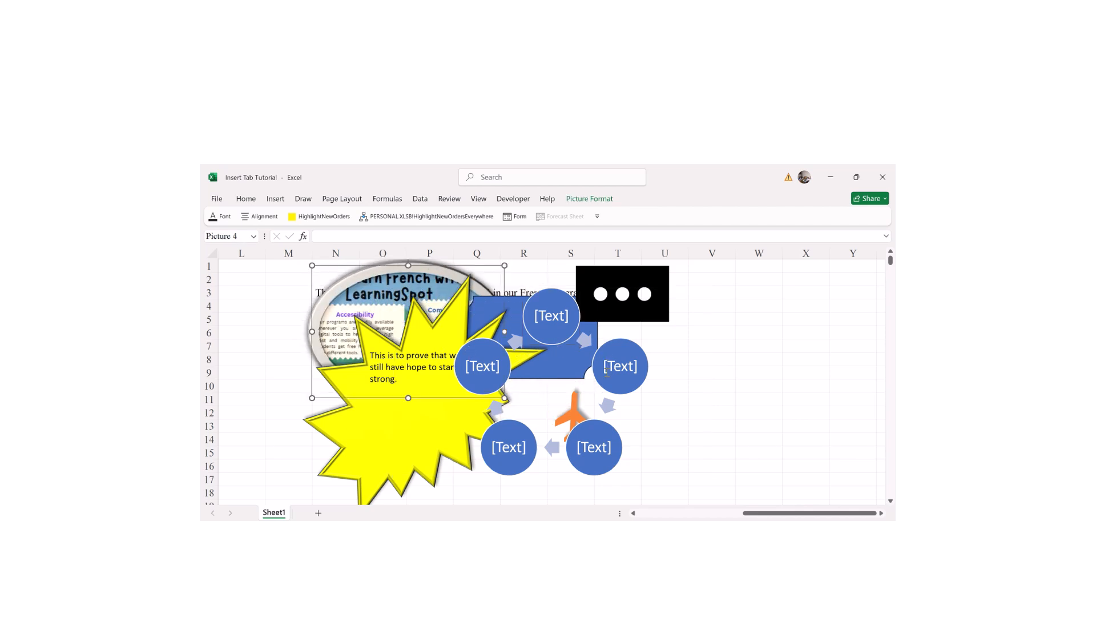
pyautogui.hotkey('ctrl', 'z')
pyautogui.hotkey('ctrl', 'z')
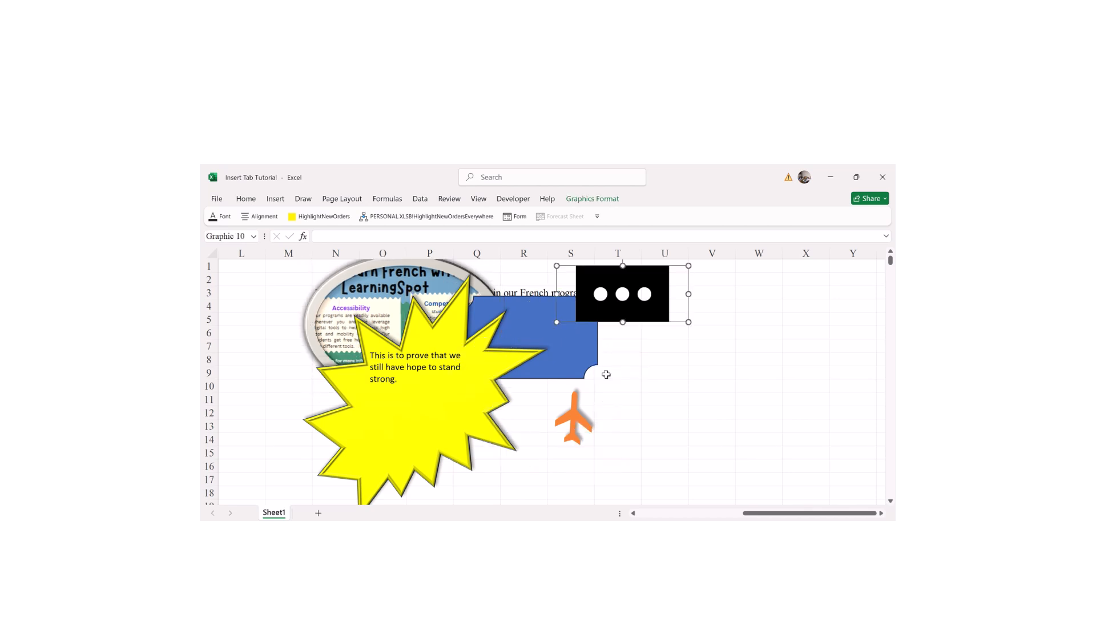
# - Insert a Cycle SmartArt graphic of five arrow-linked circles in the empty cells around columns V to AC, beside the chat icon
pyautogui.click(881, 513)
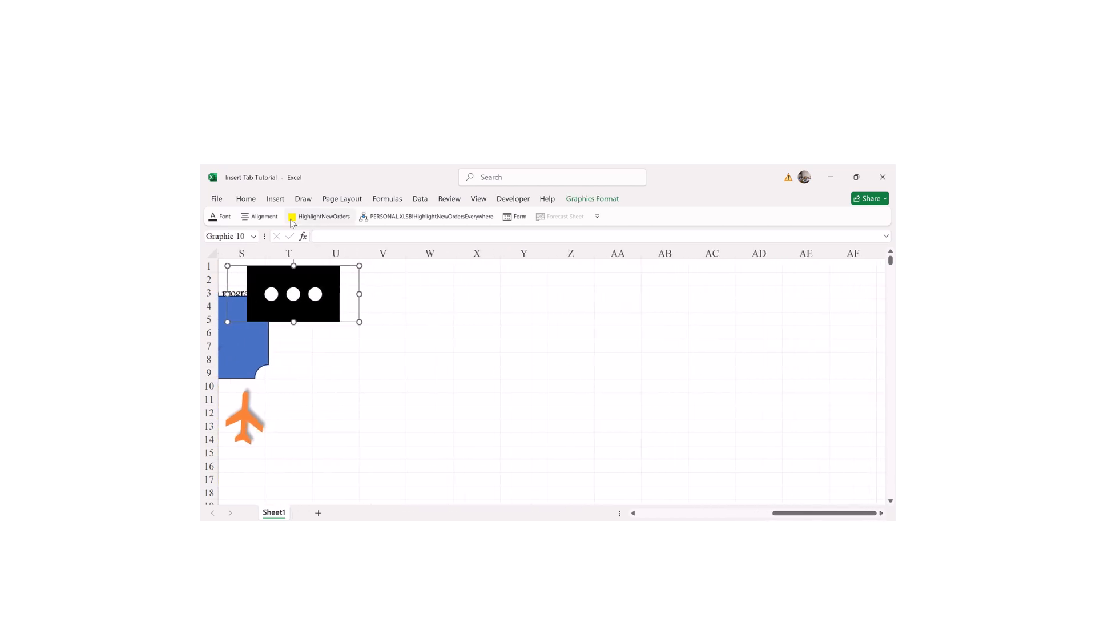
pyautogui.click(273, 204)
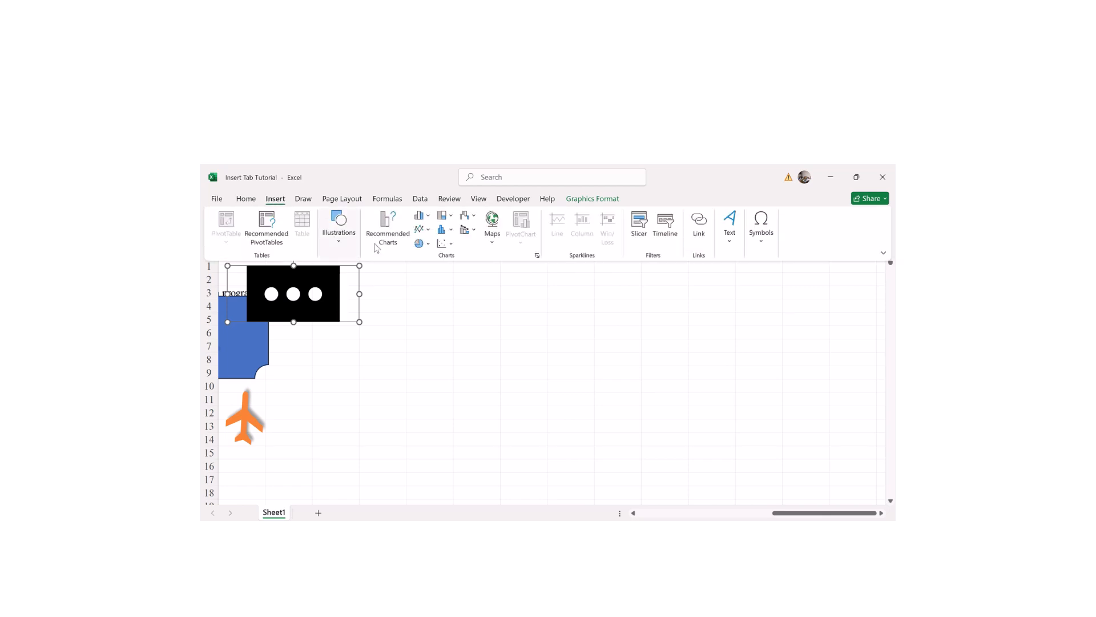
pyautogui.click(340, 237)
pyautogui.click(443, 268)
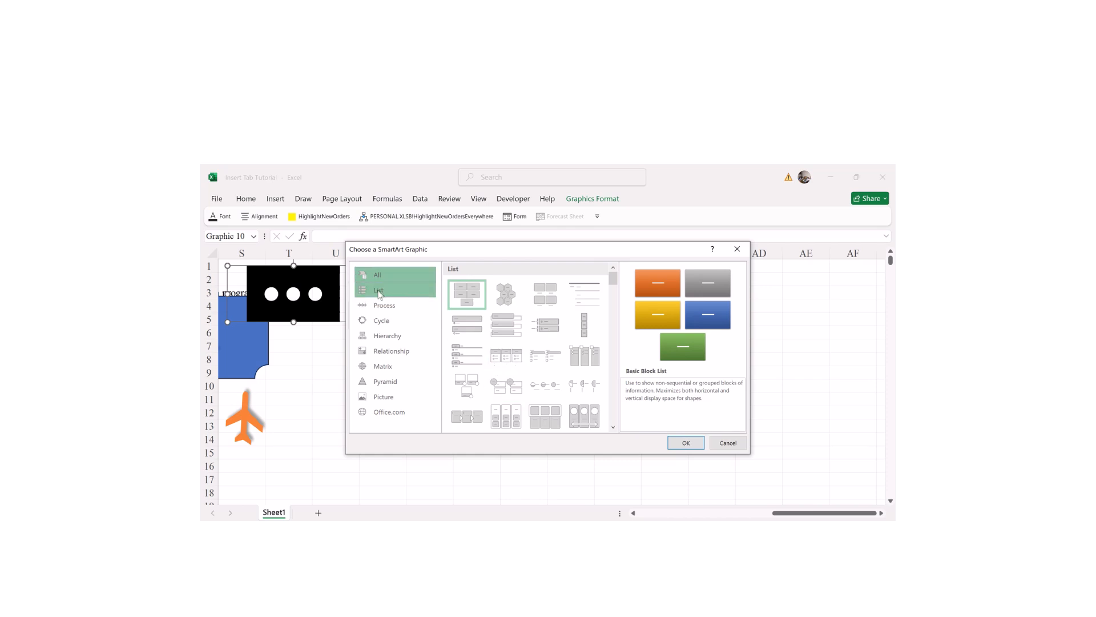
pyautogui.click(386, 324)
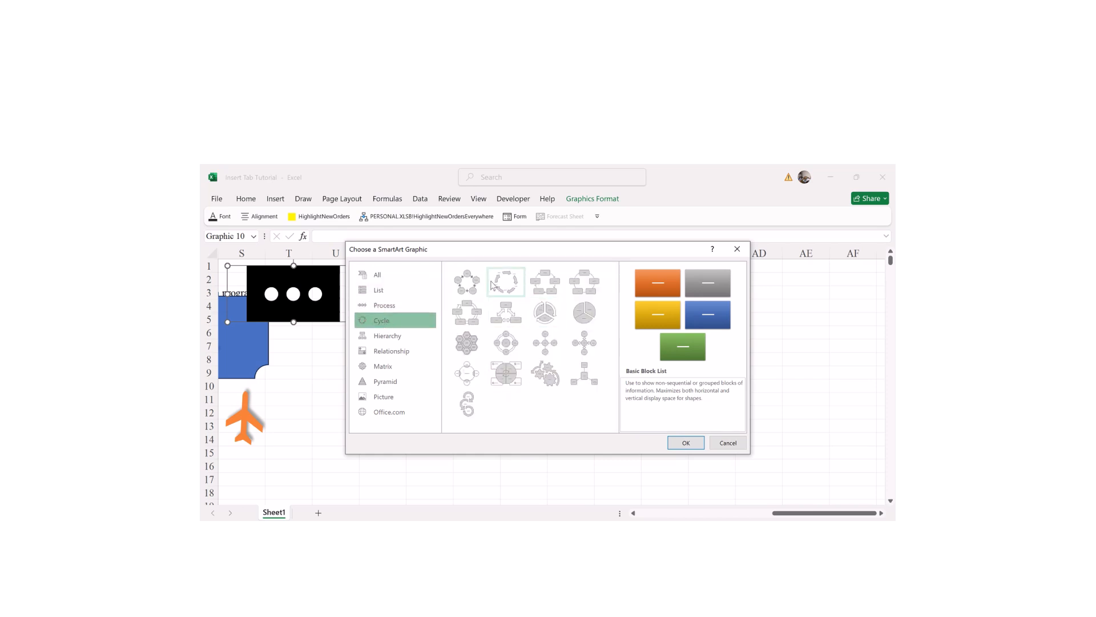
pyautogui.click(390, 294)
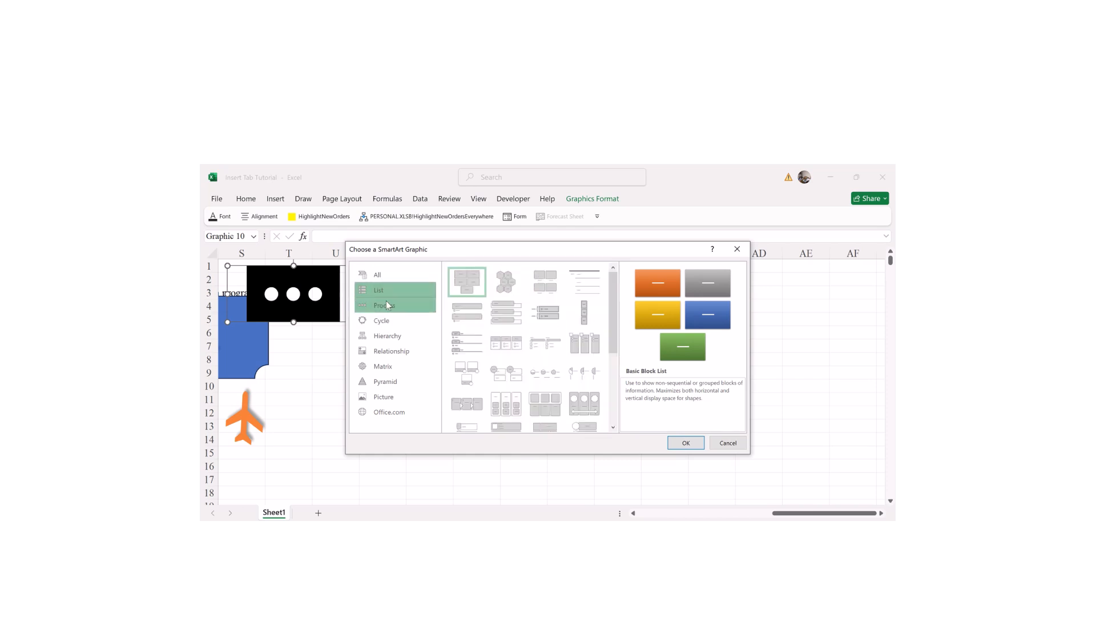
pyautogui.click(384, 307)
pyautogui.click(386, 322)
pyautogui.click(387, 337)
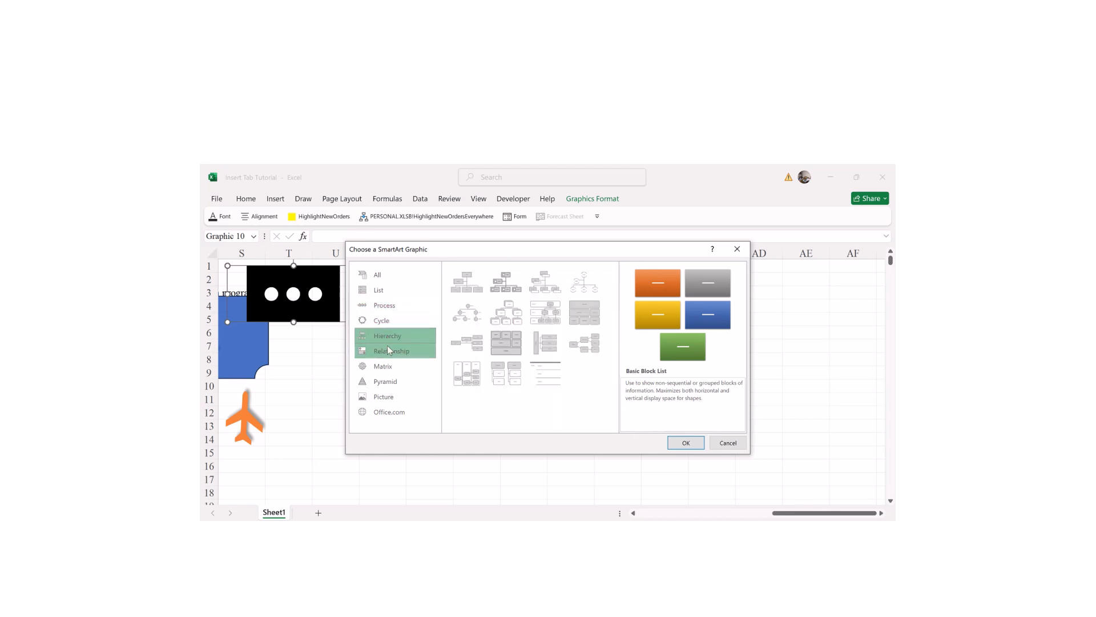
pyautogui.click(391, 351)
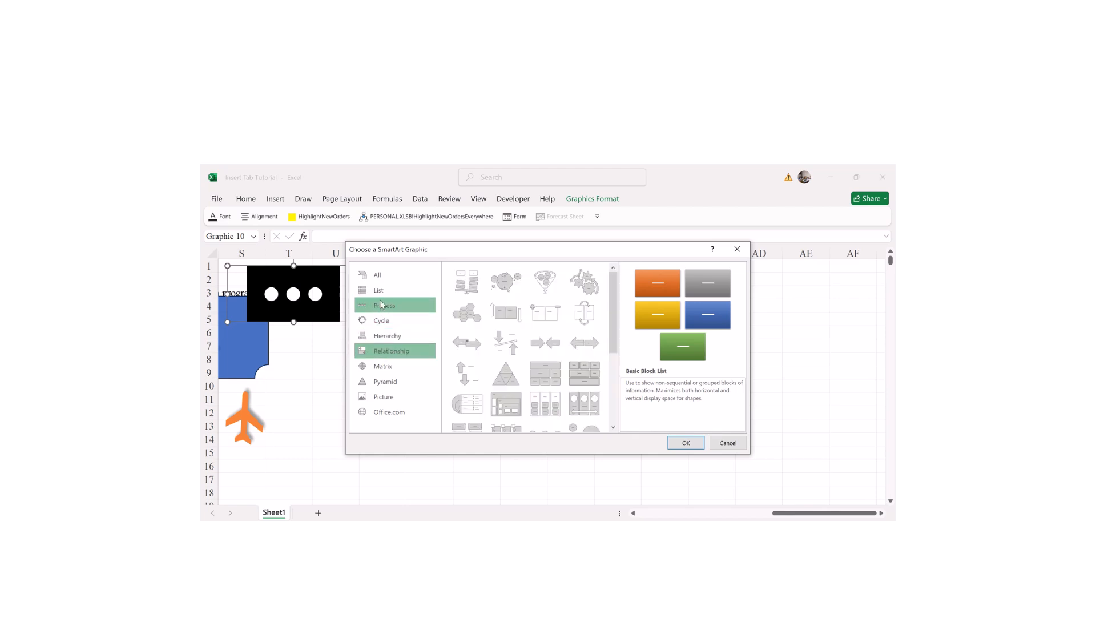
pyautogui.click(381, 321)
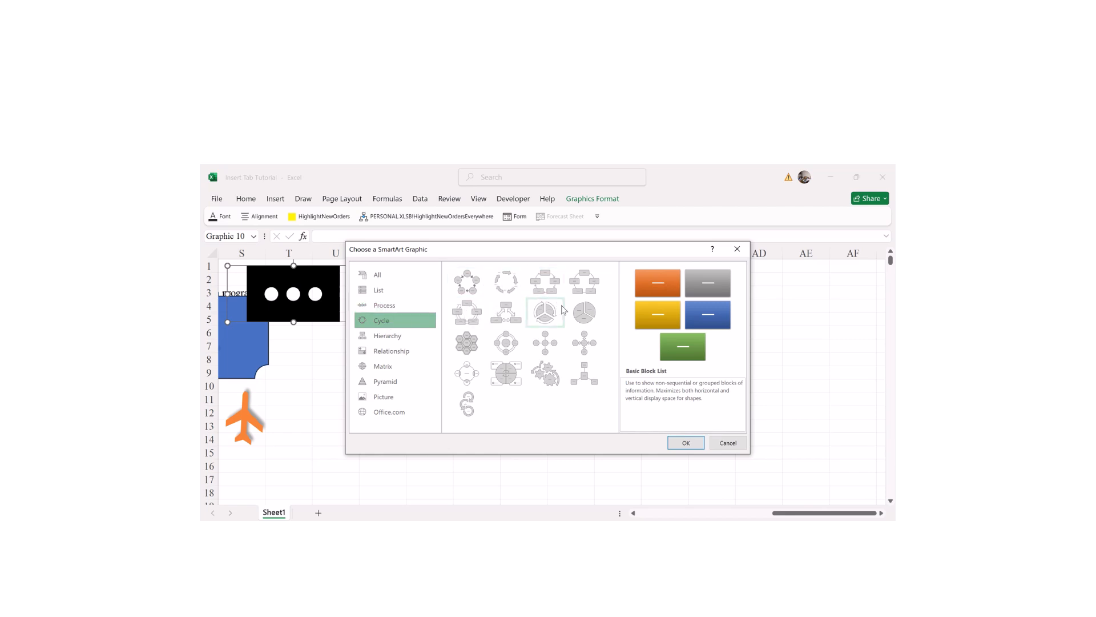
pyautogui.doubleClick(472, 291)
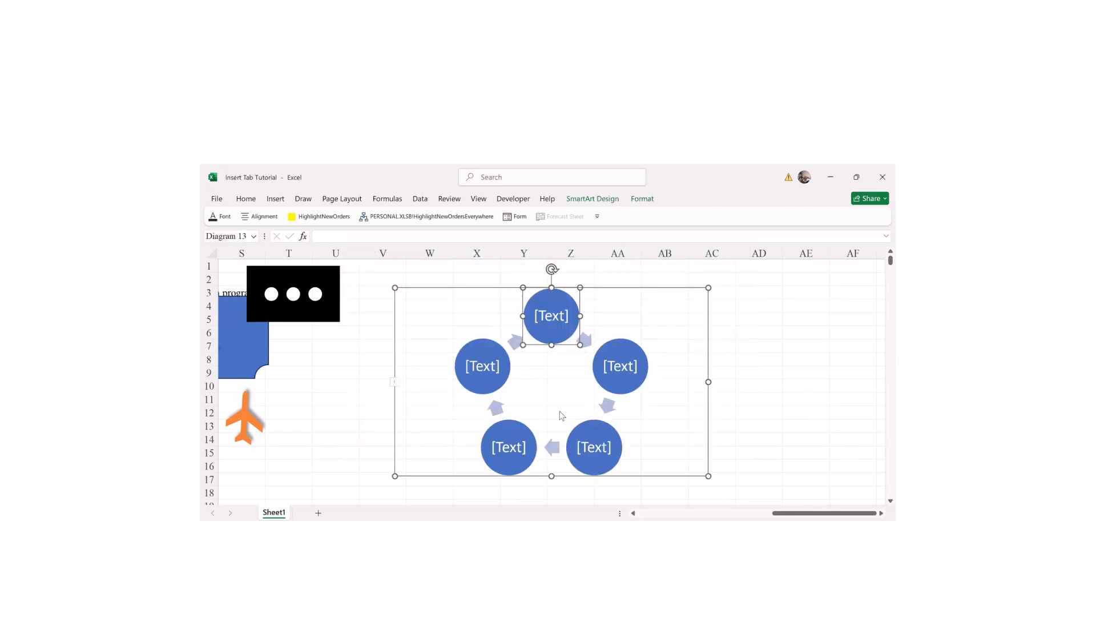
# - Label the topmost circle of the cycle "No 1: Primary Education"
pyautogui.click(551, 317)
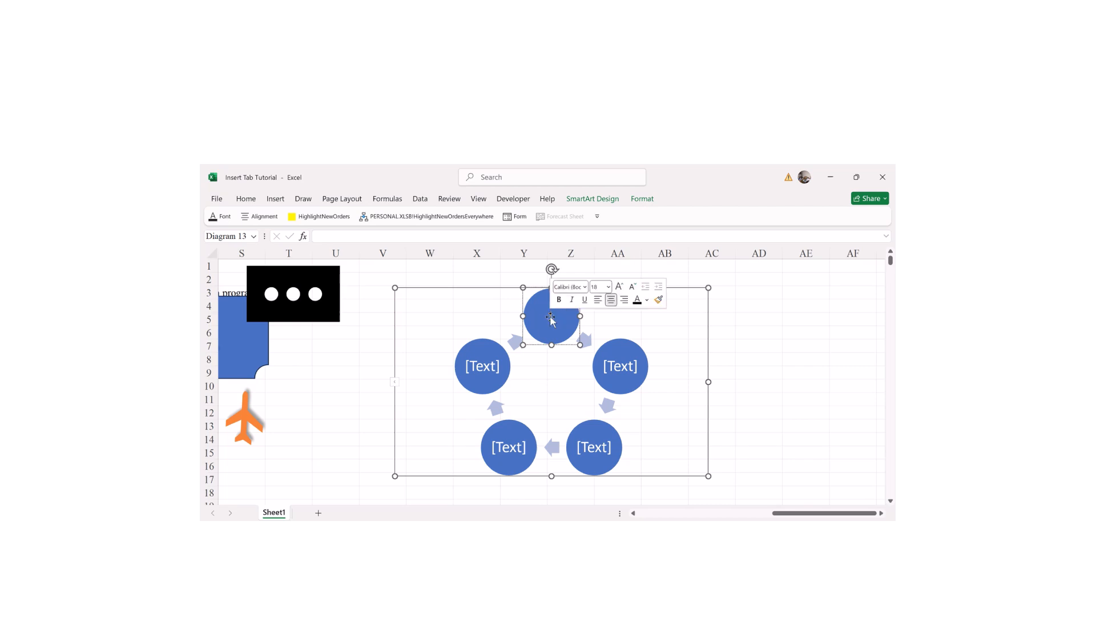
pyautogui.write('N')
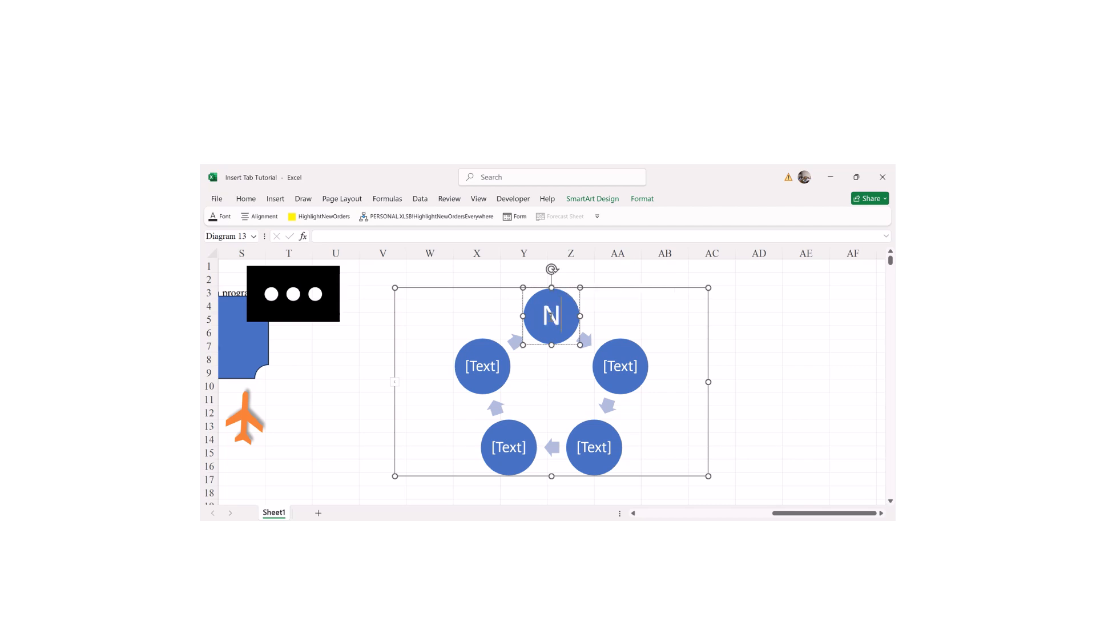
pyautogui.write('o 1:')
pyautogui.write('Primary')
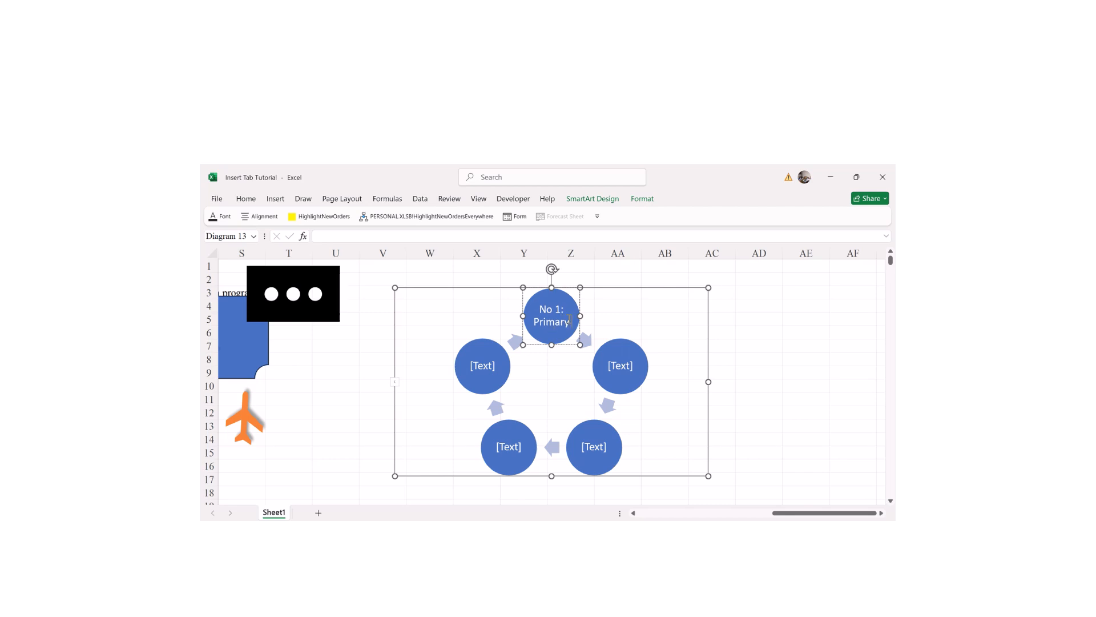
pyautogui.write('Education')
# - Label the second circle, clockwise from the top one, "No 2: Secondary Education"
pyautogui.click(618, 370)
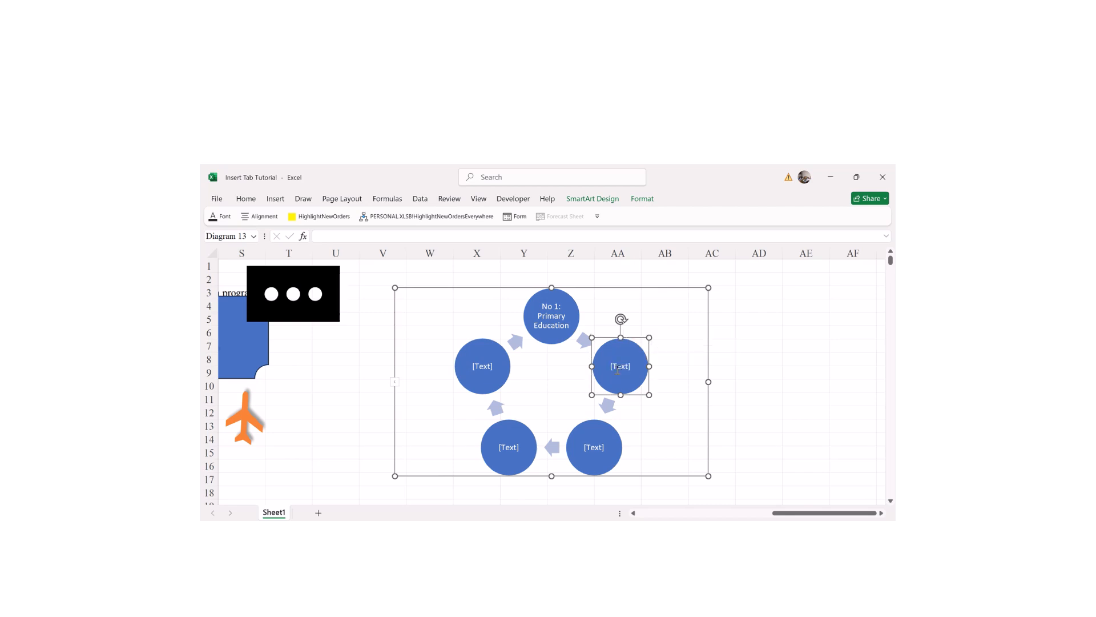
pyautogui.click(617, 370)
pyautogui.write('No 2: Secondary Education')
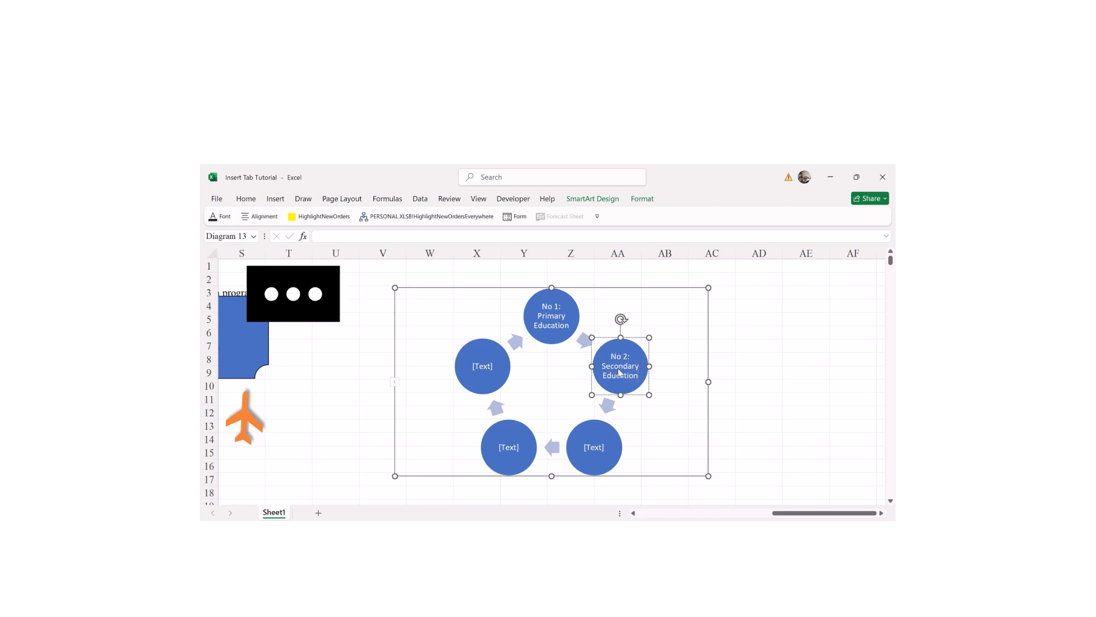
# - Label the third circle of the cycle "No 3: Tertiary Education"
pyautogui.click(596, 444)
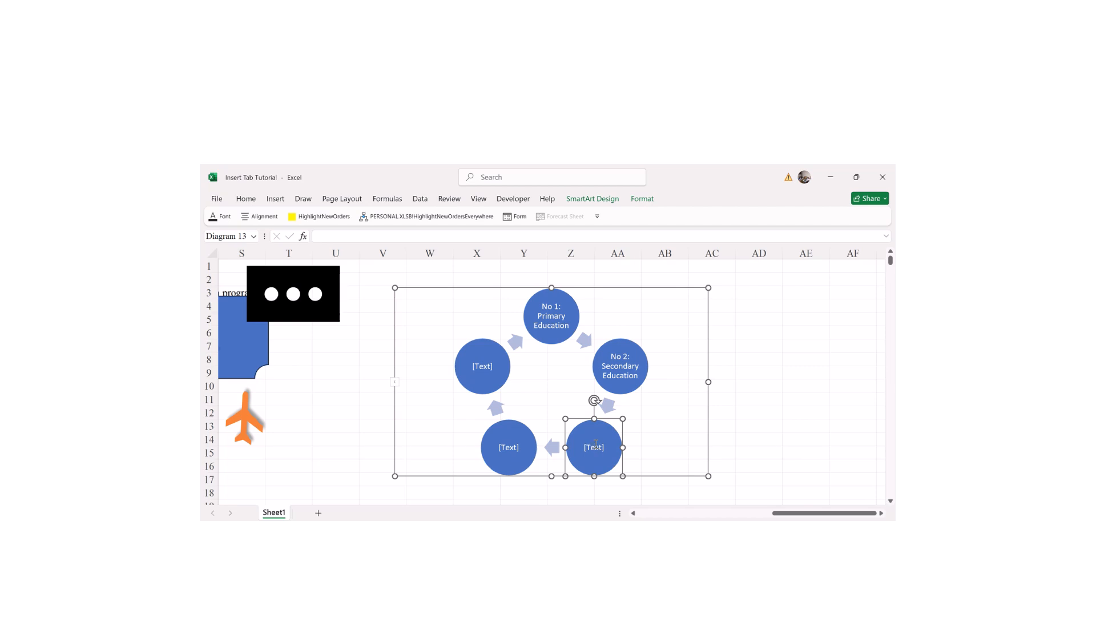
pyautogui.click(593, 448)
pyautogui.write('Tertiary Education')
pyautogui.click(509, 450)
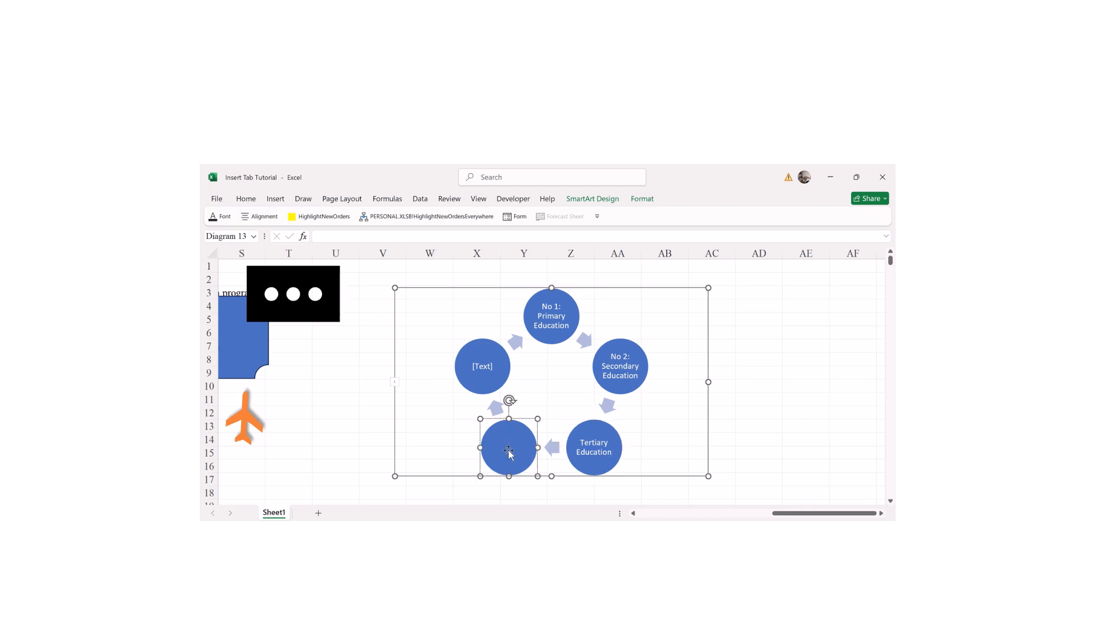
pyautogui.click(582, 440)
pyautogui.write('No 3')
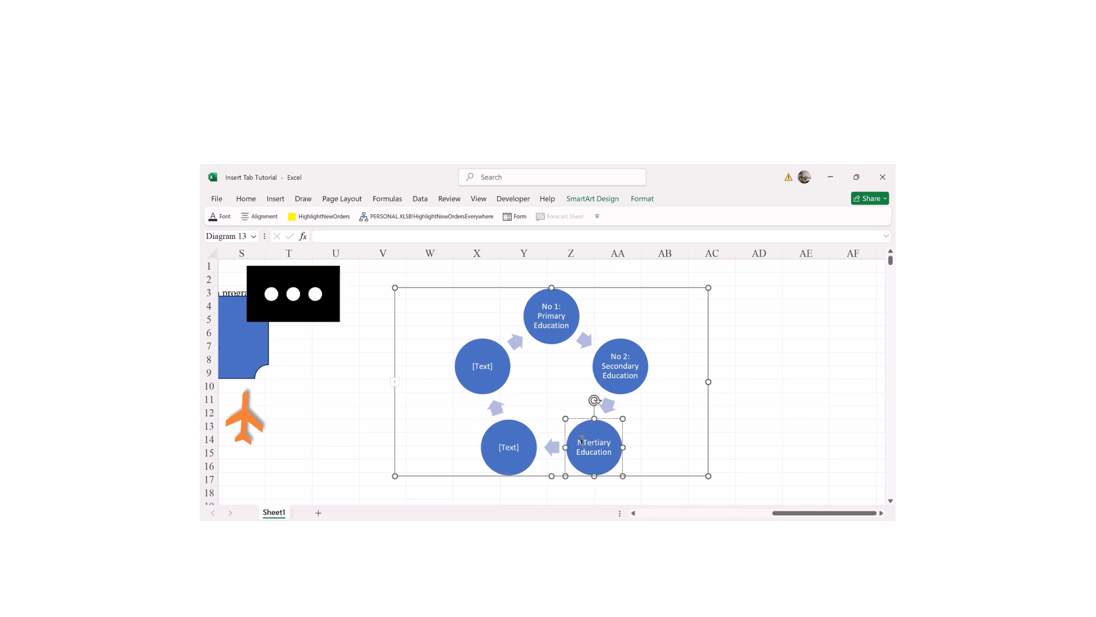
pyautogui.write(':')
# - Label the fourth circle of the cycle "No 4: Job Search and Upskilling"
pyautogui.click(518, 454)
pyautogui.click(507, 449)
pyautogui.write('No 4')
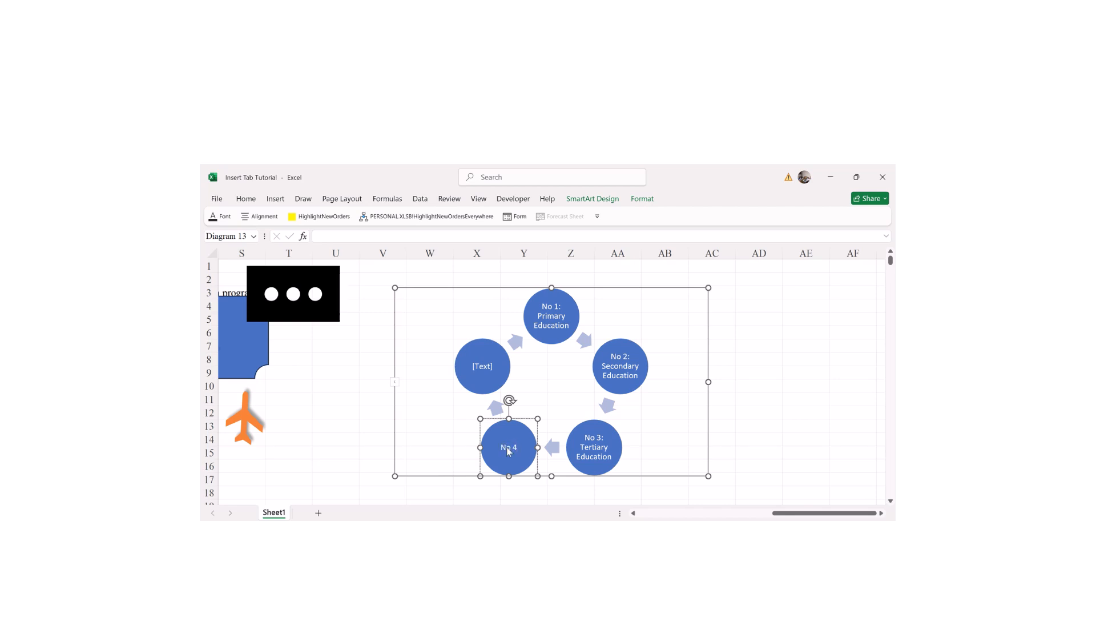
pyautogui.write(': Job Search and Upskilling')
# - Label the fifth circle of the cycle "No 5: Landing a Job." and finish the text editing
pyautogui.click(489, 366)
pyautogui.click(490, 366)
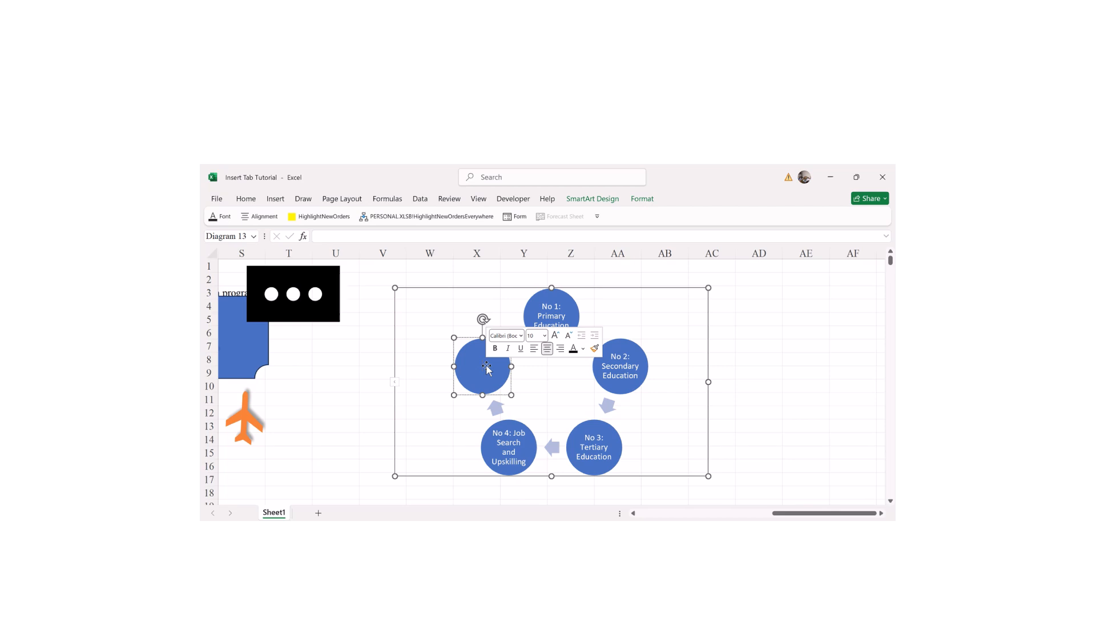
pyautogui.write('No ')
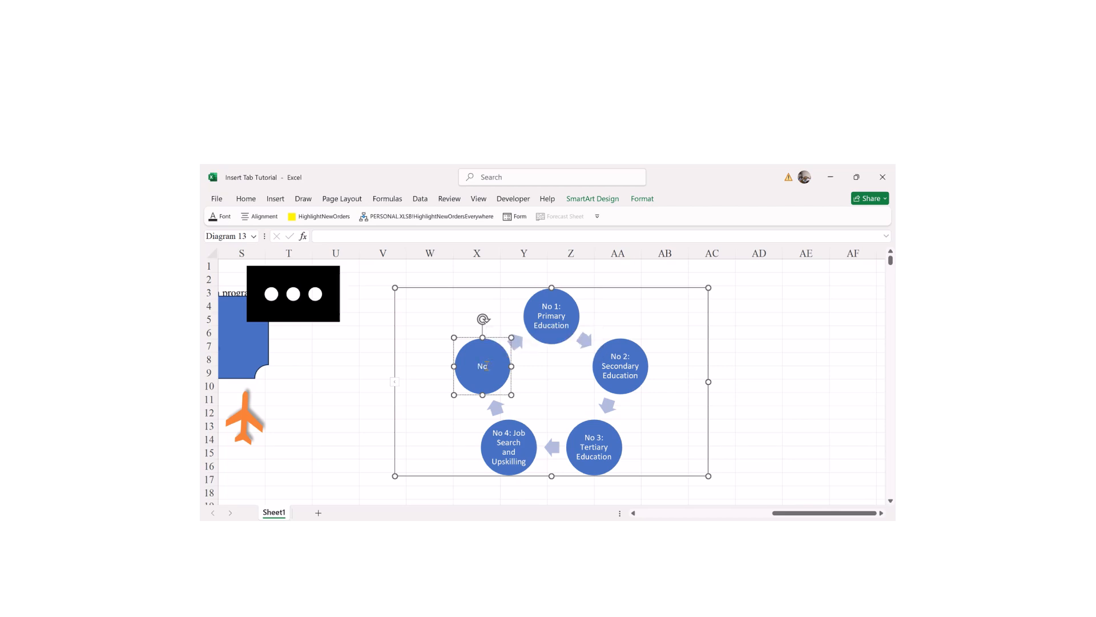
pyautogui.write('5:')
pyautogui.write('Landing a Job')
pyautogui.click(561, 403)
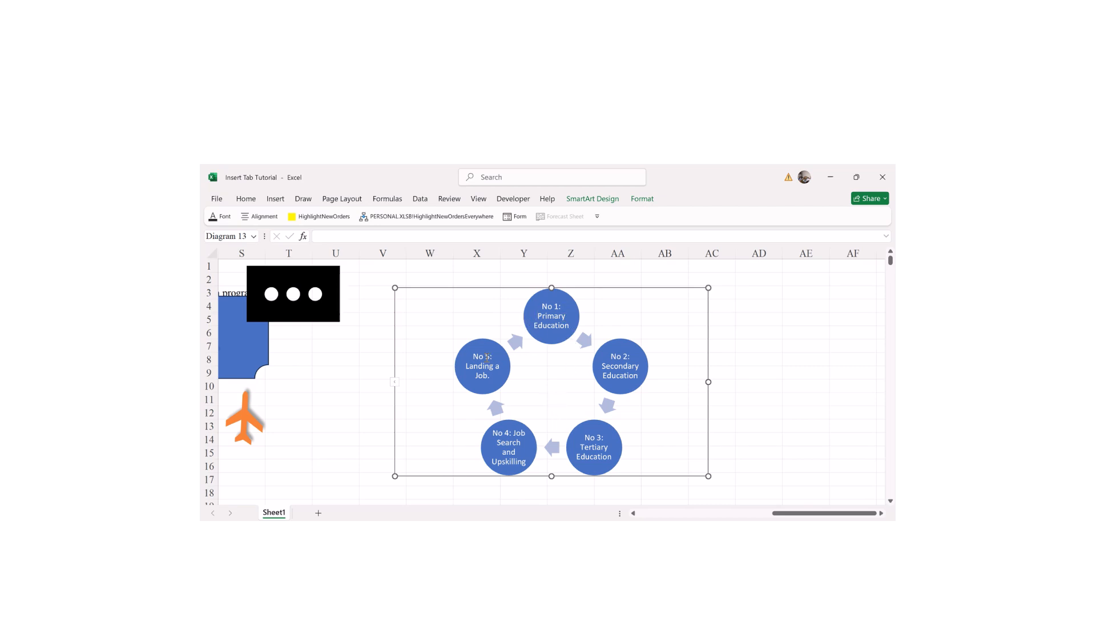
# - Recolor the whole SmartArt graphic with the third Accent 2 variation, an orange gradient
pyautogui.click(852, 310)
pyautogui.click(573, 366)
pyautogui.click(648, 204)
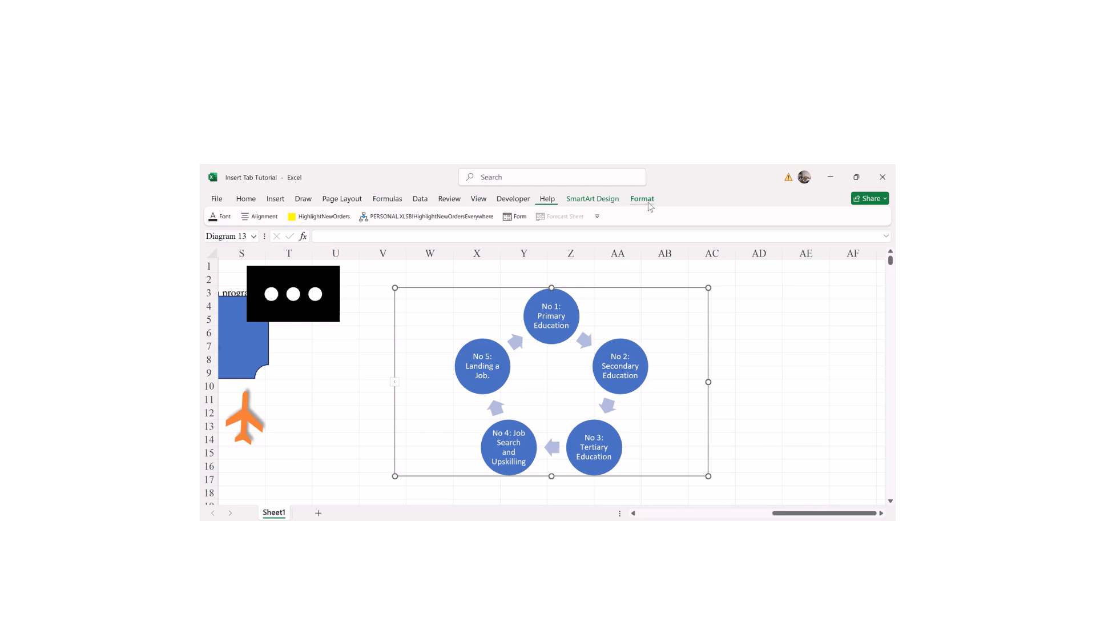
pyautogui.click(607, 204)
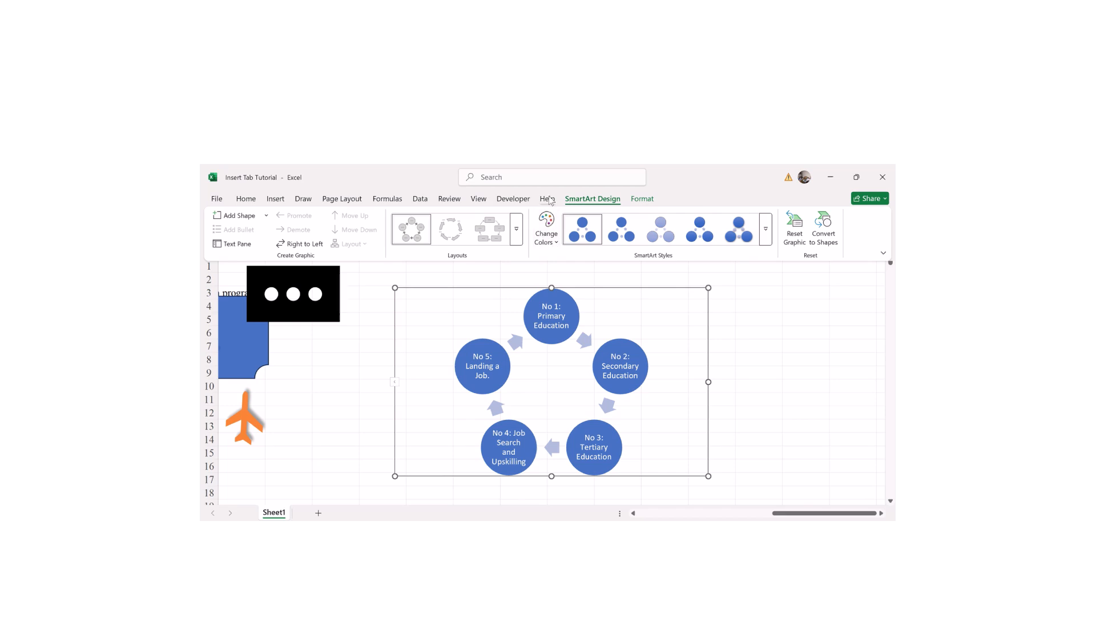
pyautogui.click(555, 242)
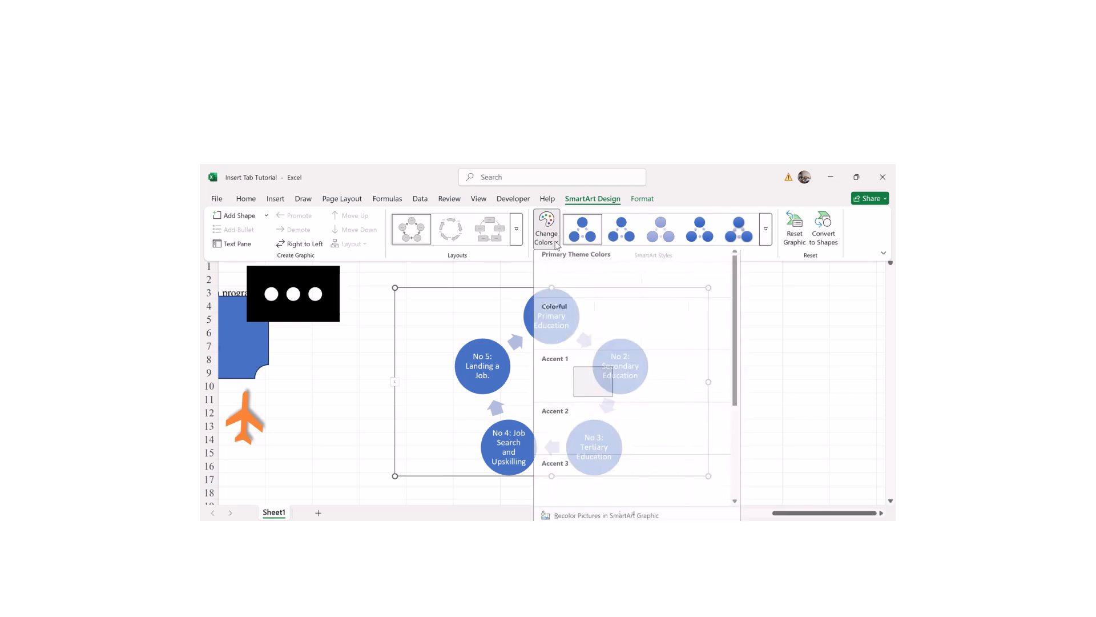
pyautogui.click(633, 438)
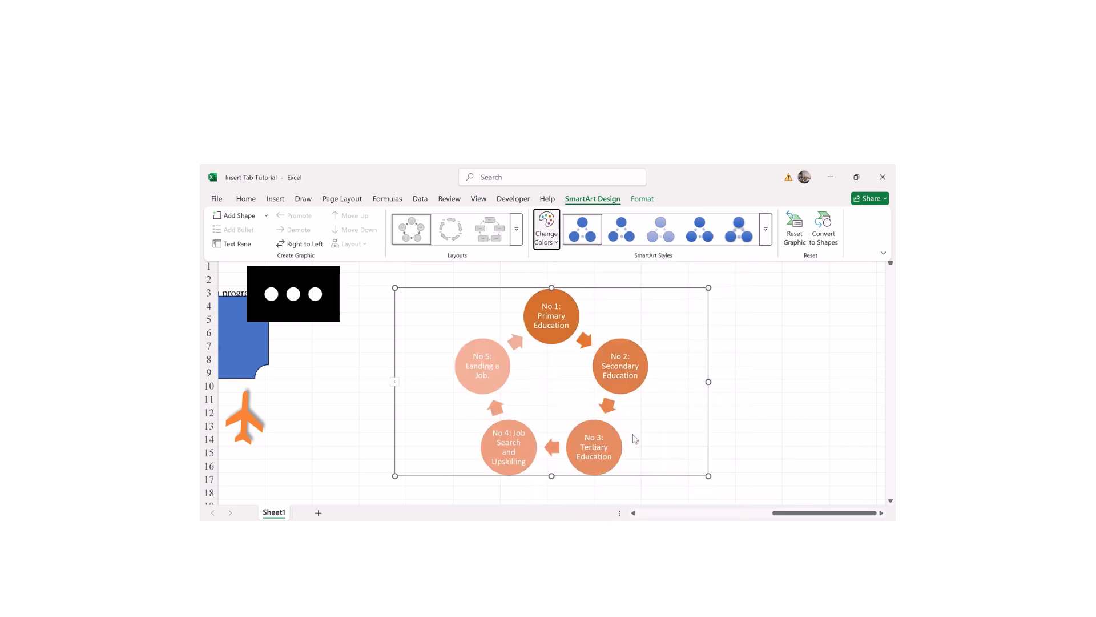
# - Recolor the SmartArt graphic with the fourth Colorful variation, ranging from yellow through green to blue
pyautogui.click(555, 243)
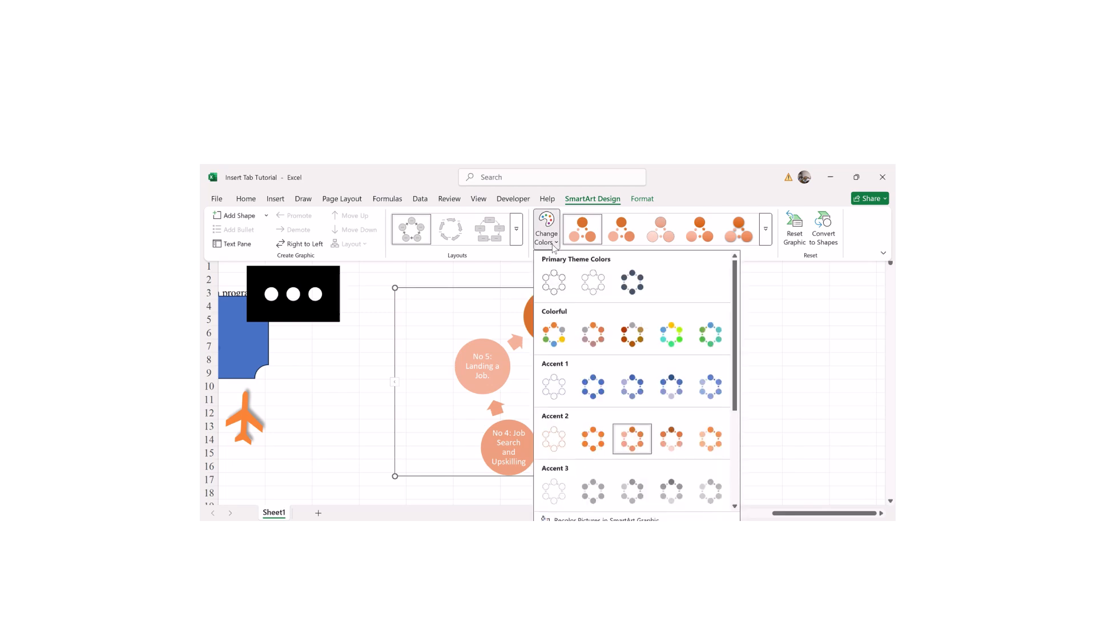
pyautogui.click(665, 338)
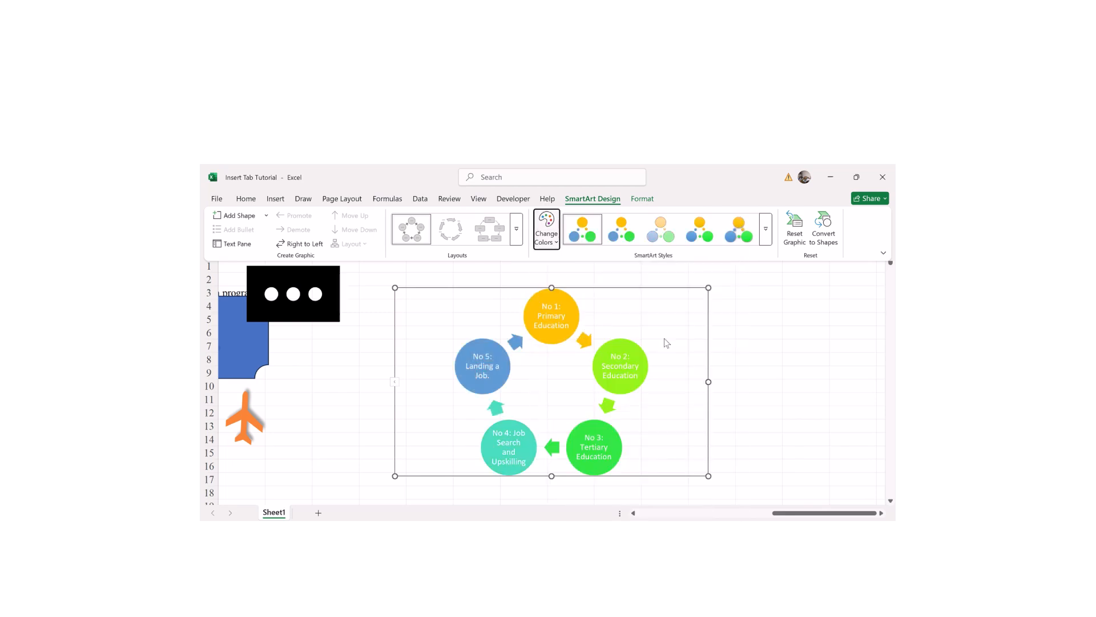
# - Try the outlined Accent 2 color variation on the SmartArt graphic and restore the fourth Colorful variation
pyautogui.click(557, 247)
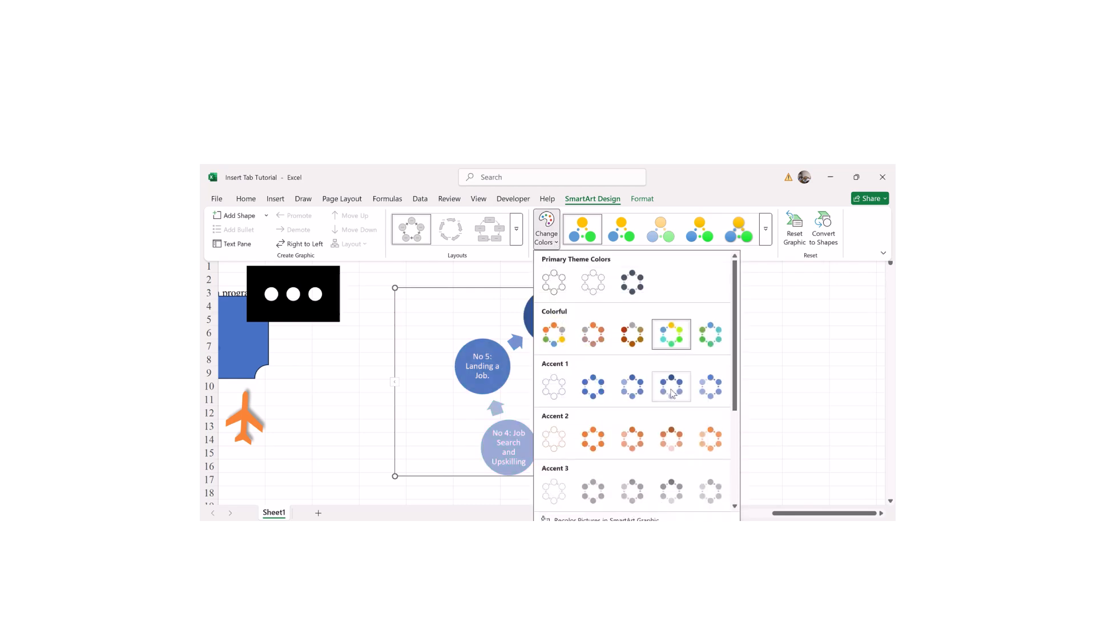
pyautogui.click(554, 441)
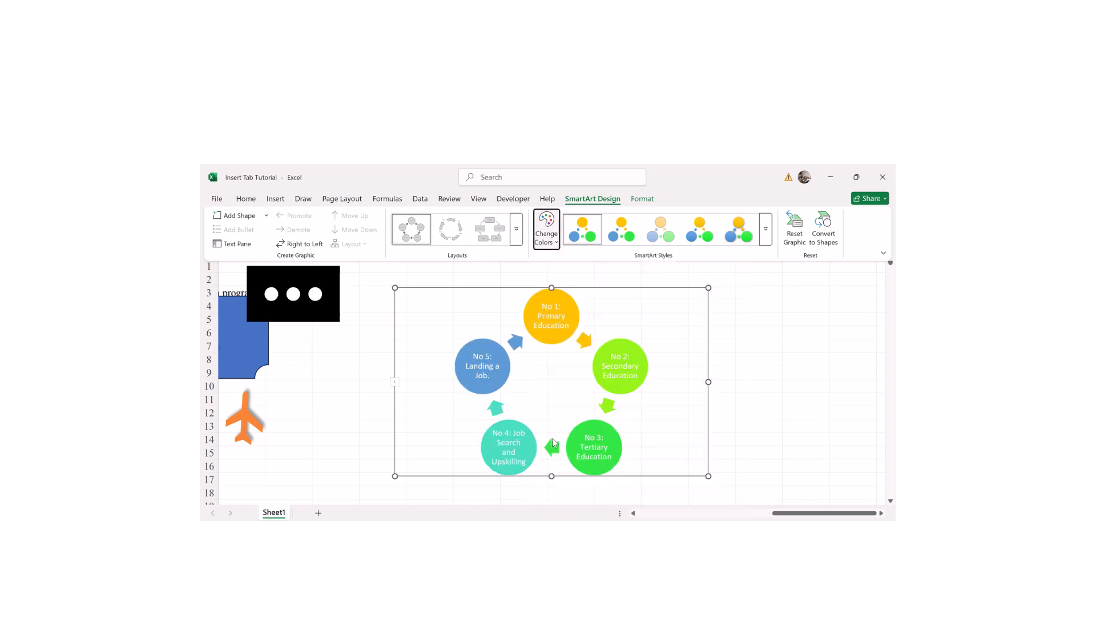
pyautogui.click(553, 239)
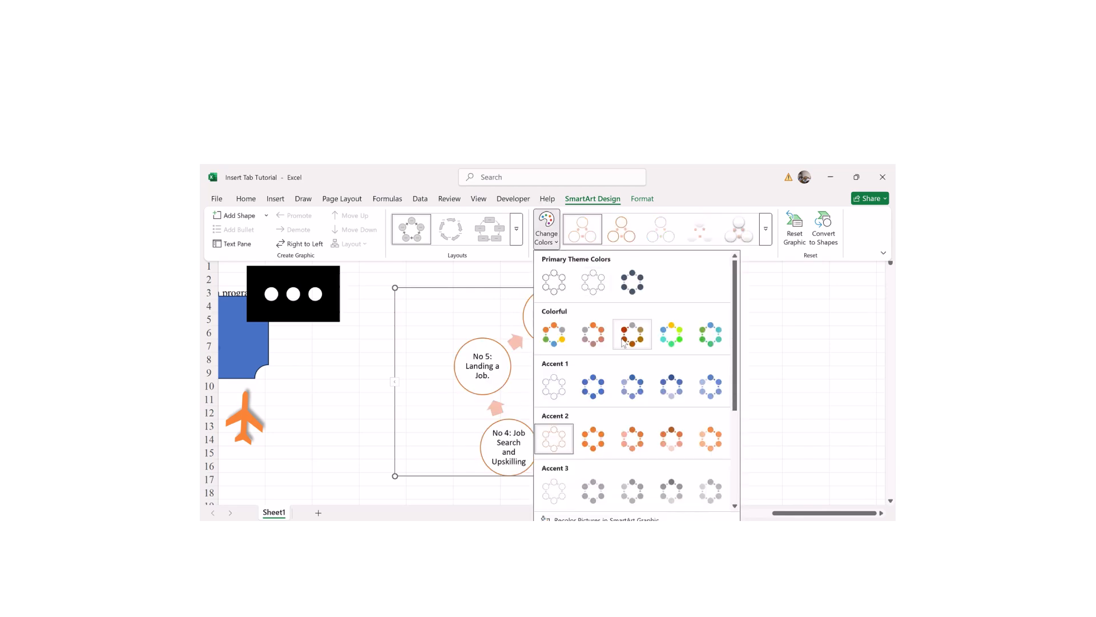
pyautogui.click(666, 334)
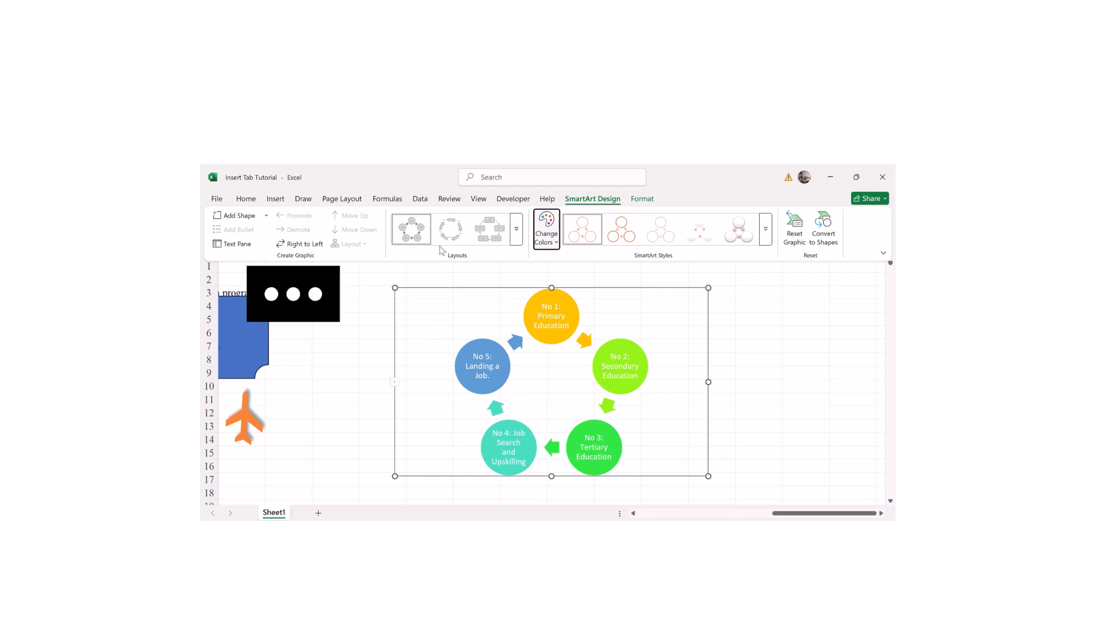
# - Try the Diverging Radial layout on the SmartArt graphic and undo the layout change
pyautogui.click(450, 229)
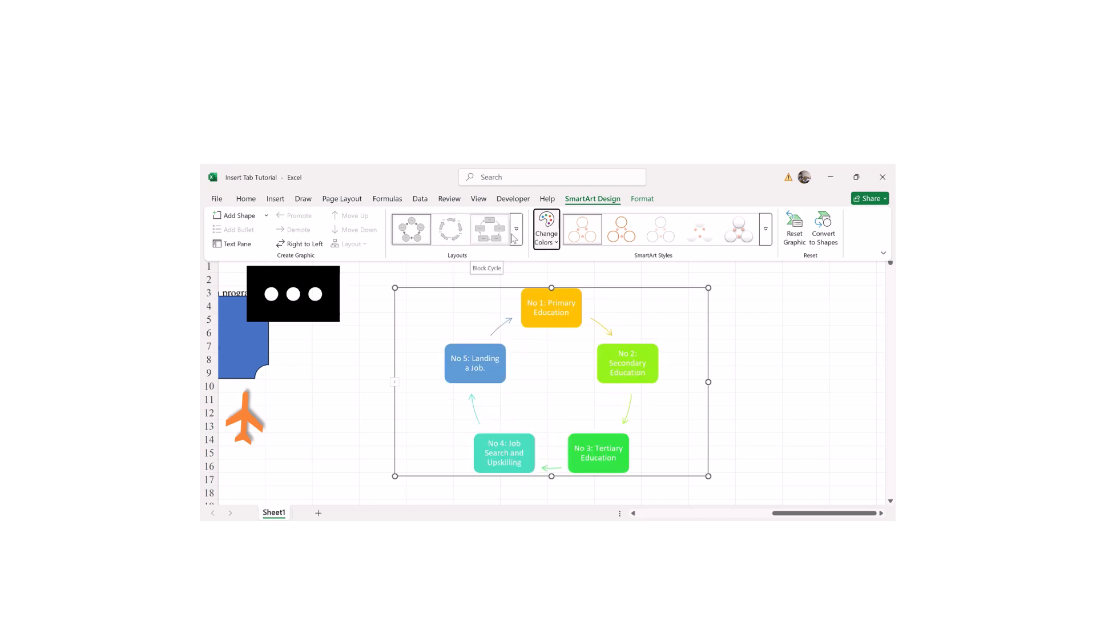
pyautogui.click(516, 231)
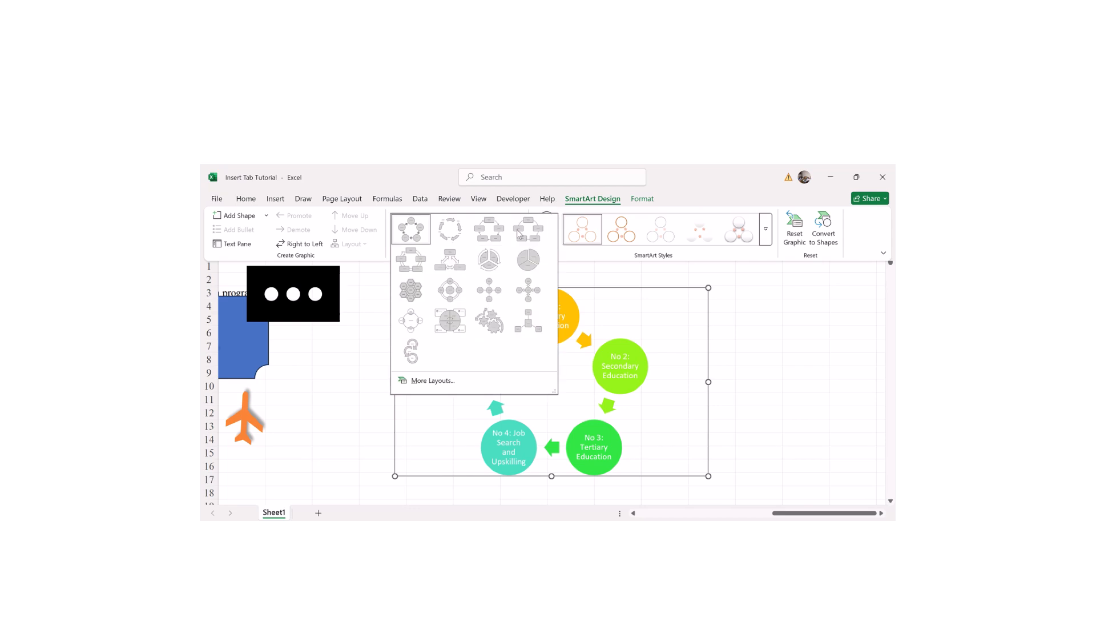
pyautogui.click(526, 296)
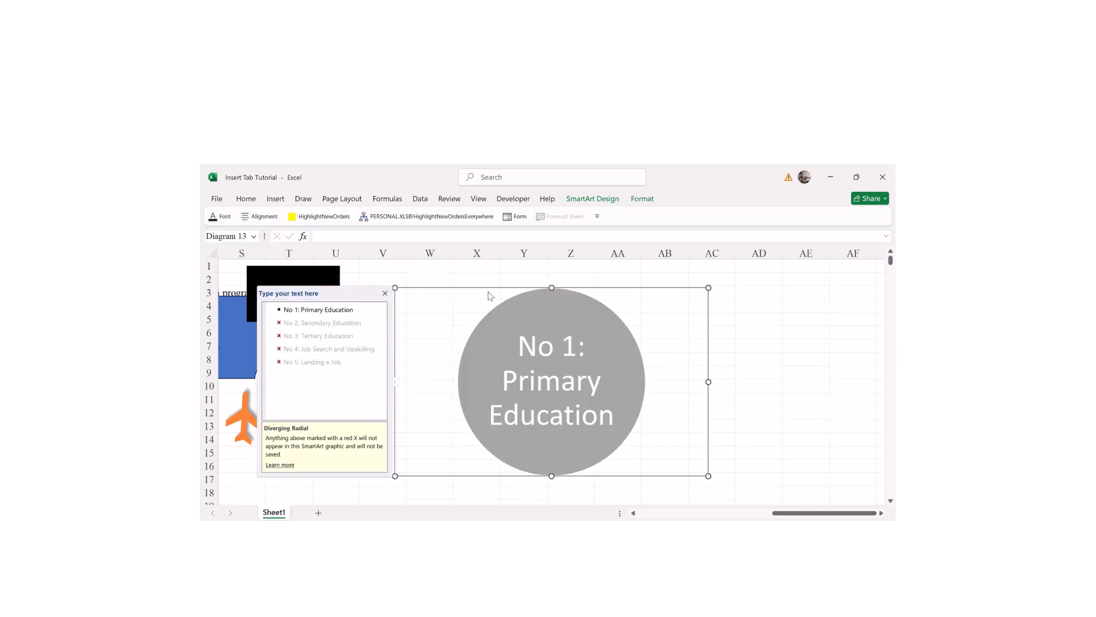
pyautogui.hotkey('ctrl', 'z')
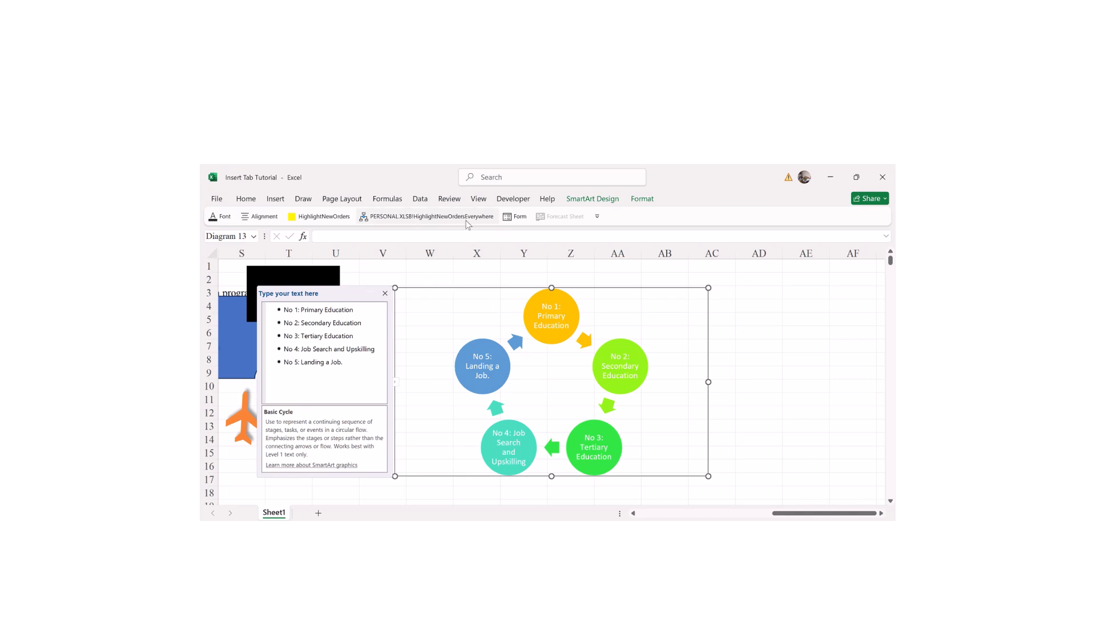
# - Change the SmartArt graphic's layout to Block Cycle
pyautogui.click(581, 204)
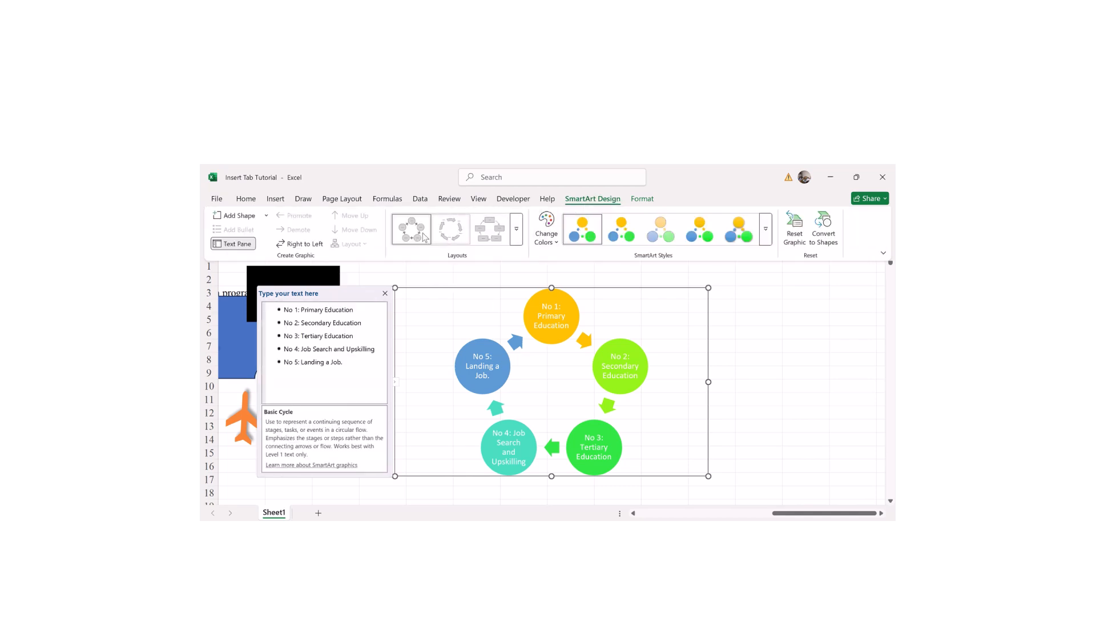
pyautogui.click(488, 232)
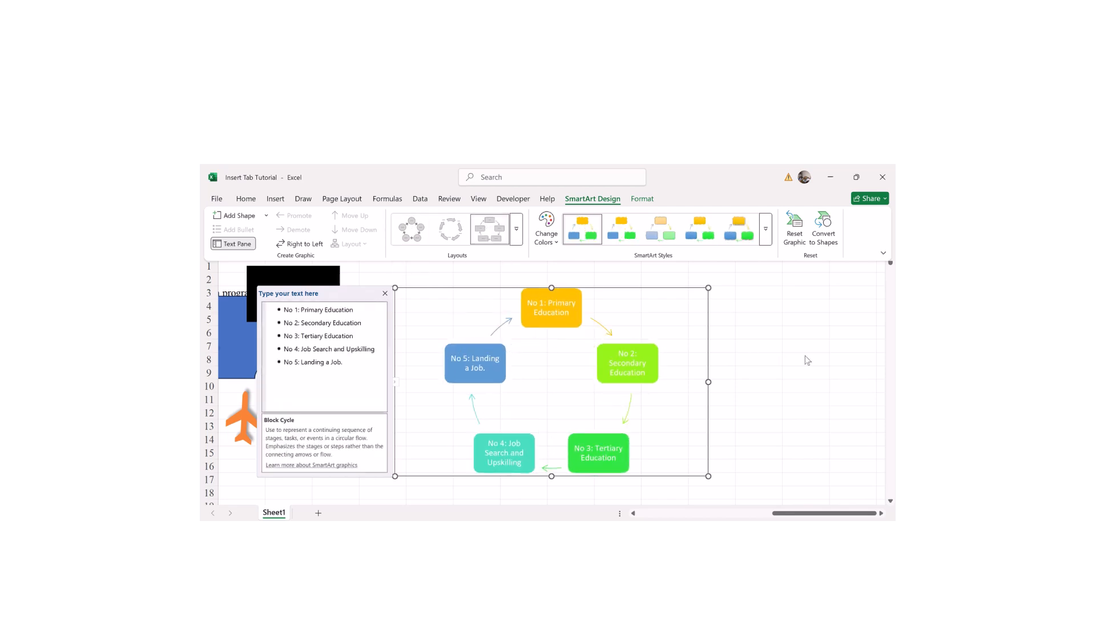
pyautogui.click(824, 358)
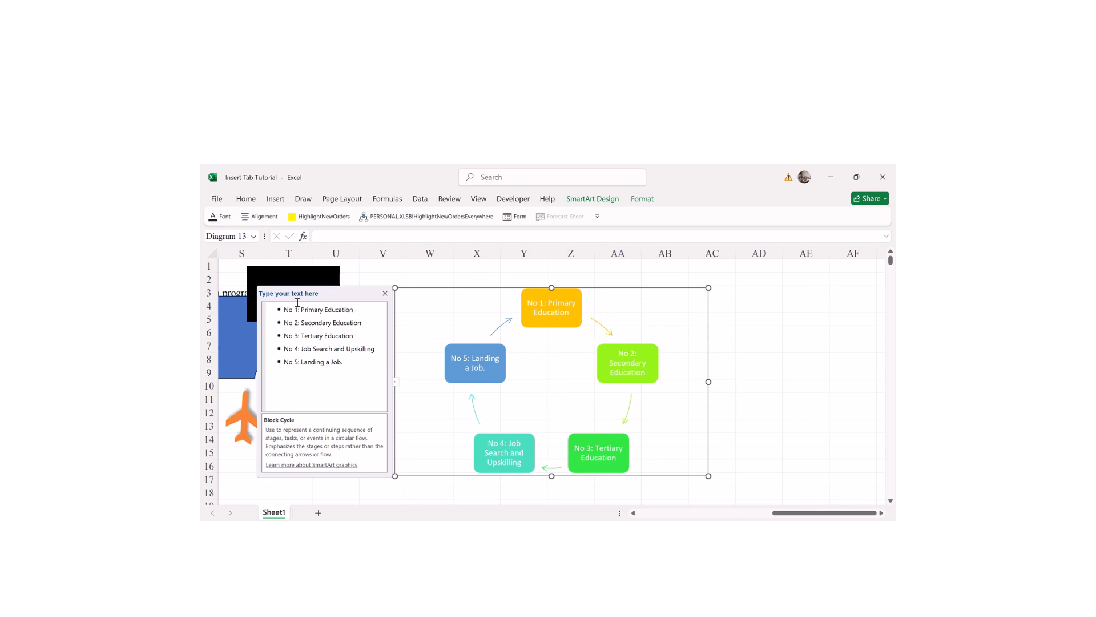
# - Add a sixth stage labelled "No 6: Onboarding" after "No 5: Landing a Job." in the SmartArt text list
pyautogui.click(354, 359)
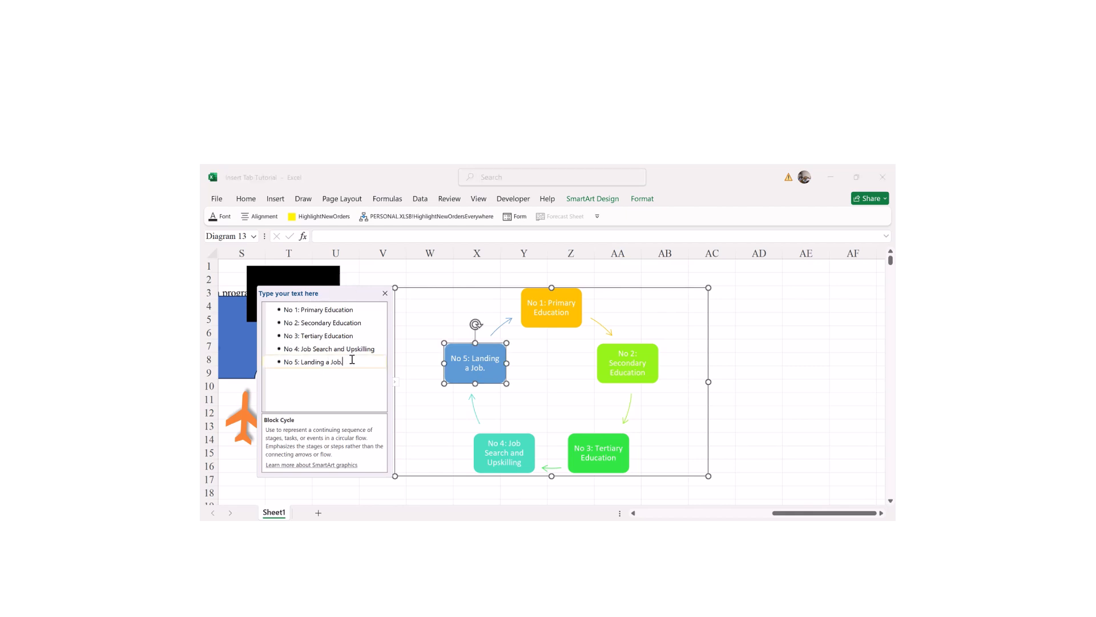
pyautogui.press('Return')
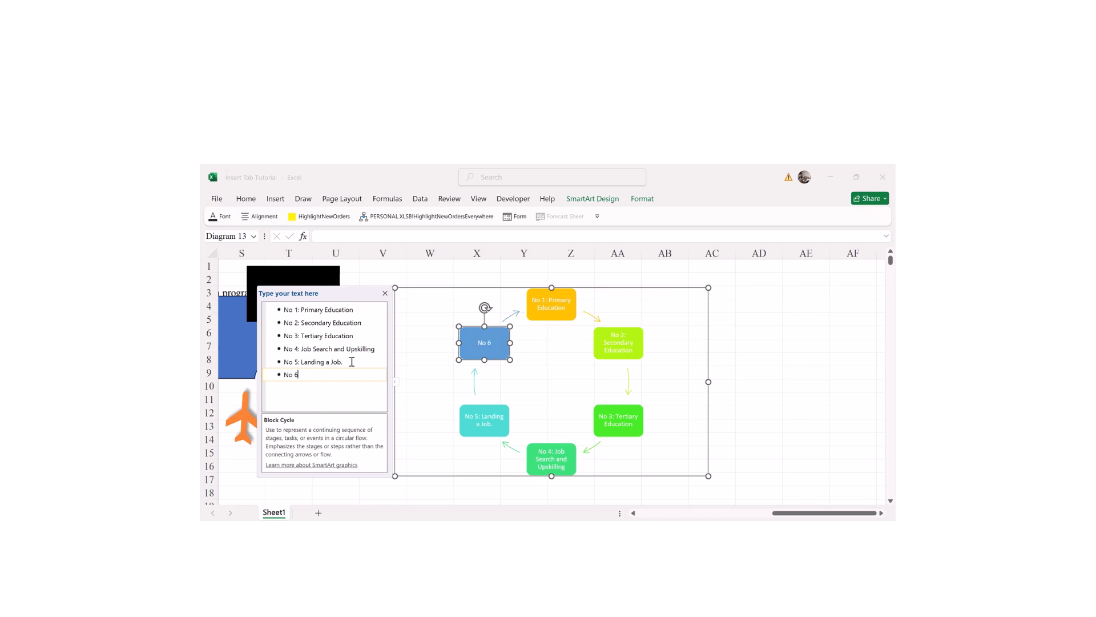
pyautogui.write('Onboarding')
pyautogui.hotkey('shift', 'Return')
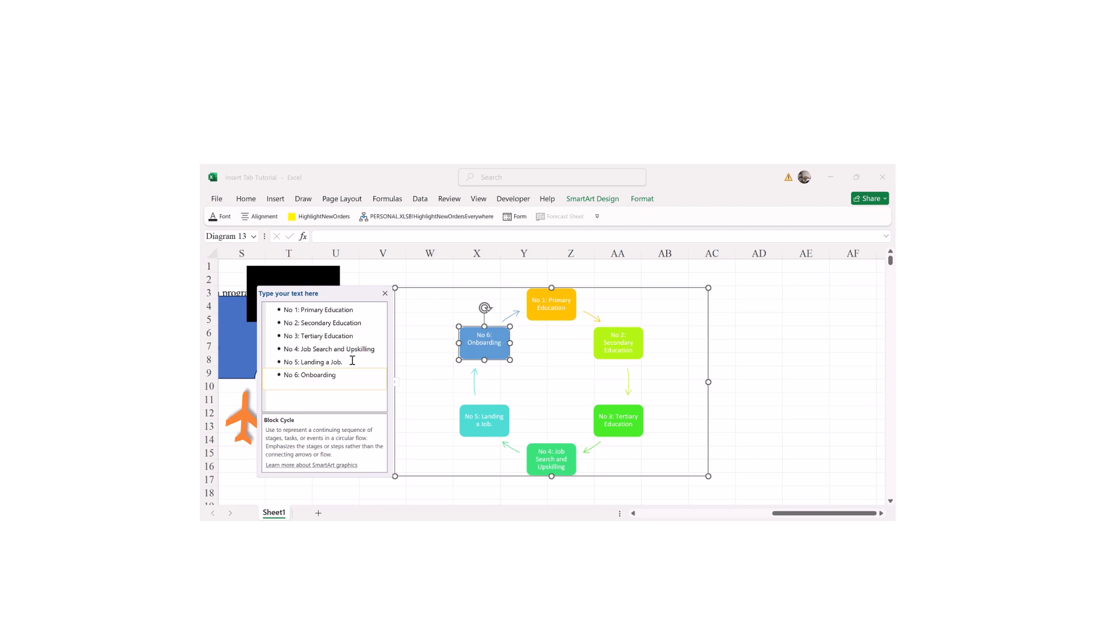
pyautogui.press('BackSpace')
# - Add a seventh stage labelled "No 7: Growing in or out" to the SmartArt graphic and finish the text editing
pyautogui.press('Return')
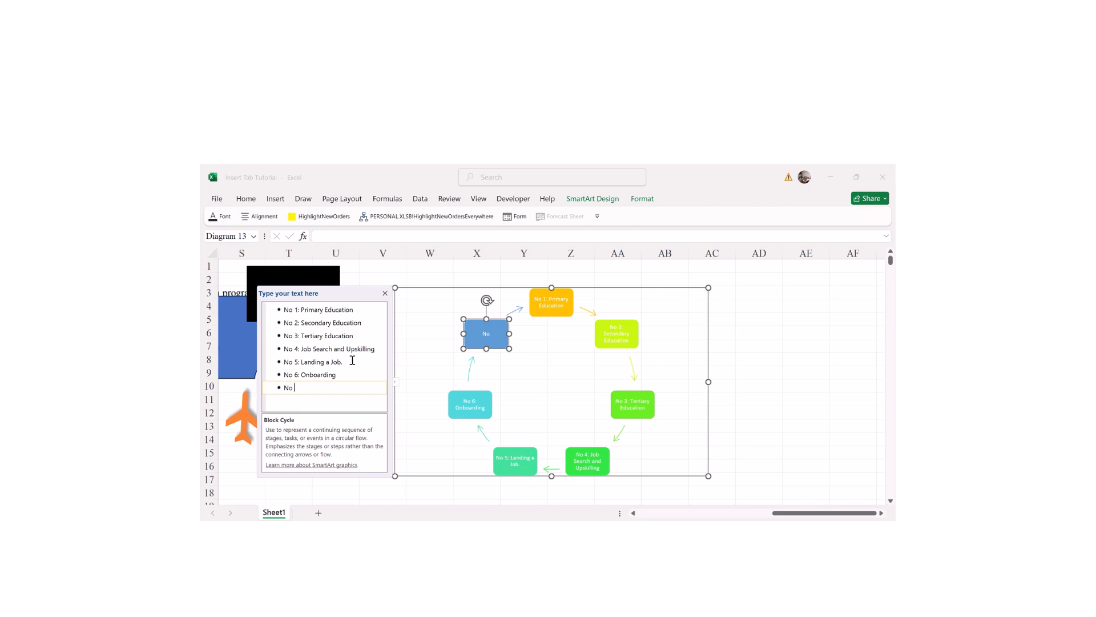
pyautogui.write('No 7: Go')
pyautogui.write('owing in or out')
pyautogui.click(564, 382)
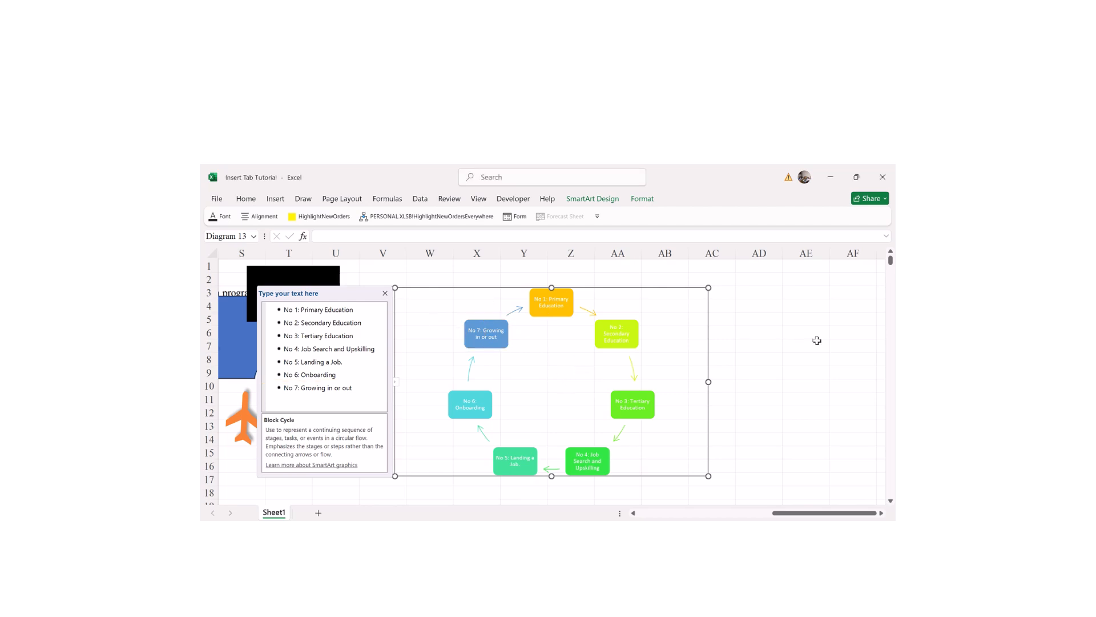
# - Try the last 3-D style on the SmartArt graphic and replace it with the first 3-D style
pyautogui.click(607, 204)
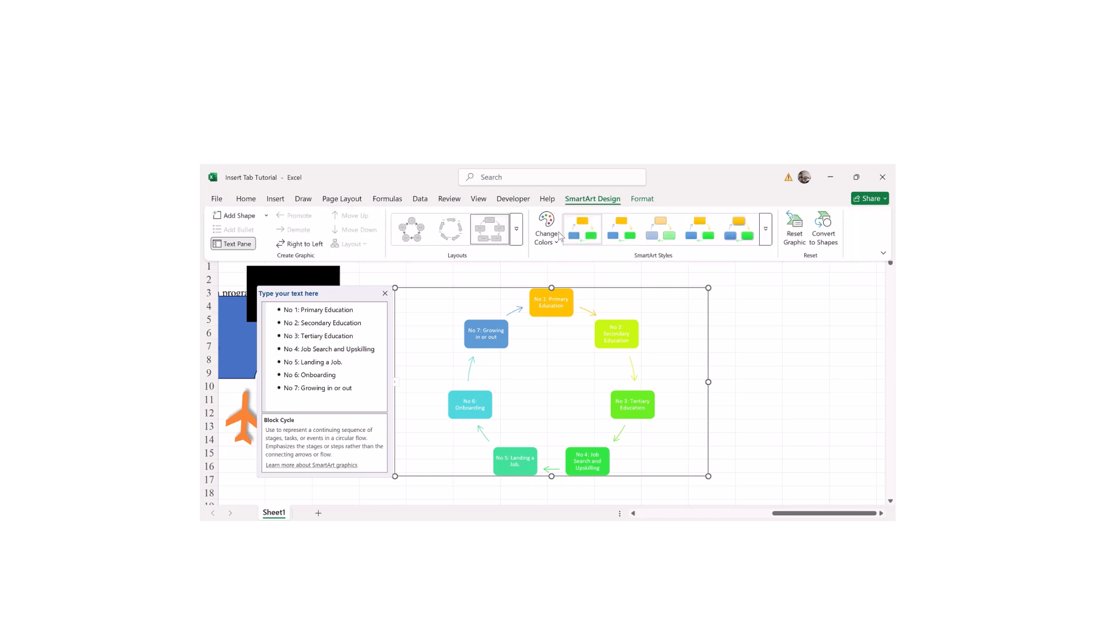
pyautogui.click(766, 229)
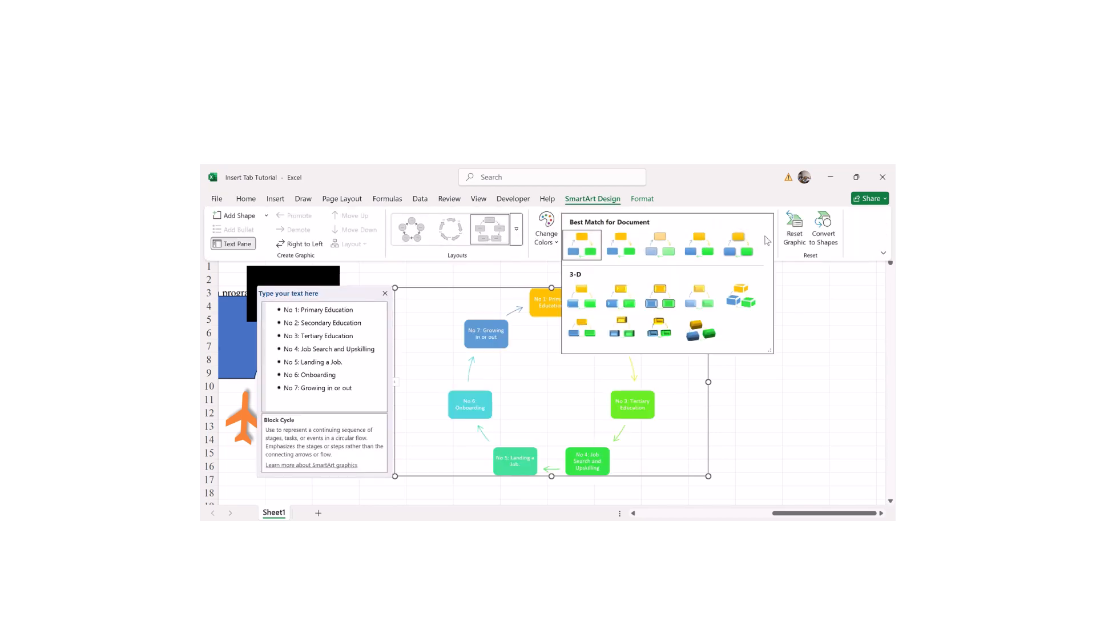
pyautogui.click(715, 332)
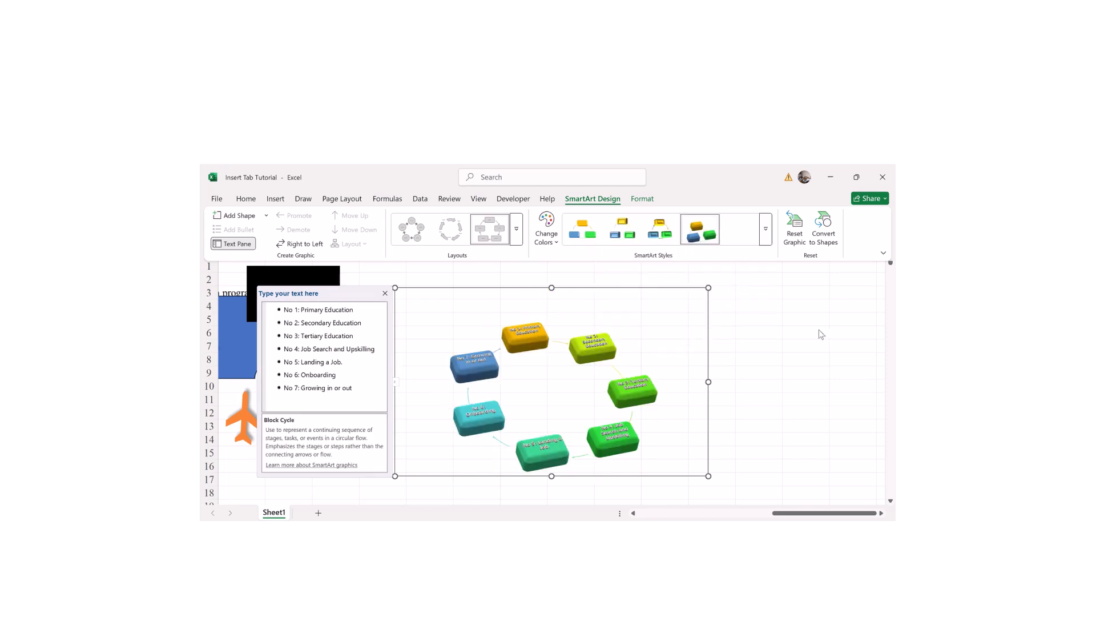
pyautogui.click(767, 231)
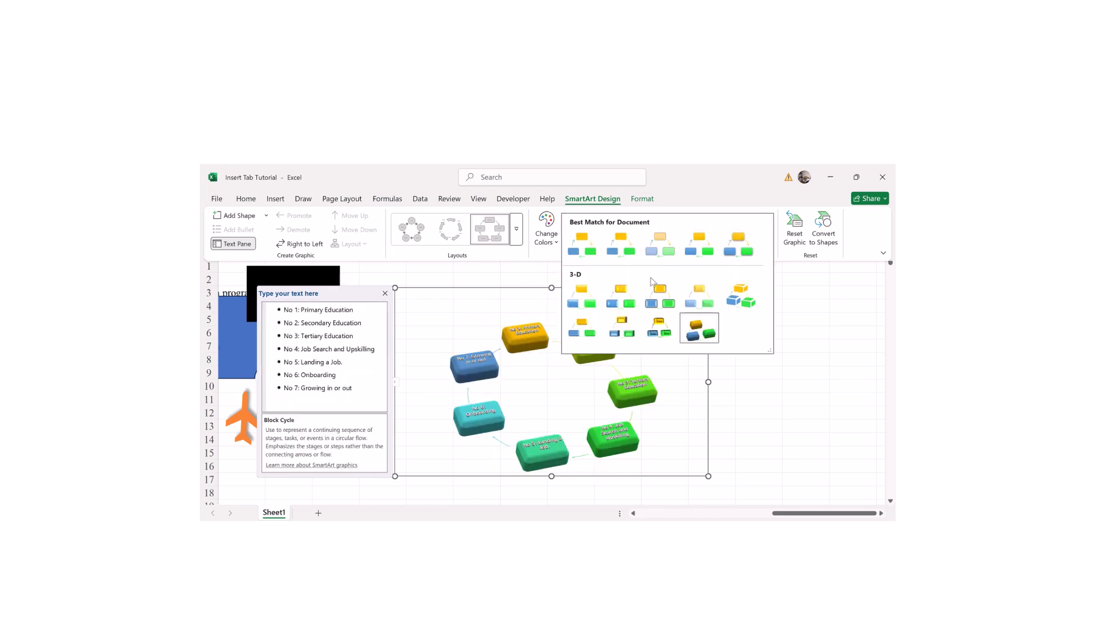
pyautogui.click(576, 298)
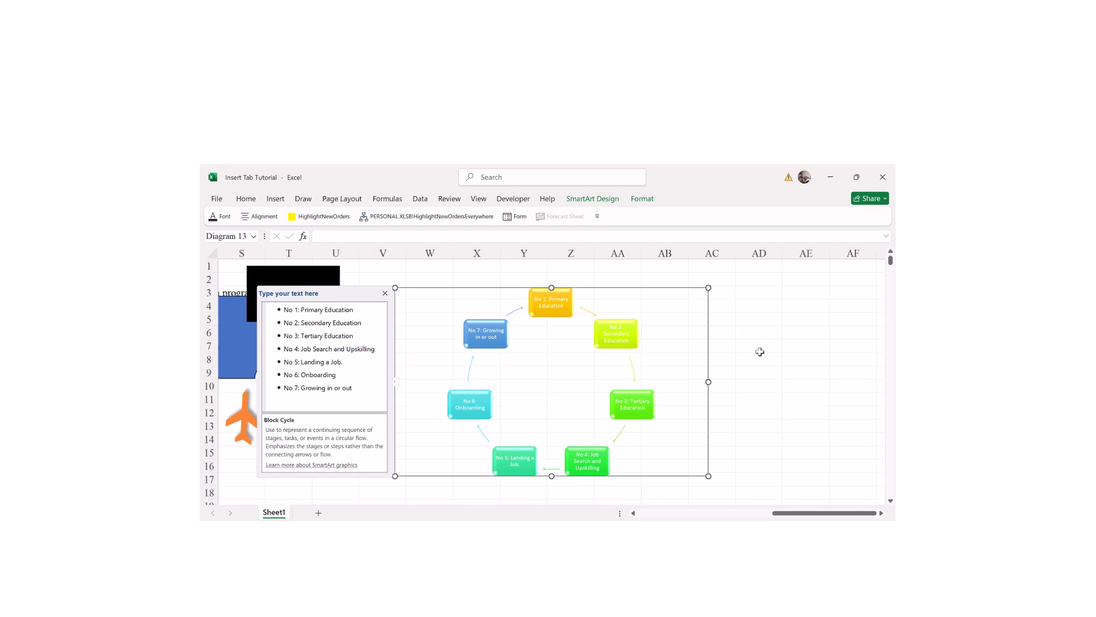
# - Switch the SmartArt graphic to the Basic Cycle layout and recolor it with the dark third Primary Theme Colors variation
pyautogui.click(593, 203)
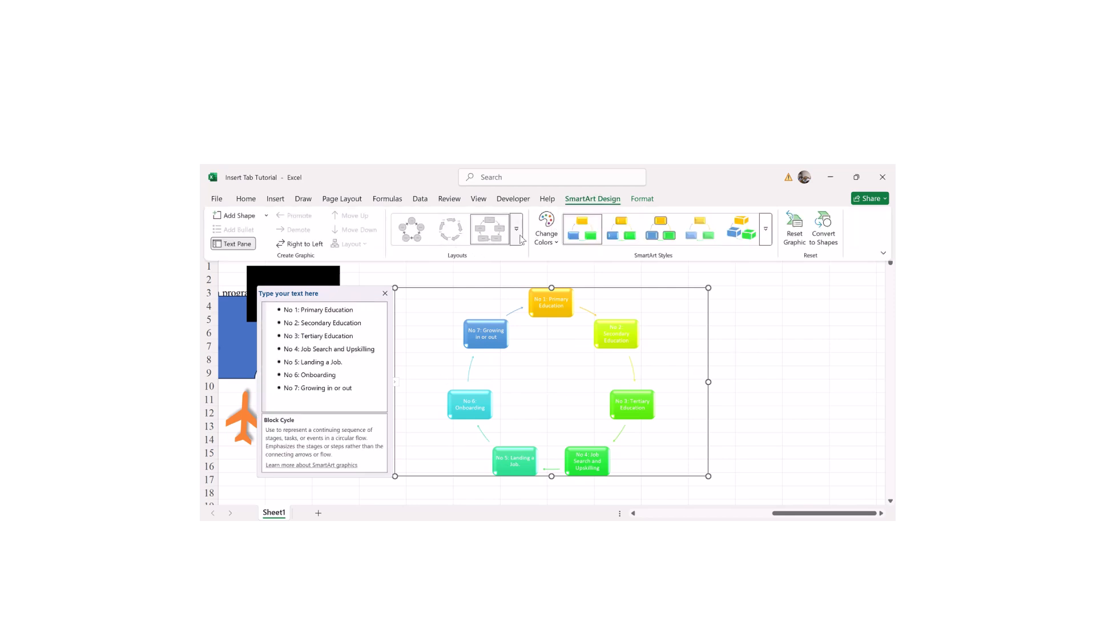
pyautogui.click(517, 230)
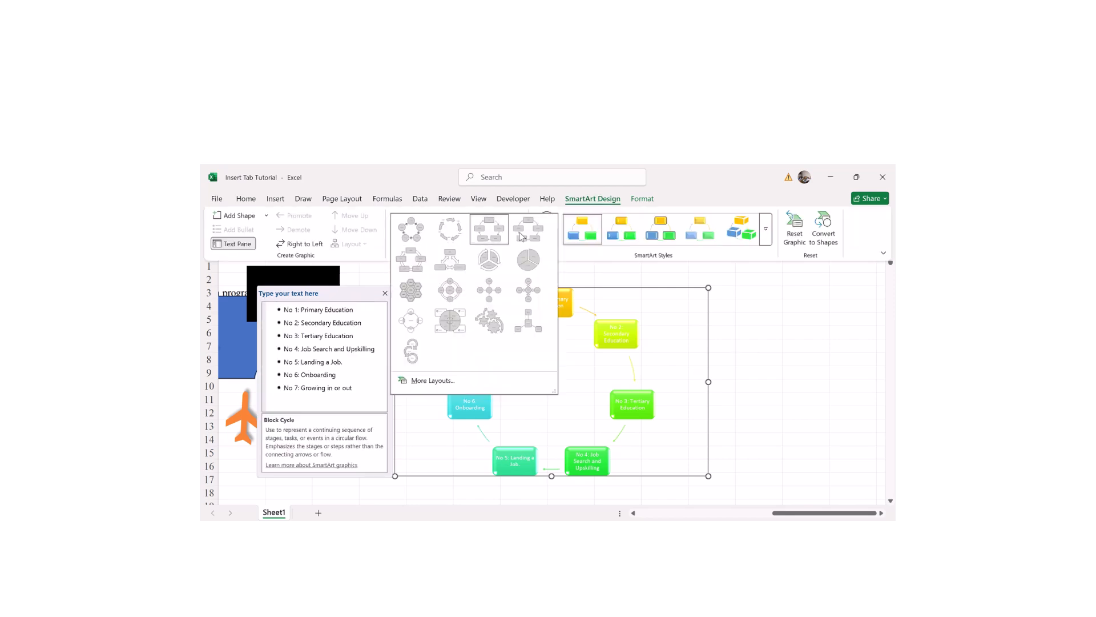
pyautogui.click(410, 229)
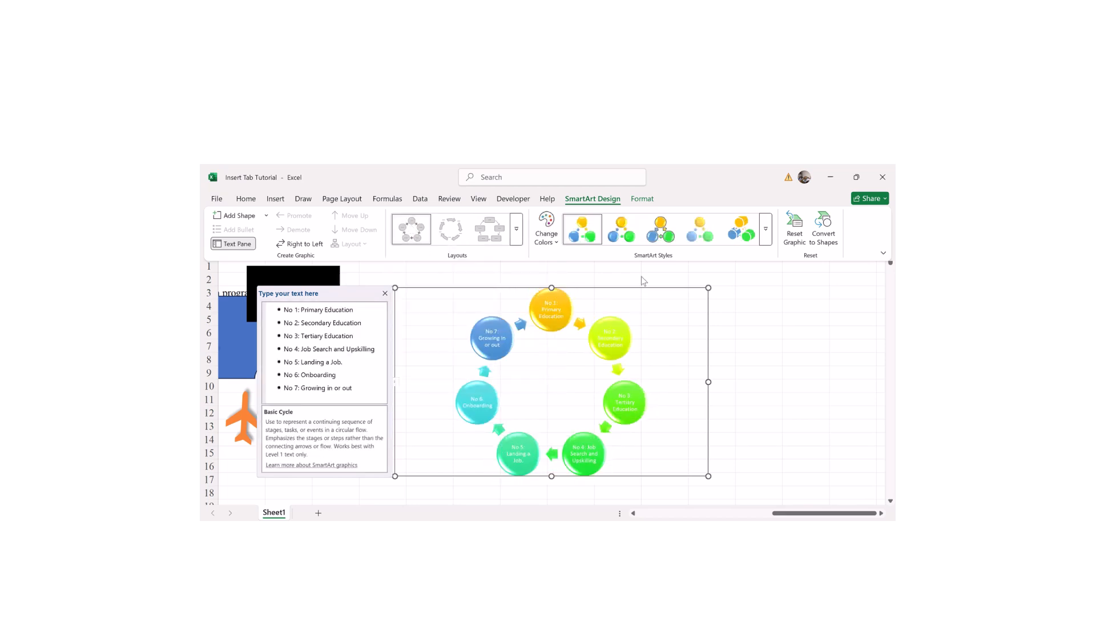
pyautogui.click(546, 235)
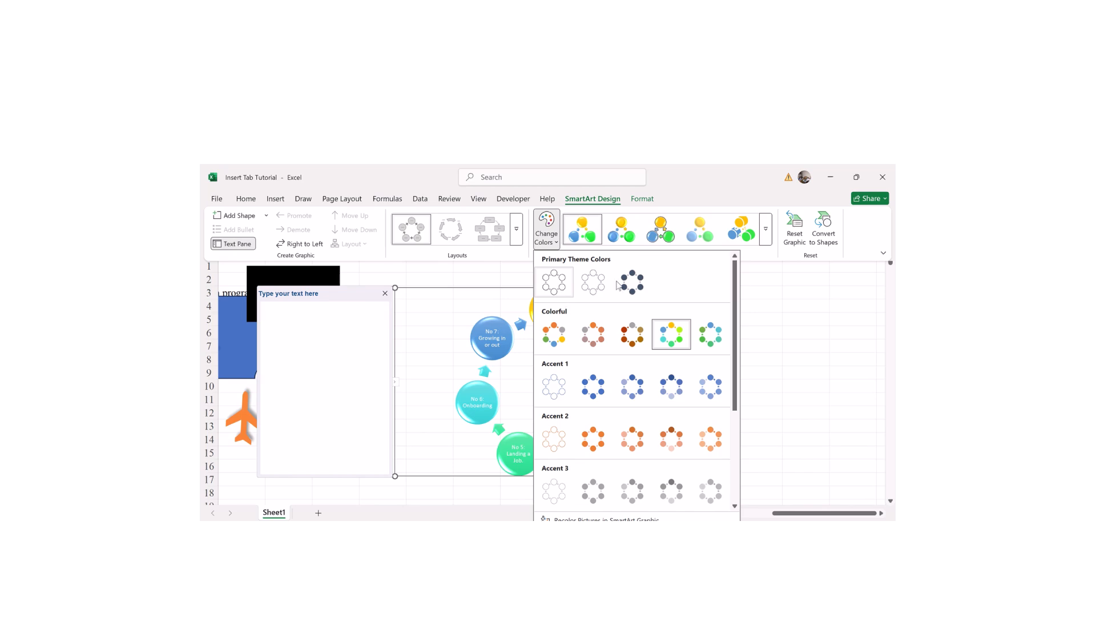
pyautogui.click(630, 283)
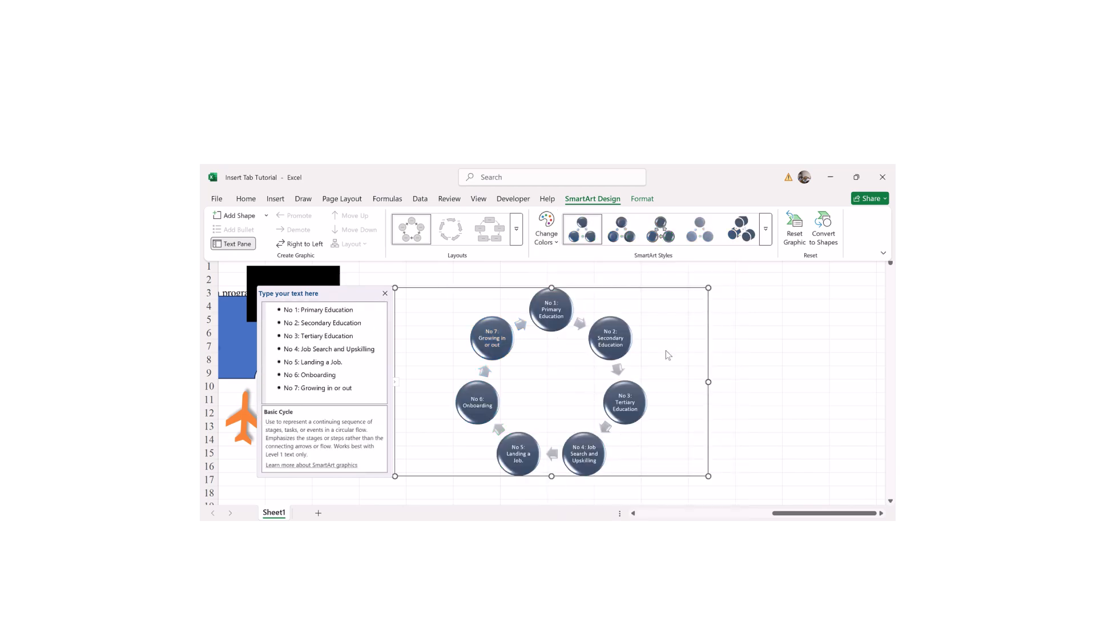
# - Try converting the SmartArt graphic to shapes, check that its first circle can be selected, and undo the conversion
pyautogui.click(814, 240)
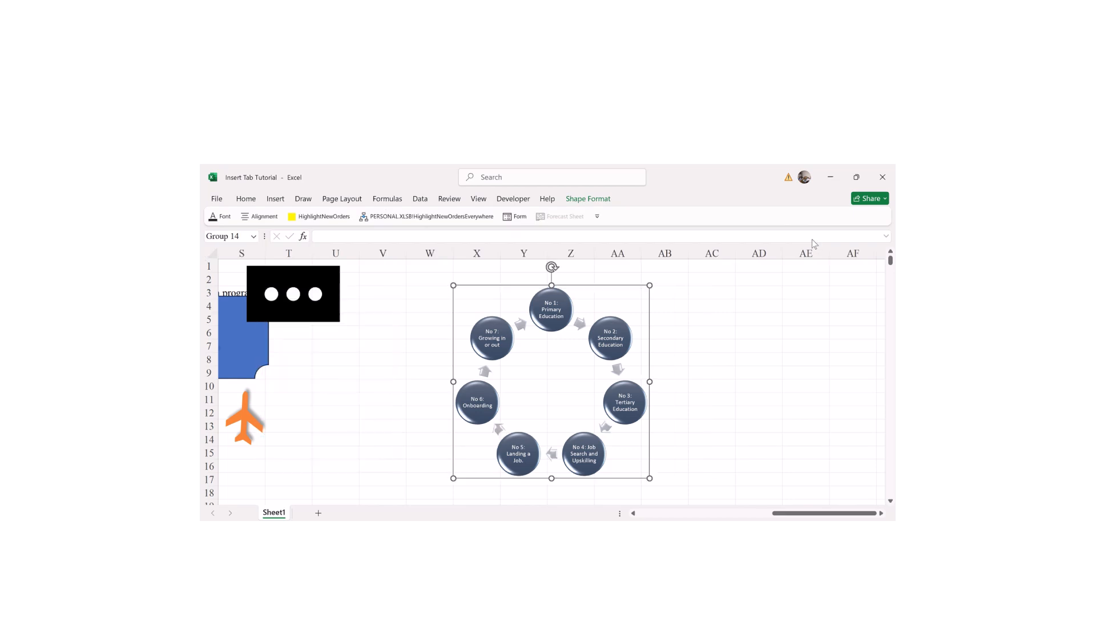
pyautogui.click(738, 347)
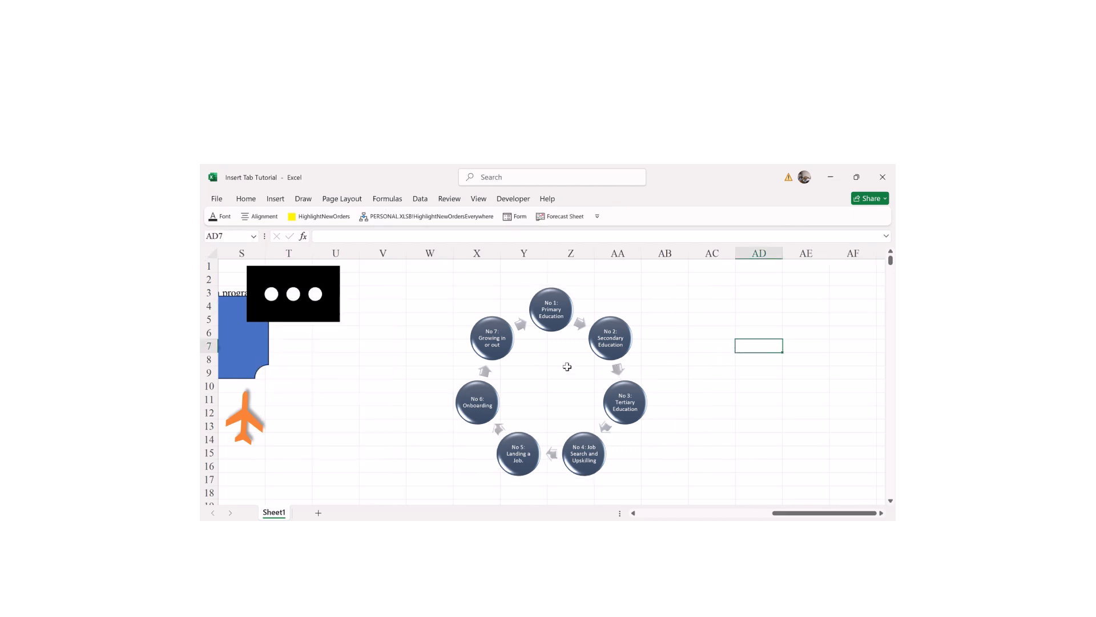
pyautogui.click(543, 377)
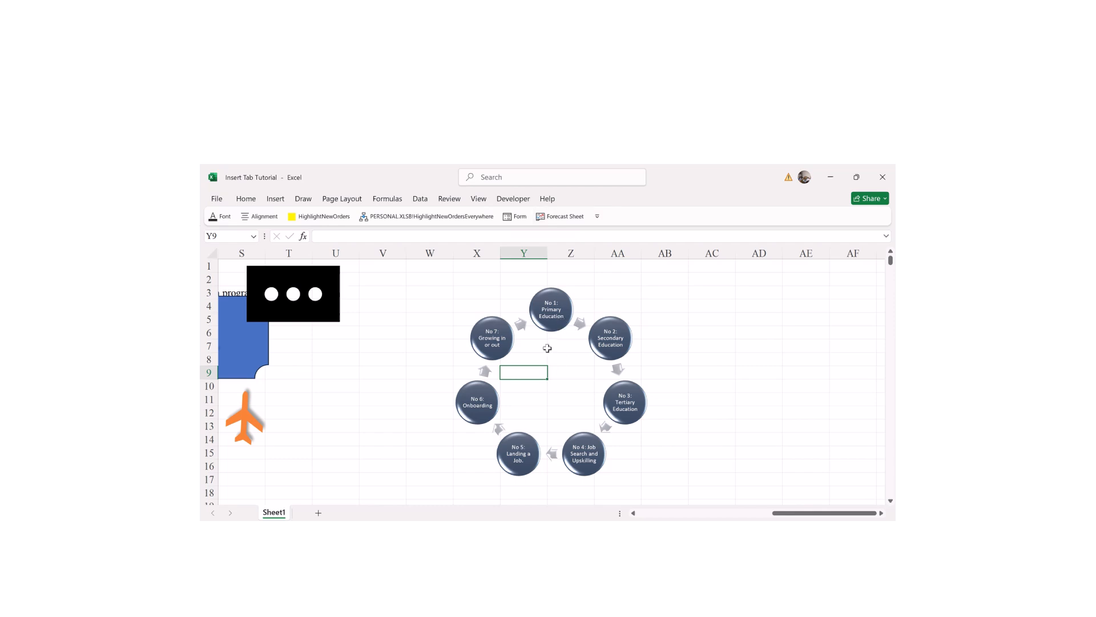
pyautogui.click(548, 311)
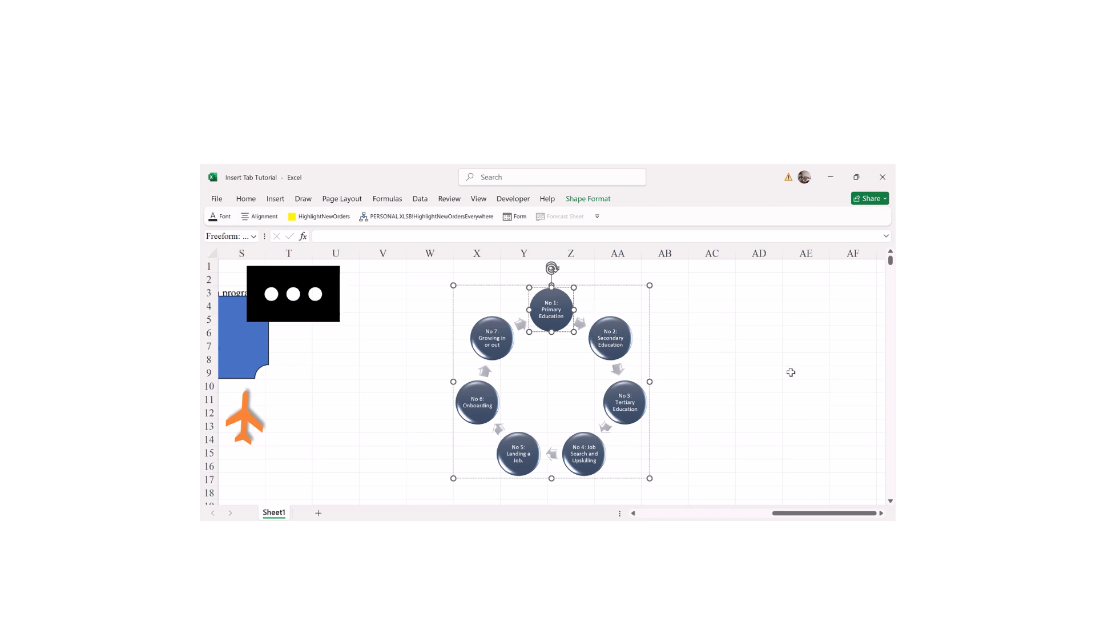
pyautogui.press('Escape')
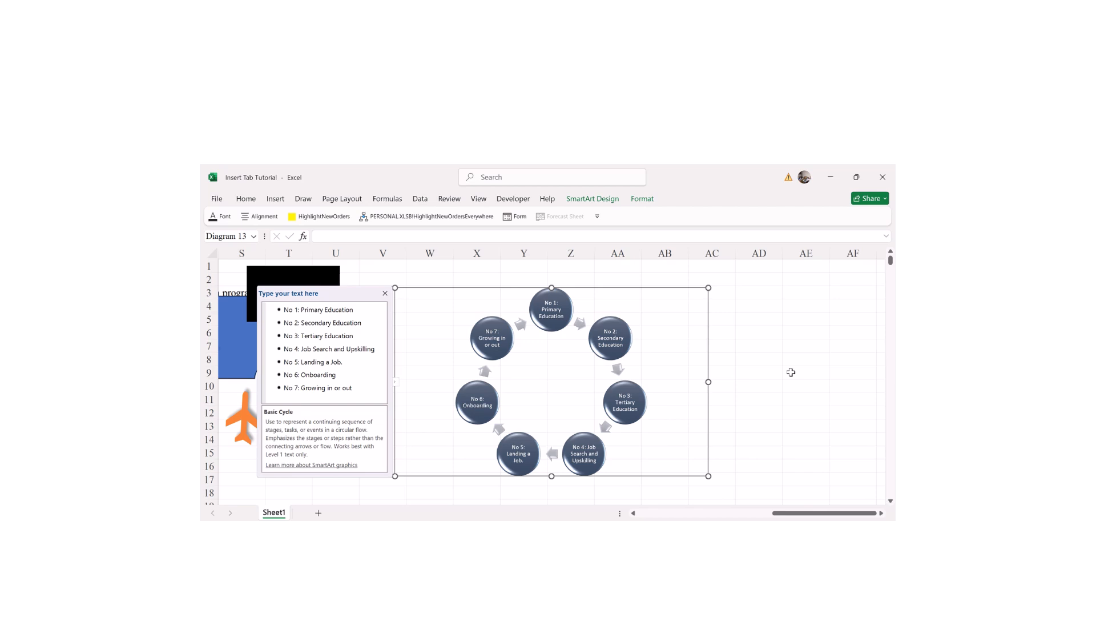
# - Recolor the whole SmartArt graphic with the third Colorful variation, which runs from gray through gold to red
pyautogui.click(621, 329)
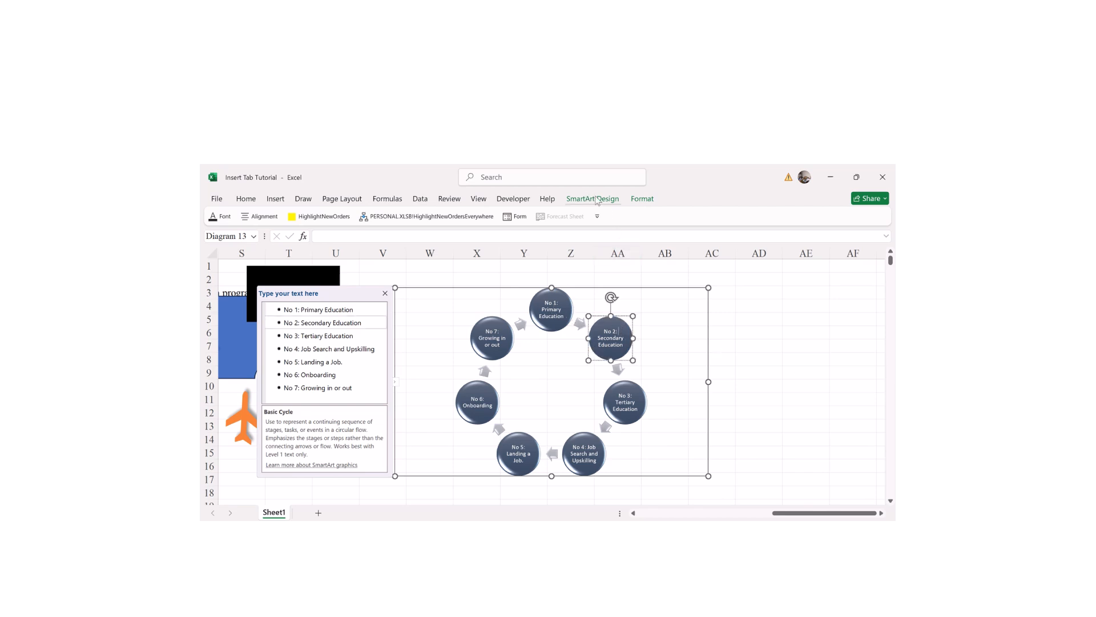
pyautogui.click(445, 308)
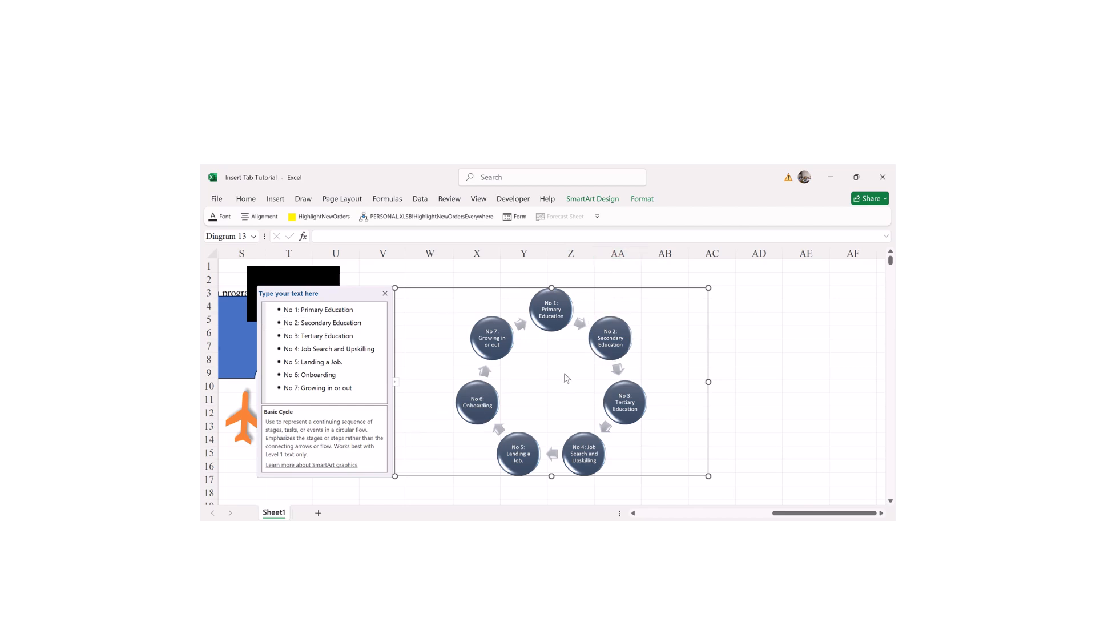
pyautogui.click(594, 200)
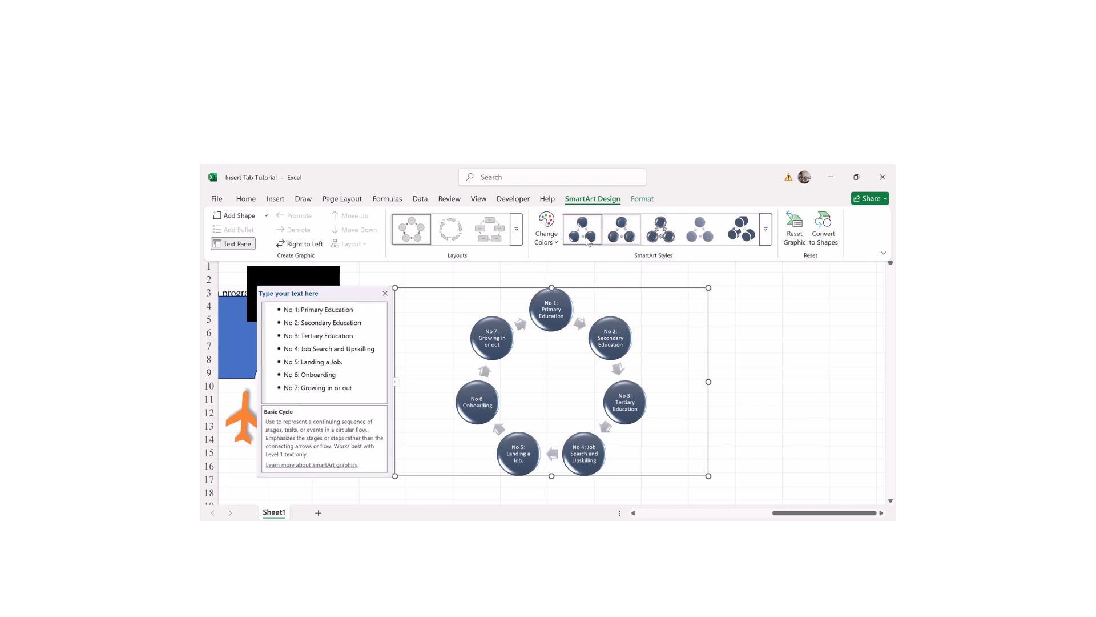
pyautogui.click(556, 244)
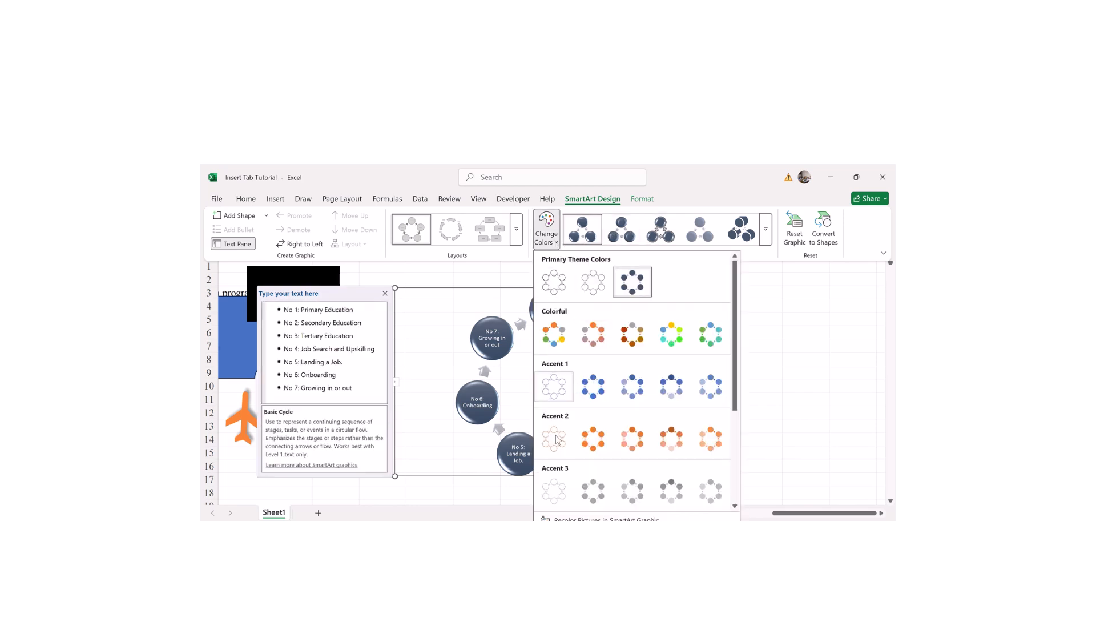
pyautogui.click(632, 334)
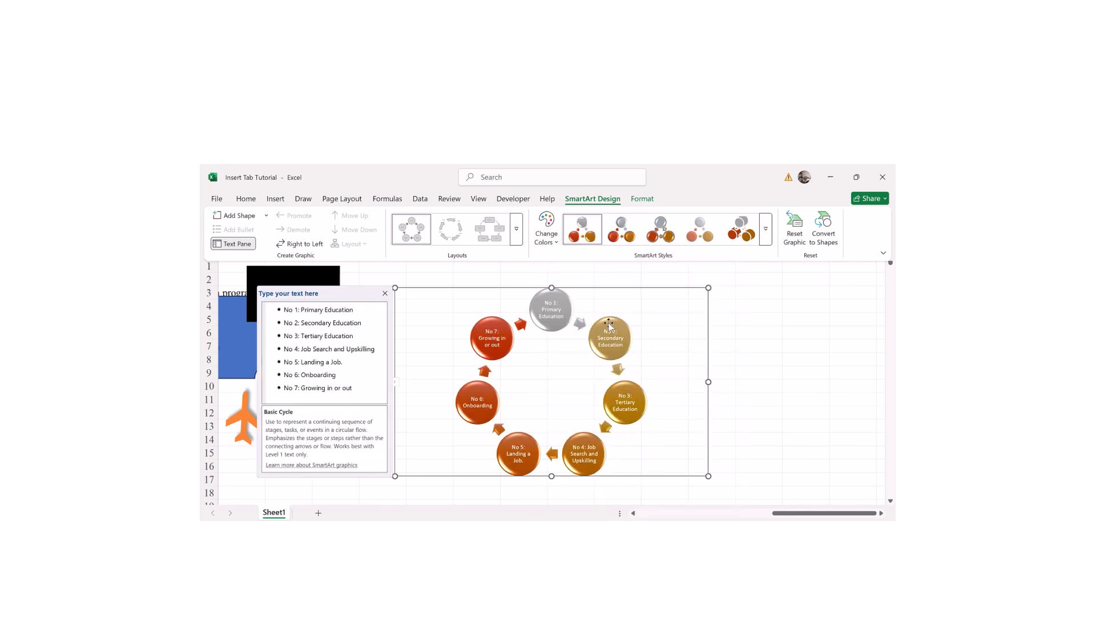
pyautogui.hotkey('ctrl', 'F1')
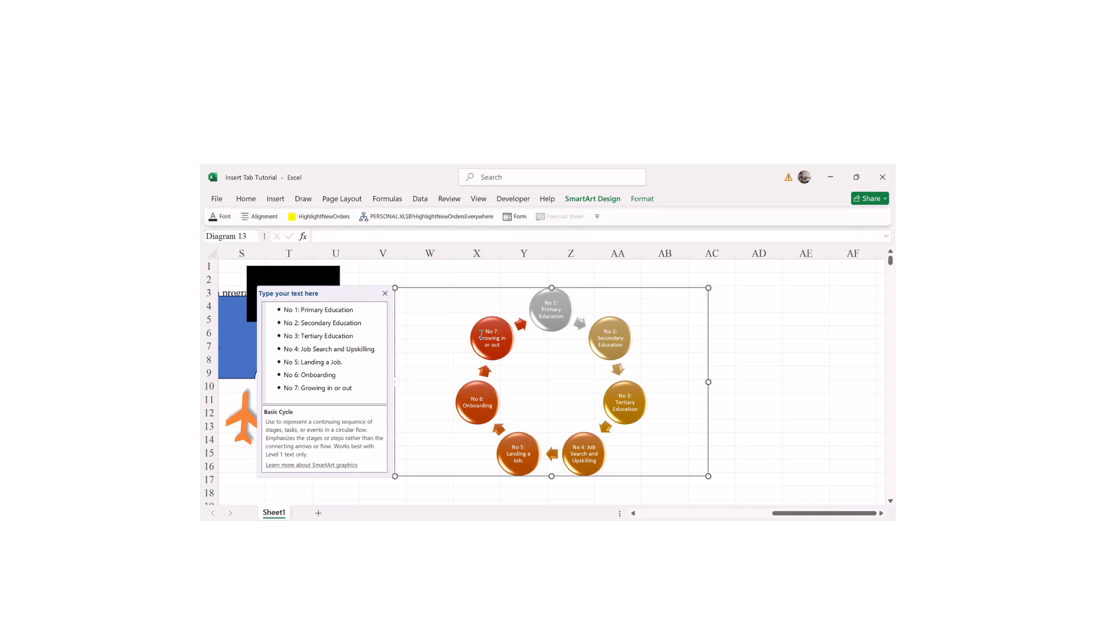
pyautogui.click(484, 330)
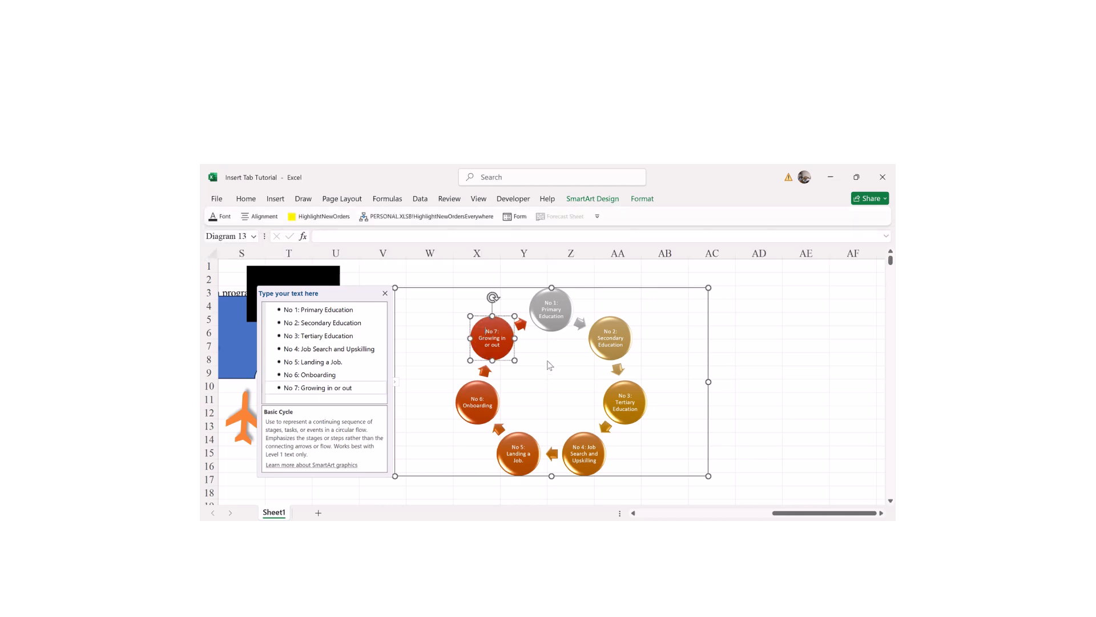
pyautogui.click(581, 200)
pyautogui.click(547, 238)
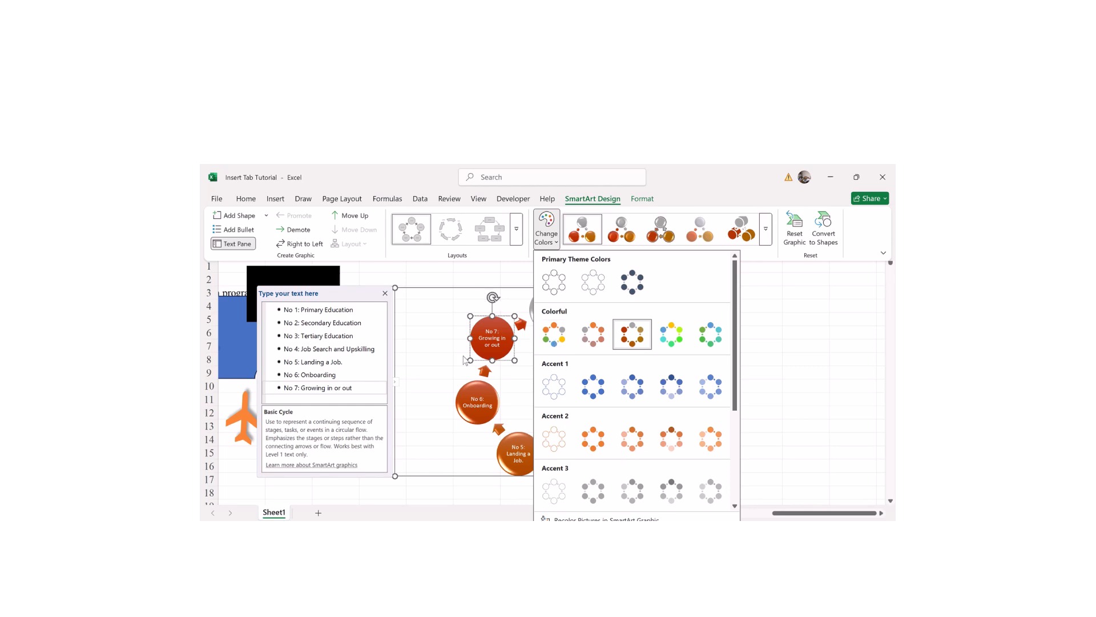
pyautogui.click(490, 336)
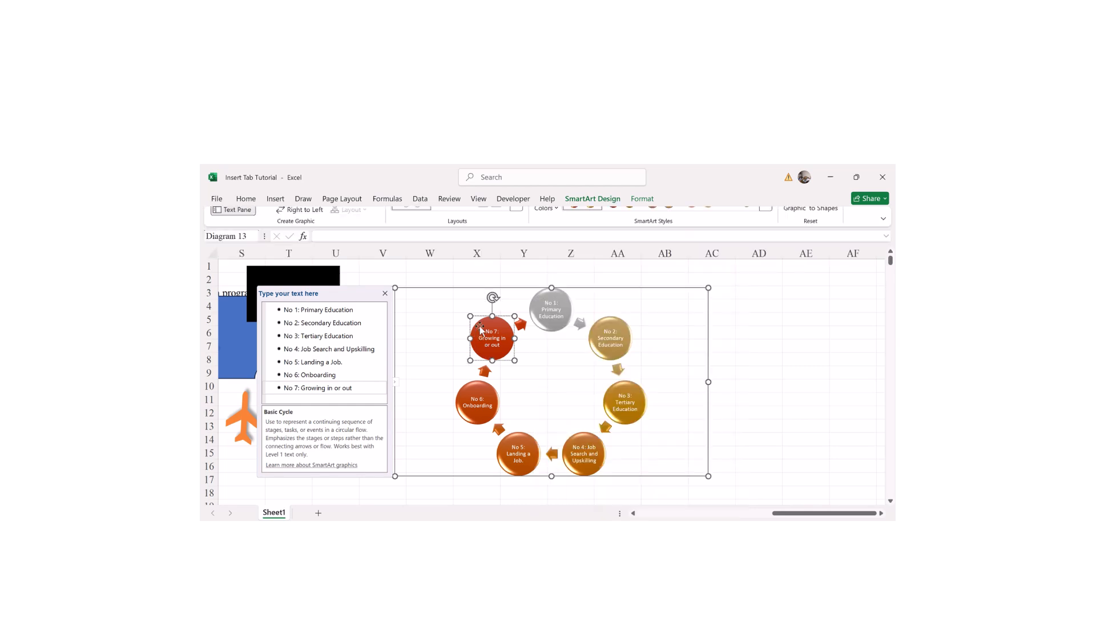
# - Make the text of the No 7 circle bold, italic and underlined, and set its font to Times New Roman
pyautogui.tripleClick(491, 335)
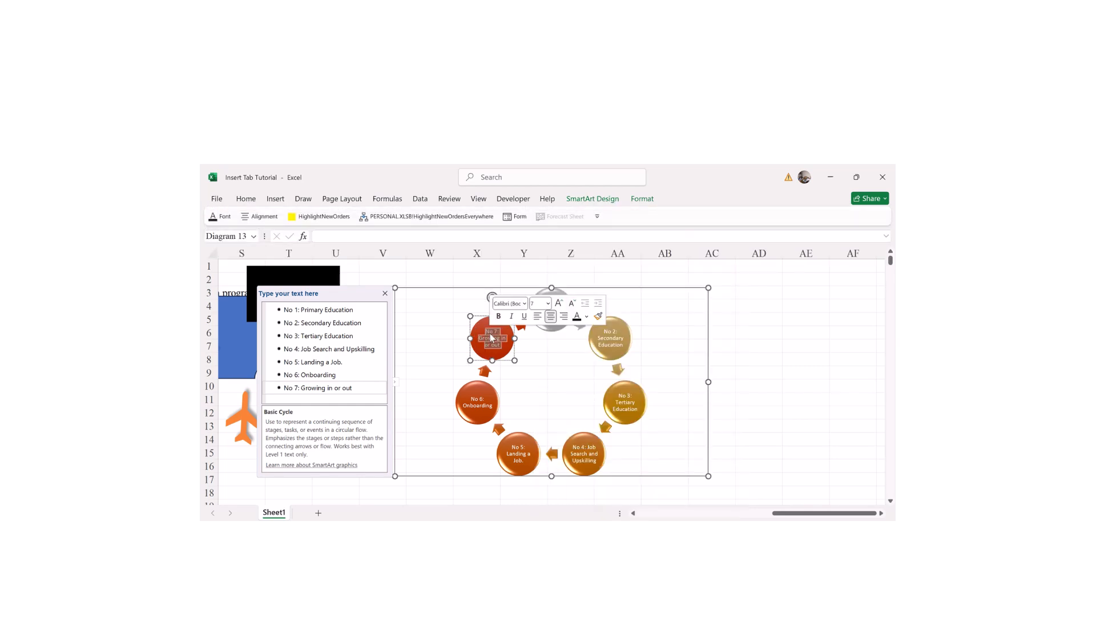
pyautogui.click(498, 317)
pyautogui.click(512, 316)
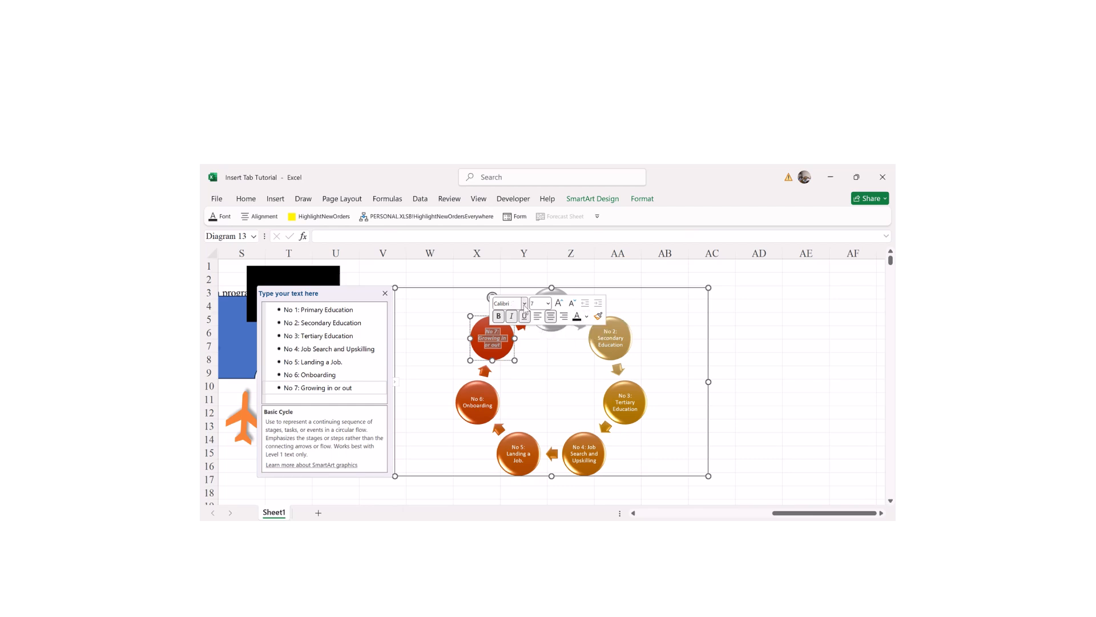
pyautogui.click(509, 304)
pyautogui.write('Times New')
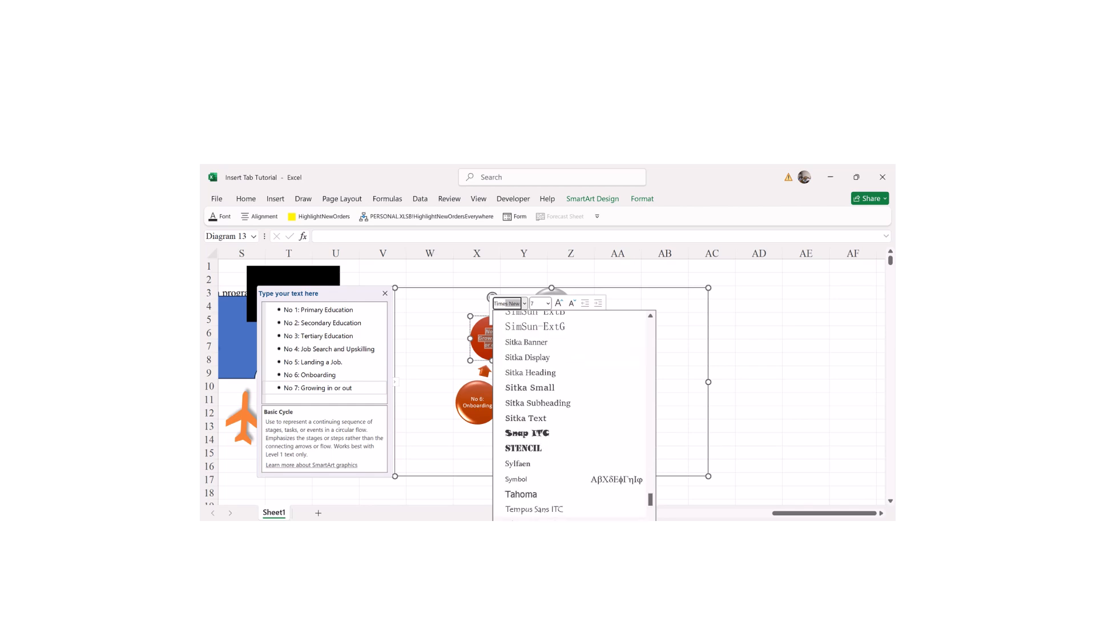
pyautogui.press('Return')
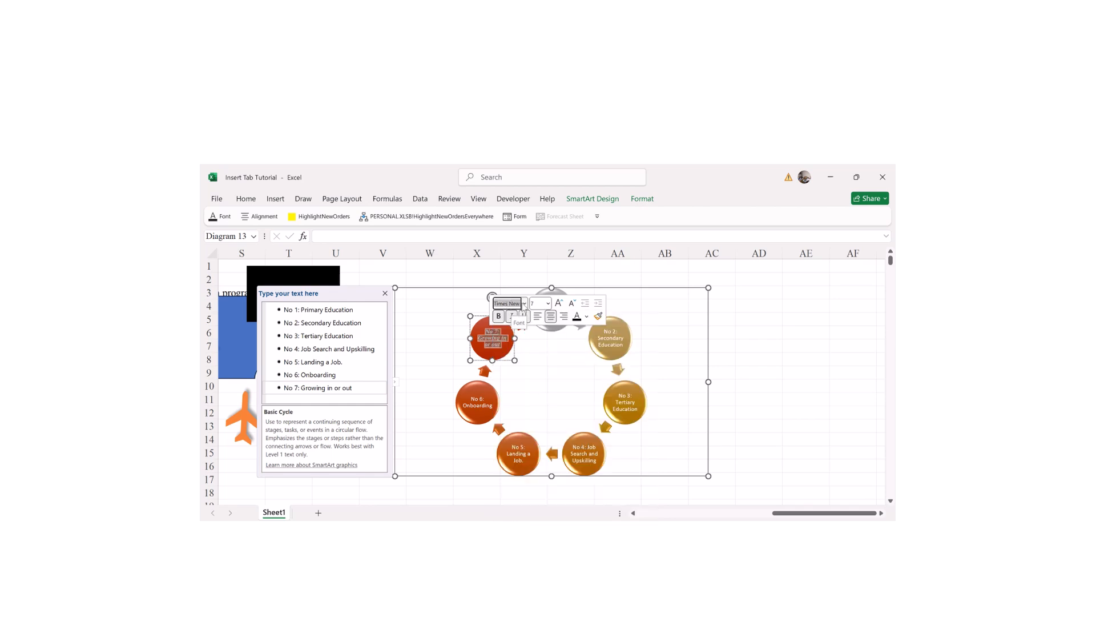
# - Enlarge the No 7 circle's text, trying size 20 before settling on a smaller size that fits the circle
pyautogui.click(548, 303)
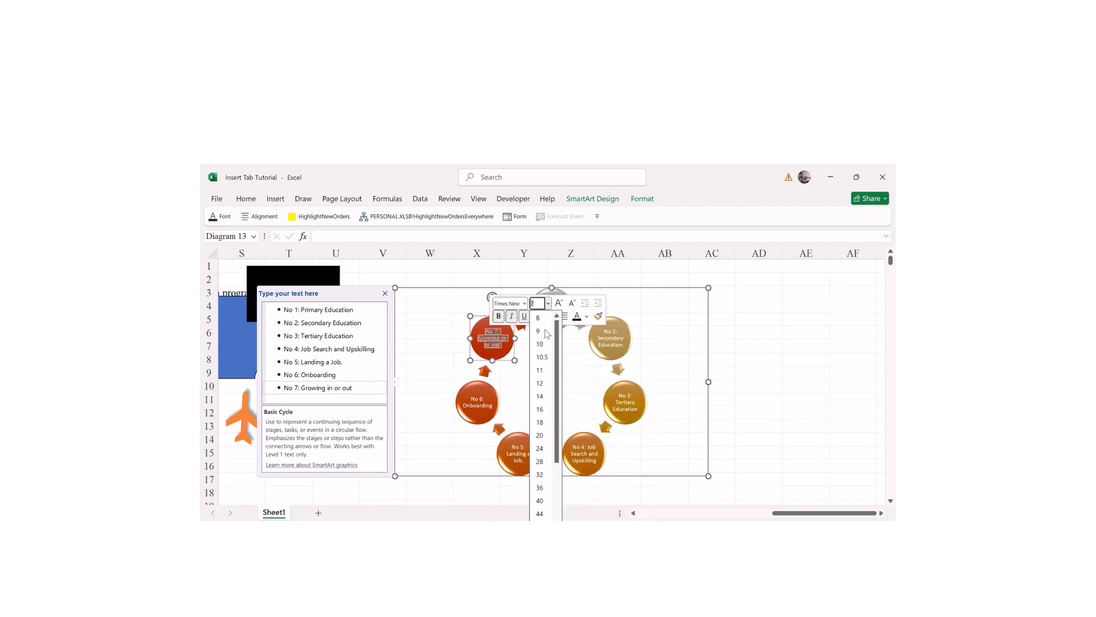
pyautogui.click(540, 436)
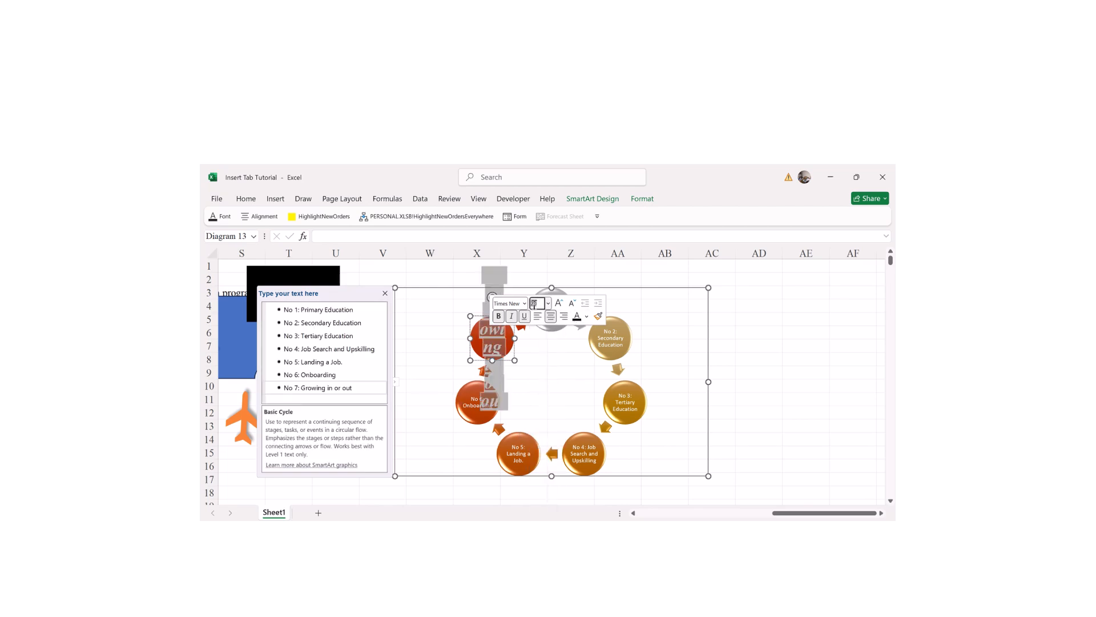
pyautogui.press('Return')
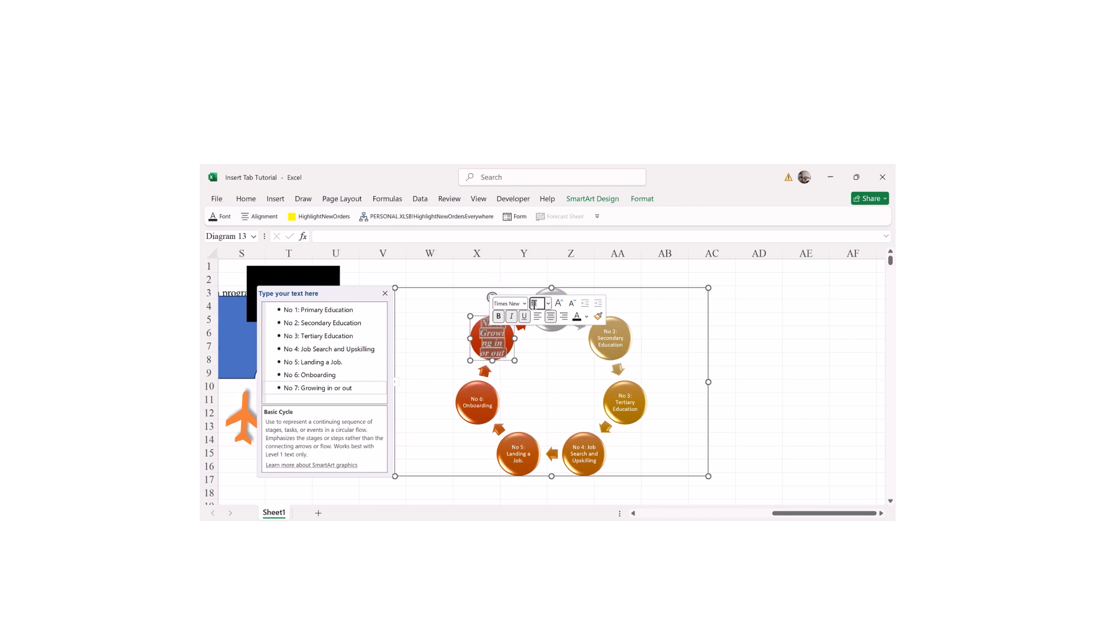
pyautogui.press('Return')
pyautogui.click(565, 380)
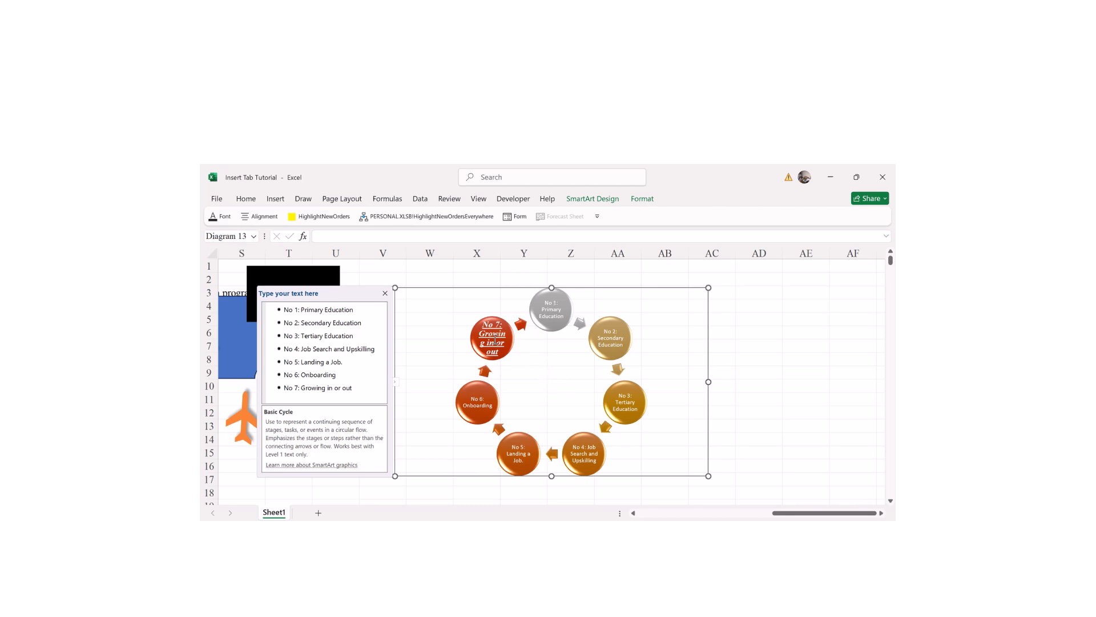
# - Color the word "Secondary" in the No 2 circle black
pyautogui.doubleClick(617, 339)
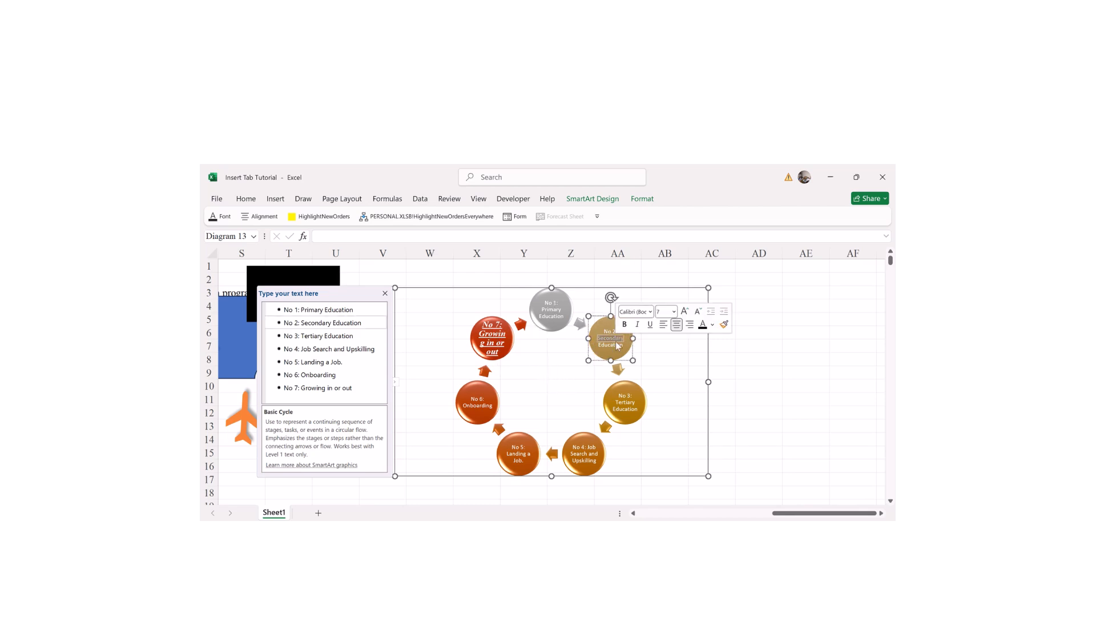
pyautogui.click(712, 325)
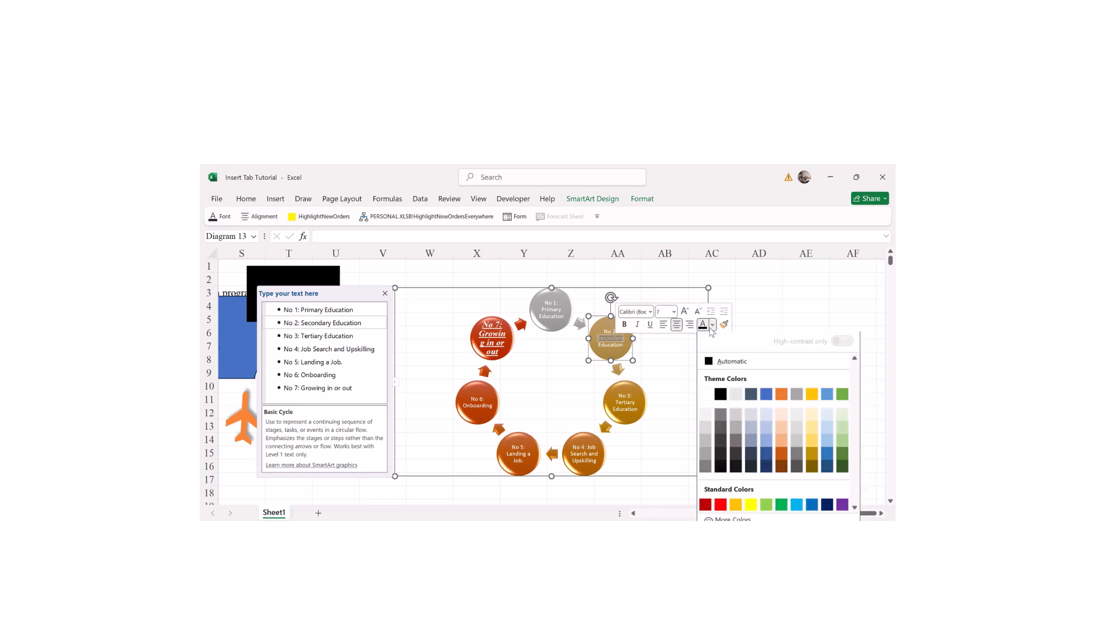
pyautogui.click(721, 398)
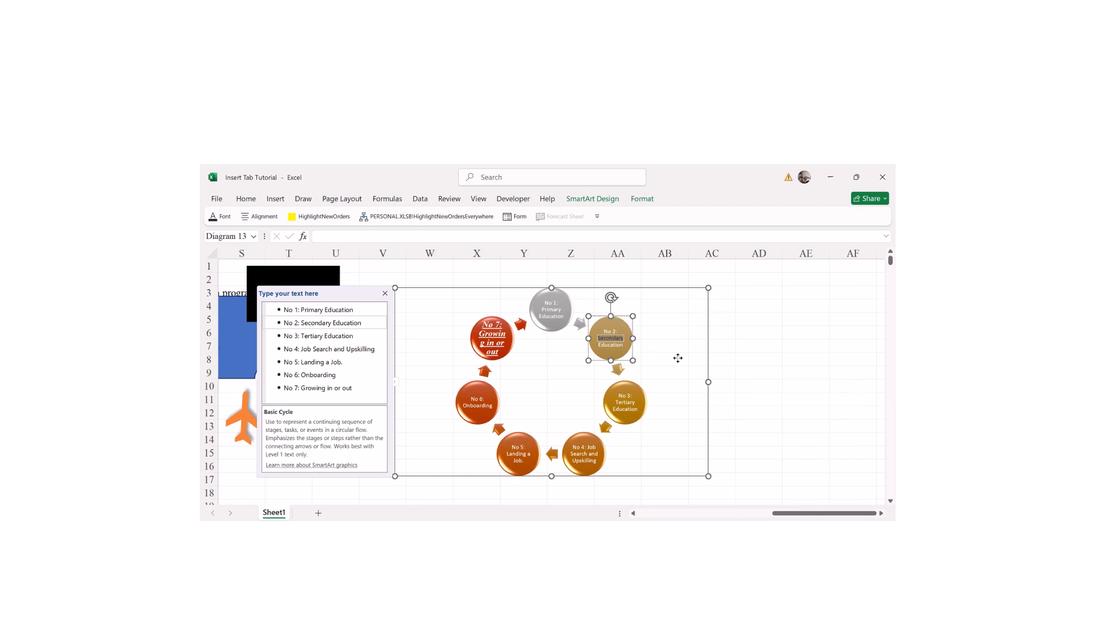
pyautogui.click(656, 352)
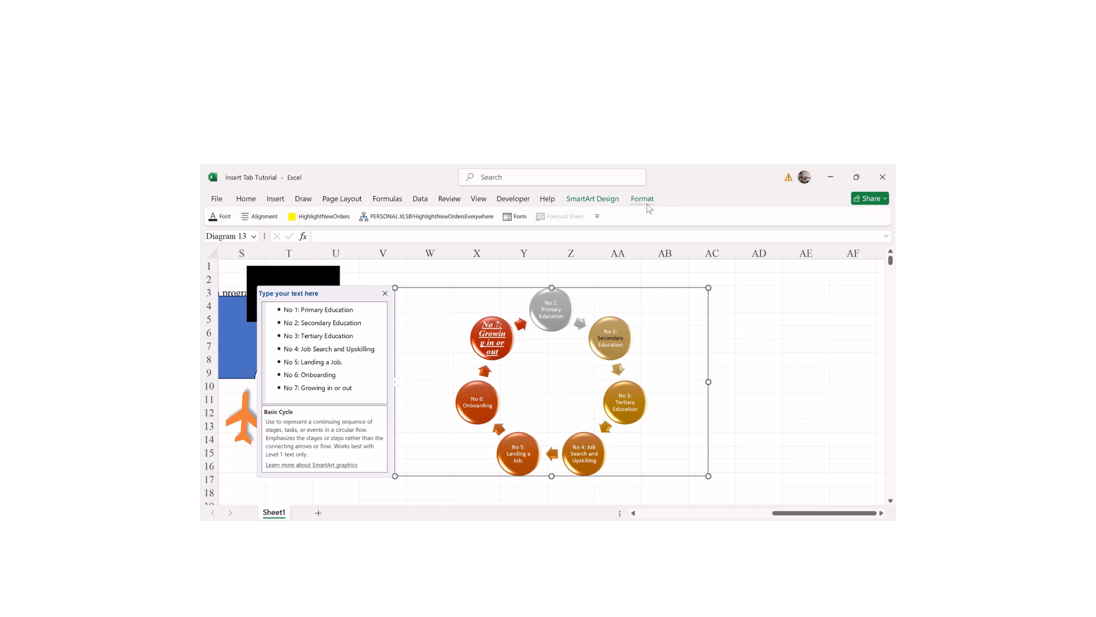
# - Fill the SmartArt graphic's background with standard yellow and give its frame an orange theme-color outline
pyautogui.click(599, 200)
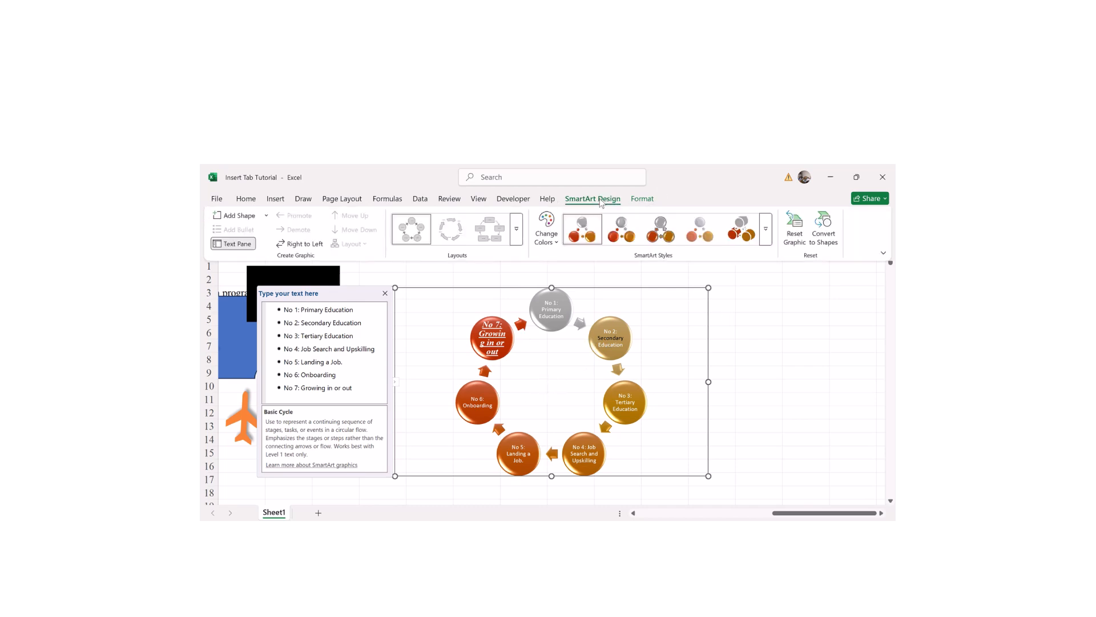
pyautogui.click(642, 200)
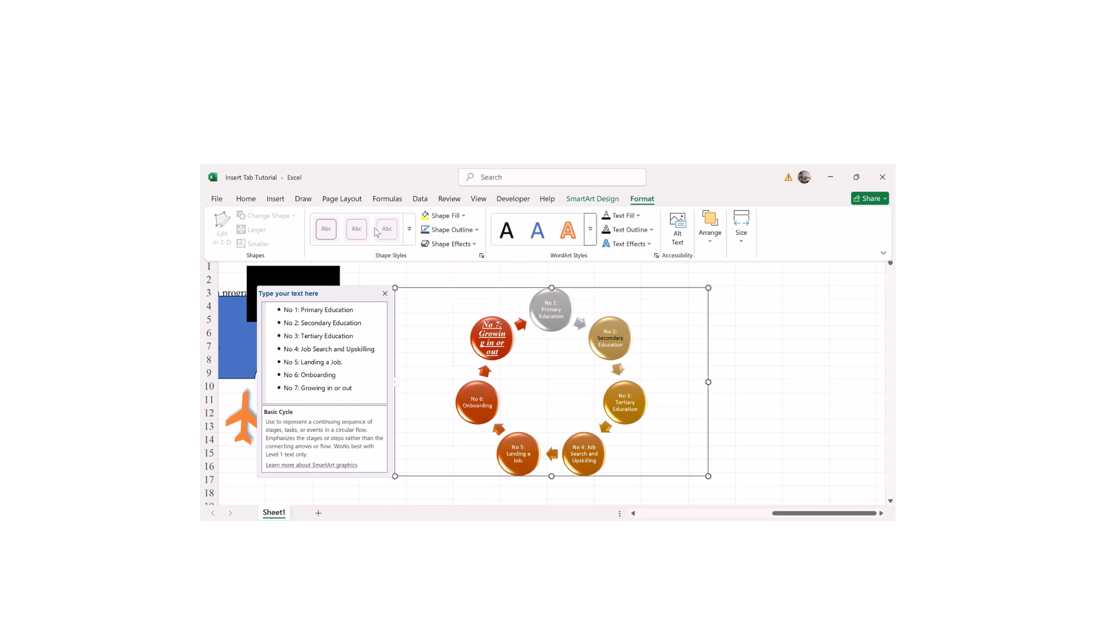
pyautogui.click(444, 220)
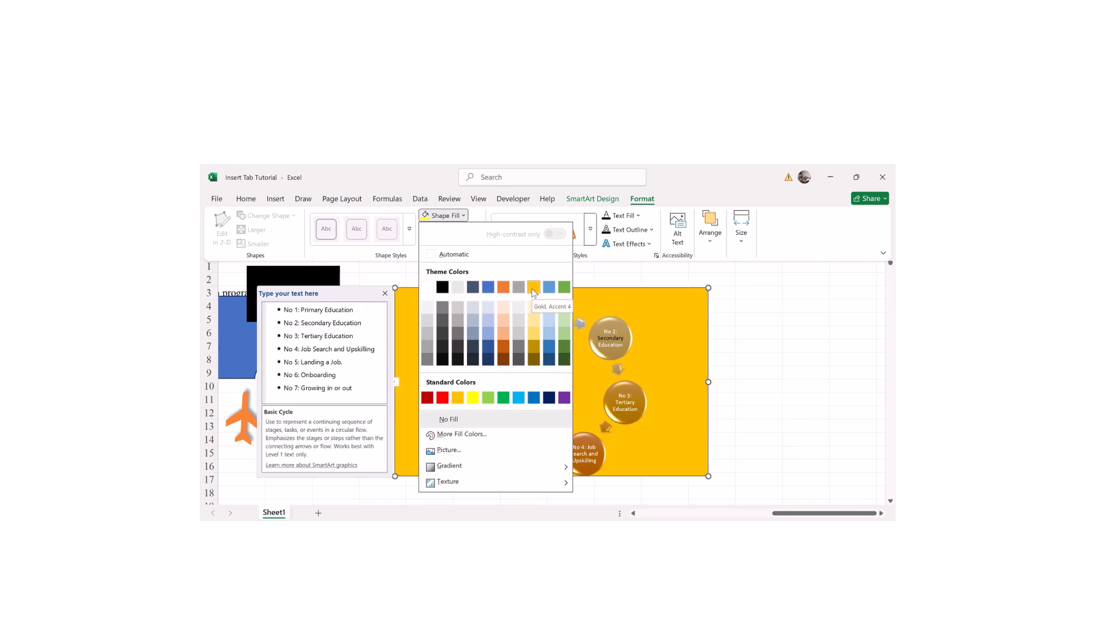
pyautogui.click(473, 398)
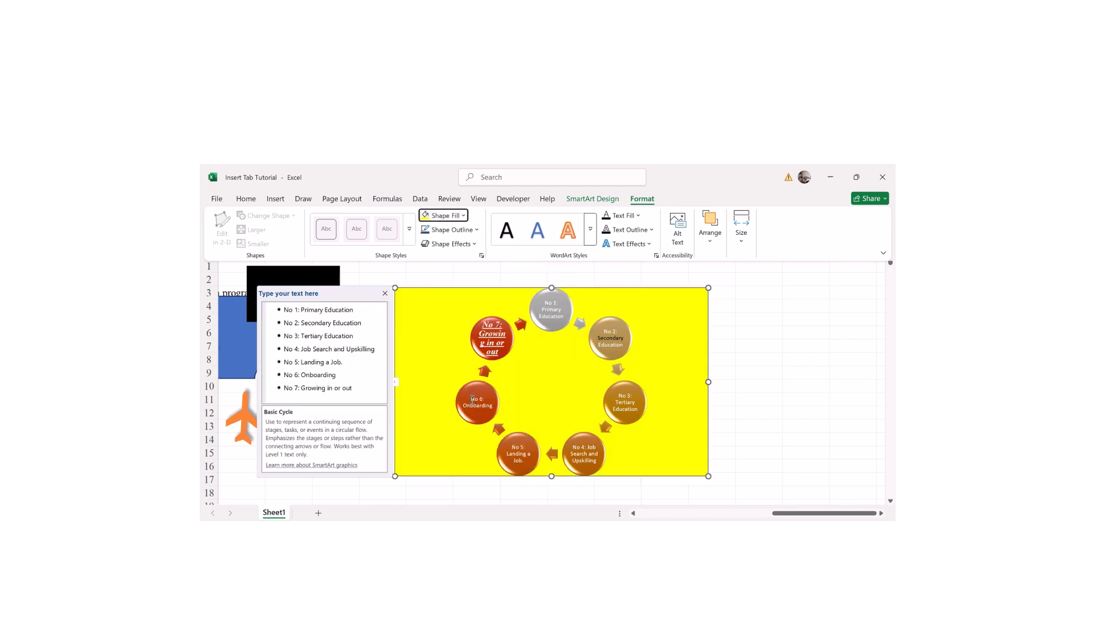
pyautogui.click(478, 230)
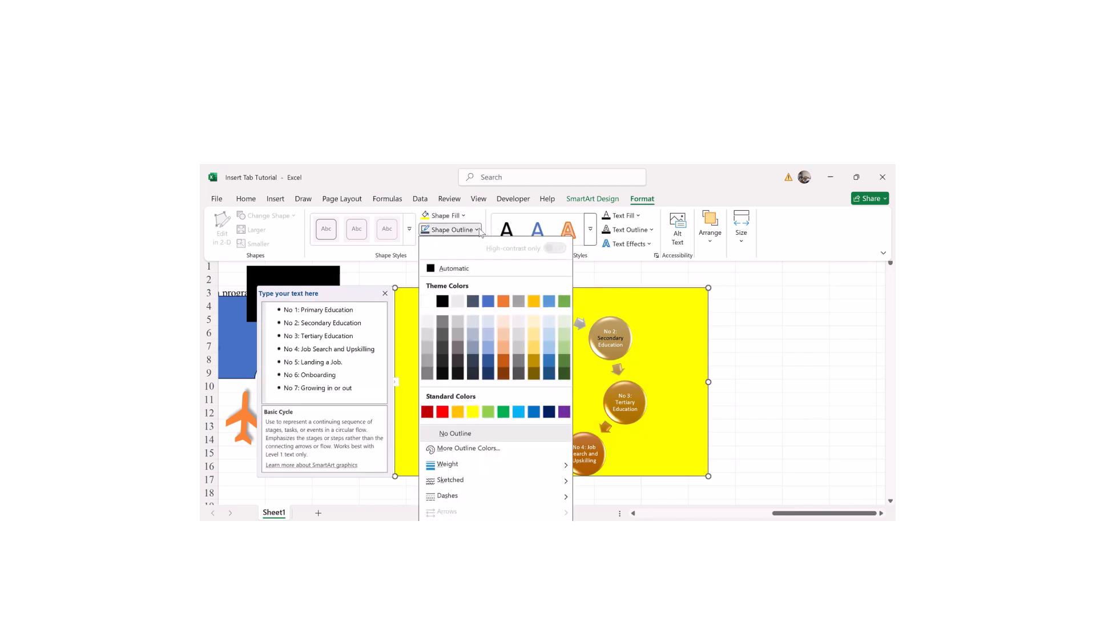
pyautogui.click(503, 301)
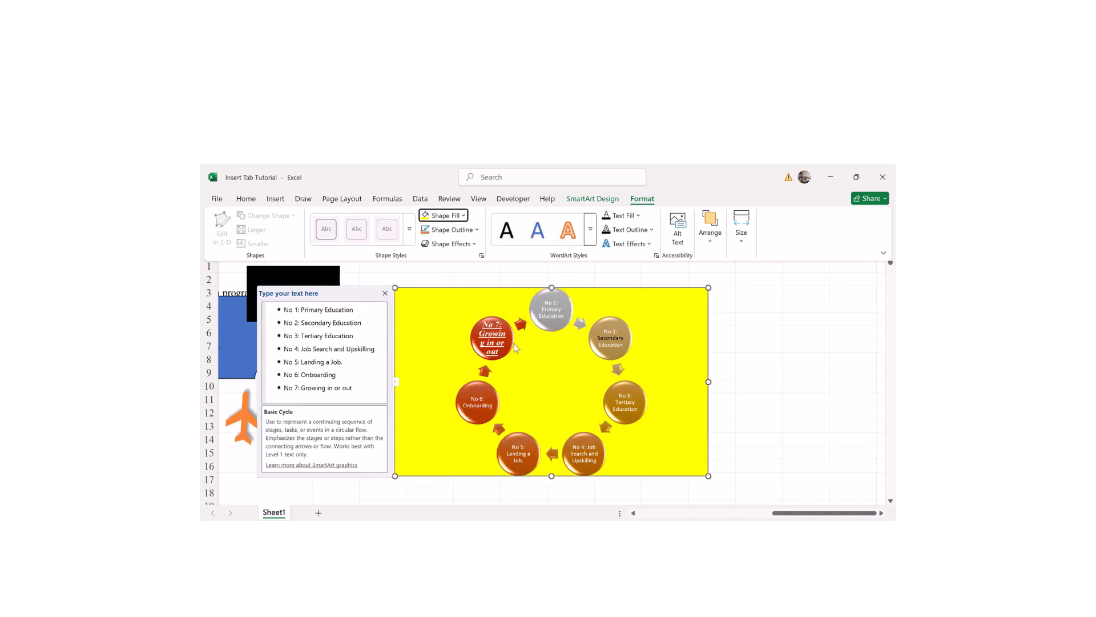
pyautogui.hotkey('ctrl', 'F1')
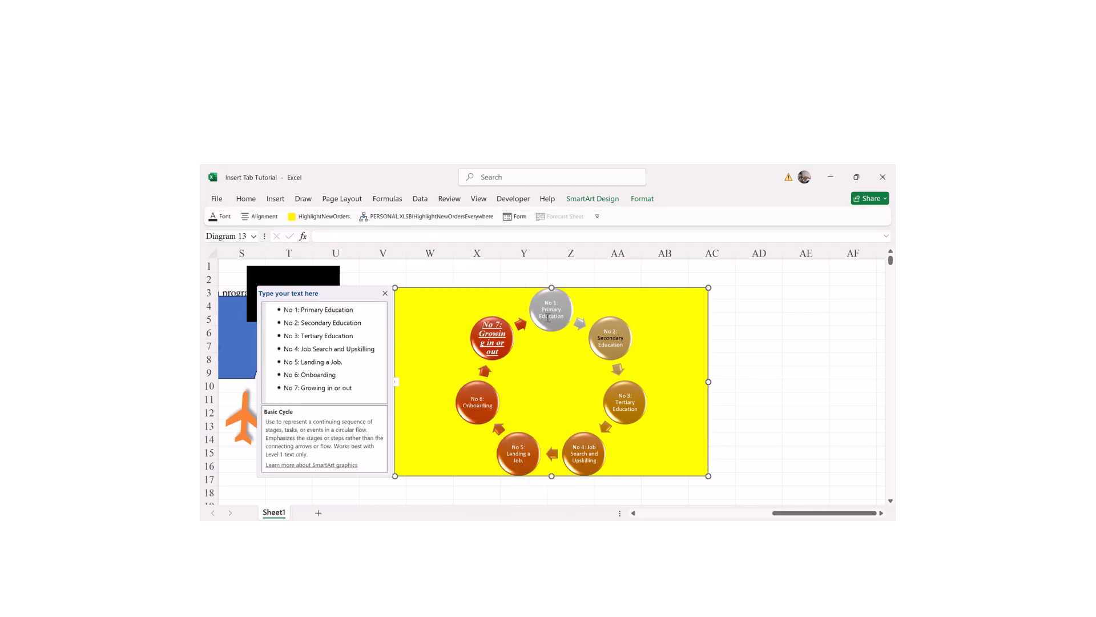
# - Give the No 1: Primary Education circle a light blue theme-color outline and reapply the same outline color
pyautogui.click(548, 318)
pyautogui.click(643, 199)
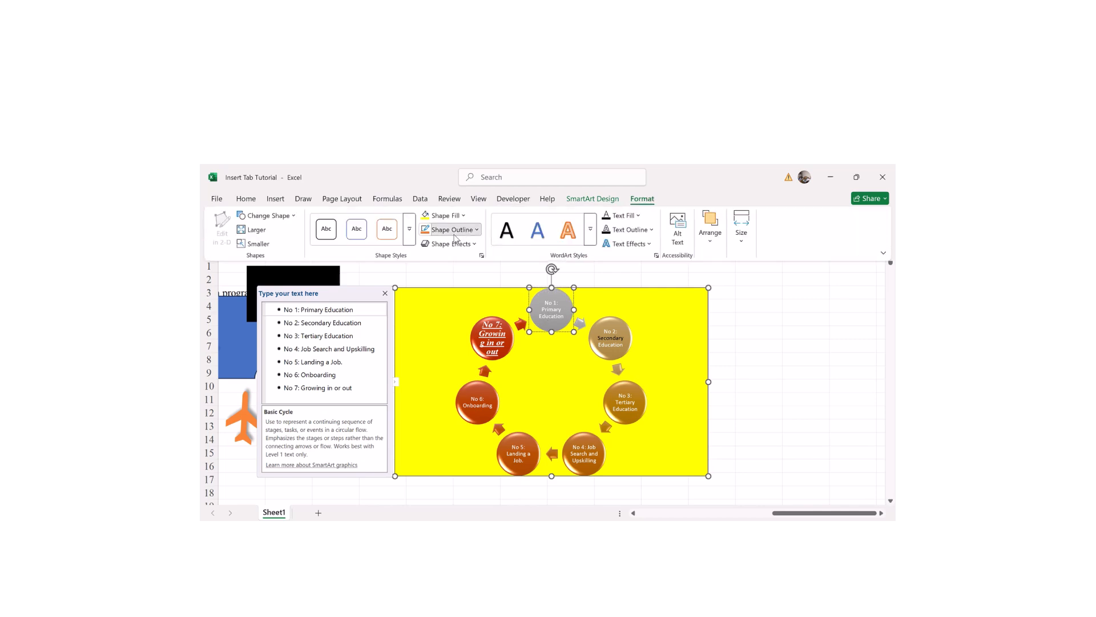
pyautogui.click(452, 230)
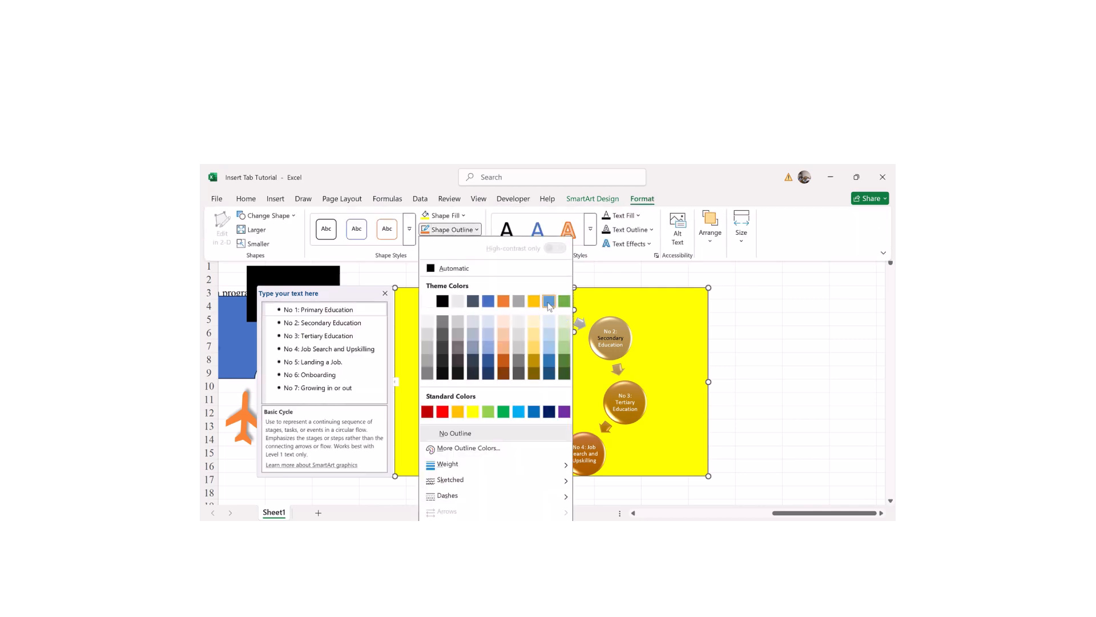
pyautogui.click(549, 306)
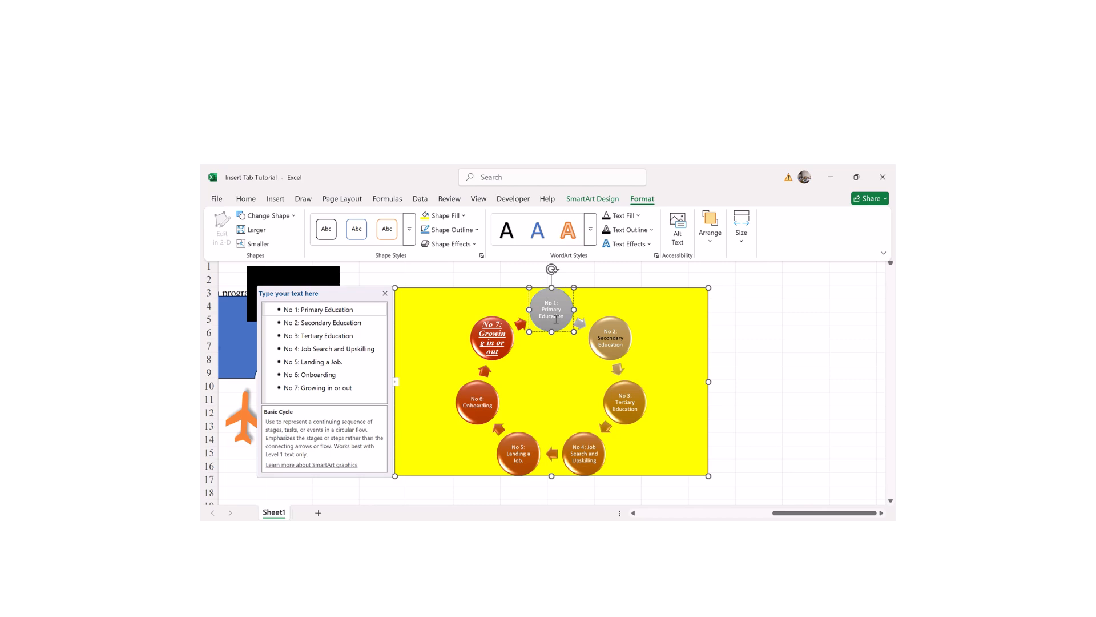
pyautogui.click(603, 297)
pyautogui.click(557, 299)
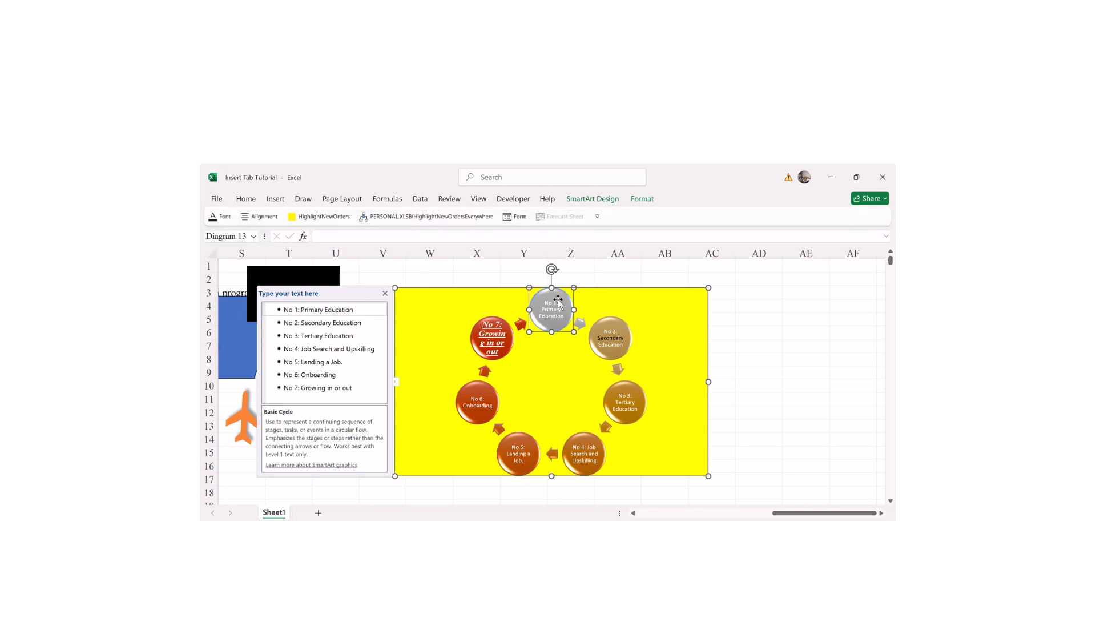
pyautogui.click(641, 199)
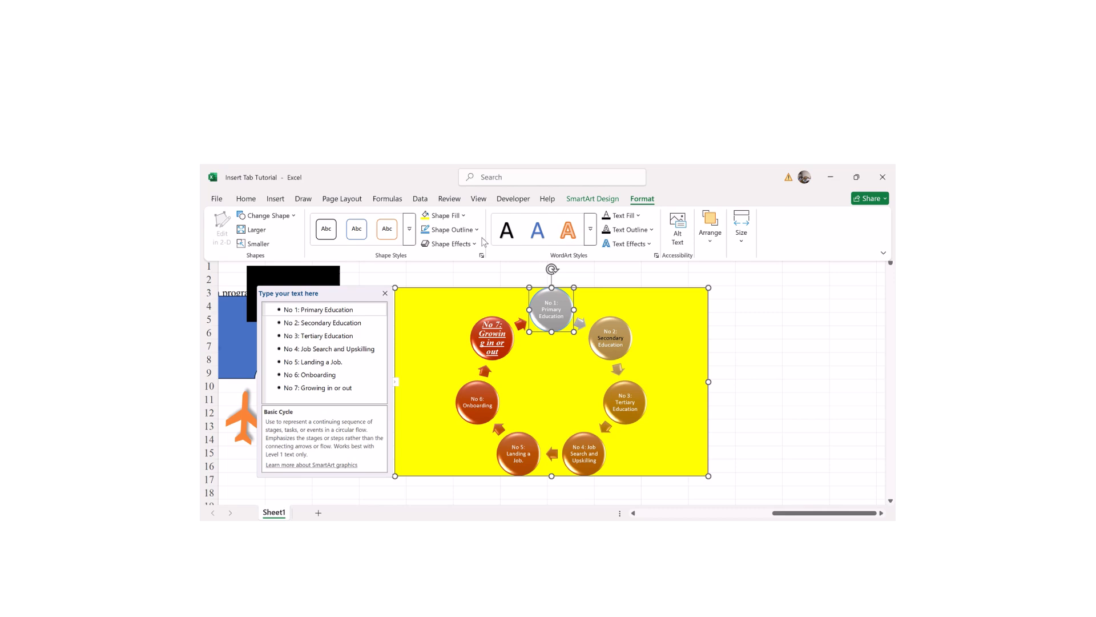
pyautogui.click(457, 230)
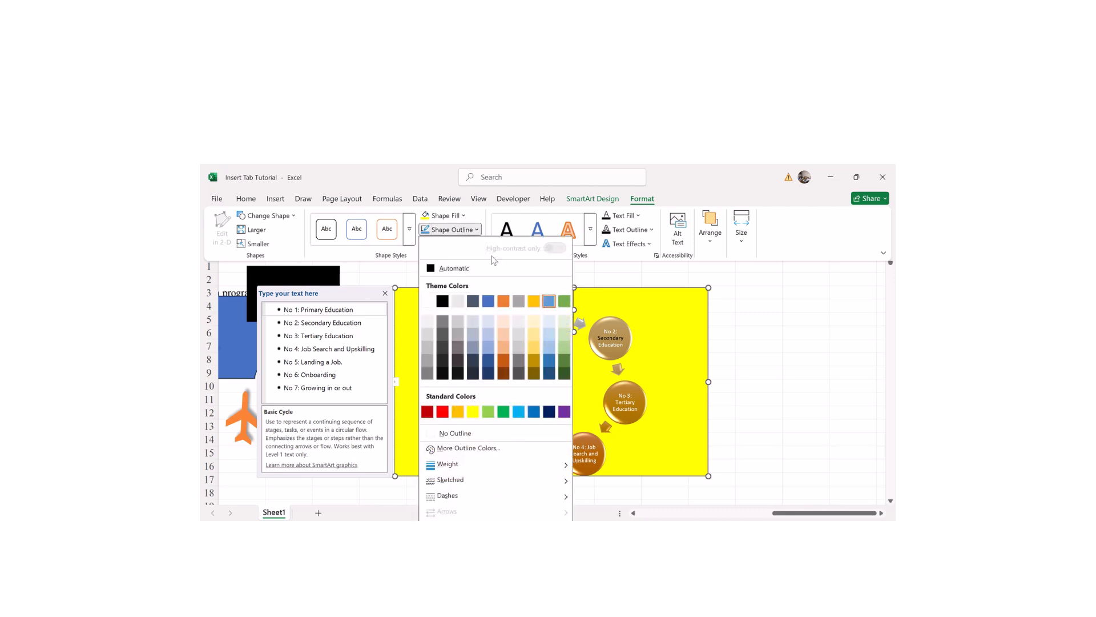
pyautogui.click(550, 301)
pyautogui.hotkey('ctrl', 'F1')
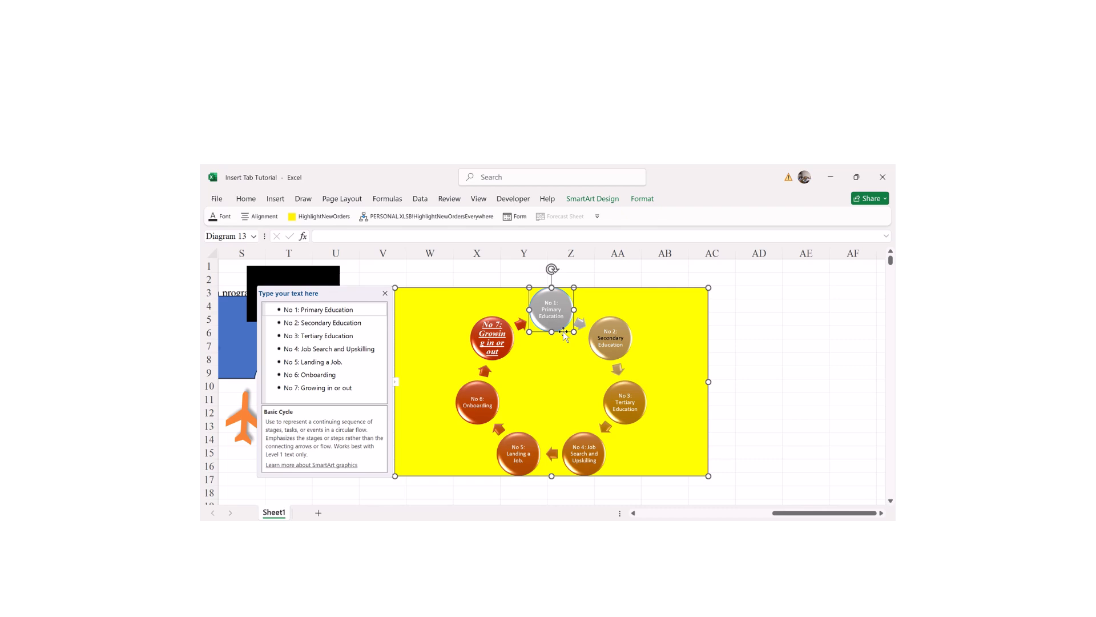
# - Give the No 6: Onboarding circle a black theme-color outline
pyautogui.click(549, 367)
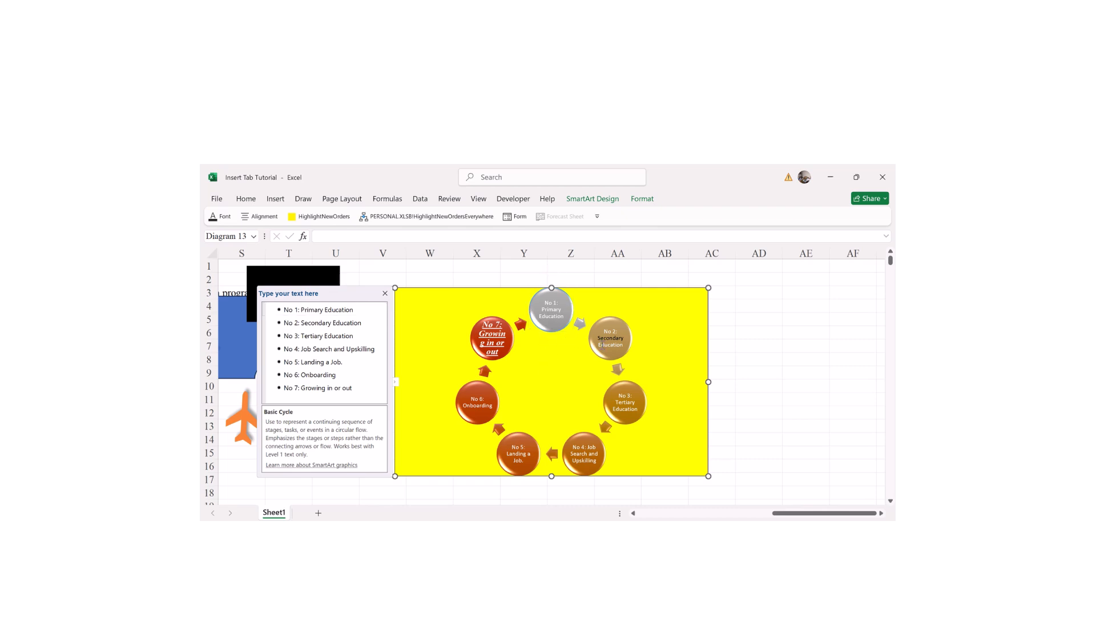
pyautogui.click(474, 403)
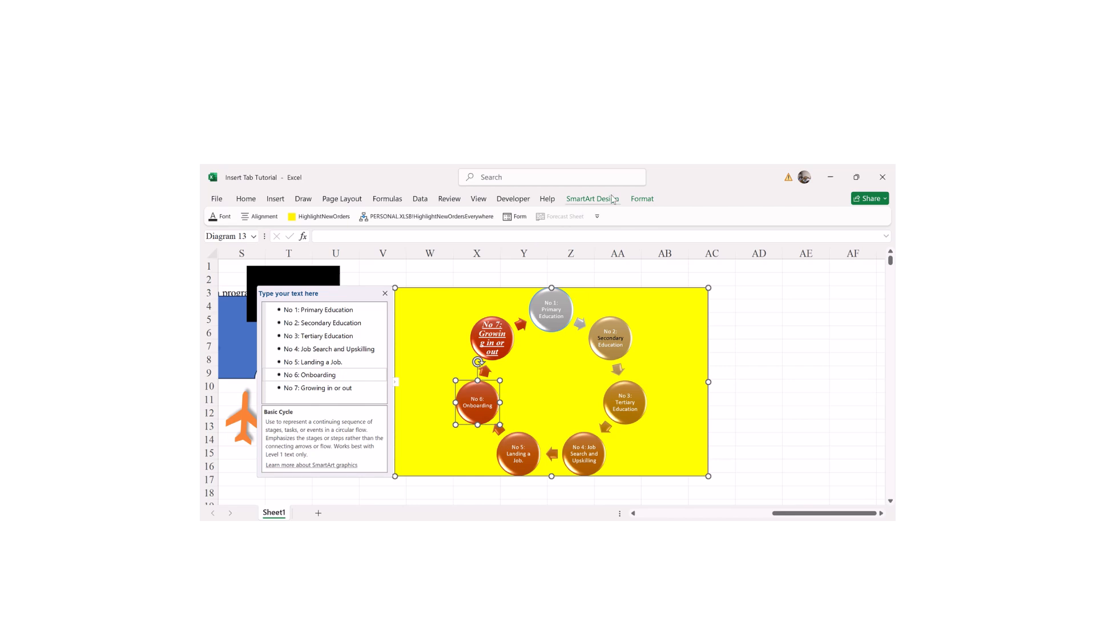
pyautogui.click(642, 198)
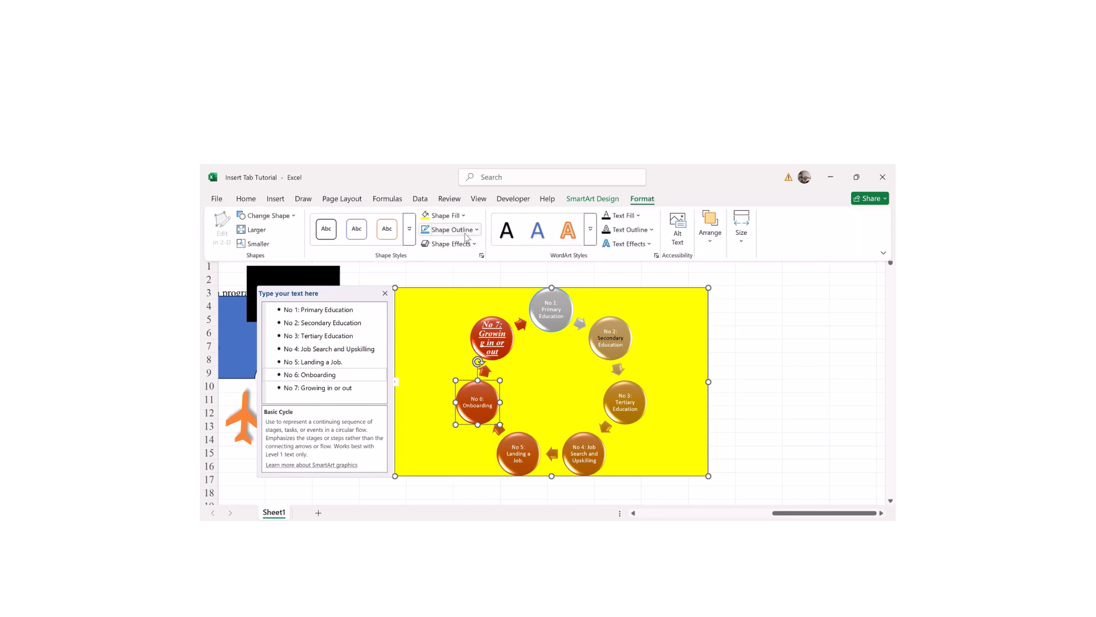
pyautogui.click(468, 230)
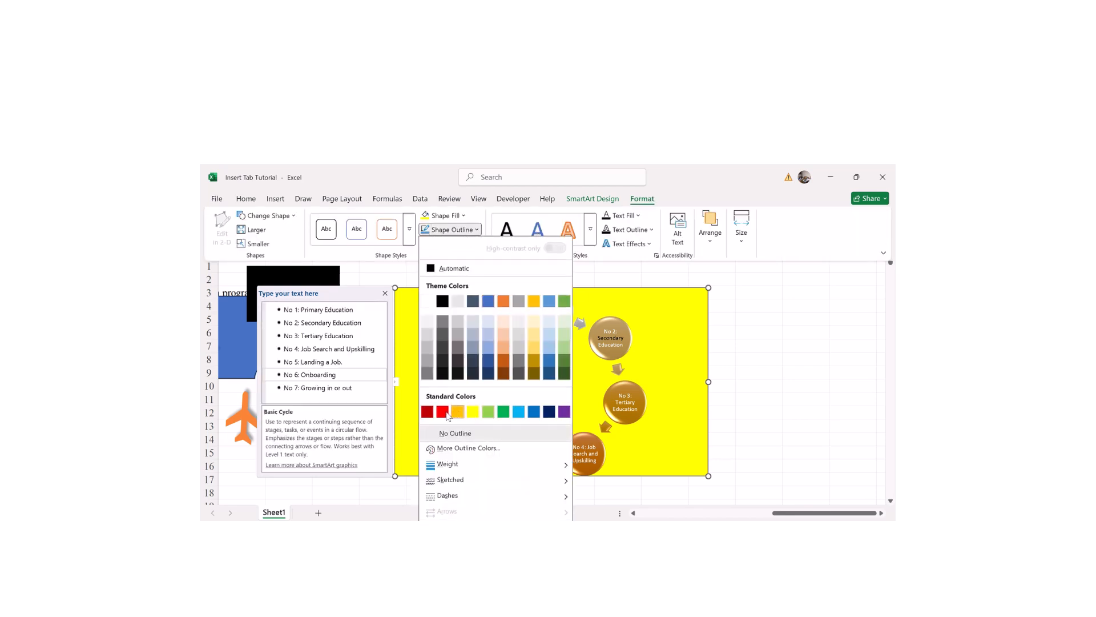
pyautogui.click(442, 300)
pyautogui.hotkey('ctrl', 'F1')
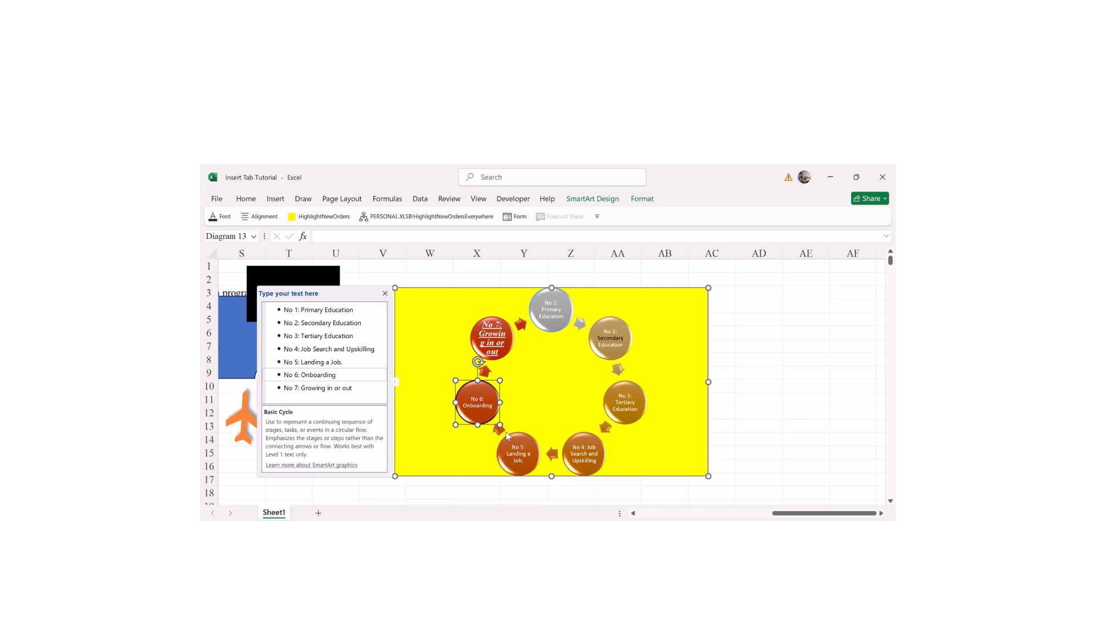
# - Apply the third-row black WordArt style with a white outline and hard shadow to the No 6: Onboarding text
pyautogui.click(642, 199)
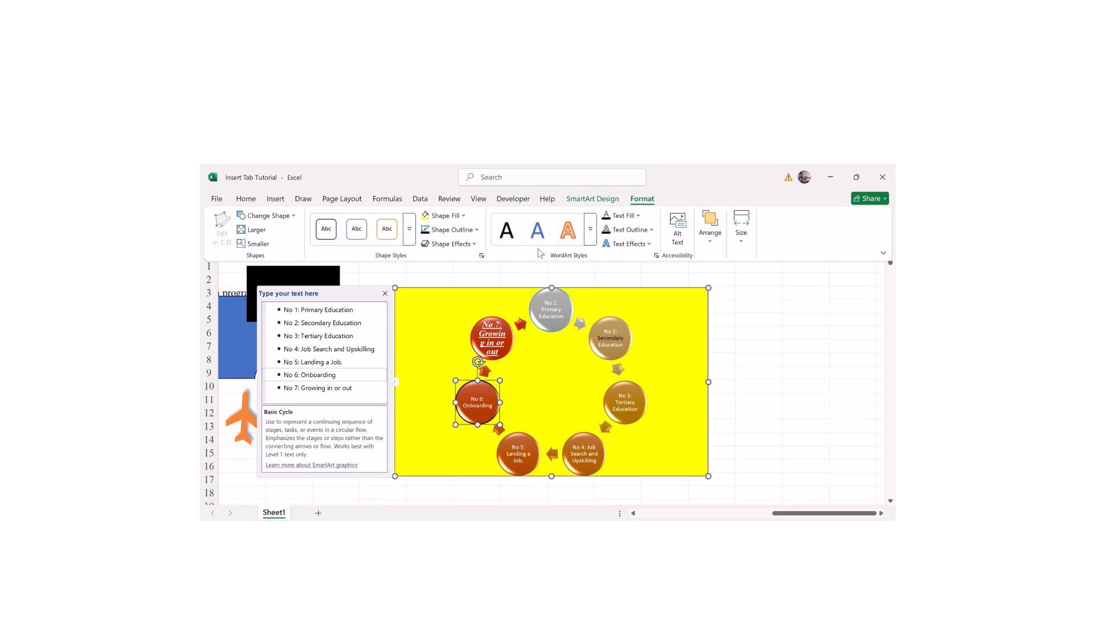
pyautogui.click(591, 229)
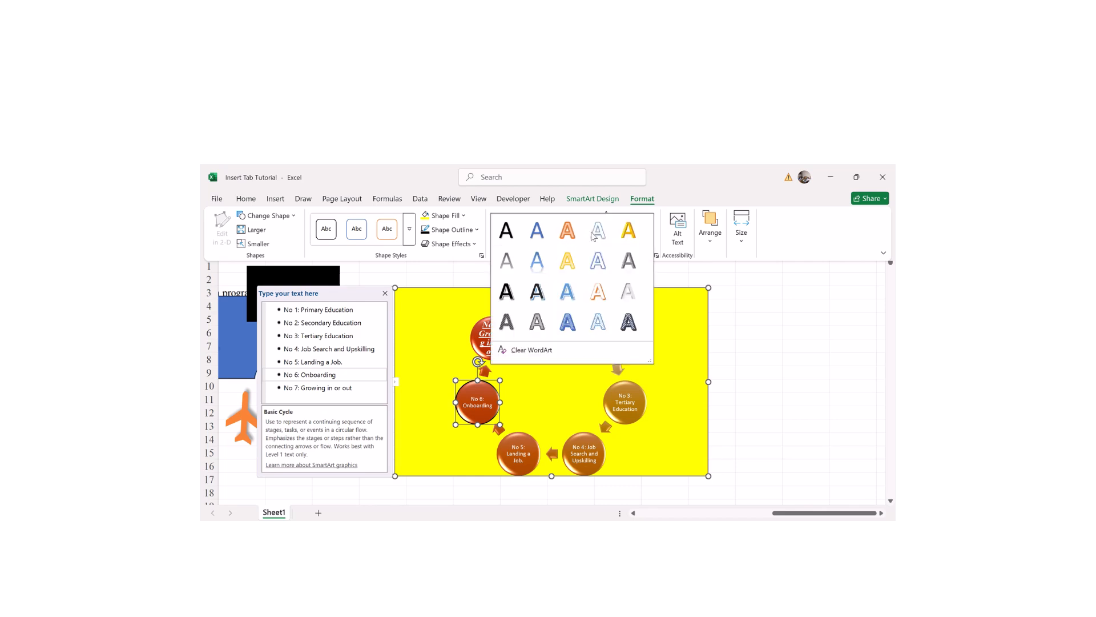
pyautogui.click(540, 297)
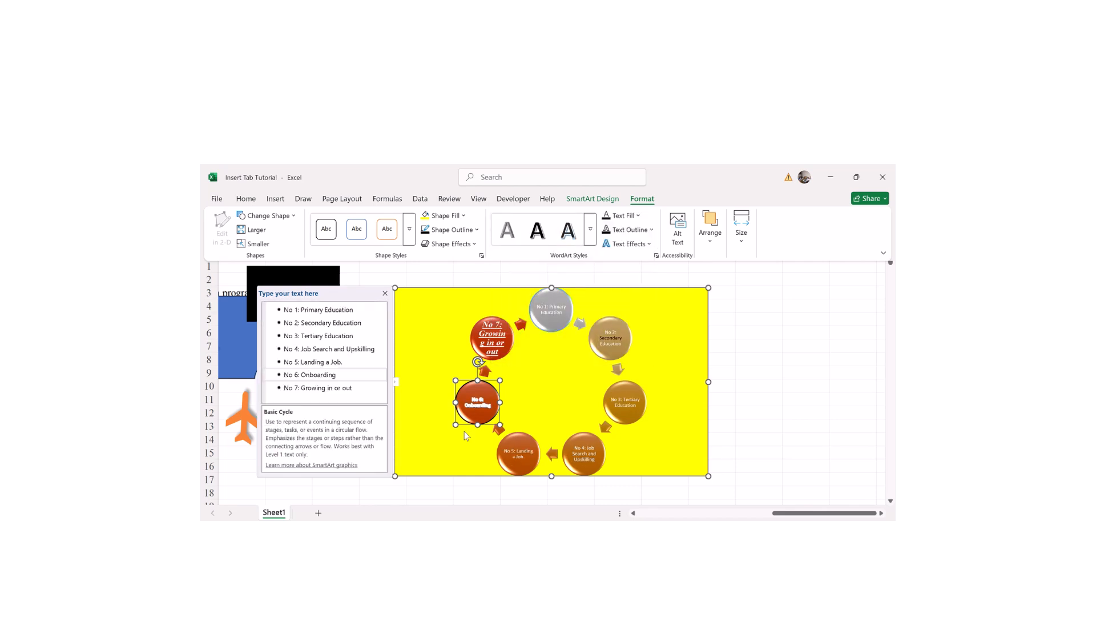
# - Apply the last WordArt style, the dark patterned one, to all of the No 5: Landing a Job text
pyautogui.click(514, 455)
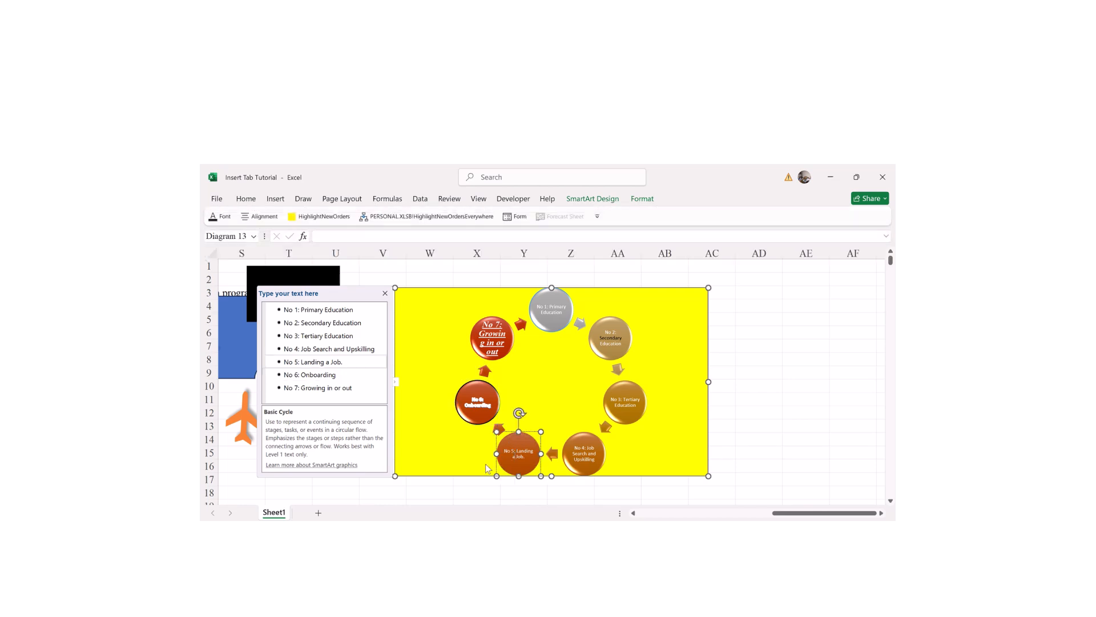
pyautogui.click(634, 200)
pyautogui.click(591, 232)
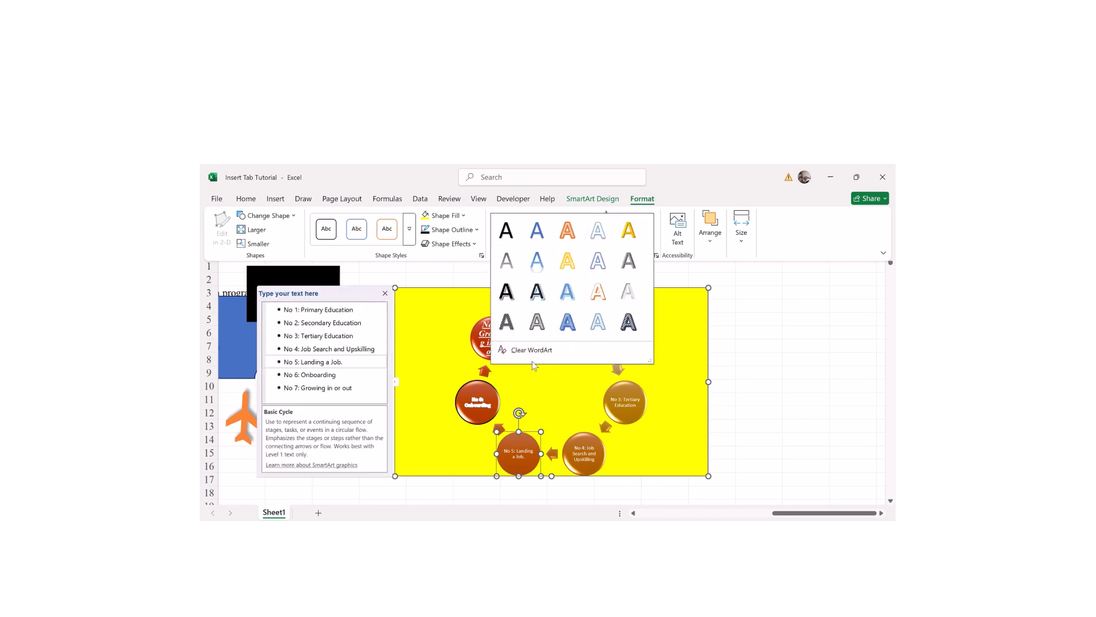
pyautogui.click(622, 327)
pyautogui.click(512, 452)
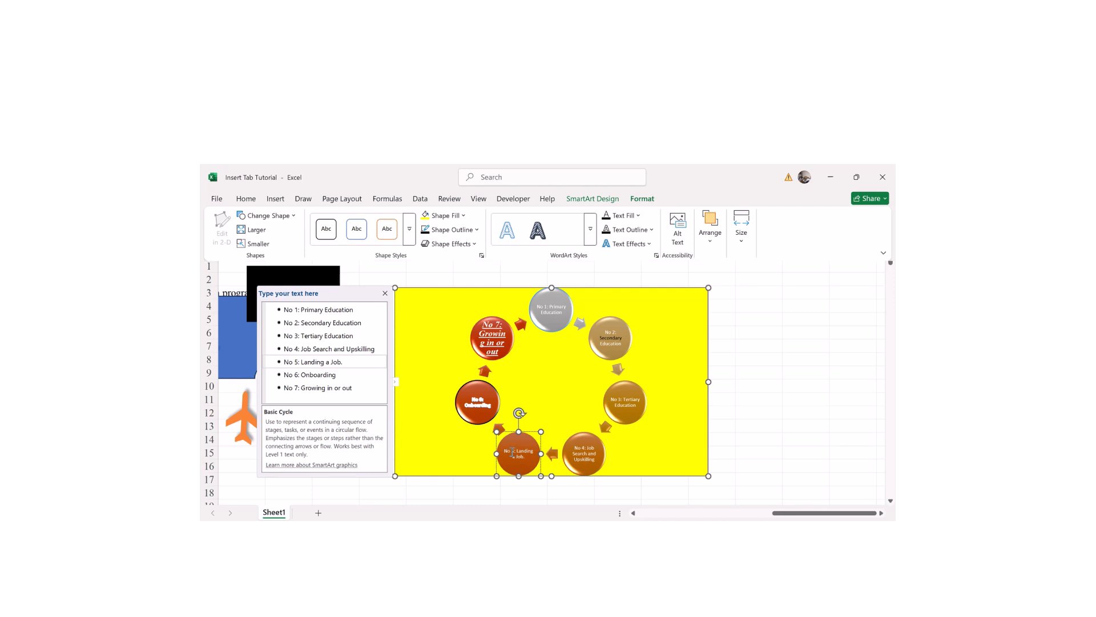
pyautogui.hotkey('ctrl', 'a')
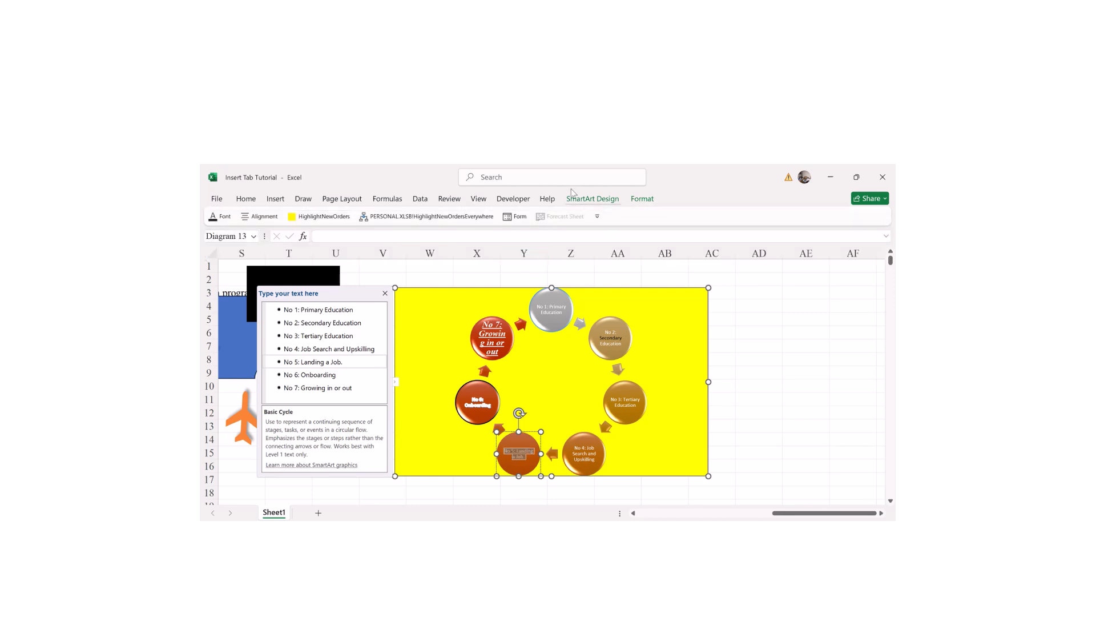
pyautogui.click(641, 203)
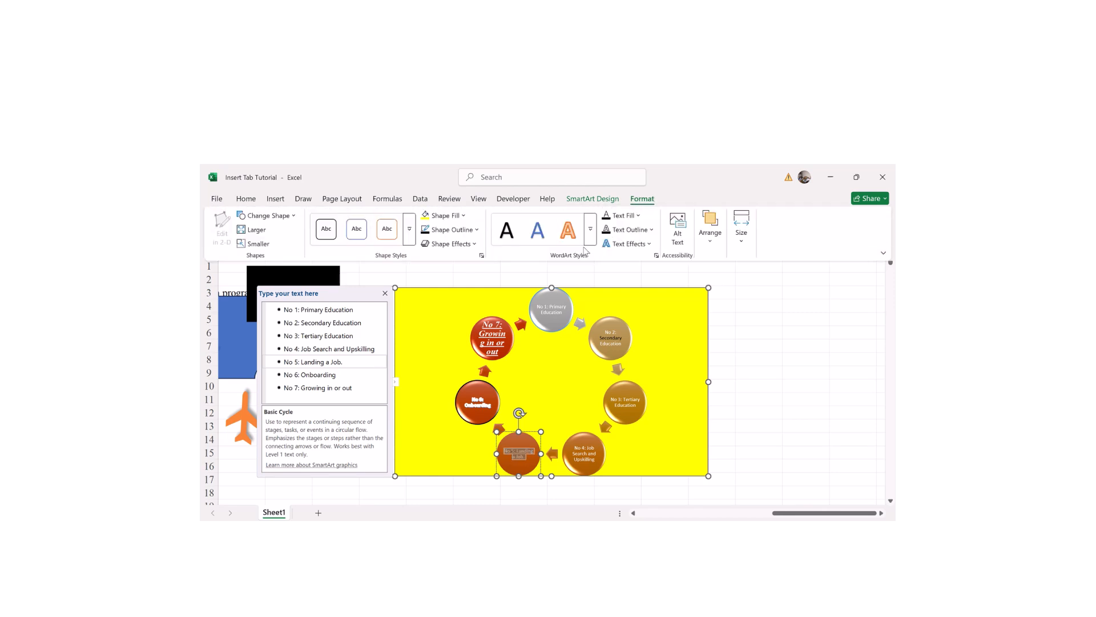
pyautogui.click(598, 235)
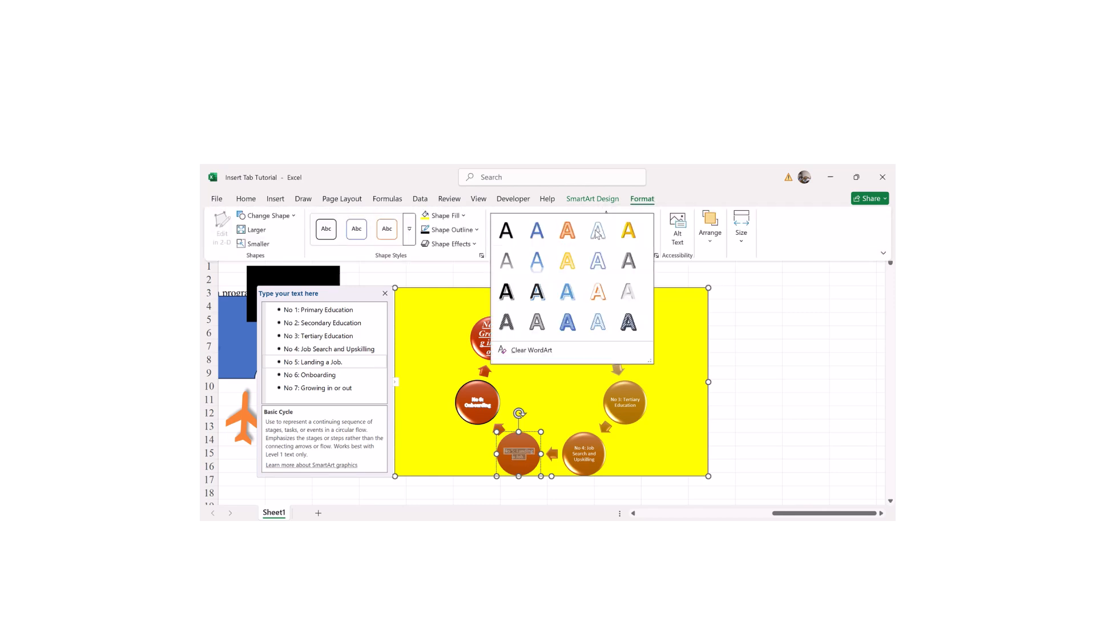
pyautogui.click(630, 323)
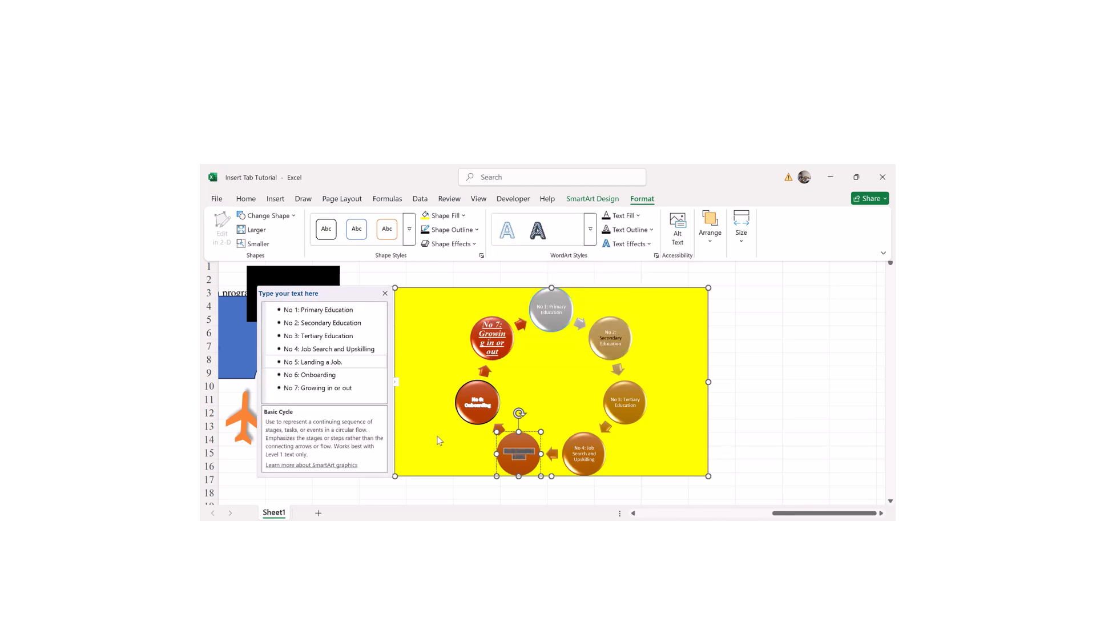
pyautogui.click(438, 437)
# - Fill the No 5: Landing a Job text with standard yellow
pyautogui.click(532, 467)
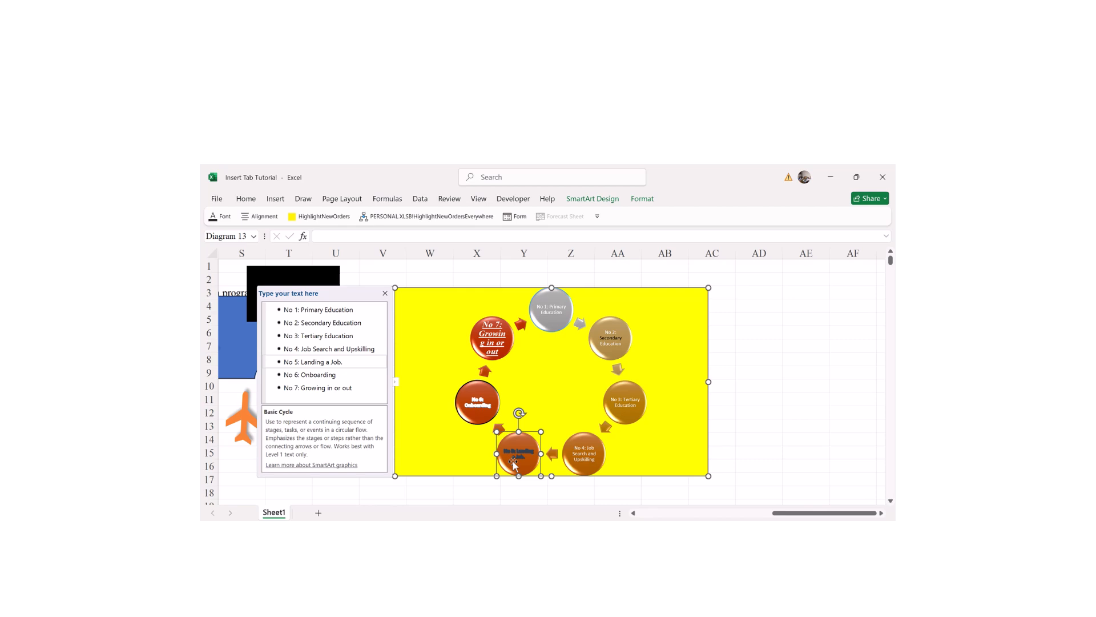
pyautogui.click(513, 462)
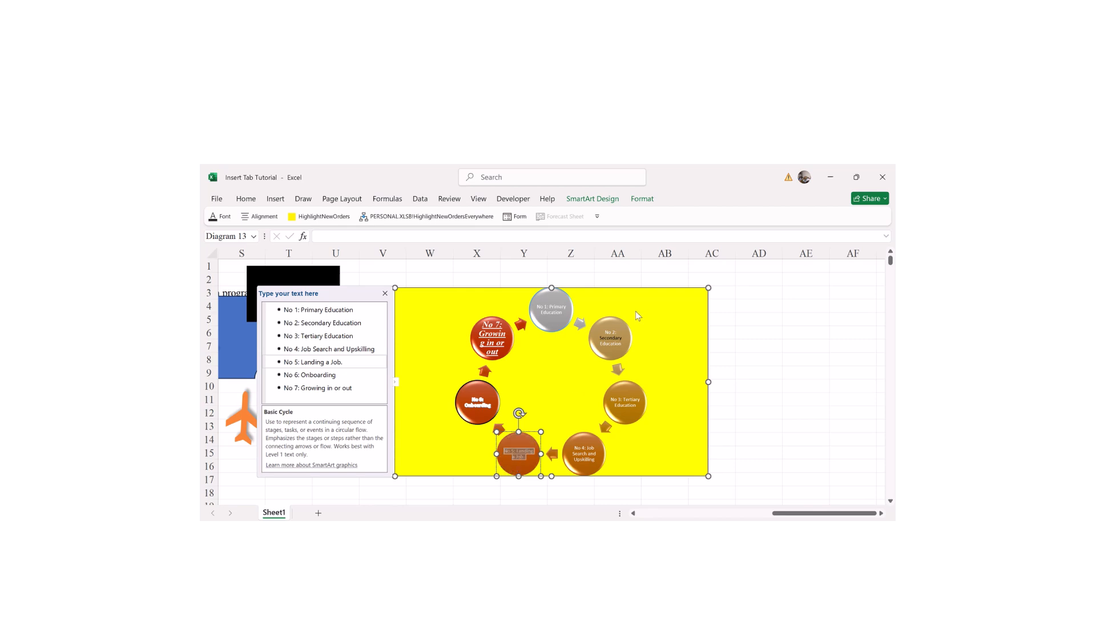
pyautogui.click(642, 201)
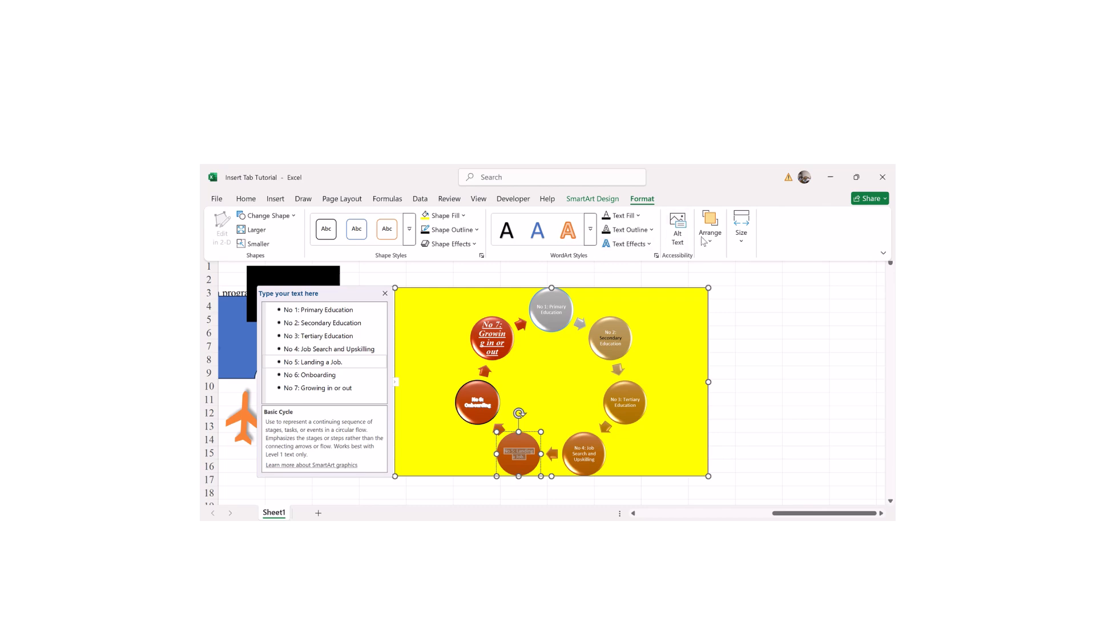
pyautogui.click(638, 216)
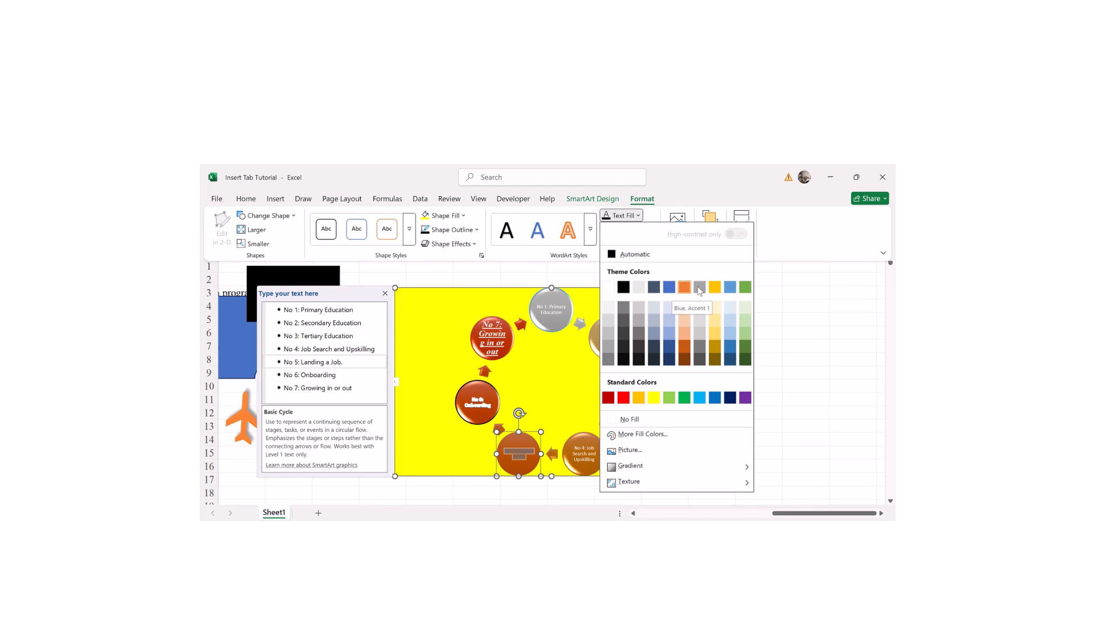
pyautogui.click(654, 398)
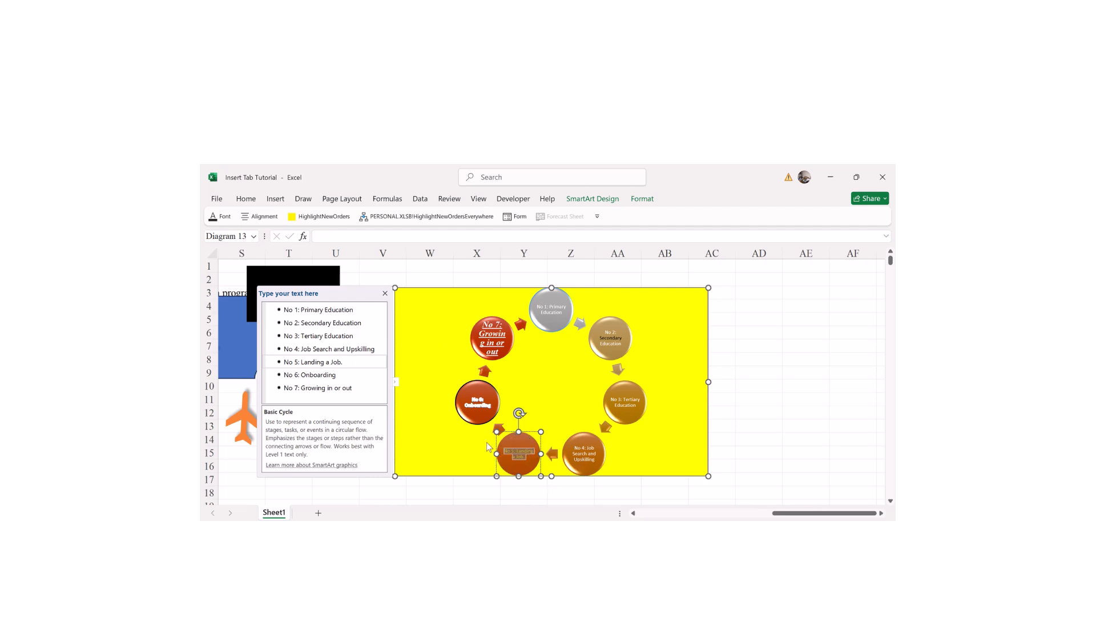
pyautogui.click(433, 361)
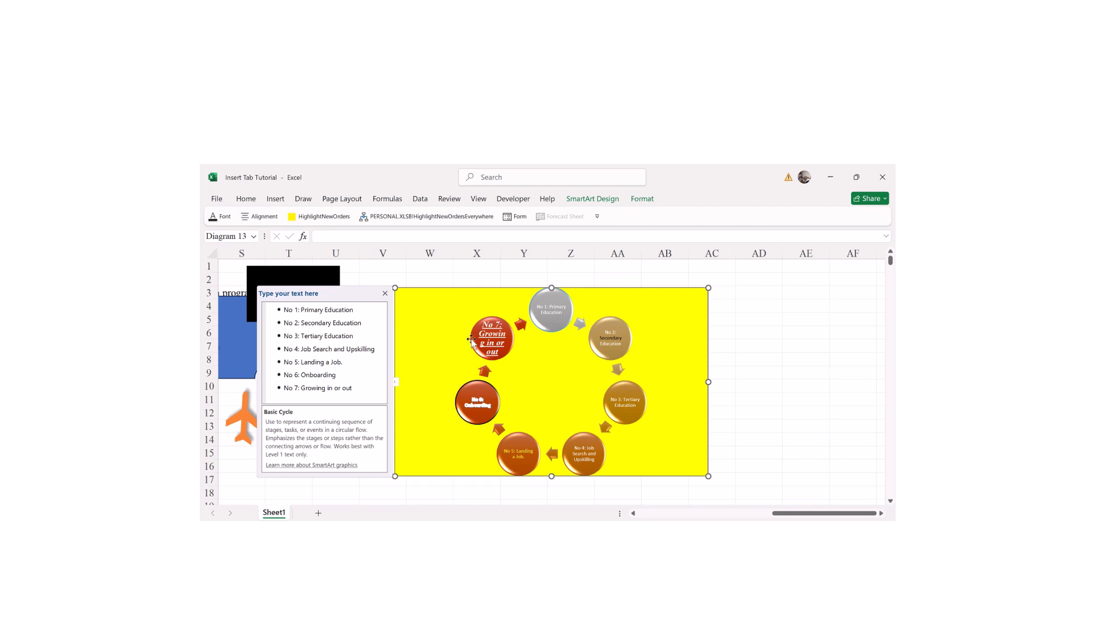
# - Give all text in the SmartArt graphic a standard light green fill and a standard light blue outline
pyautogui.click(642, 200)
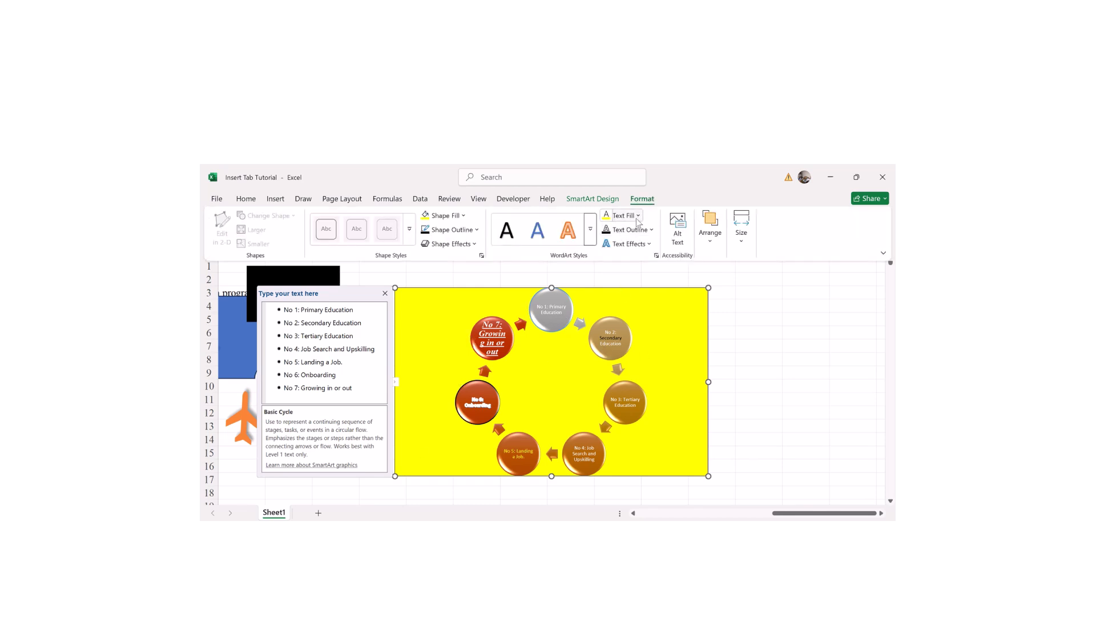
pyautogui.click(637, 217)
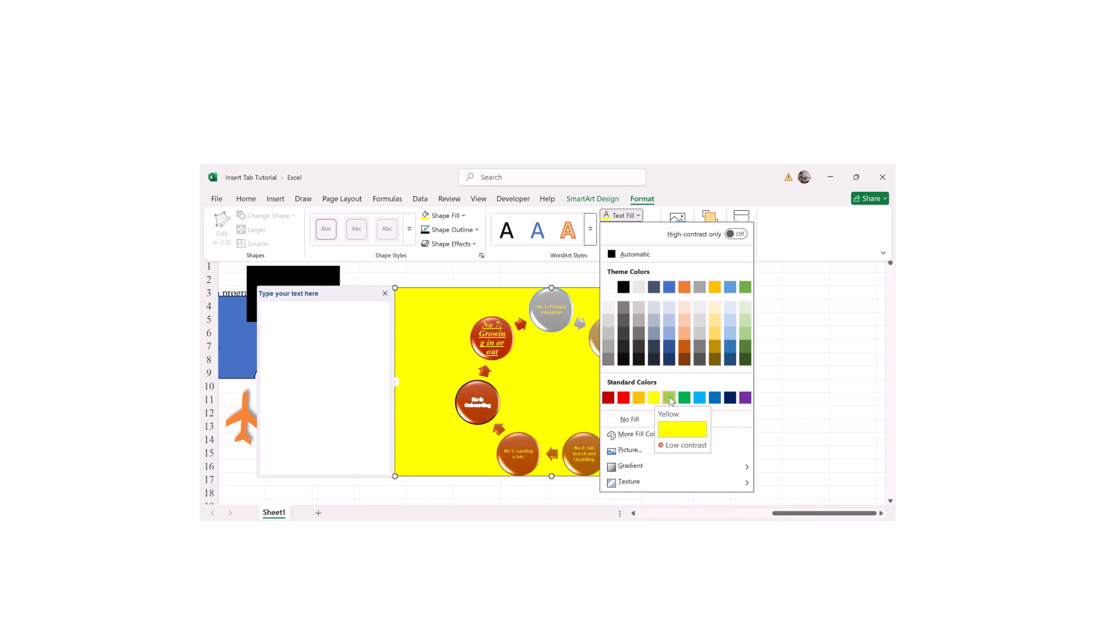
pyautogui.click(671, 399)
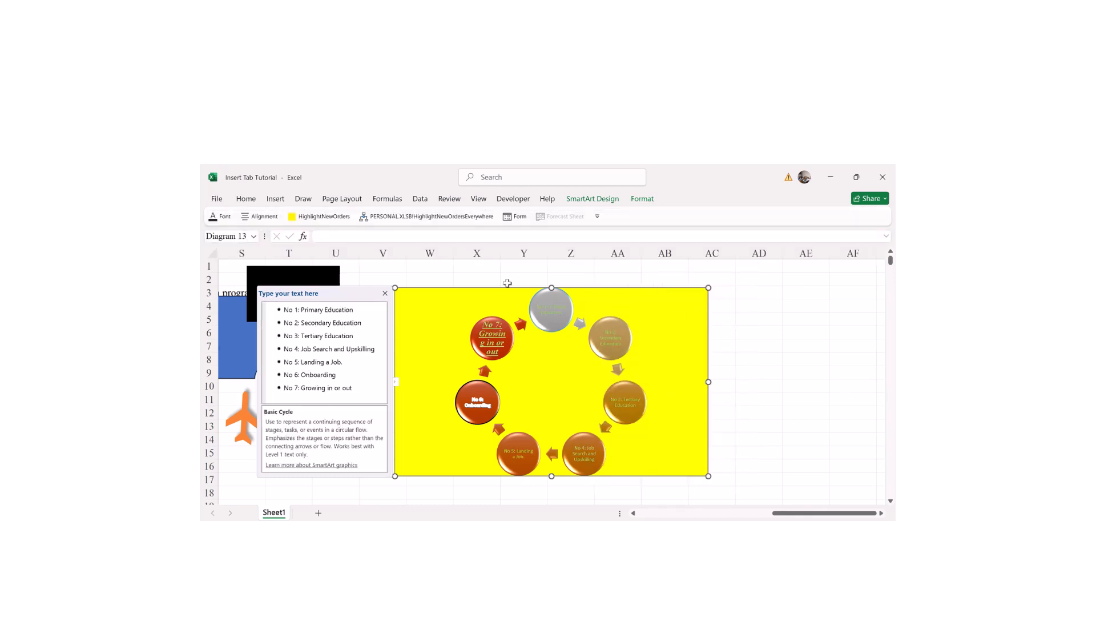
pyautogui.click(635, 200)
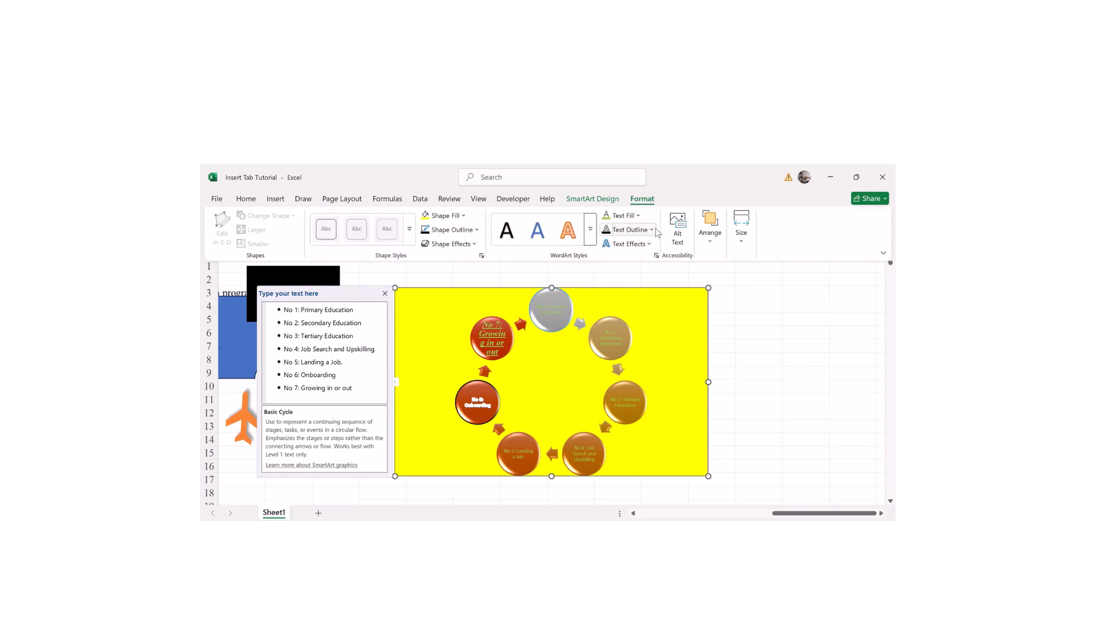
pyautogui.click(627, 231)
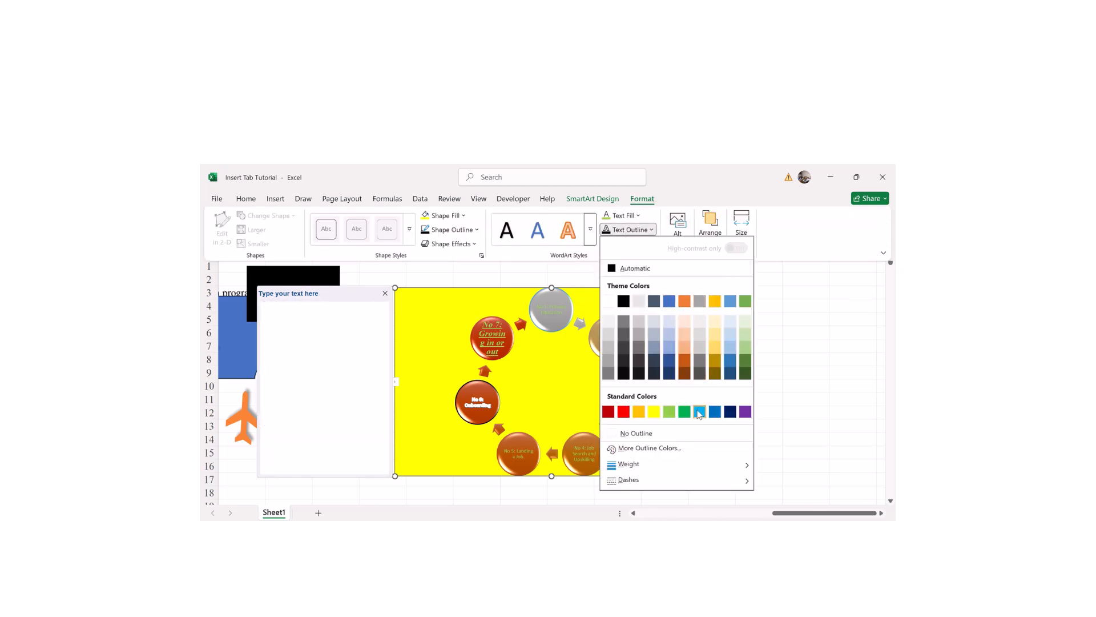
pyautogui.click(699, 411)
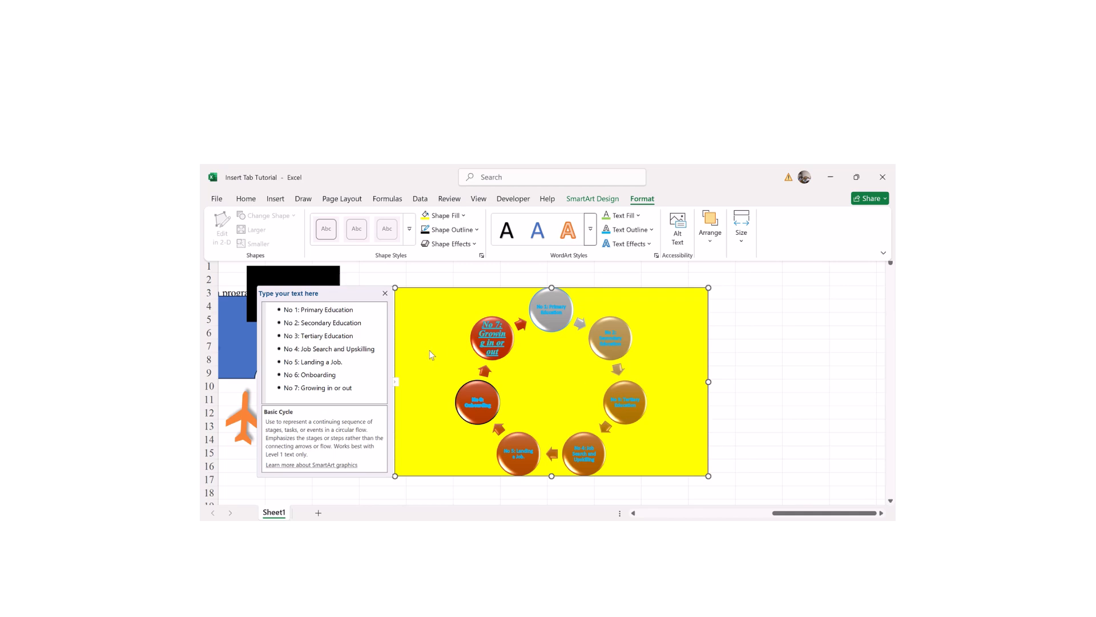
# - Add the middle first-row reflection variation to all text in the SmartArt graphic
pyautogui.click(641, 244)
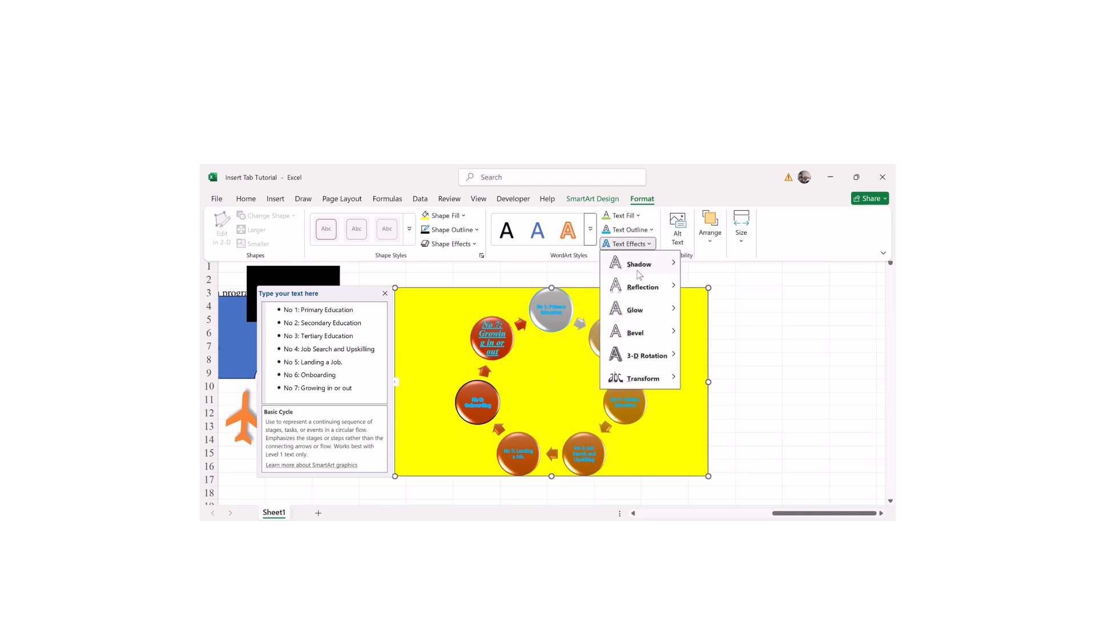
pyautogui.moveTo(639, 272)
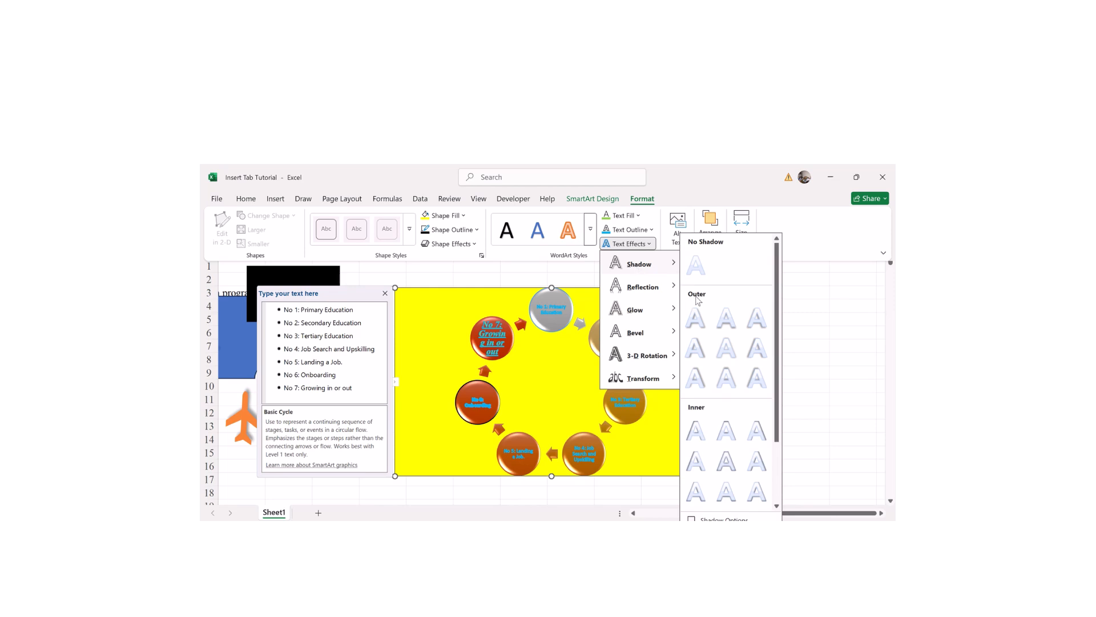
pyautogui.moveTo(638, 298)
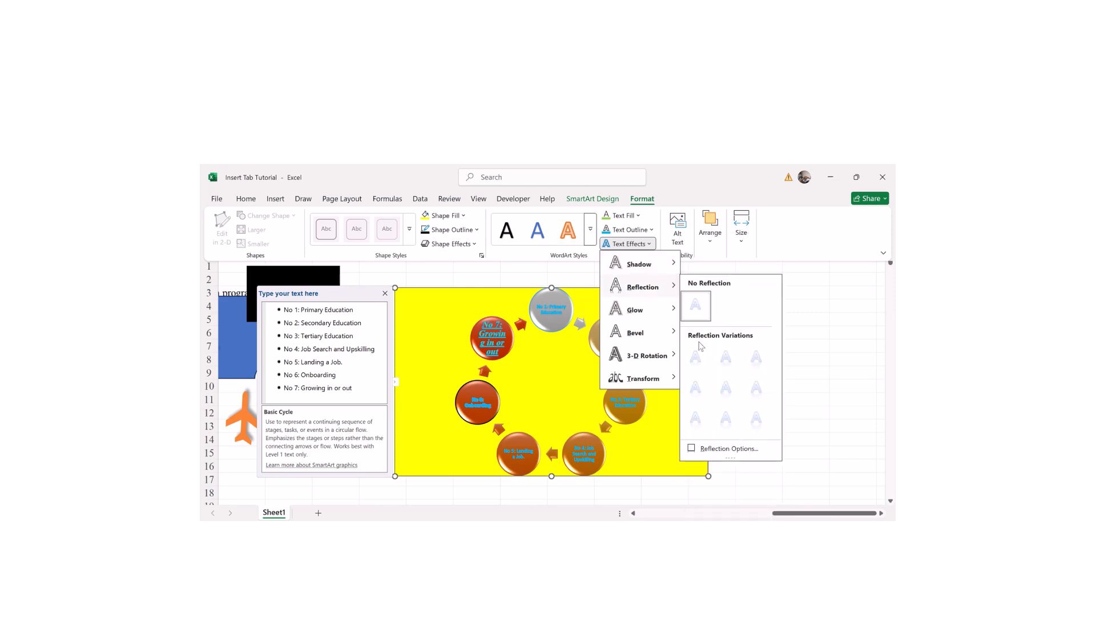
pyautogui.click(721, 358)
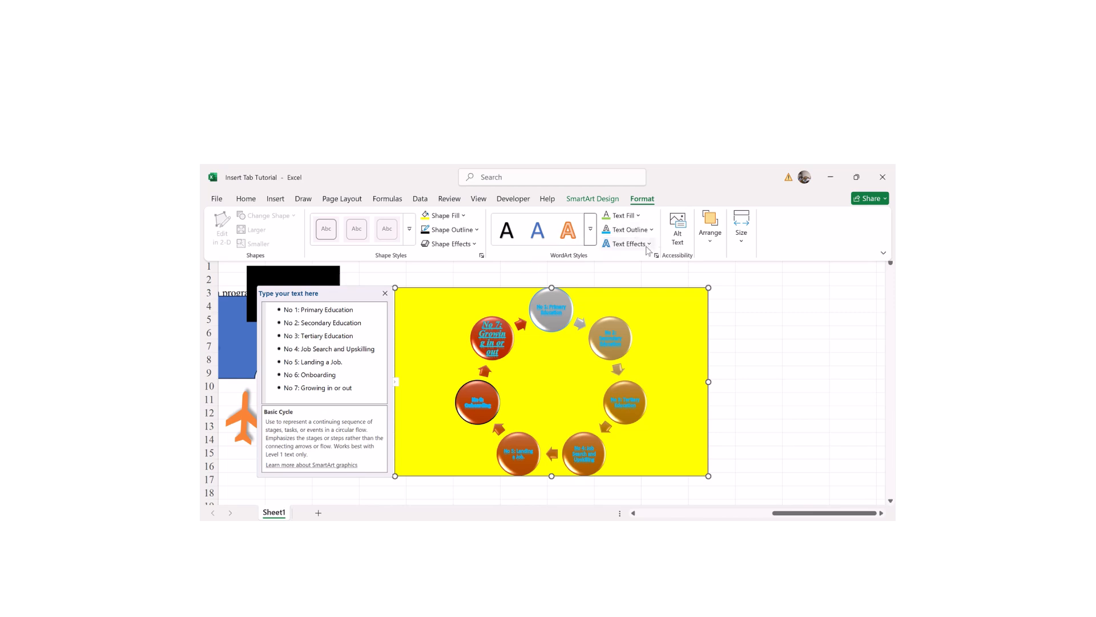
# - Transform the SmartArt graphic's text with the Button follow-path effect
pyautogui.click(628, 244)
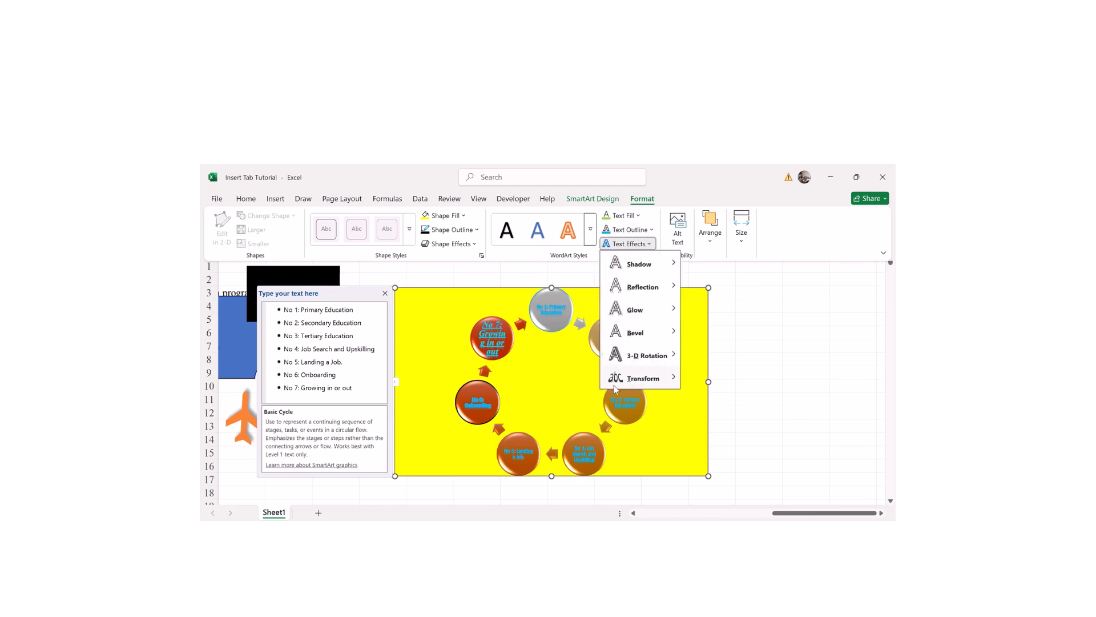
pyautogui.moveTo(616, 385)
pyautogui.moveTo(656, 378)
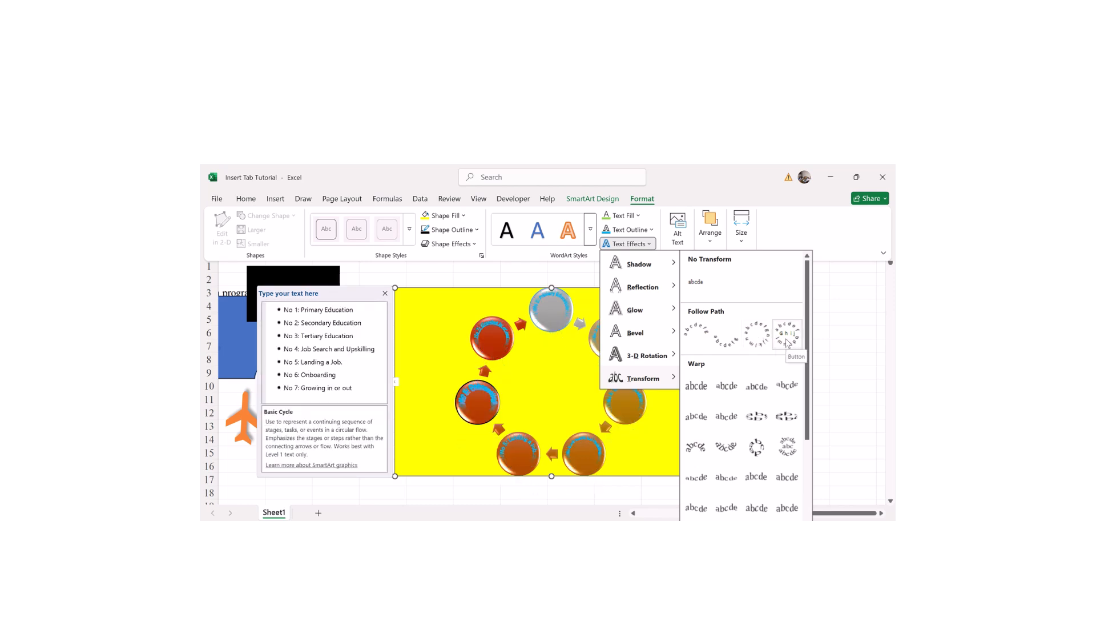
pyautogui.click(787, 342)
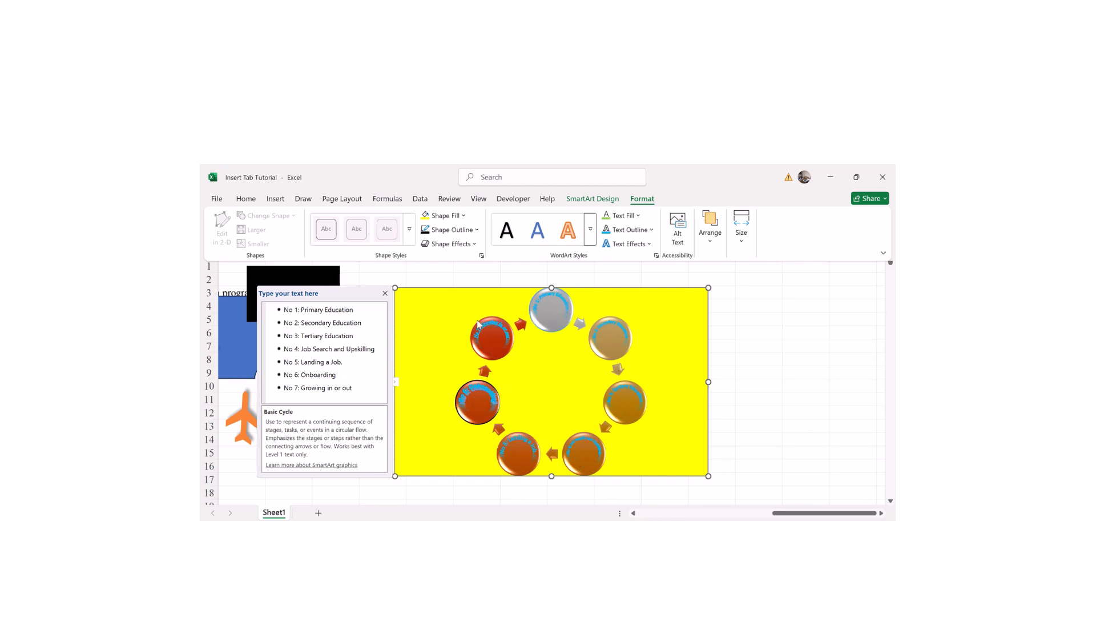
# - Transform the SmartArt graphic's text with the Arch follow-path effect
pyautogui.click(646, 244)
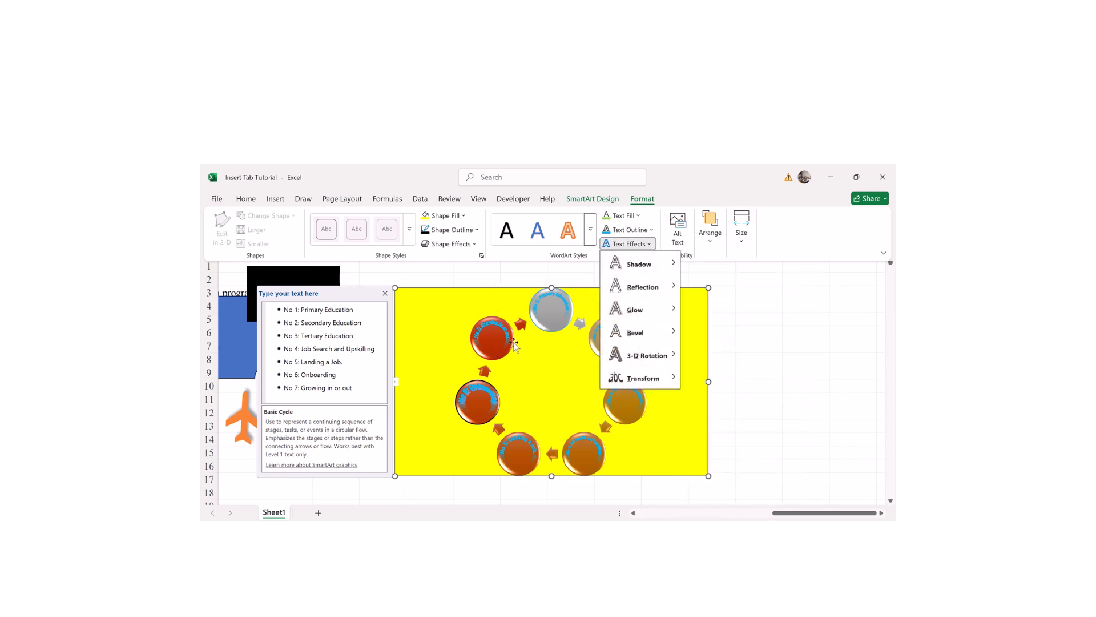
pyautogui.click(419, 361)
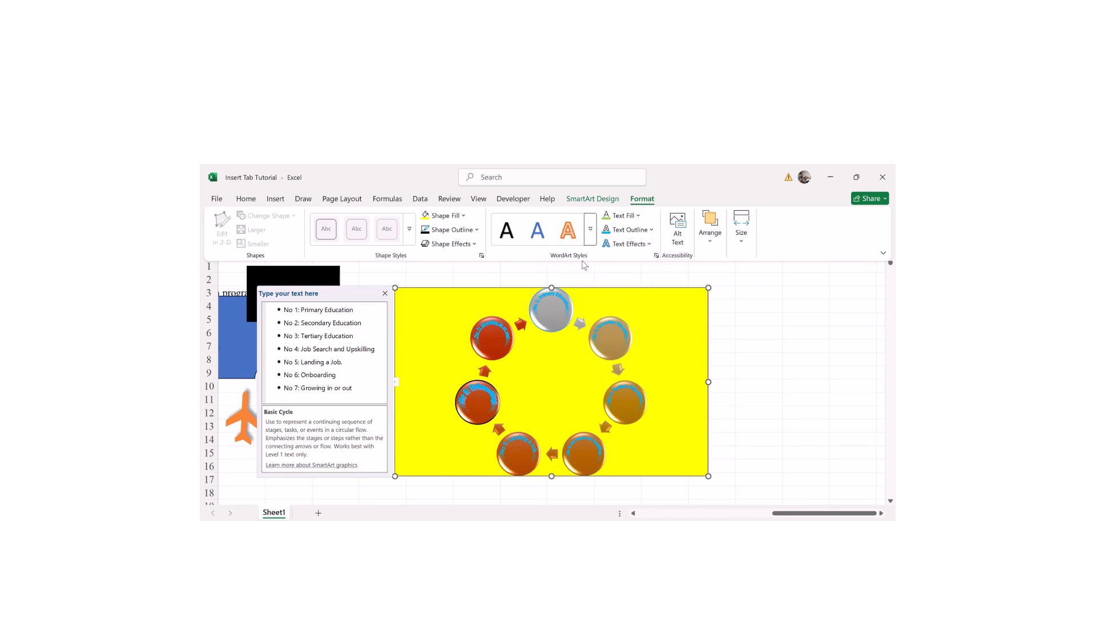
pyautogui.click(645, 246)
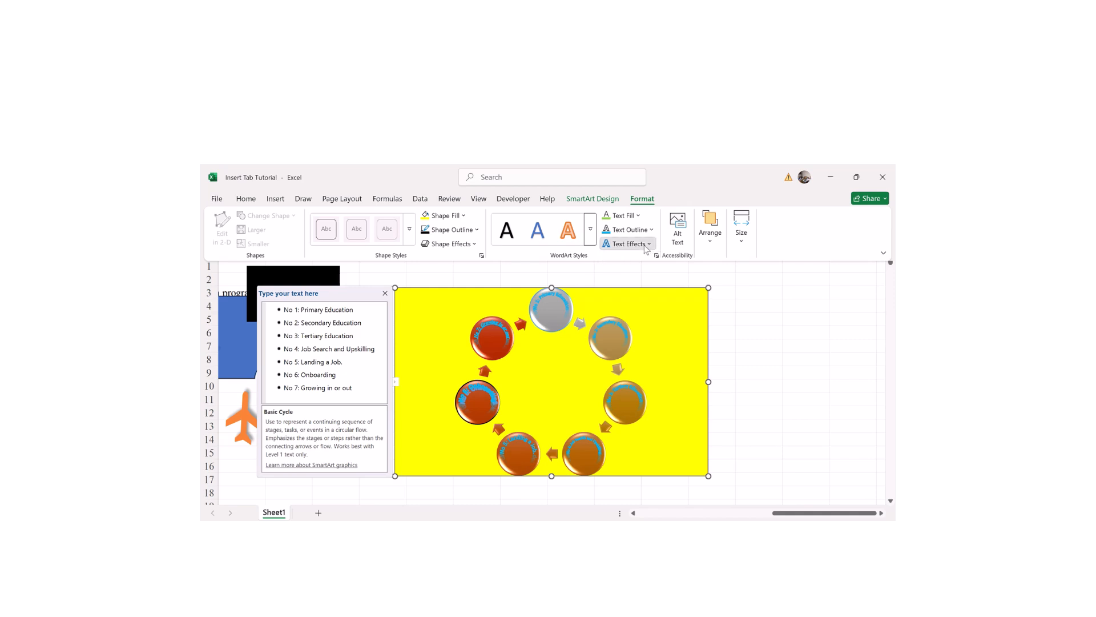
pyautogui.moveTo(637, 386)
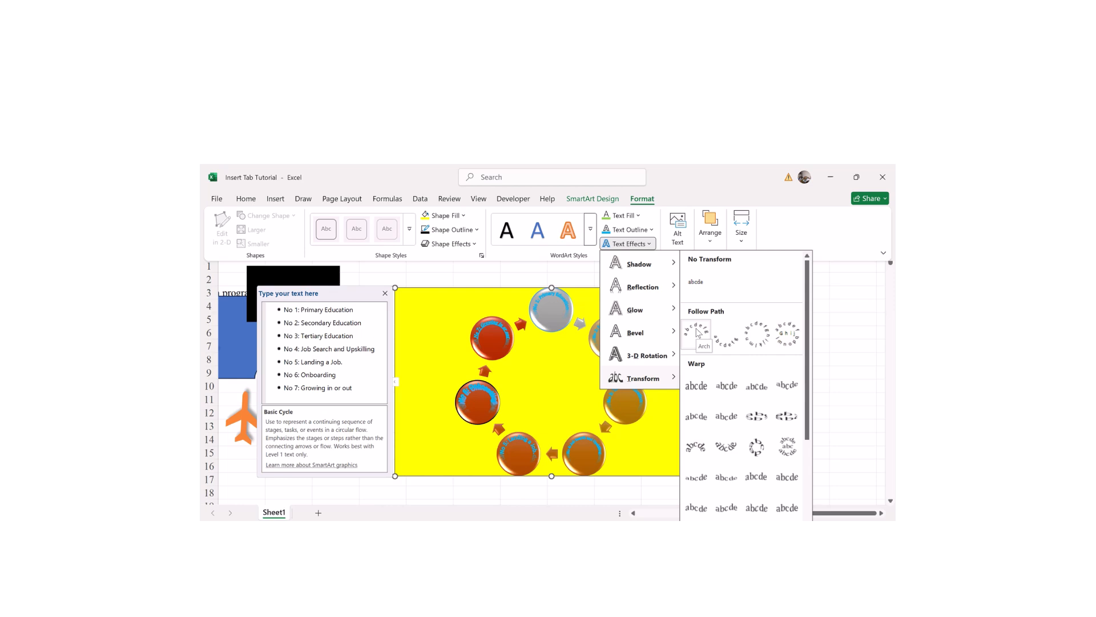
pyautogui.click(698, 332)
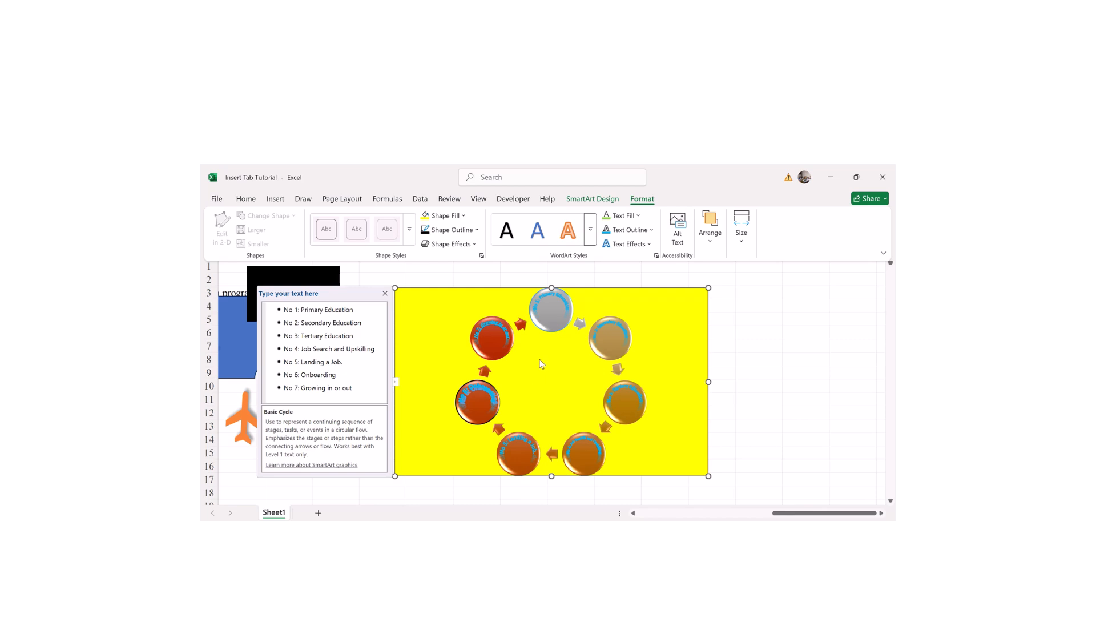
# - Hide the worksheet gridlines and show them again
pyautogui.click(709, 241)
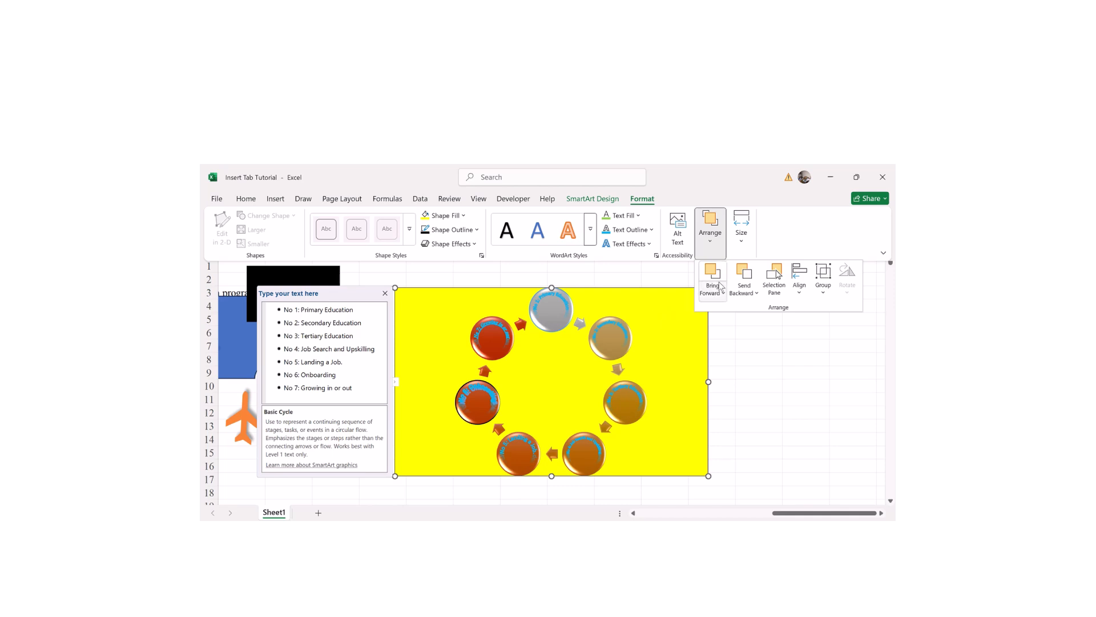
pyautogui.click(802, 295)
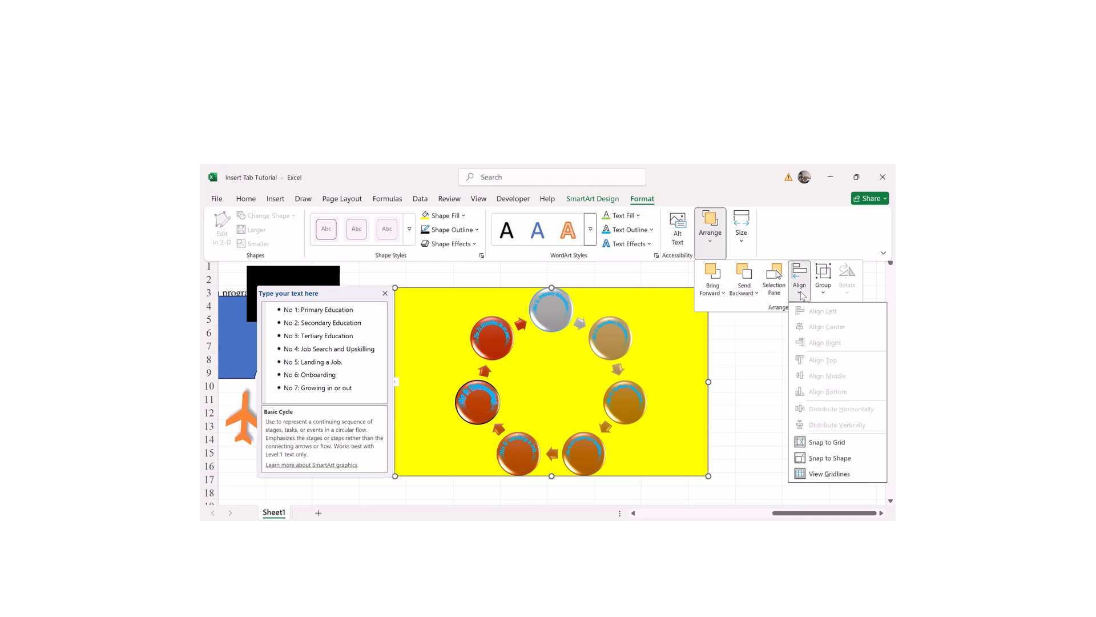
pyautogui.click(816, 481)
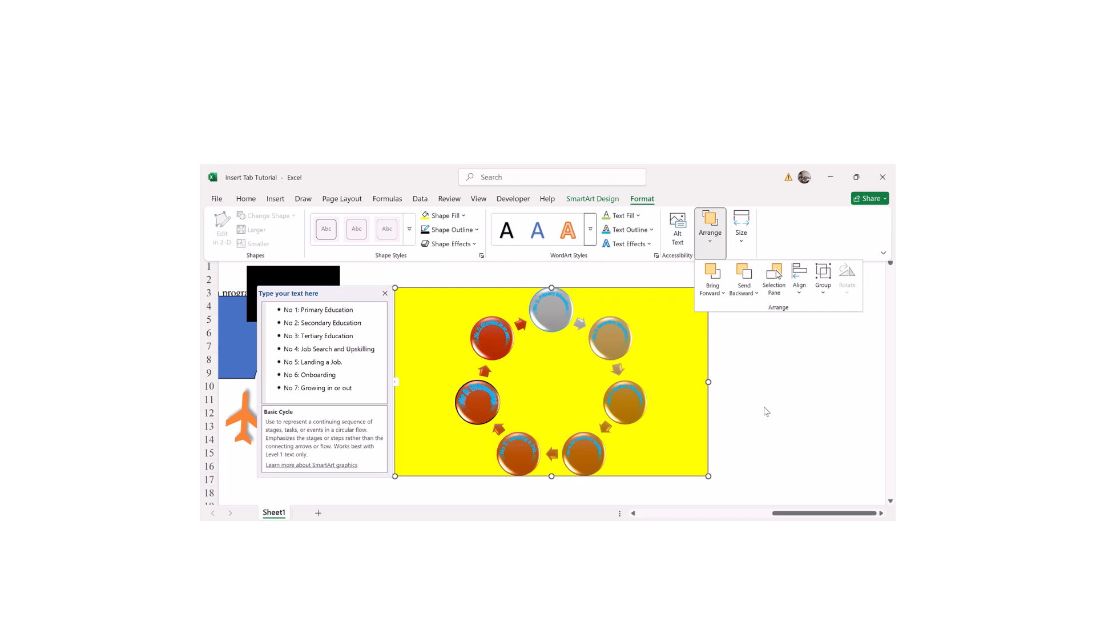
pyautogui.click(813, 411)
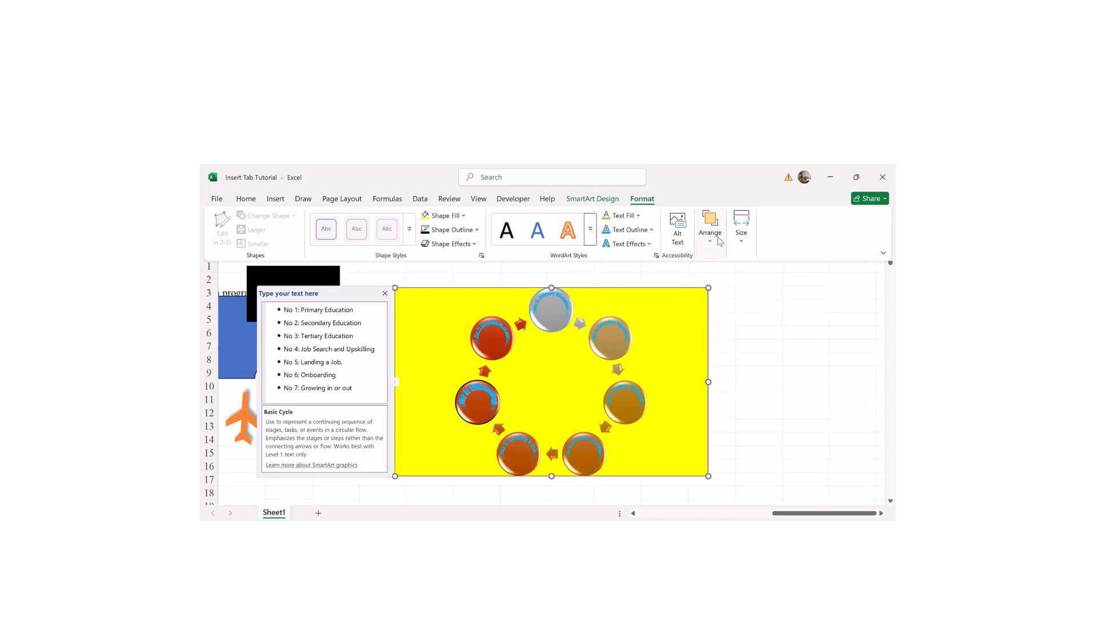
# - Set the SmartArt graphic's height to 4.3 inches and its width to 5.6 inches
pyautogui.click(740, 226)
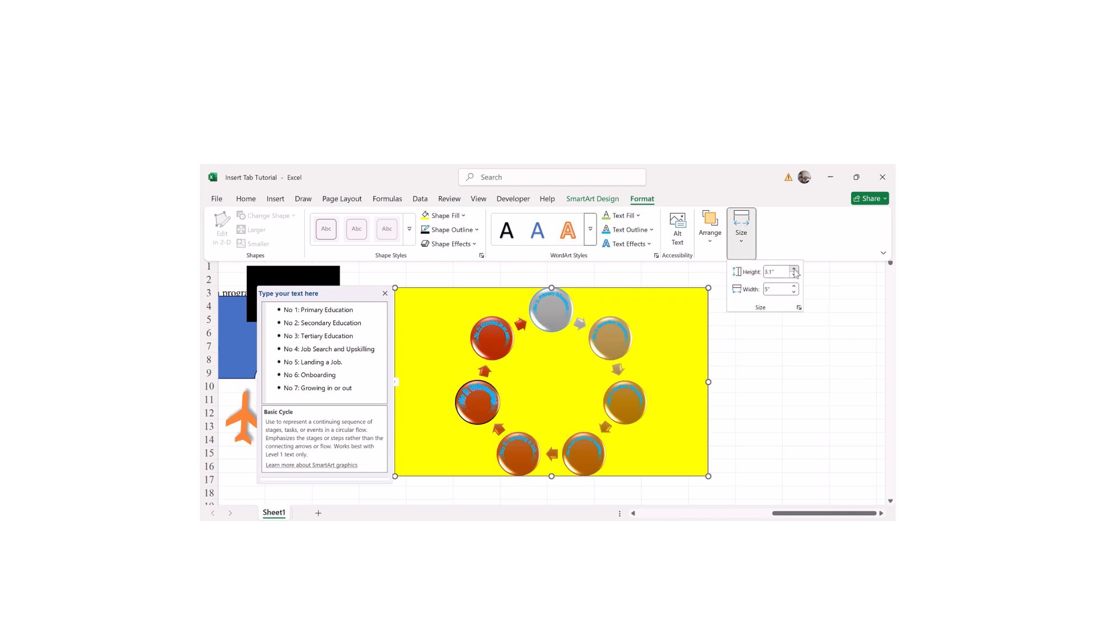
pyautogui.click(795, 271)
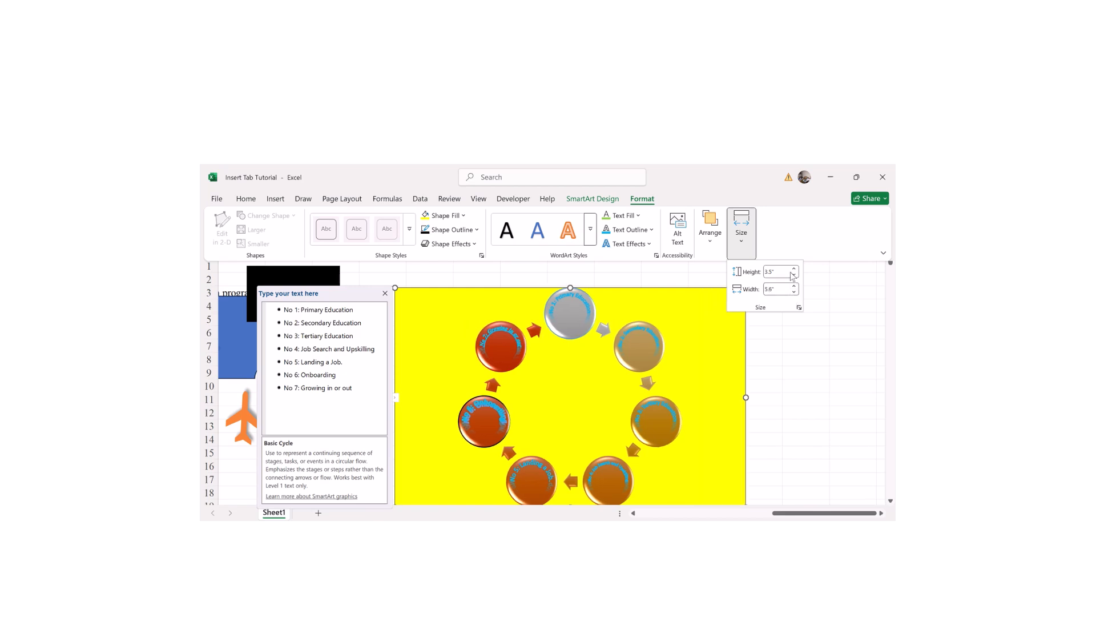
pyautogui.click(794, 271)
pyautogui.click(794, 270)
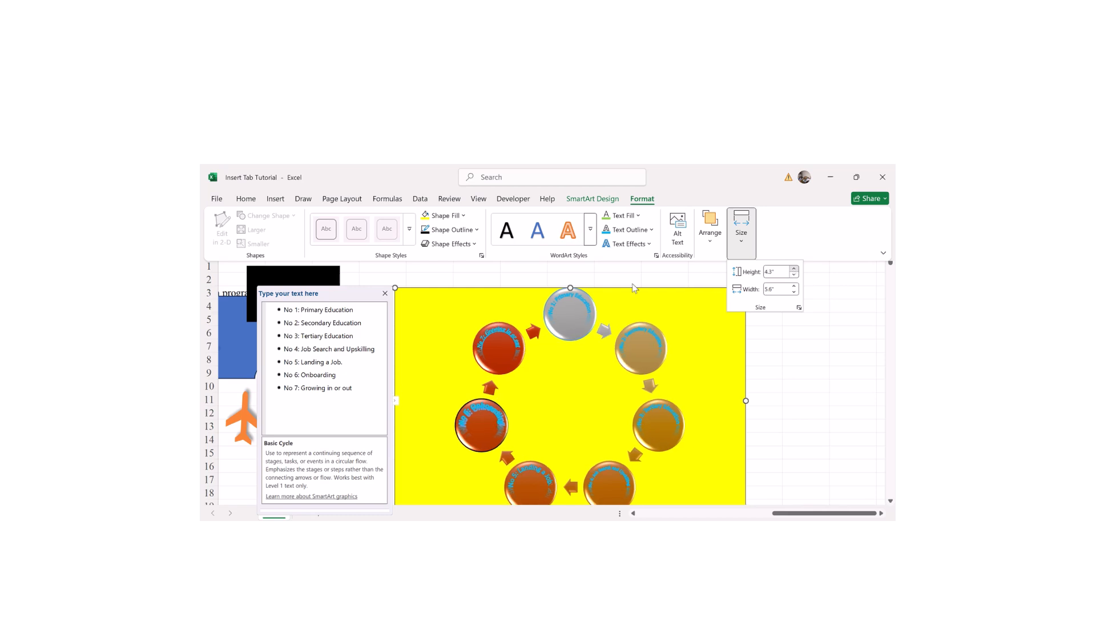
pyautogui.click(570, 286)
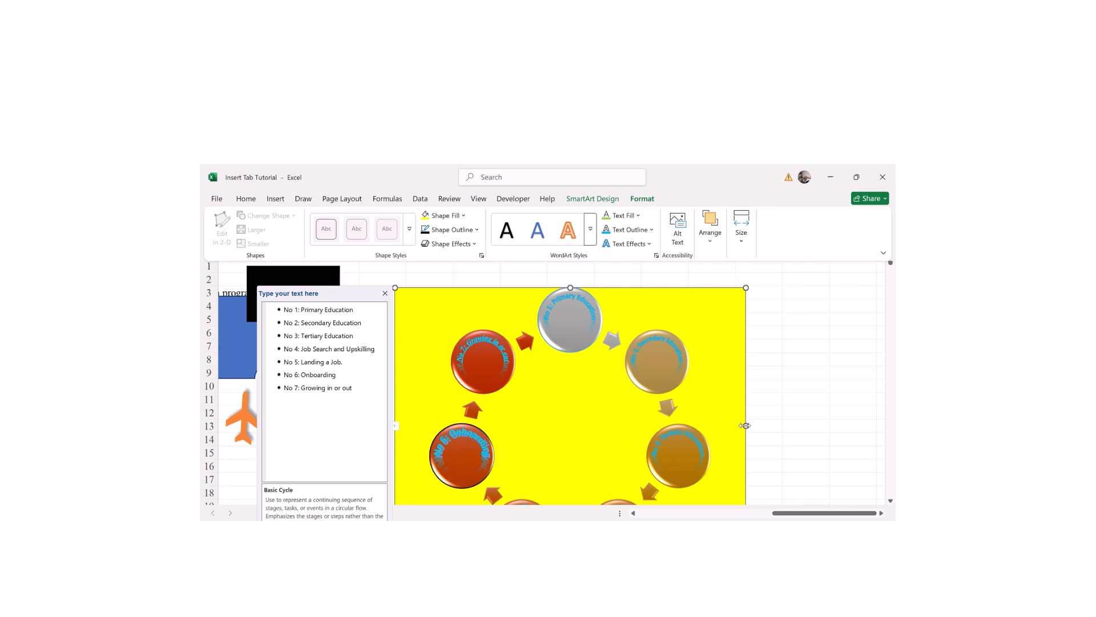
# - Widen the SmartArt graphic to the end of column AE and extend its upper edge to row 1
pyautogui.click(745, 426)
pyautogui.moveTo(746, 426); pyautogui.dragTo(810, 423)
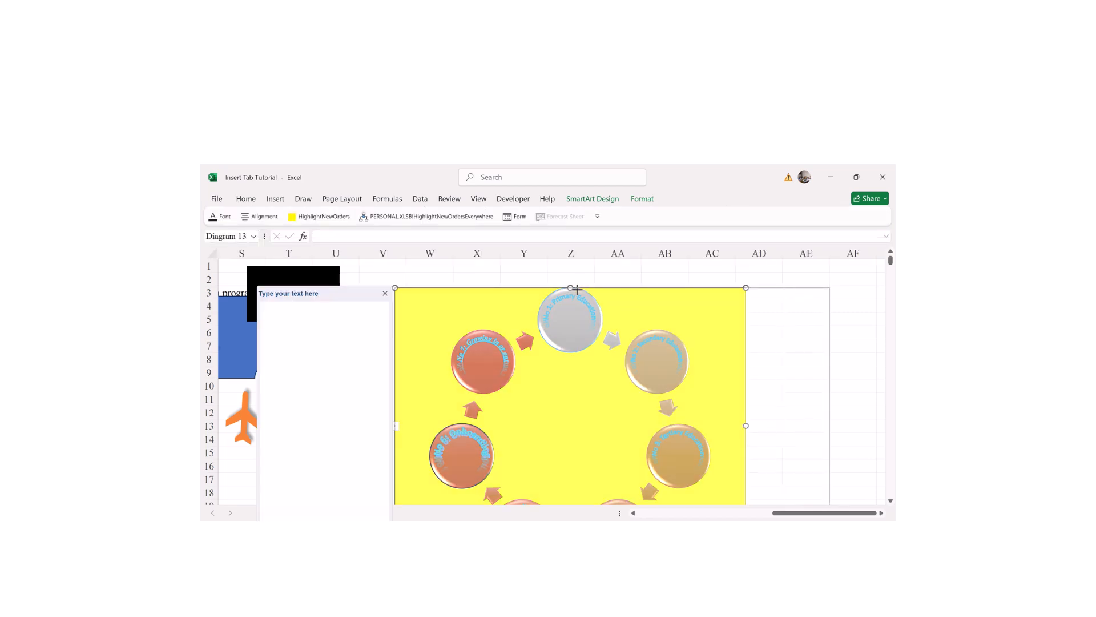
pyautogui.moveTo(613, 288); pyautogui.dragTo(617, 242)
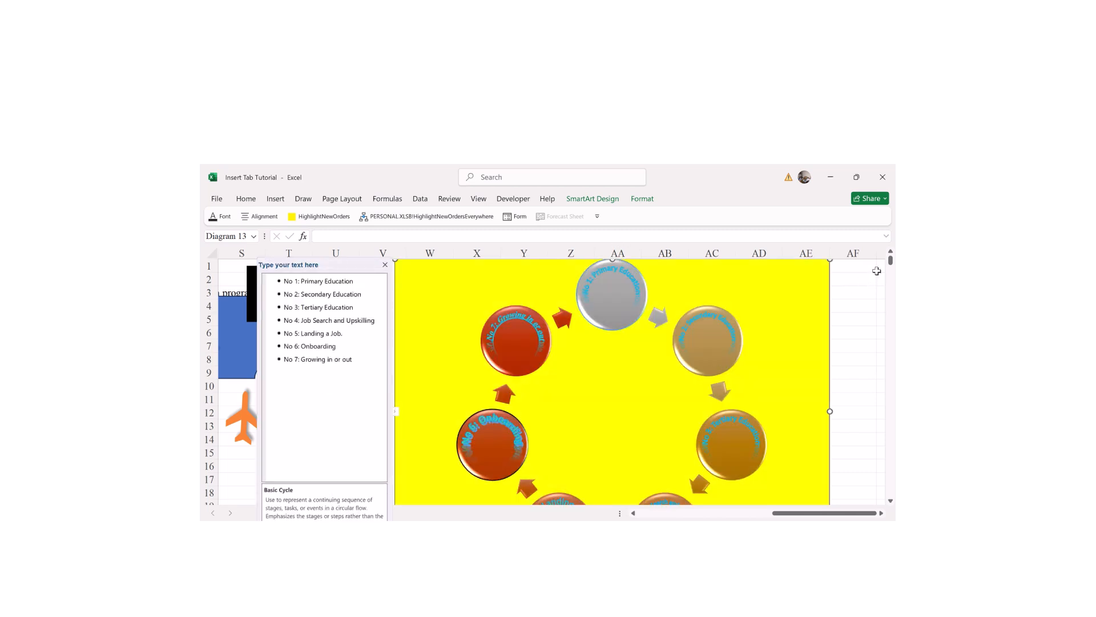
pyautogui.moveTo(895, 262); pyautogui.dragTo(887, 263)
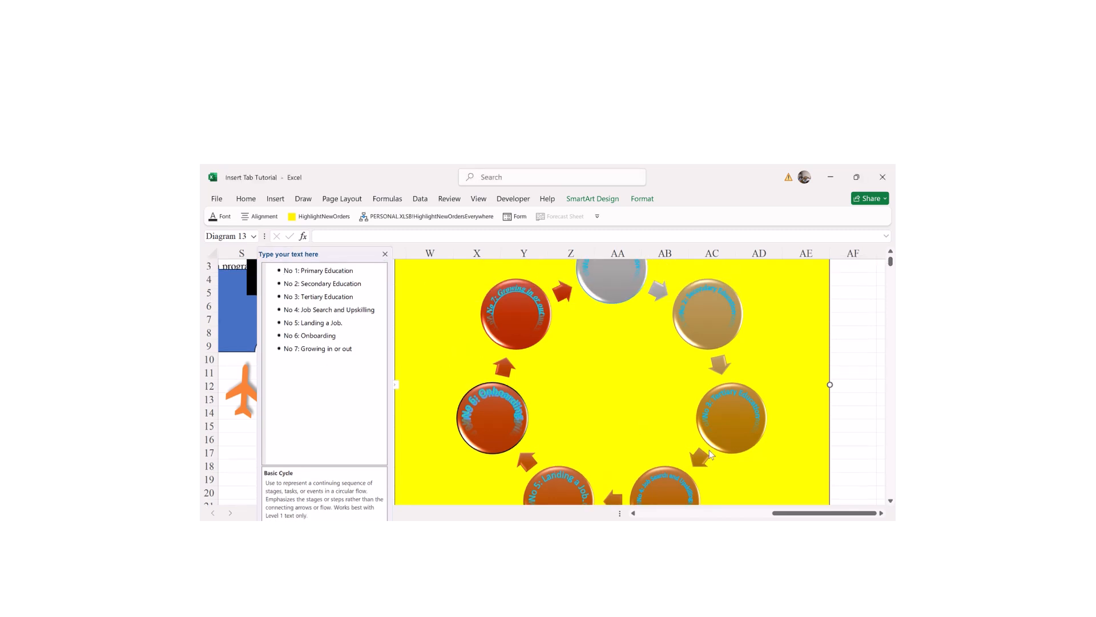
pyautogui.click(855, 432)
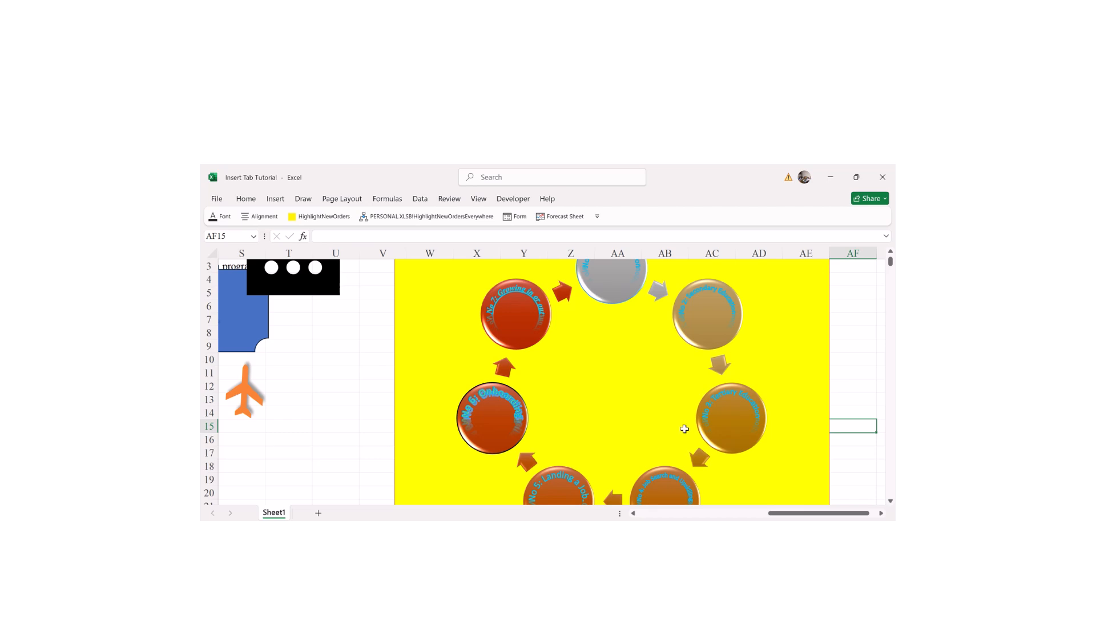
# - Move the black three-dot graphic to rows 11 to 14 so it overlaps the SmartArt graphic's left edge
pyautogui.moveTo(320, 291); pyautogui.dragTo(407, 417)
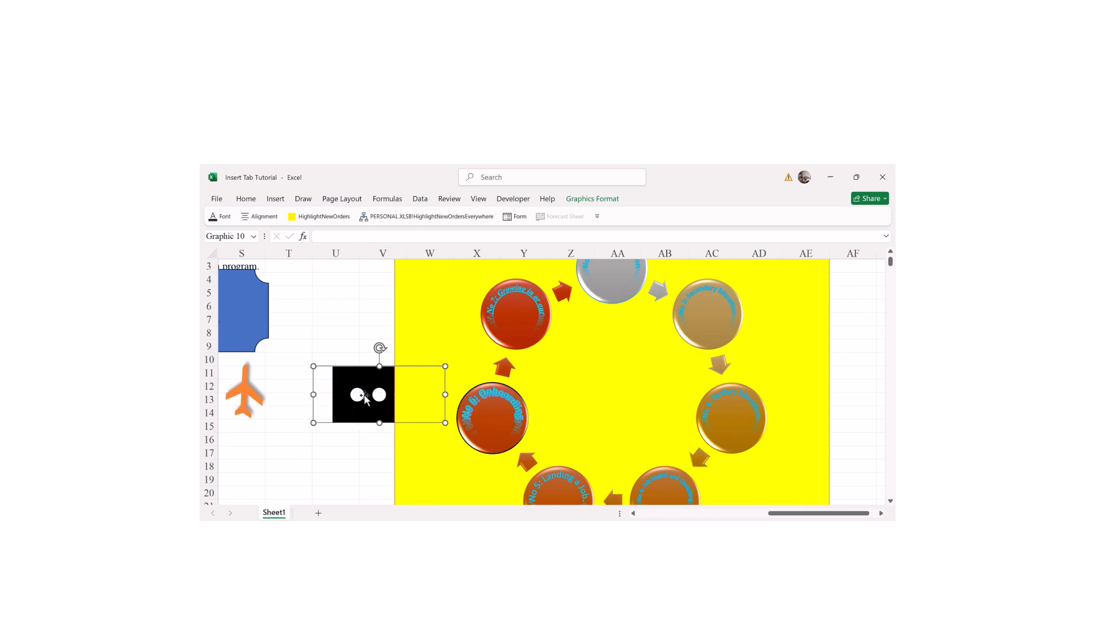
pyautogui.click(346, 452)
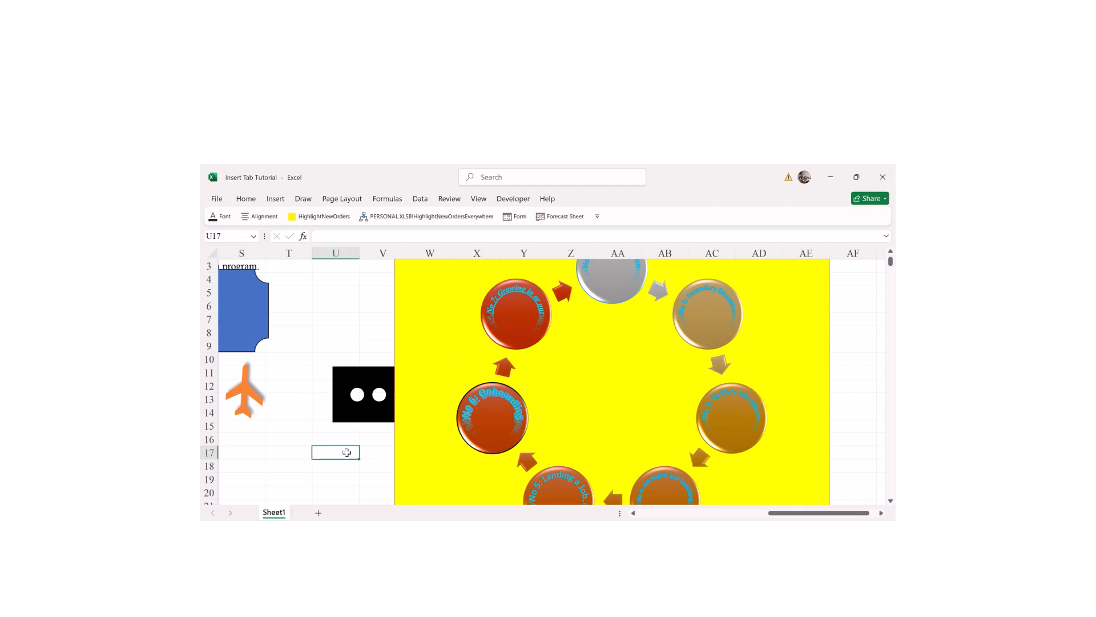
pyautogui.click(346, 383)
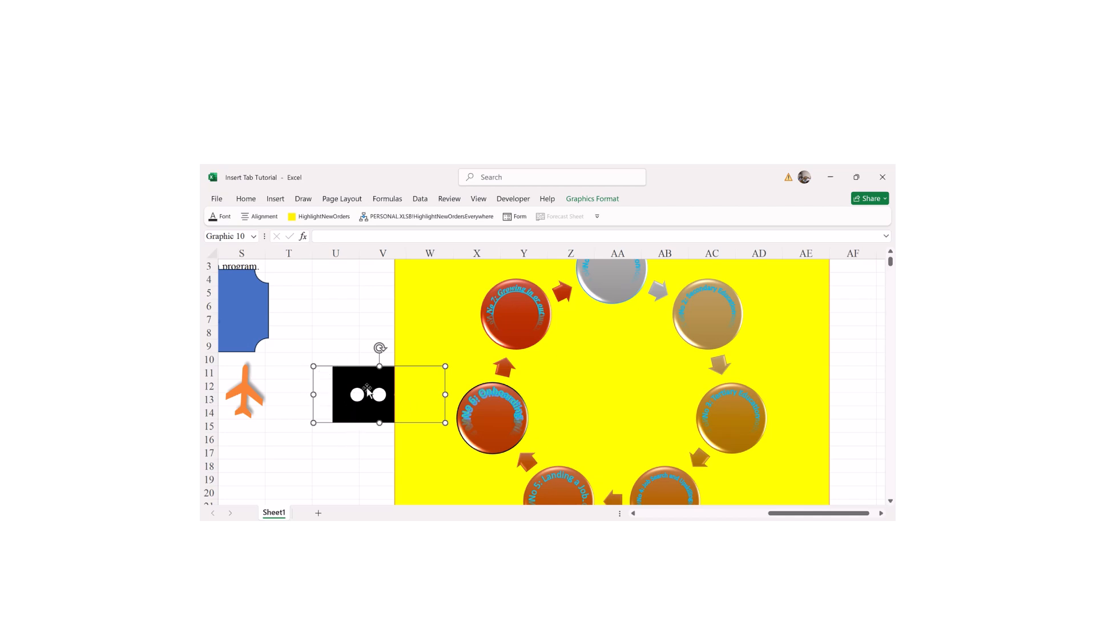
# - Send the SmartArt graphic backward, behind the black three-dot graphic
pyautogui.click(462, 340)
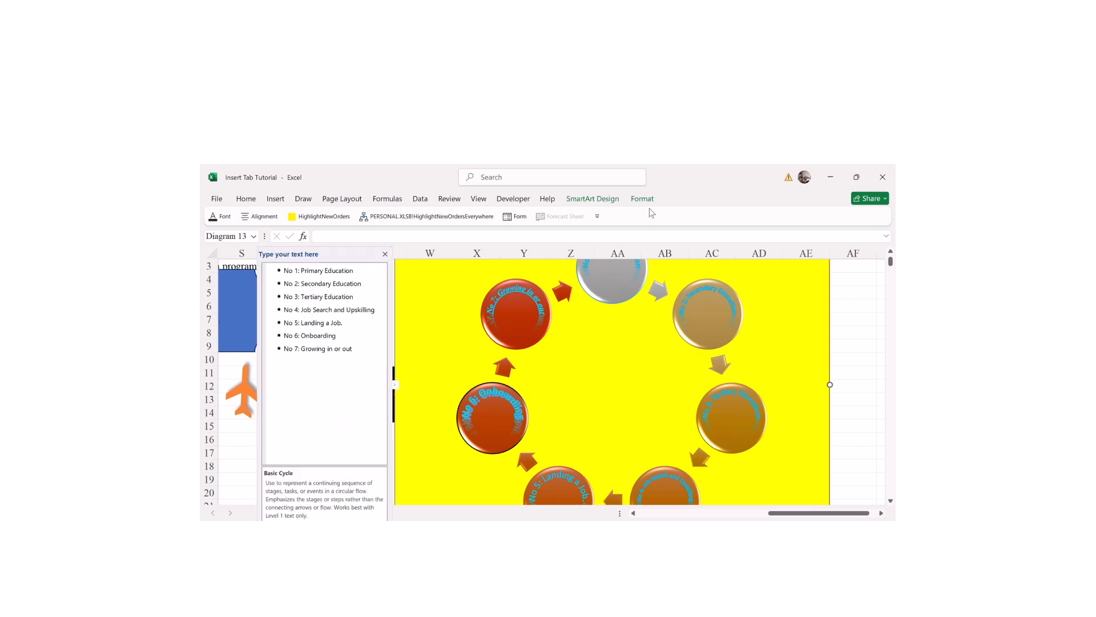
pyautogui.click(642, 201)
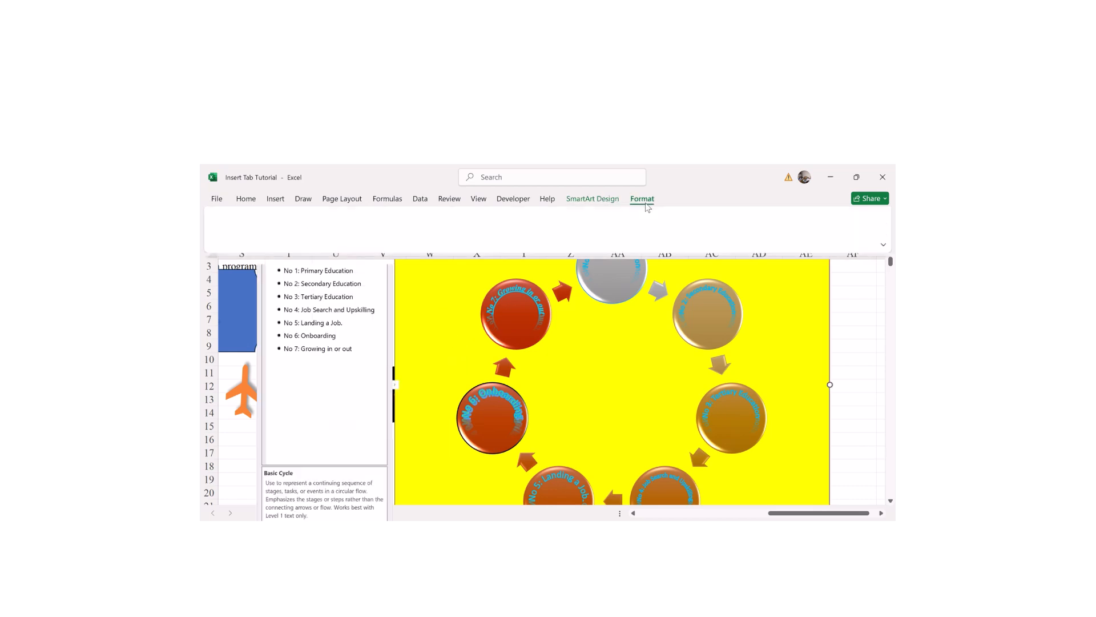
pyautogui.click(709, 245)
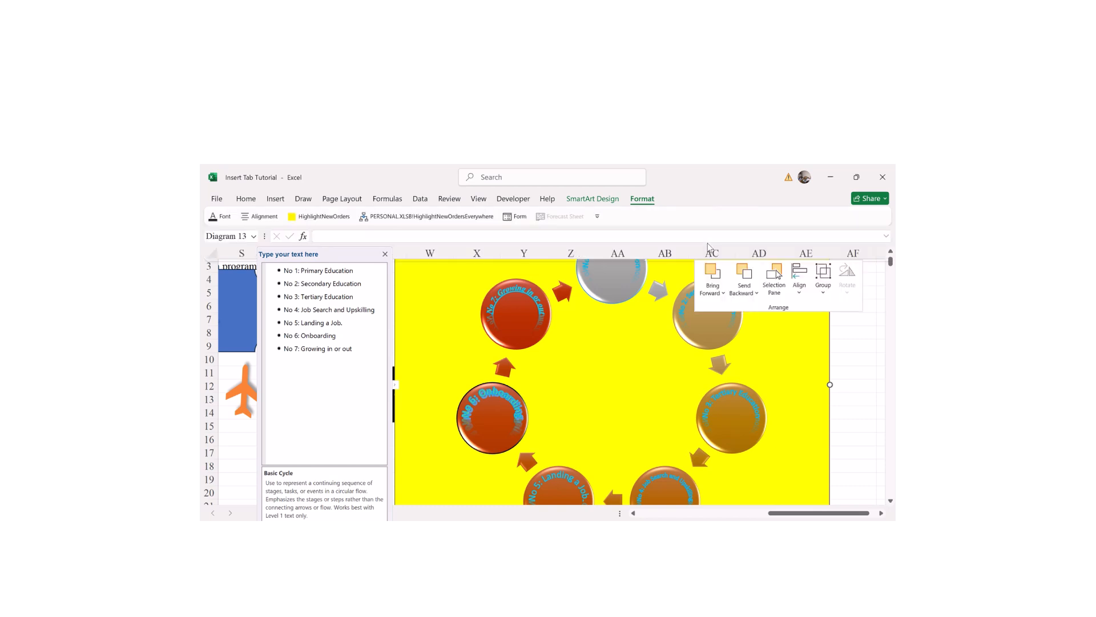
pyautogui.click(747, 275)
pyautogui.click(747, 275)
pyautogui.click(427, 329)
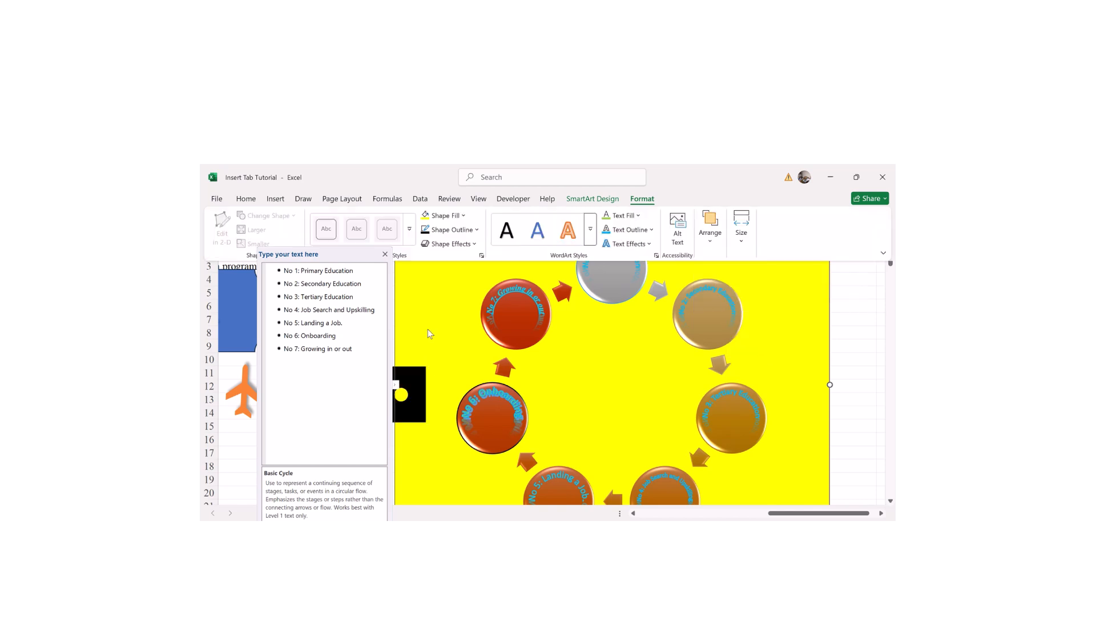
pyautogui.hotkey('ctrl', 'F1')
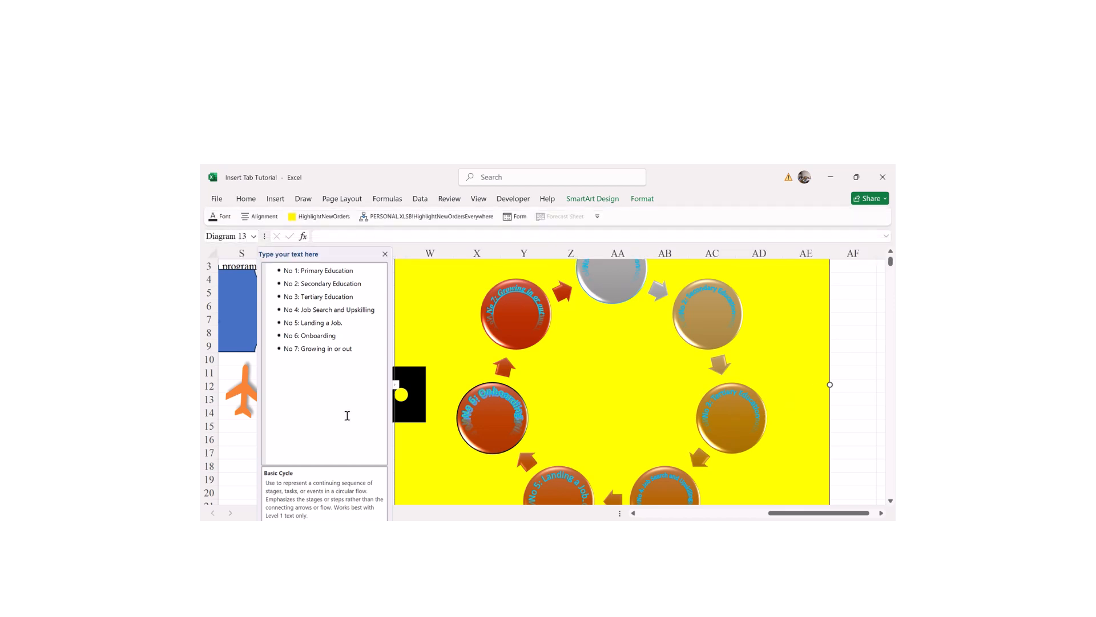
pyautogui.click(224, 451)
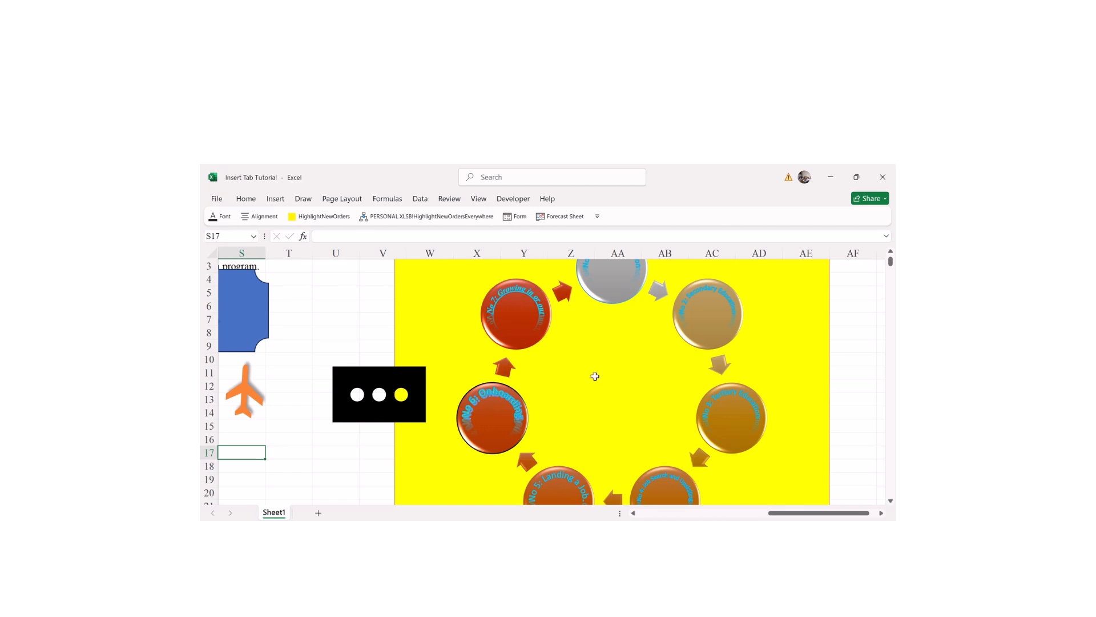
# - Move the black three-dot graphic inside the ring of circles and enlarge it down to row 18 and sideways
pyautogui.moveTo(892, 266); pyautogui.dragTo(892, 262)
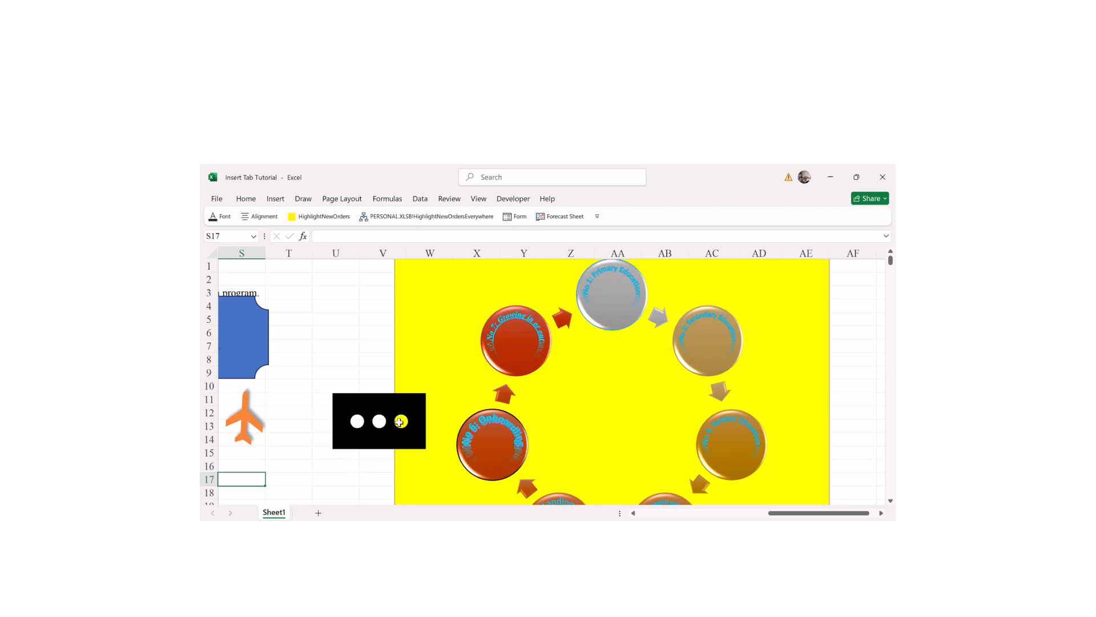
pyautogui.click(369, 399)
pyautogui.moveTo(369, 399); pyautogui.dragTo(612, 338)
pyautogui.moveTo(613, 440); pyautogui.dragTo(615, 499)
pyautogui.moveTo(546, 420); pyautogui.dragTo(501, 419)
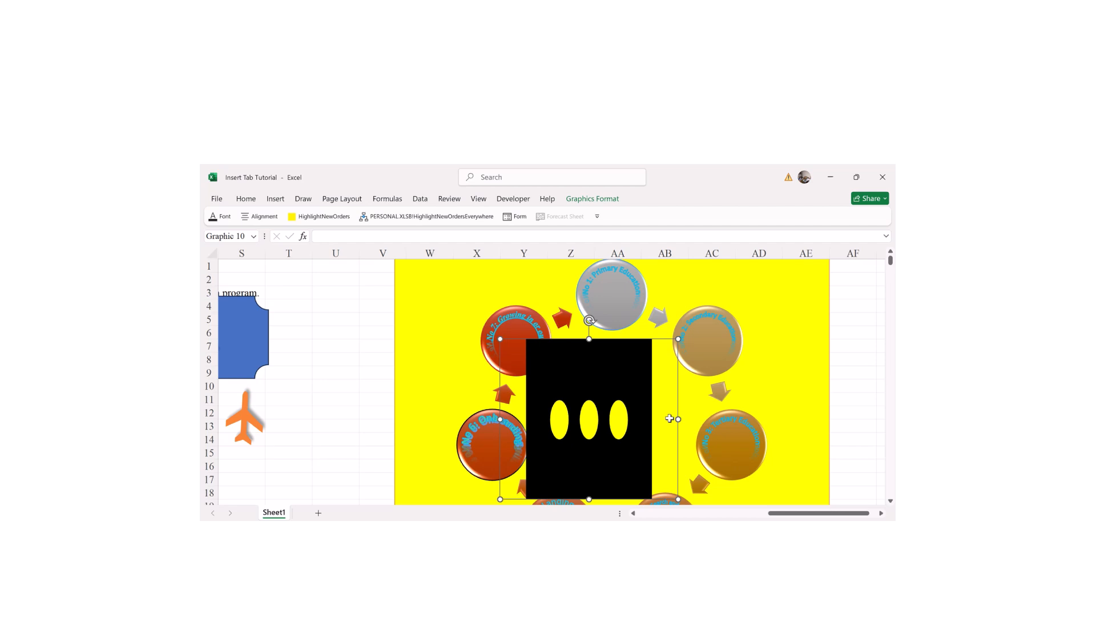
pyautogui.moveTo(678, 420); pyautogui.dragTo(697, 421)
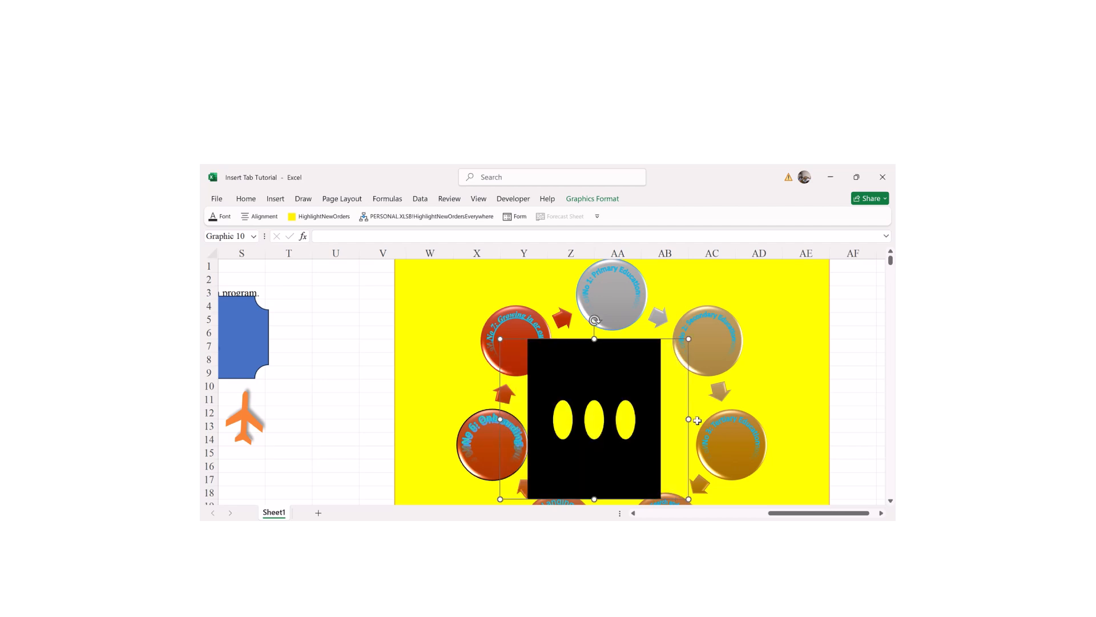
# - Centre the black three-dot graphic within the SmartArt cycle, below the No 1: Primary Education circle
pyautogui.moveTo(588, 392); pyautogui.dragTo(613, 385)
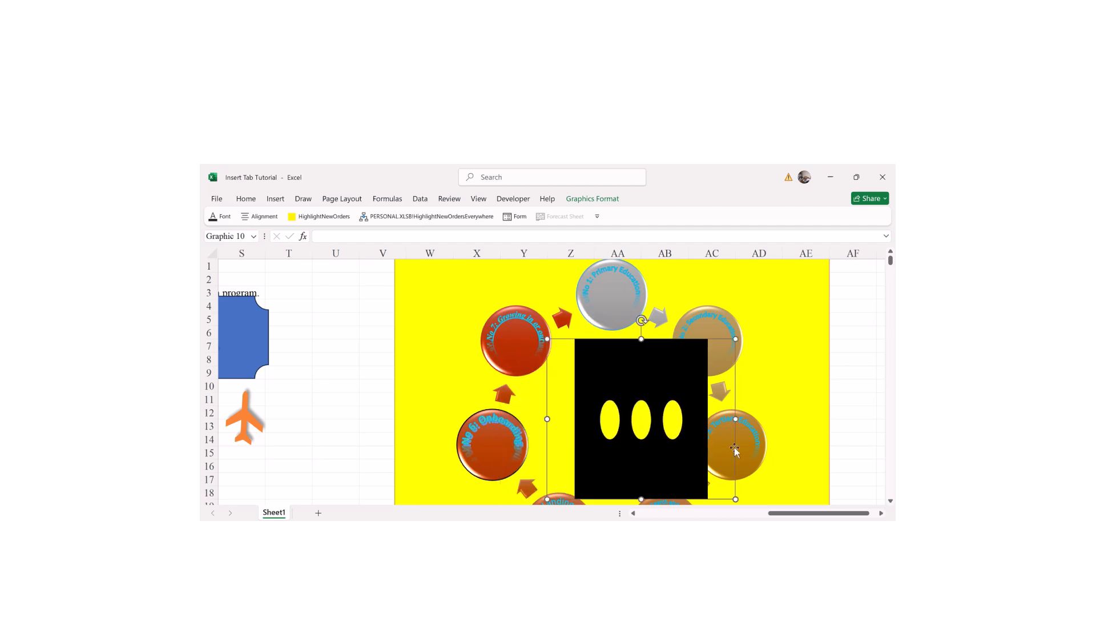
pyautogui.click(858, 408)
pyautogui.click(618, 394)
pyautogui.moveTo(617, 394); pyautogui.dragTo(600, 390)
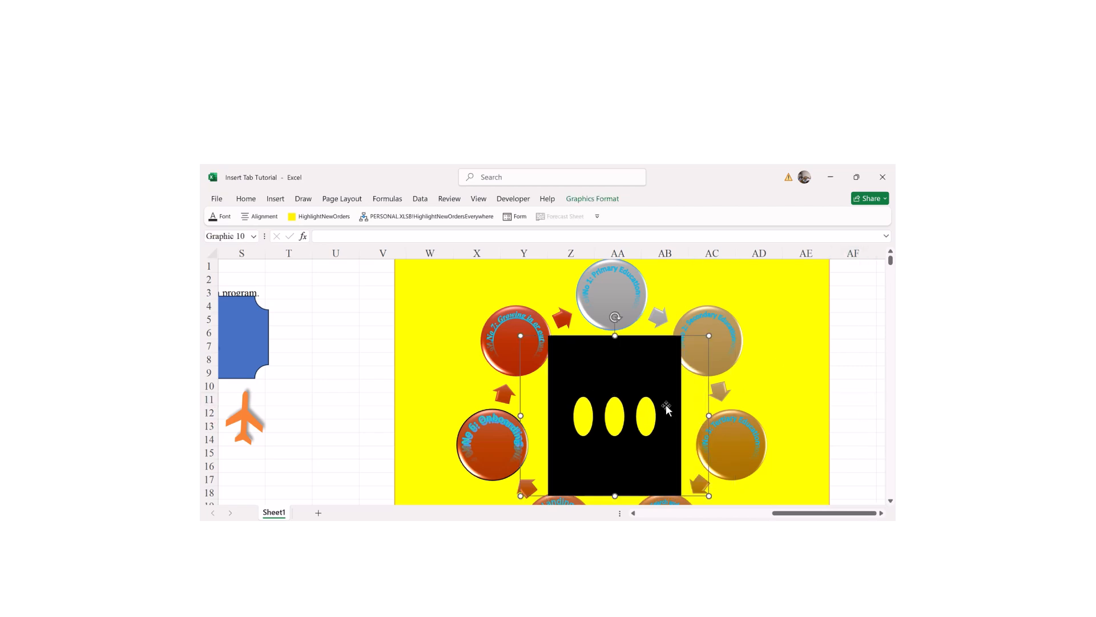
pyautogui.click(854, 371)
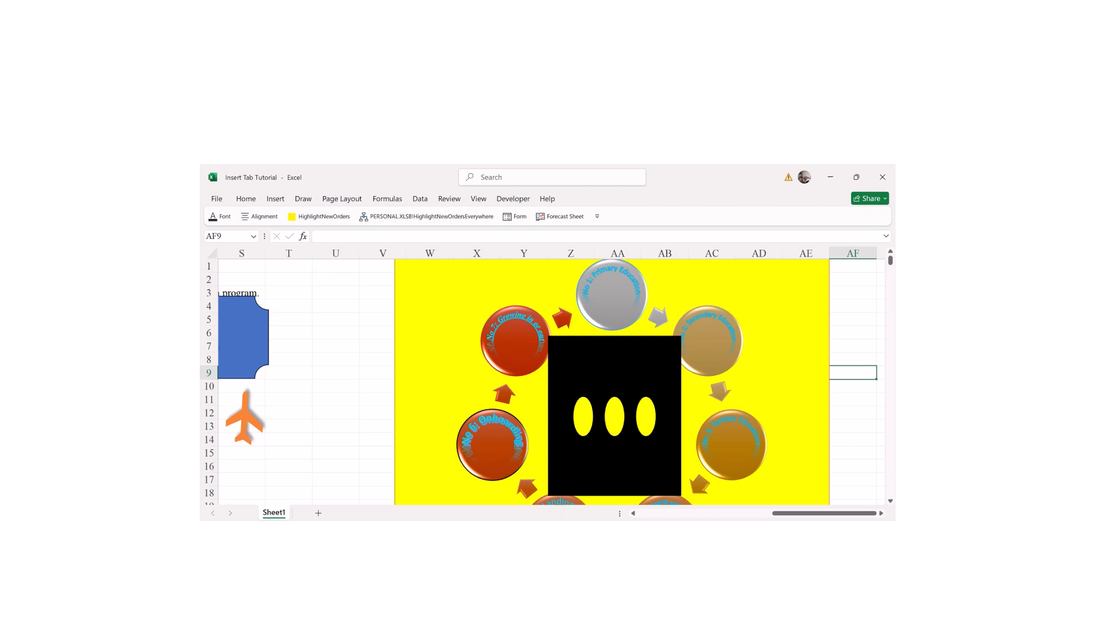
# - Review the finished SmartArt cycle alongside the other illustrations and the employee table at the start of the sheet
pyautogui.scroll(-1, 672, 377)
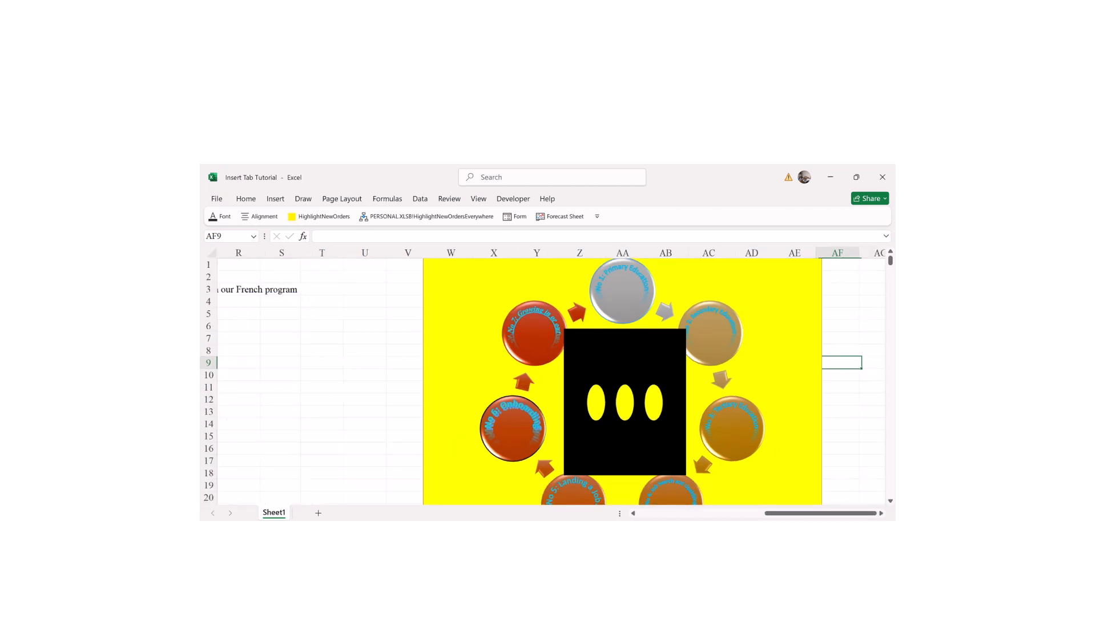
pyautogui.scroll(-2, 671, 377)
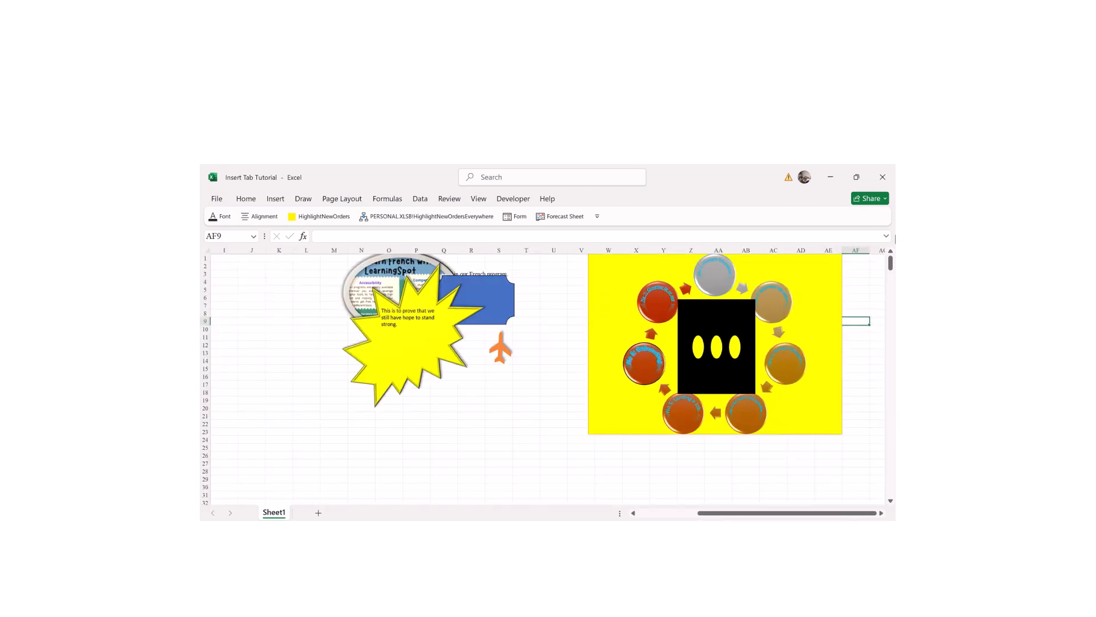
pyautogui.moveTo(892, 269); pyautogui.dragTo(892, 268)
pyautogui.click(767, 272)
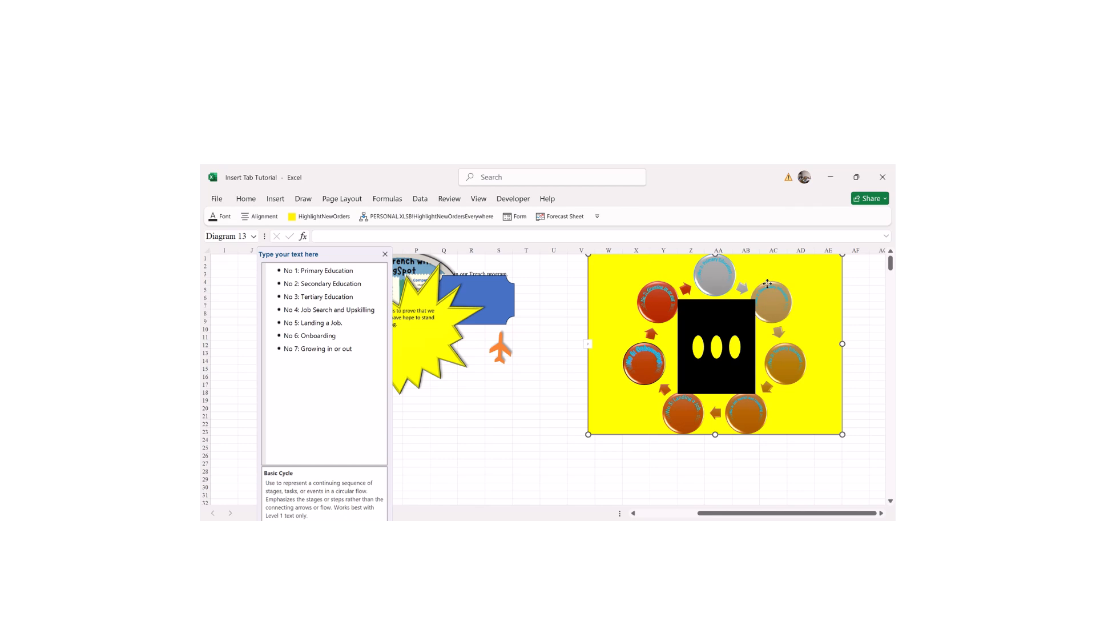
pyautogui.click(648, 493)
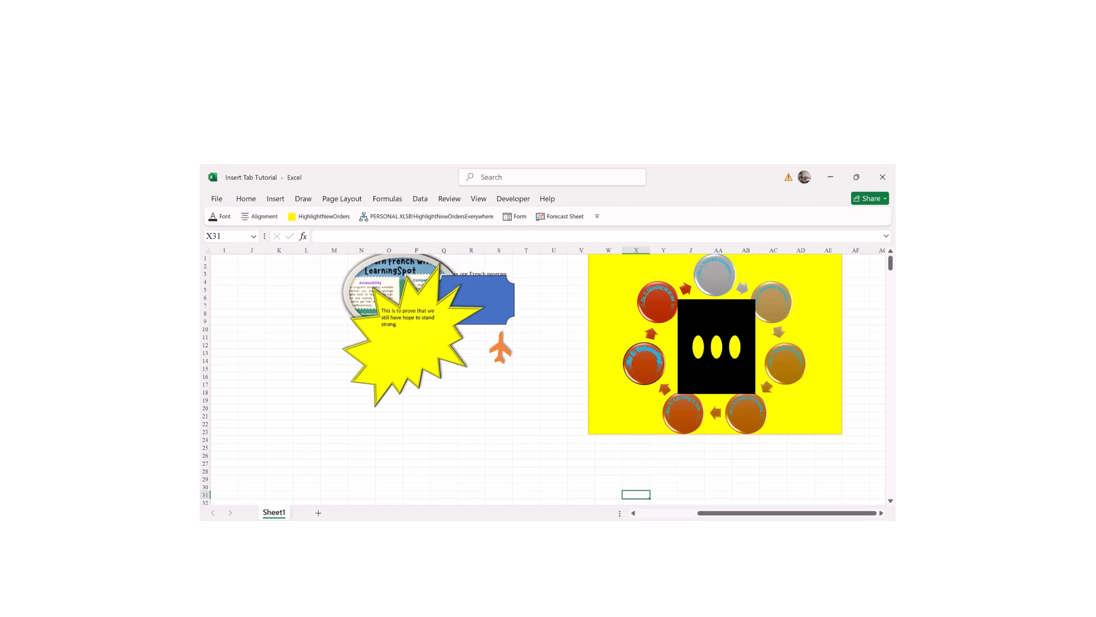
pyautogui.scroll(5, 467, 364)
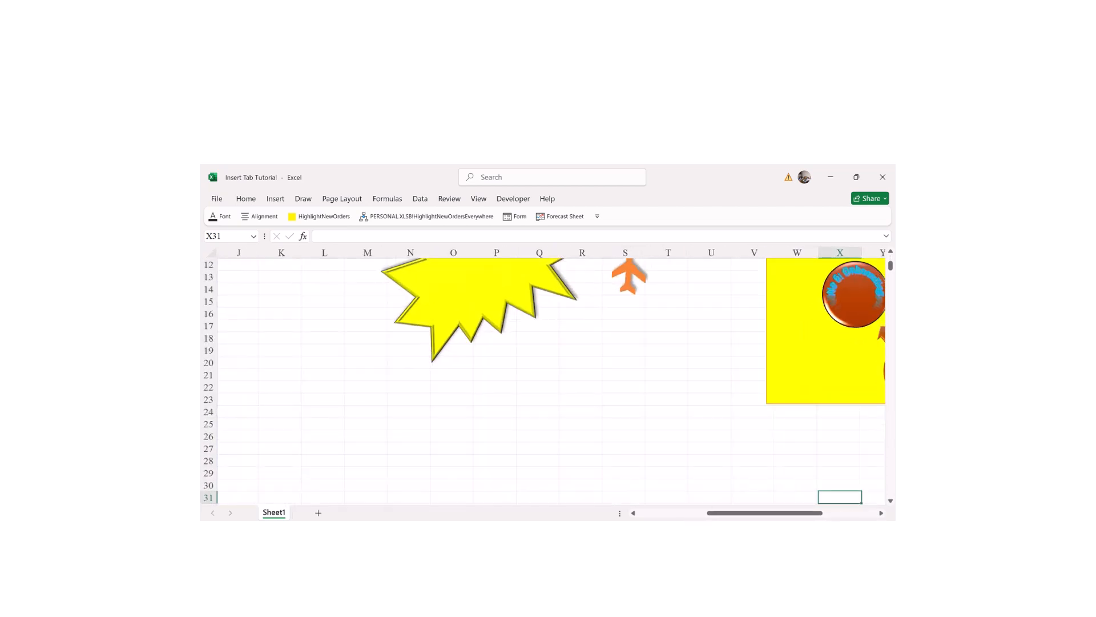
pyautogui.click(634, 449)
pyautogui.moveTo(736, 513); pyautogui.dragTo(608, 519)
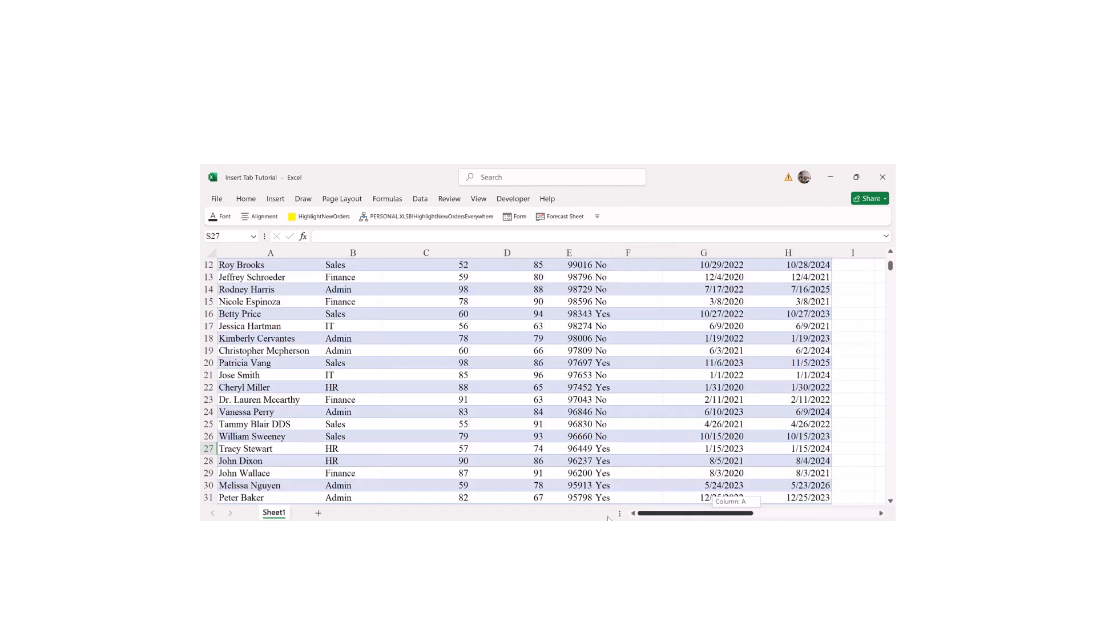
pyautogui.moveTo(892, 272); pyautogui.dragTo(892, 263)
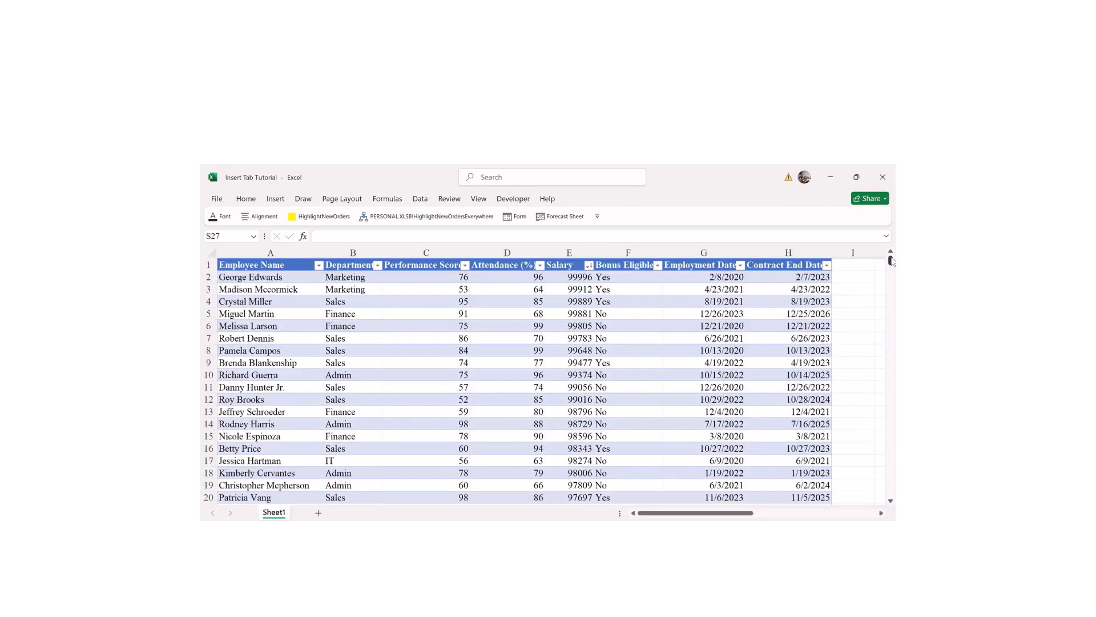
pyautogui.moveTo(669, 513); pyautogui.dragTo(807, 490)
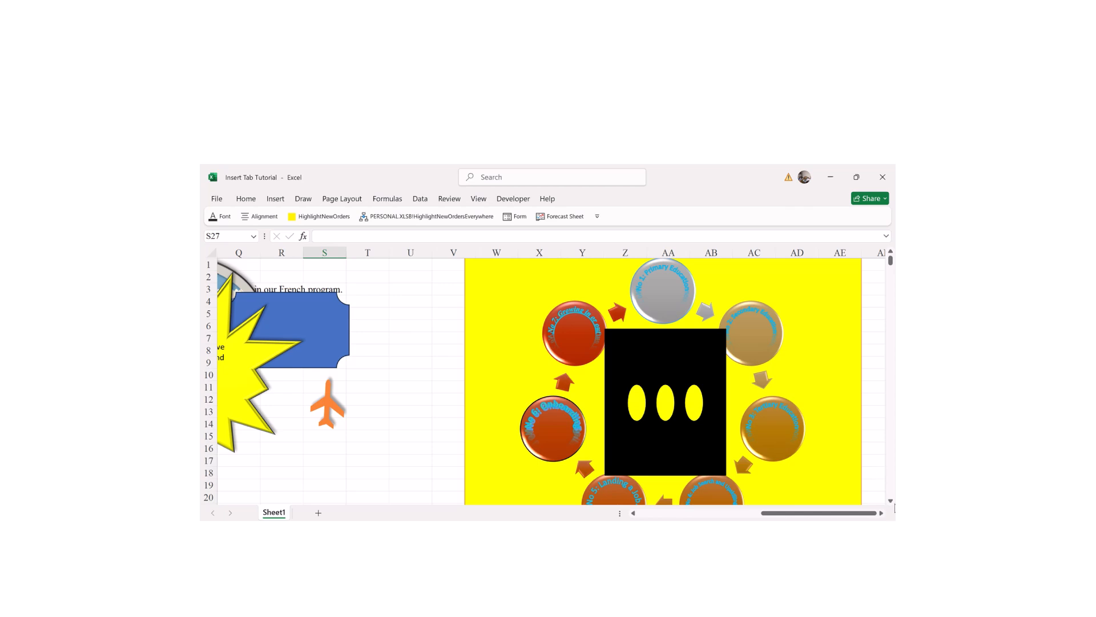
# - Insert a Vertical Box List SmartArt graphic below the yellow cycle graphic, starting from cell V33
pyautogui.scroll(-6, 892, 502)
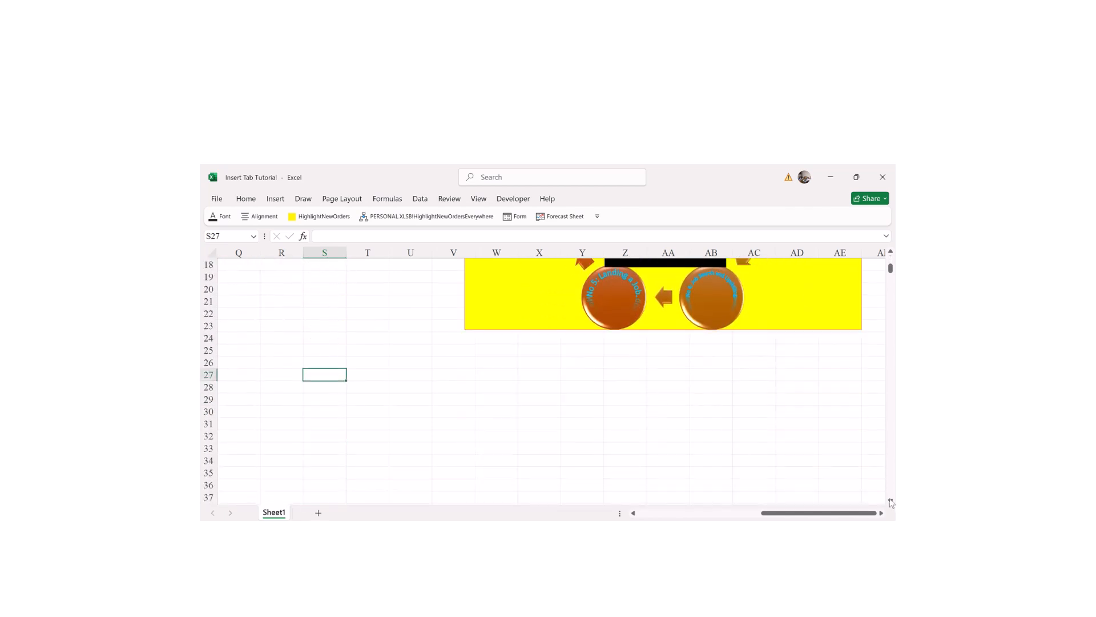
pyautogui.scroll(-2, 892, 503)
pyautogui.click(451, 398)
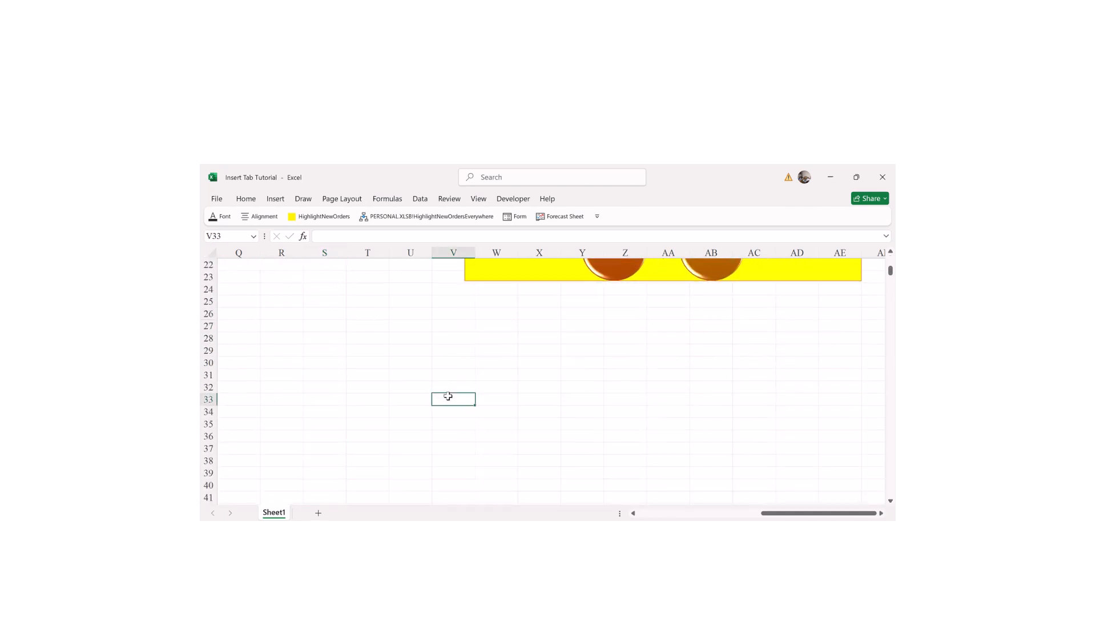
pyautogui.click(277, 201)
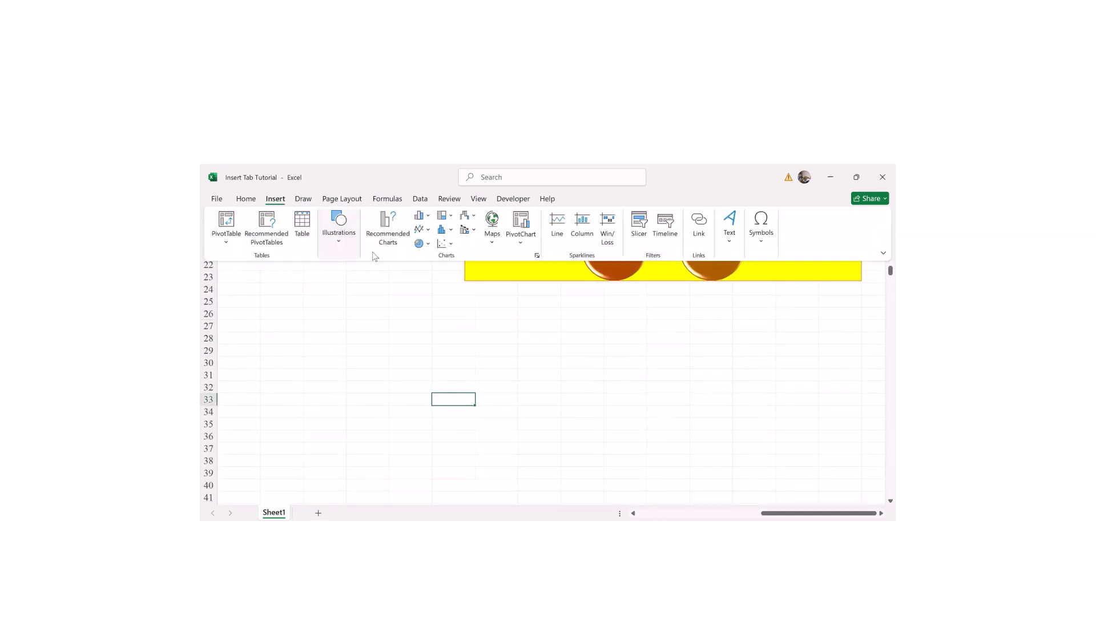
pyautogui.click(333, 234)
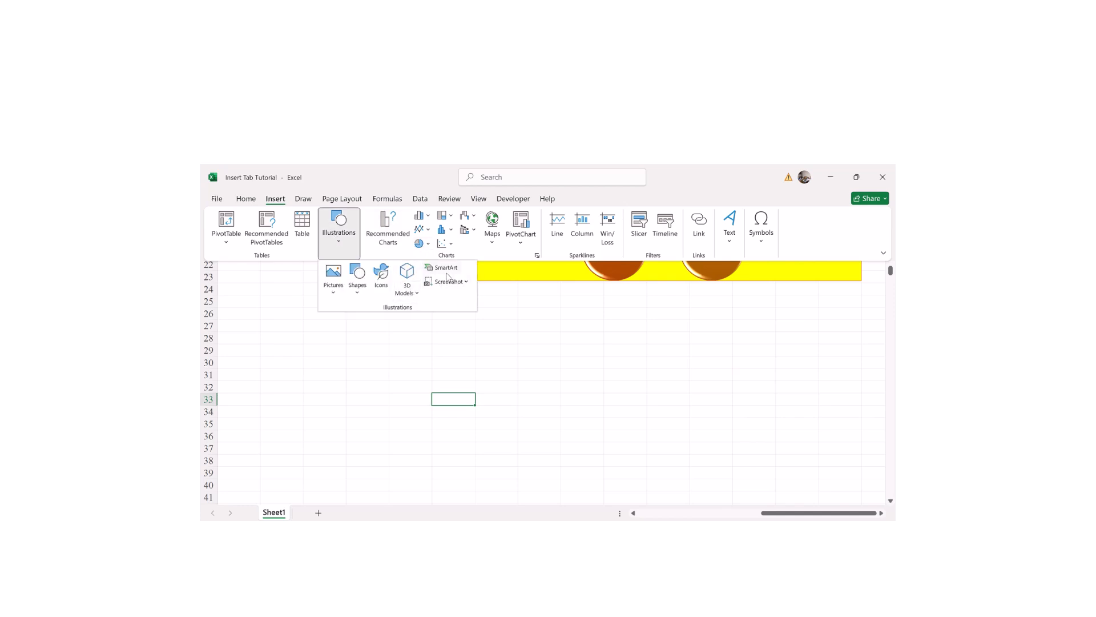
pyautogui.click(446, 269)
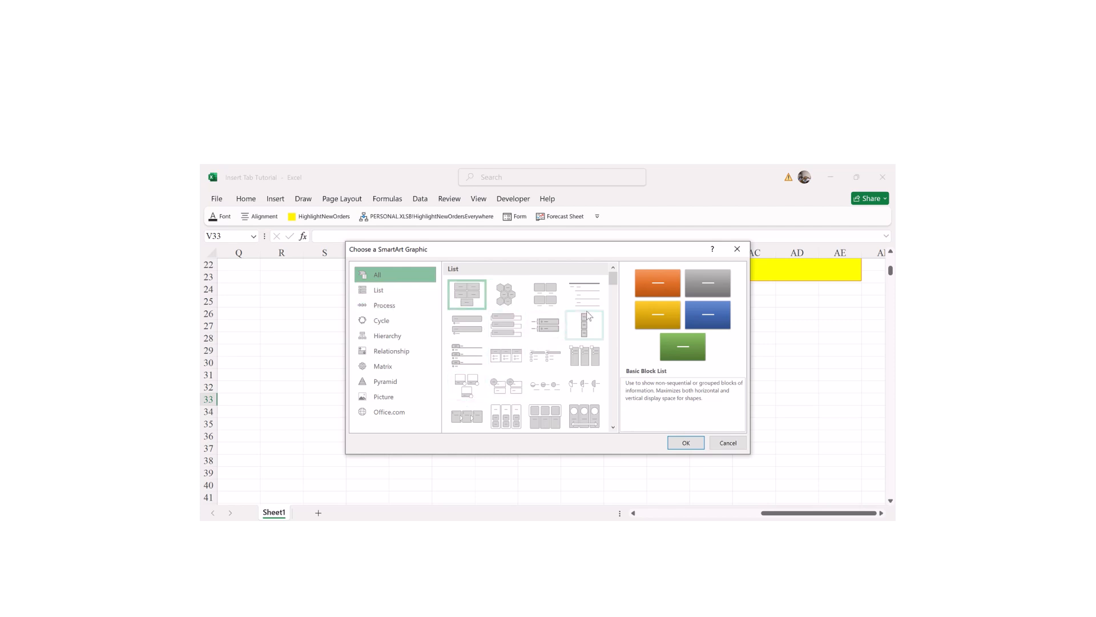
pyautogui.doubleClick(500, 329)
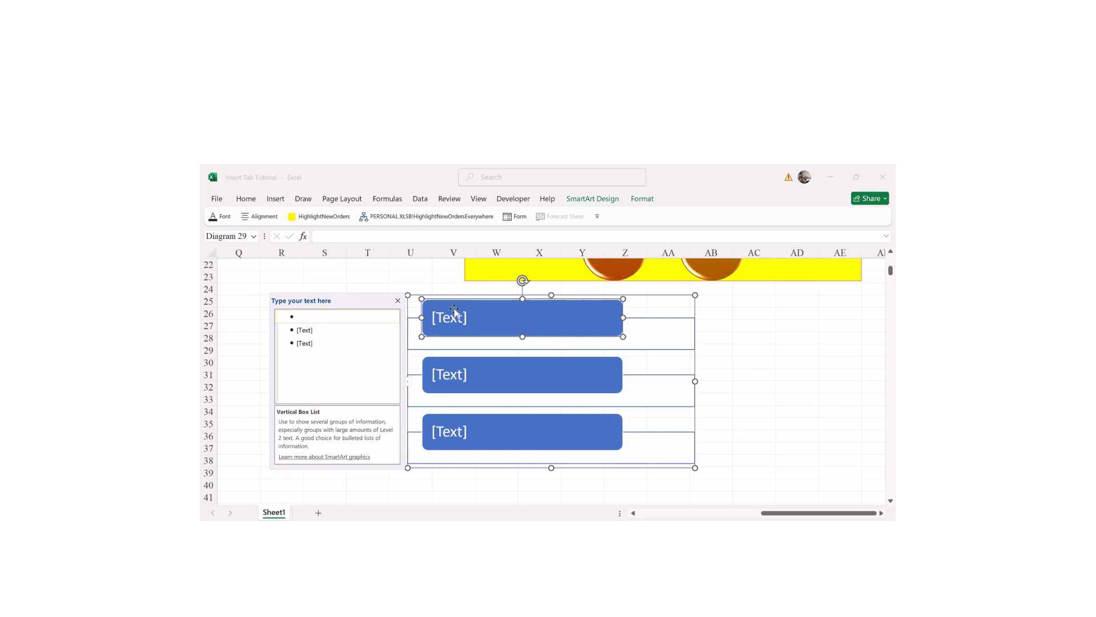
# - Fill the Vertical Box List with four entries: Introduction, Executive Summary, Background and Metholodgy
pyautogui.click(461, 323)
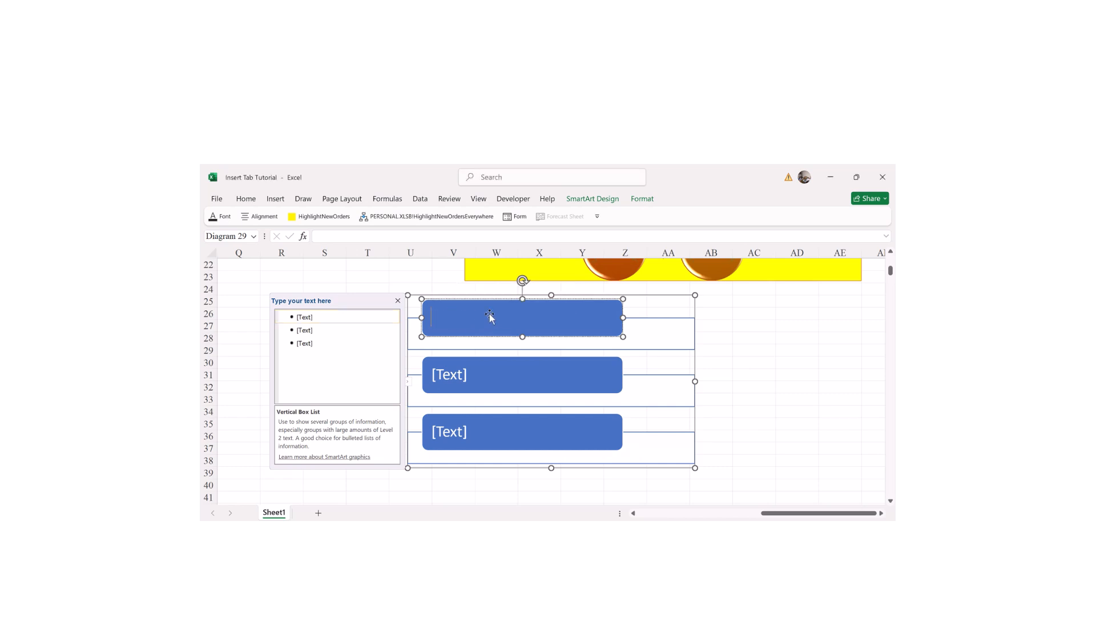
pyautogui.click(345, 315)
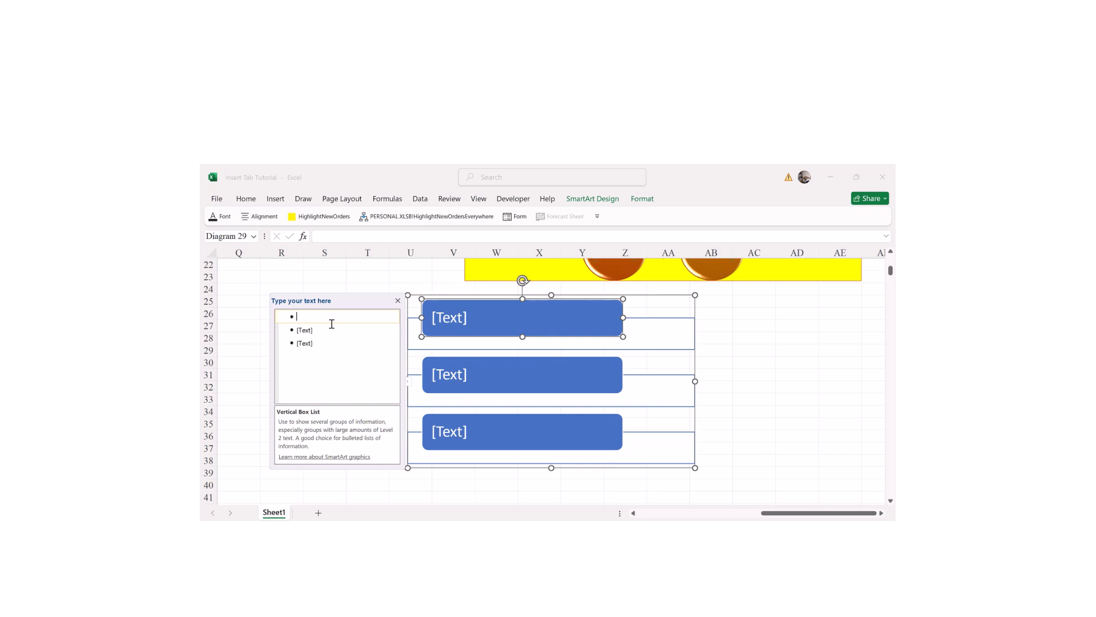
pyautogui.write('Introduction')
pyautogui.press('Return')
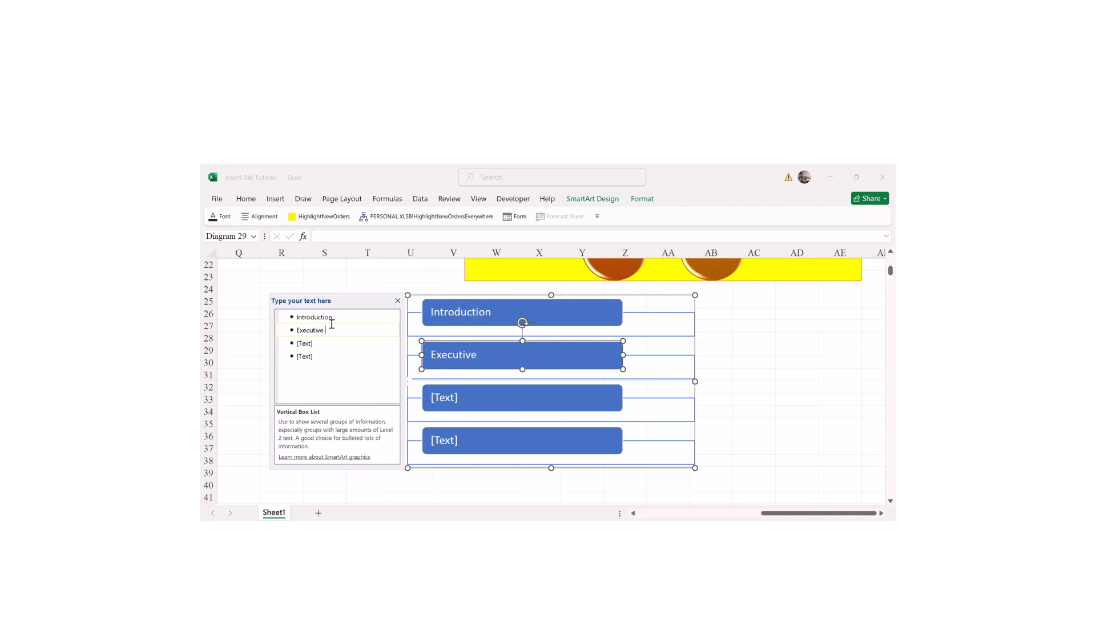
pyautogui.write('ummary')
pyautogui.click(313, 346)
pyautogui.write('Background')
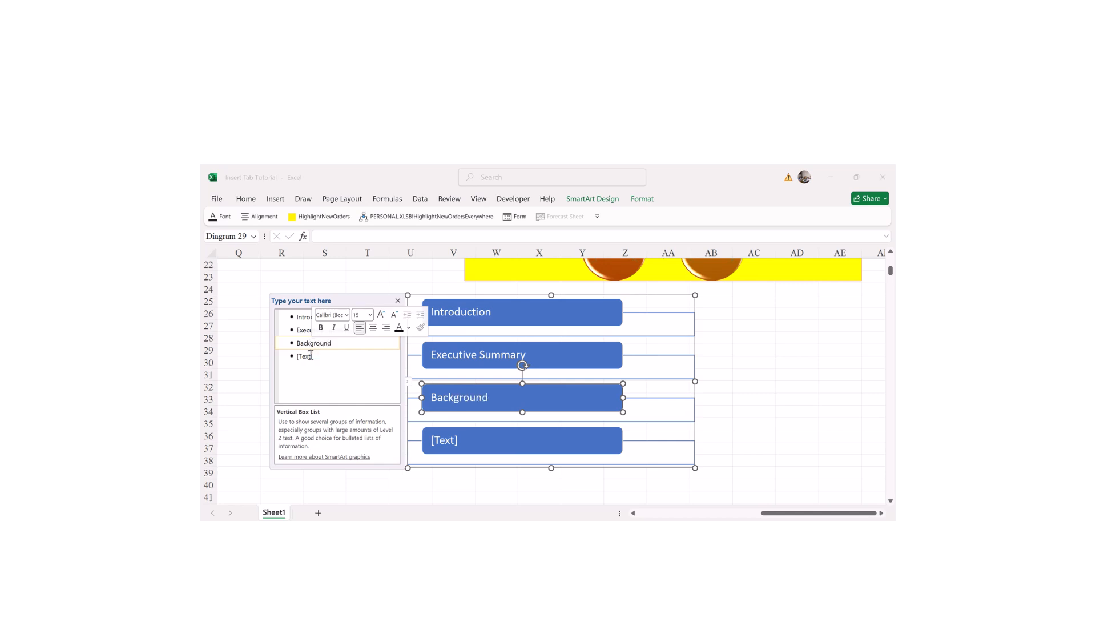
pyautogui.click(309, 360)
pyautogui.write('Methodolgy')
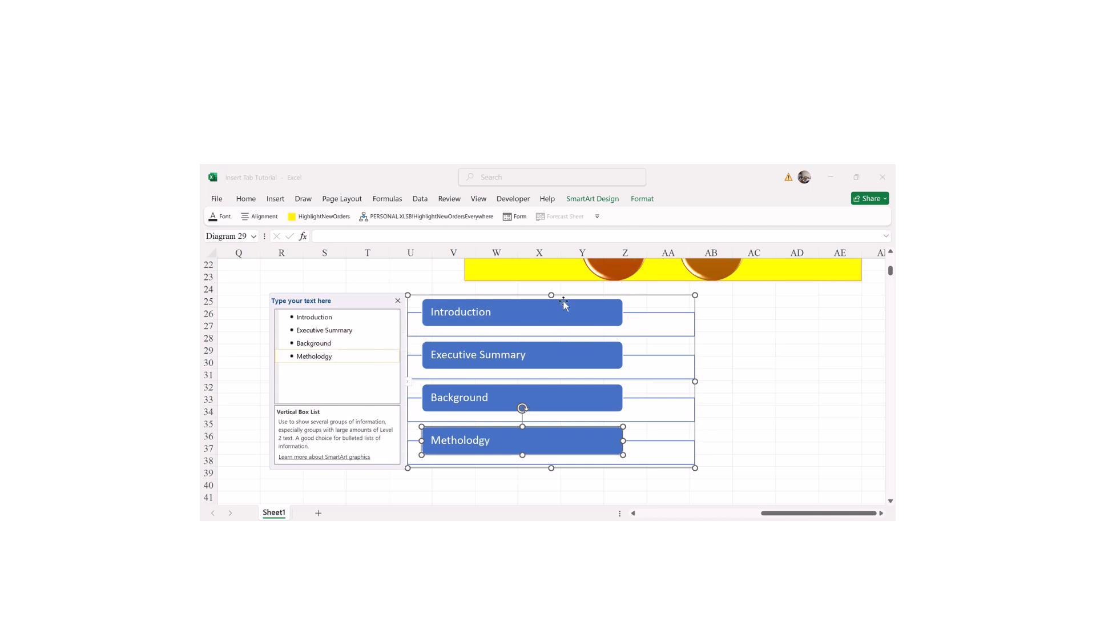
pyautogui.click(784, 336)
pyautogui.click(266, 396)
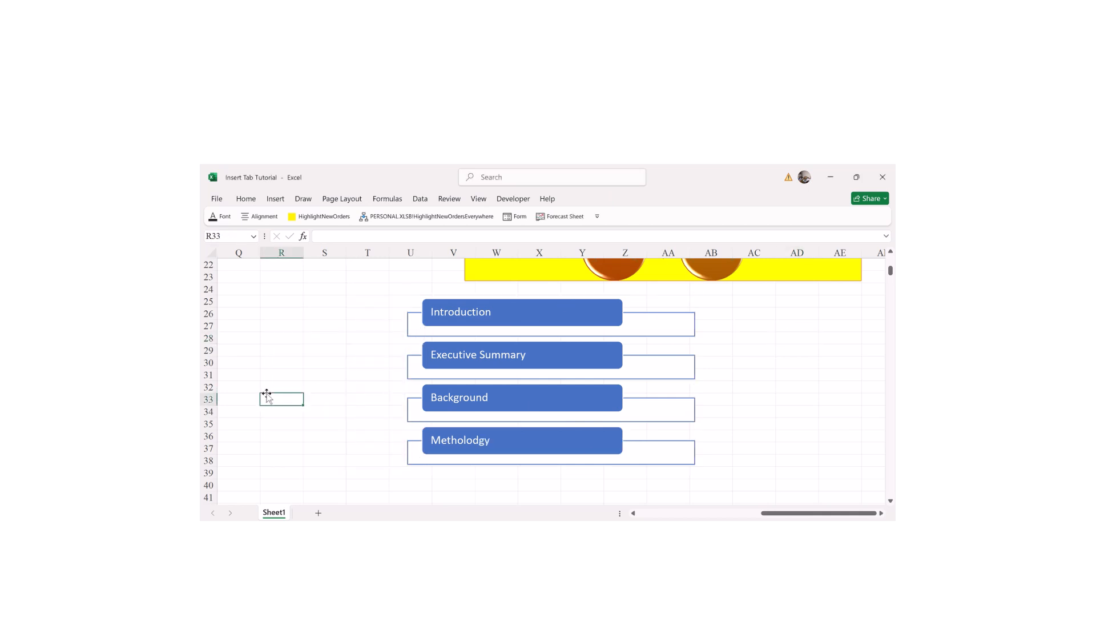
pyautogui.moveTo(891, 272); pyautogui.dragTo(891, 269)
pyautogui.click(528, 441)
pyautogui.click(526, 441)
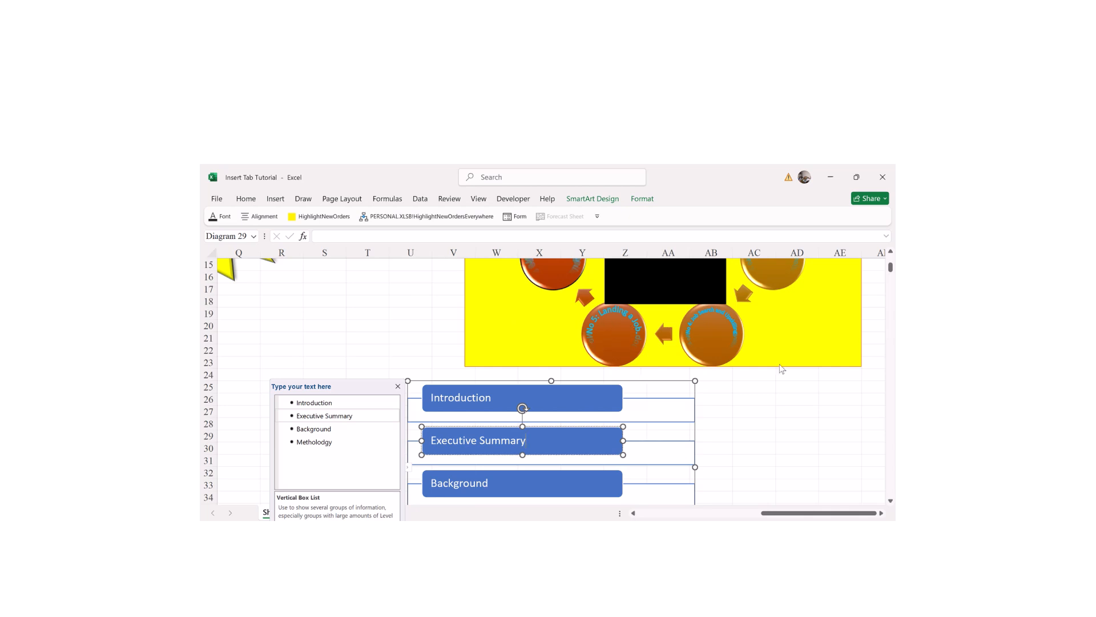
pyautogui.click(784, 396)
pyautogui.moveTo(891, 267); pyautogui.dragTo(891, 271)
# - Try the last 3-D SmartArt style, with tilted bars, on the Vertical Box List graphic
pyautogui.click(597, 351)
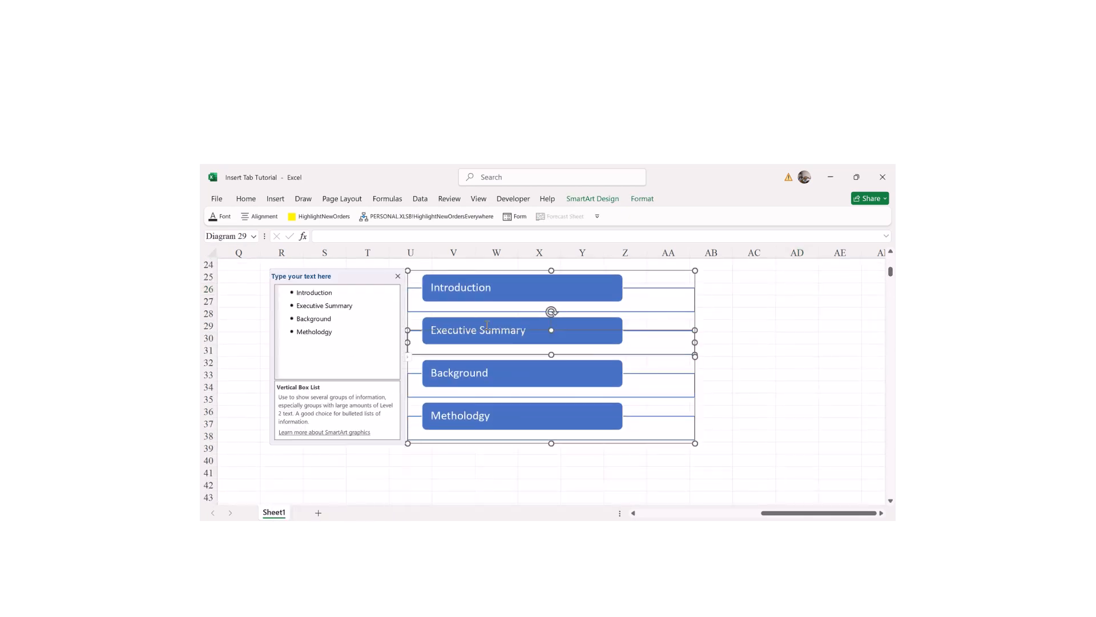
pyautogui.click(611, 201)
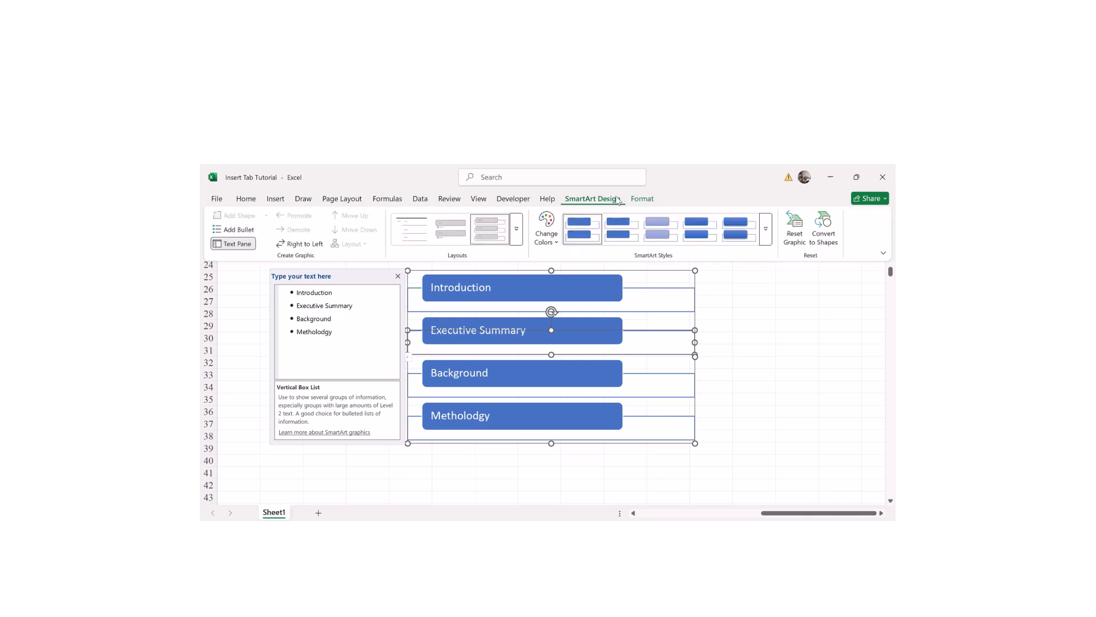
pyautogui.click(765, 234)
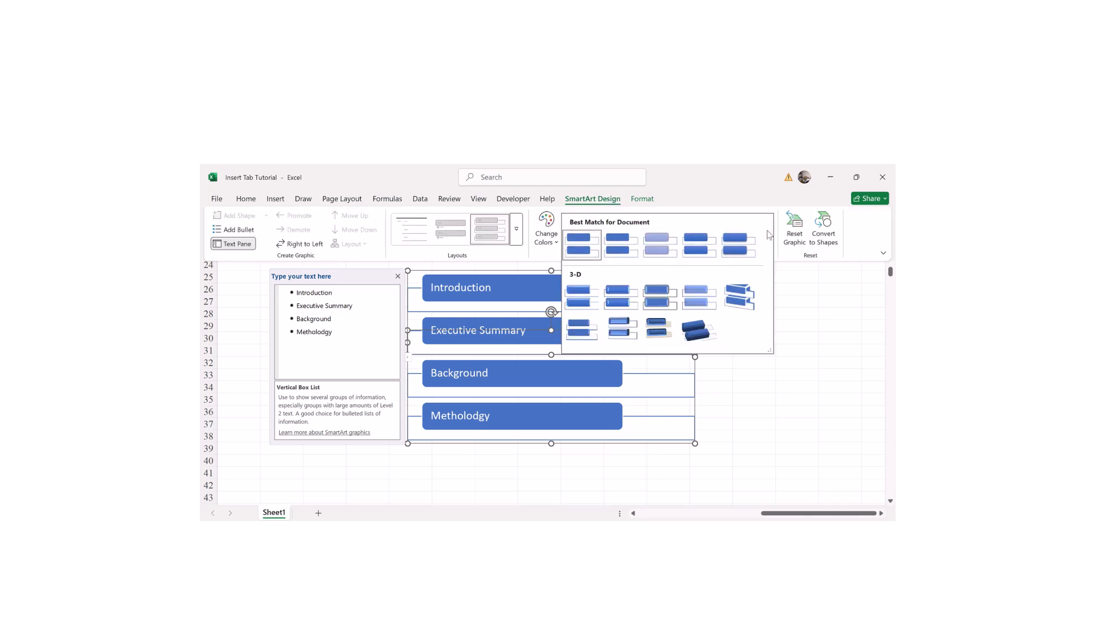
pyautogui.click(693, 336)
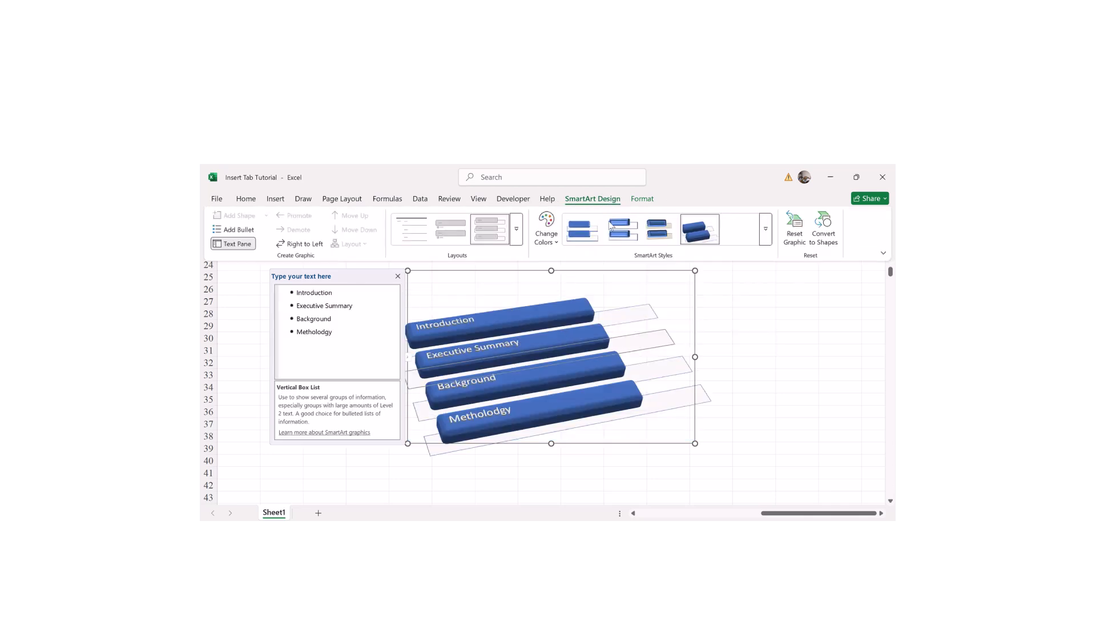
# - Recolour the Vertical Box List with the second Colorful option, orange to grey, and apply the first 3-D style
pyautogui.click(547, 227)
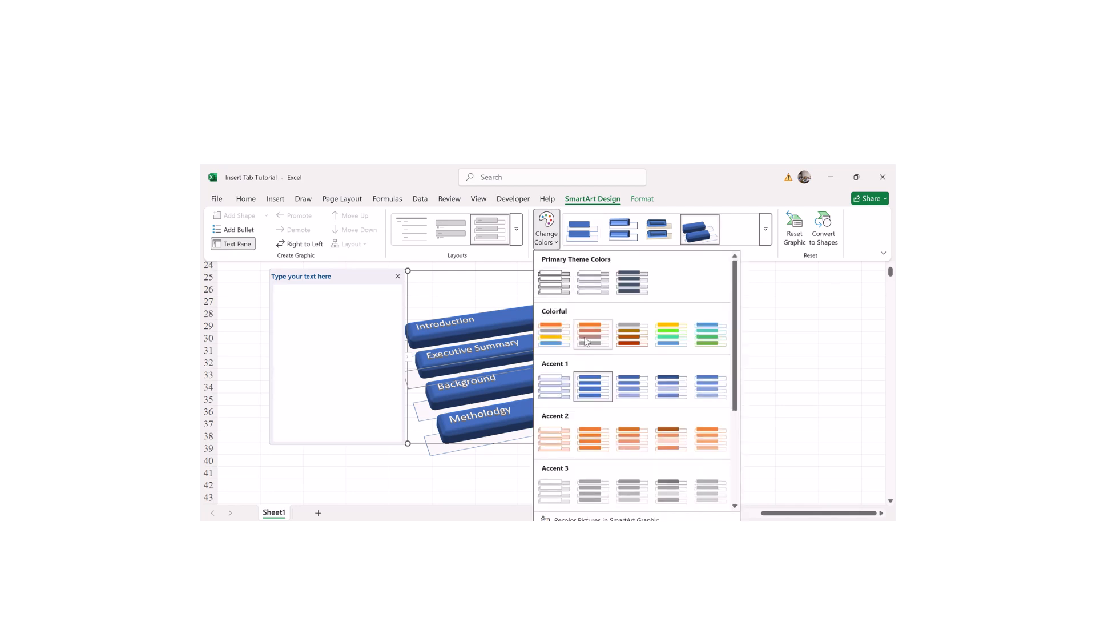
pyautogui.click(585, 341)
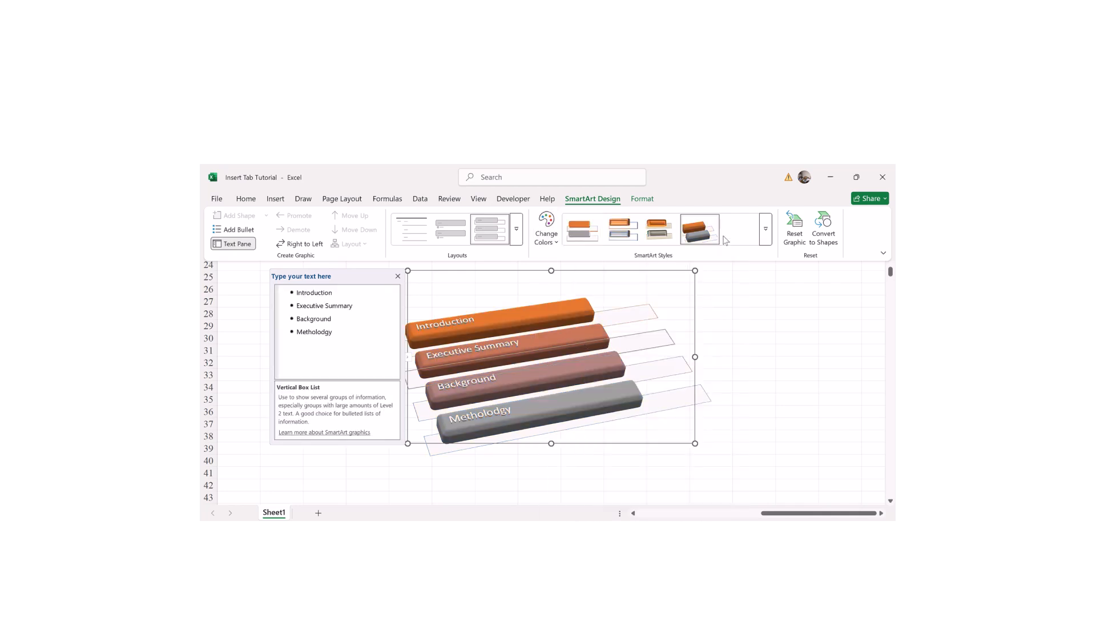
pyautogui.click(766, 233)
pyautogui.click(580, 289)
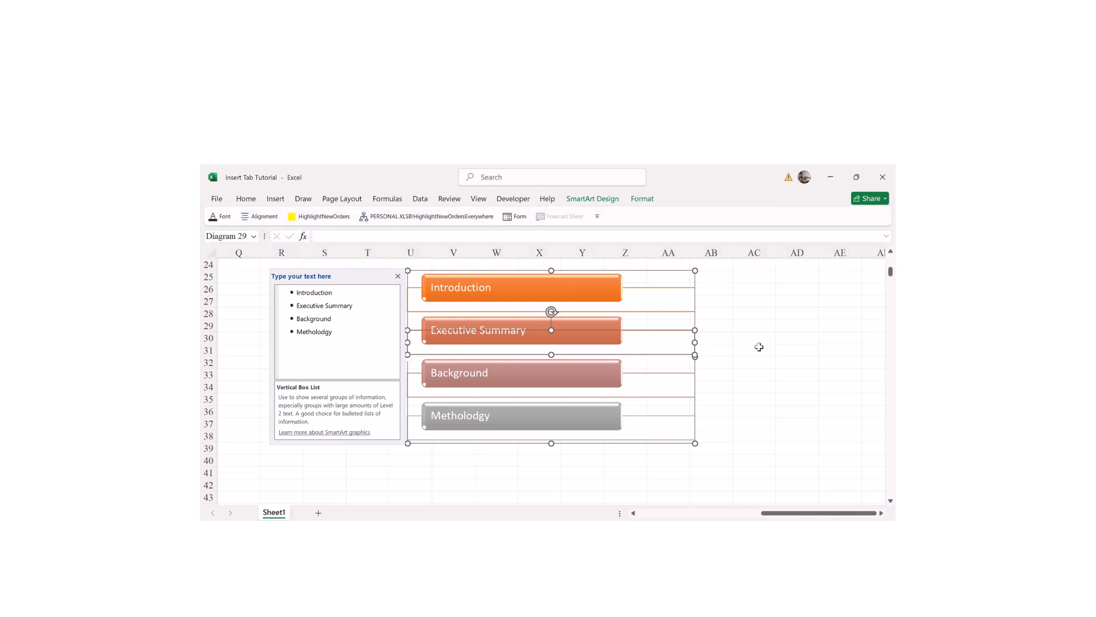
pyautogui.click(754, 369)
pyautogui.click(306, 350)
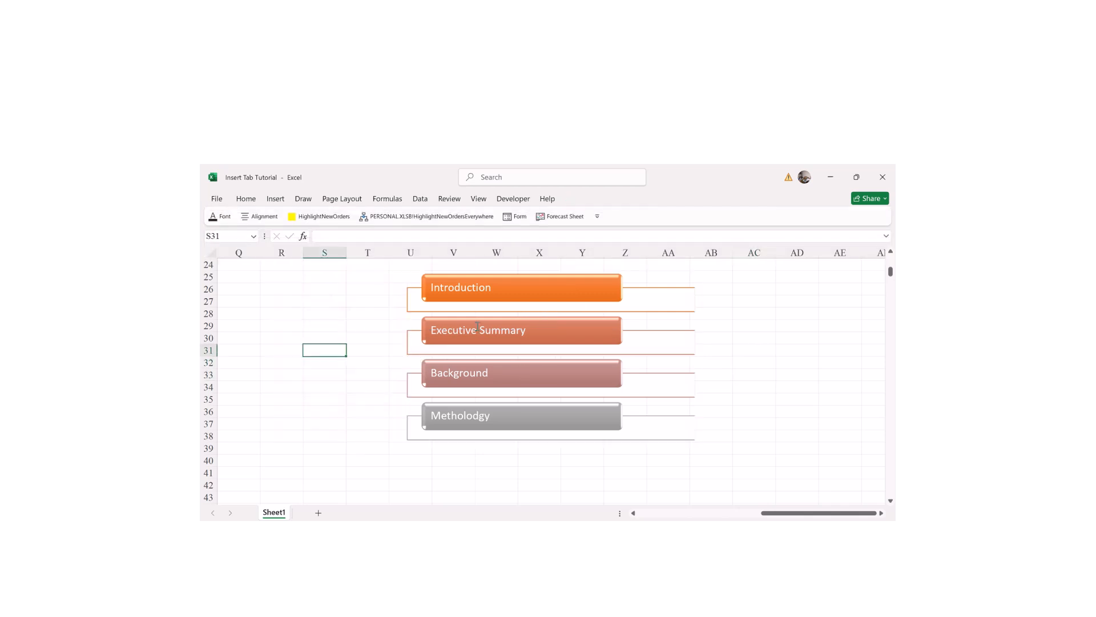
# - Set the text fill of the word Summary in the Executive Summary box to standard green
pyautogui.click(512, 329)
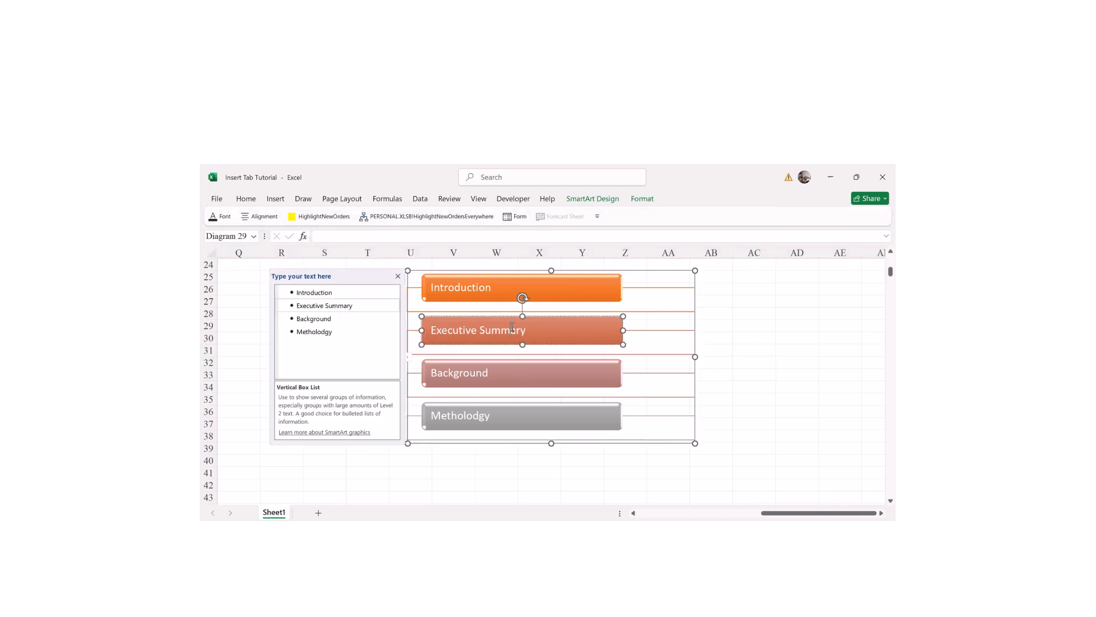
pyautogui.click(643, 198)
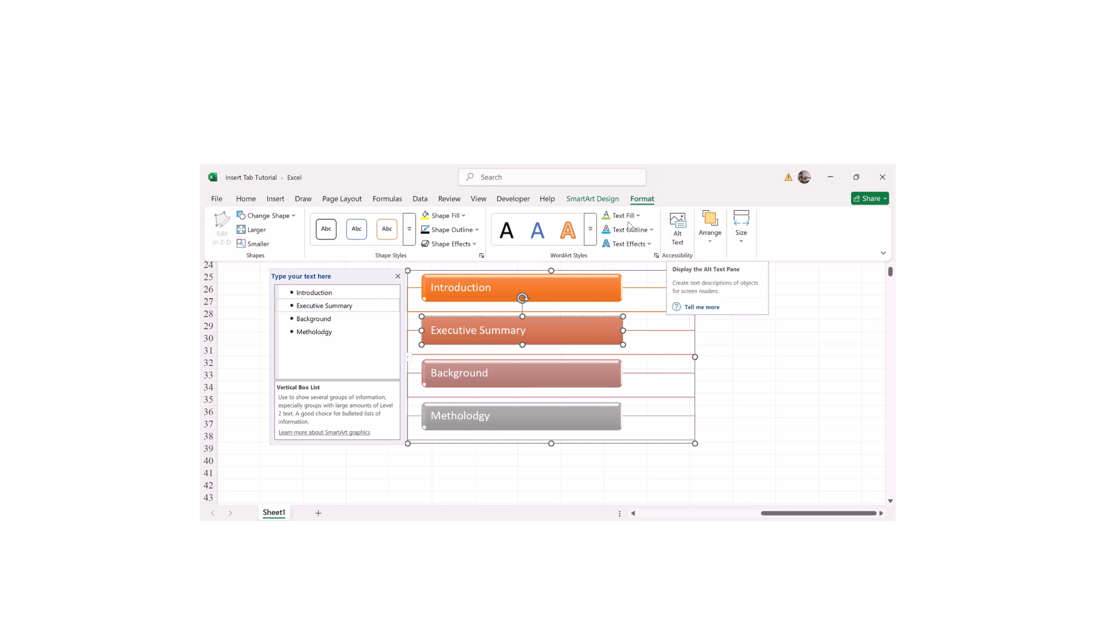
pyautogui.click(623, 215)
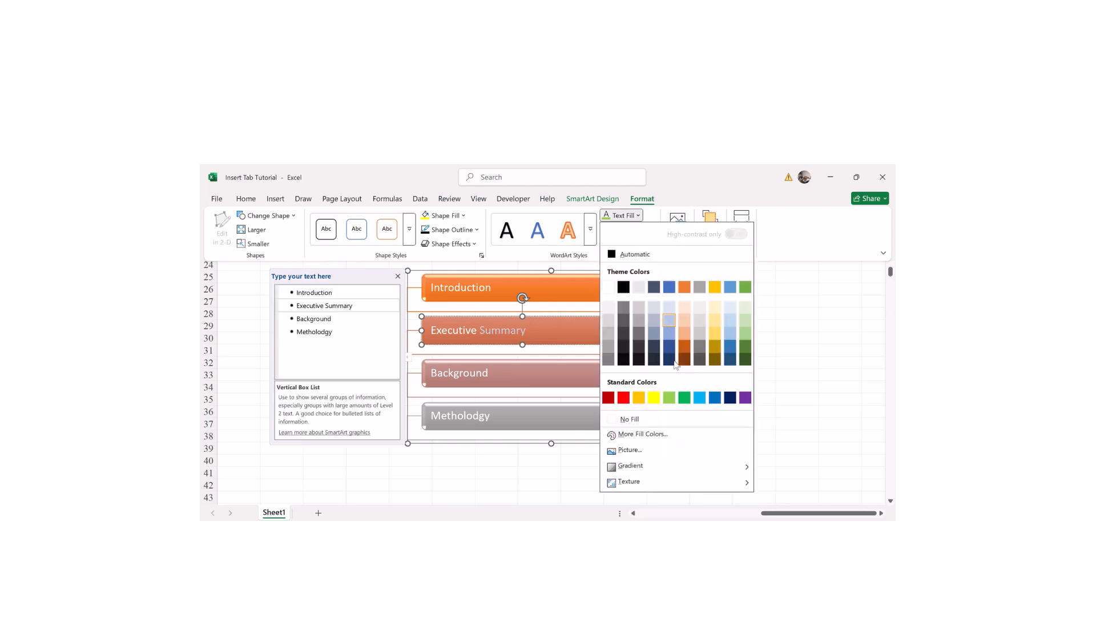
pyautogui.click(683, 397)
pyautogui.click(776, 332)
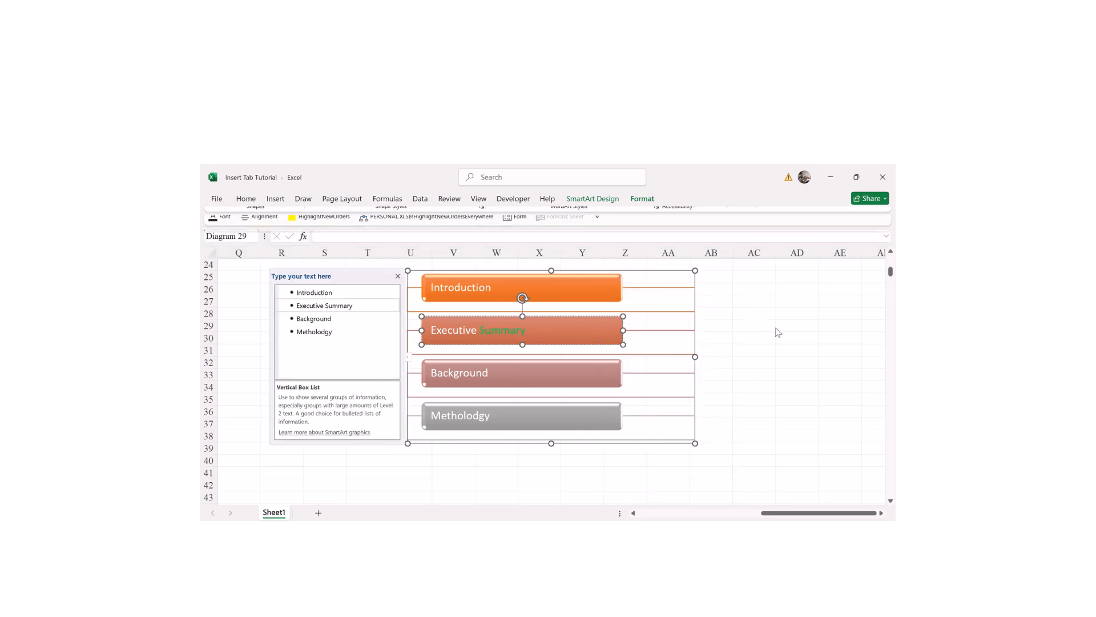
pyautogui.click(245, 484)
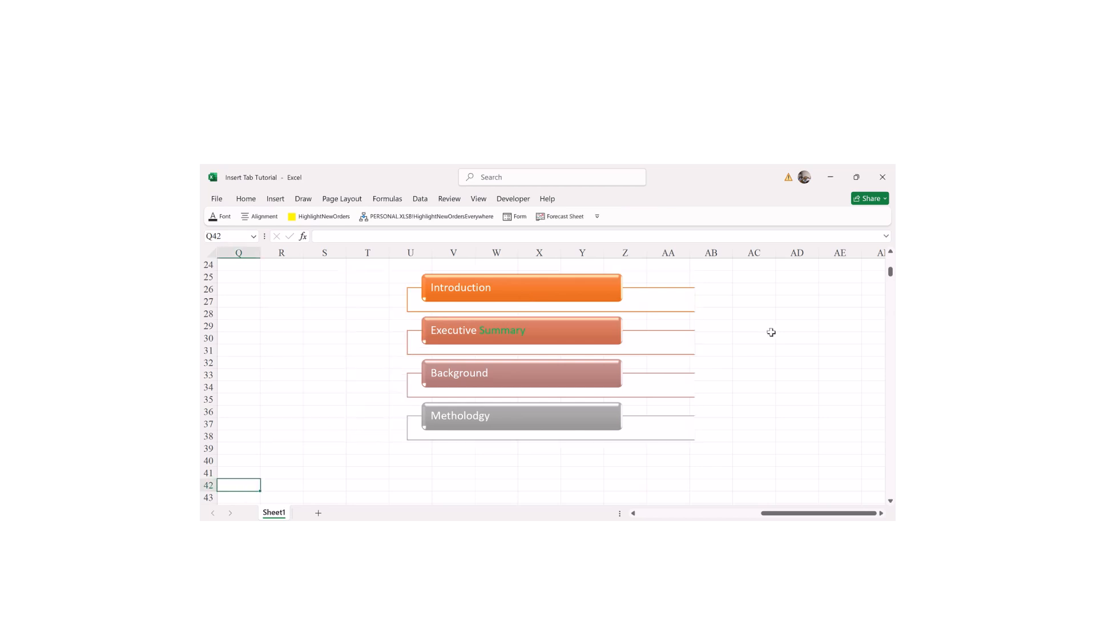
pyautogui.moveTo(891, 272); pyautogui.dragTo(892, 262)
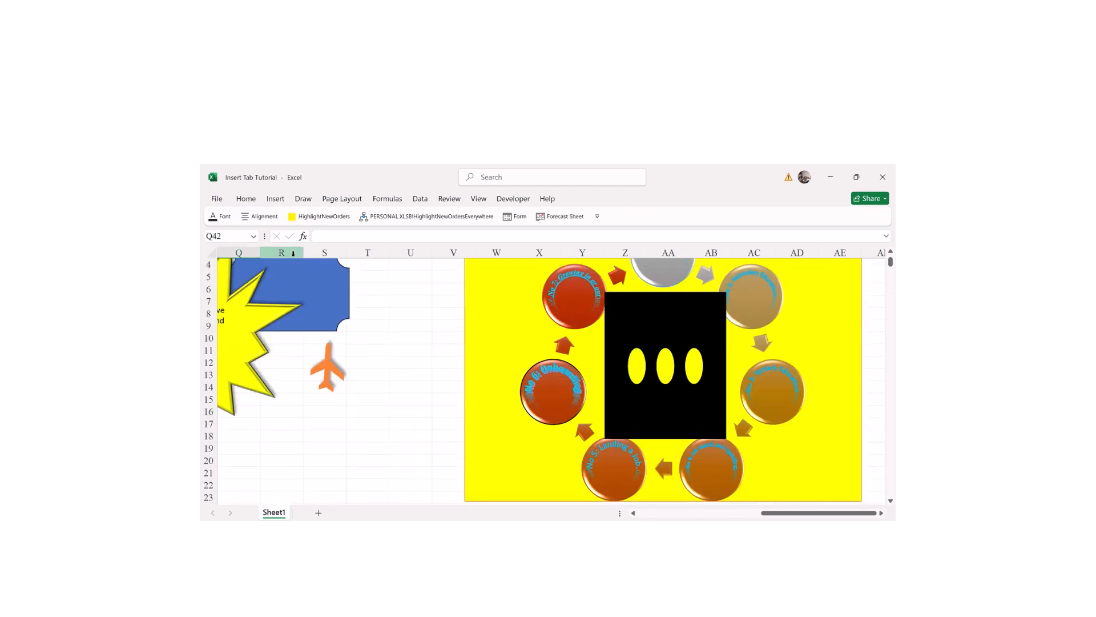
# - Insert a Continuous Block Process SmartArt graphic from the Process category beside the Vertical Box List, with cell AD33 selected
pyautogui.click(285, 204)
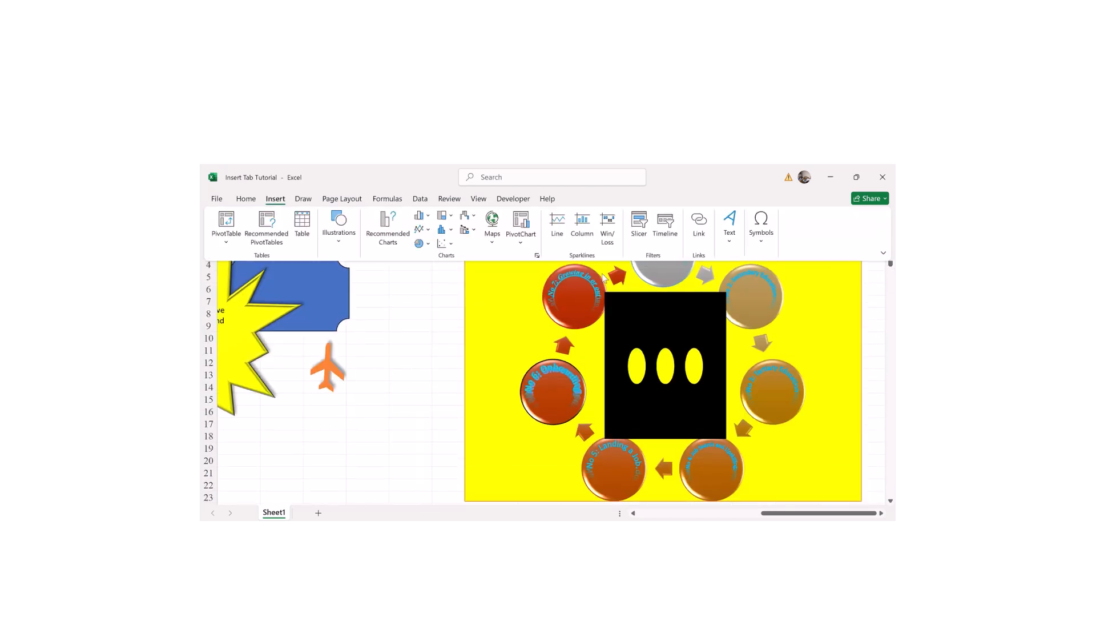
pyautogui.moveTo(892, 268)
pyautogui.mouseDown()
pyautogui.moveTo(881, 311)
pyautogui.moveTo(875, 276)
pyautogui.mouseUp()
pyautogui.click(781, 337)
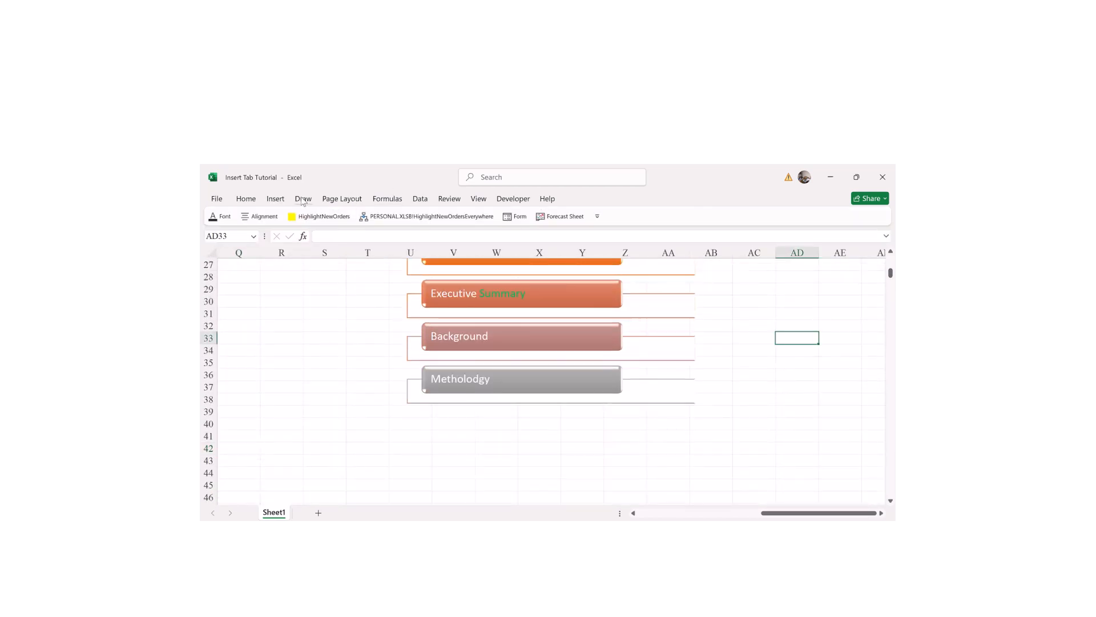
pyautogui.click(275, 199)
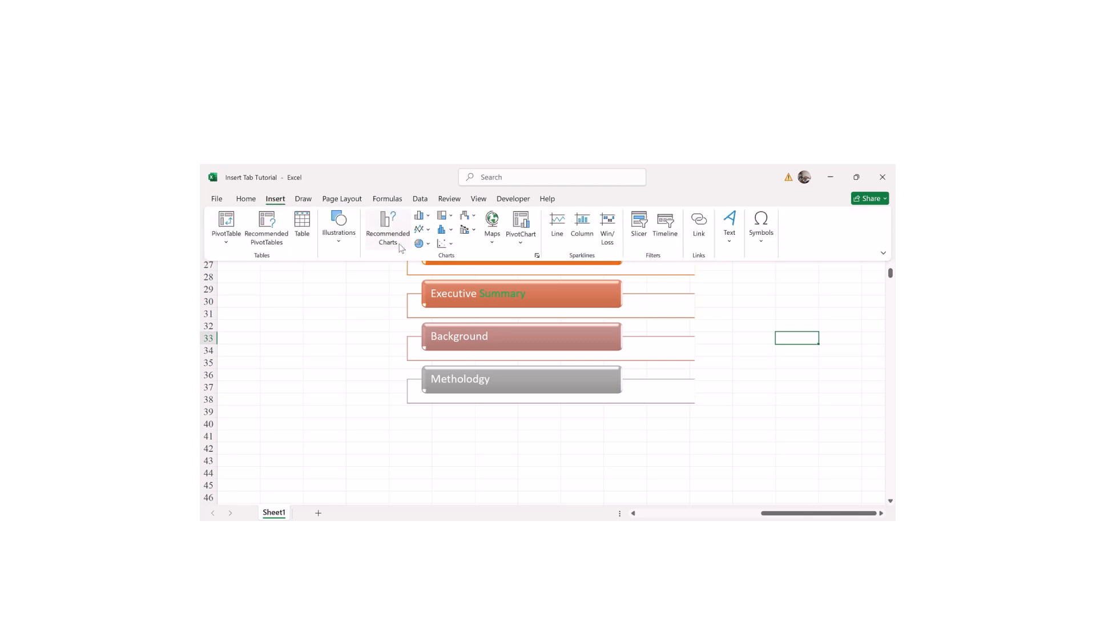
pyautogui.click(344, 243)
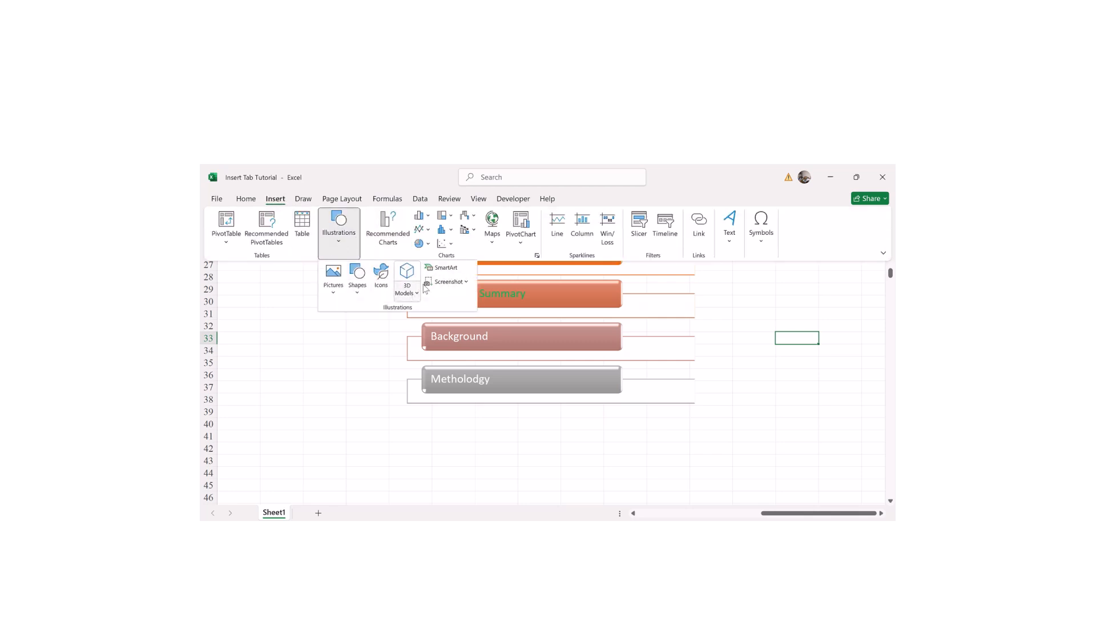
pyautogui.click(445, 270)
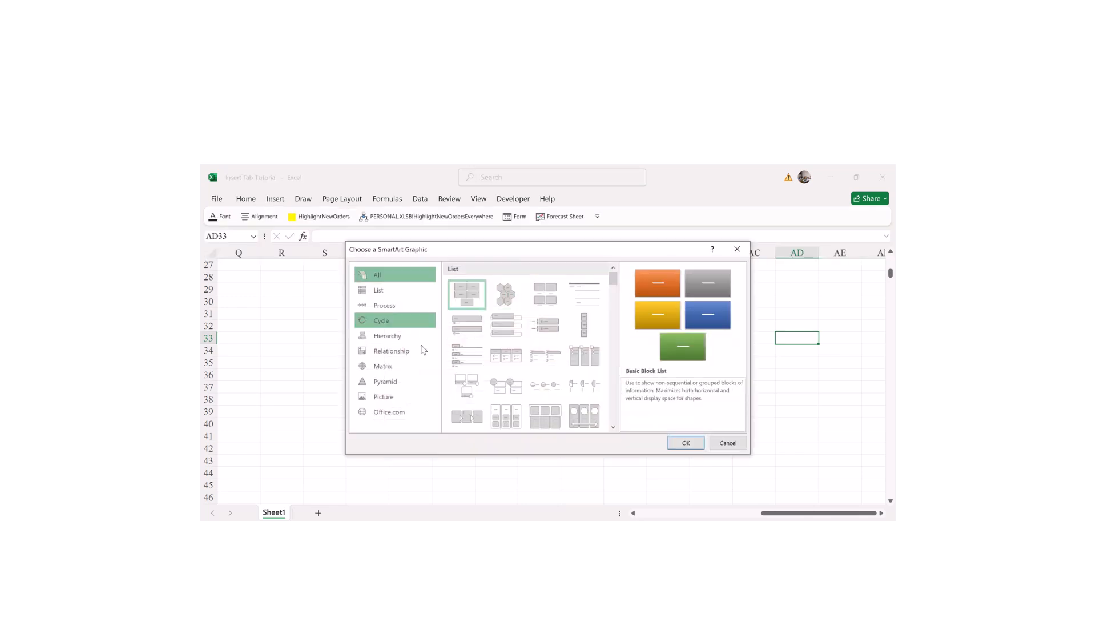
pyautogui.click(393, 310)
pyautogui.click(473, 344)
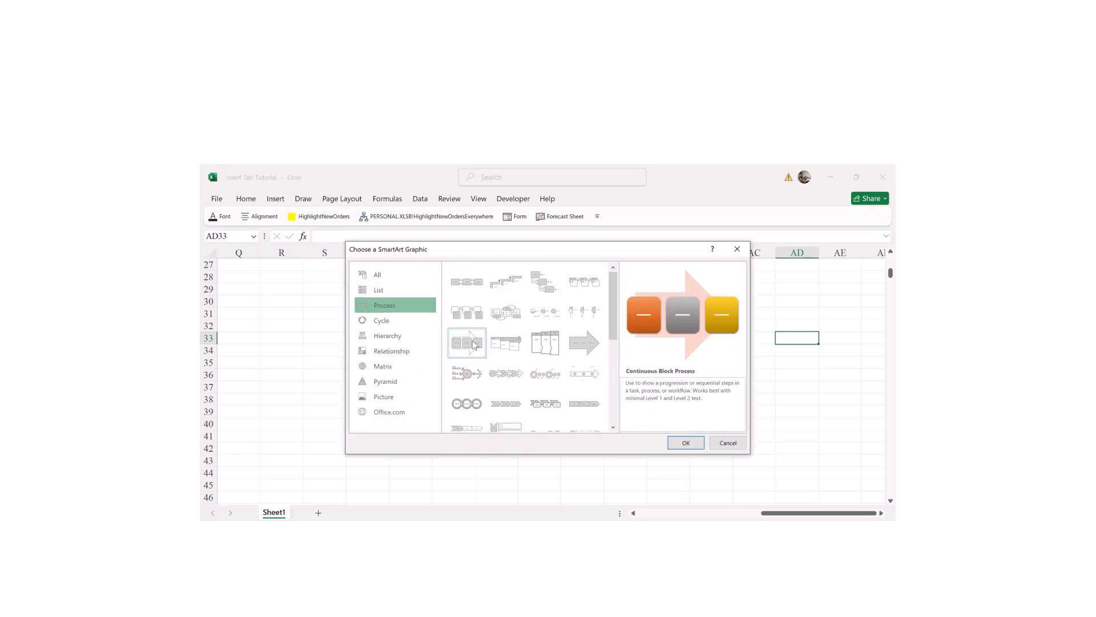
pyautogui.click(686, 442)
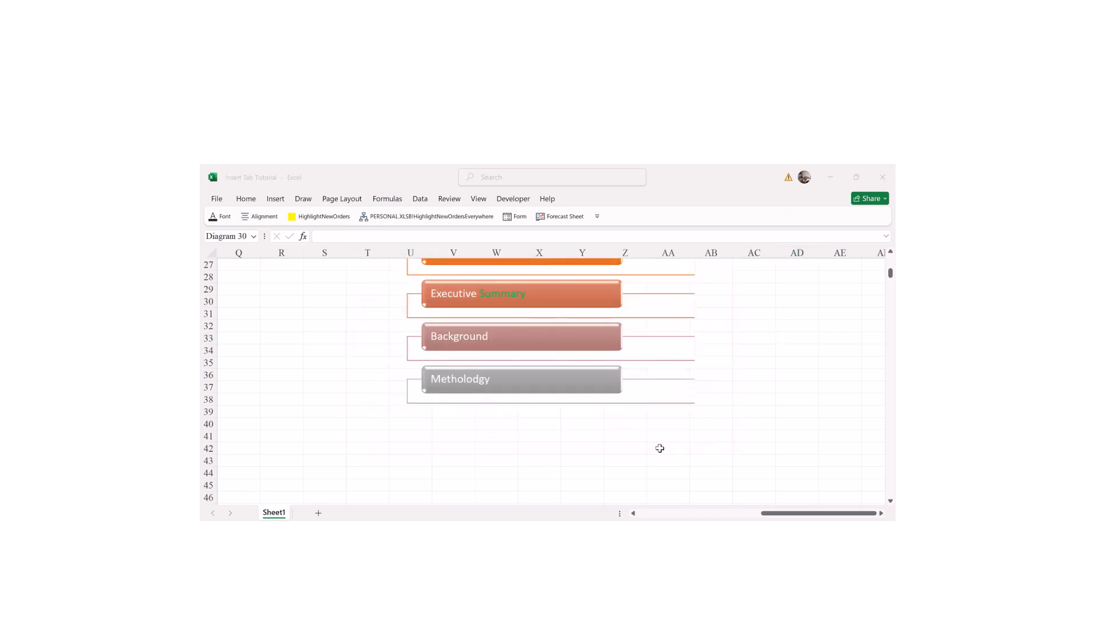
# - Fill the three blocks of the process graphic with Geneating leads, Following Up and Making a Sale
pyautogui.click(455, 389)
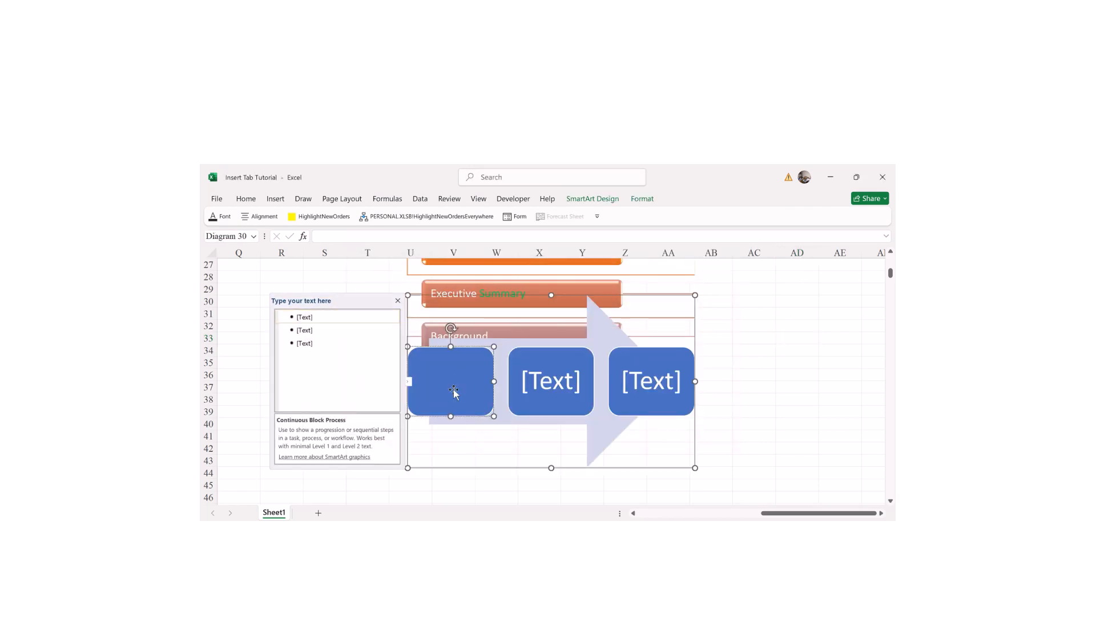
pyautogui.write('Geneatingleads')
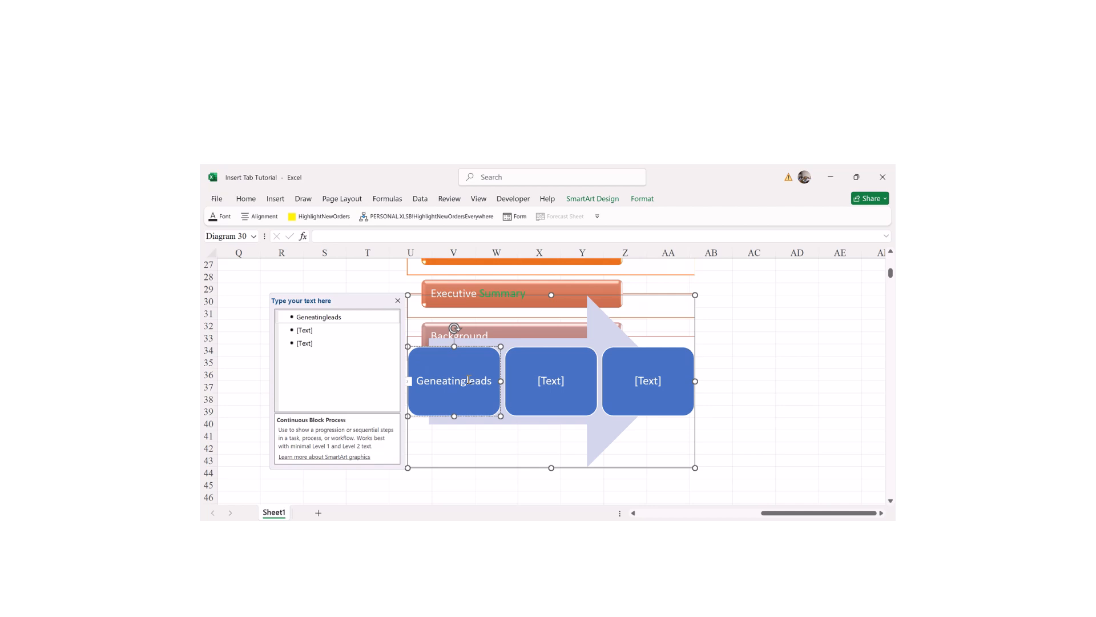
pyautogui.click(467, 380)
pyautogui.click(312, 330)
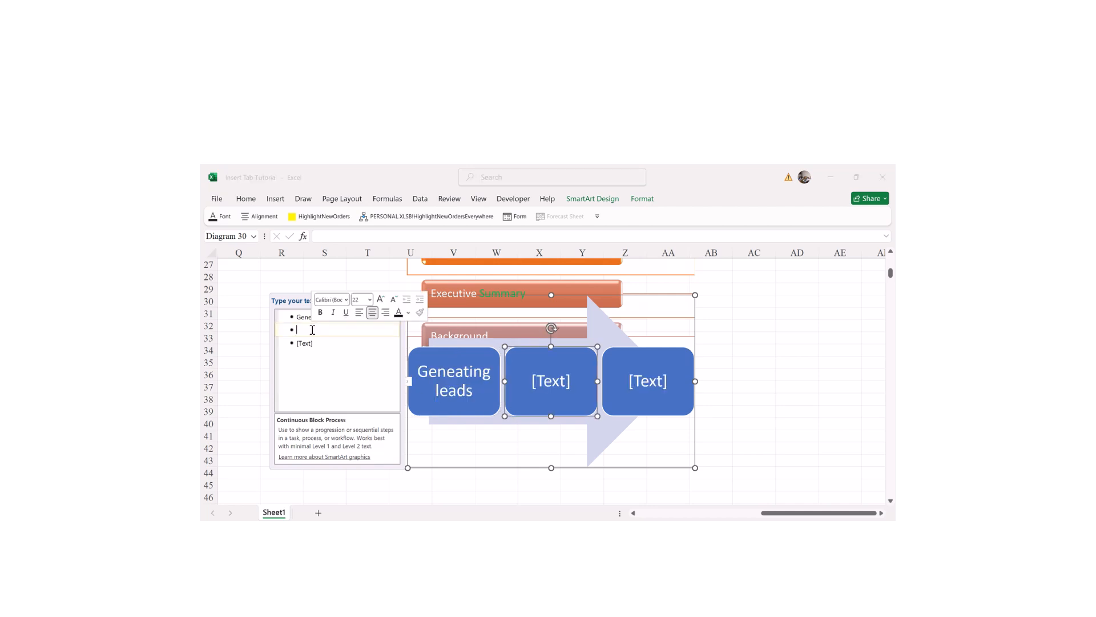
pyautogui.write('Following ')
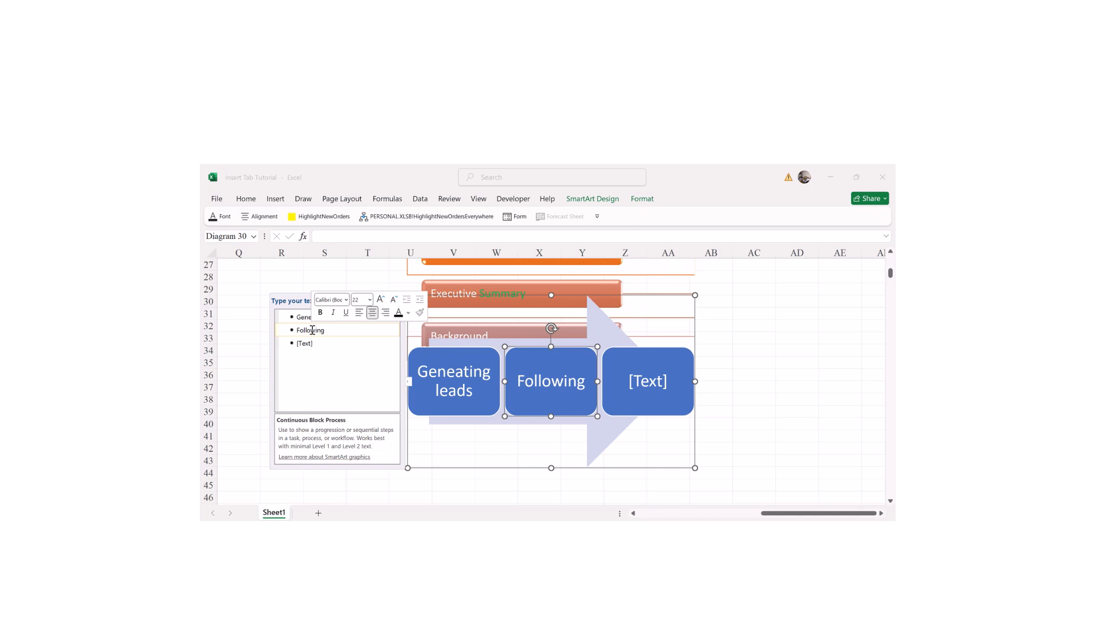
pyautogui.write('Up')
pyautogui.click(308, 344)
pyautogui.write('Making a Sale')
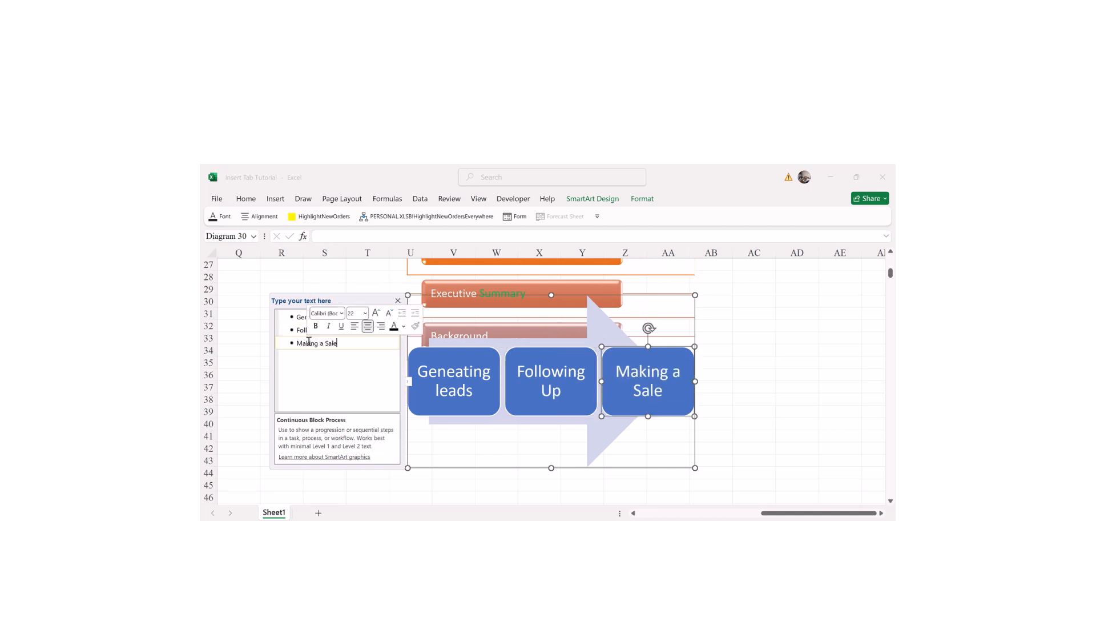
# - Add a fourth block after Making a Sale with the text Following up
pyautogui.press('Return')
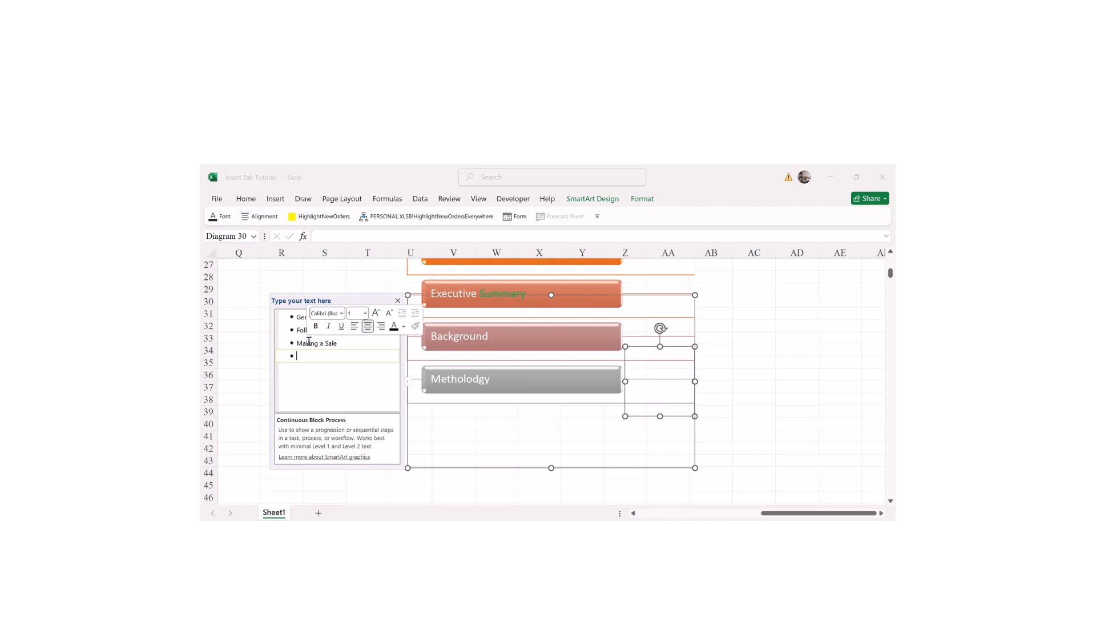
pyautogui.write('Following ')
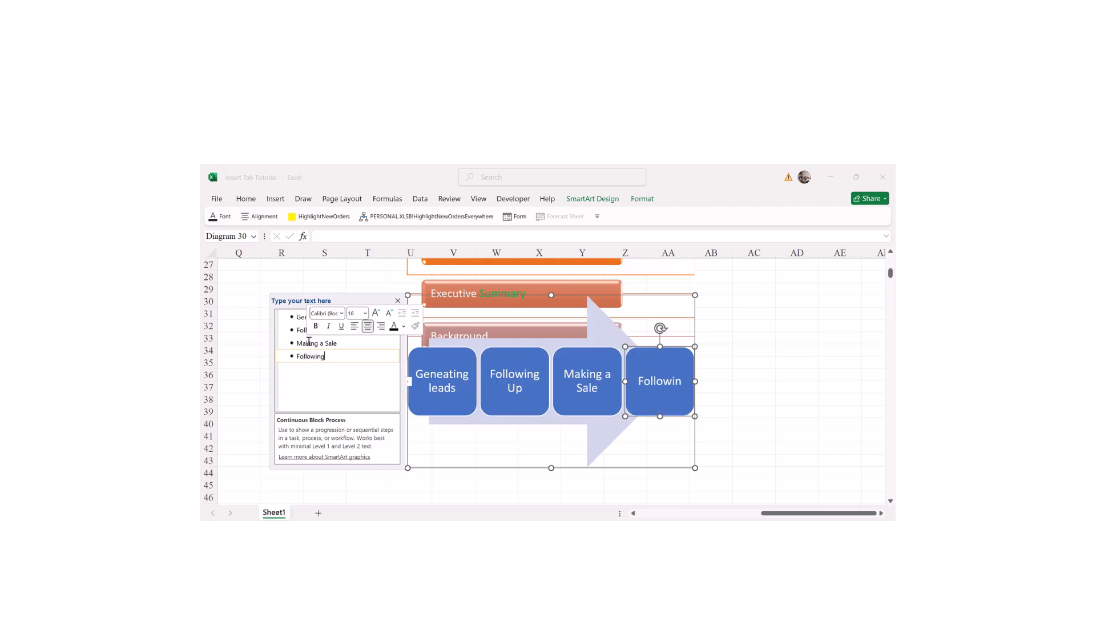
pyautogui.write('up')
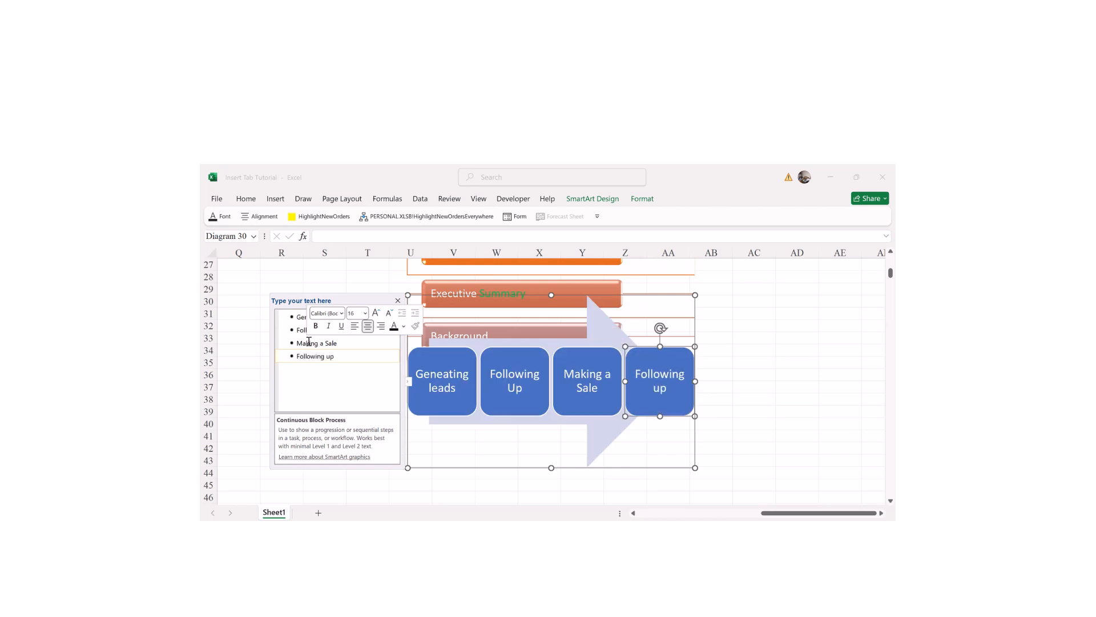
pyautogui.click(791, 374)
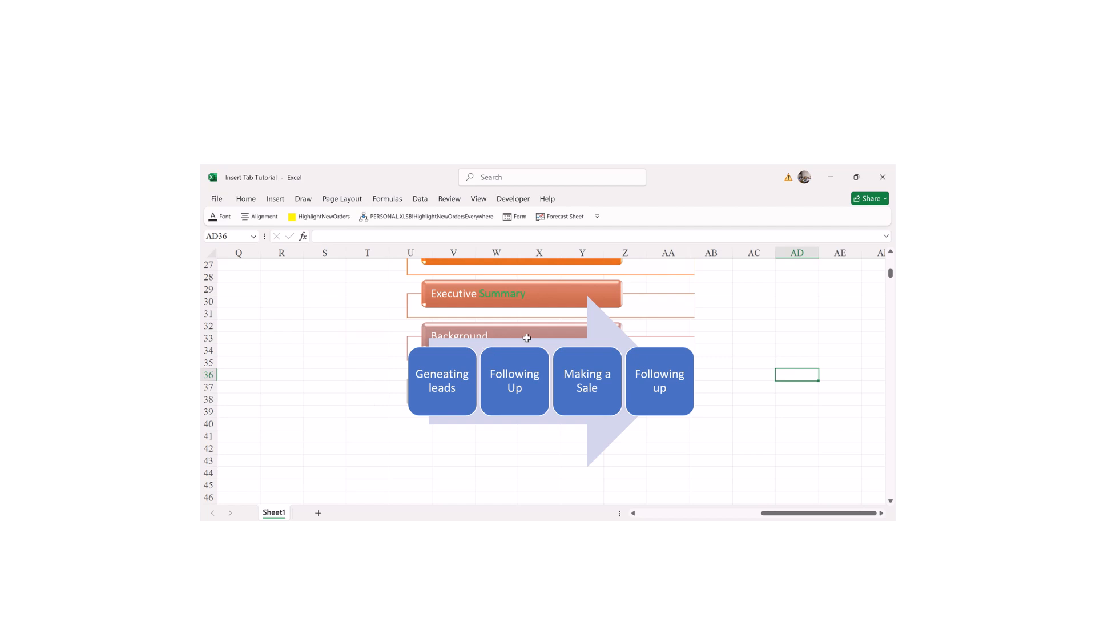
# - Nudge the large background arrow of the process graphic slightly to the right
pyautogui.moveTo(605, 335); pyautogui.dragTo(611, 346)
pyautogui.click(789, 366)
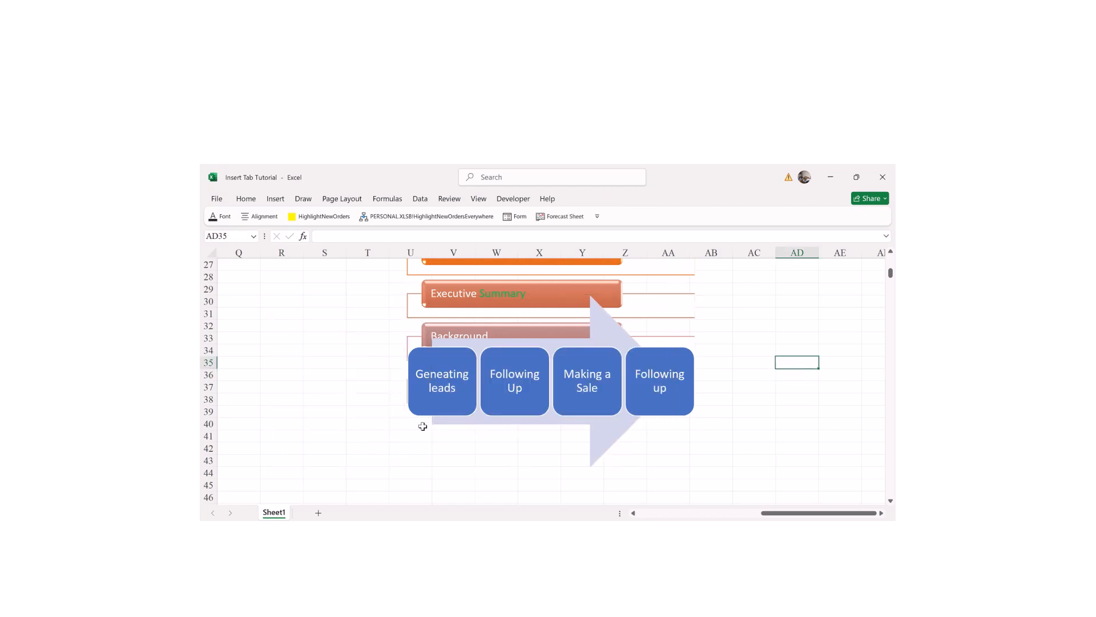
pyautogui.click(443, 388)
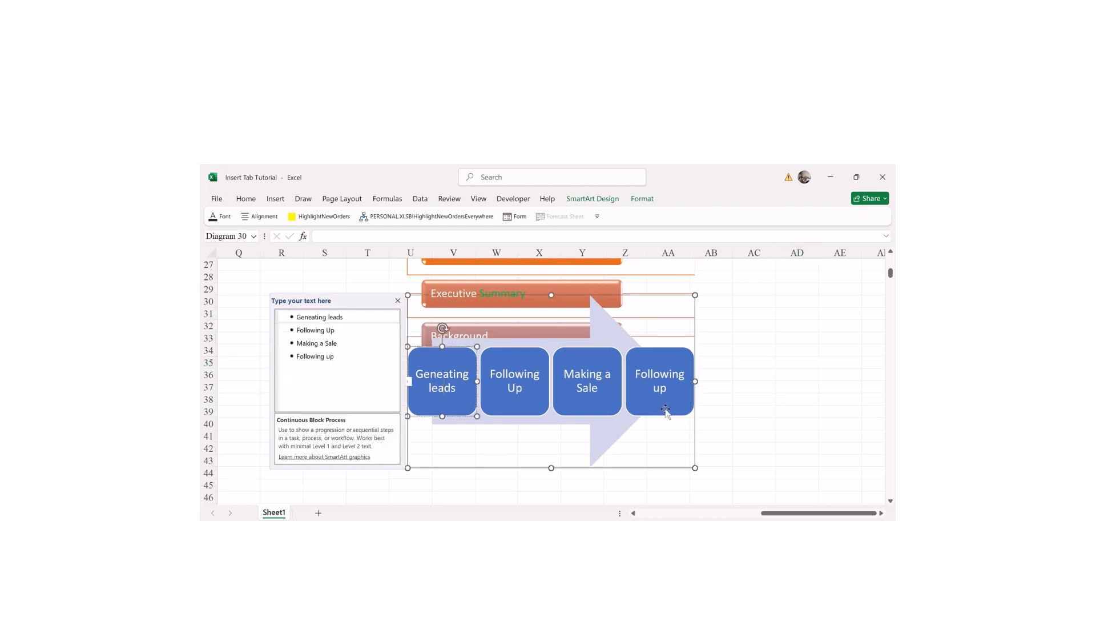
pyautogui.click(235, 380)
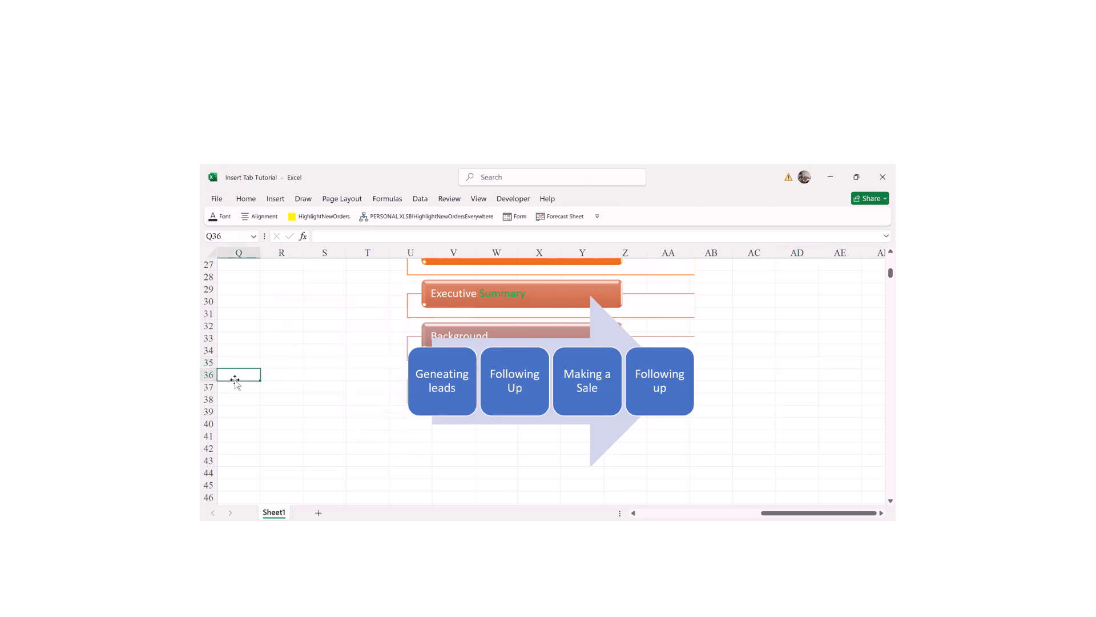
# - Resize the process graphic from its sides and upper corner to span about columns AA to AD, rows 34 to 43, and hide its text pane
pyautogui.click(444, 345)
pyautogui.click(413, 308)
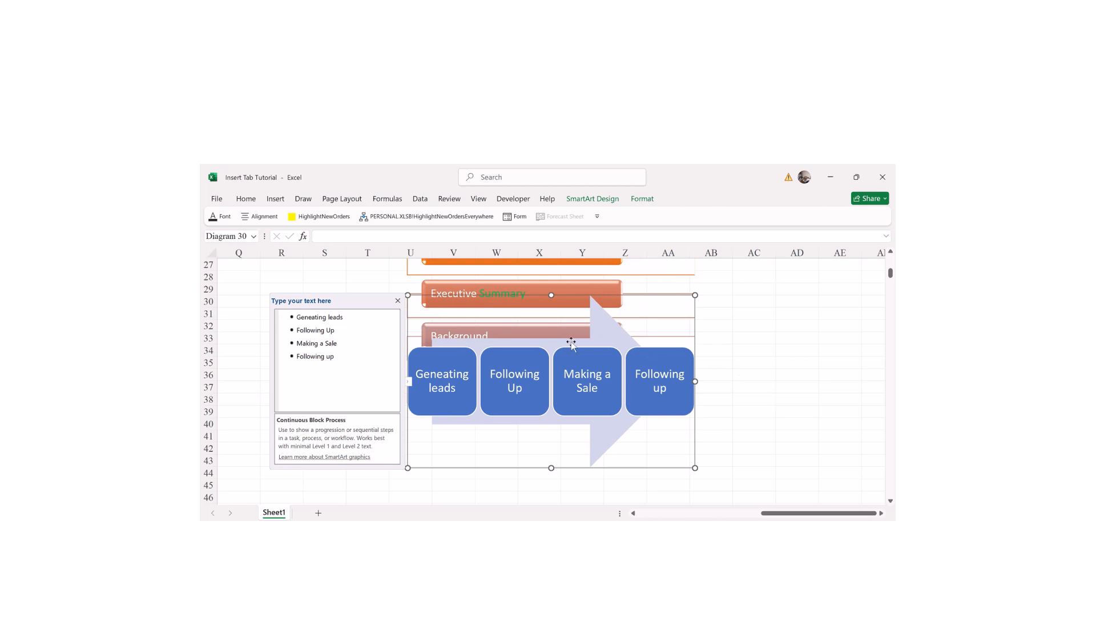
pyautogui.moveTo(408, 295); pyautogui.dragTo(517, 343)
pyautogui.moveTo(701, 412); pyautogui.dragTo(809, 406)
pyautogui.click(742, 471)
pyautogui.click(563, 382)
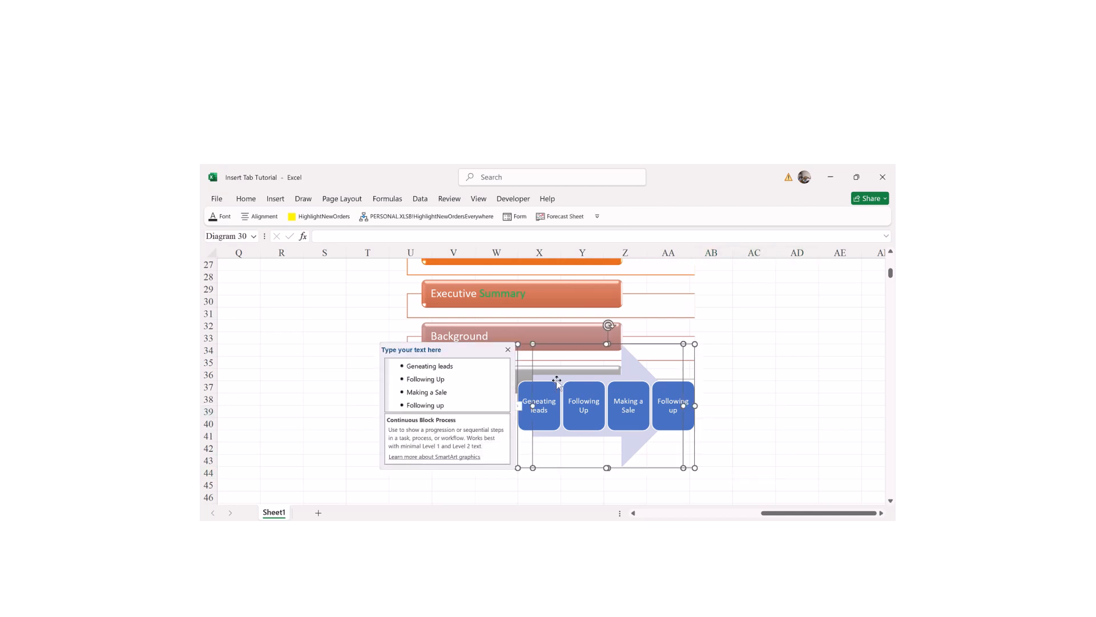
pyautogui.moveTo(695, 405); pyautogui.dragTo(819, 406)
pyautogui.moveTo(518, 406); pyautogui.dragTo(648, 396)
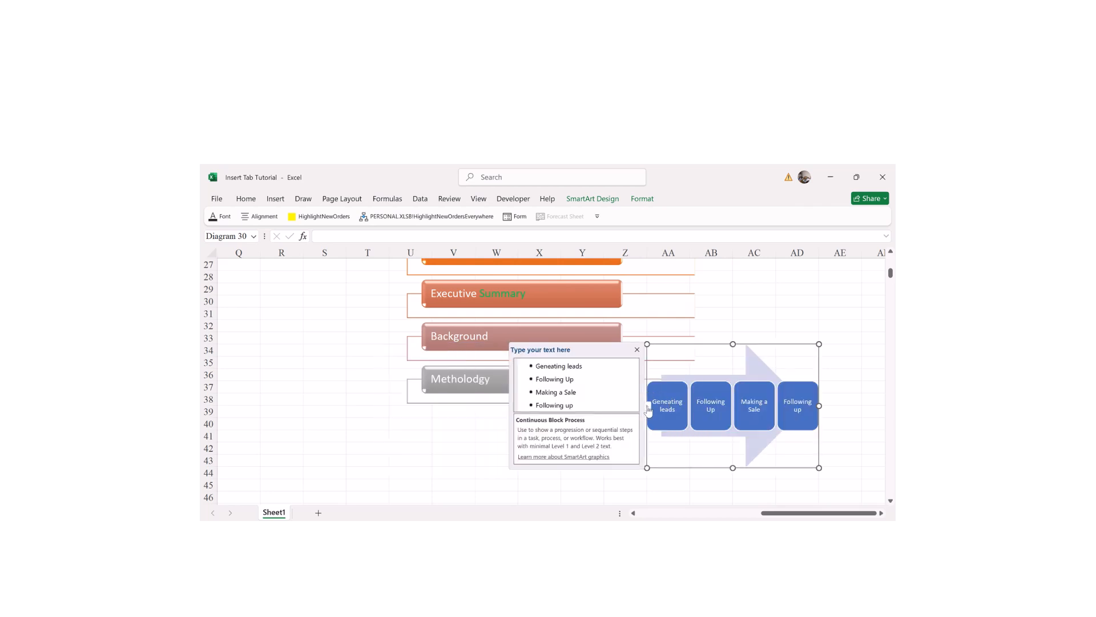
pyautogui.click(647, 407)
pyautogui.click(588, 449)
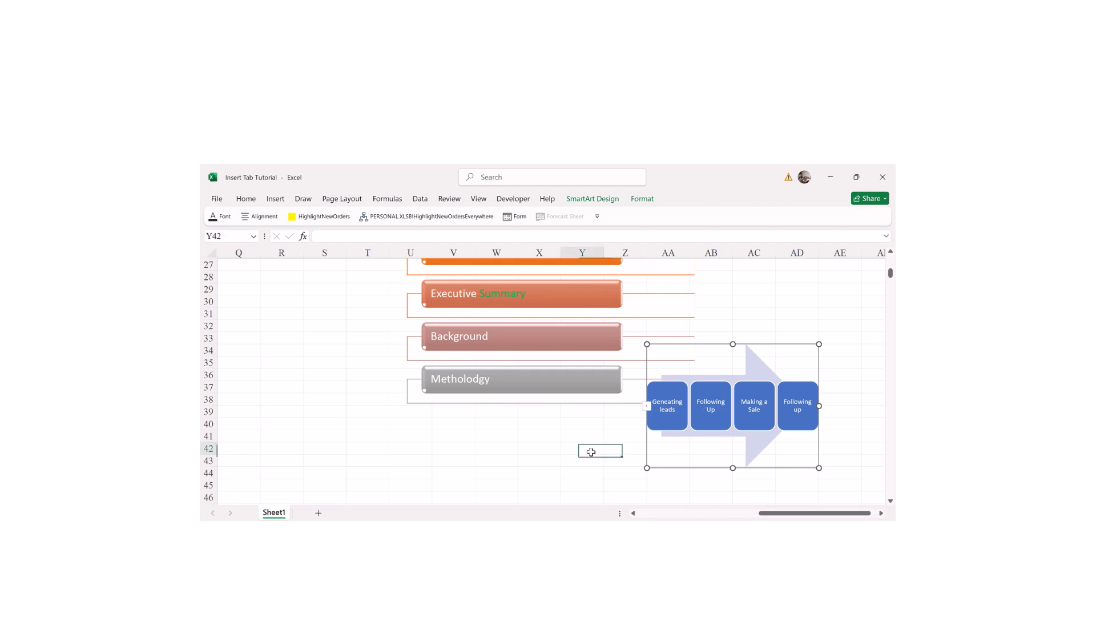
# - Enlarge the process graphic to span about columns AB to AG and rows 30 to 43, clear of the Vertical Box List
pyautogui.click(761, 356)
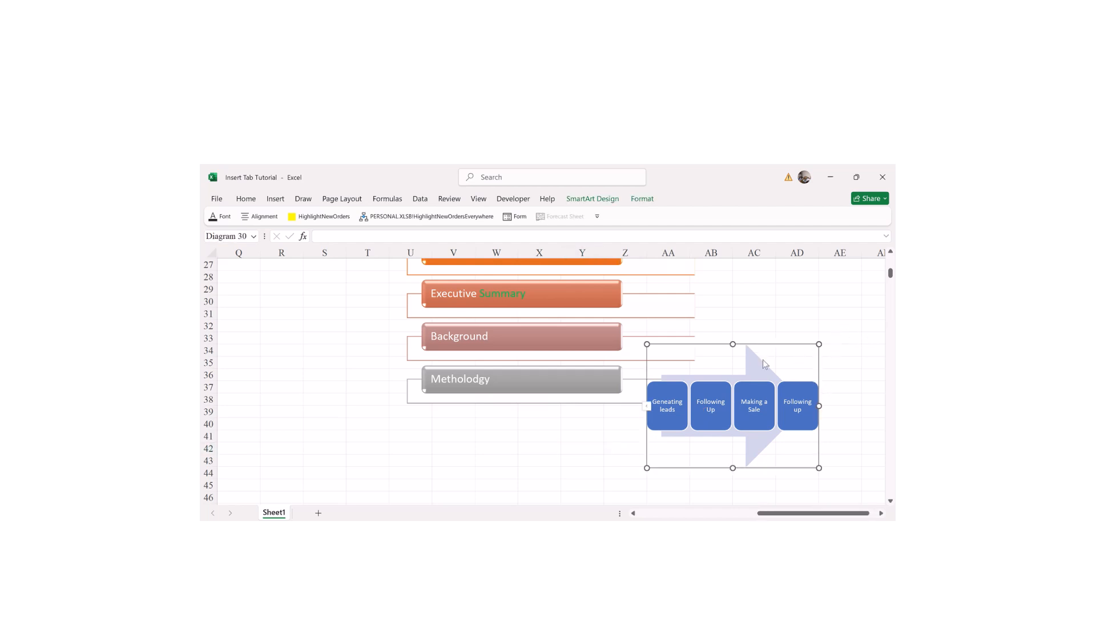
pyautogui.click(881, 513)
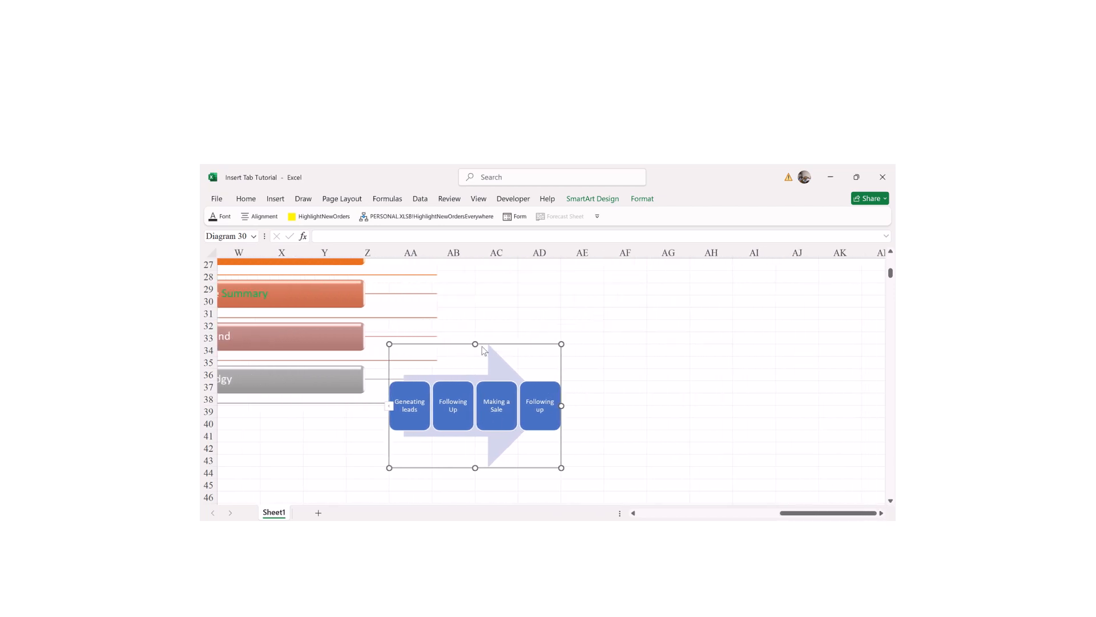
pyautogui.moveTo(475, 344); pyautogui.dragTo(497, 296)
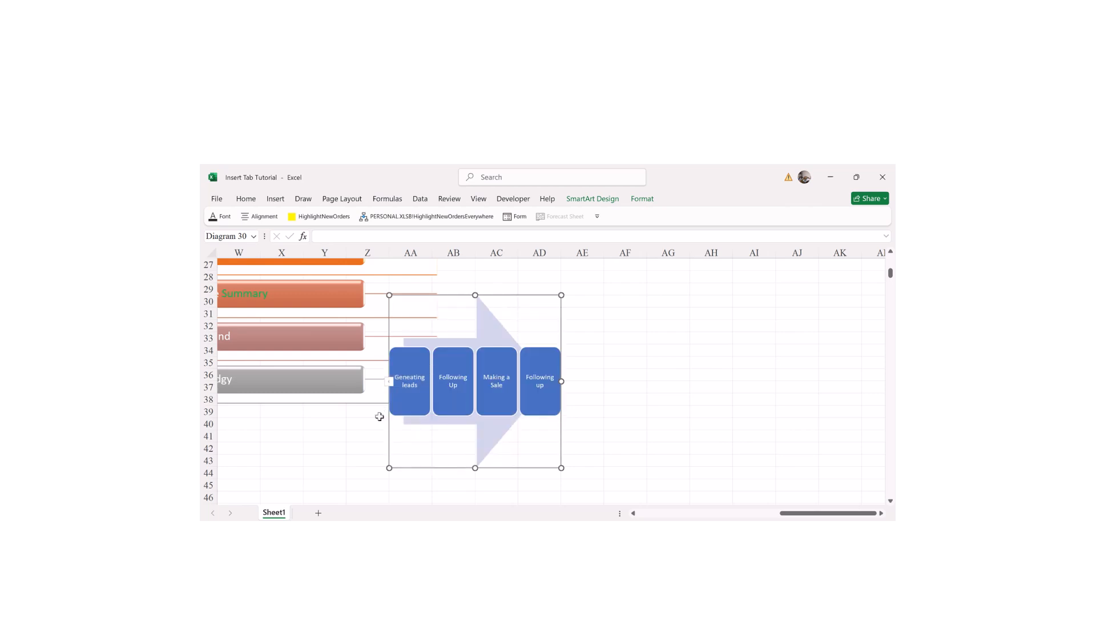
pyautogui.click(393, 382)
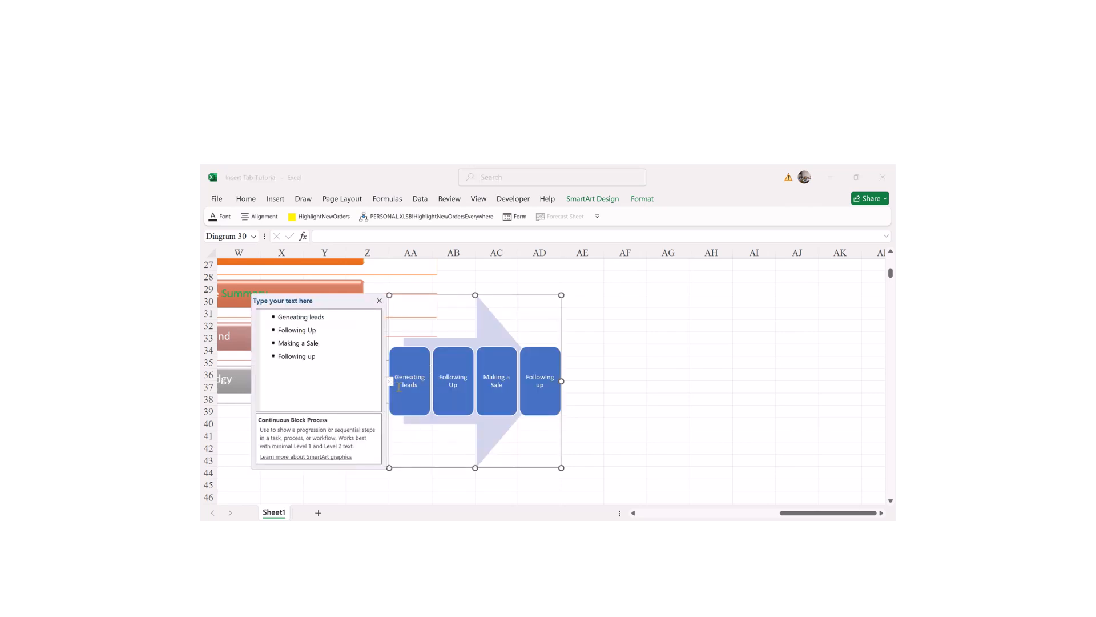
pyautogui.moveTo(387, 382); pyautogui.dragTo(436, 382)
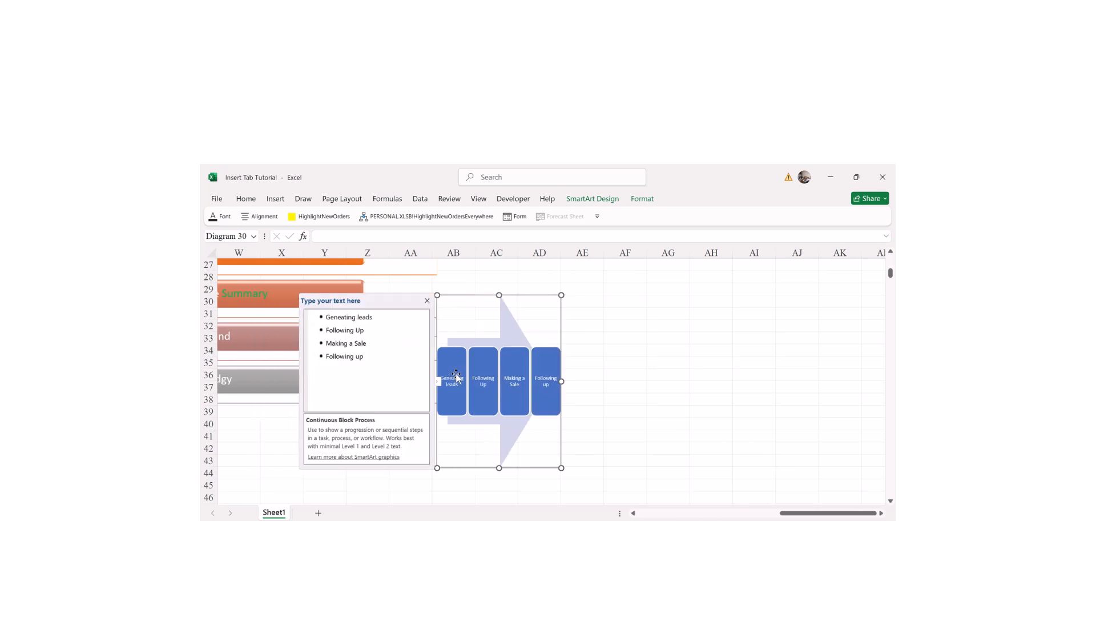
pyautogui.moveTo(562, 382); pyautogui.dragTo(689, 381)
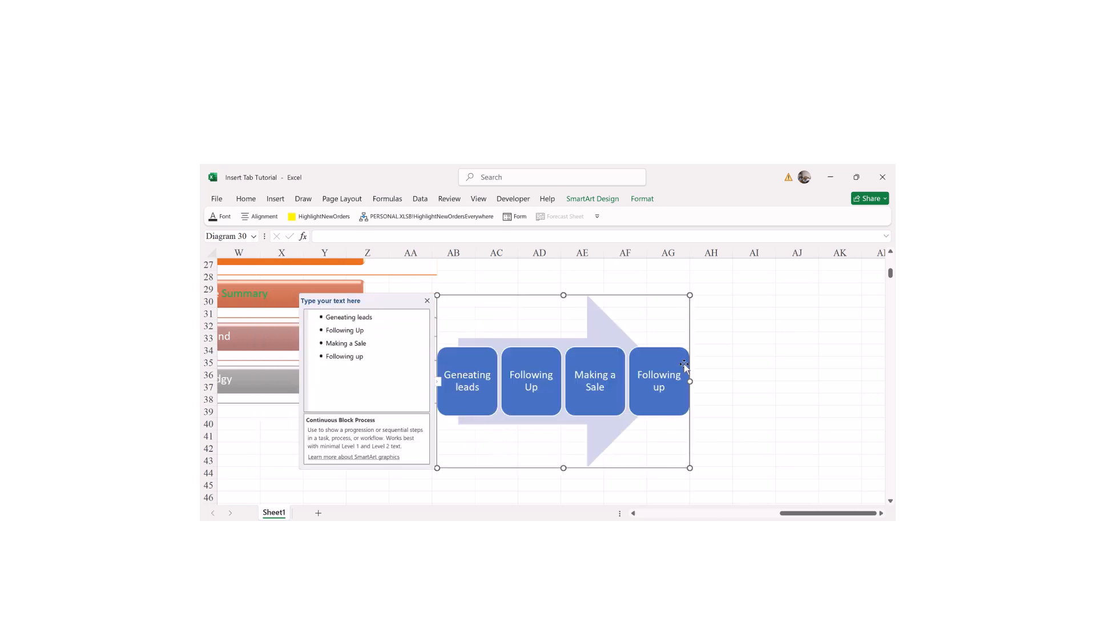
pyautogui.click(763, 378)
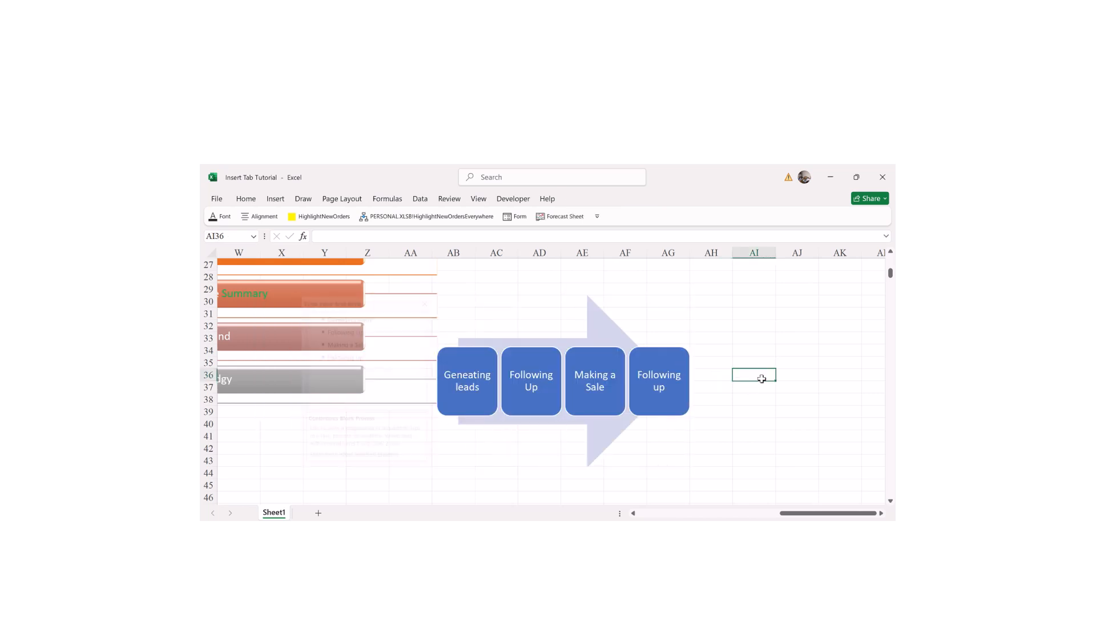
# - Recolour the process graphic with the Colorful option running from orange to grey and convert it to shapes
pyautogui.click(418, 483)
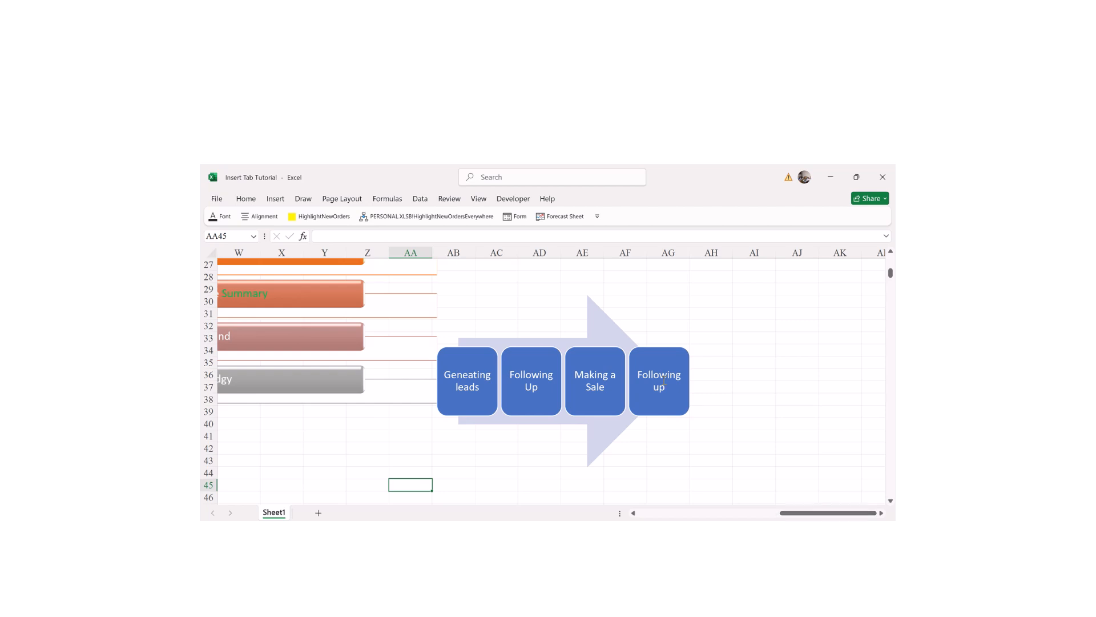
pyautogui.click(607, 325)
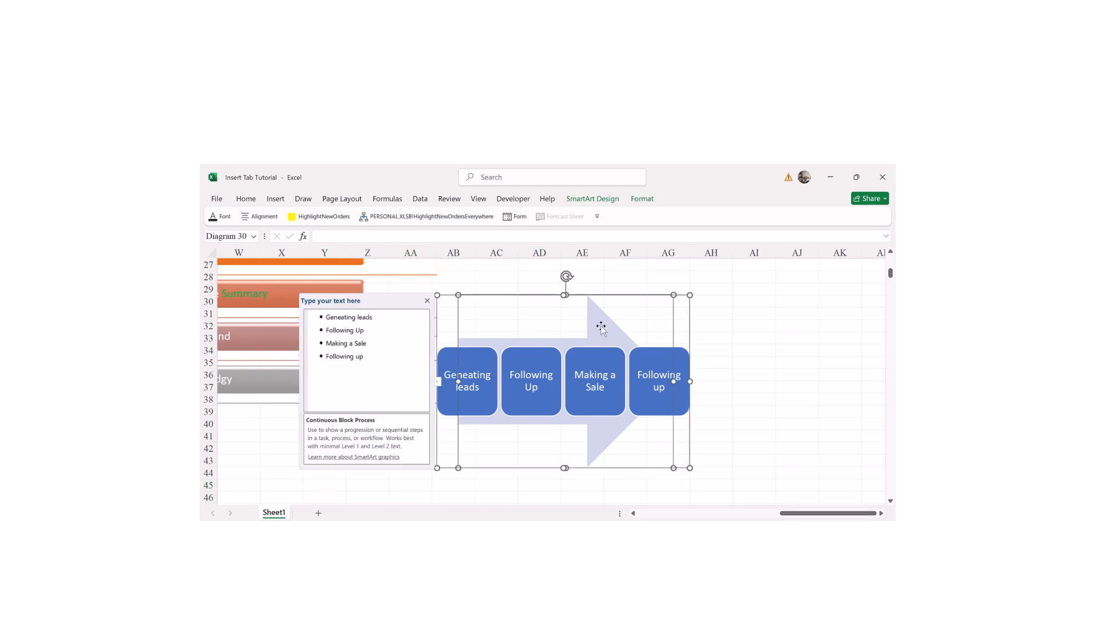
pyautogui.click(588, 201)
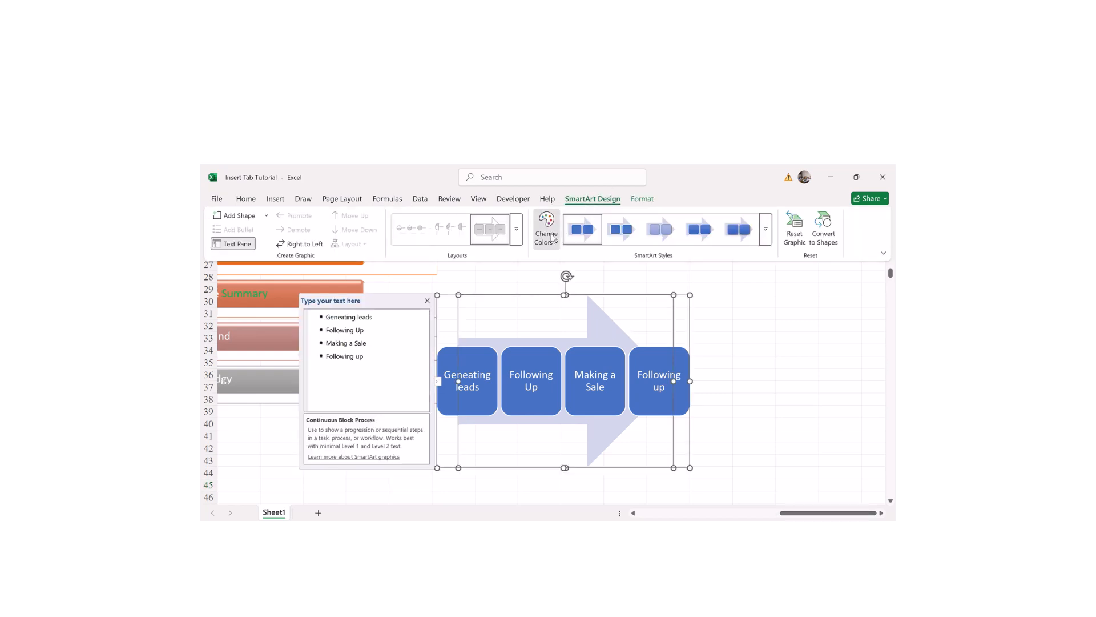
pyautogui.click(552, 238)
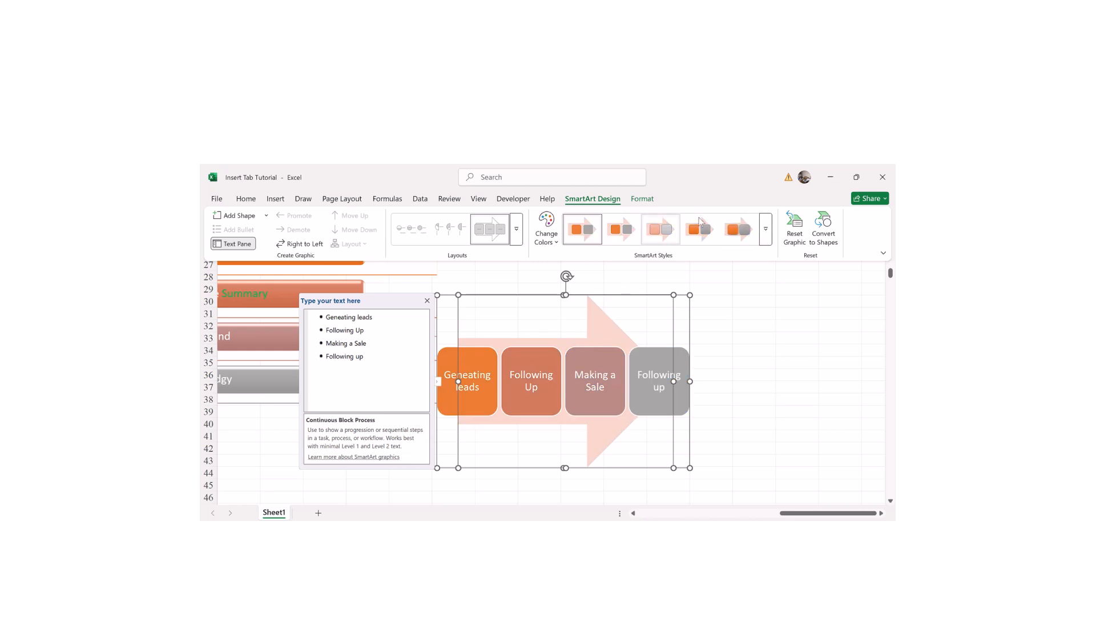
pyautogui.click(824, 247)
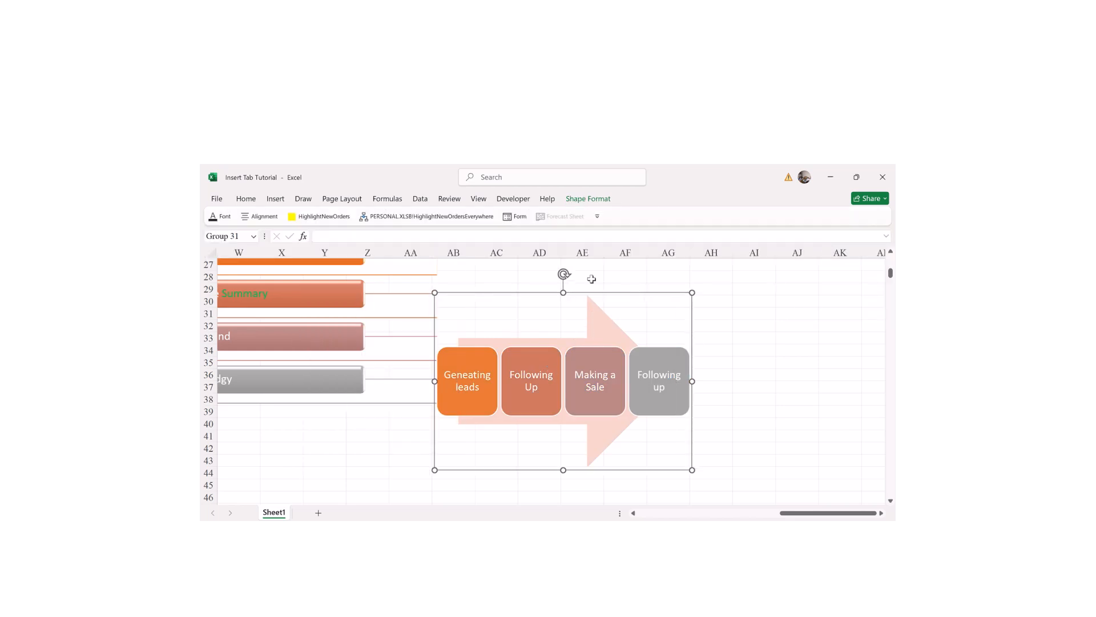
# - Select the boxes and the background arrow of the converted process graphic individually to check that they are separate shapes
pyautogui.click(532, 357)
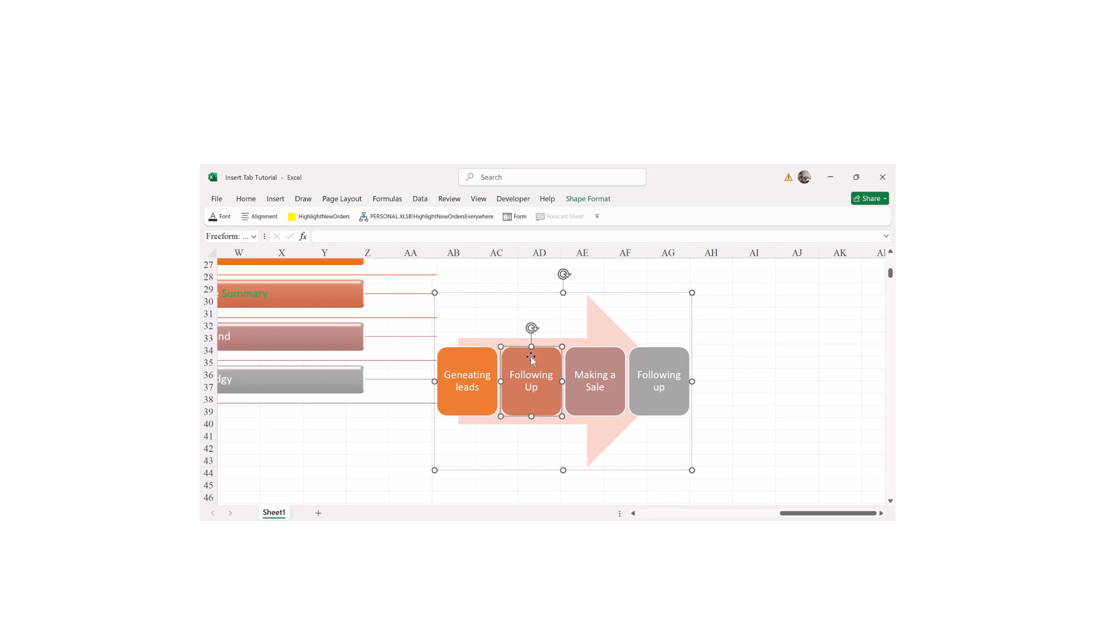
pyautogui.click(461, 365)
pyautogui.click(605, 355)
pyautogui.click(677, 370)
pyautogui.click(586, 340)
pyautogui.click(524, 319)
pyautogui.click(796, 349)
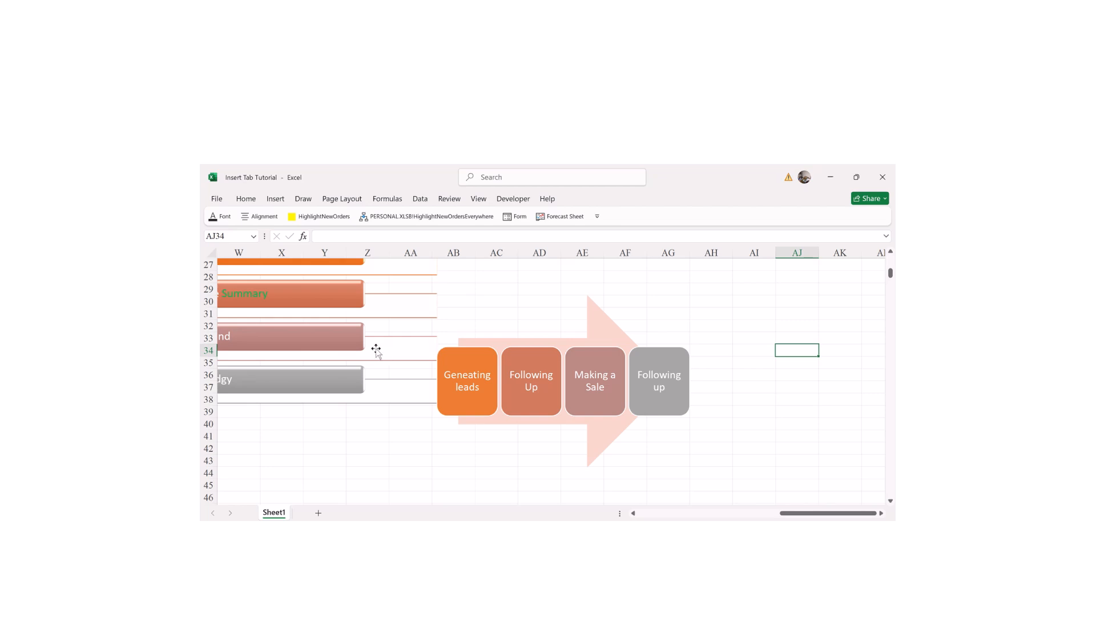
# - Insert a screenshot of the available Excel Tutorials folder window into the worksheet
pyautogui.moveTo(783, 513); pyautogui.dragTo(700, 512)
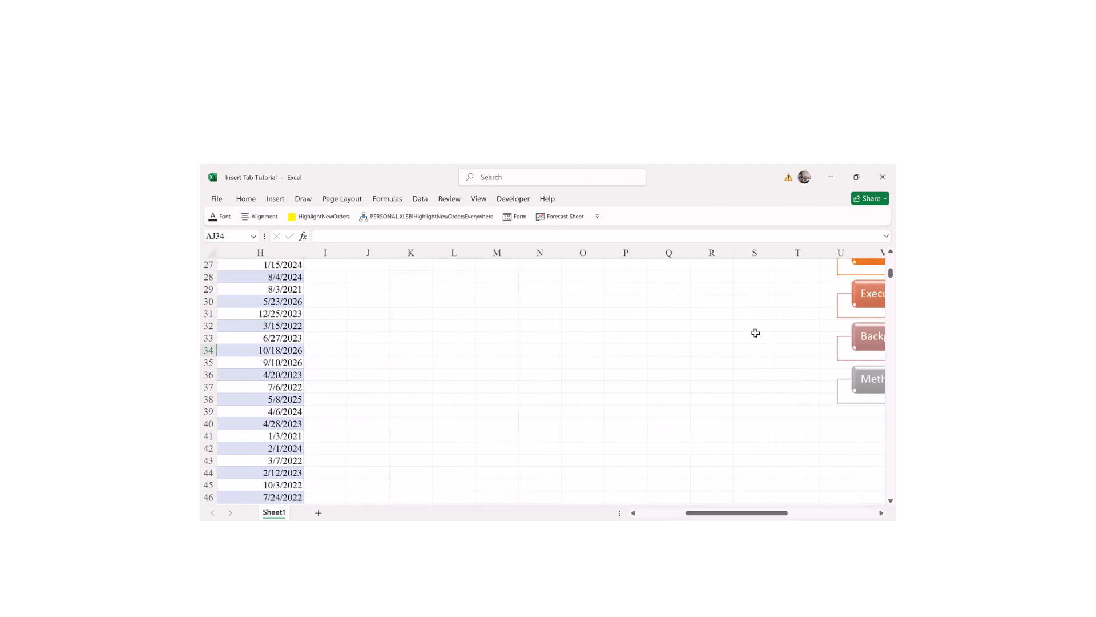
pyautogui.moveTo(890, 273); pyautogui.dragTo(893, 245)
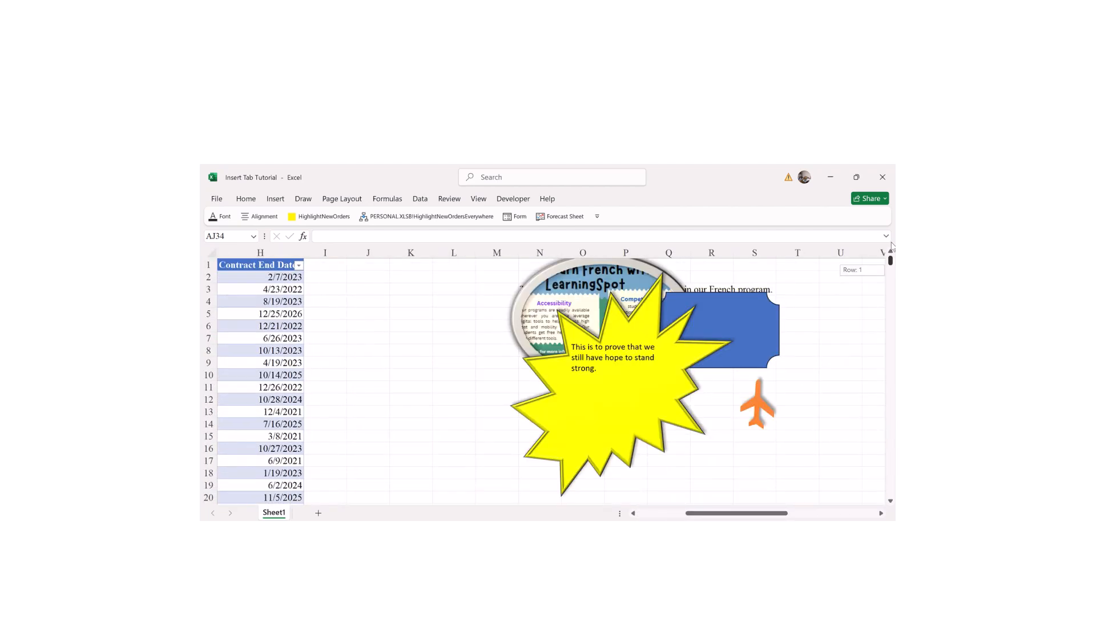
pyautogui.click(275, 200)
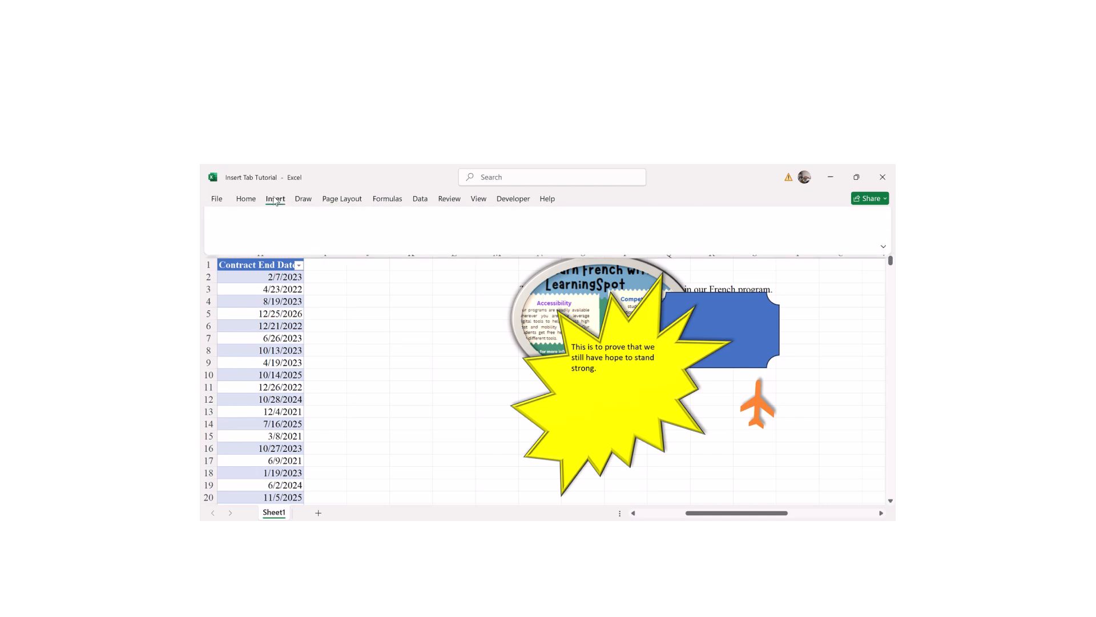
pyautogui.click(342, 239)
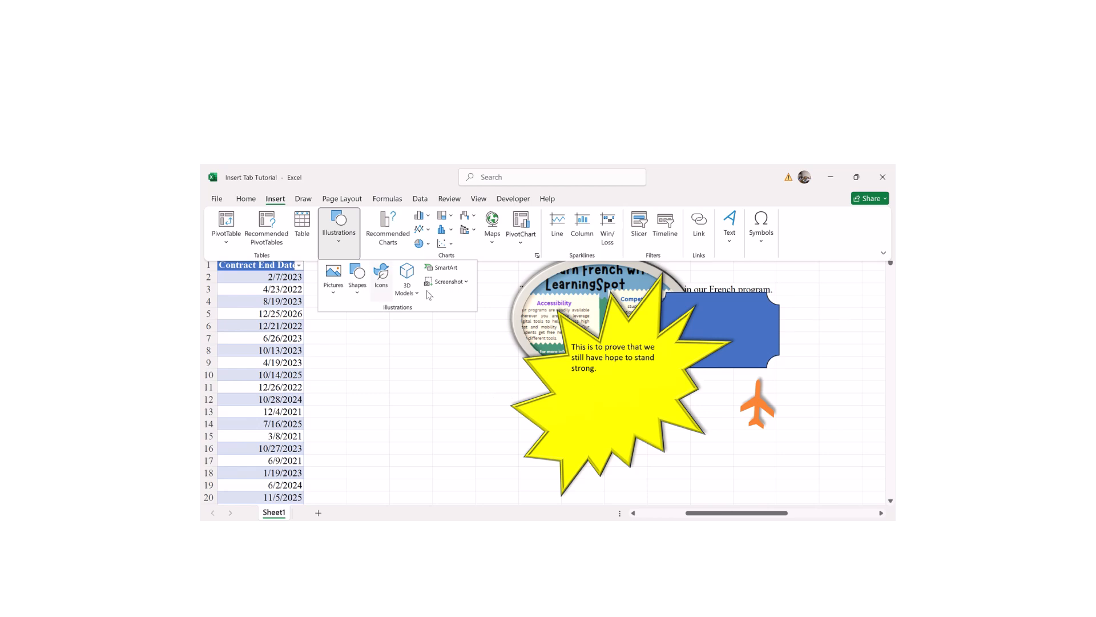
pyautogui.click(468, 282)
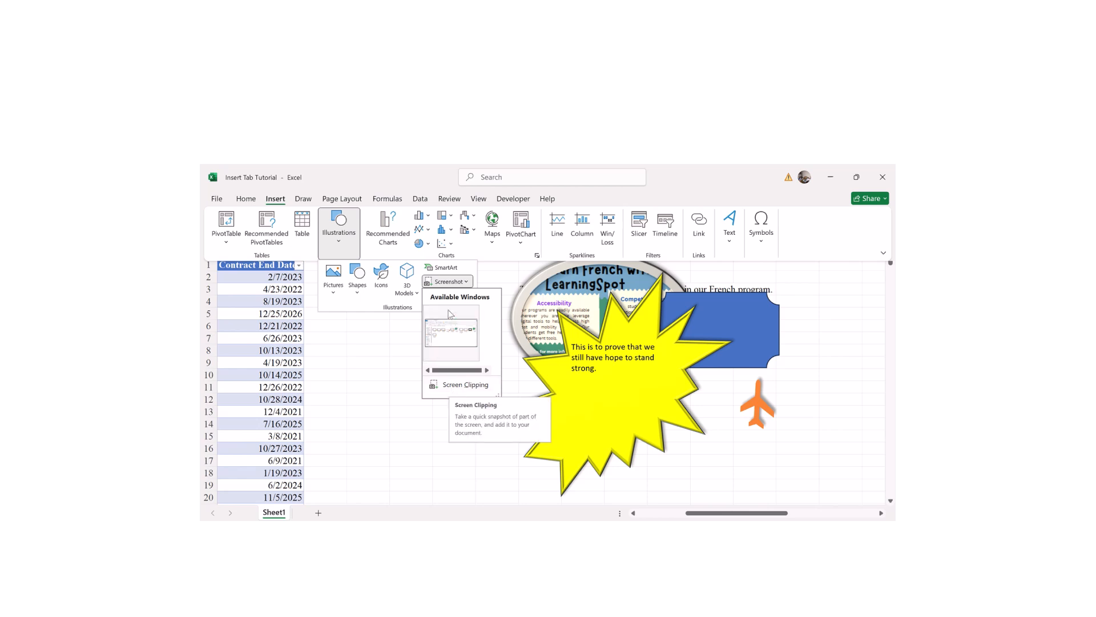
pyautogui.click(446, 339)
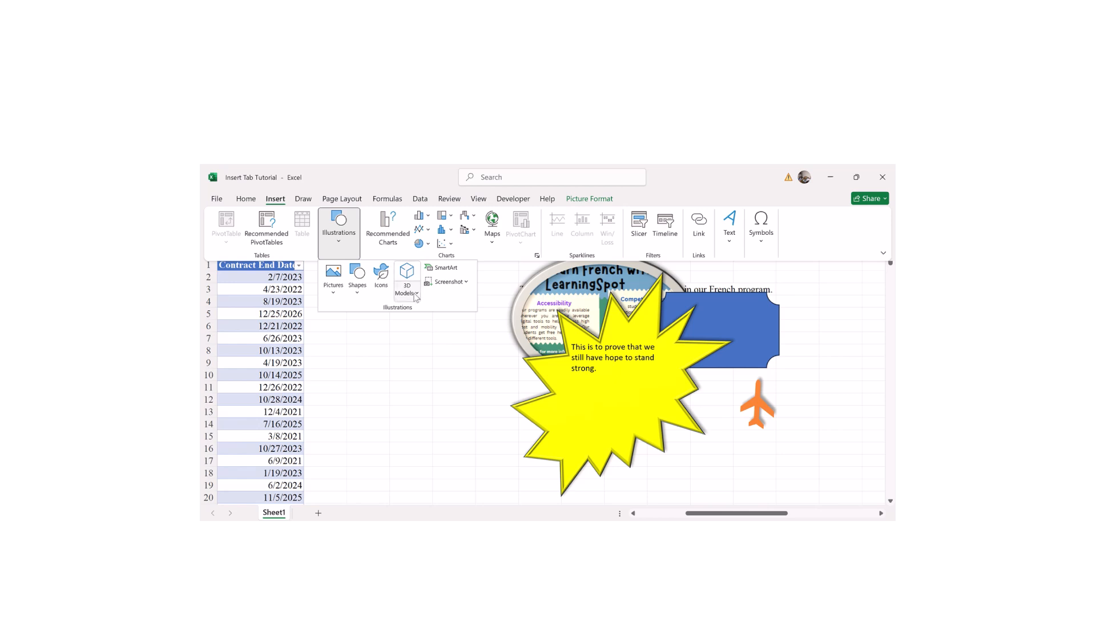
# - Insert a screen clipping that covers the whole Excel Tutorials folder window
pyautogui.click(467, 282)
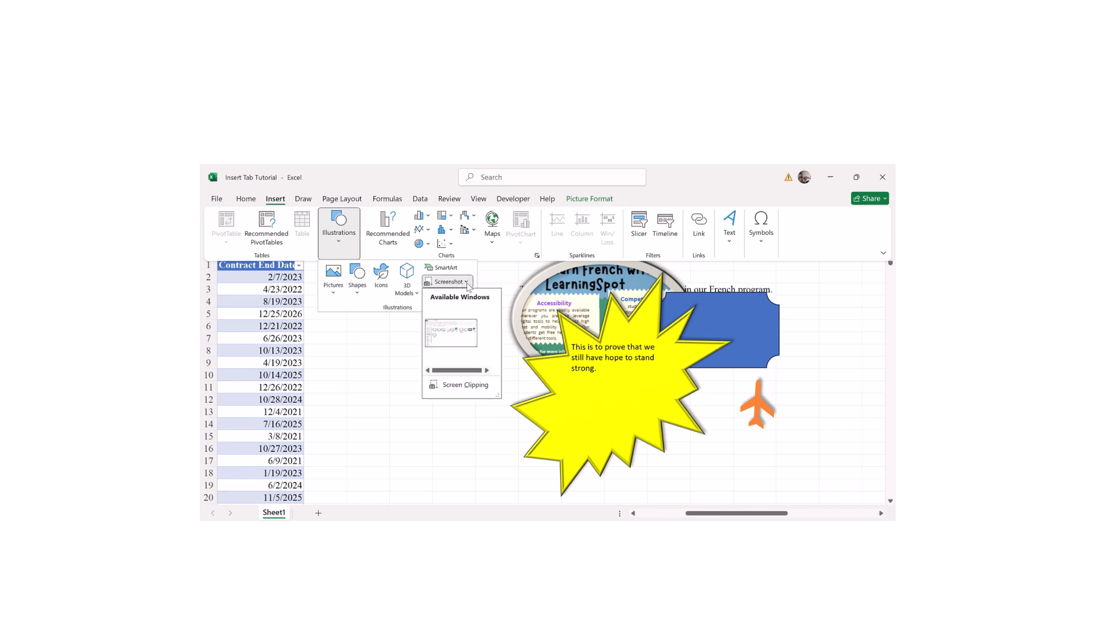
pyautogui.click(465, 385)
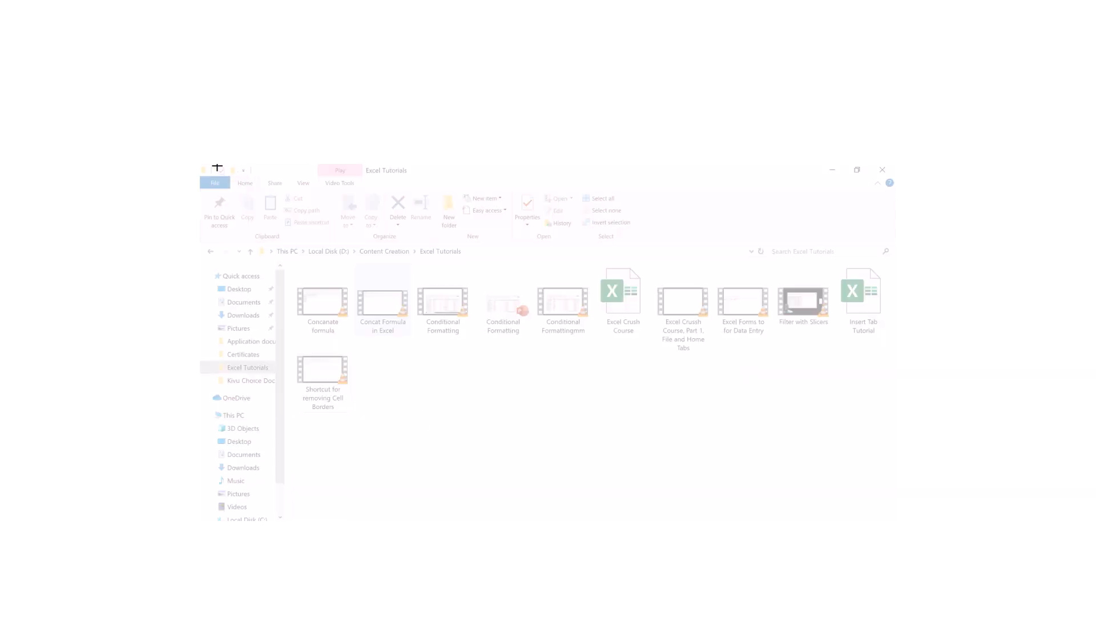
pyautogui.moveTo(203, 168); pyautogui.dragTo(896, 521)
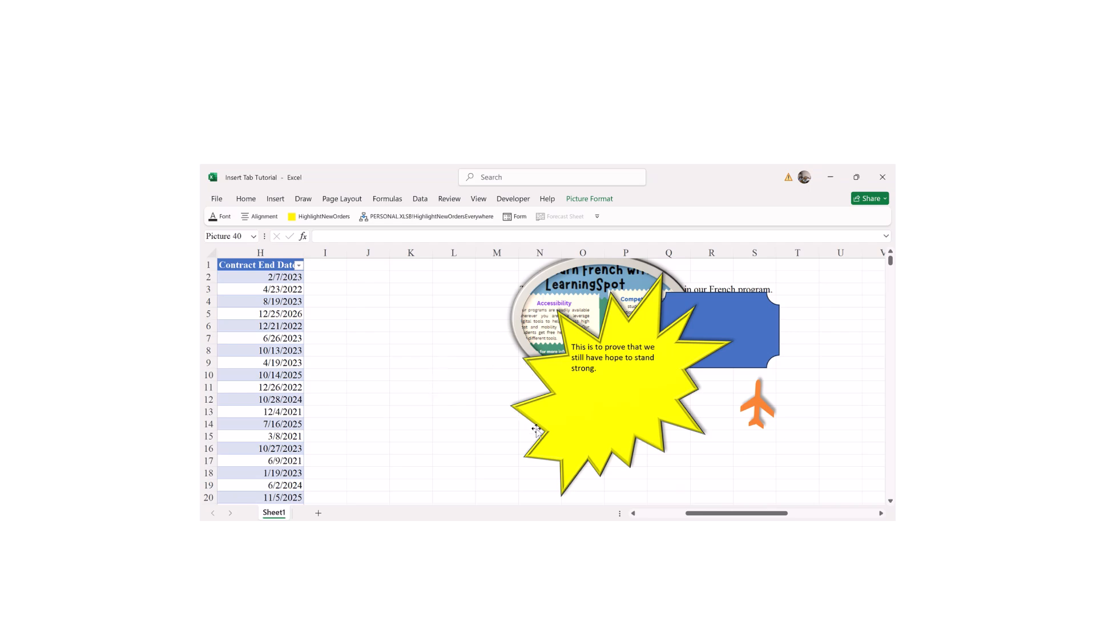
# - Move the screen clipping below the process graphic so its upper edge sits at about row 40, starting near column X
pyautogui.moveTo(705, 513); pyautogui.dragTo(732, 514)
pyautogui.moveTo(893, 271)
pyautogui.mouseDown()
pyautogui.moveTo(882, 279)
pyautogui.moveTo(889, 264)
pyautogui.mouseUp()
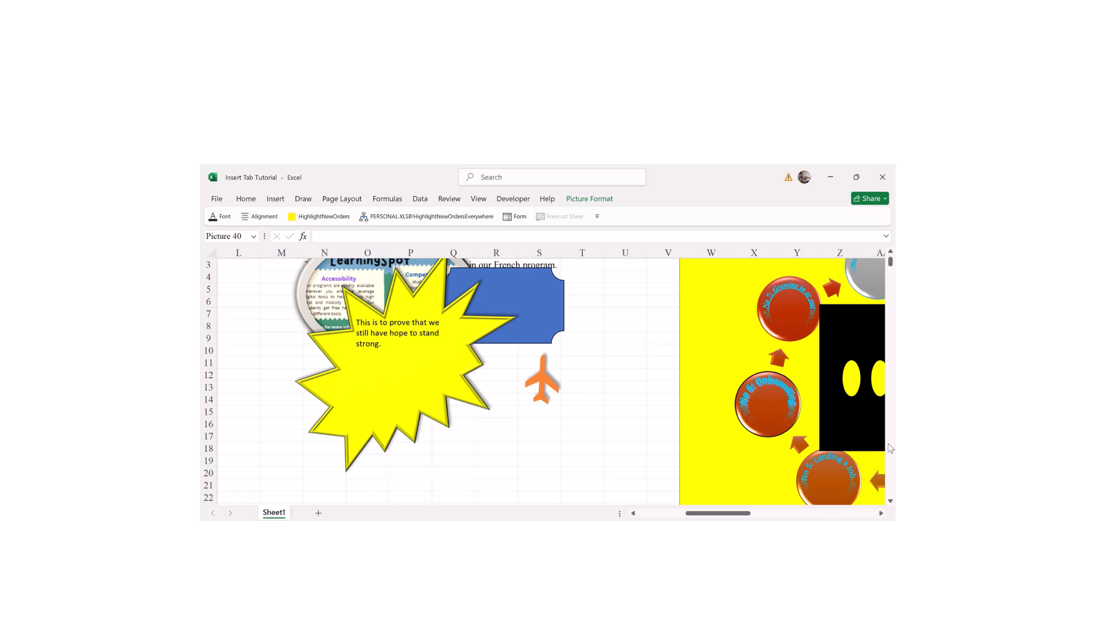
pyautogui.moveTo(891, 263); pyautogui.dragTo(893, 309)
pyautogui.moveTo(692, 513); pyautogui.dragTo(740, 512)
pyautogui.moveTo(891, 307); pyautogui.dragTo(892, 277)
pyautogui.moveTo(823, 310); pyautogui.dragTo(316, 386)
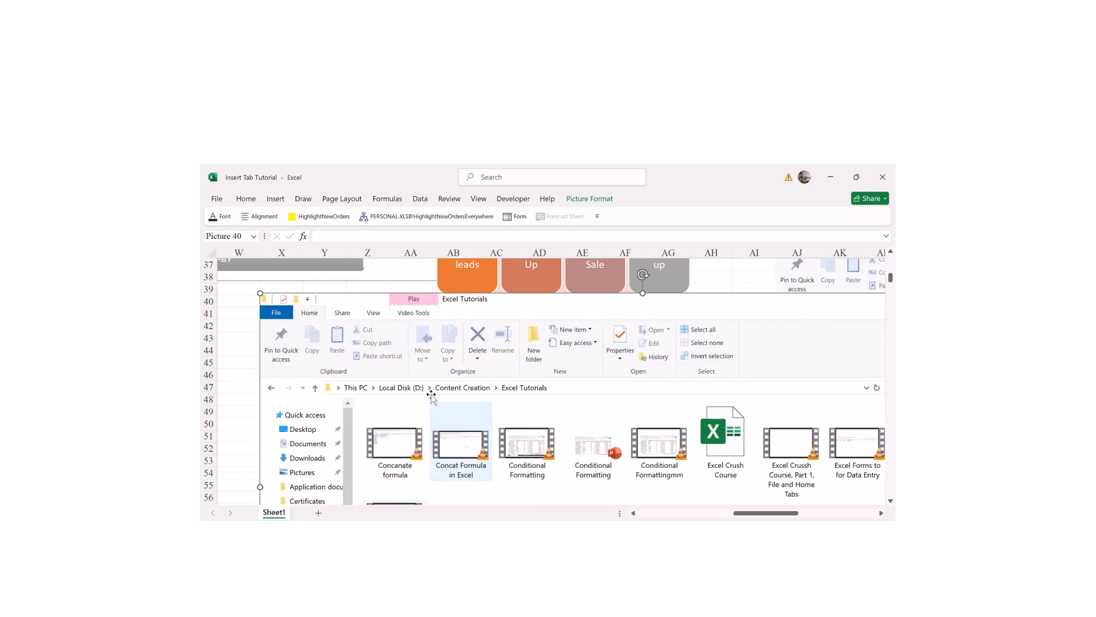
pyautogui.moveTo(753, 513); pyautogui.dragTo(768, 513)
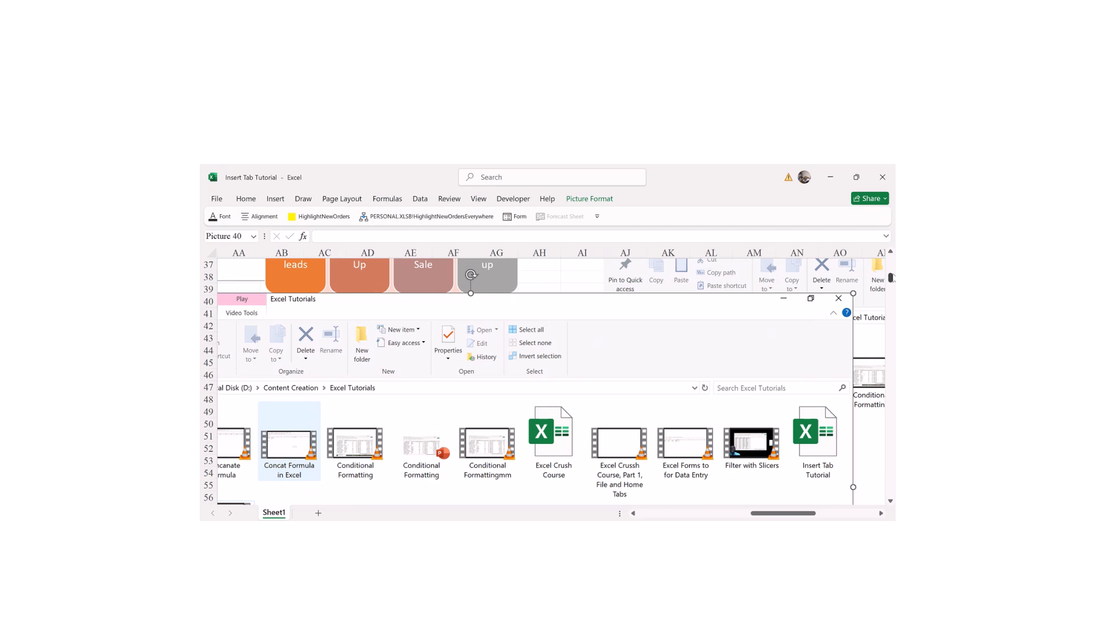
pyautogui.moveTo(892, 278); pyautogui.dragTo(891, 273)
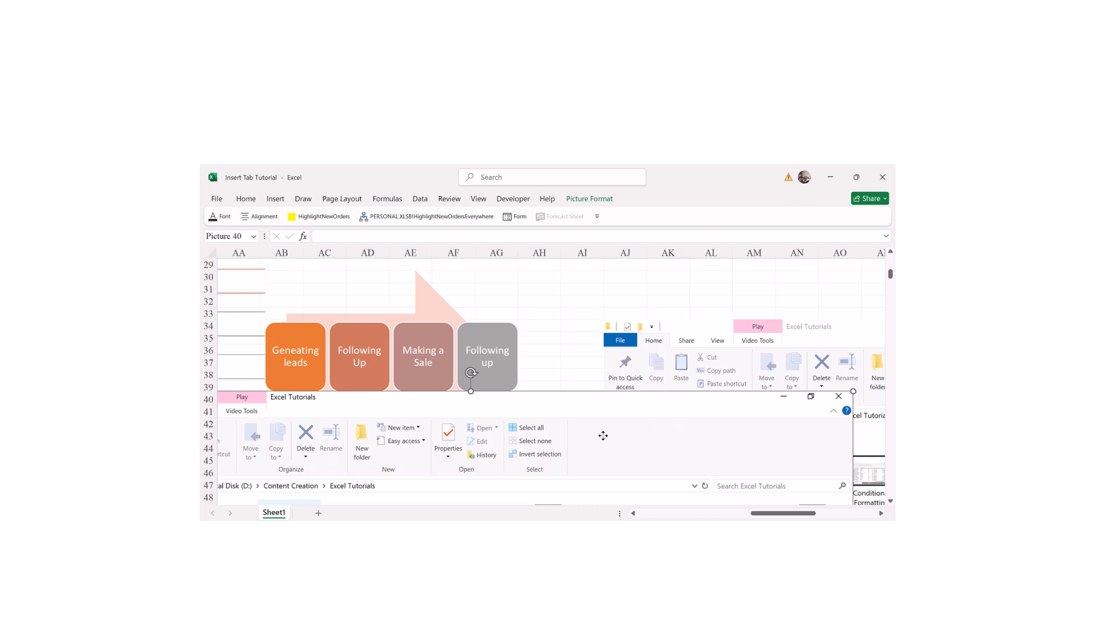
# - Delete the first folder window screenshot beside the process graphic, and undo the deletion
pyautogui.click(816, 358)
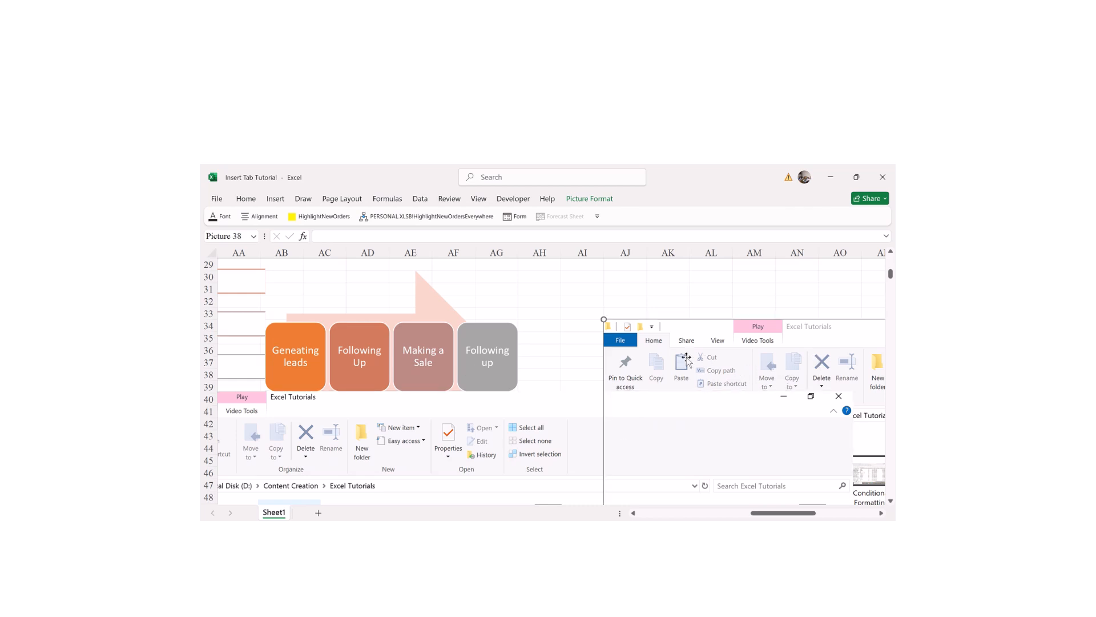
pyautogui.press('Delete')
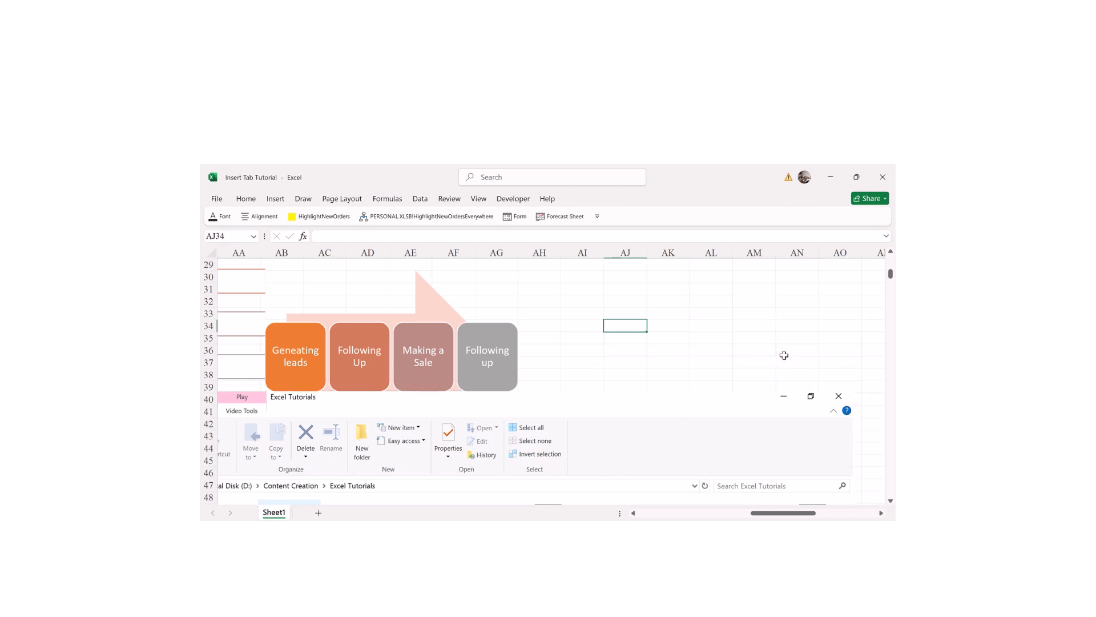
pyautogui.moveTo(892, 276); pyautogui.dragTo(892, 281)
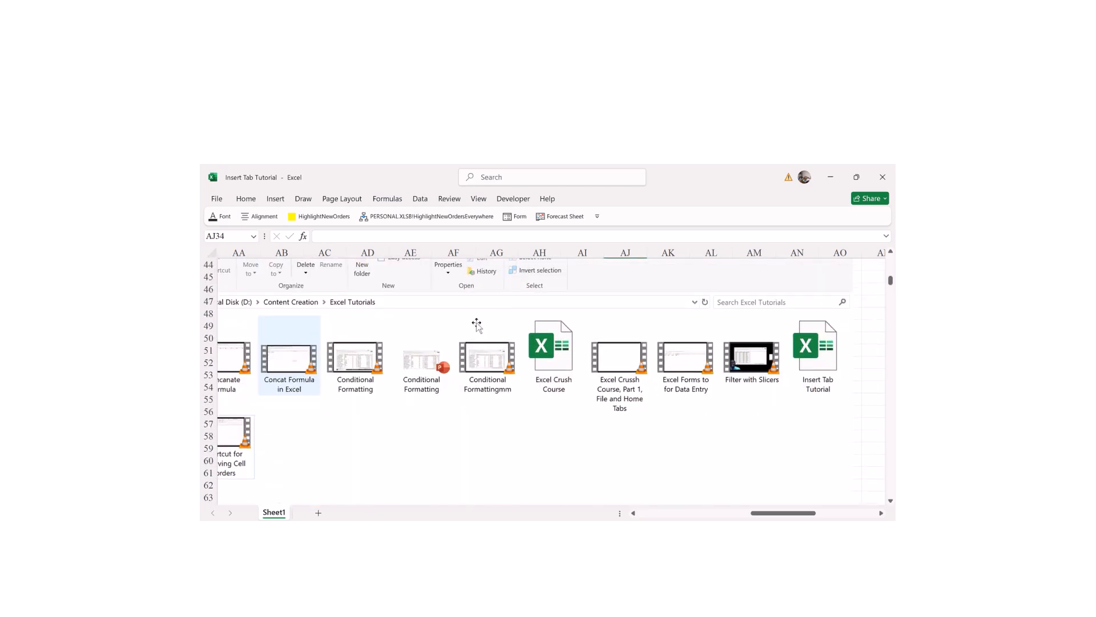
pyautogui.hotkey('ctrl', 'z')
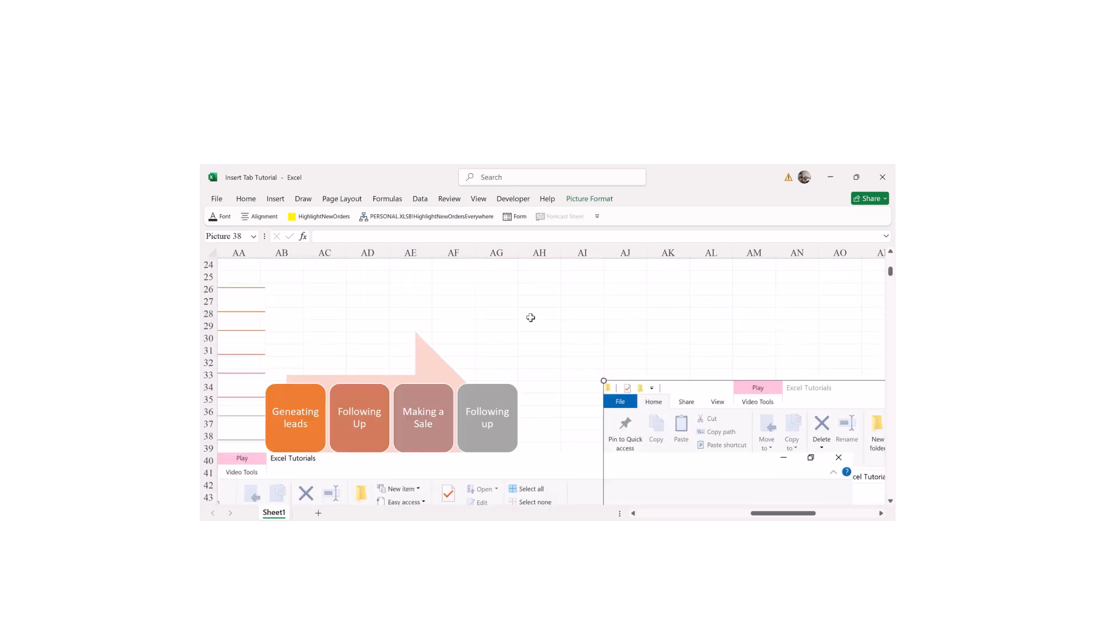
# - Try to shift the restored folder window screenshot slightly, and select the screen clipping below the process graphic
pyautogui.moveTo(659, 393); pyautogui.dragTo(610, 378)
pyautogui.moveTo(891, 271)
pyautogui.mouseDown()
pyautogui.moveTo(889, 302)
pyautogui.moveTo(889, 279)
pyautogui.mouseUp()
pyautogui.click(648, 448)
pyautogui.moveTo(773, 513); pyautogui.dragTo(679, 512)
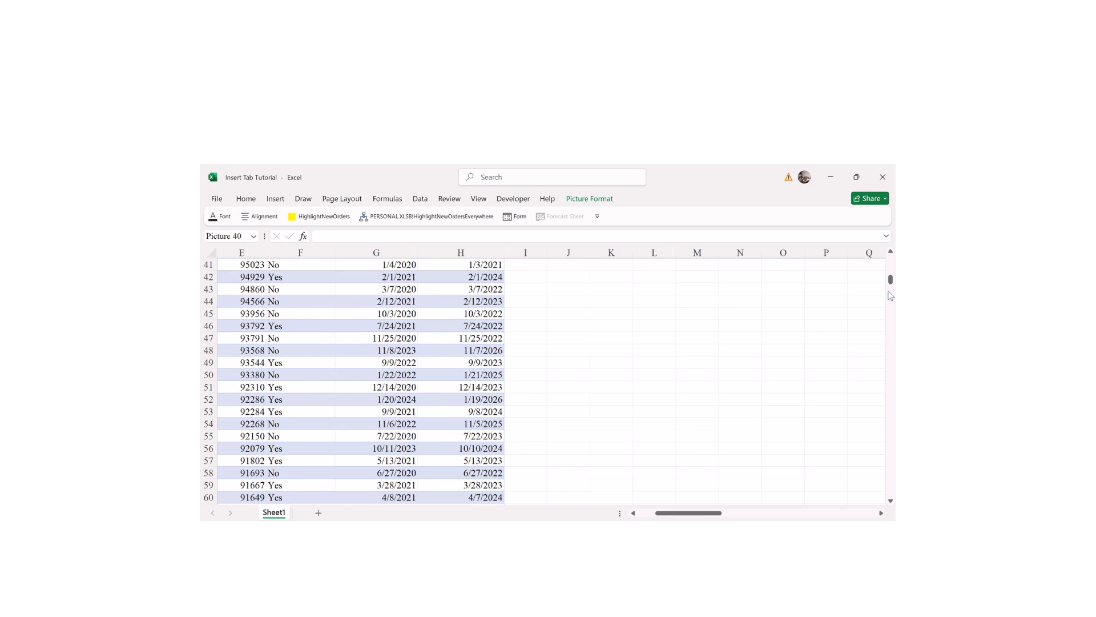
pyautogui.moveTo(891, 278); pyautogui.dragTo(889, 262)
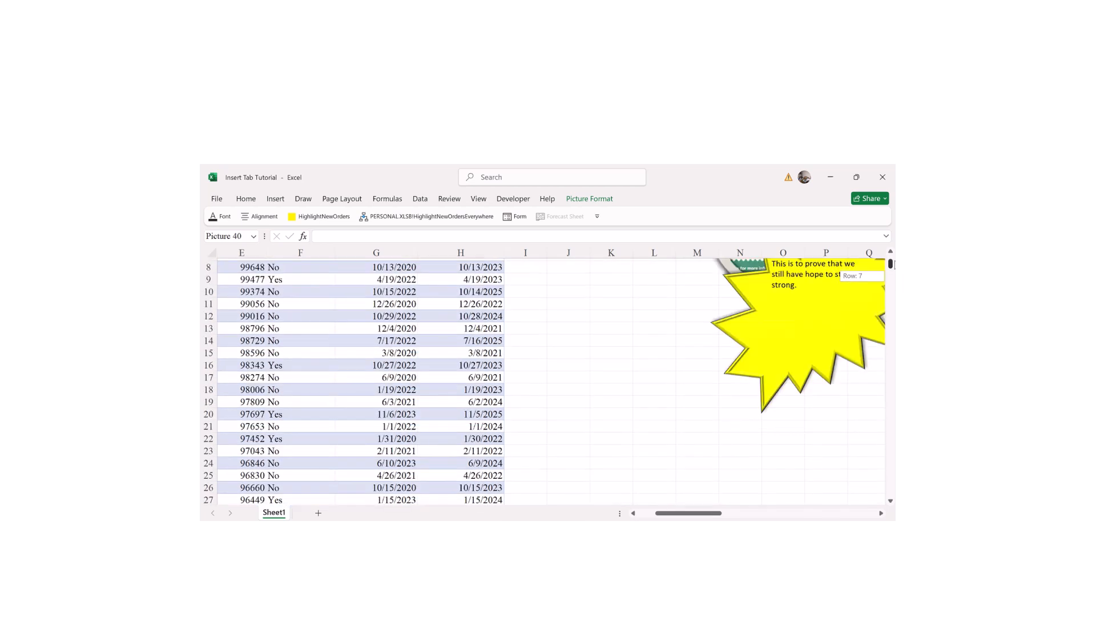
pyautogui.click(551, 336)
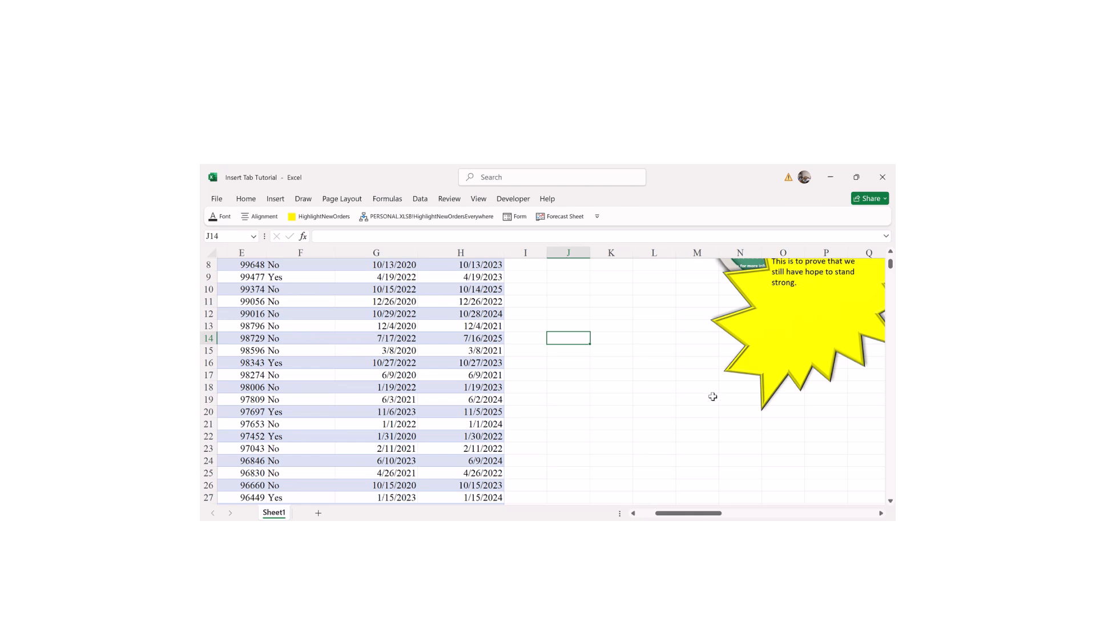
pyautogui.moveTo(662, 515); pyautogui.dragTo(701, 512)
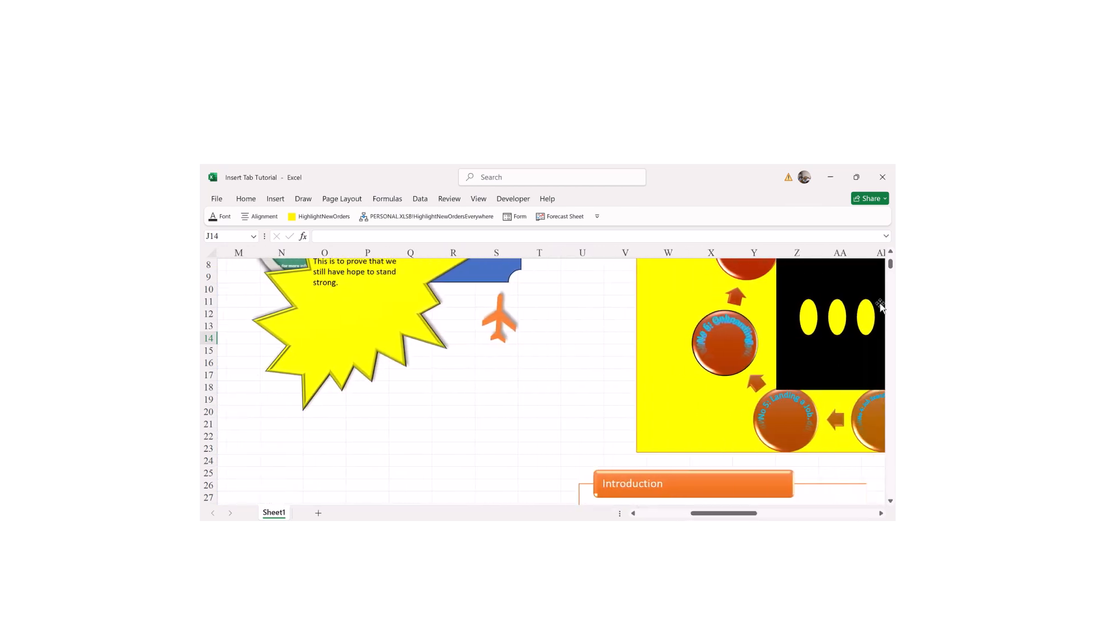
pyautogui.moveTo(889, 275); pyautogui.dragTo(883, 296)
pyautogui.moveTo(695, 511); pyautogui.dragTo(753, 512)
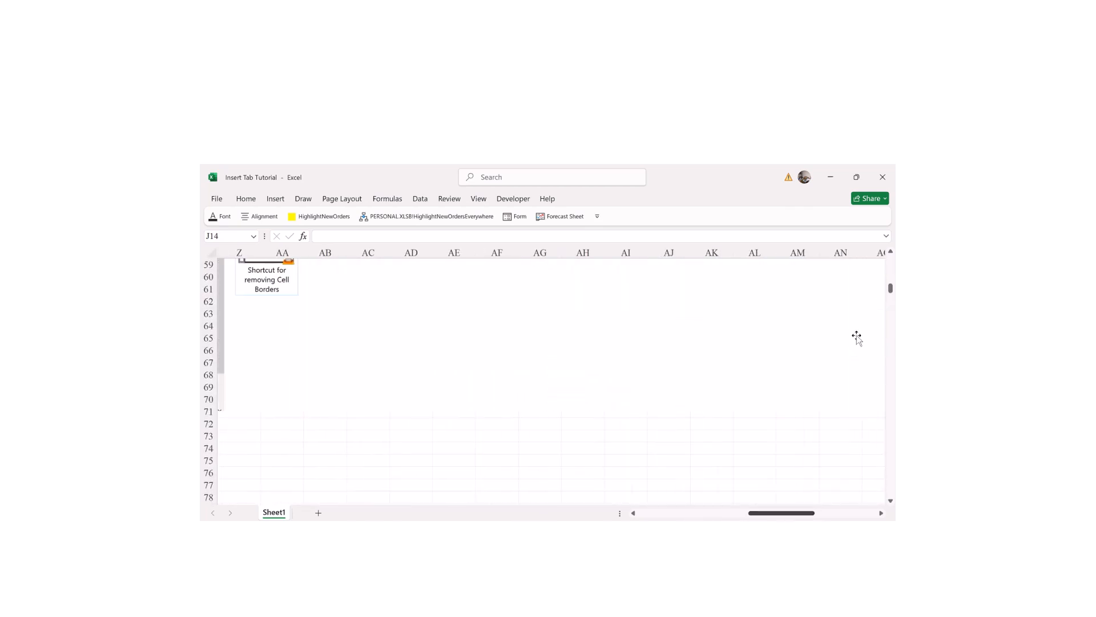
pyautogui.moveTo(890, 288); pyautogui.dragTo(893, 281)
# - Apply the black oval picture style to the screen clipping of the folder window
pyautogui.click(536, 363)
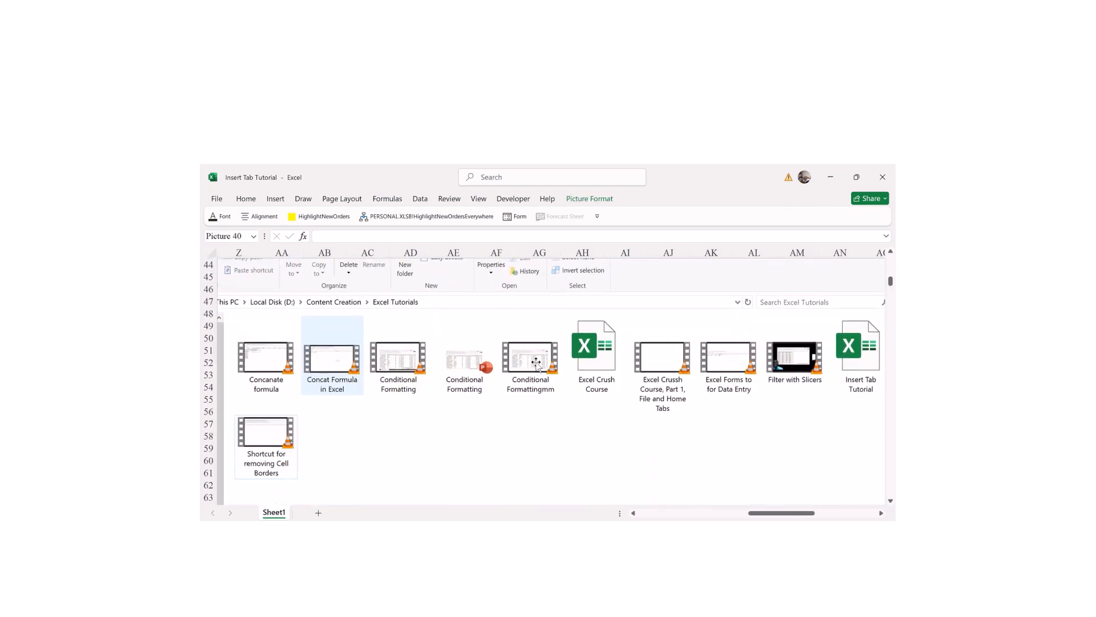
pyautogui.click(578, 202)
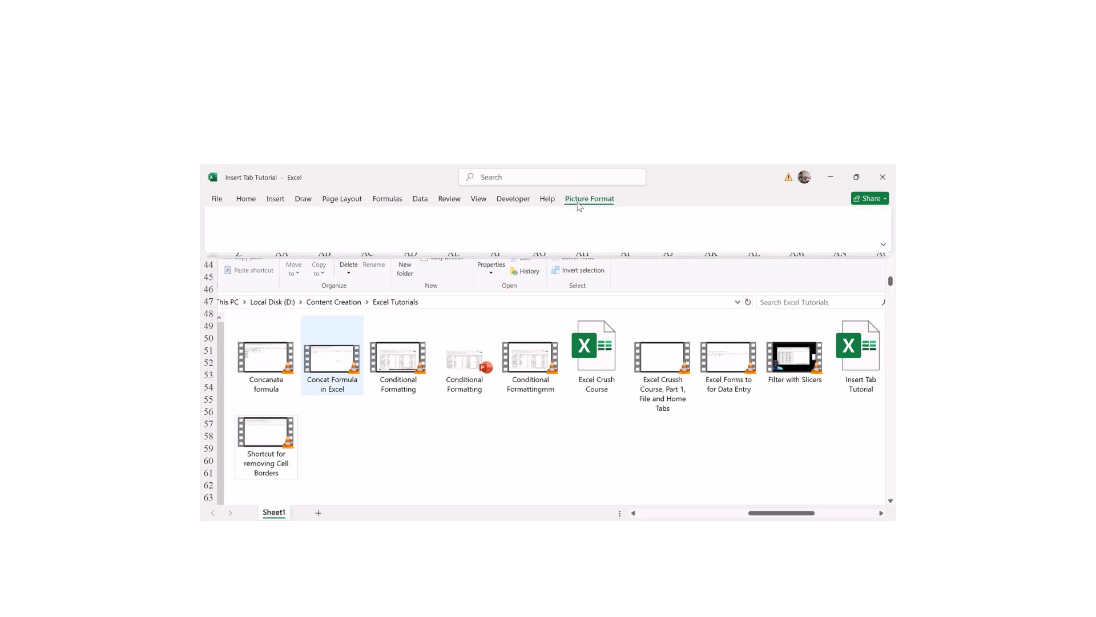
pyautogui.click(433, 406)
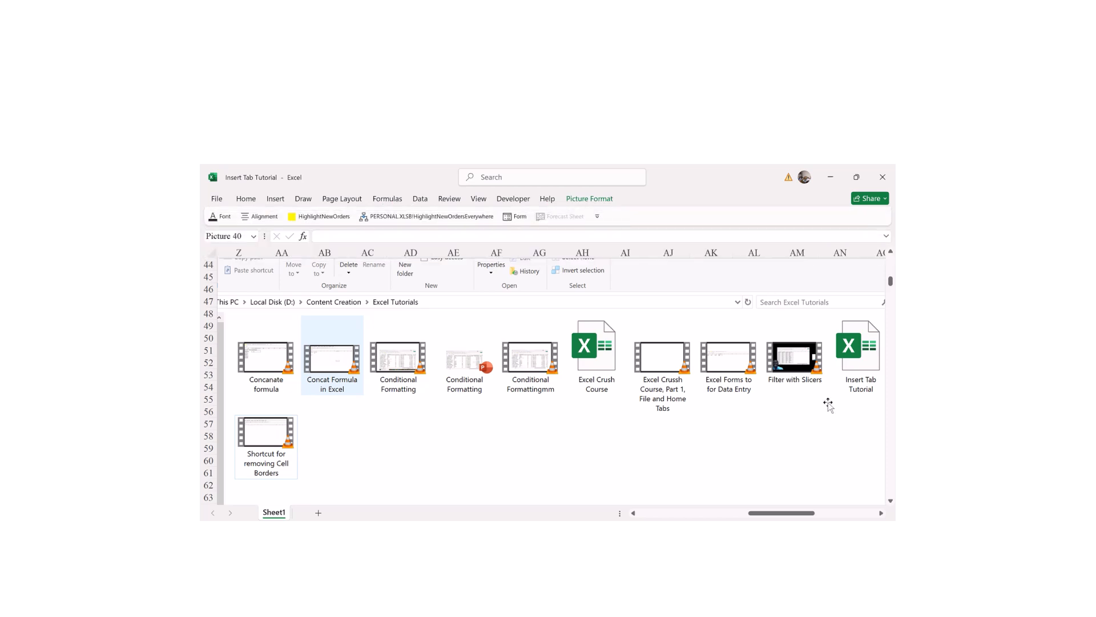
pyautogui.click(589, 199)
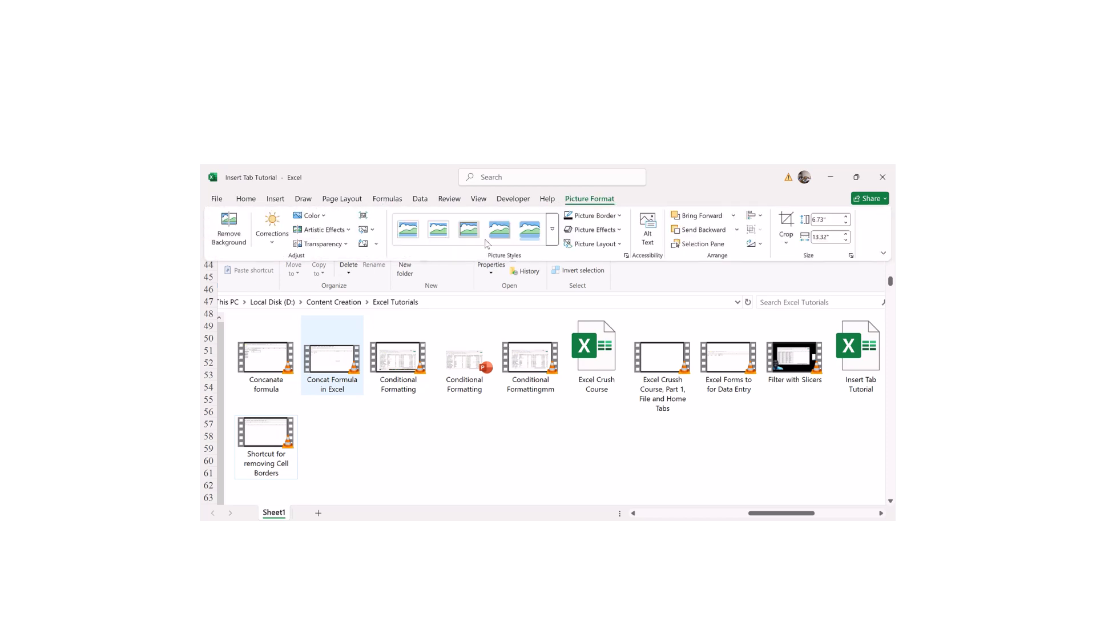
pyautogui.click(552, 229)
pyautogui.click(530, 260)
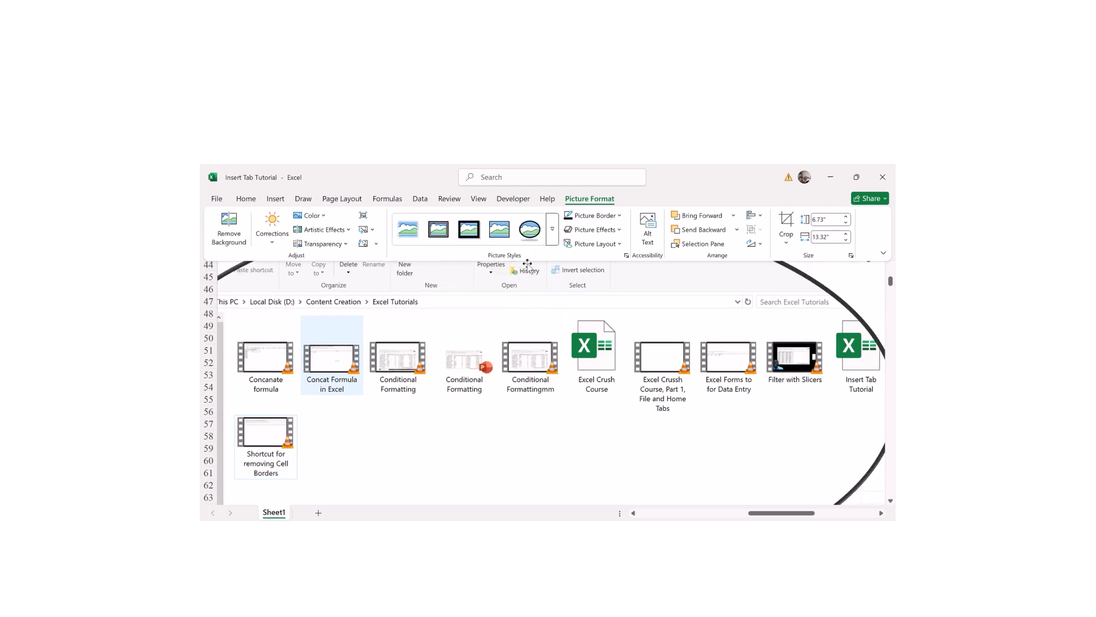
pyautogui.click(816, 415)
pyautogui.moveTo(790, 512); pyautogui.dragTo(816, 512)
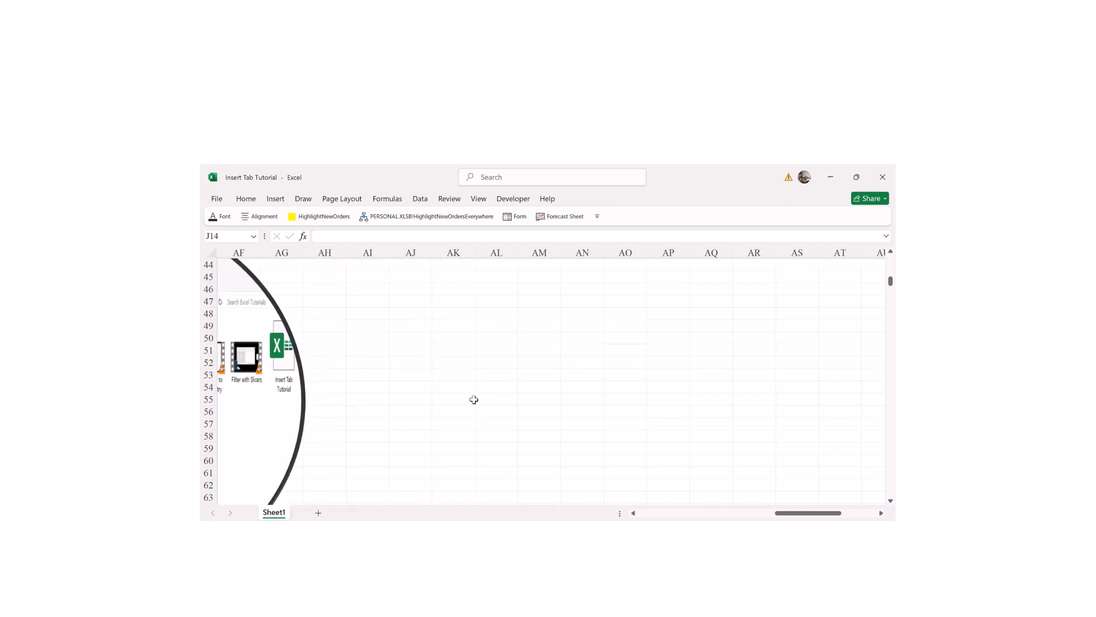
# - Shorten the oval picture by lowering its upper edge to about row 51, clear of the process graphic
pyautogui.moveTo(779, 513); pyautogui.dragTo(732, 514)
pyautogui.click(610, 394)
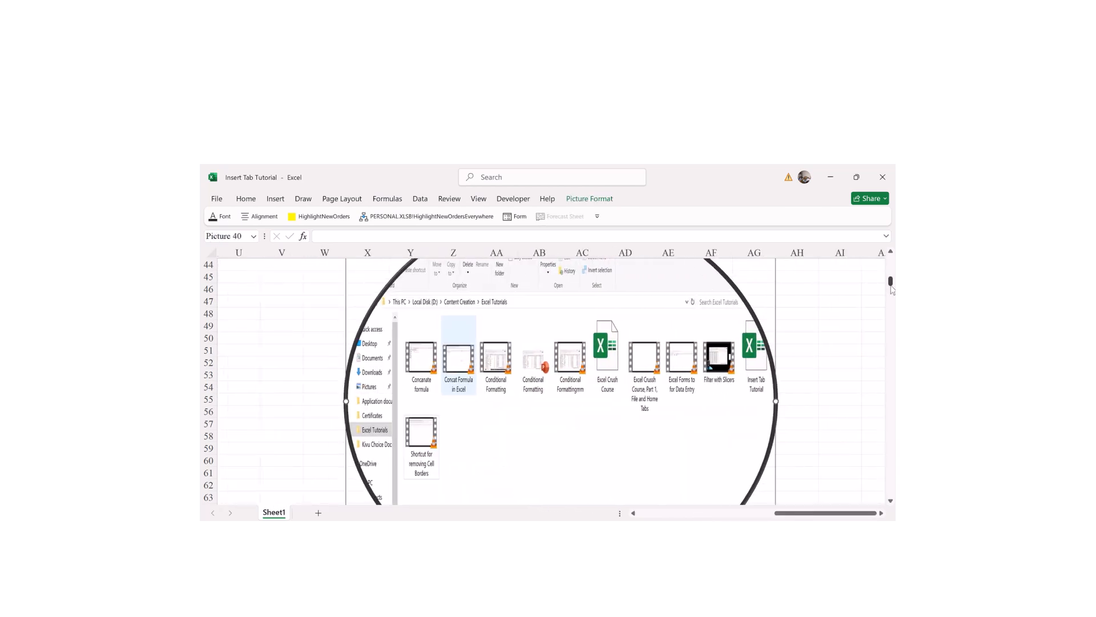
pyautogui.moveTo(891, 281); pyautogui.dragTo(891, 276)
pyautogui.moveTo(562, 334); pyautogui.dragTo(543, 488)
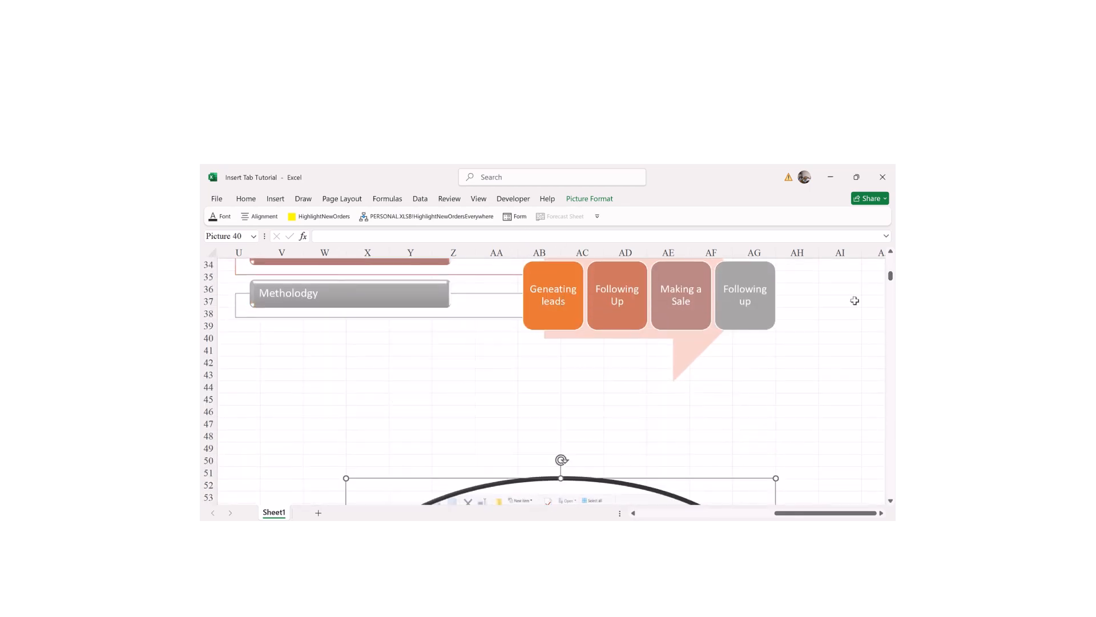
# - Flatten the oval picture by raising its lower edge, and move it to span about columns X to AG, rows 58 to 66
pyautogui.scroll(-6, 890, 496)
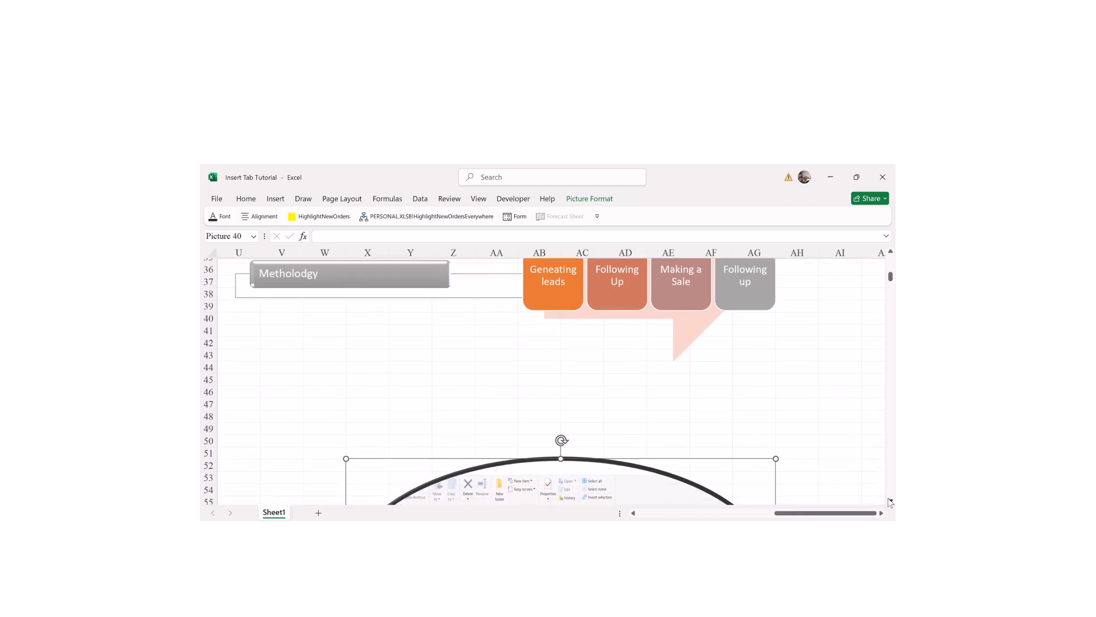
pyautogui.scroll(-1, 889, 501)
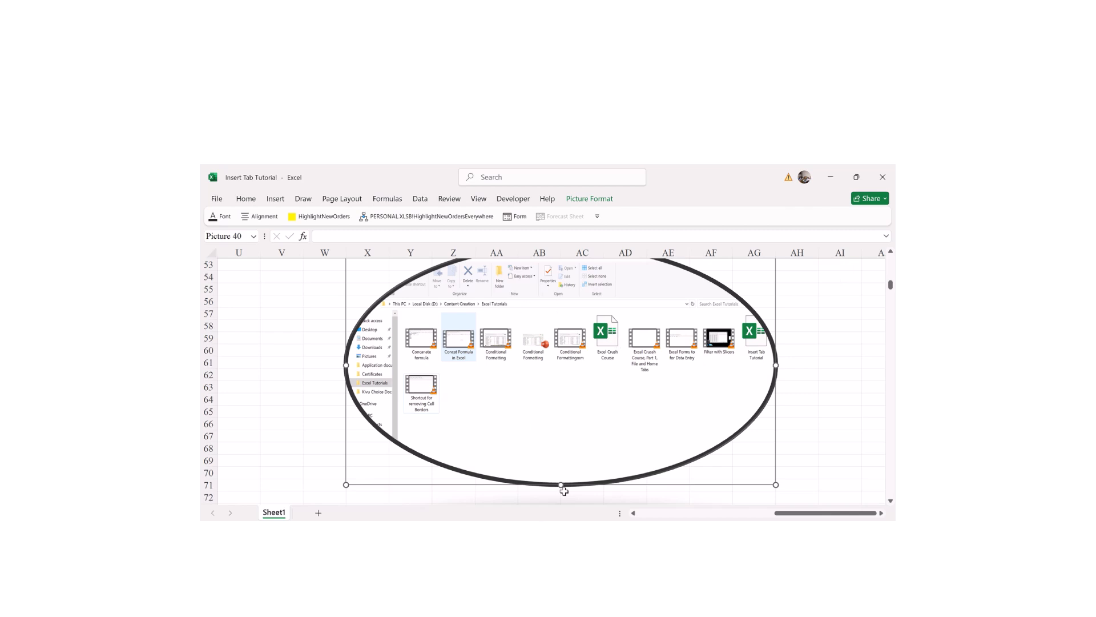
pyautogui.moveTo(564, 491); pyautogui.dragTo(574, 356)
pyautogui.click(563, 445)
pyautogui.moveTo(539, 304); pyautogui.dragTo(523, 363)
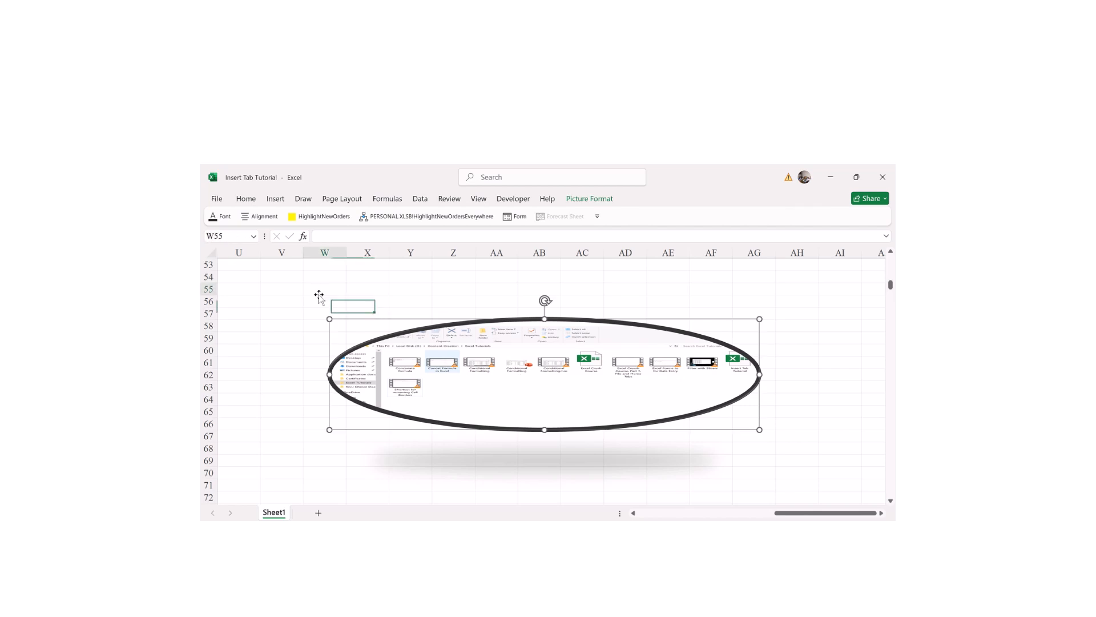
# - Crop the oval picture of the folder window to a down arrow block shape
pyautogui.click(578, 363)
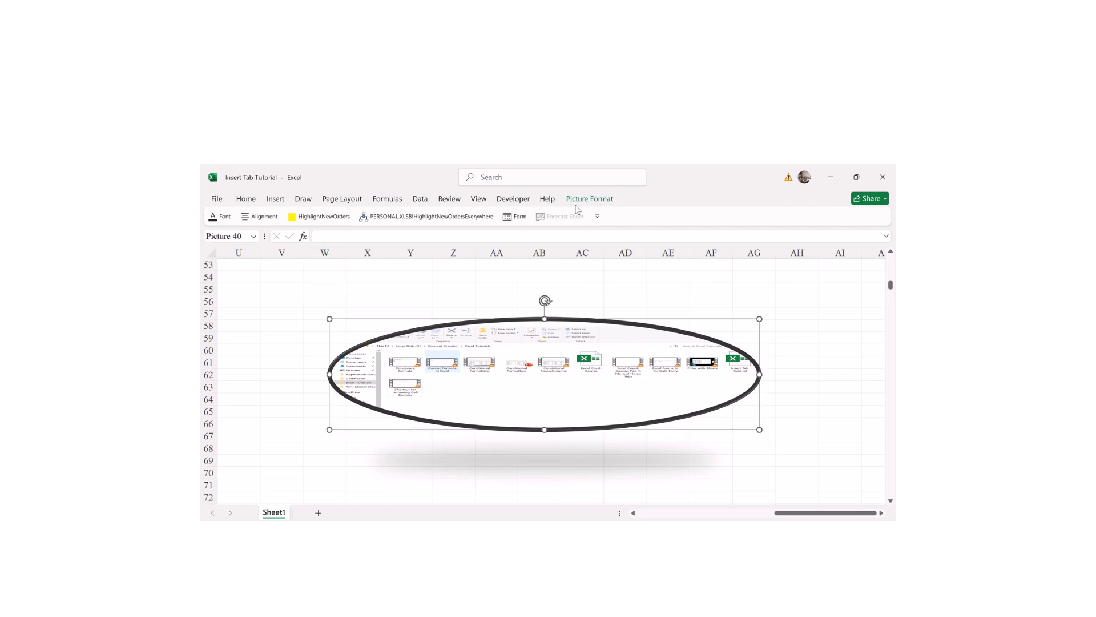
pyautogui.click(590, 197)
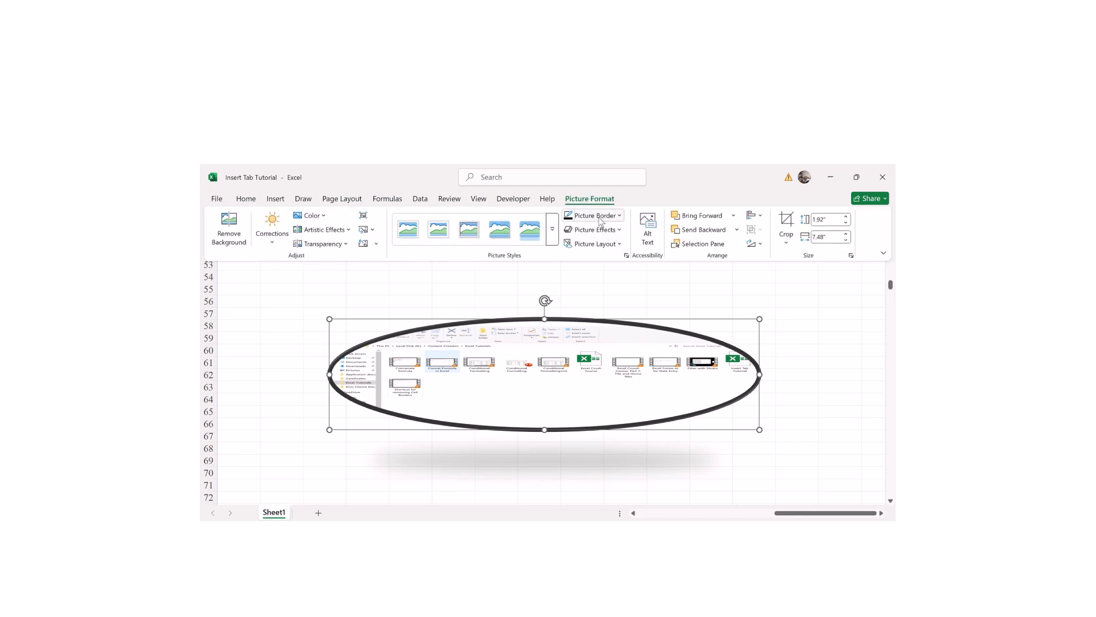
pyautogui.click(785, 242)
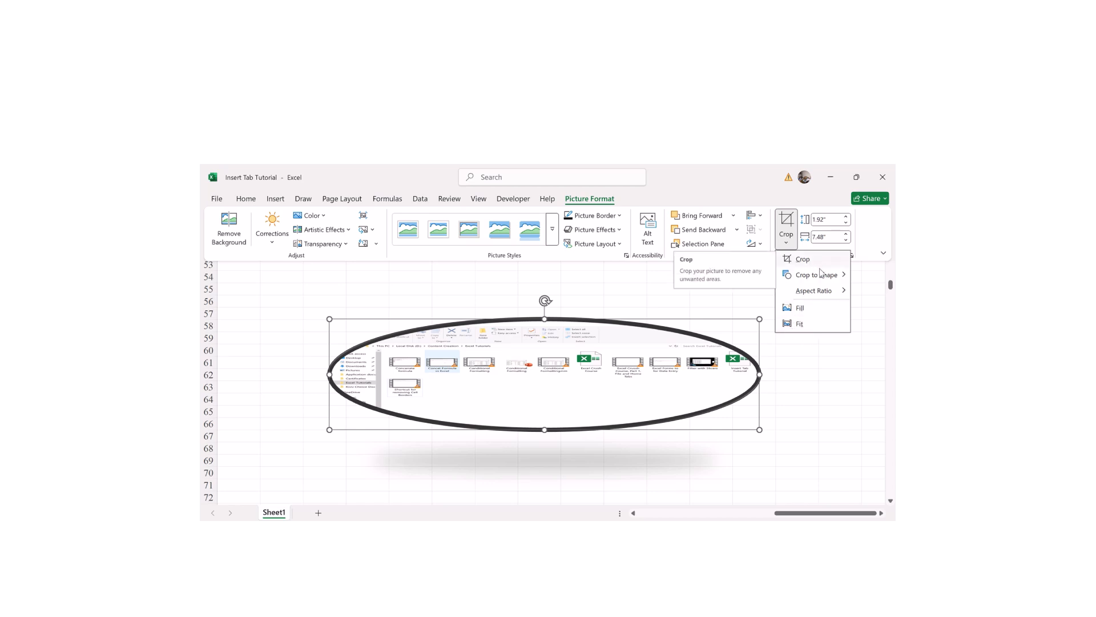
pyautogui.moveTo(836, 279)
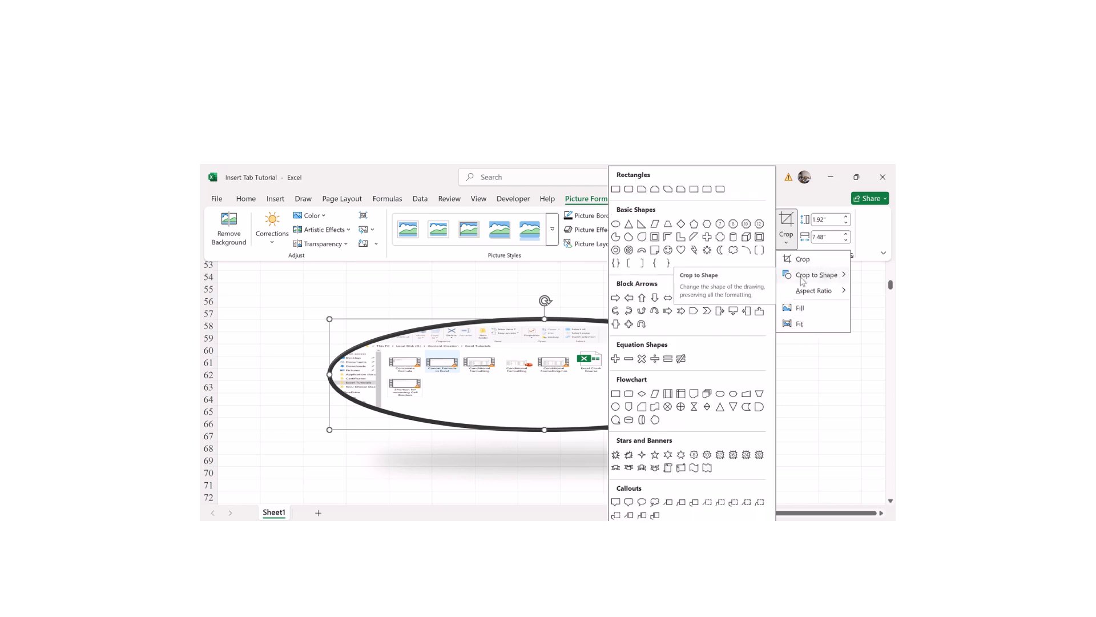
pyautogui.click(655, 297)
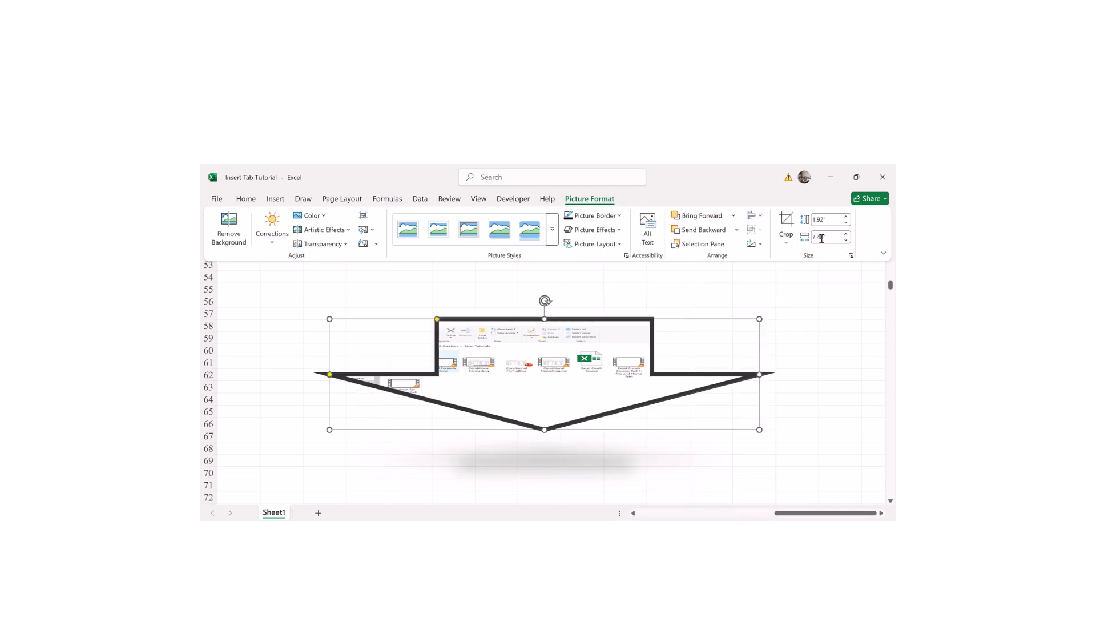
# - Crop the folder window picture to the isosceles triangle shape
pyautogui.click(789, 244)
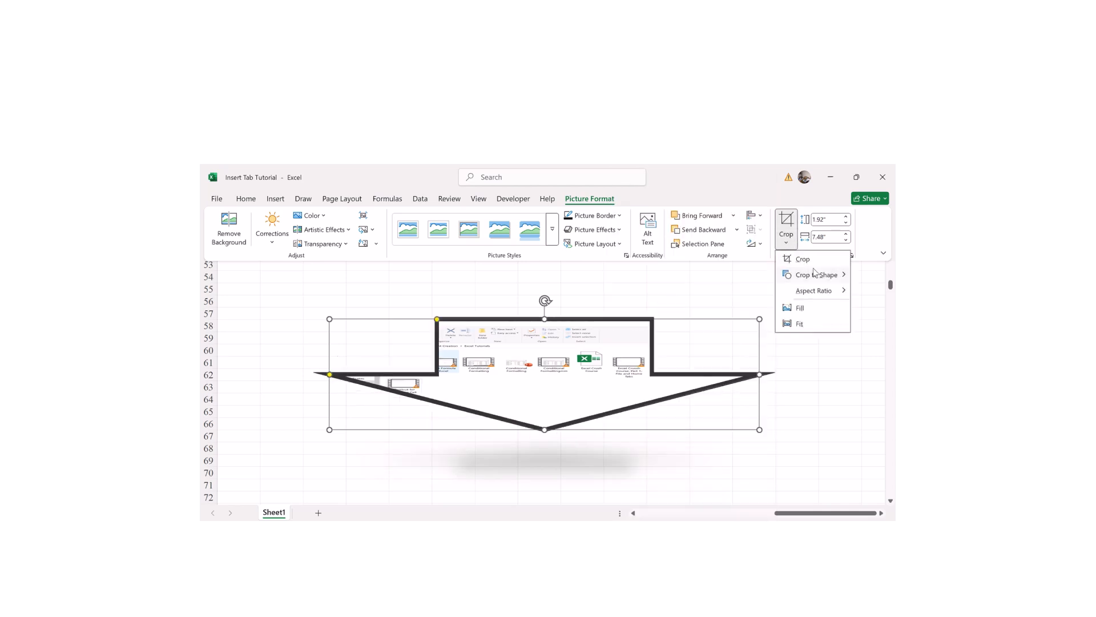
pyautogui.moveTo(824, 279)
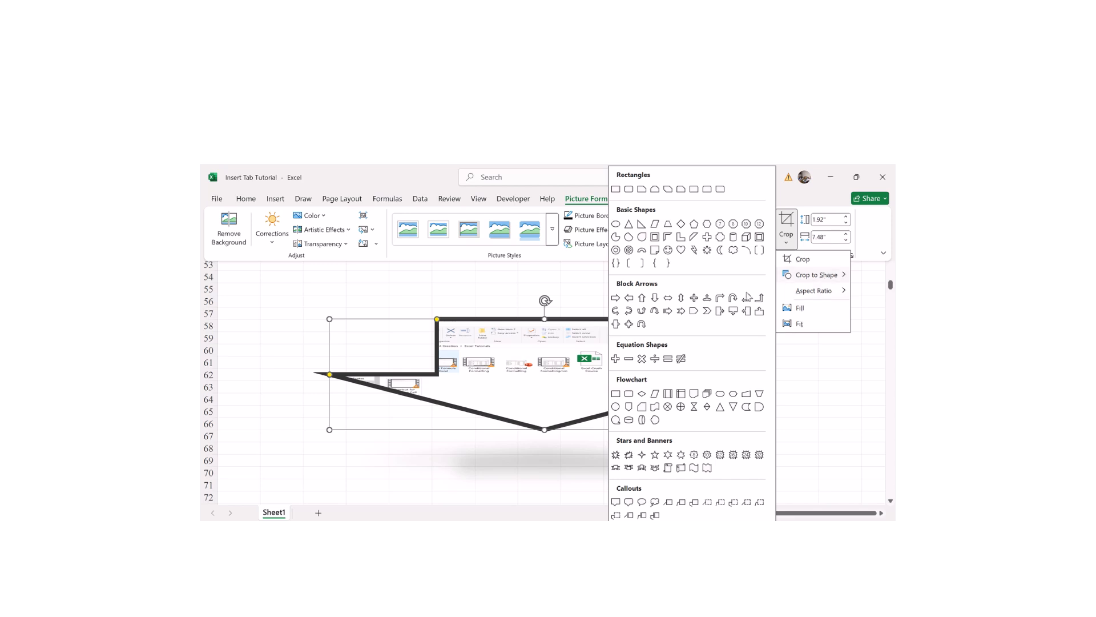
pyautogui.click(629, 225)
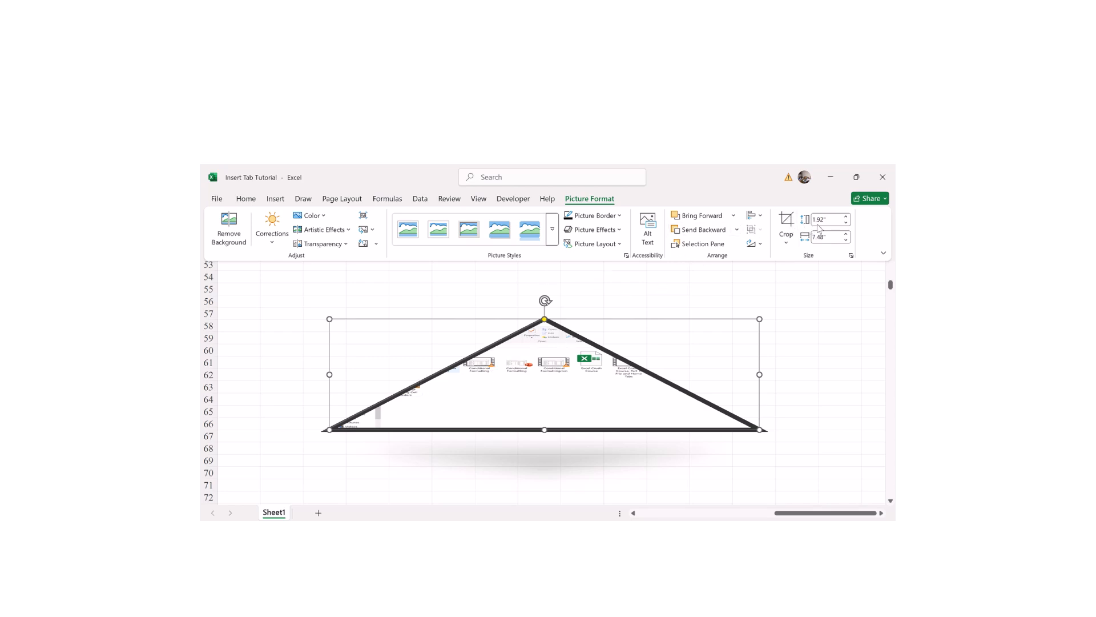
# - Adjust the triangular picture's size in steps until it is 1.82" high and 7.1" wide
pyautogui.click(845, 217)
pyautogui.click(846, 217)
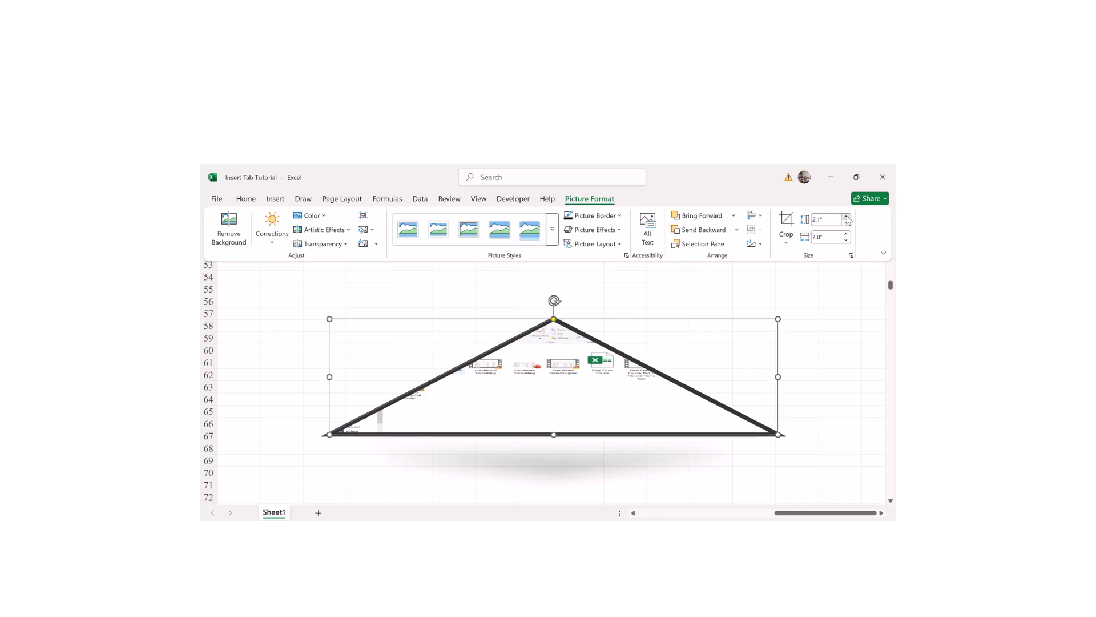
pyautogui.click(846, 218)
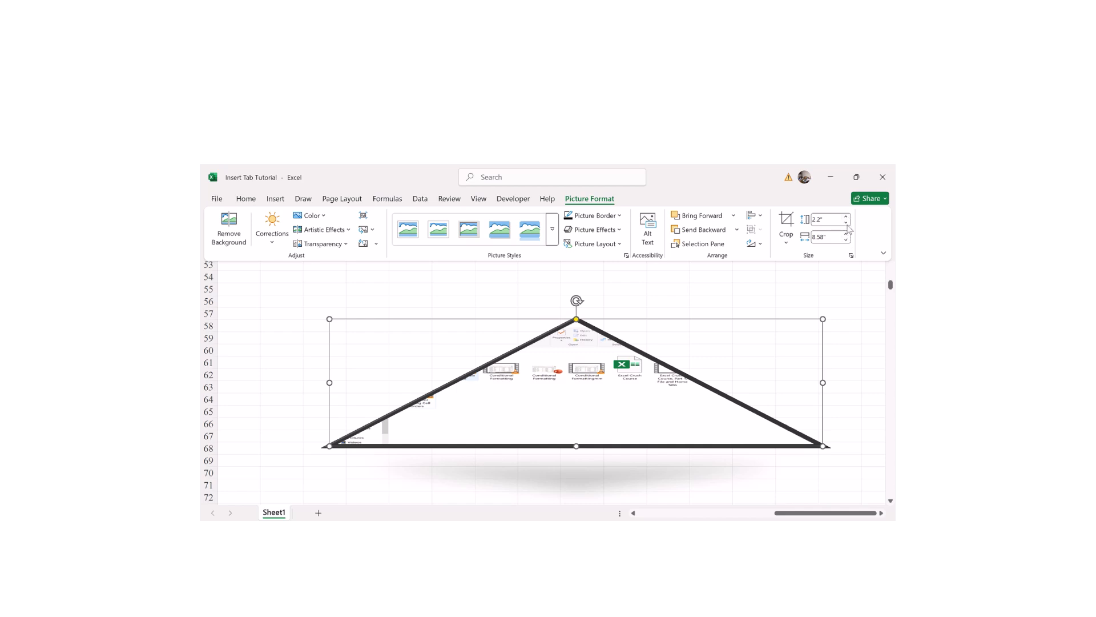
pyautogui.click(846, 222)
pyautogui.click(847, 223)
pyautogui.click(846, 222)
pyautogui.click(846, 223)
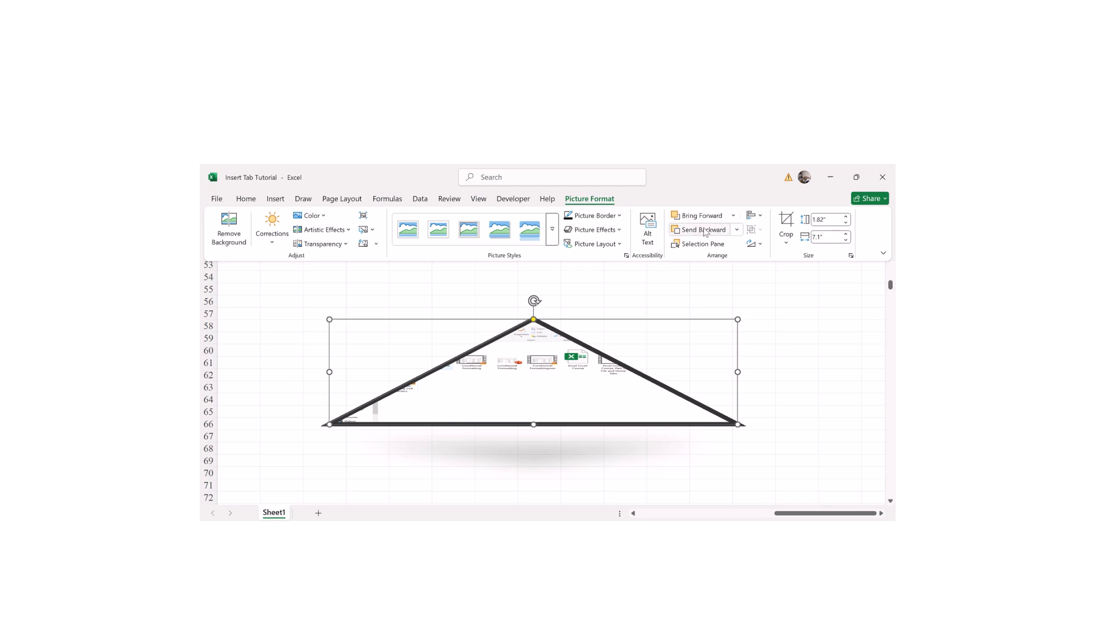
# - Try to remove the background of the triangular picture
pyautogui.click(760, 217)
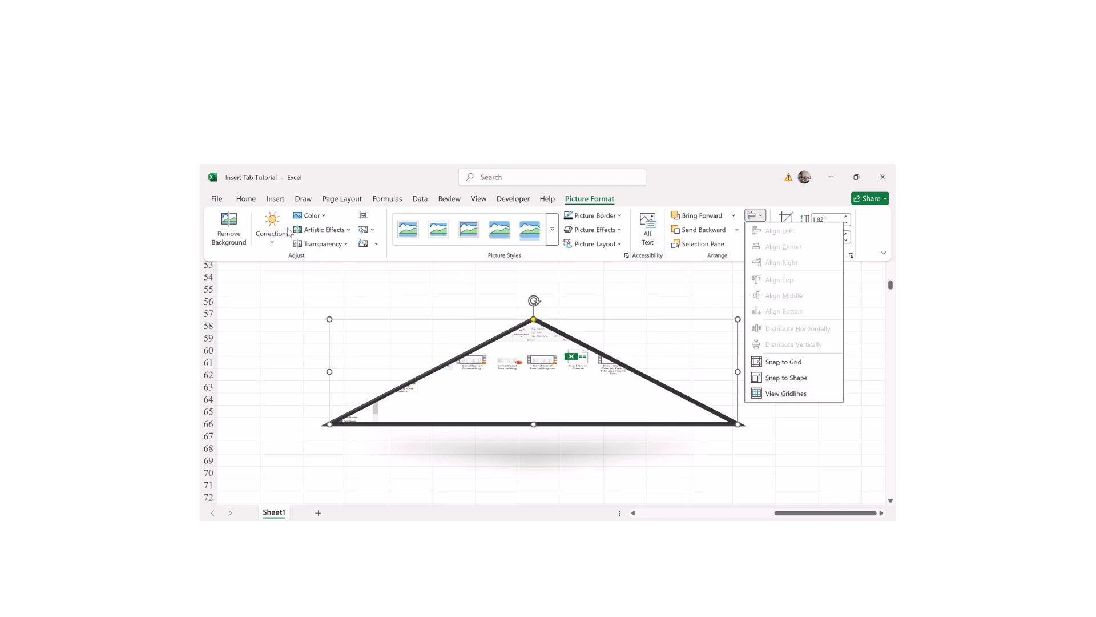
pyautogui.click(229, 231)
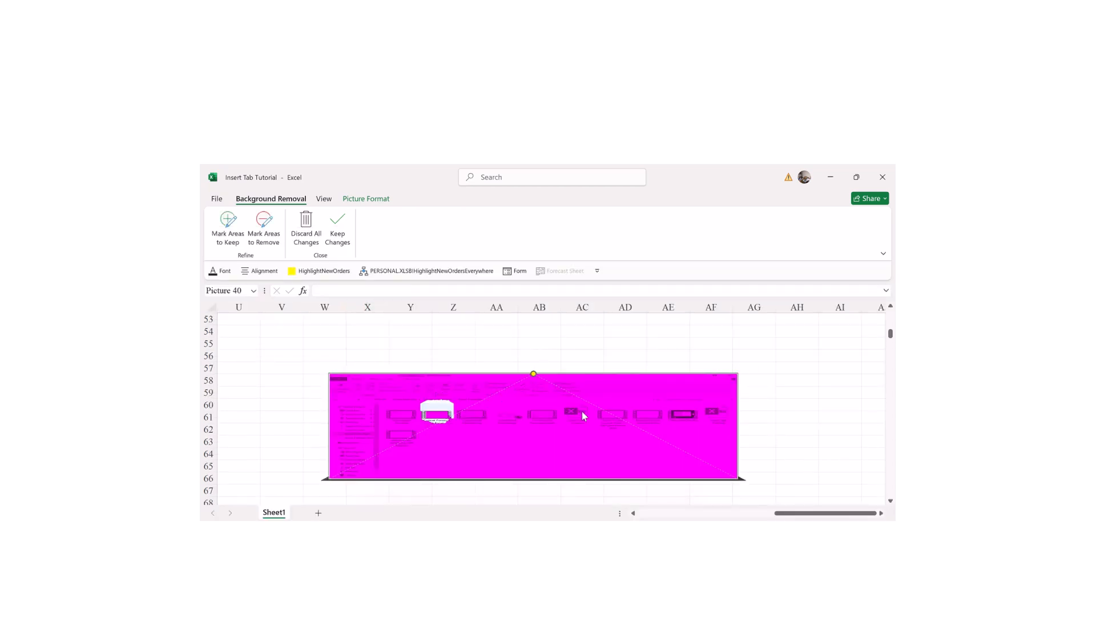
pyautogui.click(363, 331)
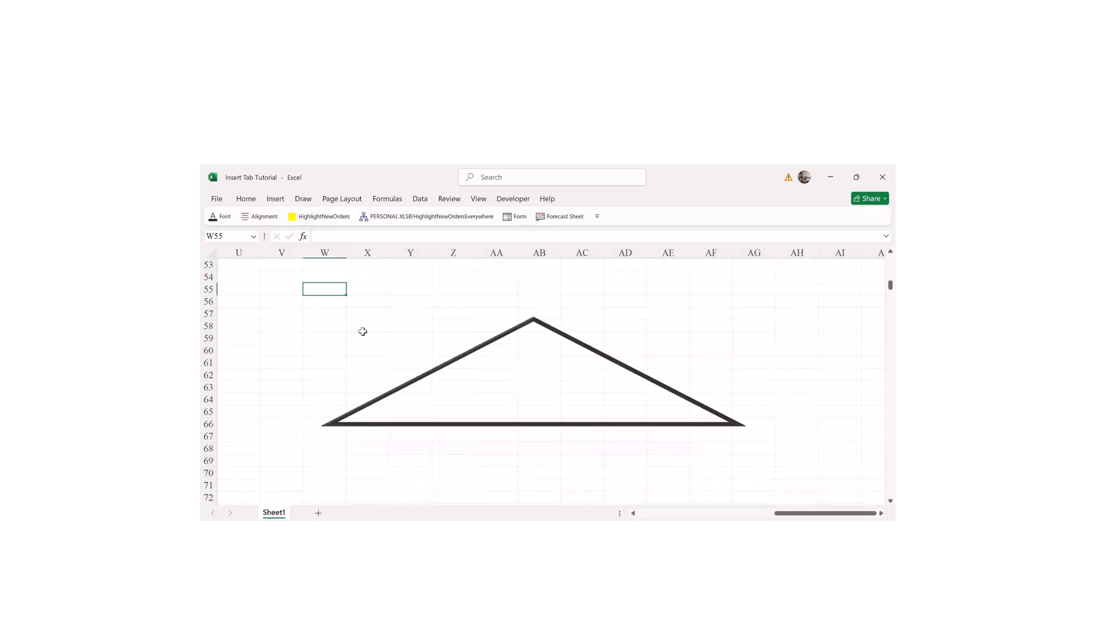
# - Recolor the triangular picture in orange and apply a dark, high-contrast artistic effect to it
pyautogui.click(345, 430)
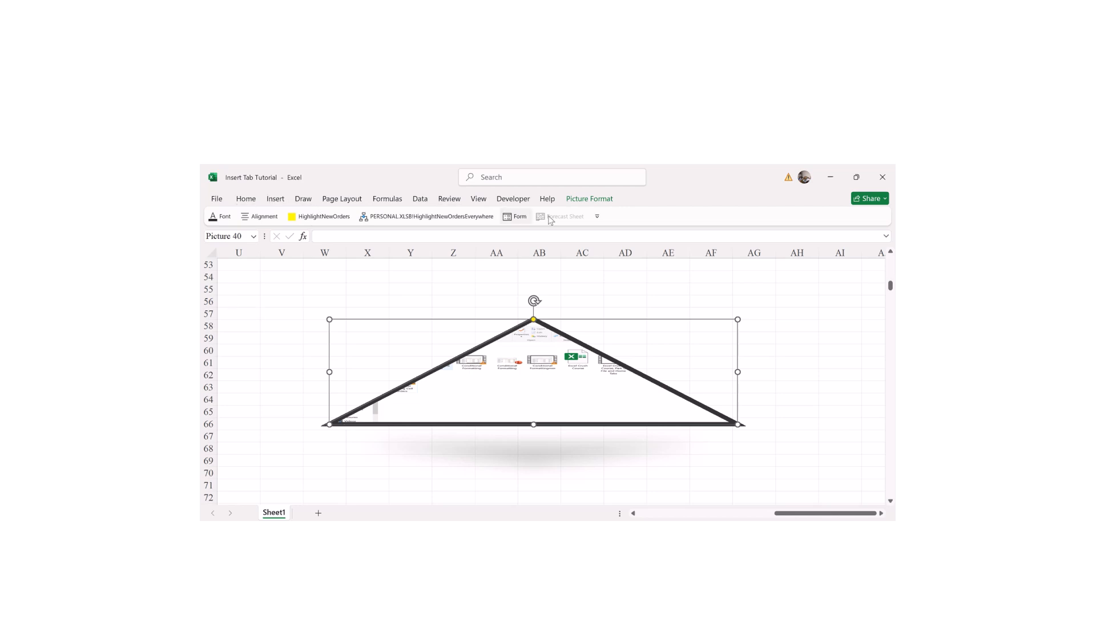
pyautogui.click(588, 198)
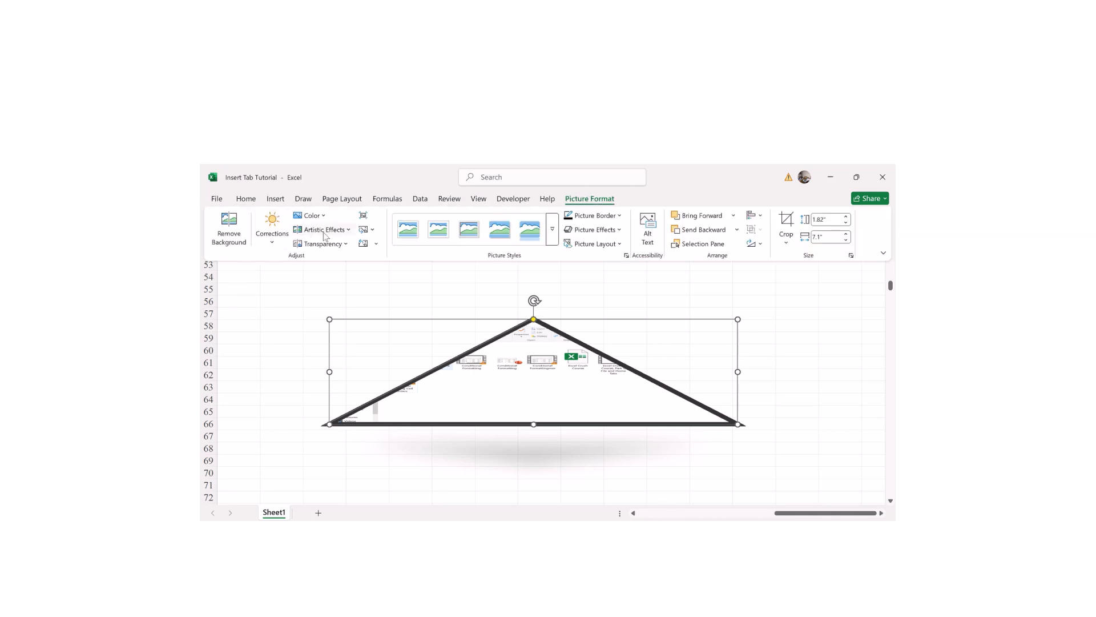
pyautogui.click(324, 216)
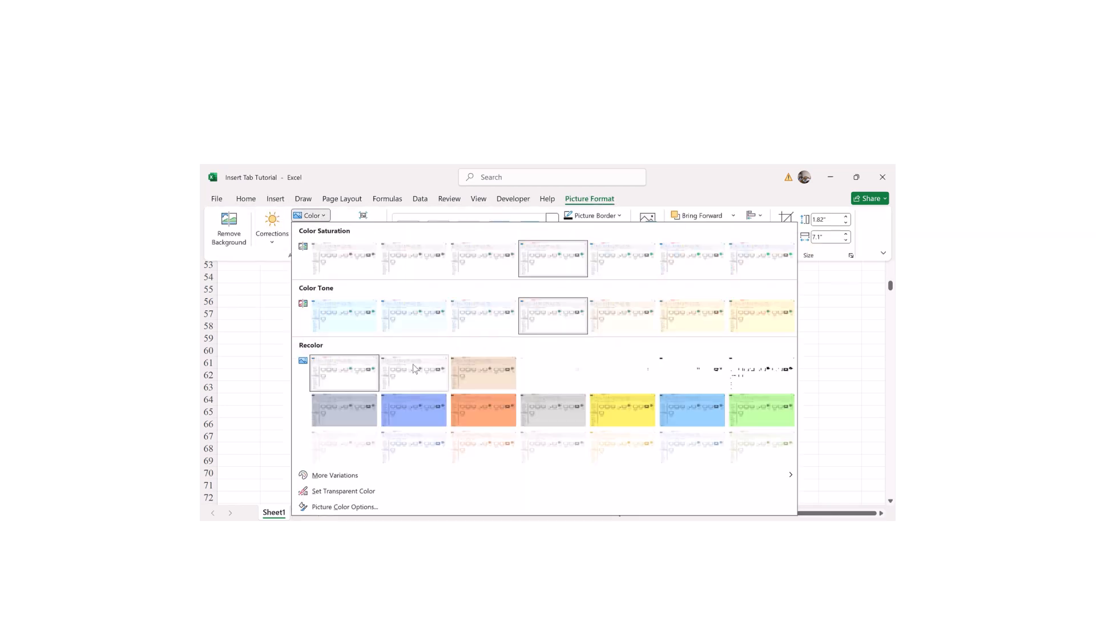
pyautogui.click(465, 401)
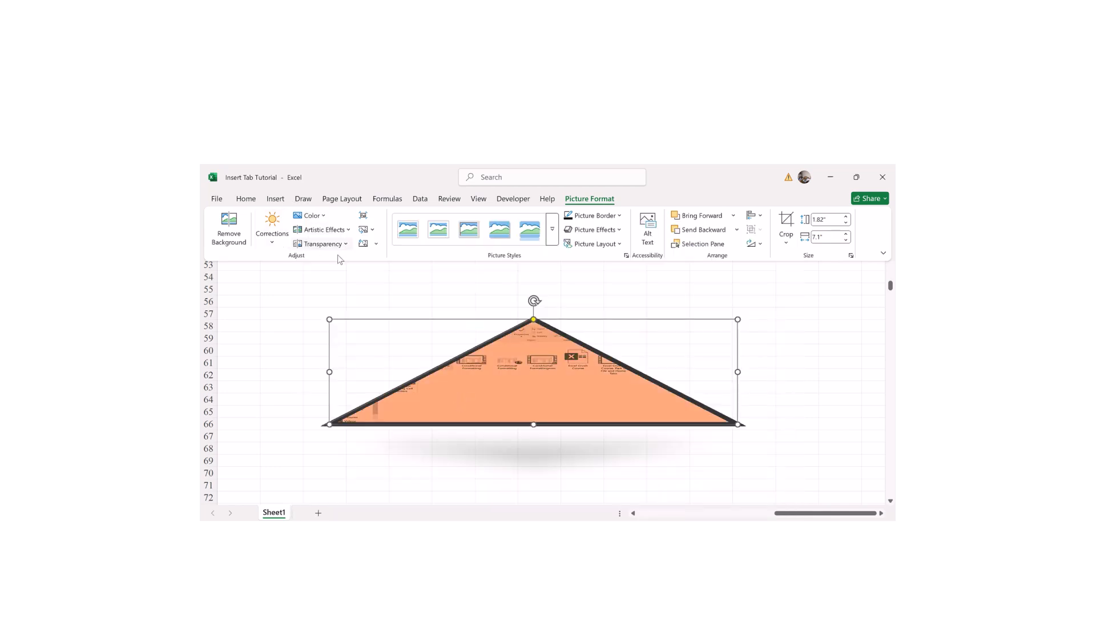
pyautogui.click(324, 230)
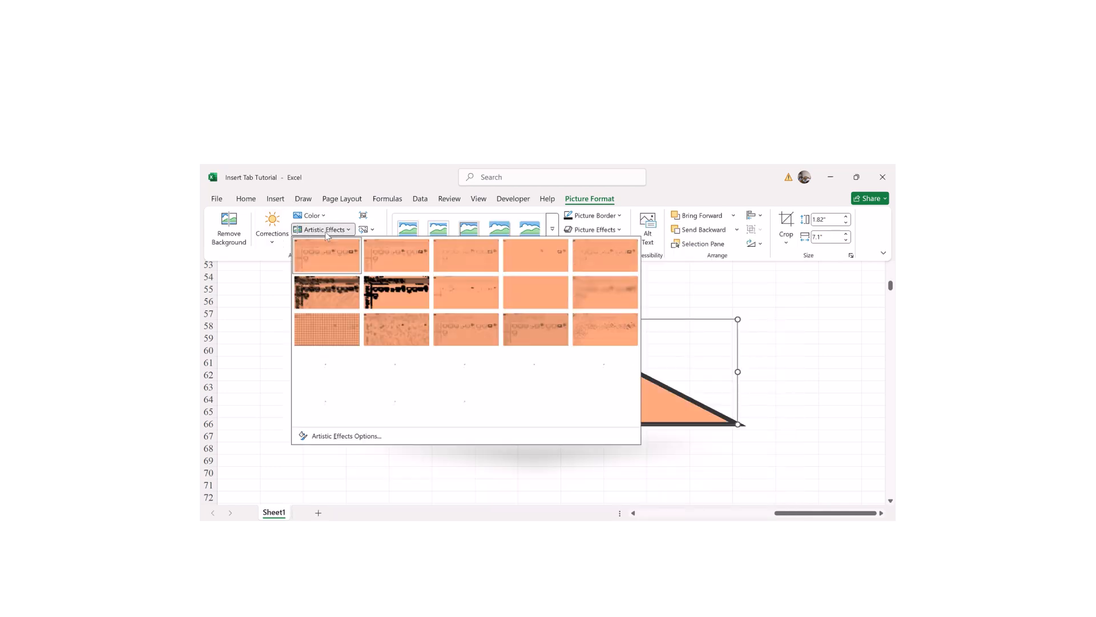
pyautogui.click(384, 298)
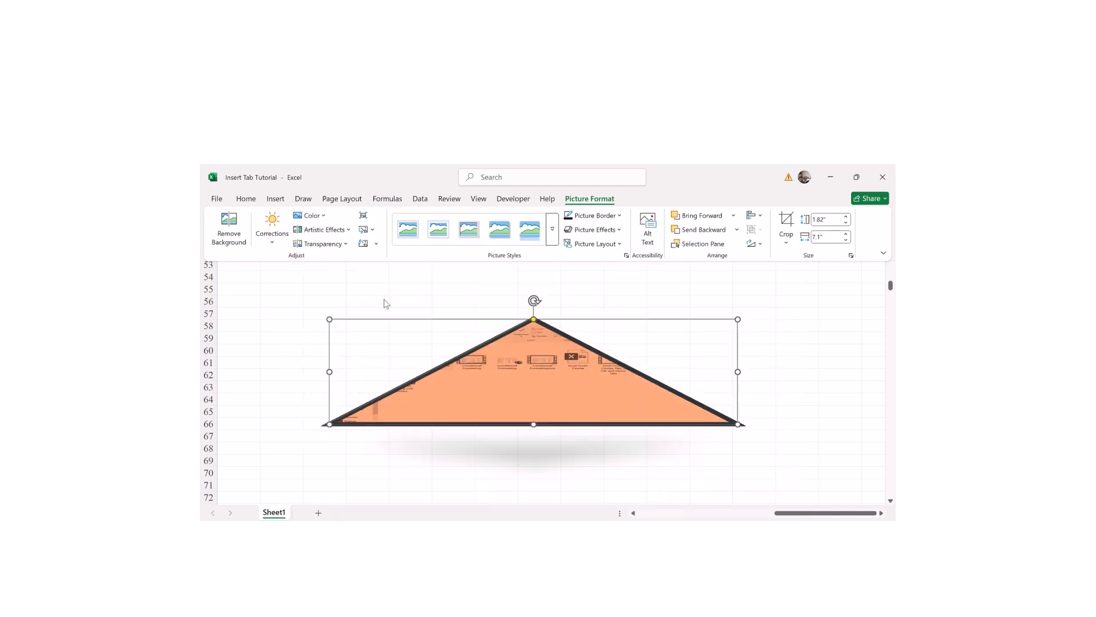
# - Replace the image in the triangular picture with an online picture of old books found by searching for "A pile of books"
pyautogui.click(373, 230)
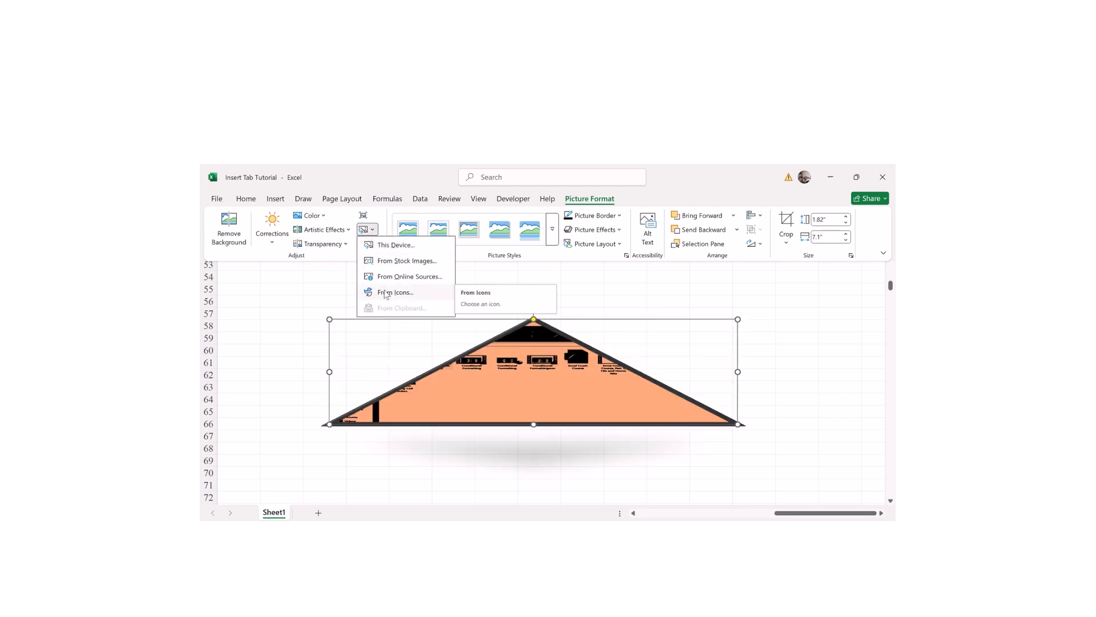
pyautogui.click(414, 277)
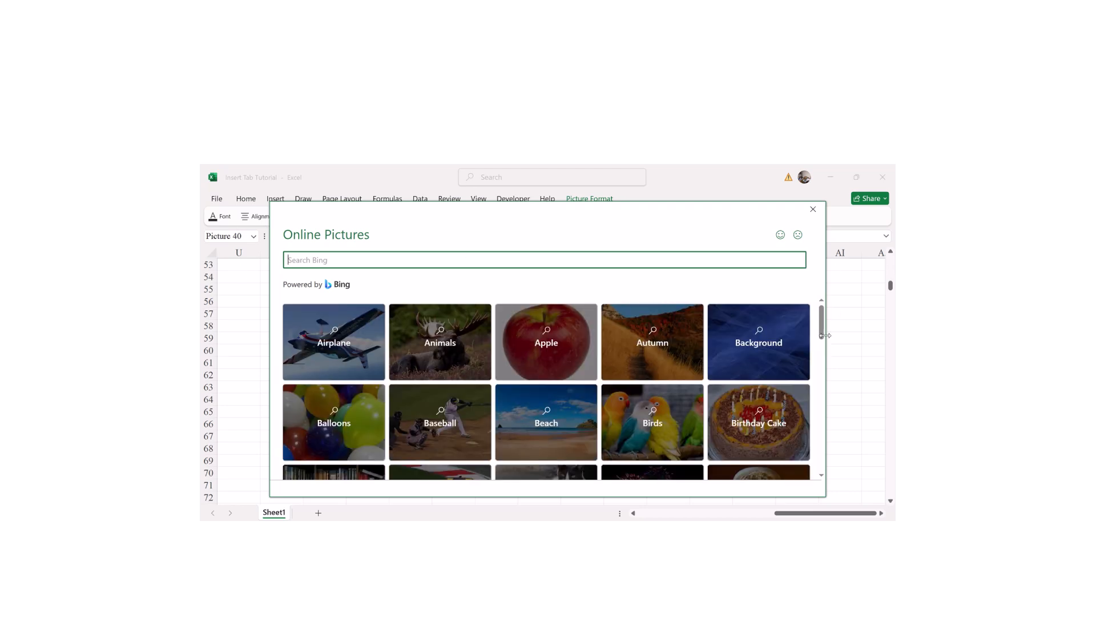
pyautogui.moveTo(823, 331); pyautogui.dragTo(812, 309)
pyautogui.write('A pile of books')
pyautogui.press('Return')
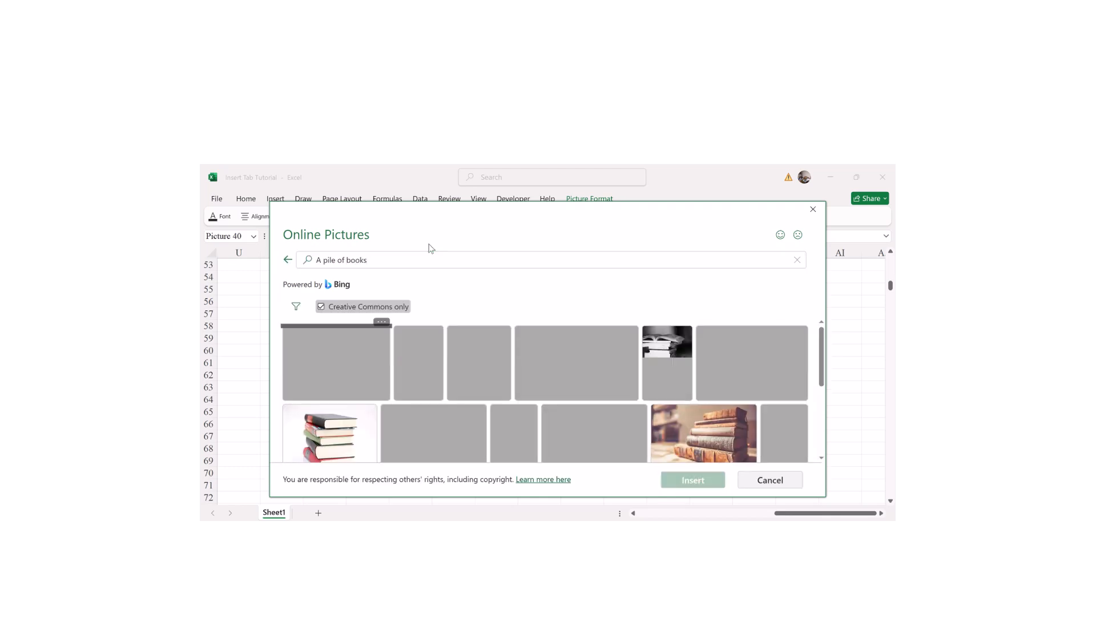
pyautogui.doubleClick(335, 360)
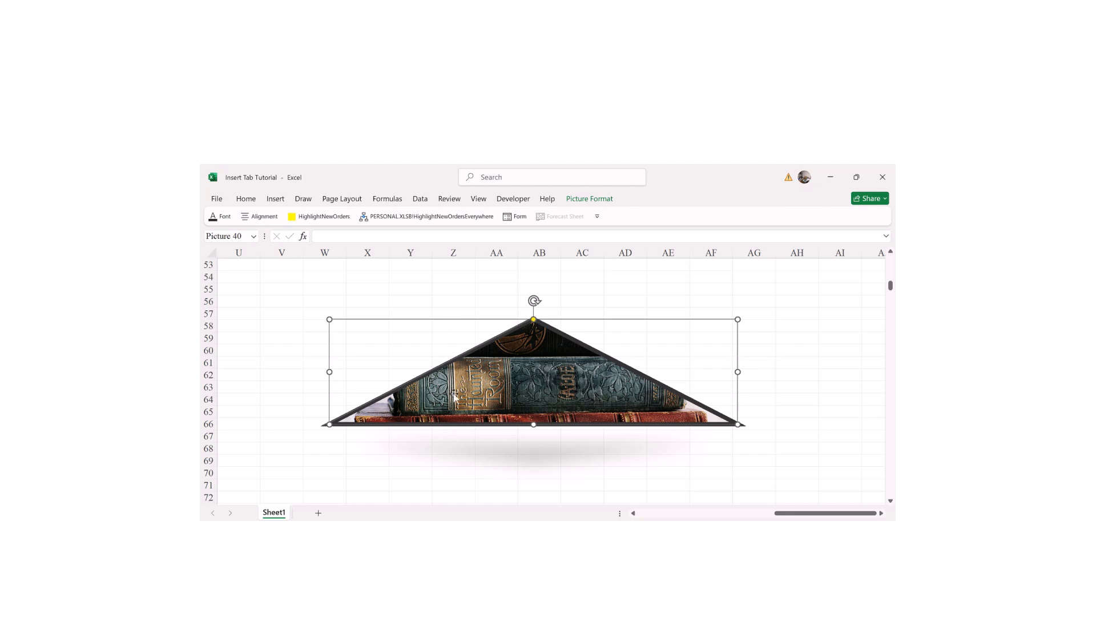
# - Move the triangular book picture to span about columns O to X, rows 59 to 67
pyautogui.moveTo(796, 514); pyautogui.dragTo(747, 519)
pyautogui.moveTo(769, 400); pyautogui.dragTo(399, 389)
pyautogui.moveTo(891, 286); pyautogui.dragTo(871, 290)
pyautogui.moveTo(564, 364); pyautogui.dragTo(576, 389)
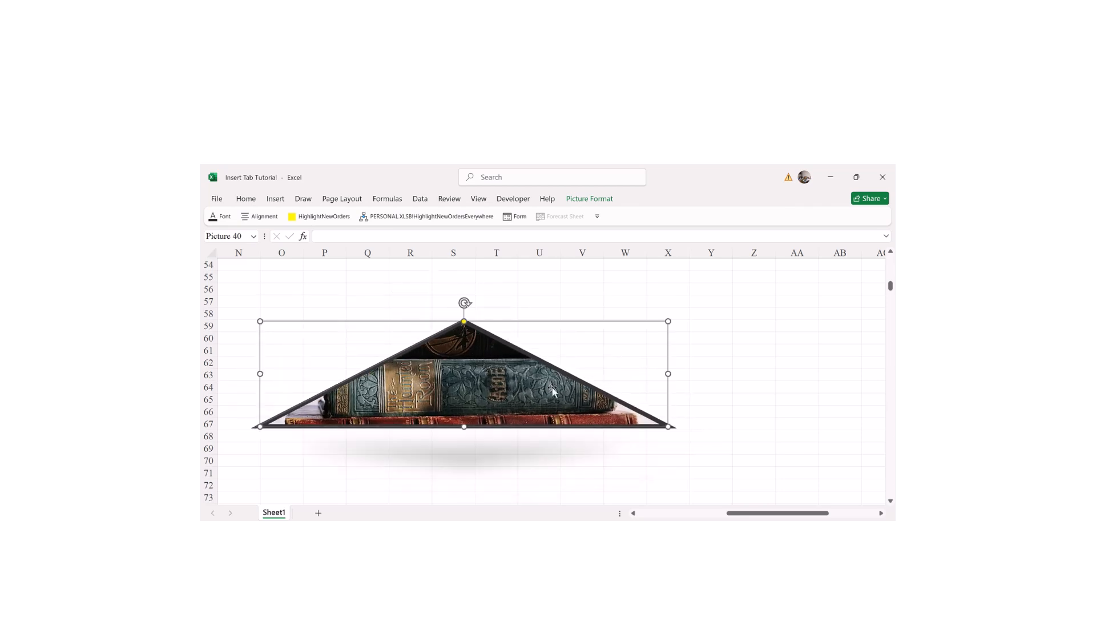
# - Widen column I slightly and insert three columns before column J, between the data table and the illustrations
pyautogui.moveTo(891, 286); pyautogui.dragTo(891, 258)
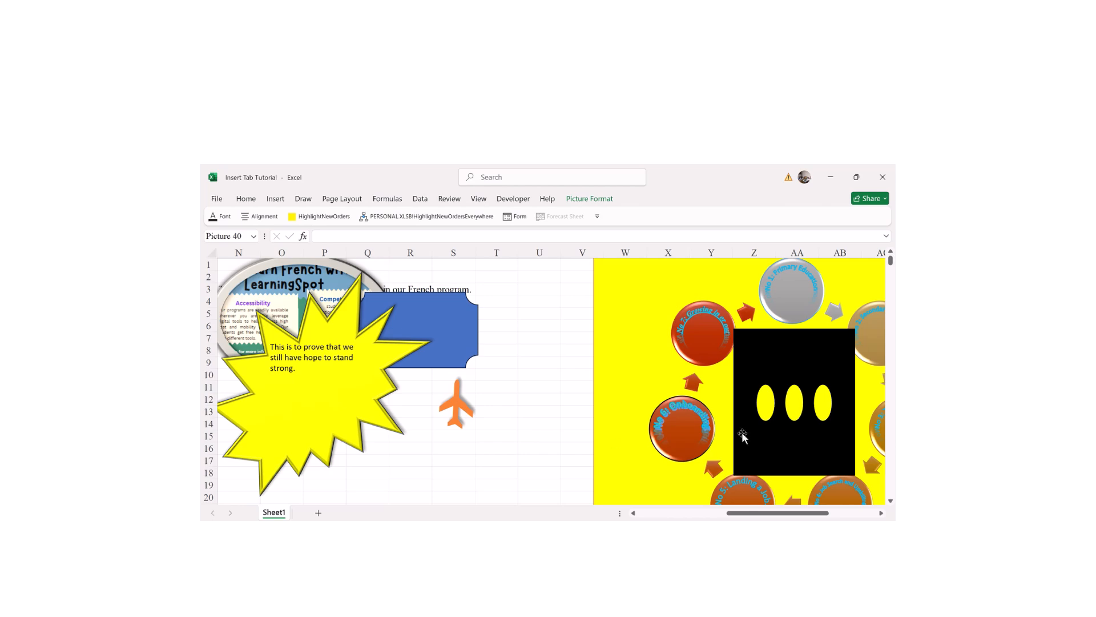
pyautogui.moveTo(740, 516); pyautogui.dragTo(678, 514)
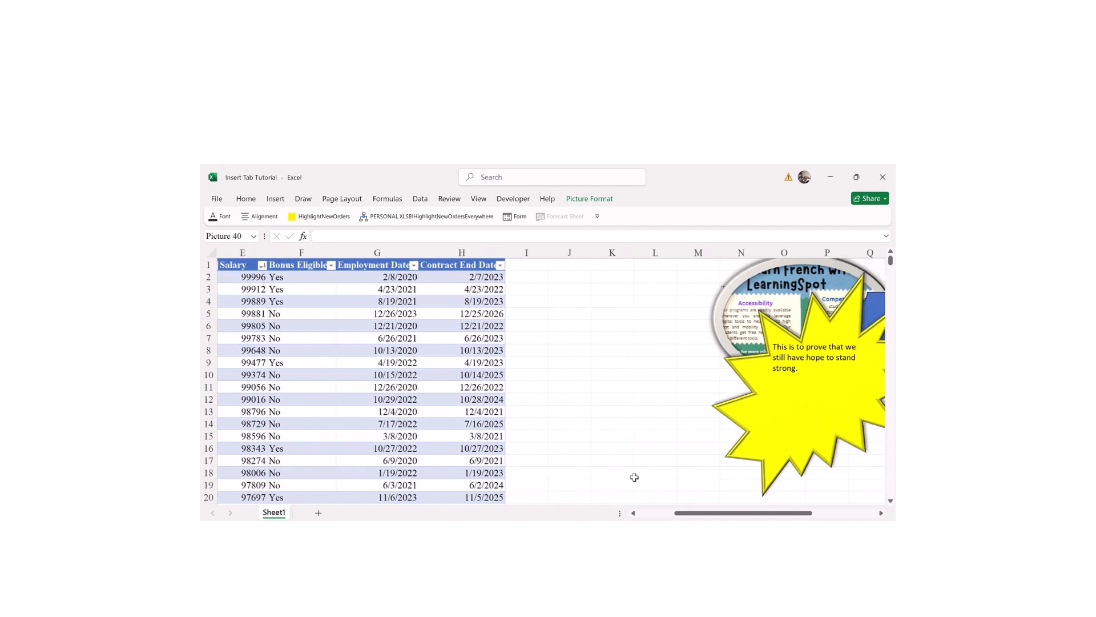
pyautogui.moveTo(549, 250)
pyautogui.mouseDown()
pyautogui.moveTo(572, 250)
pyautogui.moveTo(553, 250)
pyautogui.mouseUp()
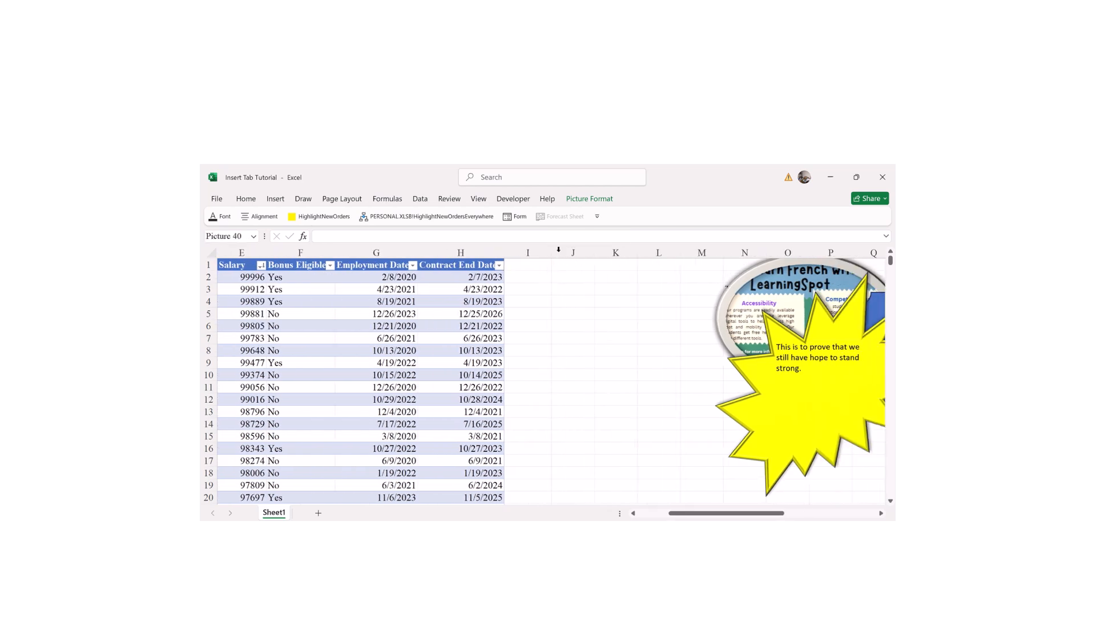
pyautogui.click(559, 250)
pyautogui.keyDown('ctrl'); pyautogui.click(607, 250); pyautogui.keyUp('ctrl')
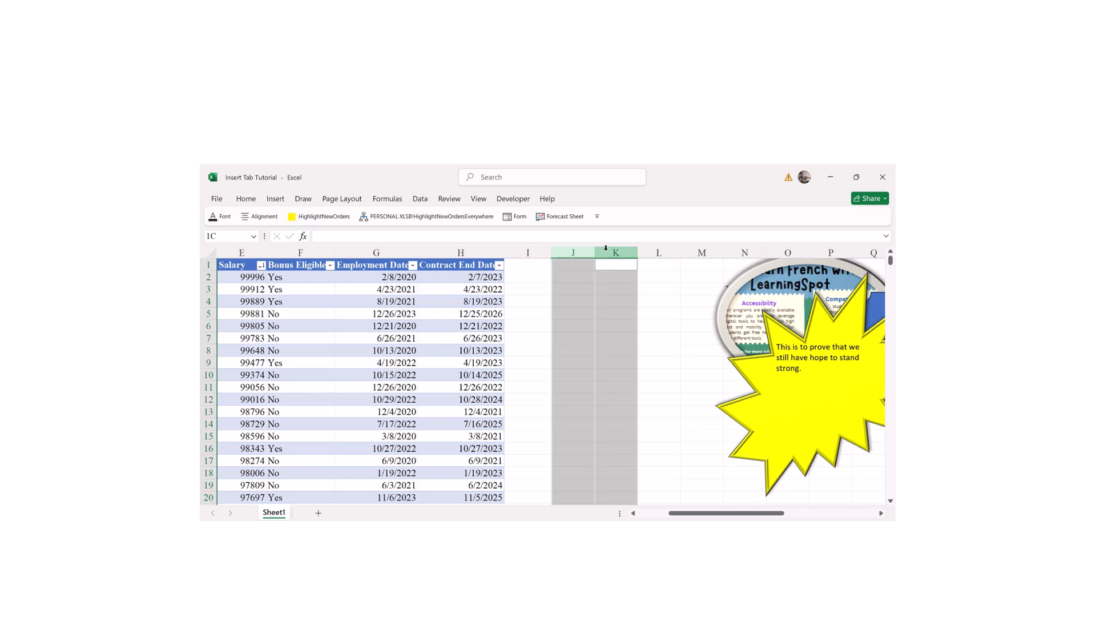
pyautogui.keyDown('ctrl'); pyautogui.click(654, 250); pyautogui.keyUp('ctrl')
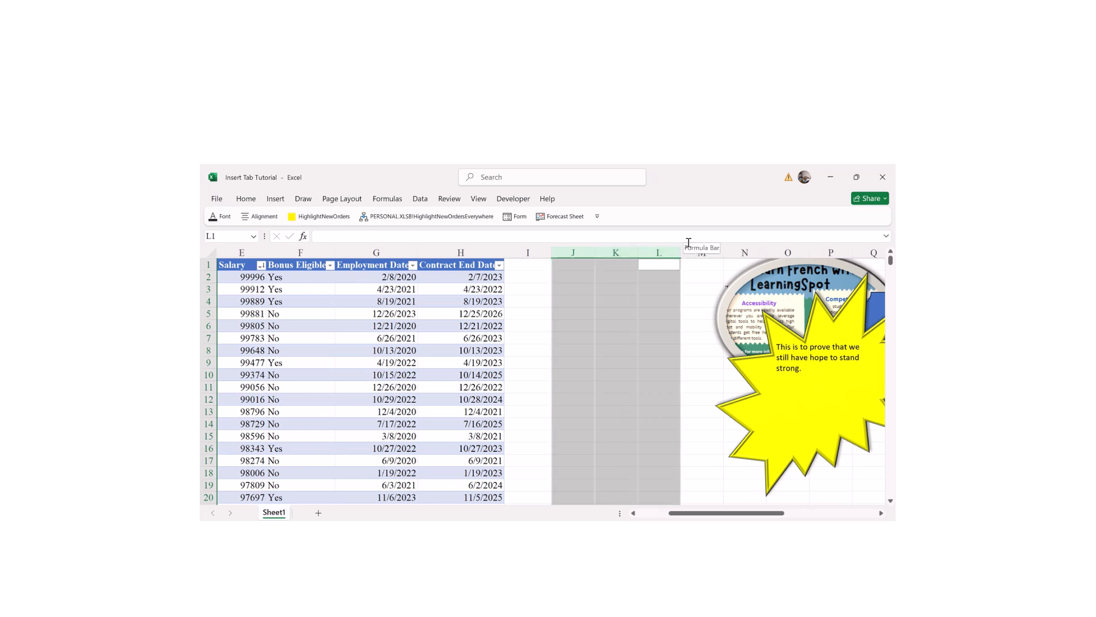
pyautogui.rightClick(625, 266)
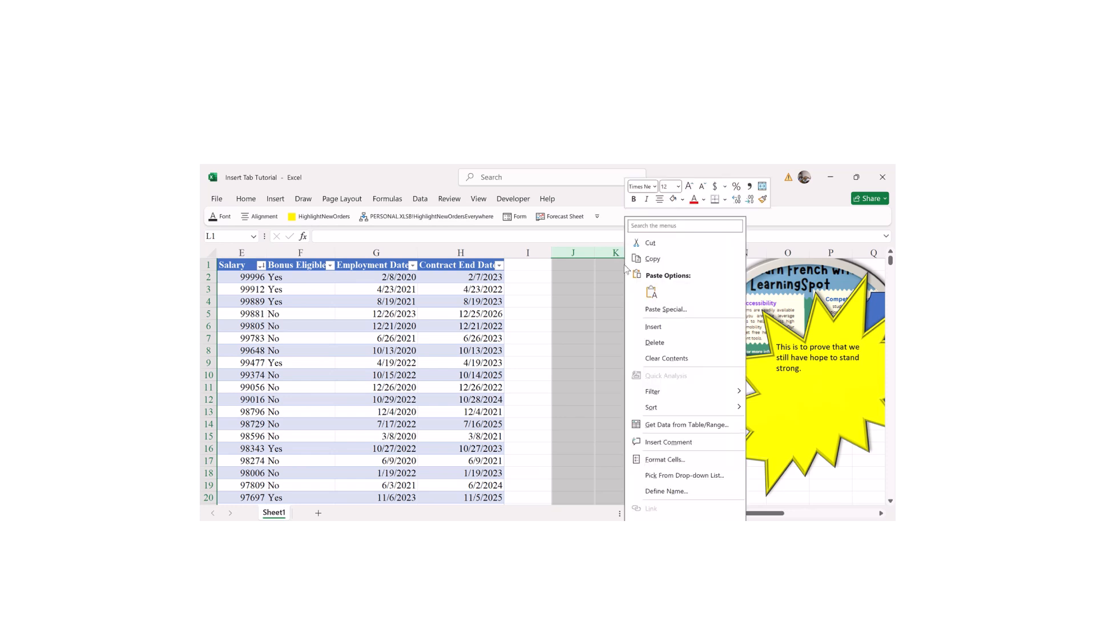
pyautogui.click(651, 327)
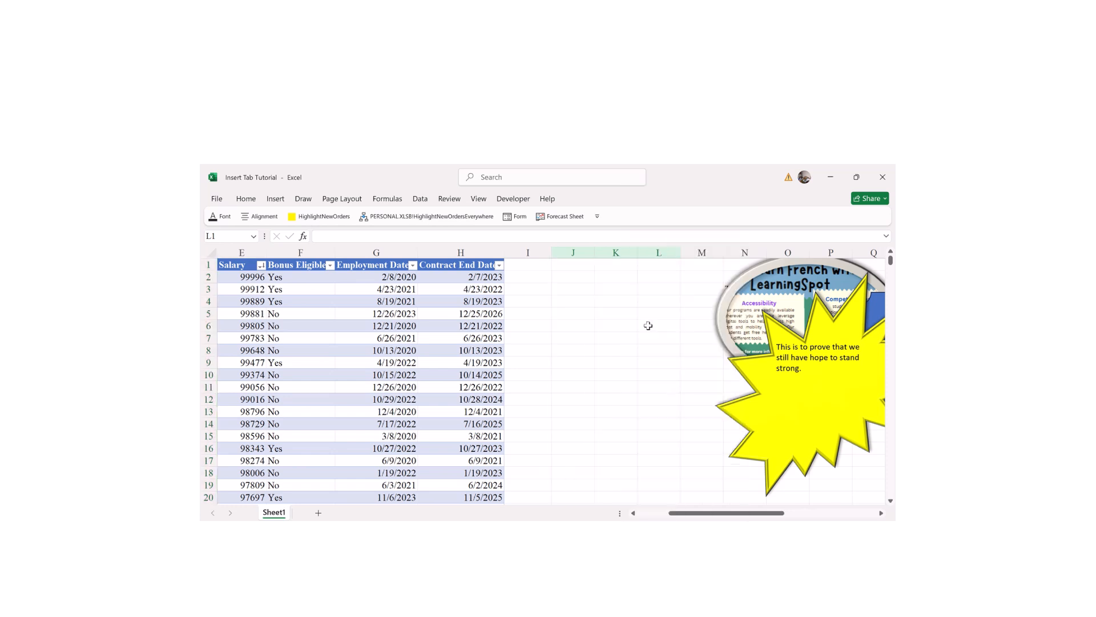
# - Insert two more sets of three columns before column J to push the illustrations farther from the table
pyautogui.rightClick(626, 257)
pyautogui.click(656, 366)
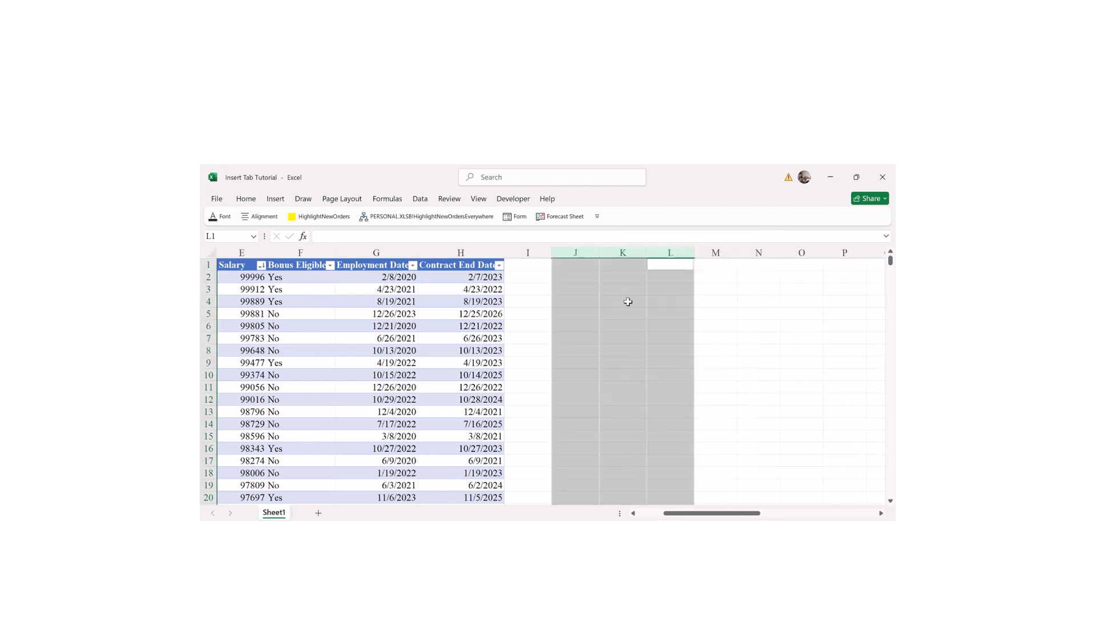
pyautogui.rightClick(620, 250)
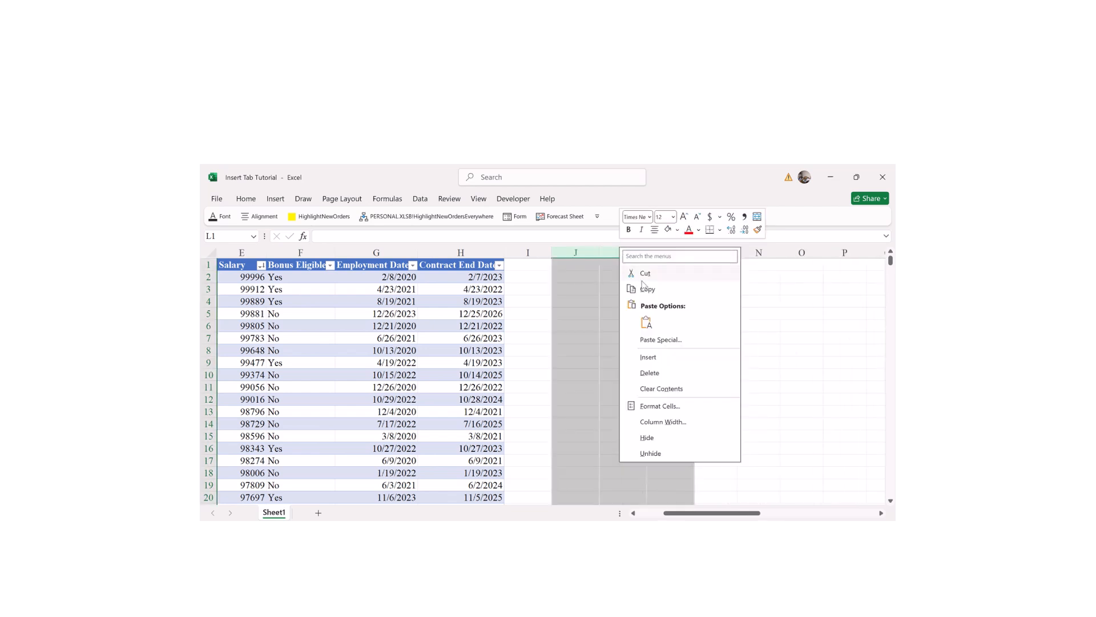
pyautogui.click(648, 357)
pyautogui.click(714, 360)
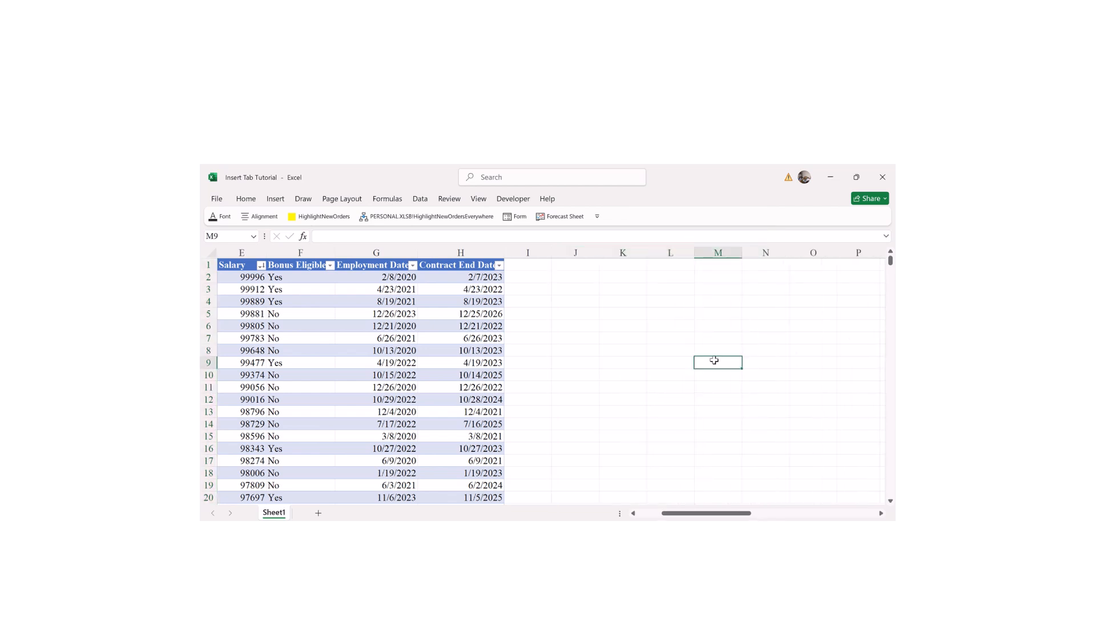
pyautogui.moveTo(695, 514); pyautogui.dragTo(717, 520)
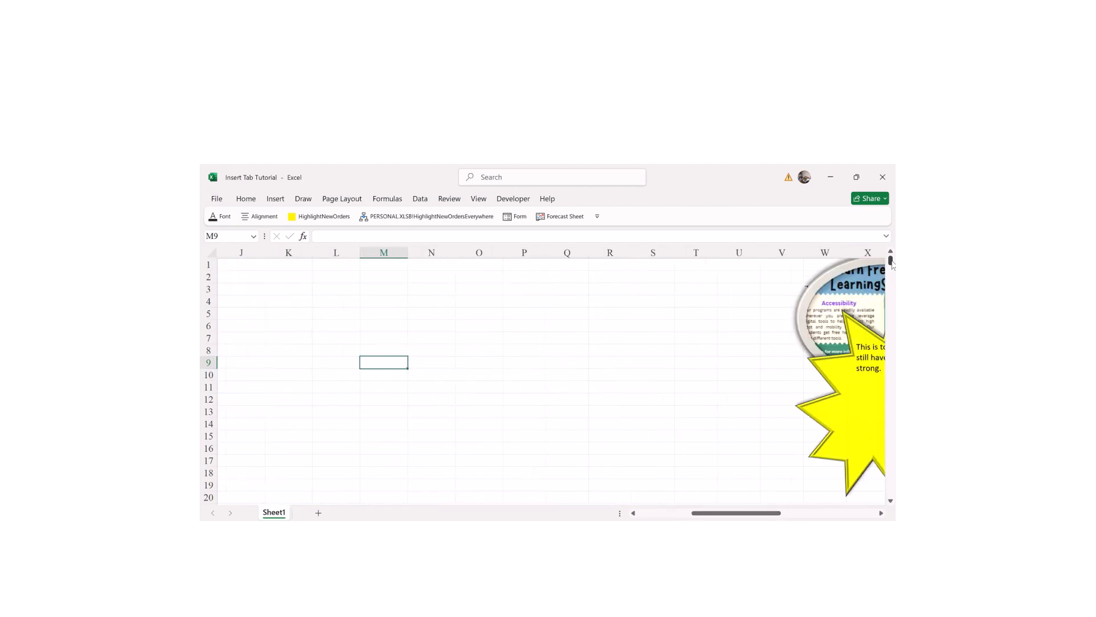